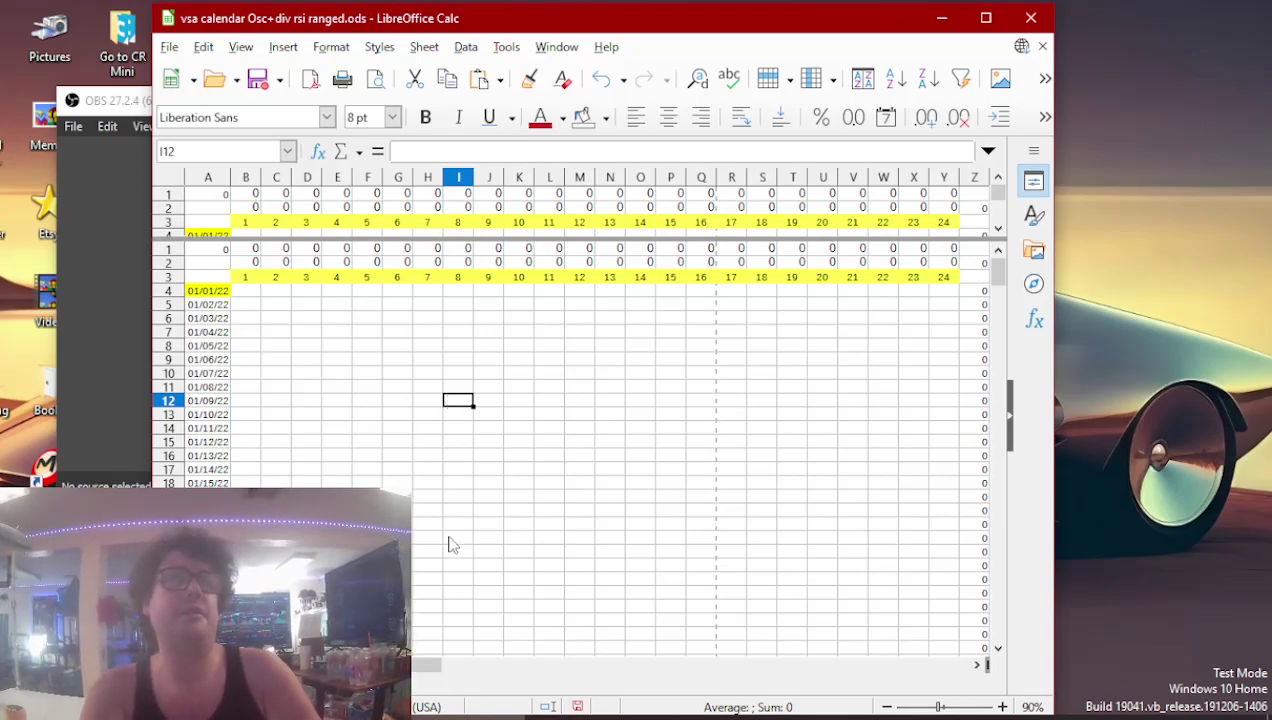
- Shift the vsa calendar spreadsheet window sideways to uncover more of the desktop
left_click(757, 715)
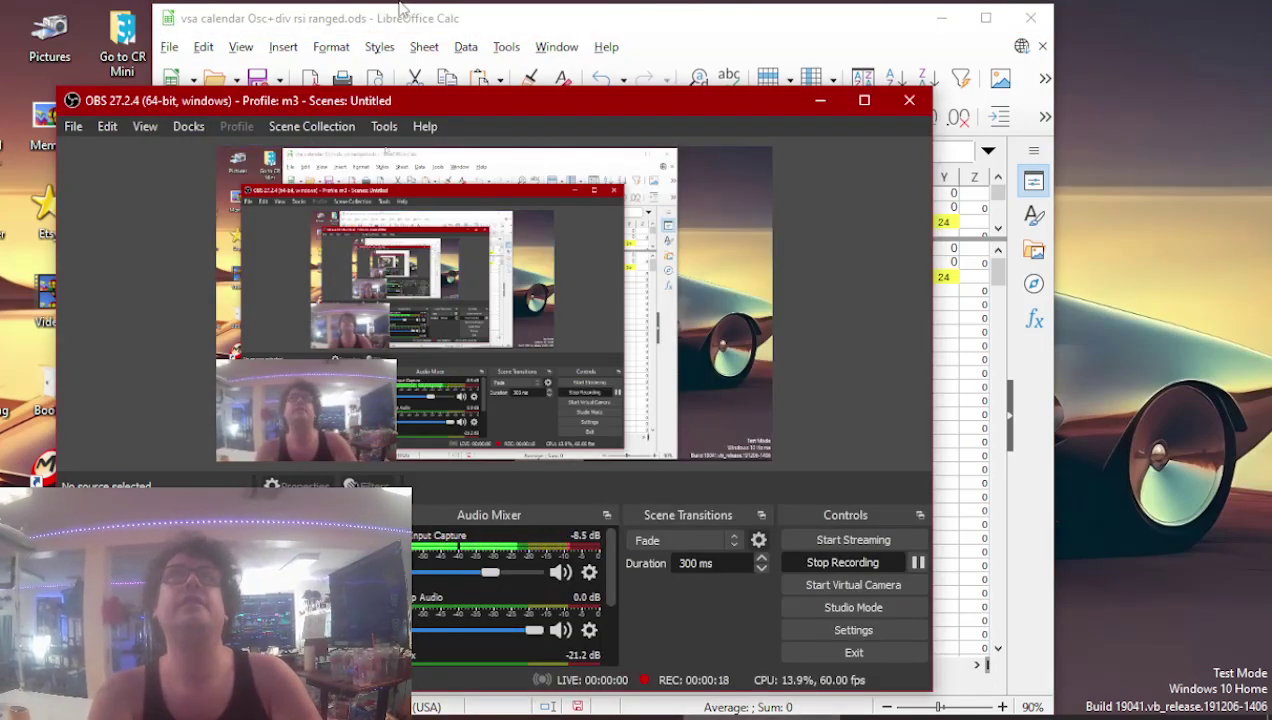
left_click_drag(420, 24, 490, 26)
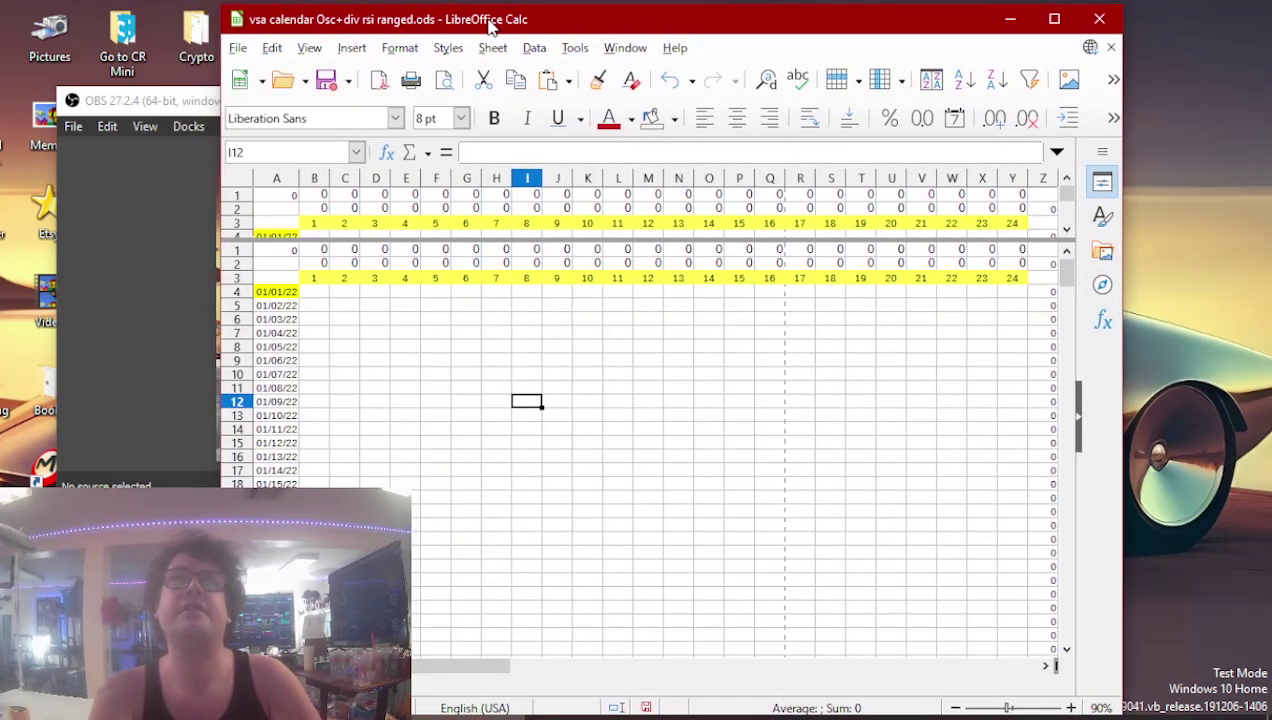
left_click(757, 715)
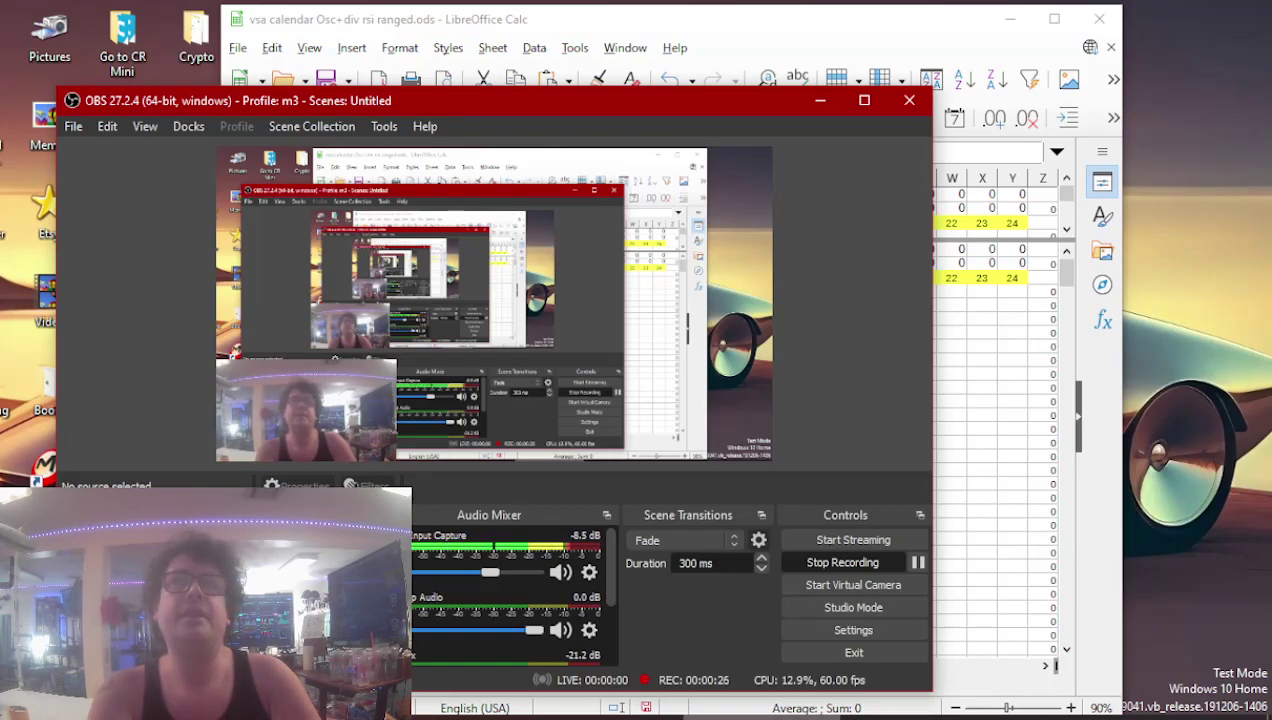
- Look through the Downloads and Desktop folders for the vsa spreadsheets, and close the file browser
left_click(482, 714)
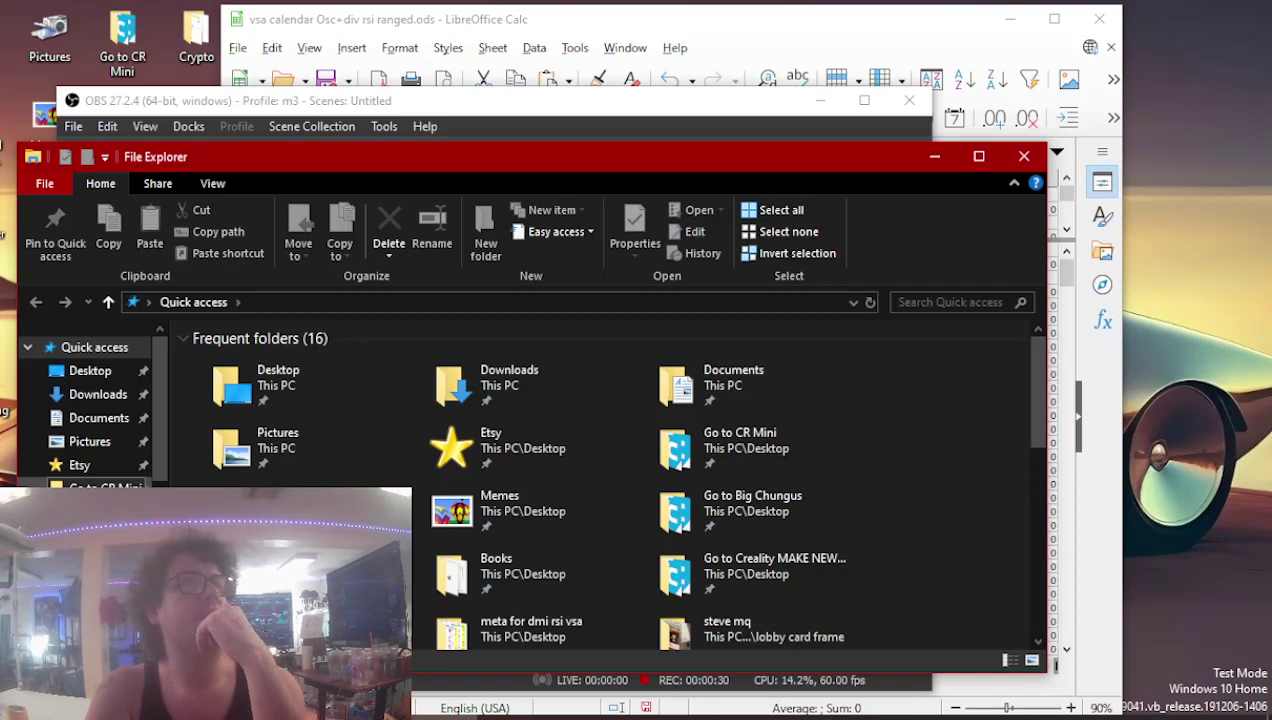
left_click(105, 394)
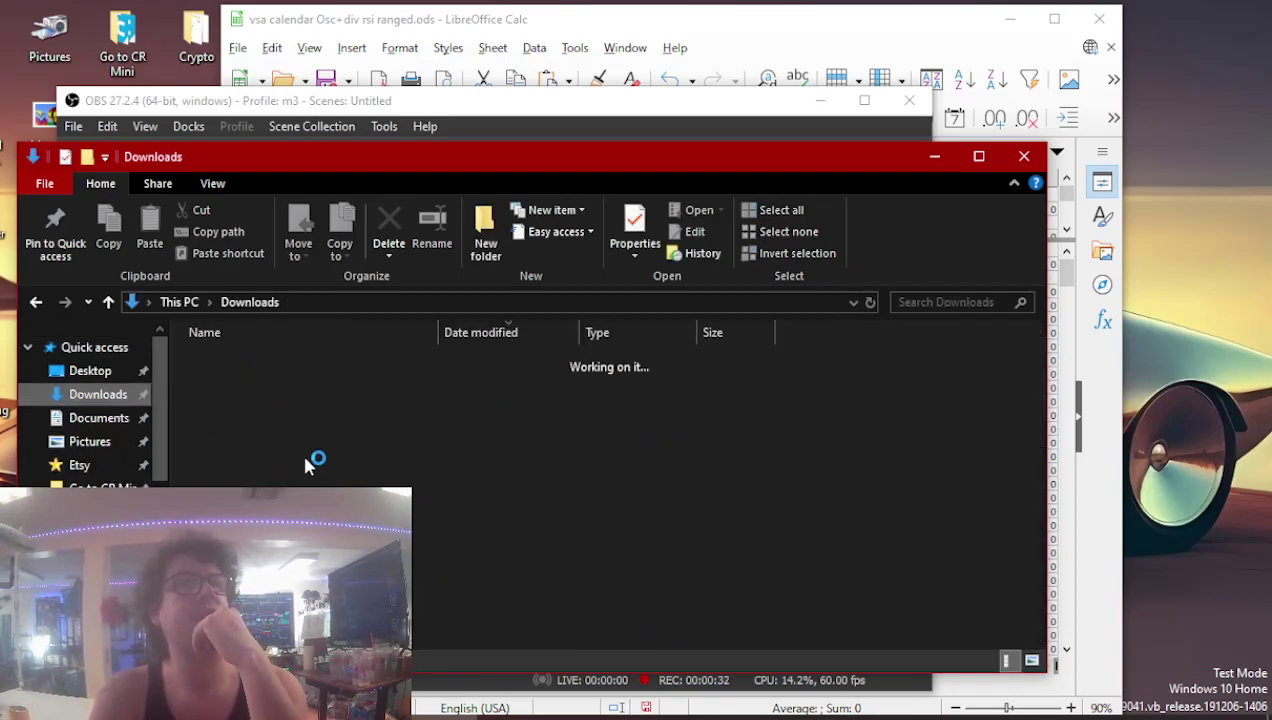
left_click(88, 370)
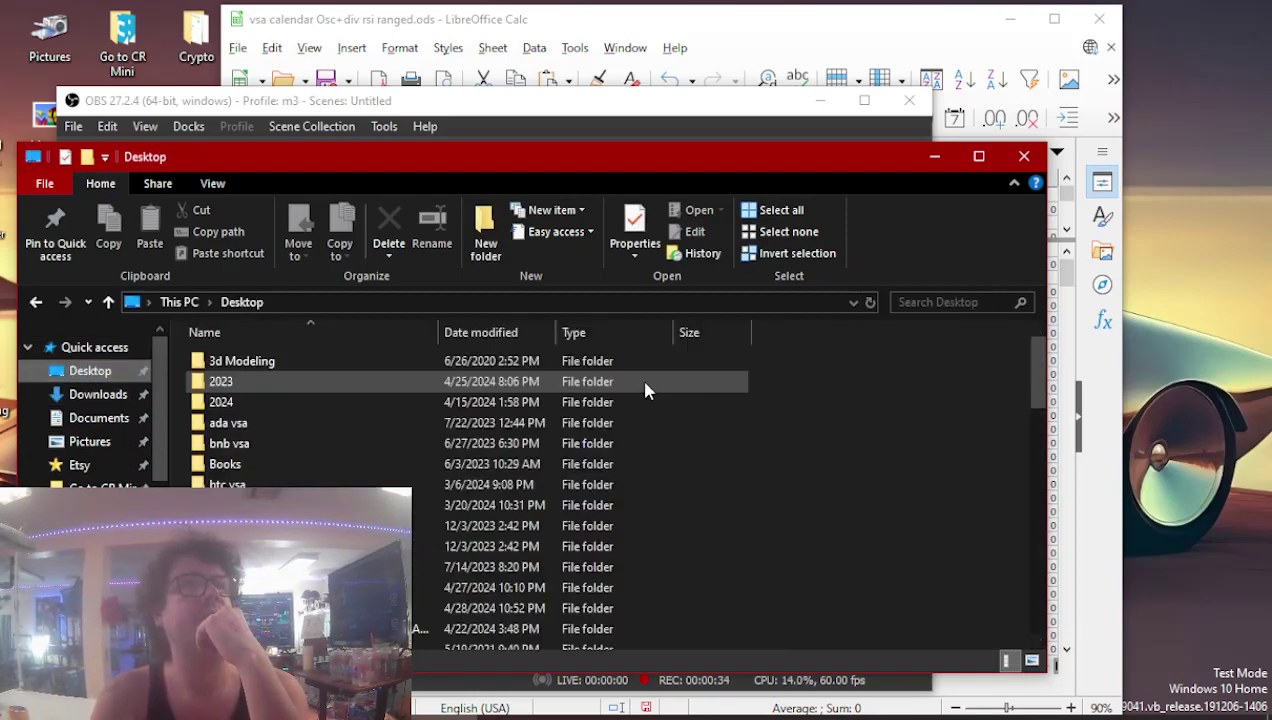
scroll(420, 500, "down", 2)
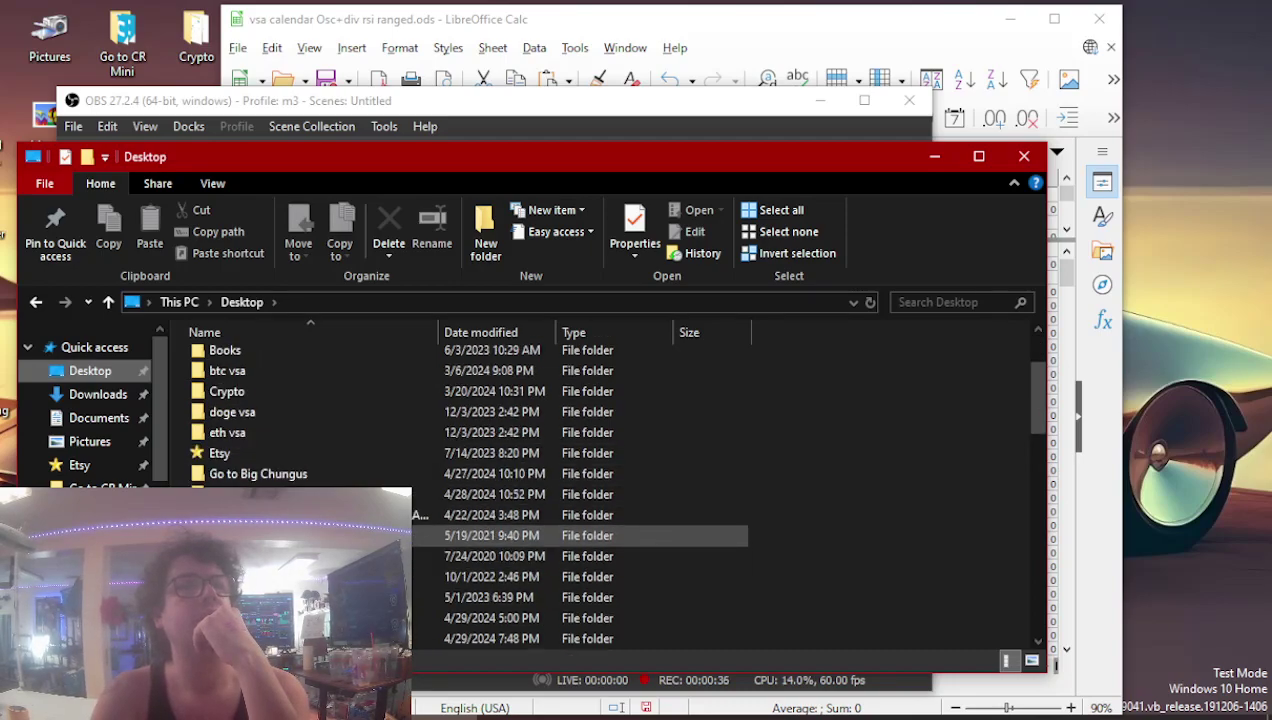
scroll(430, 515, "down", 12)
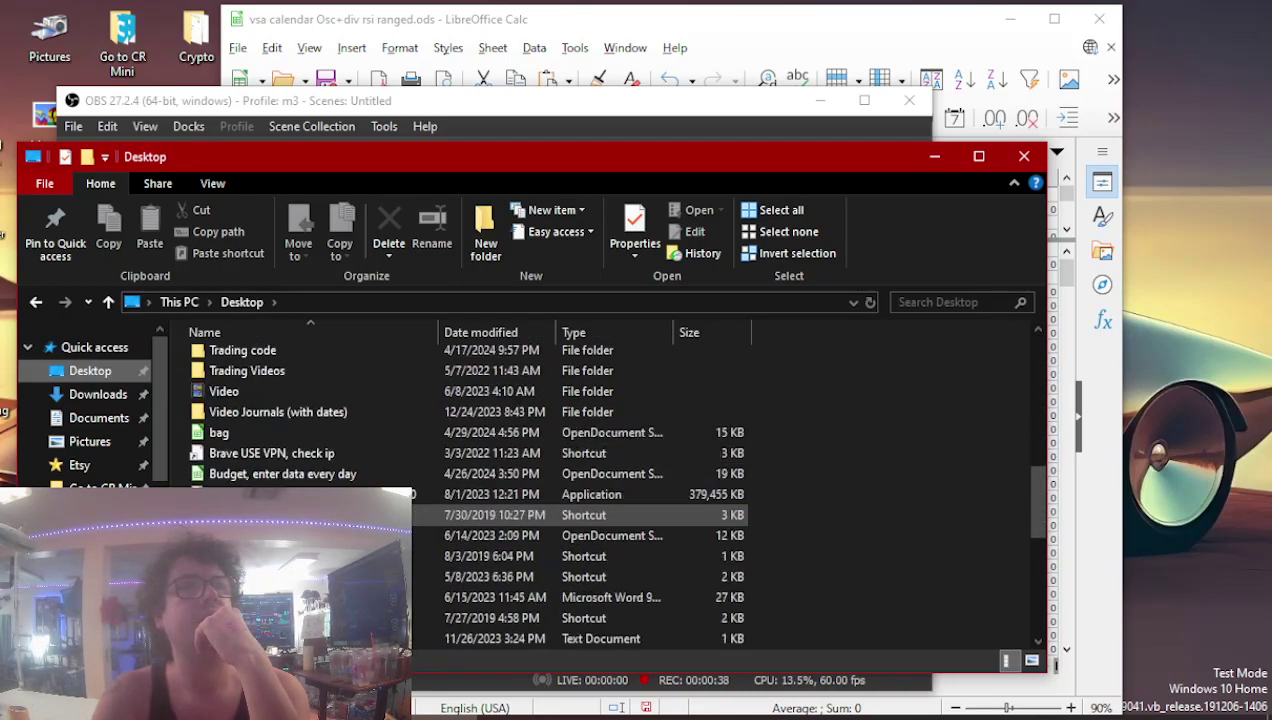
scroll(430, 515, "up", 3)
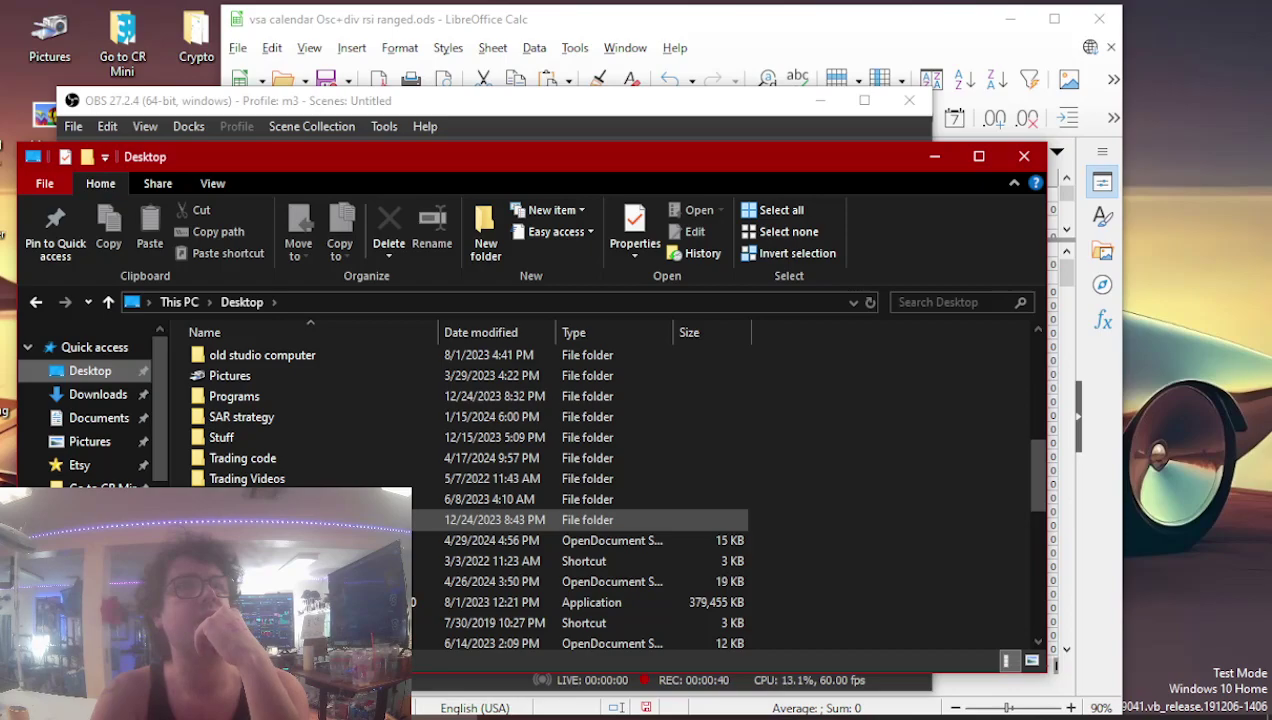
scroll(400, 519, "up", 10)
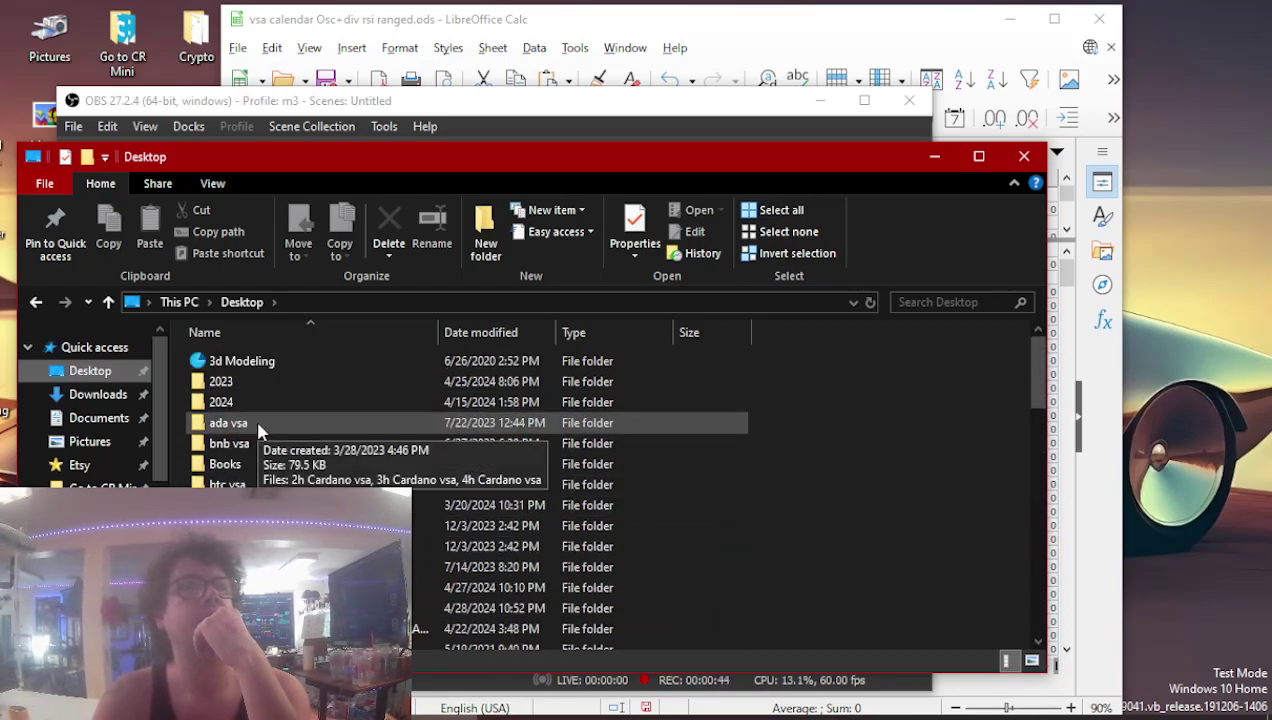
left_click(1027, 155)
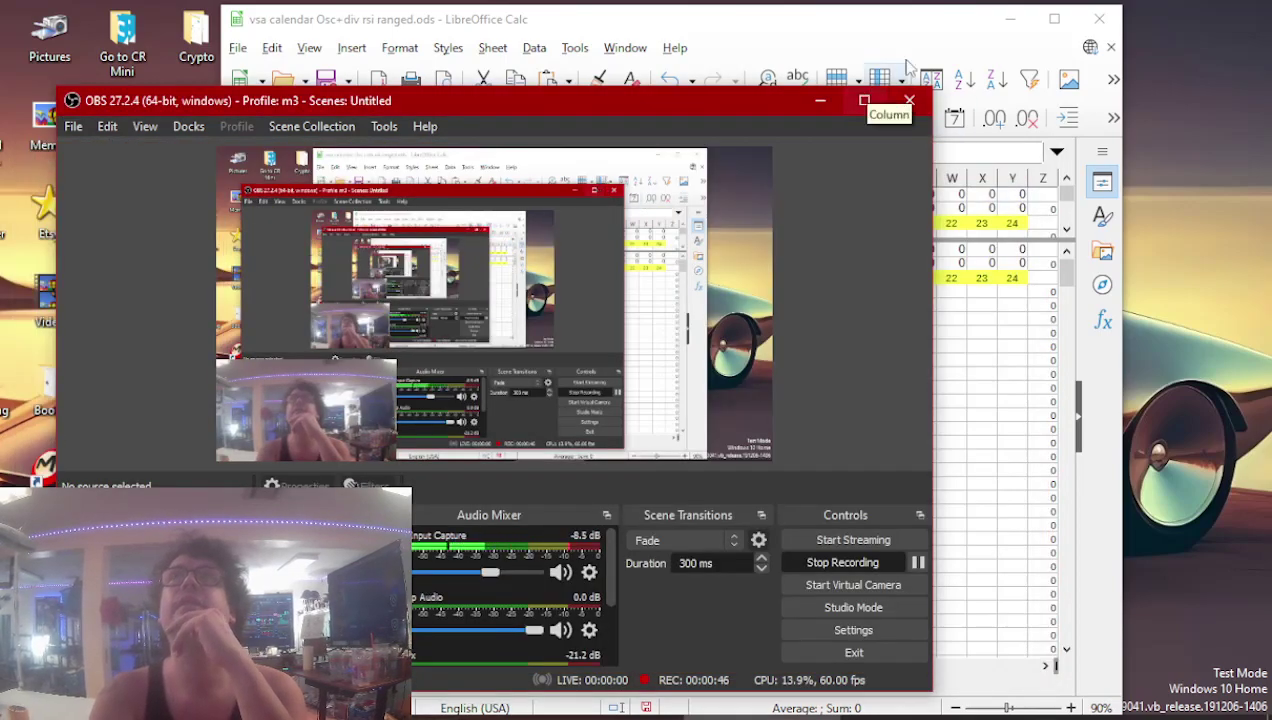
- Minimize the open windows and open the desktop folder "meta for dmi rsi vsa"
left_click(990, 19)
left_click(1005, 19)
left_click(824, 96)
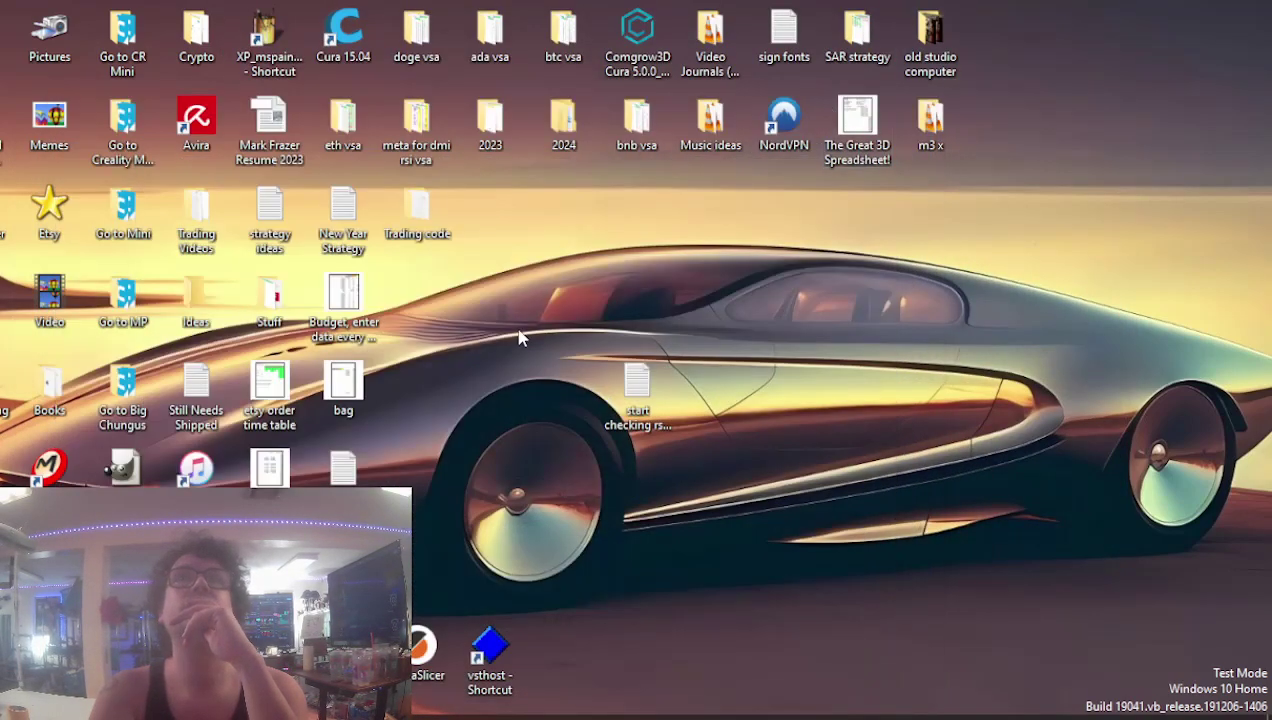
double_click(414, 122)
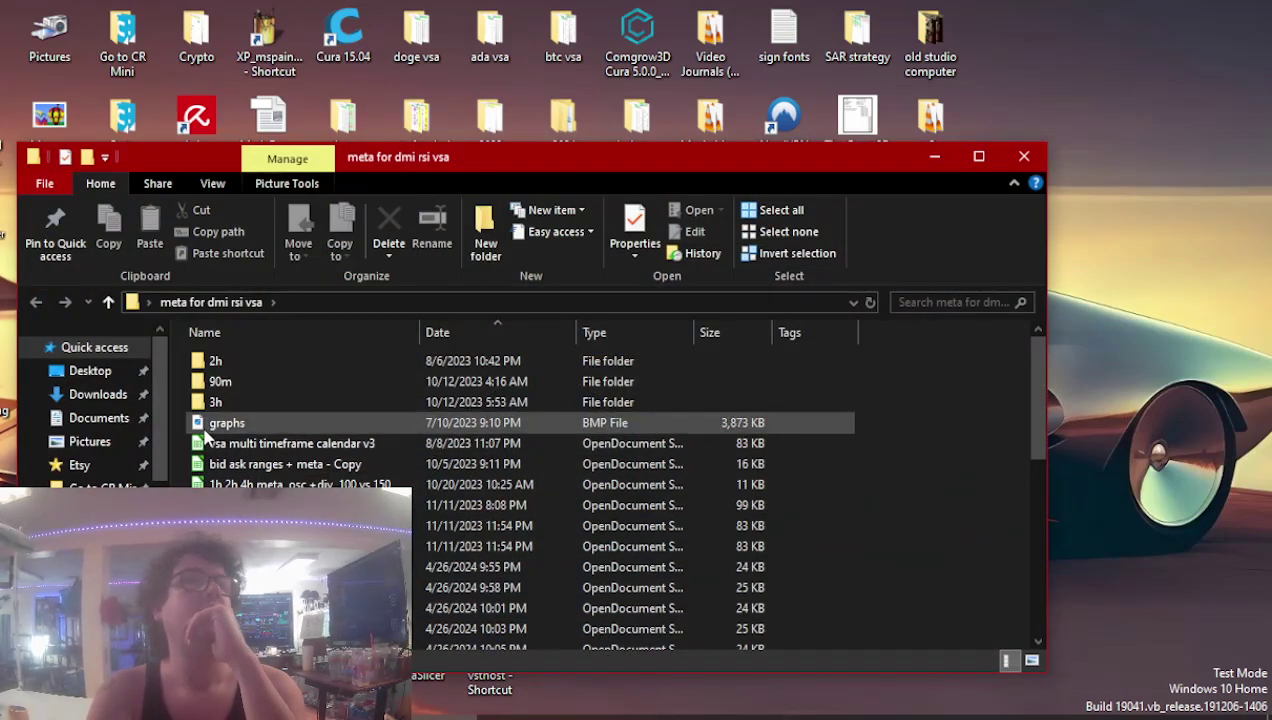
- Select the block of coin vsa dmi spreadsheets starting at "BNB 4hr vsa dmi" and open them all
scroll(258, 453, "down", 1)
scroll(258, 453, "down", 6)
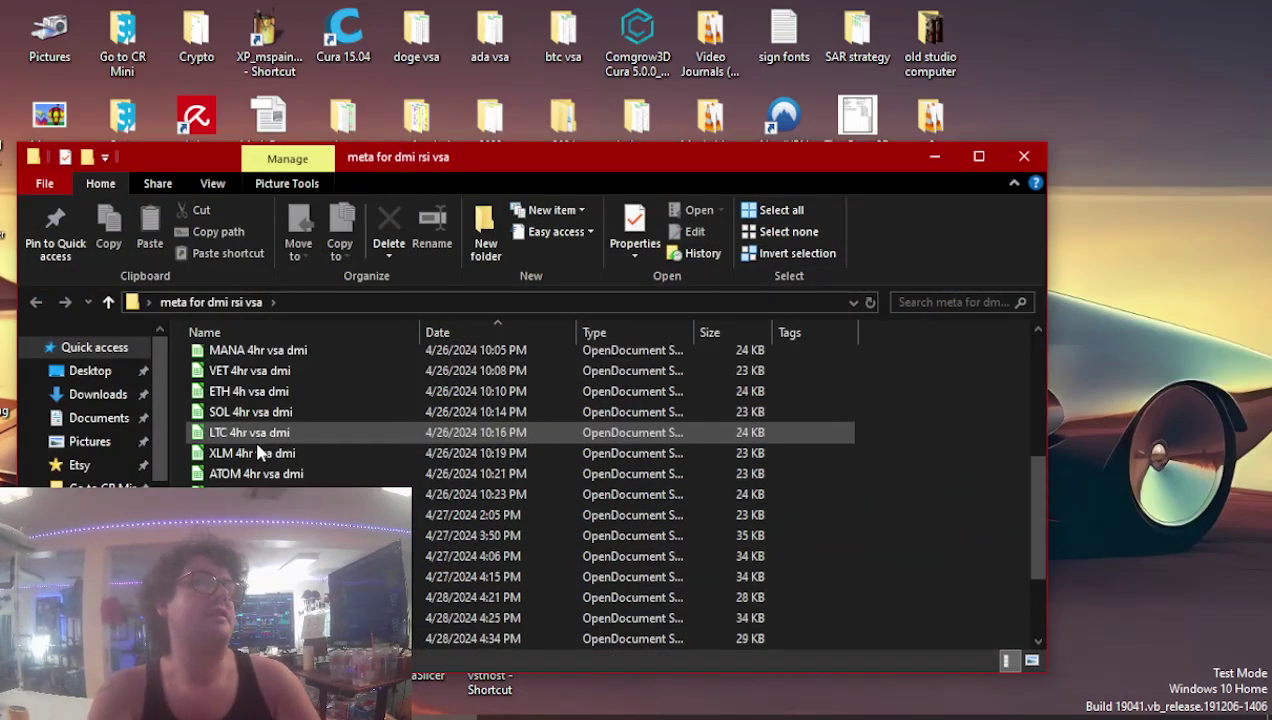
scroll(258, 460, "up", 3)
scroll(258, 465, "down", 3)
scroll(260, 480, "up", 1)
scroll(260, 470, "up", 5)
left_click(252, 437)
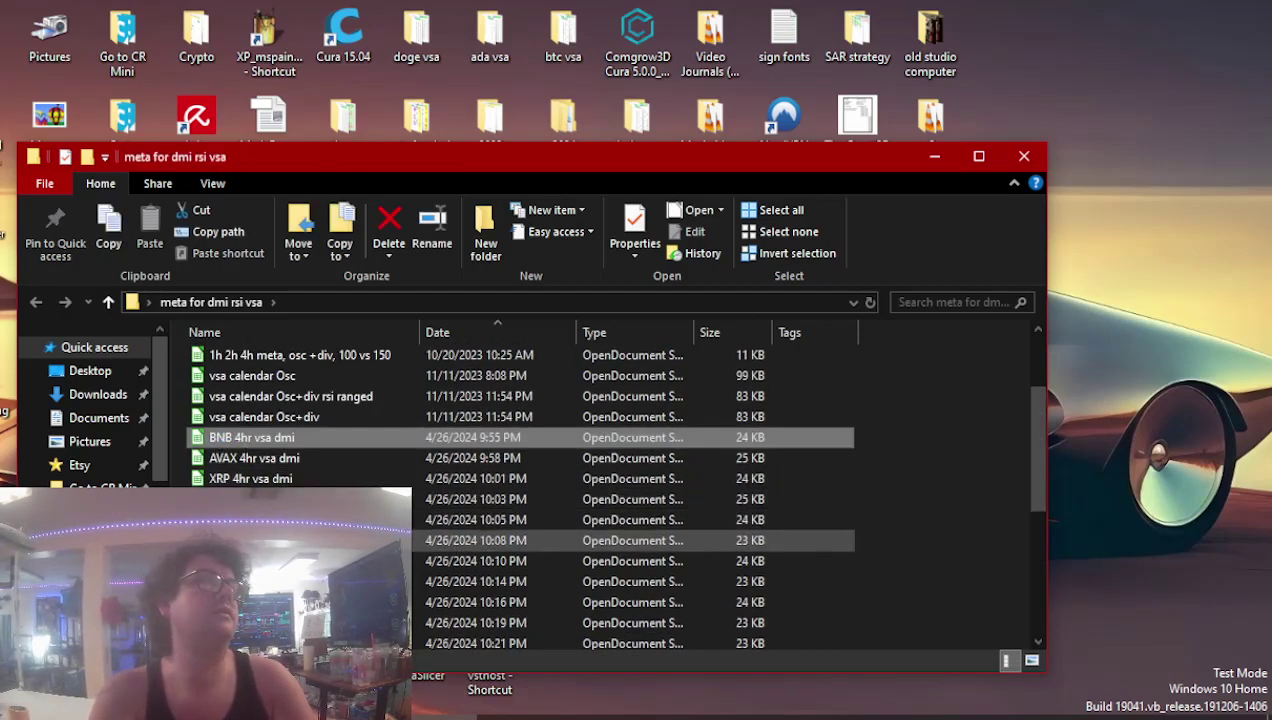
left_click(260, 622, "shift")
scroll(260, 560, "down", 1)
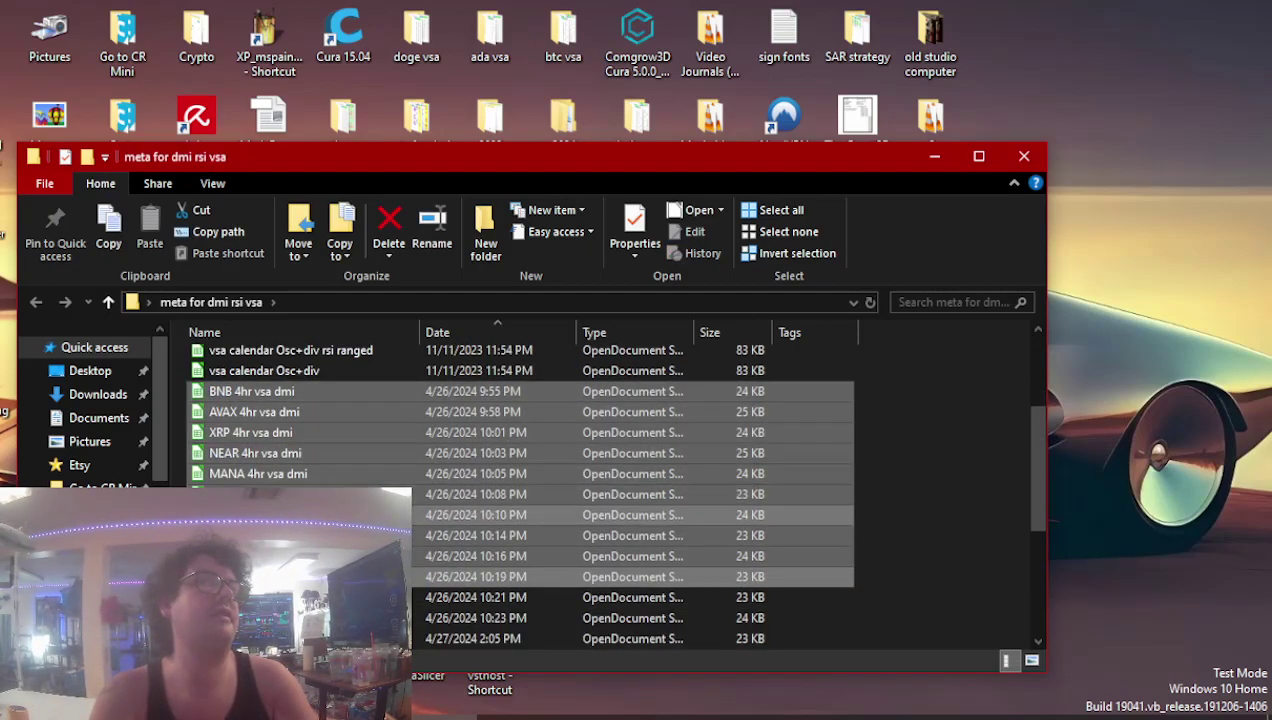
left_click(280, 617, "shift")
scroll(280, 514, "down", 2)
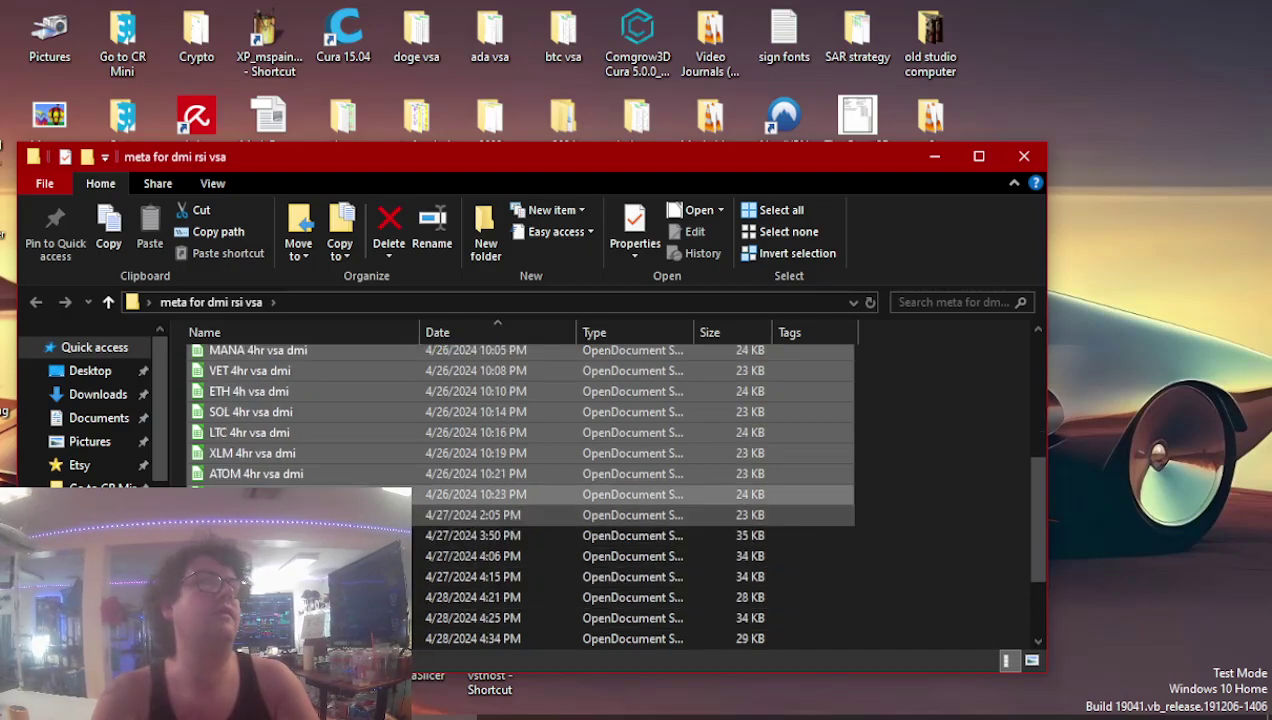
left_click(800, 638, "shift")
key("Return")
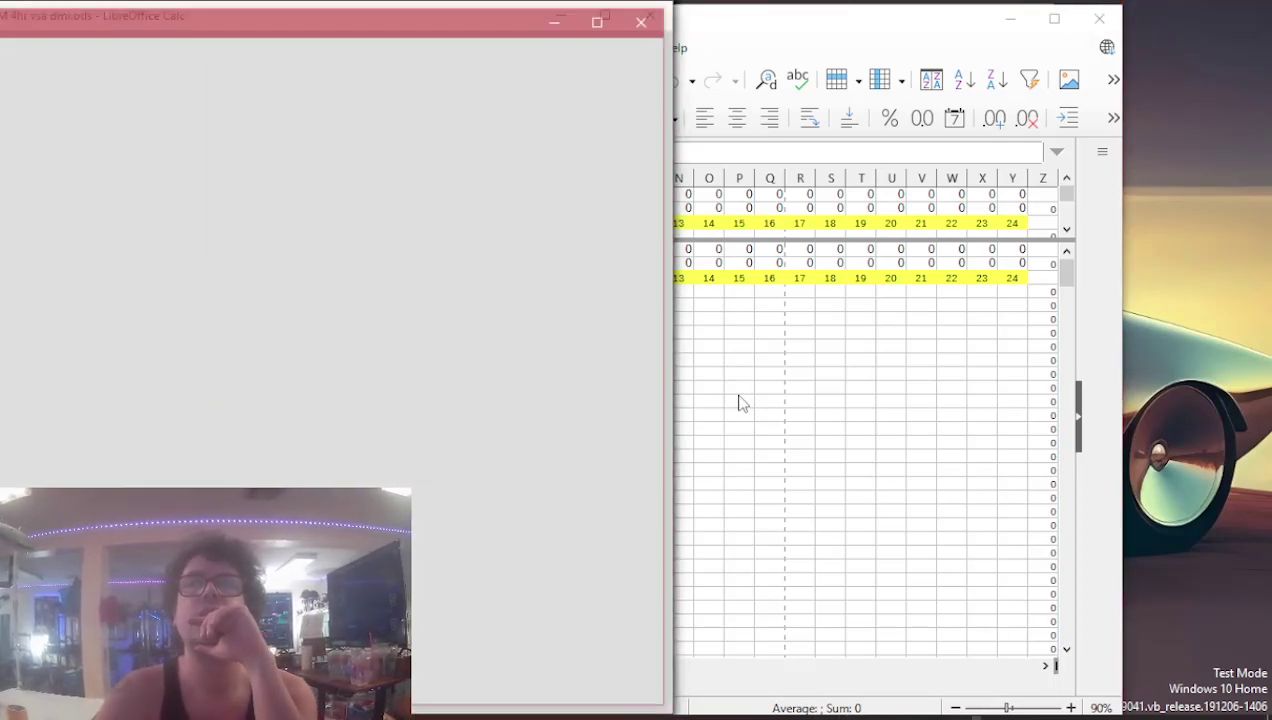
- Close the folder window and copy cell F6, the Normal value of the 31322 entry, in "BTC 4h vsa dmi"
left_click(735, 396)
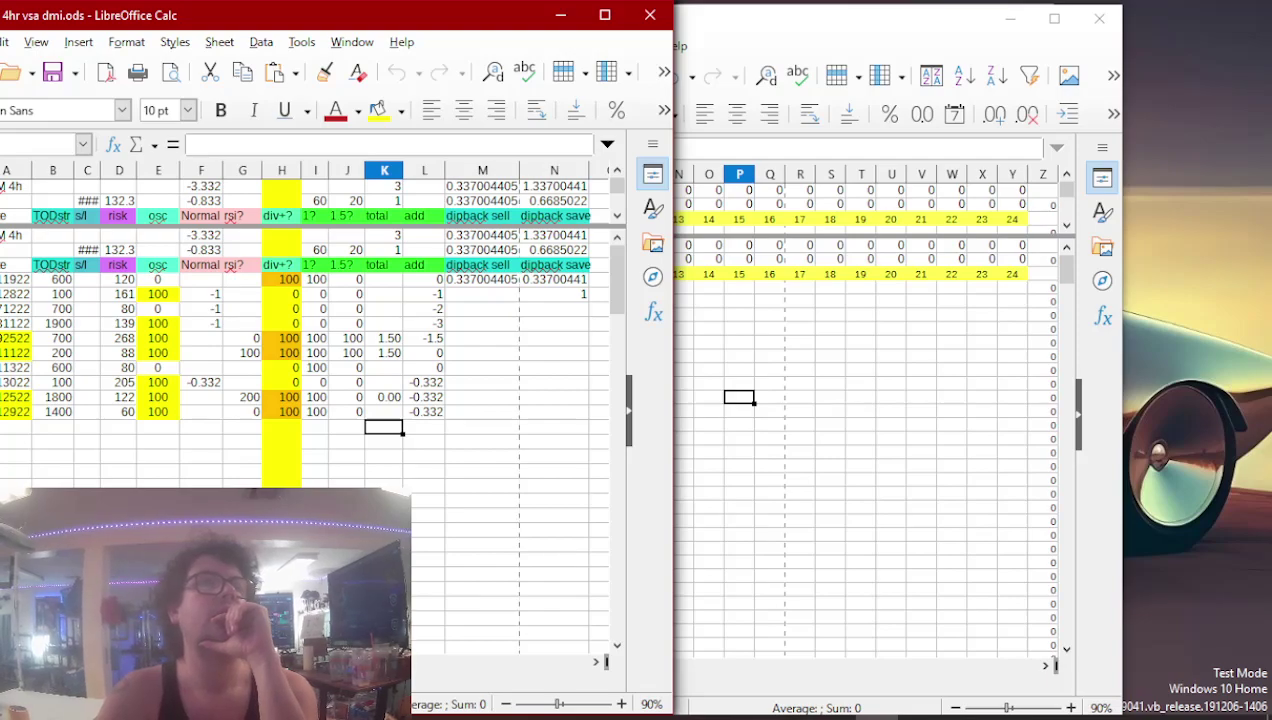
key("alt+Tab")
left_click(1024, 156)
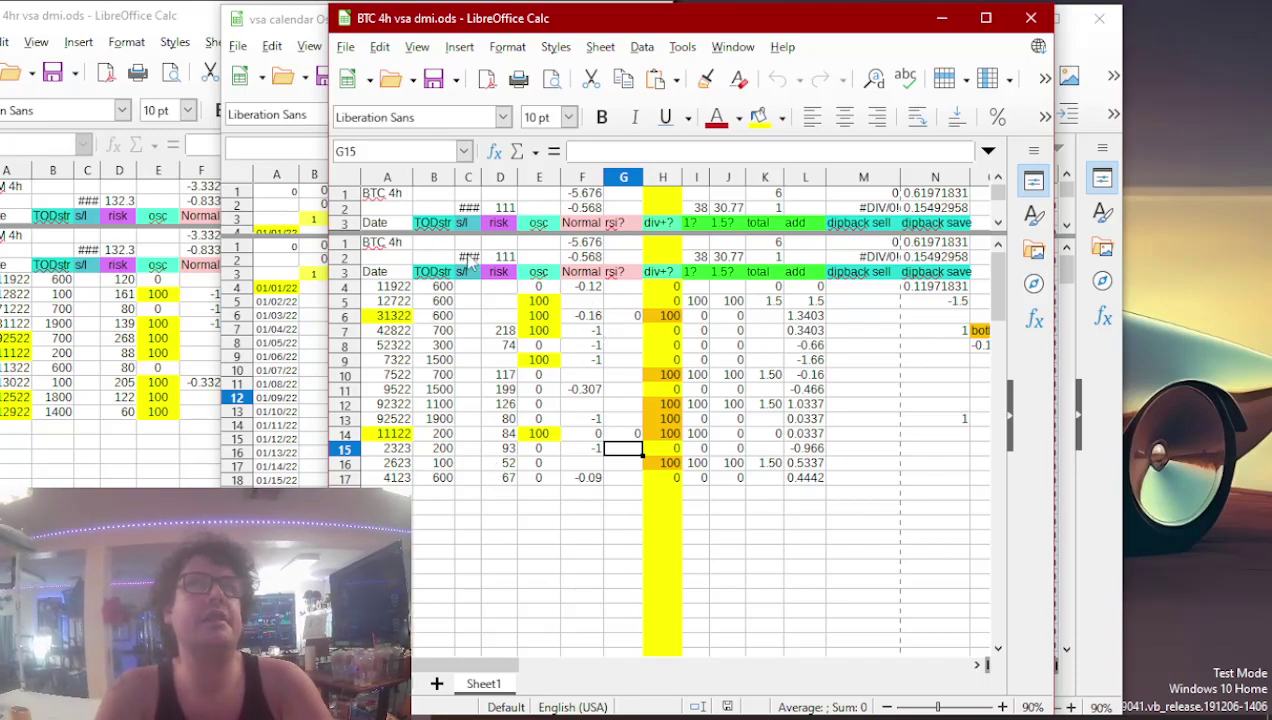
left_click(592, 316)
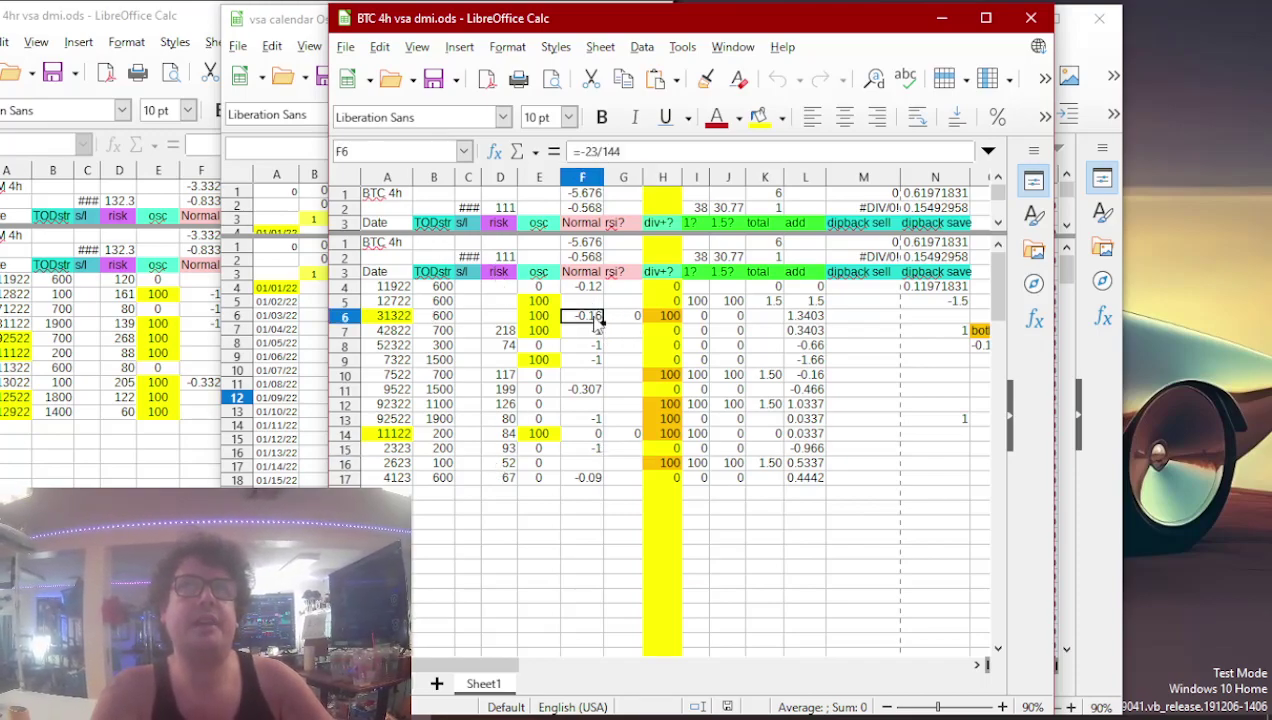
key("ctrl+c")
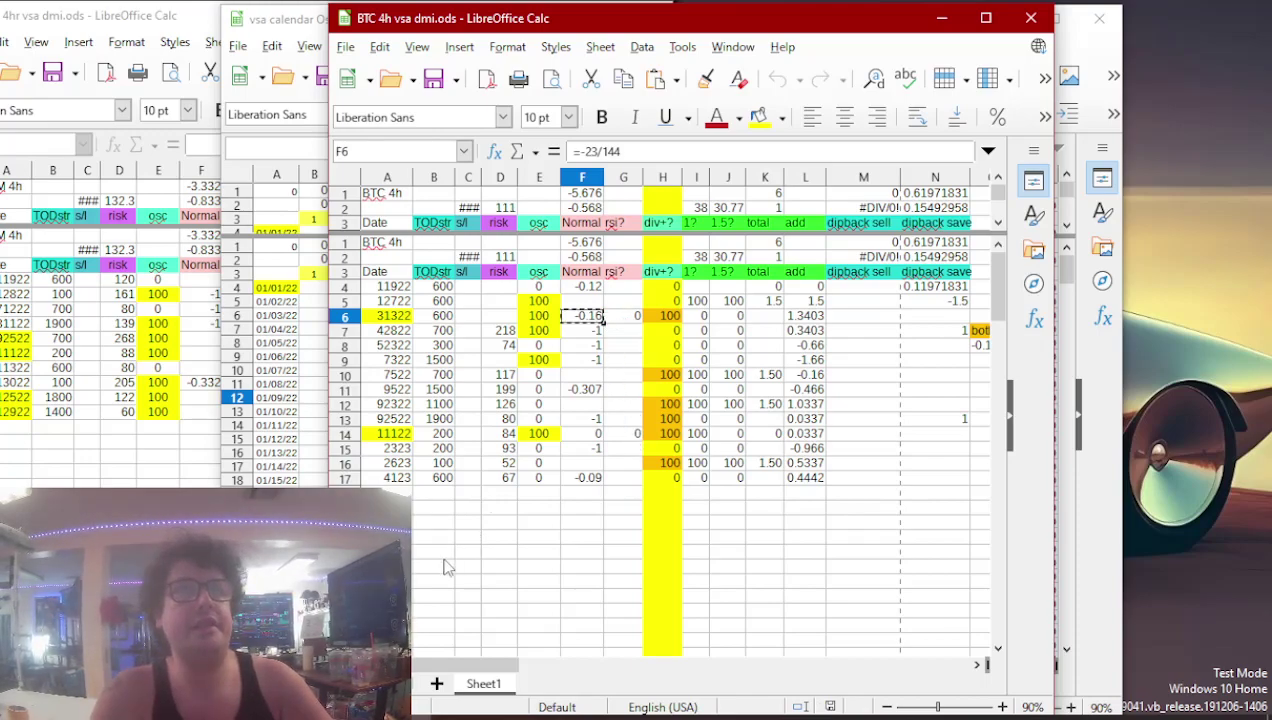
- Paste the copied BTC value into cell G75 of the calendar spreadsheet, at date 03/13/22 and hour 6
key("alt+Tab")
left_click(495, 458)
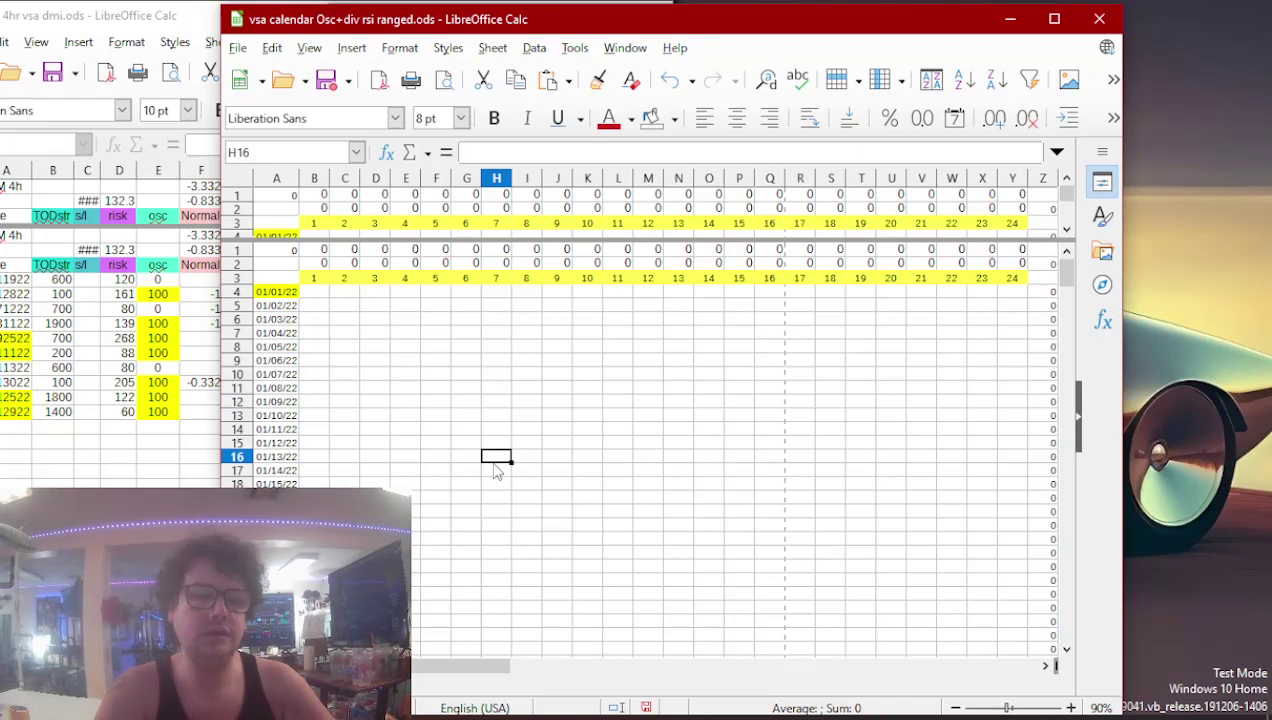
key("Page_Down")
key("Page_Down")
key("Up")
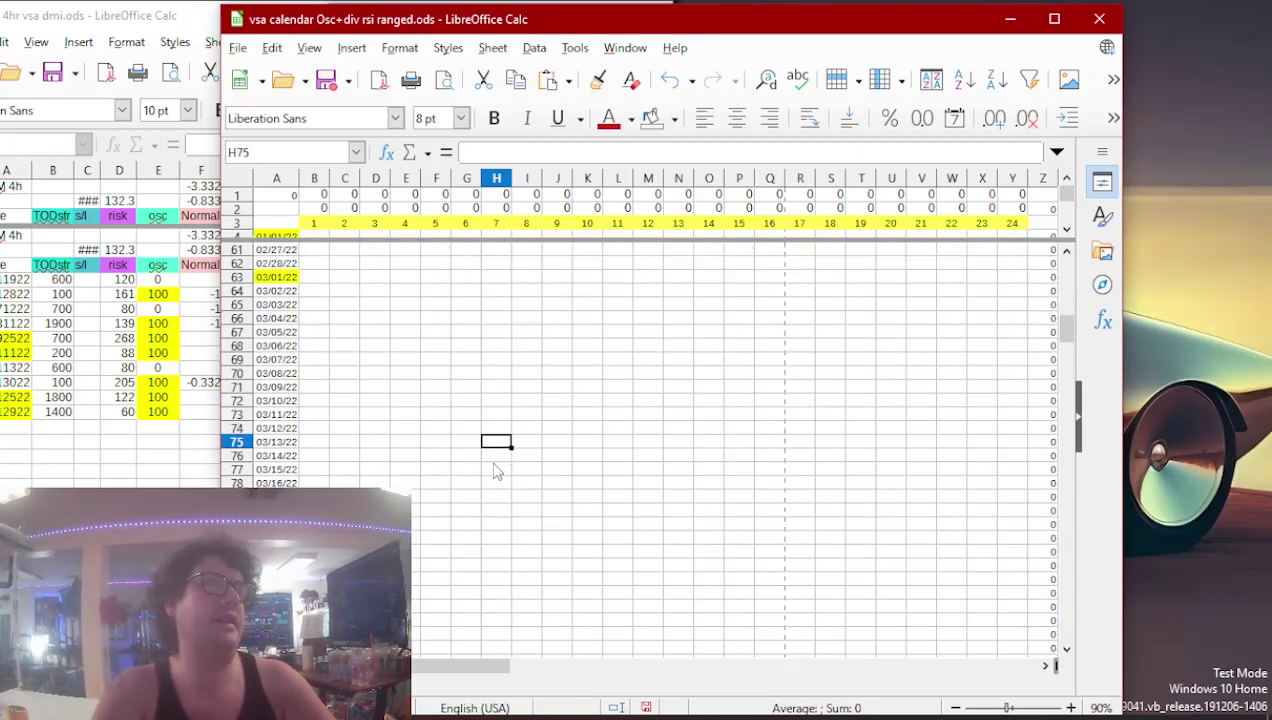
key("Right")
key("Right")
key("Left")
key("Left")
key("Left")
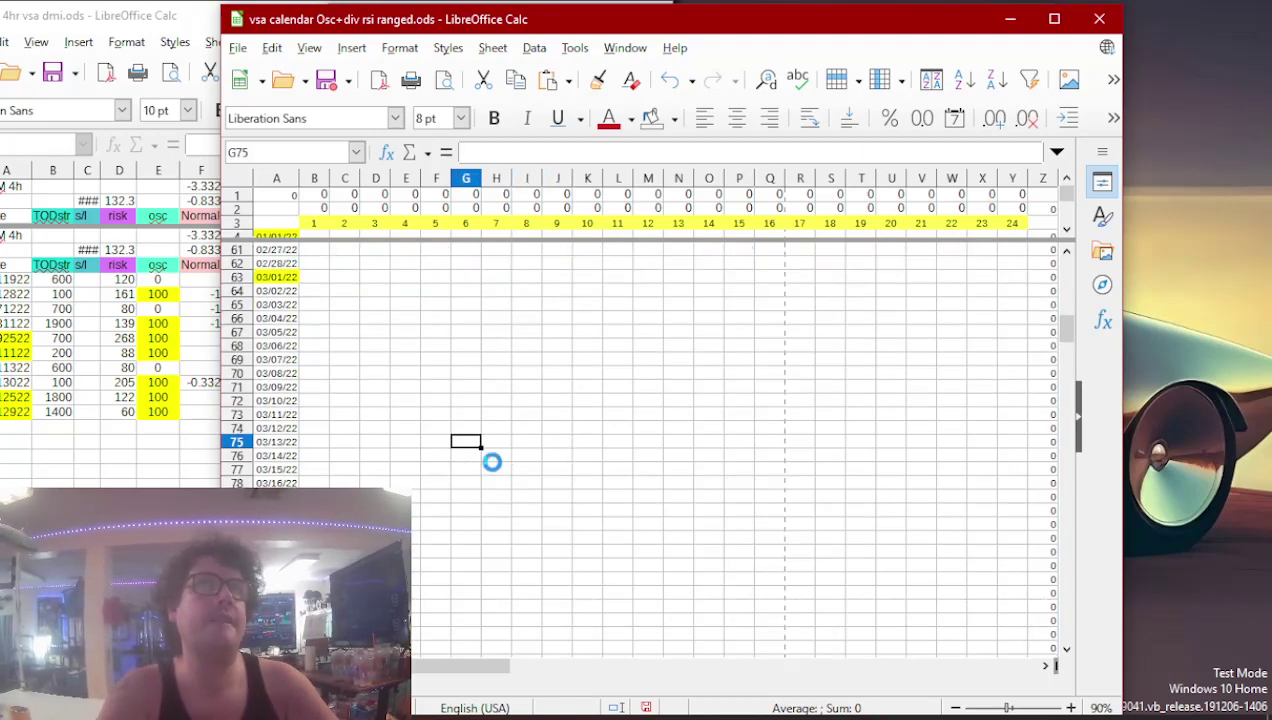
key("ctrl+v")
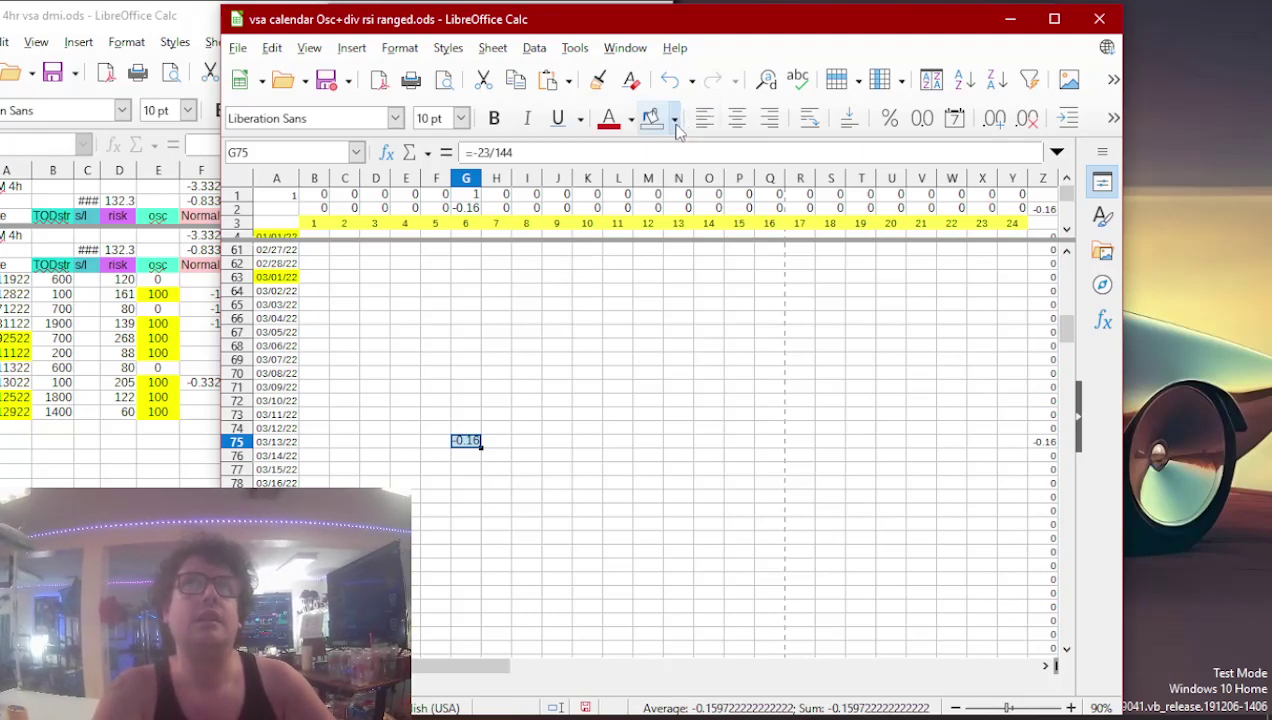
- Fill calendar cell G75 with a pale purple background, one shade lighter than Light Purple 3
left_click(675, 119)
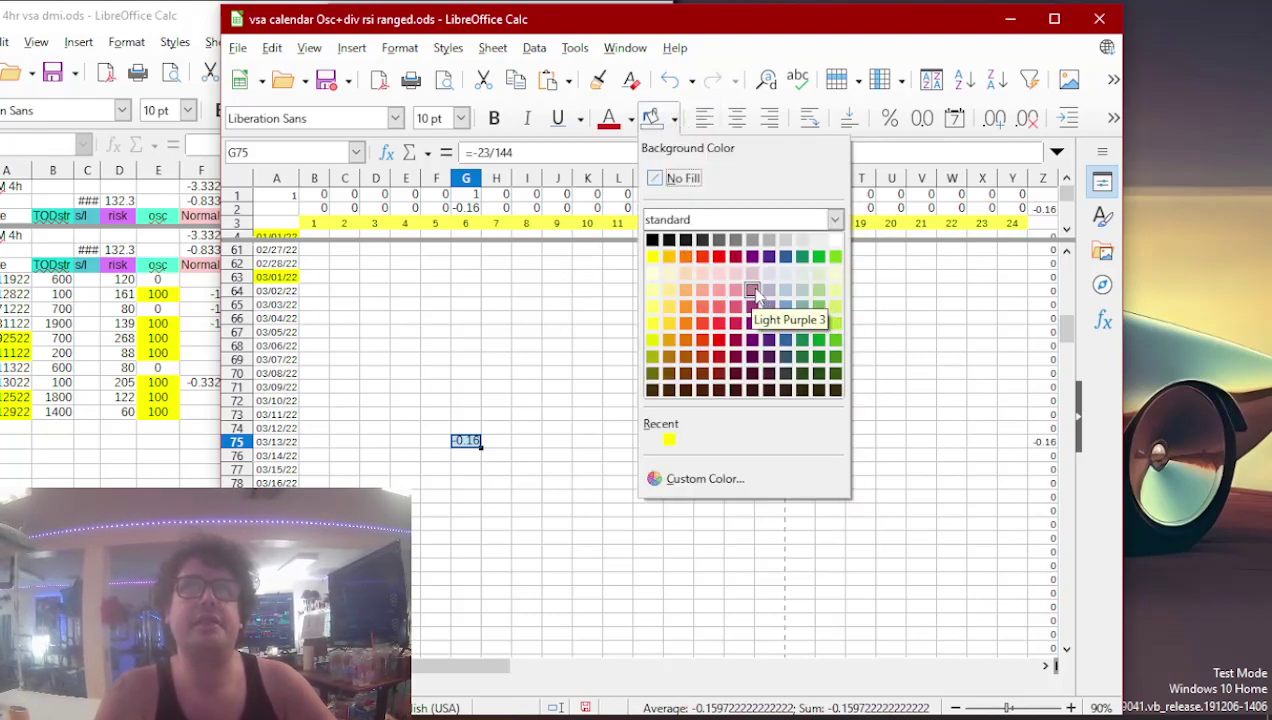
left_click(752, 291)
left_click(675, 119)
left_click(752, 273)
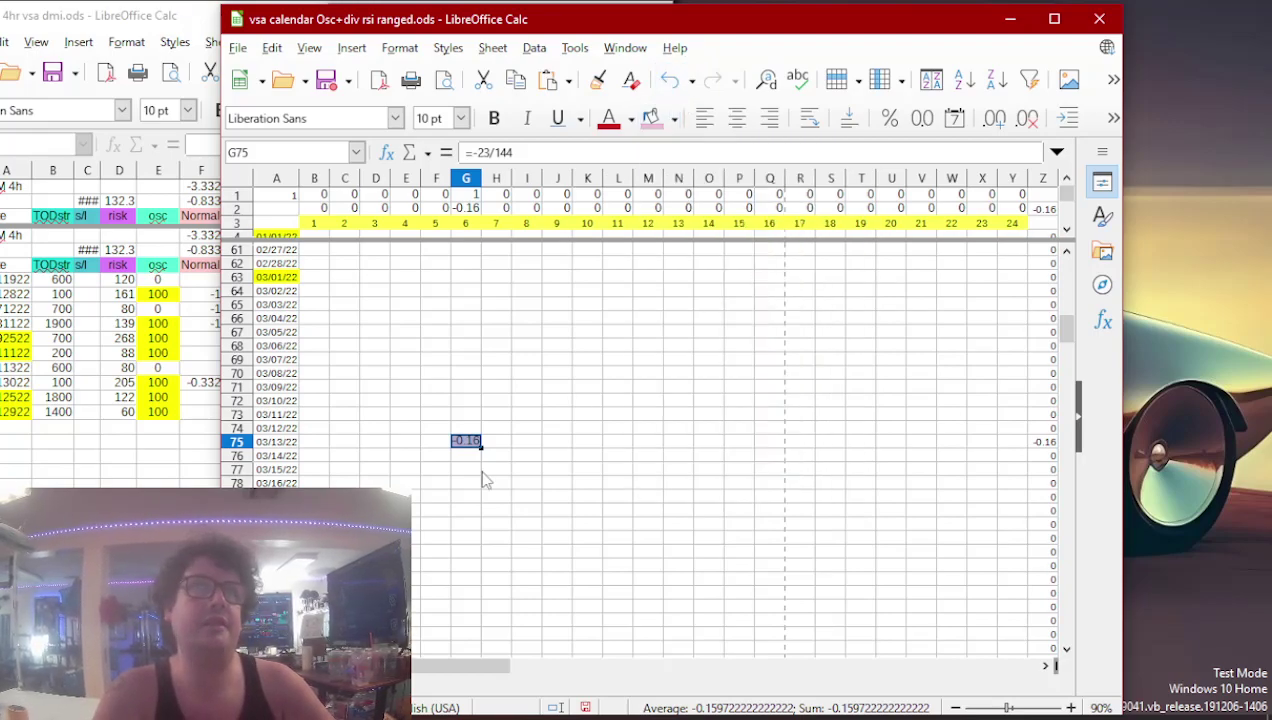
left_click(502, 448, "shift")
left_click(475, 447)
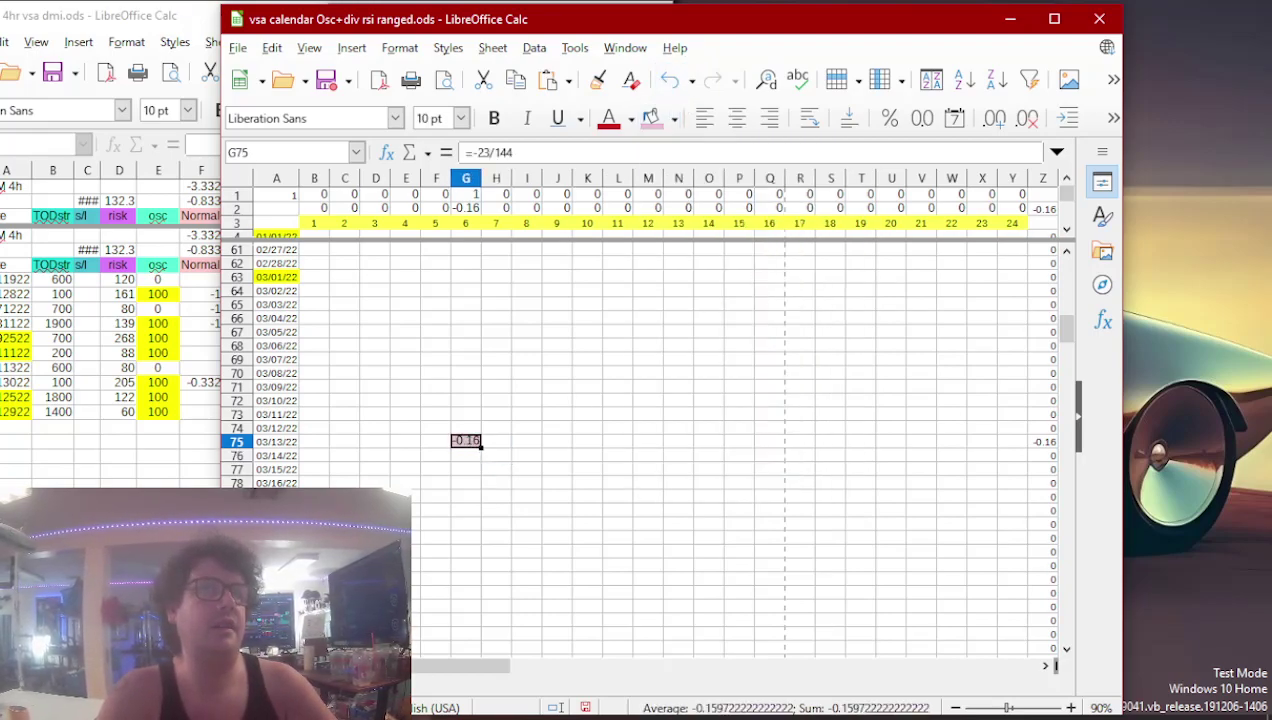
- Check cell F14, the 11122 entry, in "BTC 4h vsa dmi" and close that spreadsheet
key("alt+Tab")
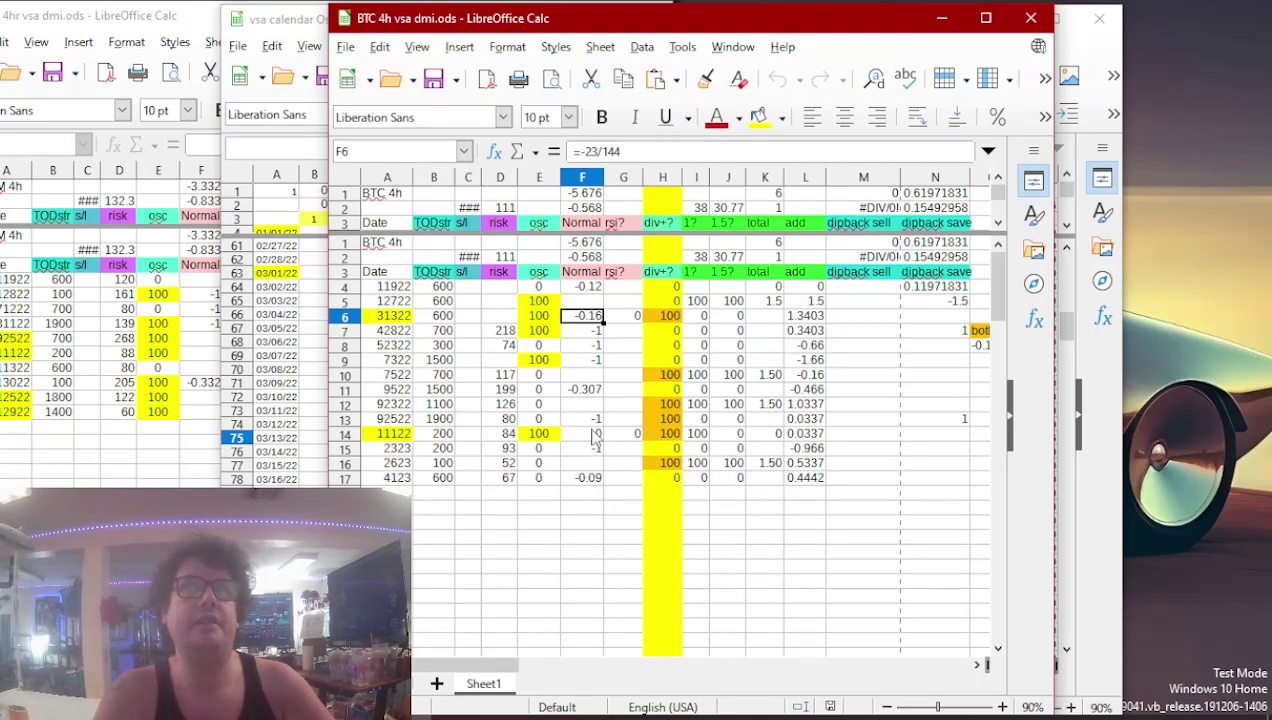
key("ctrl+c")
left_click(594, 435)
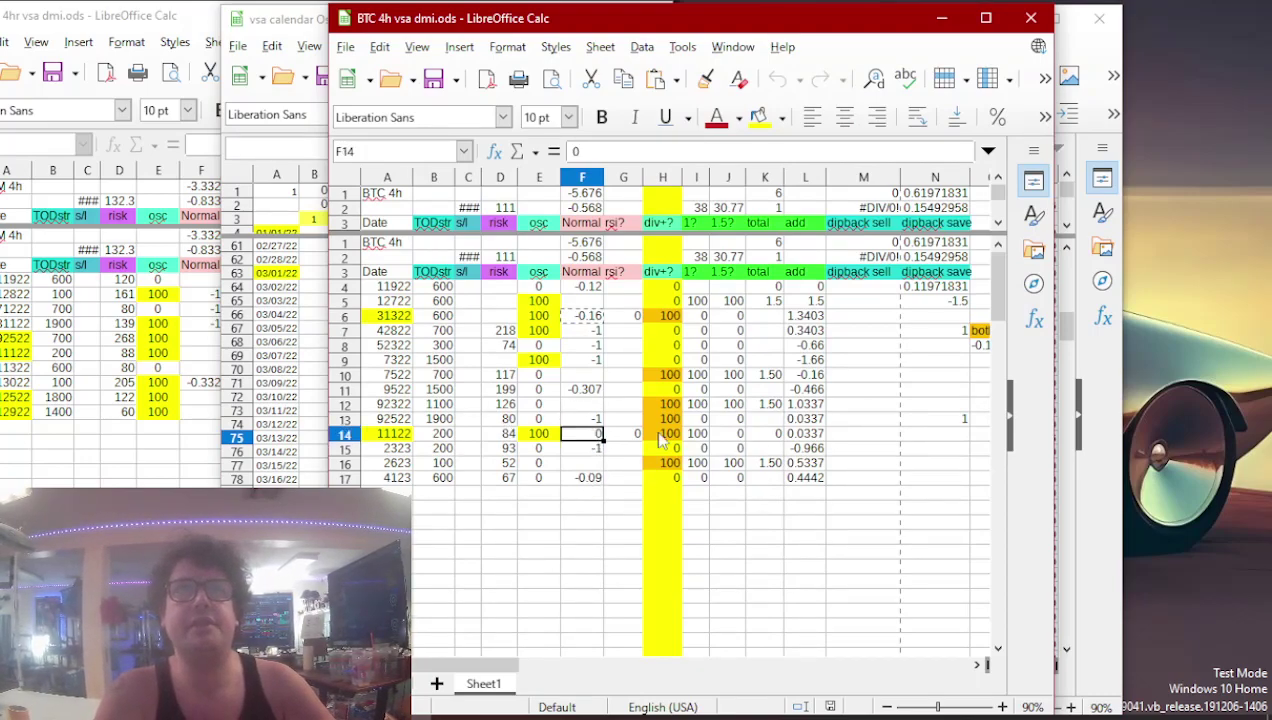
left_click(1031, 18)
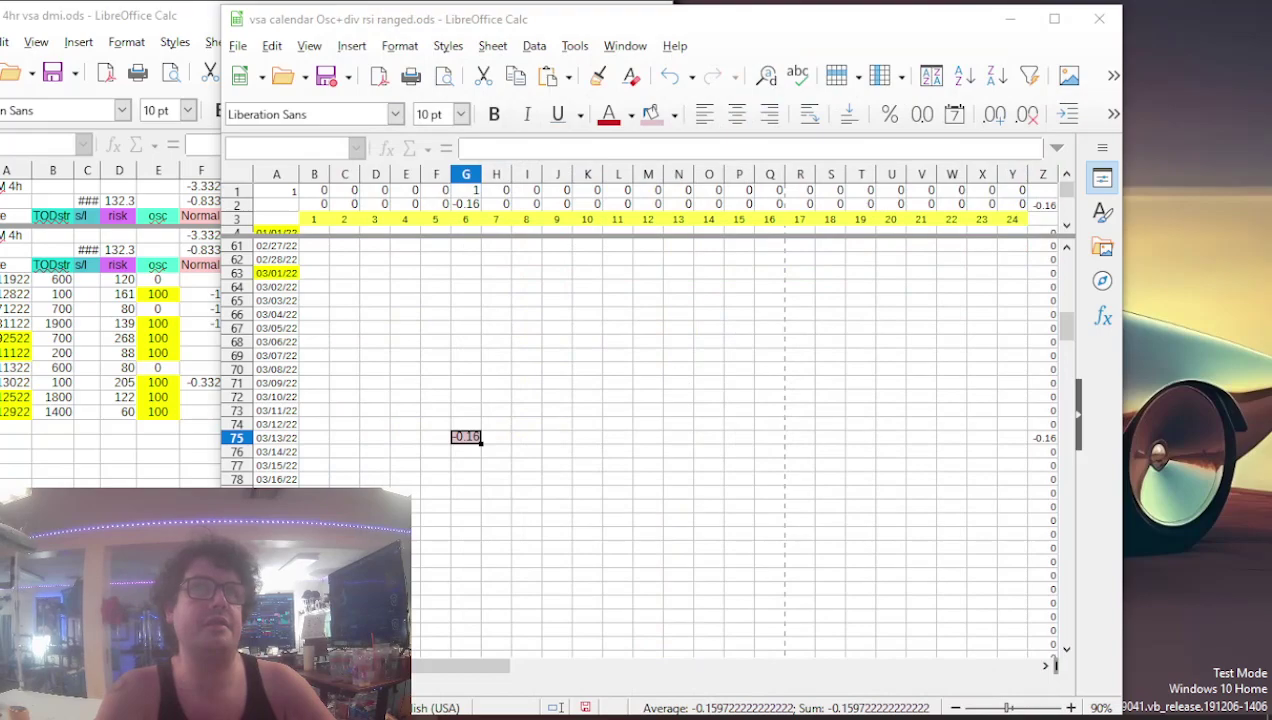
- Copy the total of the 1322 entry, cell K4, in the BNB 4hr vsa dmi spreadsheet
key("alt+Tab")
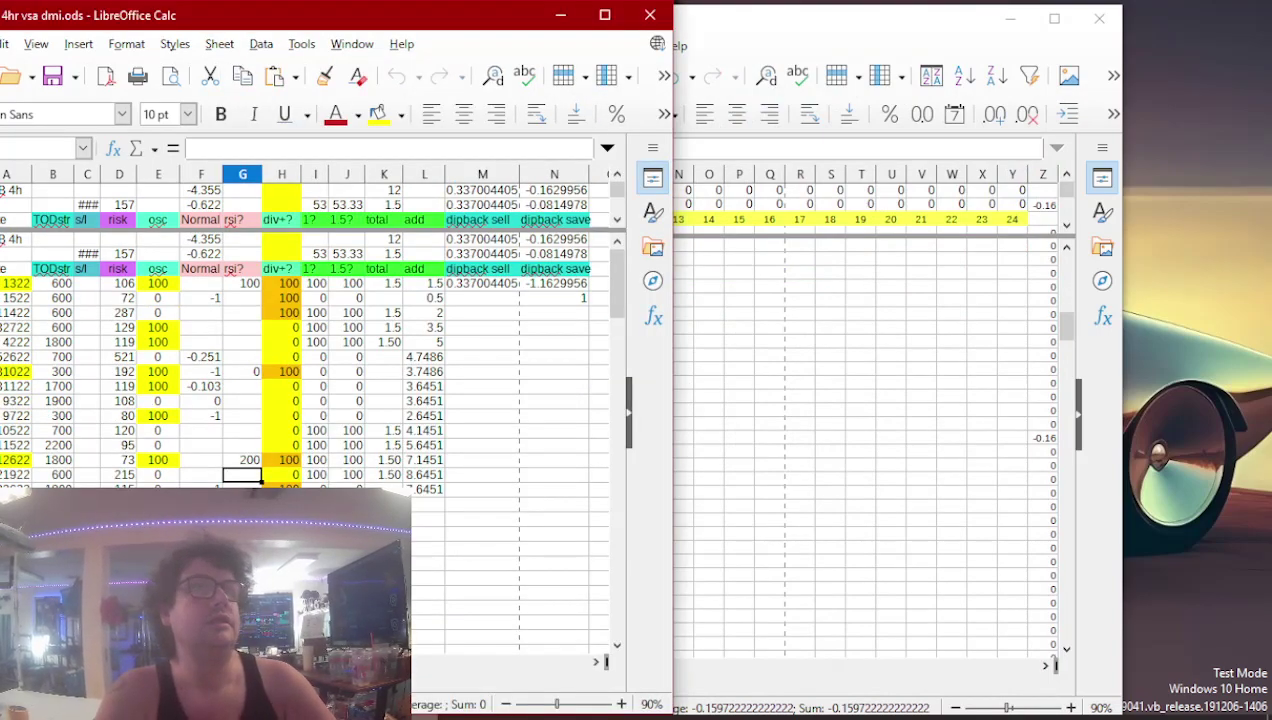
left_click(245, 285)
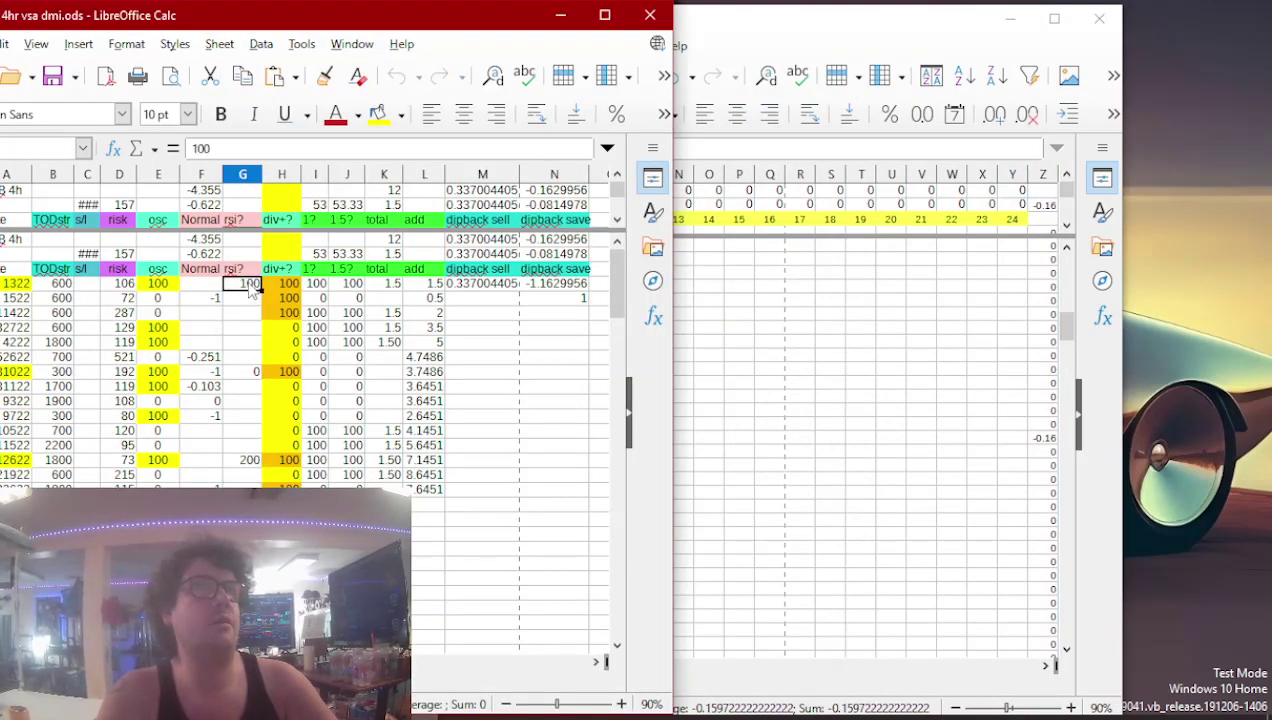
left_click(383, 285)
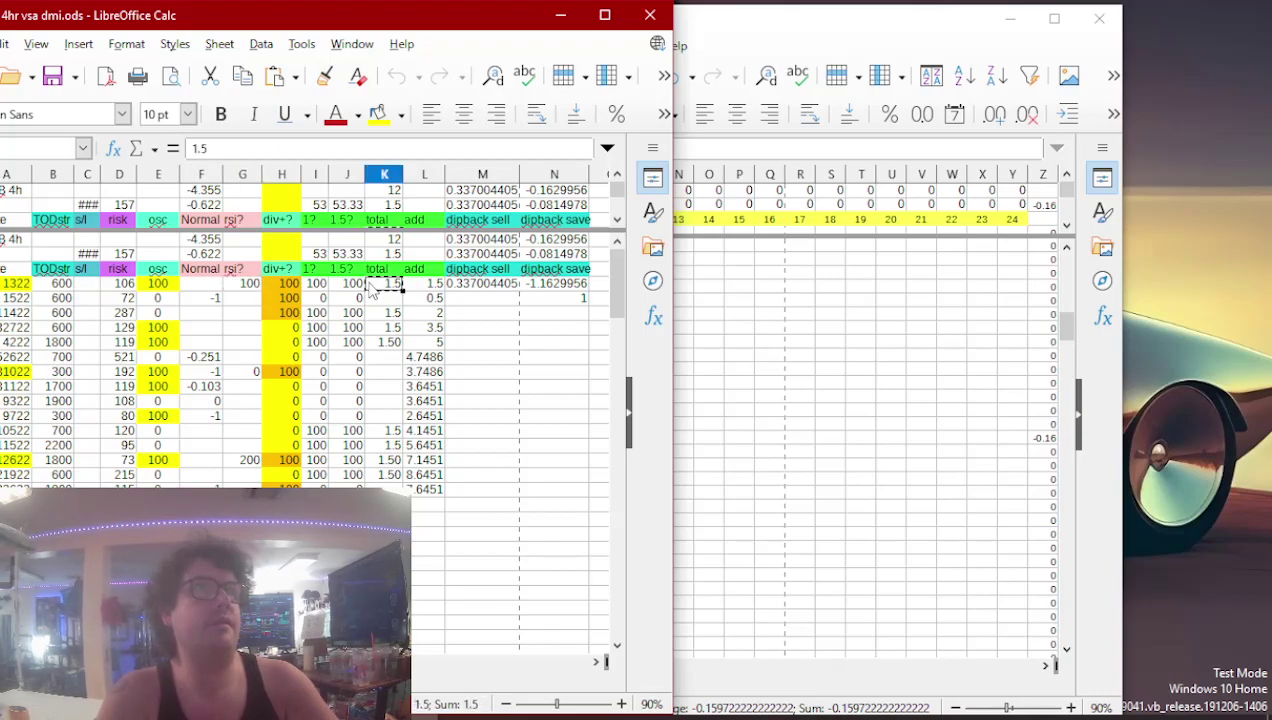
- Paste the copied BNB total into cell G6 of the calendar spreadsheet, at date 01/03/22 and hour 6
left_click(741, 352)
key("ctrl+Up")
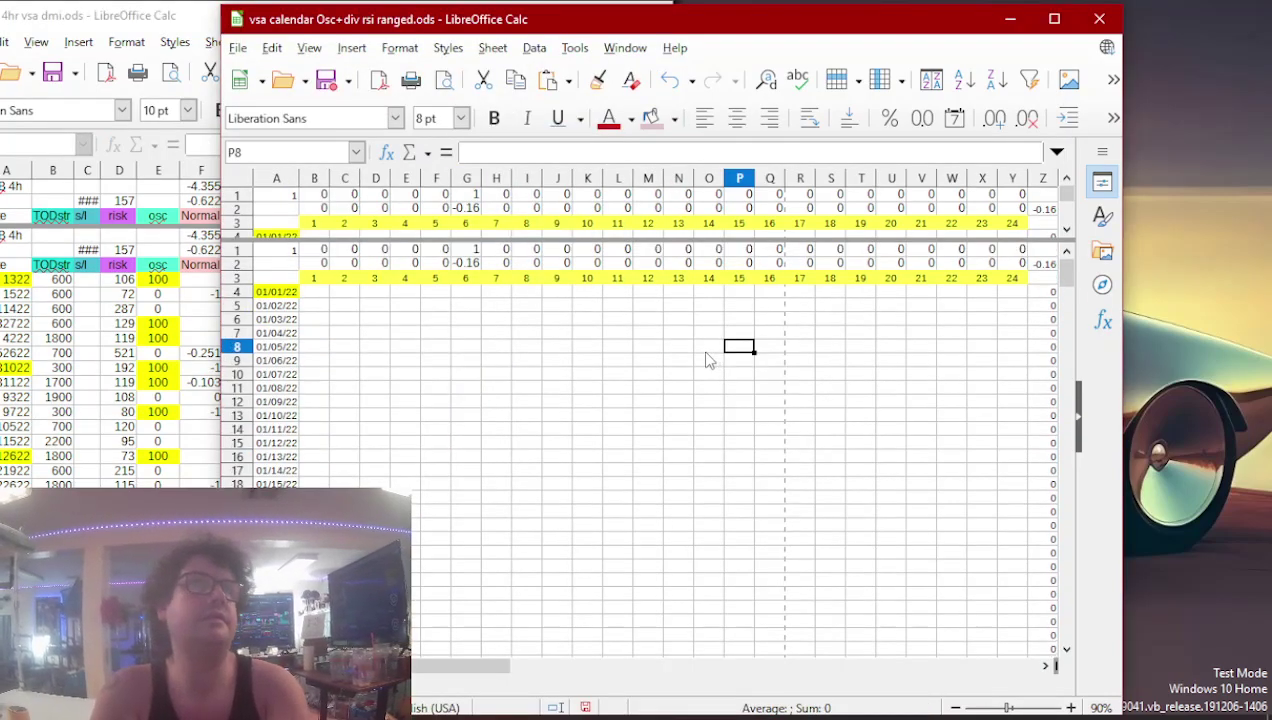
key("Down")
key("Down")
key("Down")
key("Down")
key("Down")
key("Left")
key("Left")
key("Left")
key("Left")
key("Left")
key("Left")
key("Left")
key("Left")
key("Left")
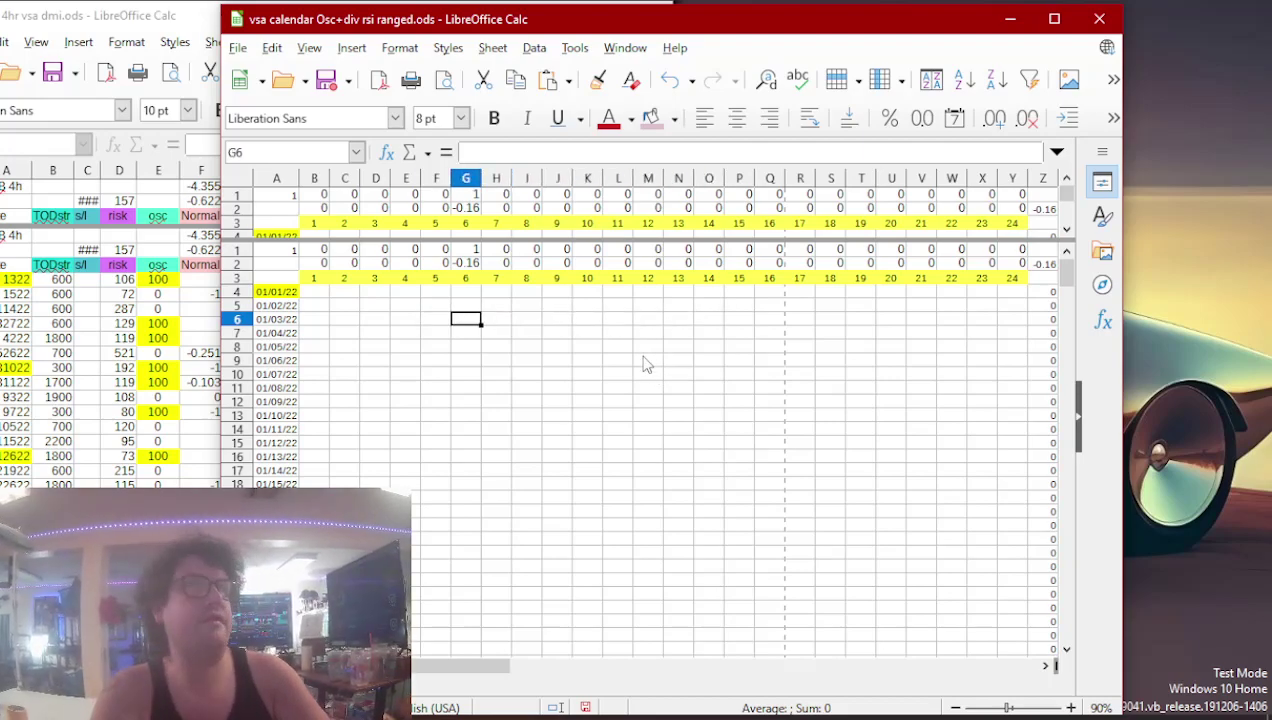
key("ctrl+v")
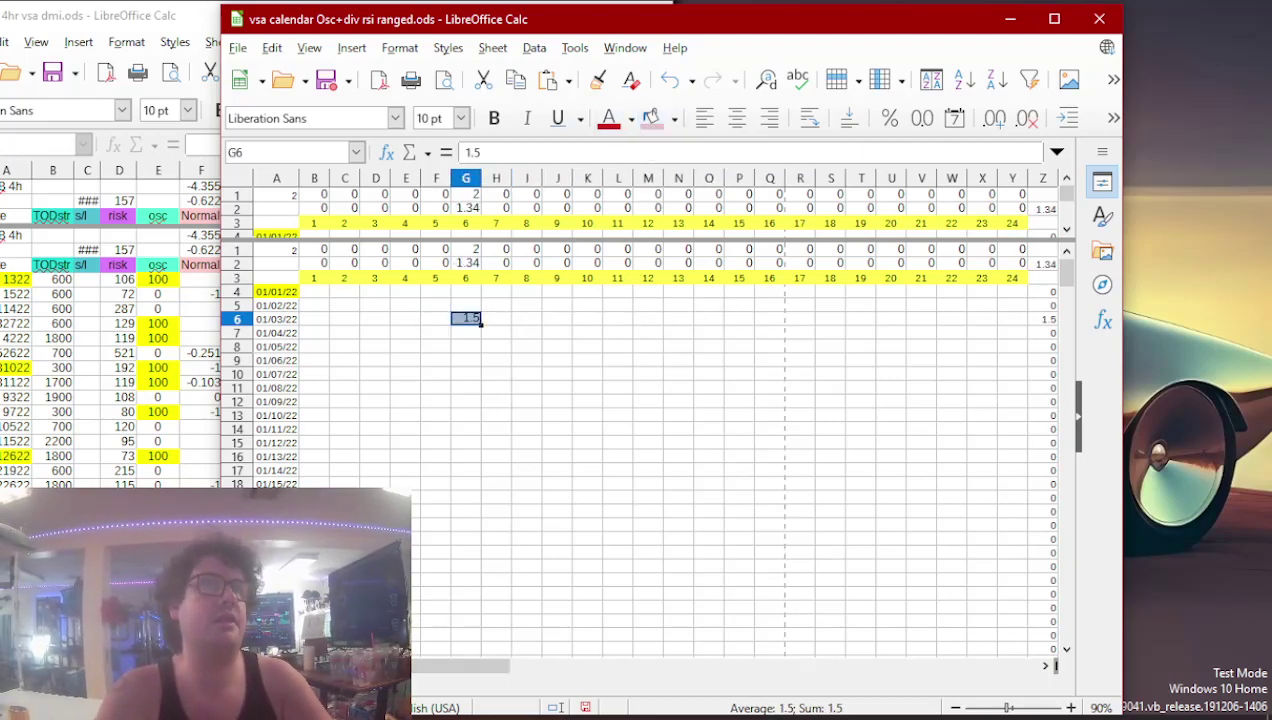
- Copy the Normal value of the 81022 entry, cell F10, from the BNB spreadsheet into calendar cell D225, at date 08/10/22 and hour 3
key("alt+Tab")
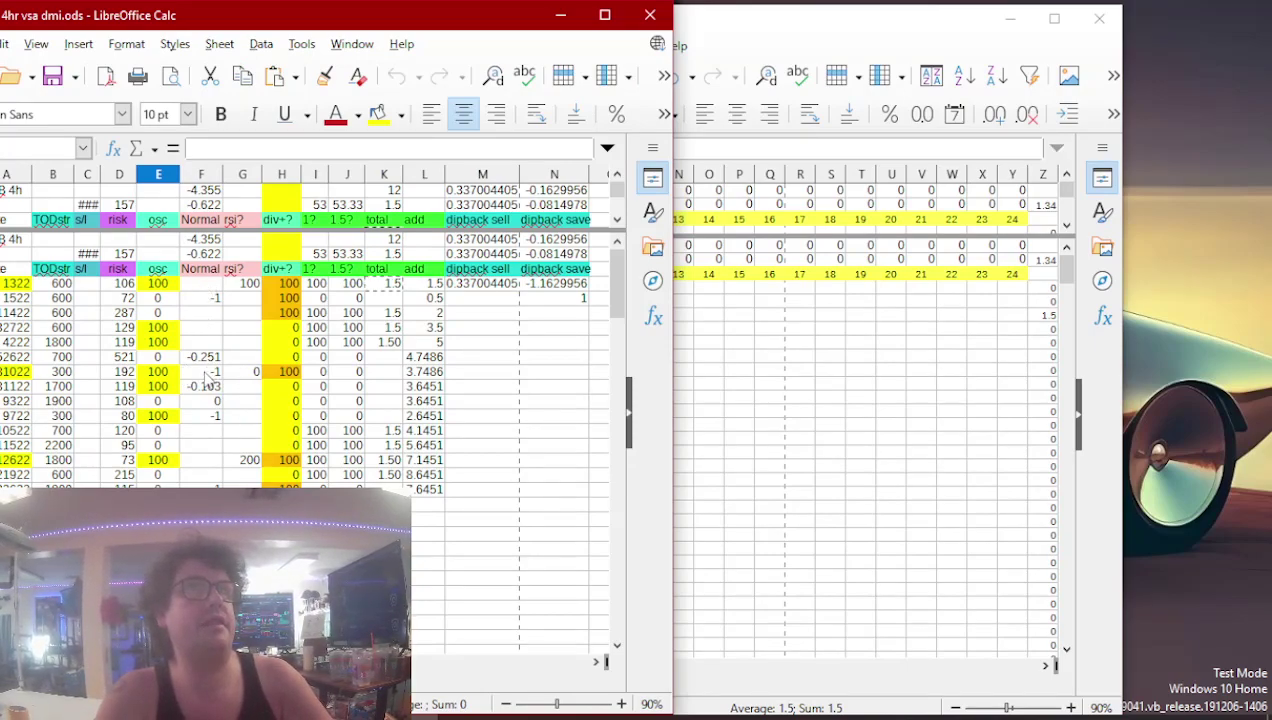
left_click(207, 372)
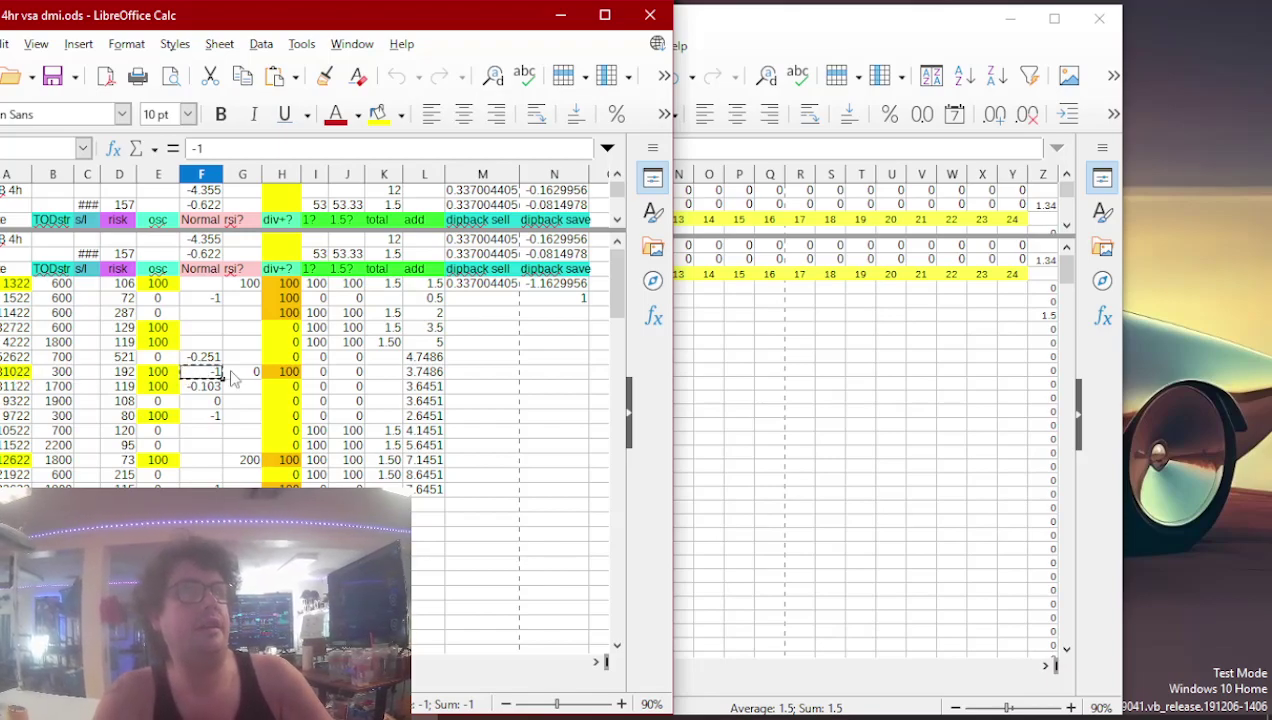
left_click(712, 373)
key("Page_Down")
key("Page_Down")
key("Page_Down")
key("Page_Down")
key("Page_Down")
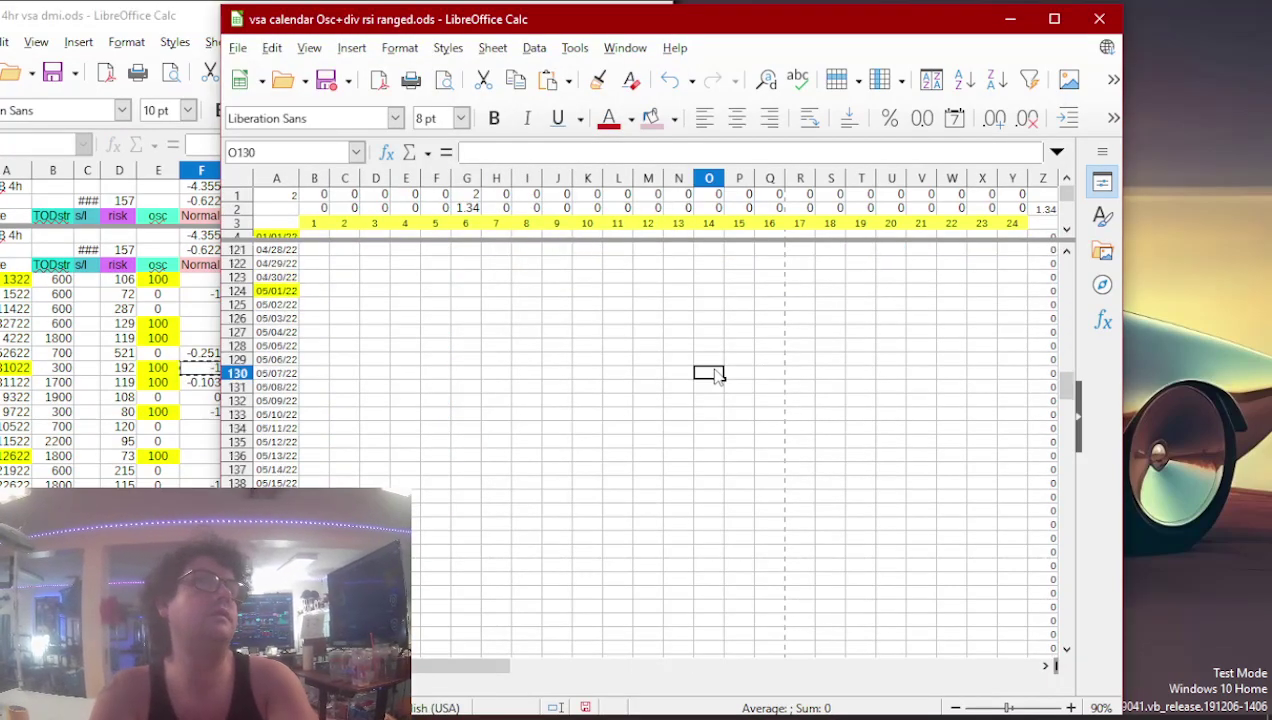
key("Down")
key("Down")
key("Down")
key("Down")
key("Down")
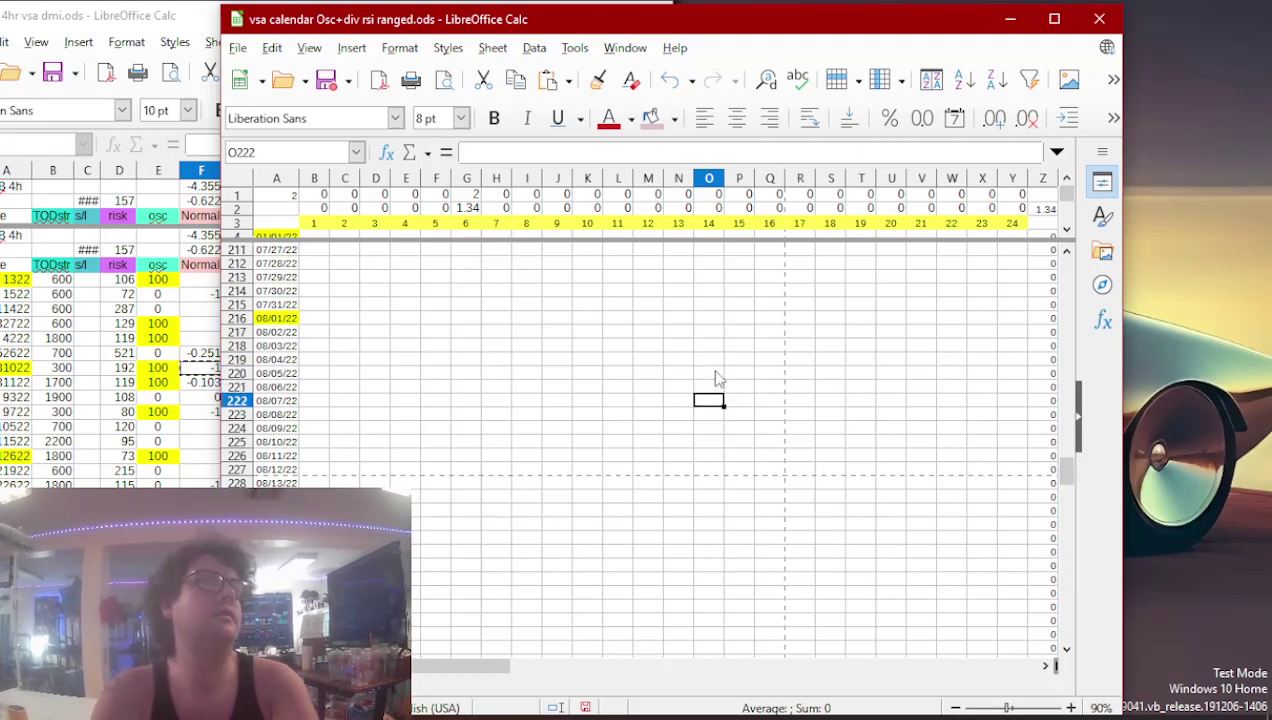
key("Left")
key("Left")
key("Left")
key("Left")
key("Left")
key("Left")
key("Left")
key("Left")
key("Left")
key("Left")
key("Left")
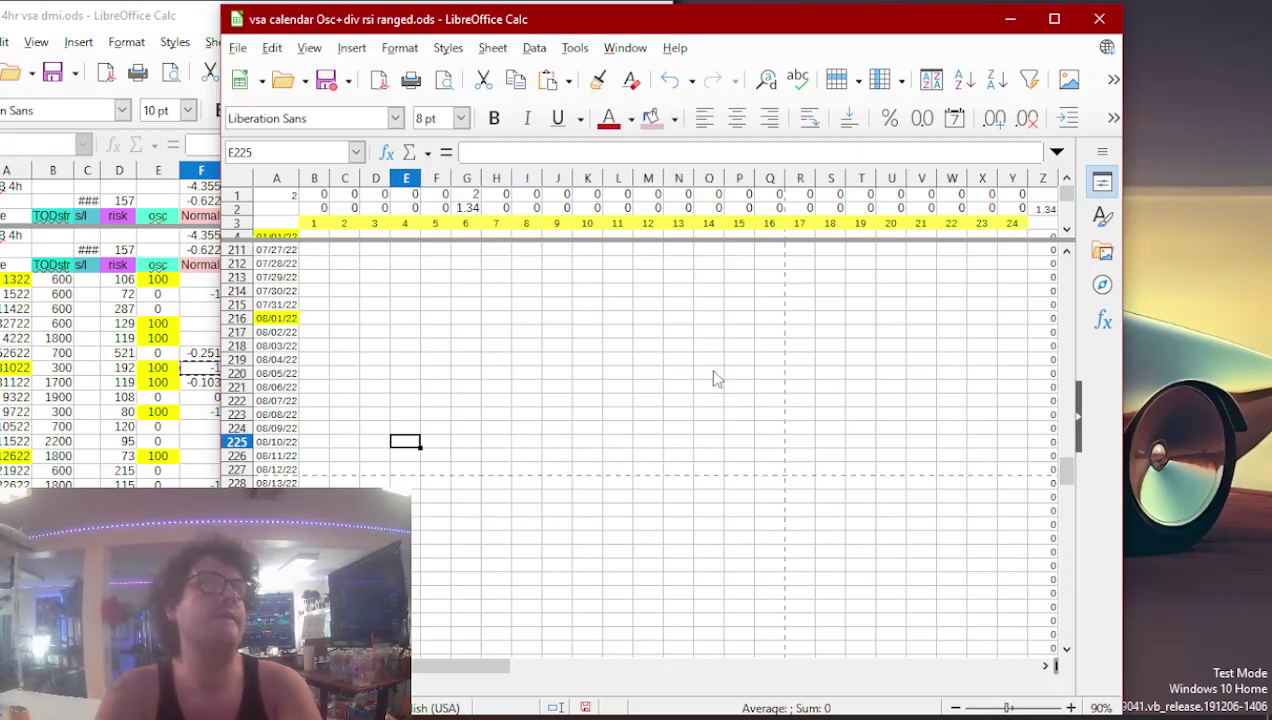
key("ctrl+v")
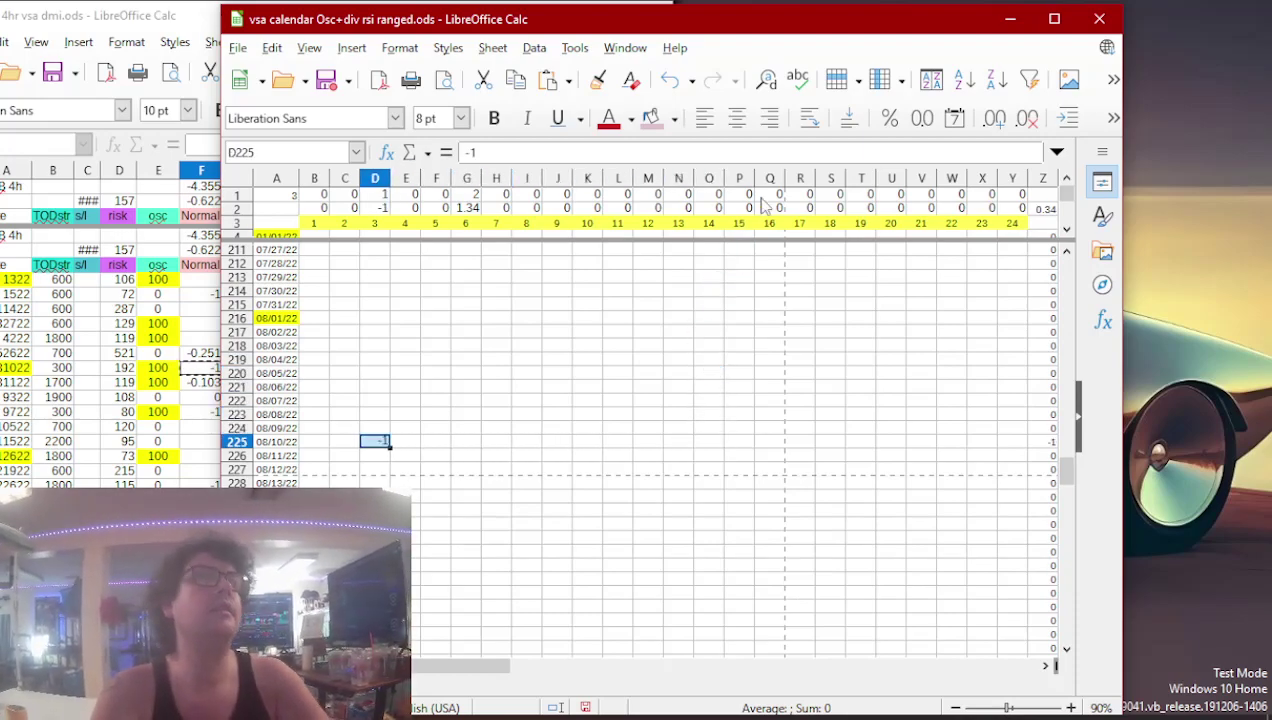
- Check cell G16 and the remaining entries in the BNB 4hr vsa dmi spreadsheet, and close that spreadsheet
left_click(52, 470)
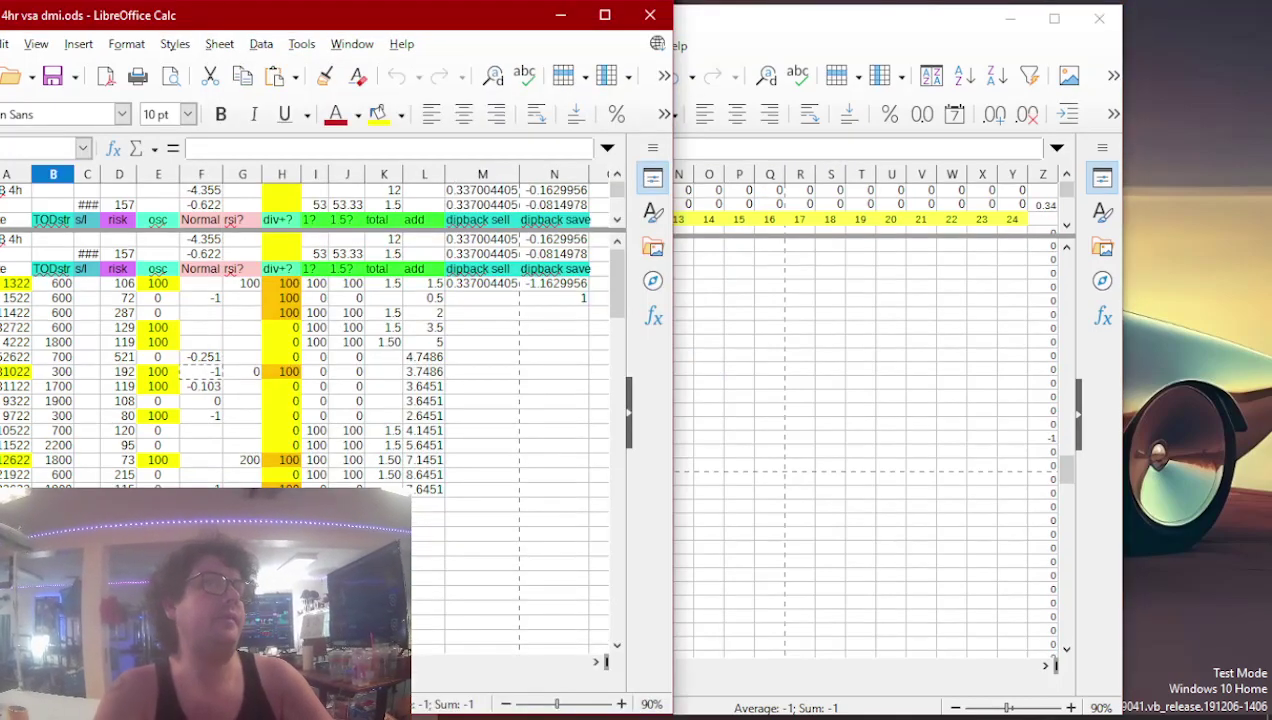
left_click(250, 464)
scroll(250, 465, "down", 3)
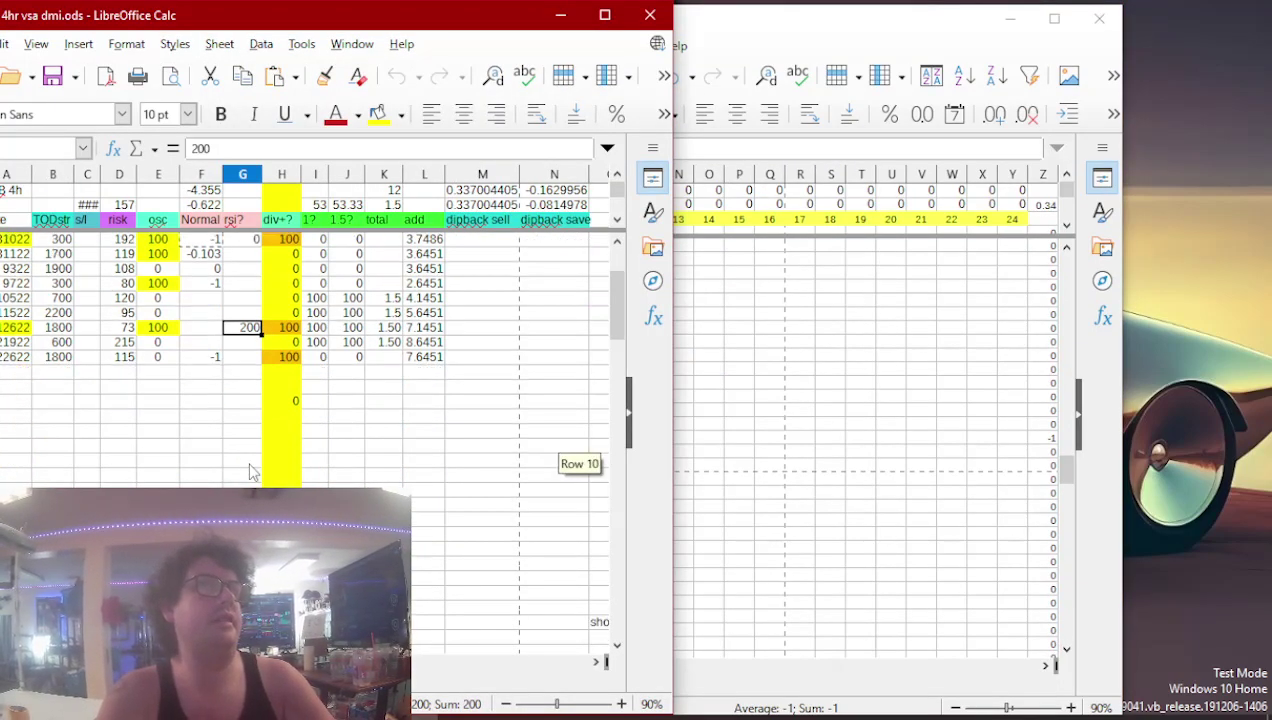
scroll(250, 465, "up", 3)
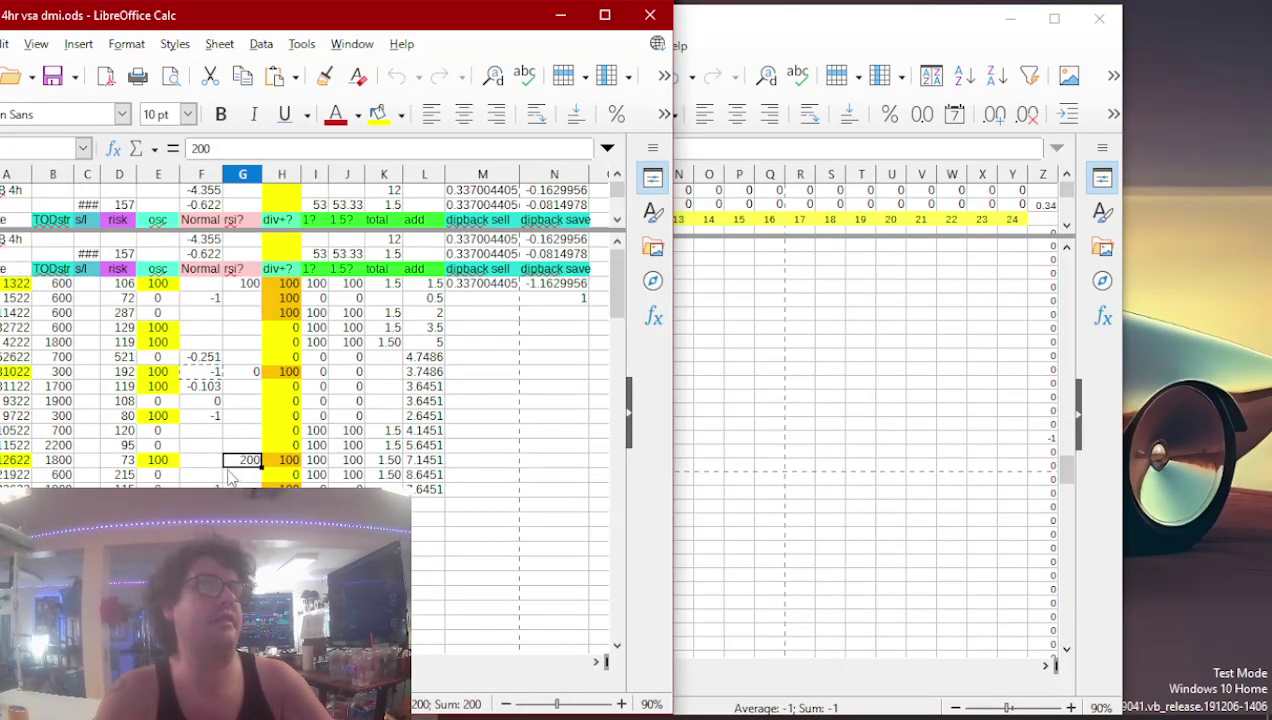
left_click(650, 15)
- Copy the Normal value of the 62822 entry, cell F12, in the next coin's 4hr vsa dmi spreadsheet
key("alt+Tab")
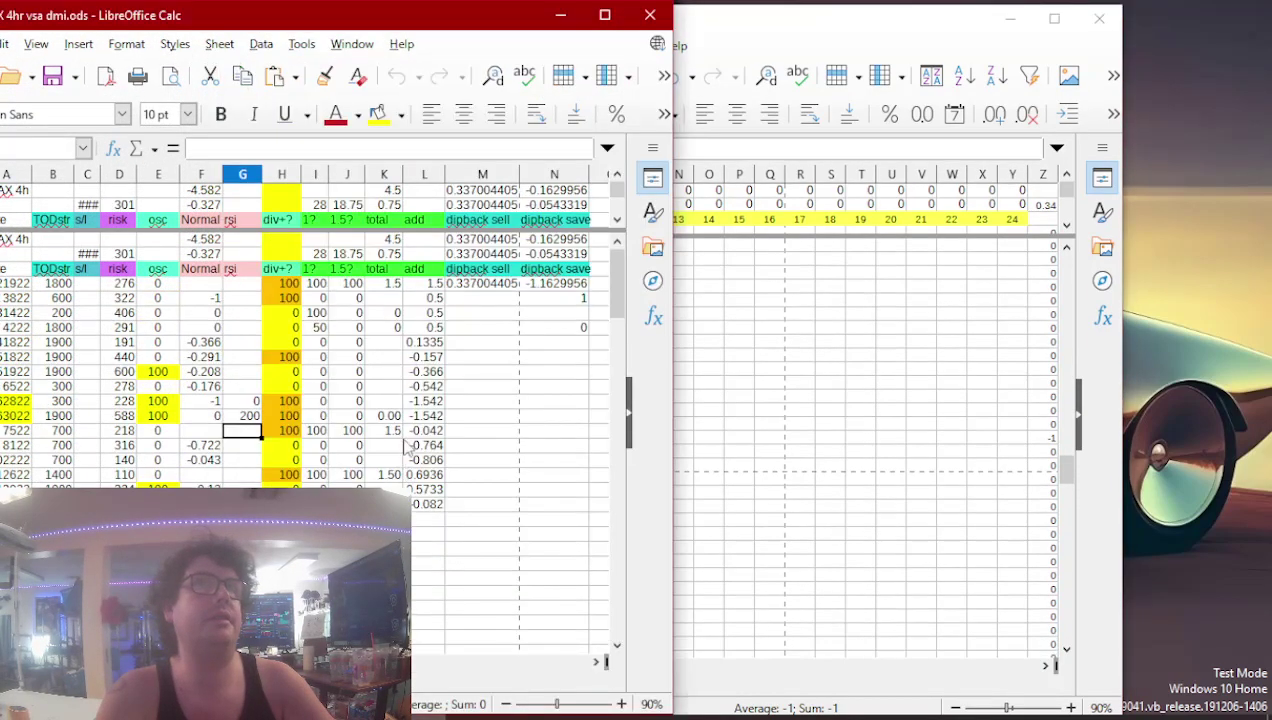
scroll(240, 422, "down", 2)
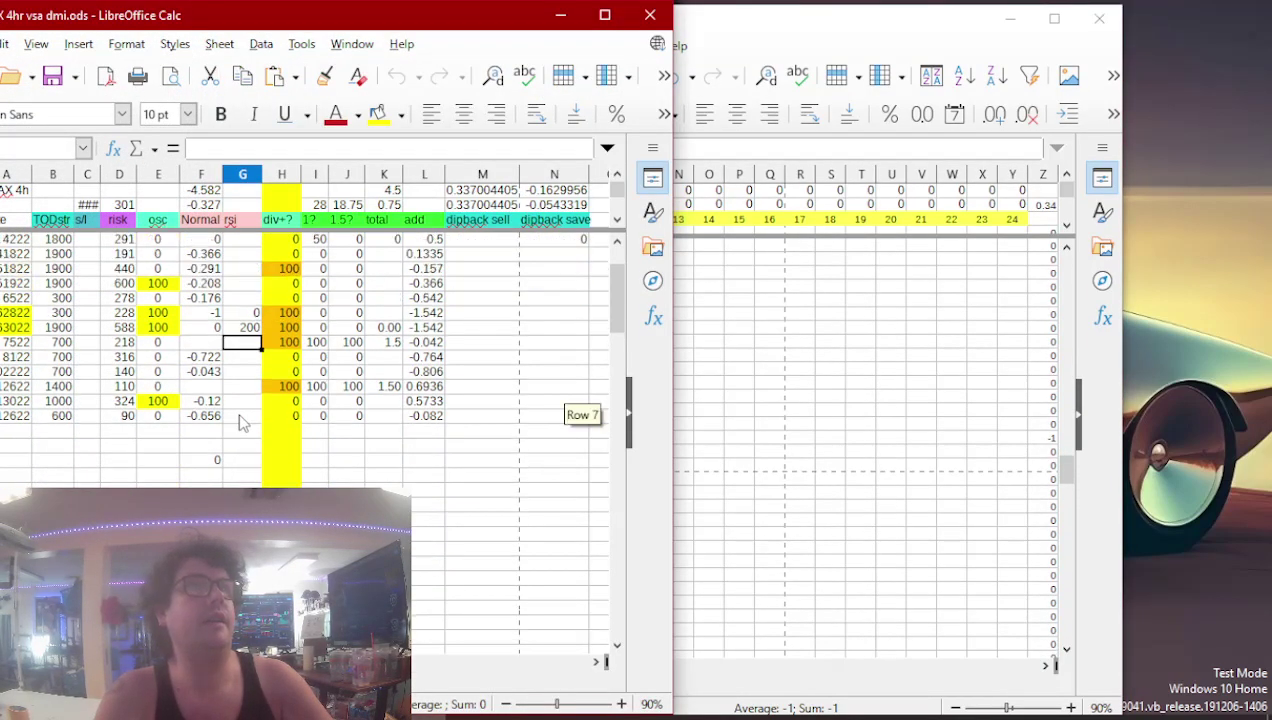
left_click(216, 314)
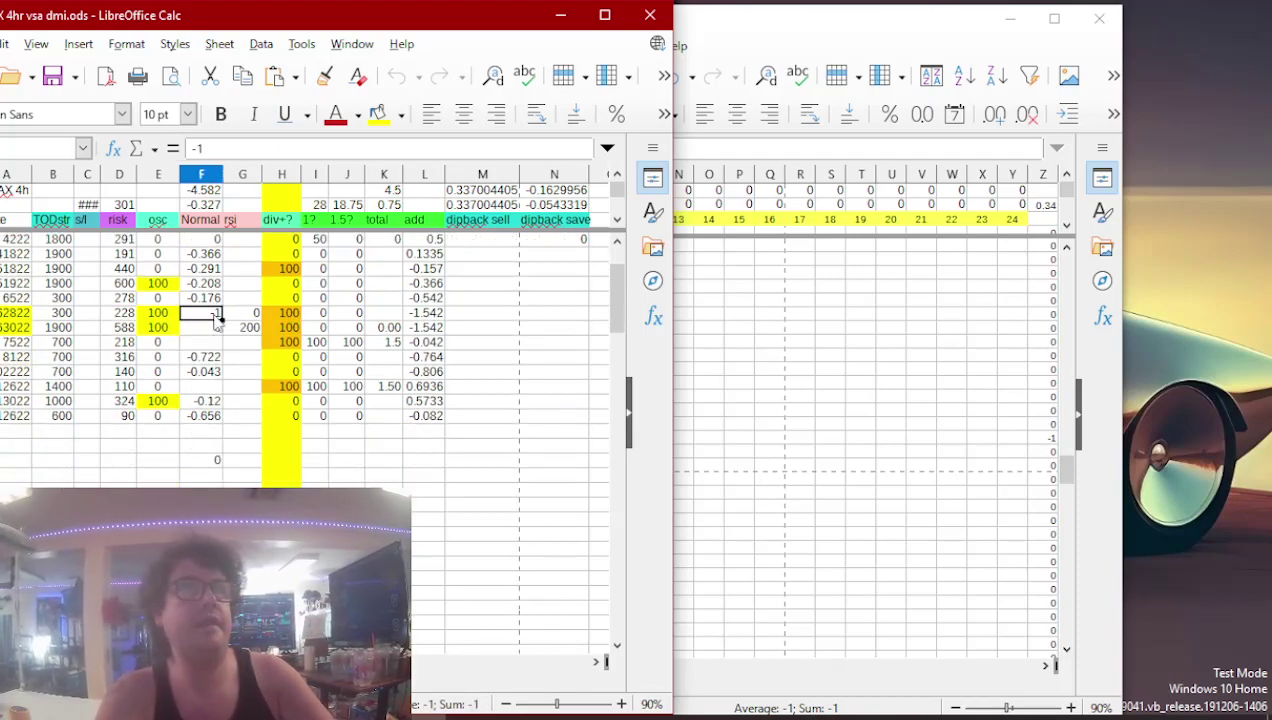
scroll(238, 405, "up", 2)
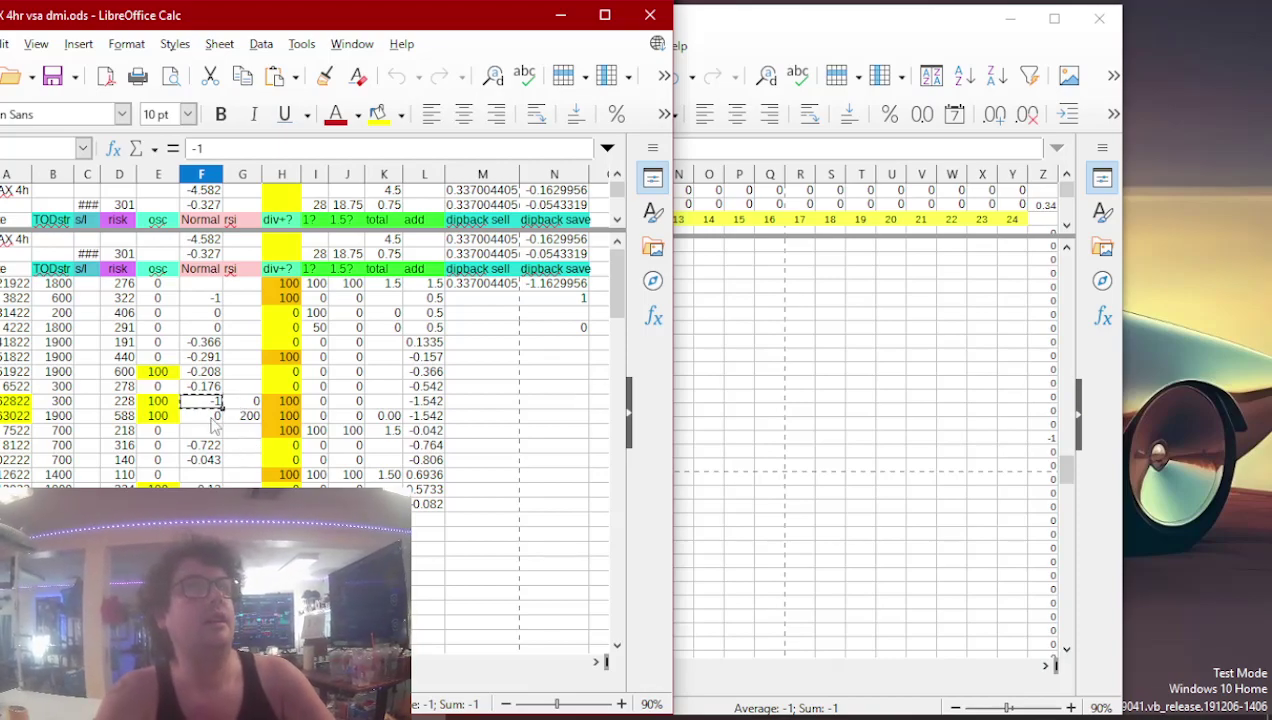
- Paste the copied -1 into calendar cell D182, at date 06/28/22 and hour 3, and close the source coin spreadsheet
left_click(735, 348)
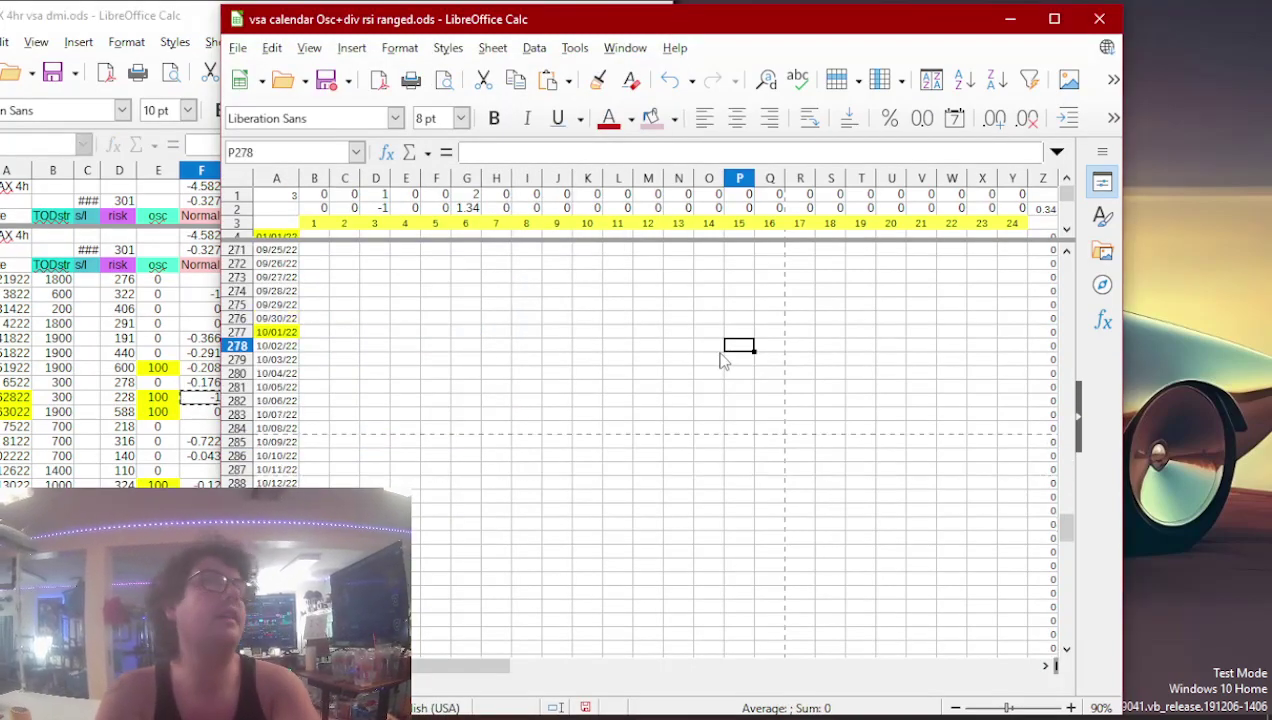
key("Page_Up")
key("Page_Up")
key("Page_Up")
key("Home")
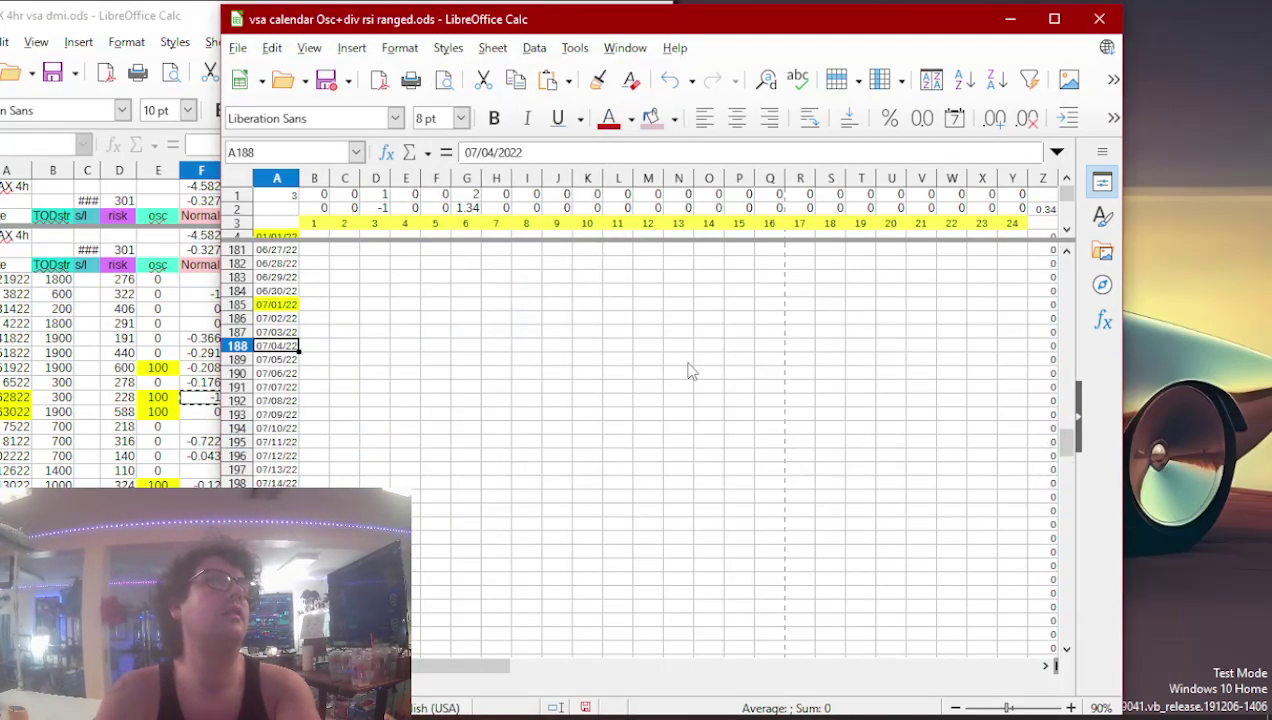
key("Page_Up")
left_click(375, 552)
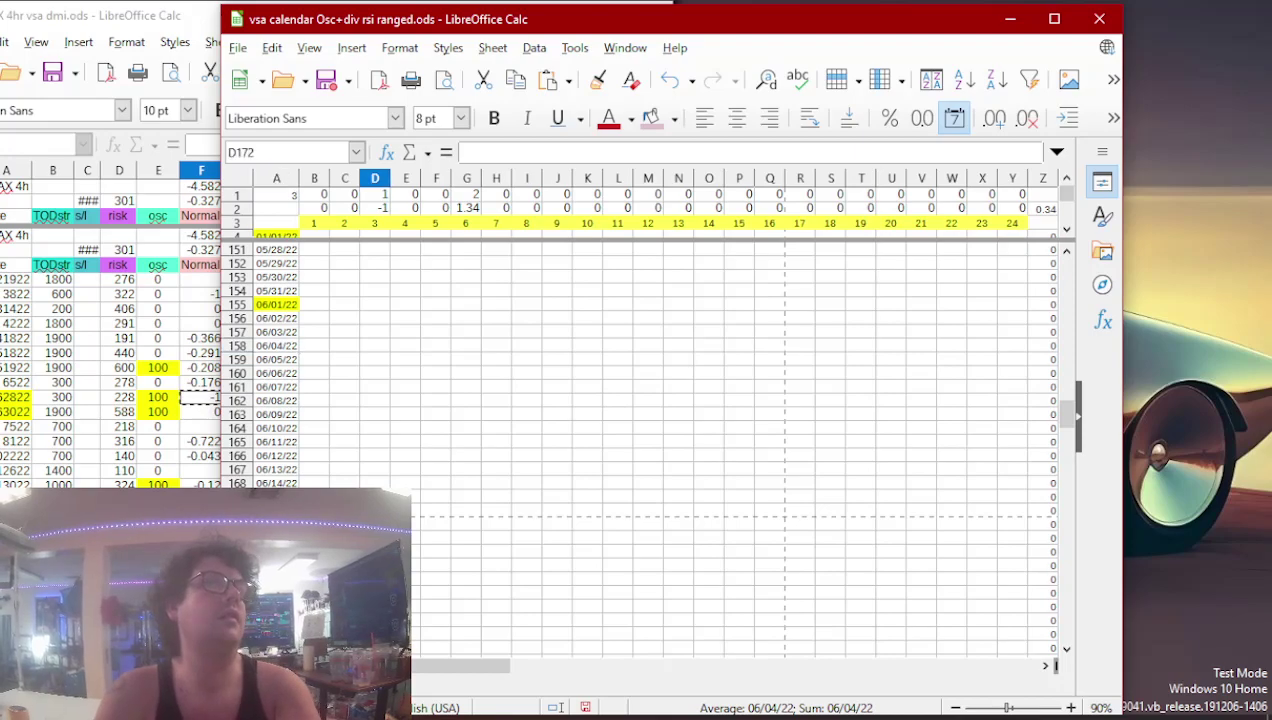
key("Down")
key("Down")
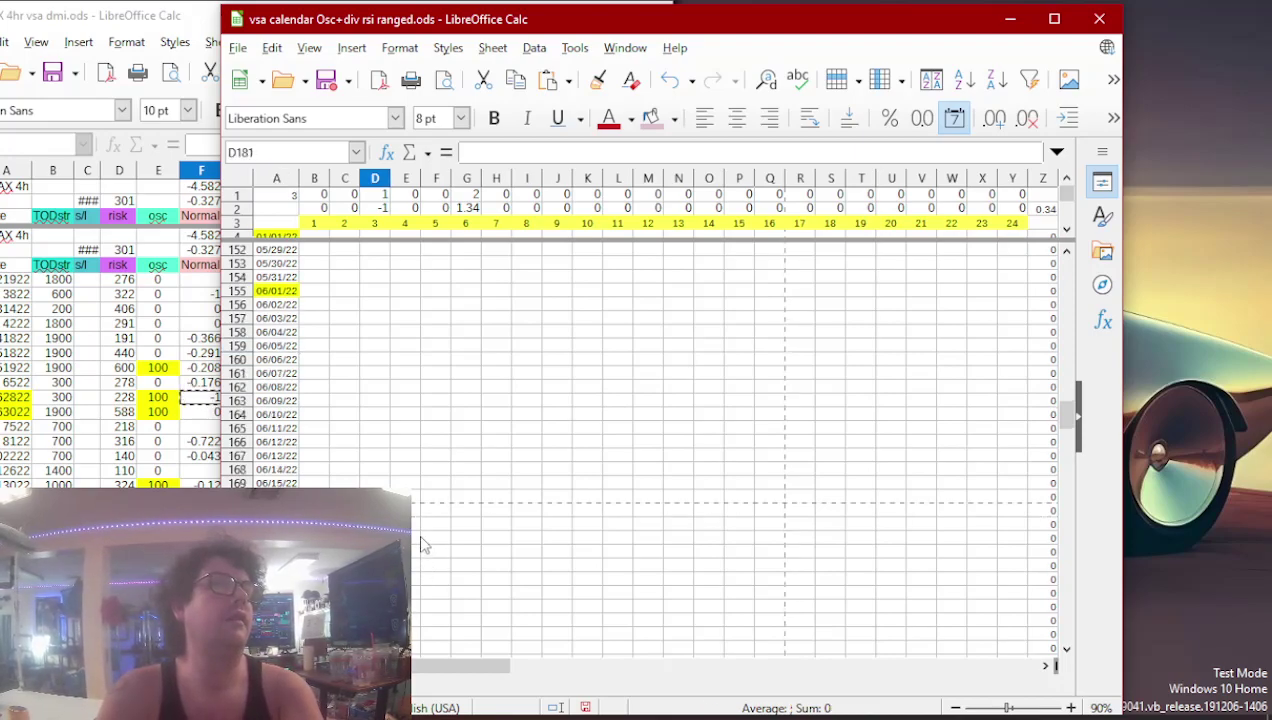
type("-1")
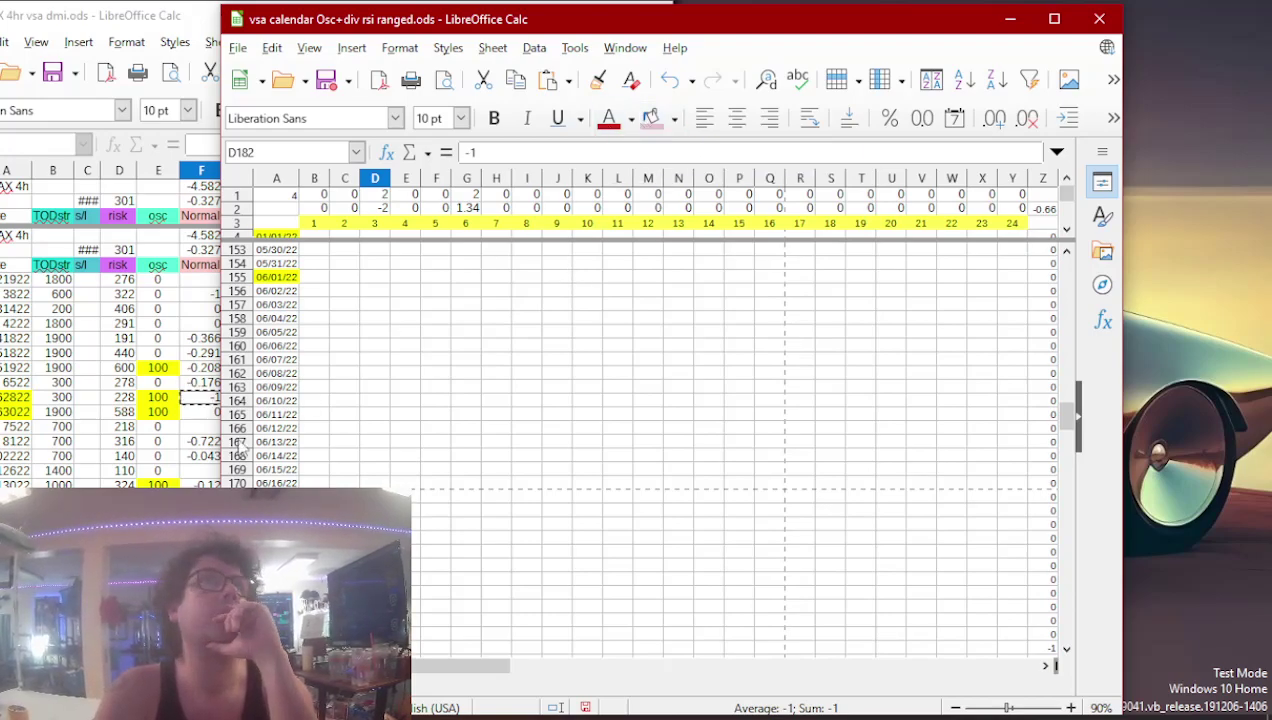
left_click(158, 499)
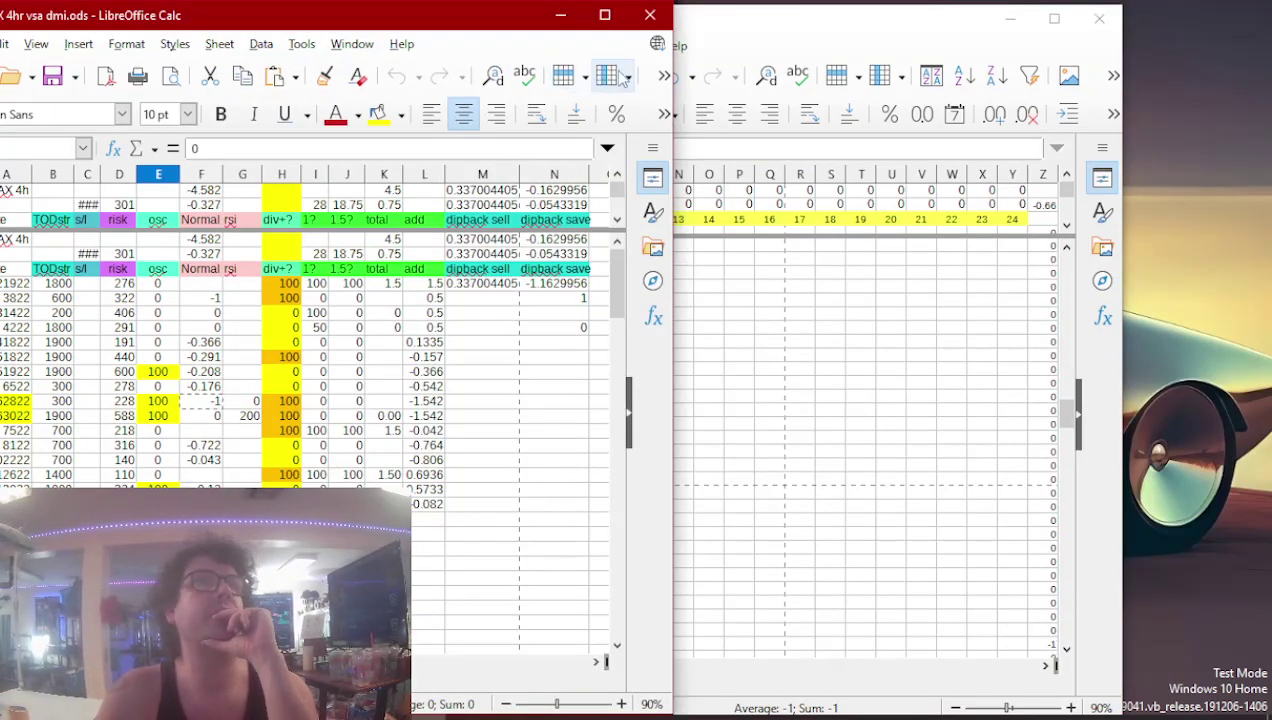
left_click(650, 18)
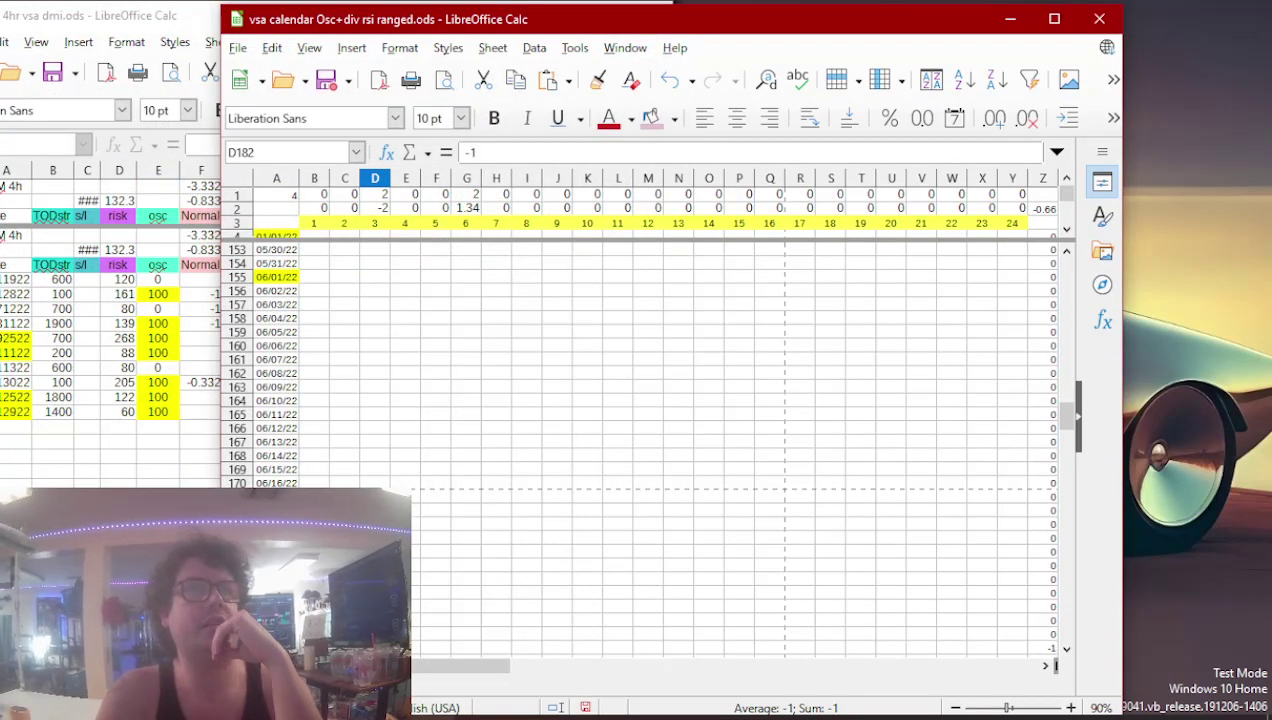
- Check the rsi? column of the next coin's 4hr vsa dmi spreadsheet and close that spreadsheet
key("alt+Tab")
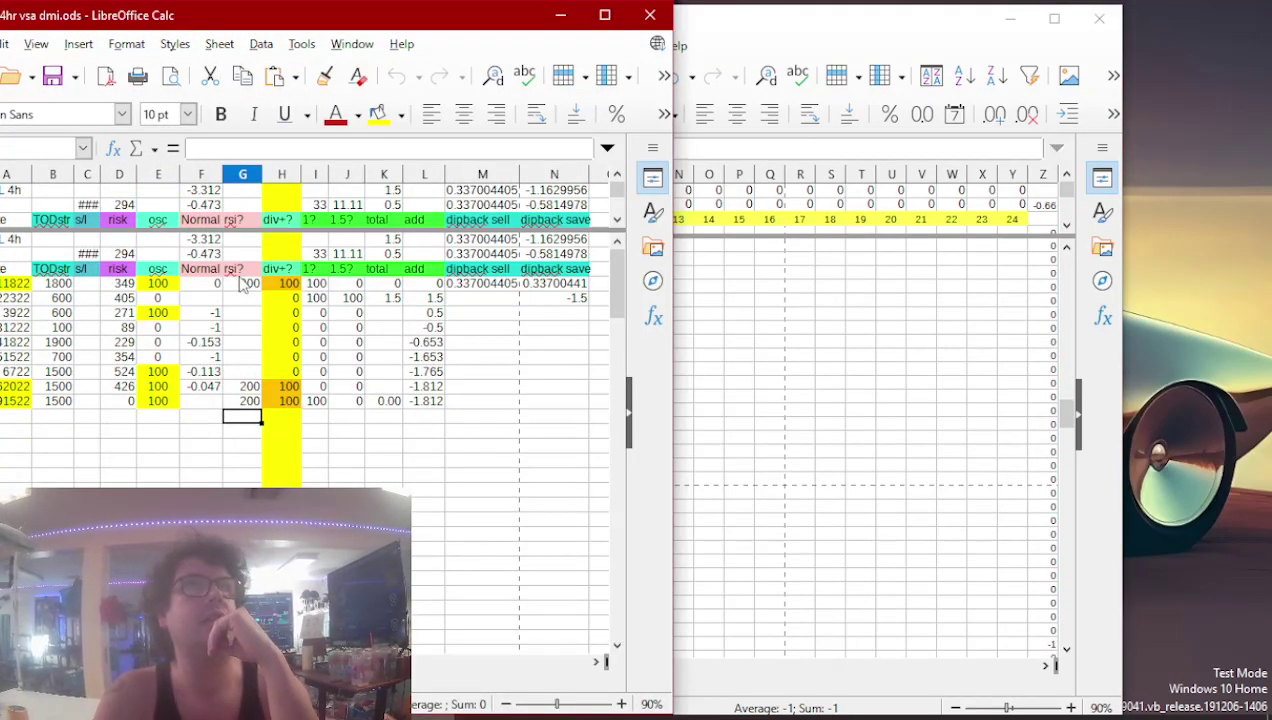
left_click(240, 270)
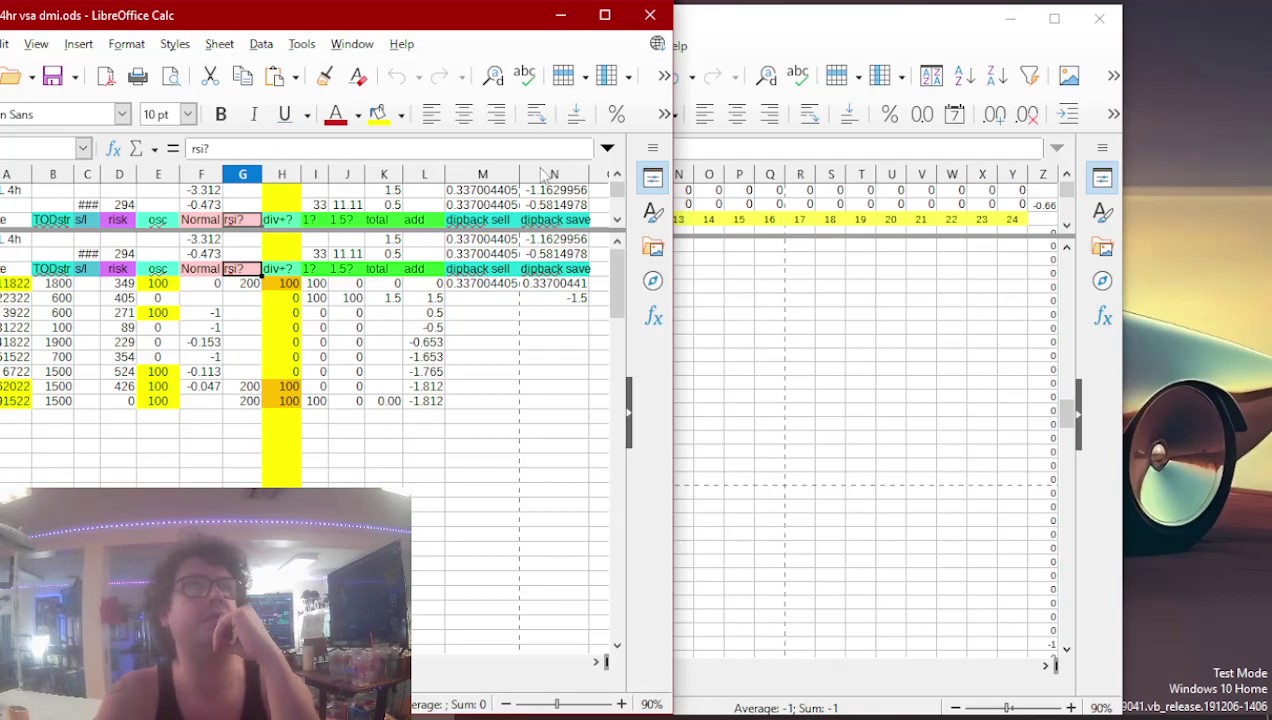
left_click(650, 15)
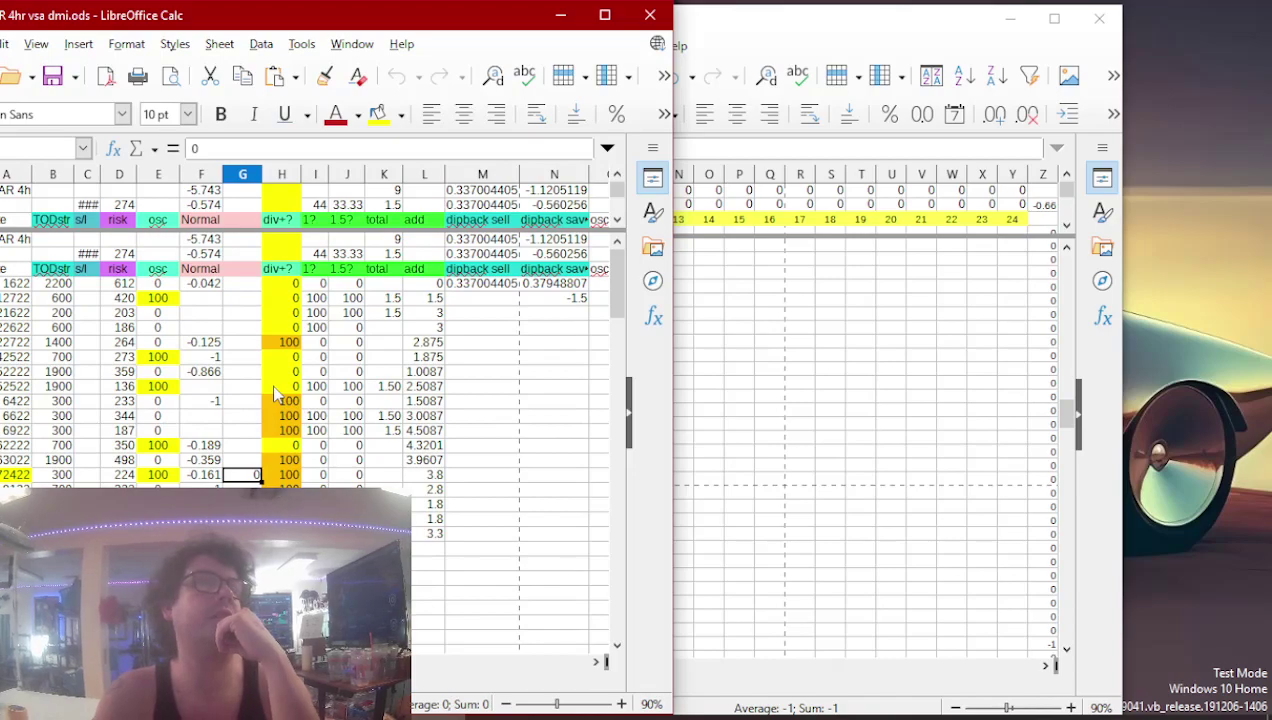
- Copy the 72422 entry's Normal formula =-36/224, cell F17, into calendar cell D208, at date 07/24/22 and hour 3, and close the source spreadsheet
left_click(210, 478)
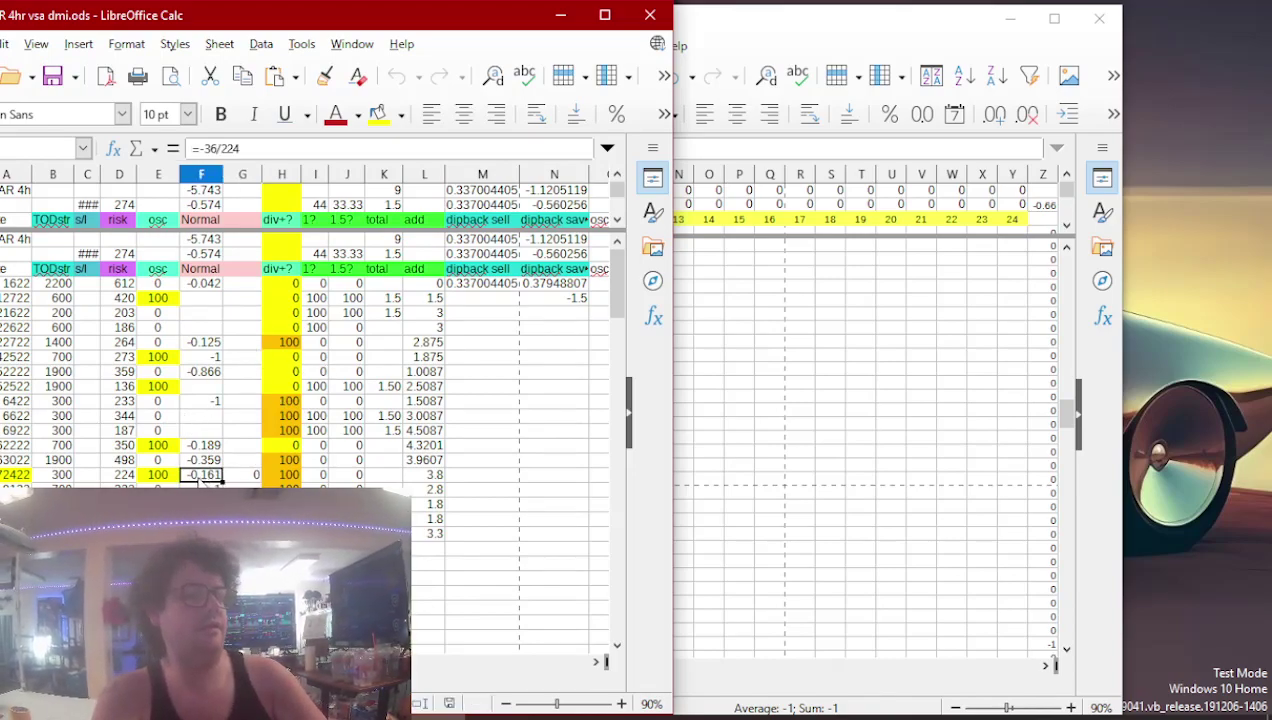
left_click(735, 391)
key("Down")
key("Down")
key("Down")
key("Down")
key("Down")
key("Down")
key("Down")
key("Down")
key("Down")
key("Down")
key("Down")
key("Down")
key("Down")
key("Down")
key("Down")
key("Down")
key("Down")
key("Down")
key("Down")
key("Down")
key("Left")
key("Left")
key("Left")
key("Left")
key("Left")
key("Left")
key("Left")
key("Left")
key("Left")
key("Left")
key("Left")
key("Left")
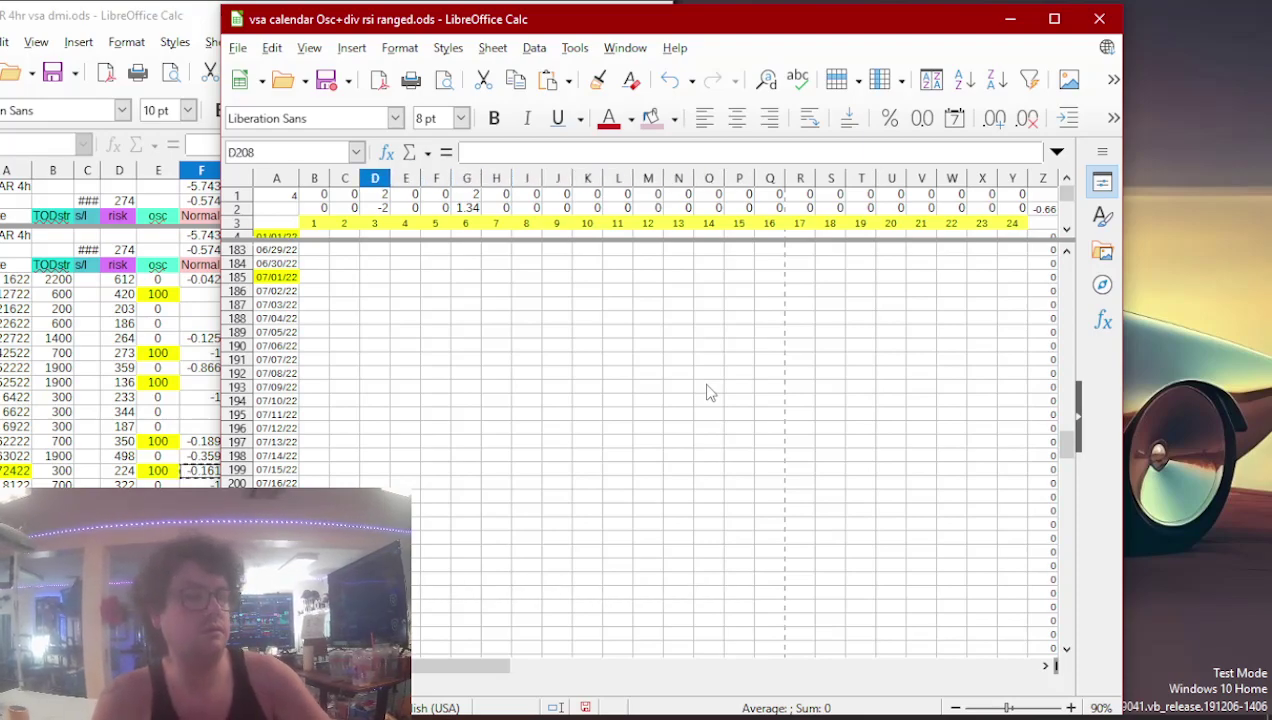
type("=-36/224")
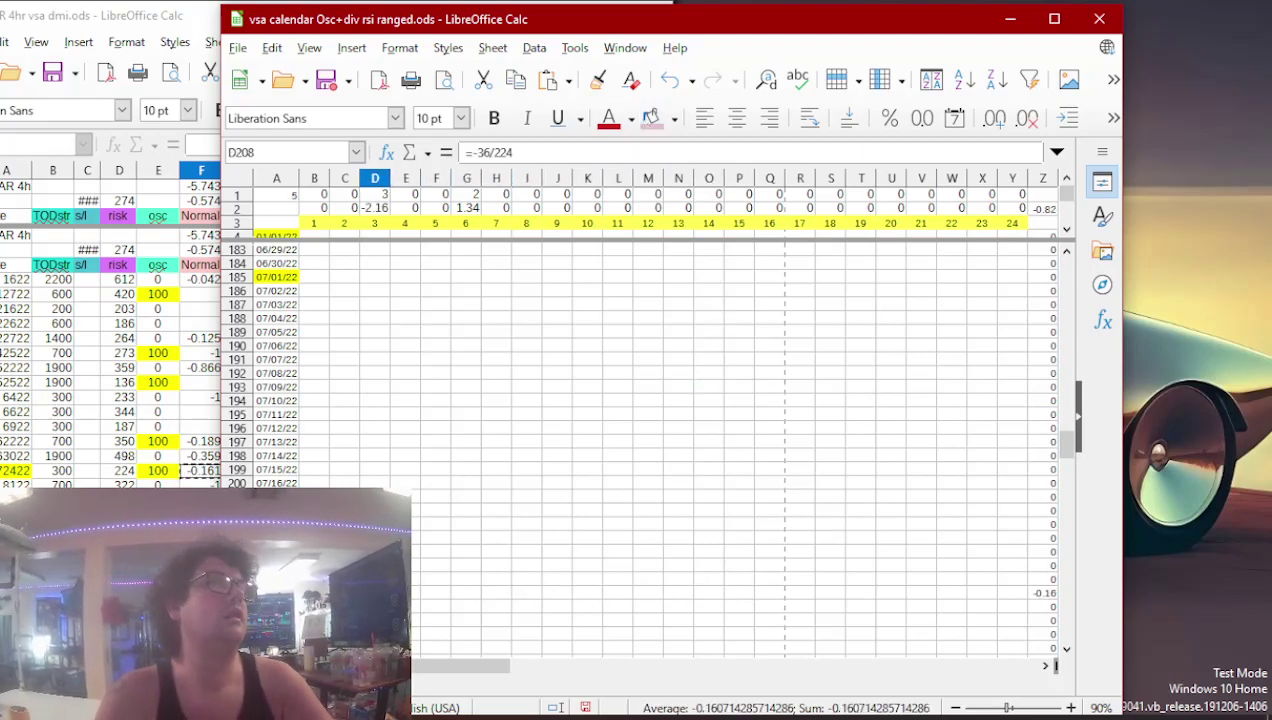
left_click(53, 548)
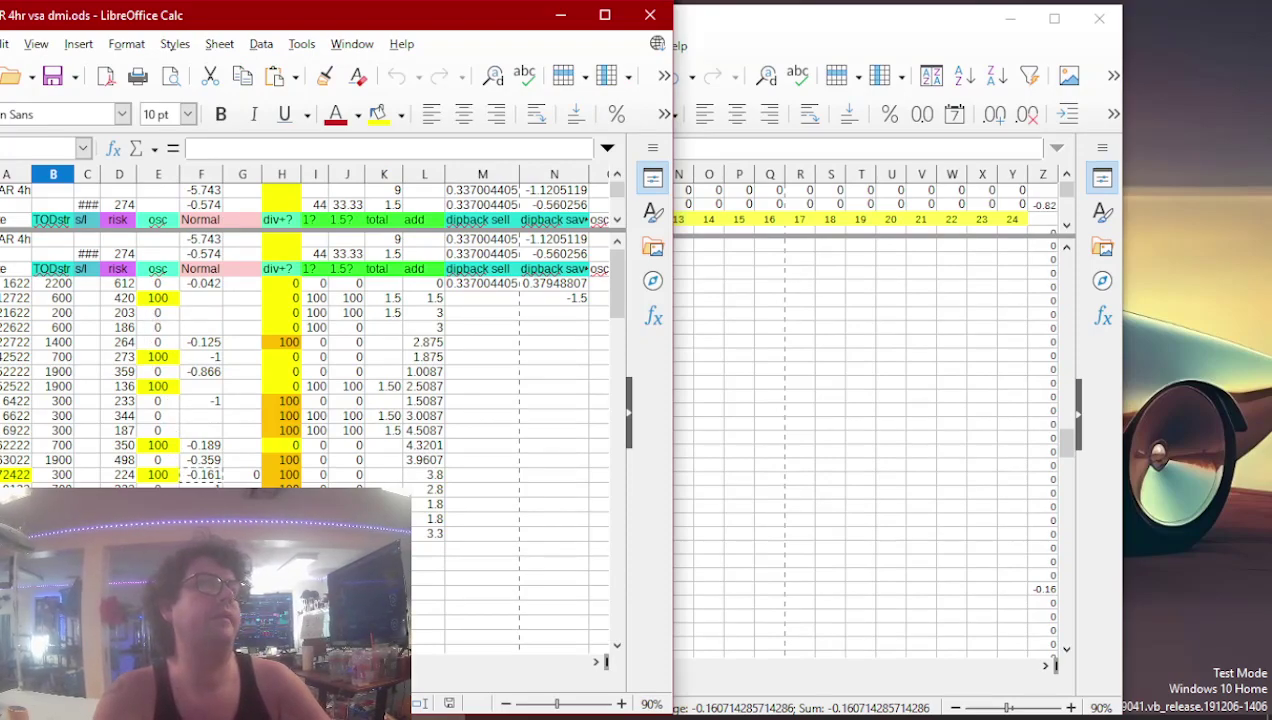
left_click(648, 14)
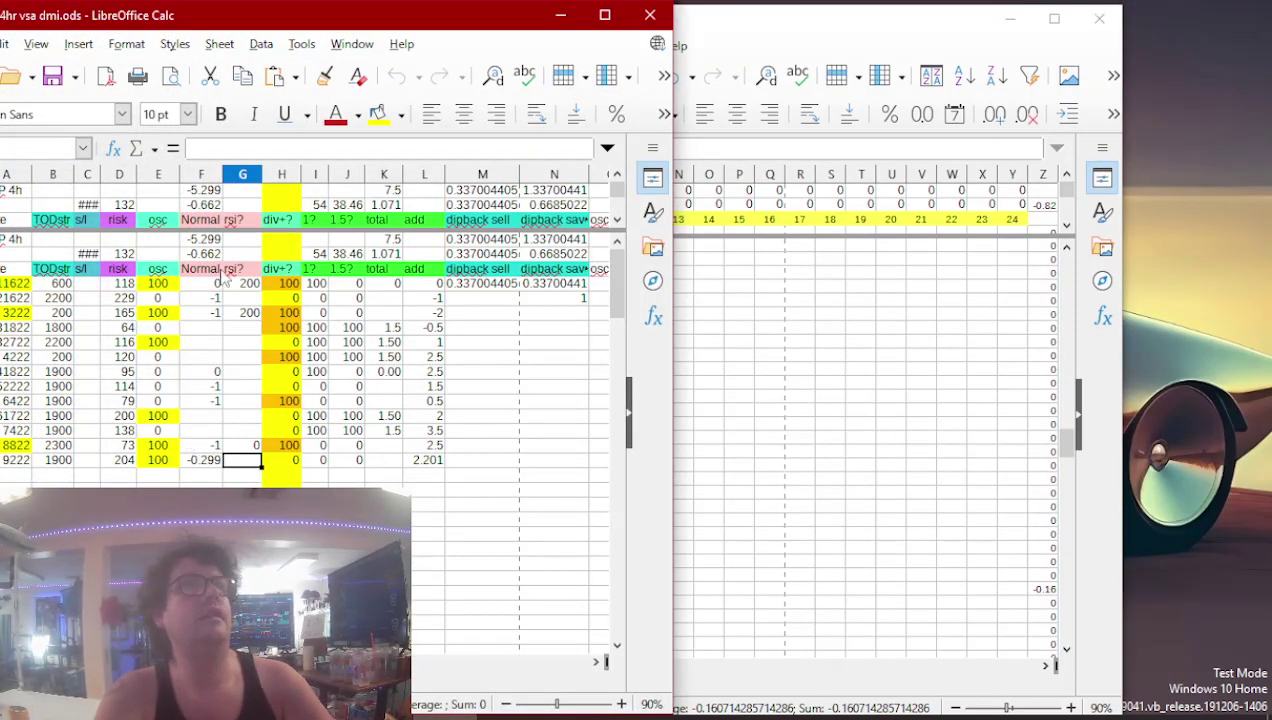
- Check the rsi? values of the 3222 and 8822 entries and copy the 8822 entry's Normal value, cell F15
left_click(242, 315)
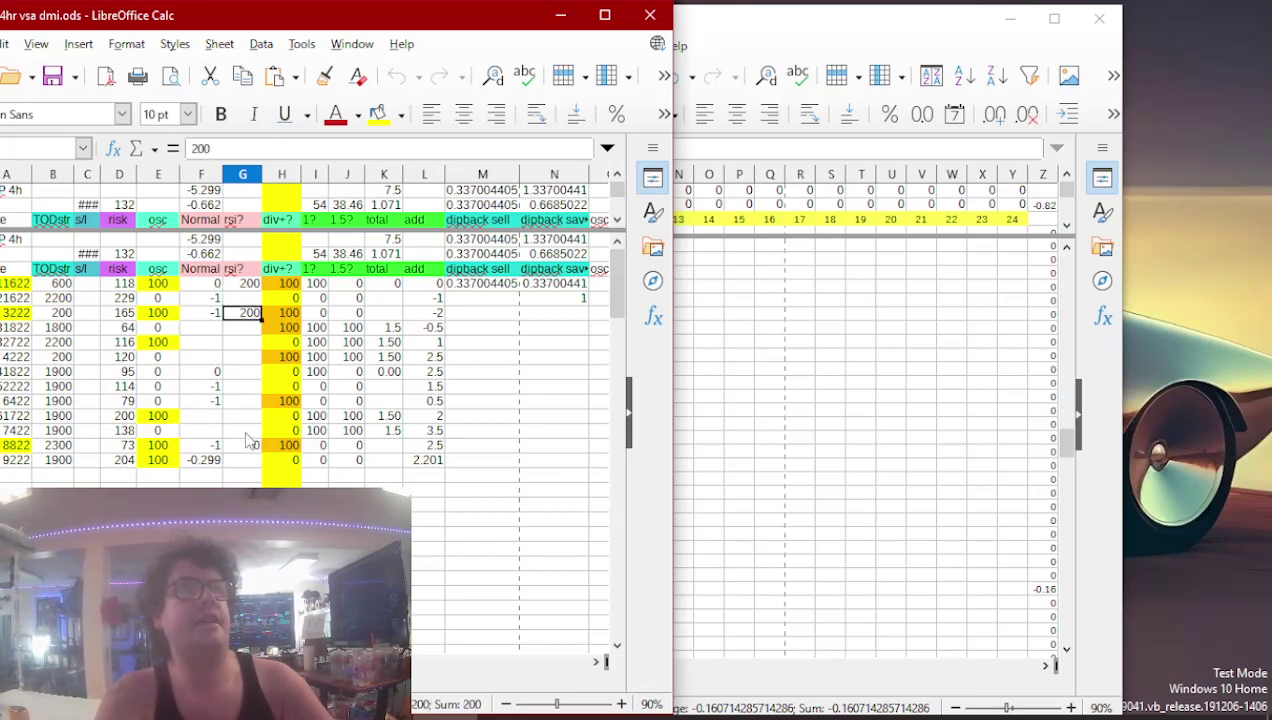
left_click(246, 446)
left_click(217, 449)
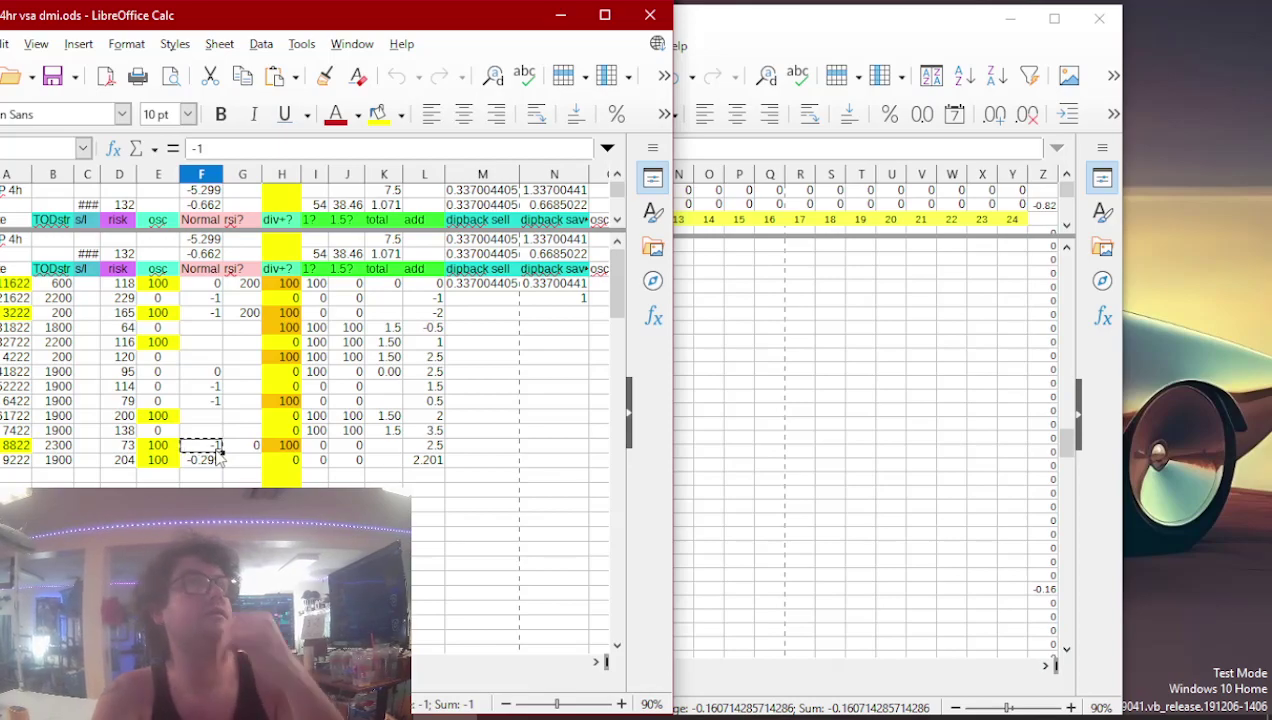
- Paste the copied -1 into calendar cell X223, at date 08/08/22 and hour 23
left_click(718, 363)
key("Page_Down")
key("Up")
key("Down")
key("Down")
key("Down")
key("Right")
key("Right")
key("Right")
key("Right")
key("Right")
key("Right")
key("Right")
key("Right")
key("Right")
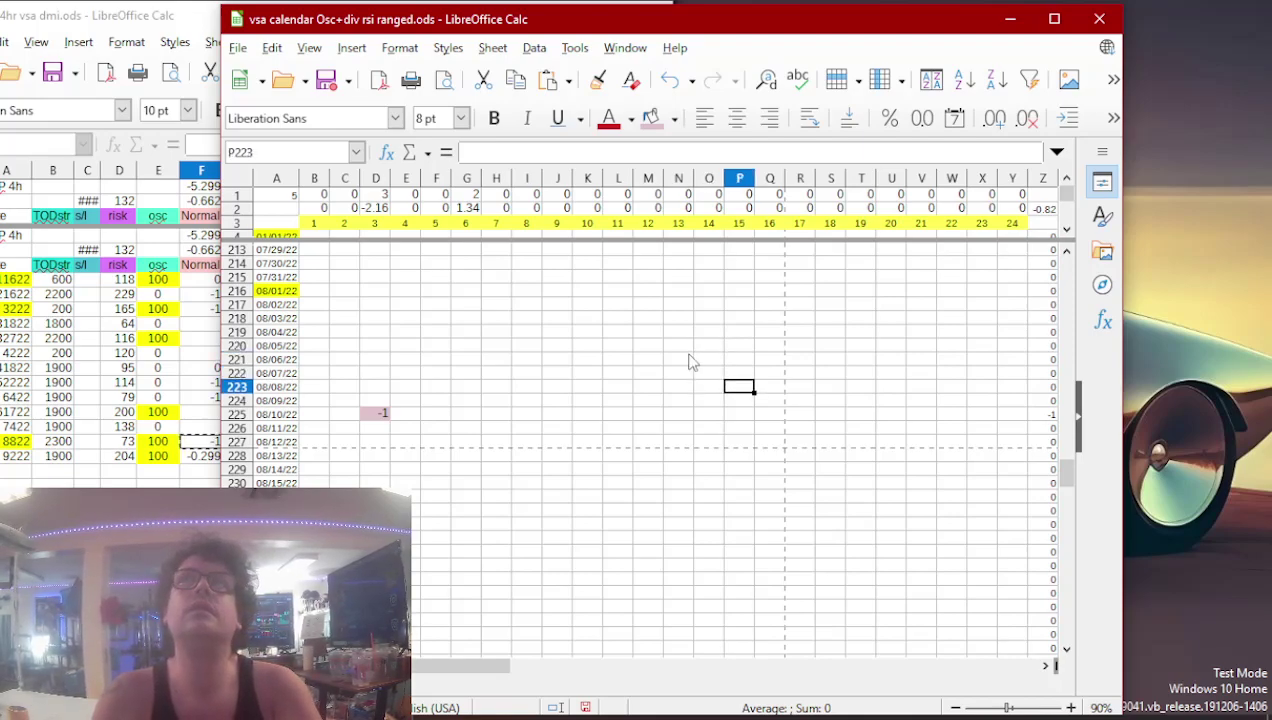
type("-1")
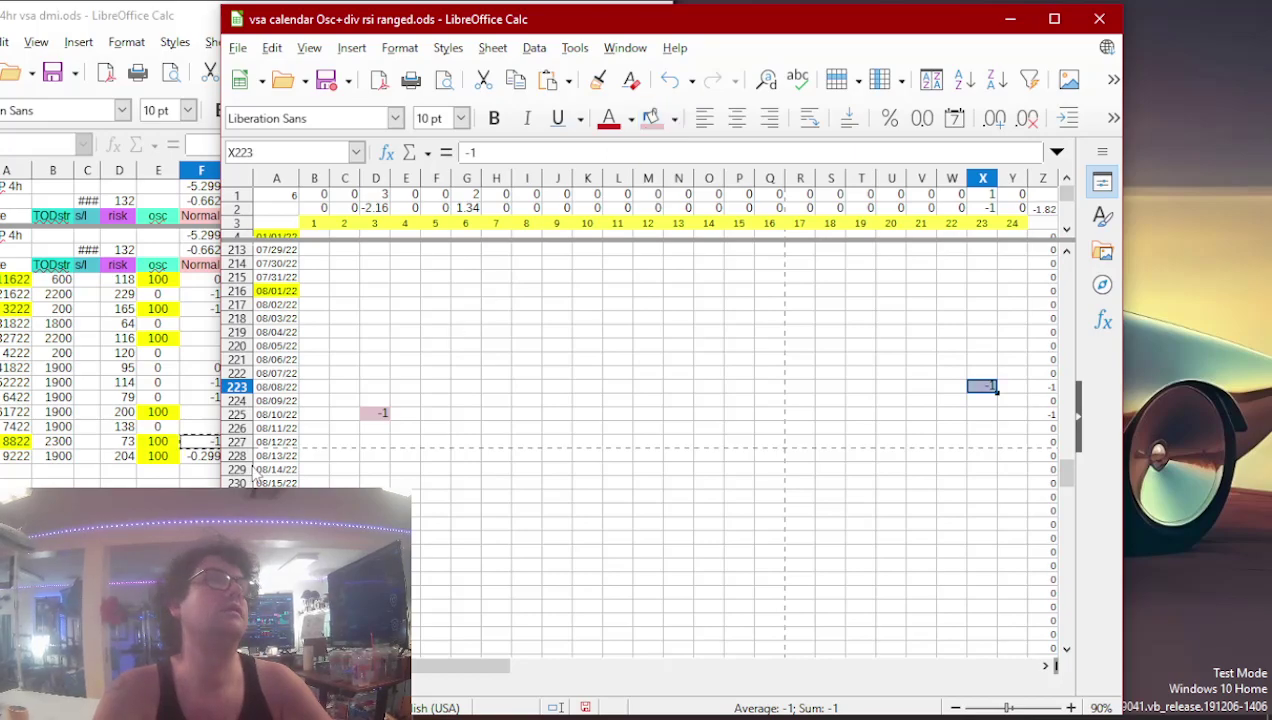
- Close the finished source spreadsheet, then check the last two rsi? values in the next coin's 4hr vsa dmi spreadsheet and close it
left_click(205, 478)
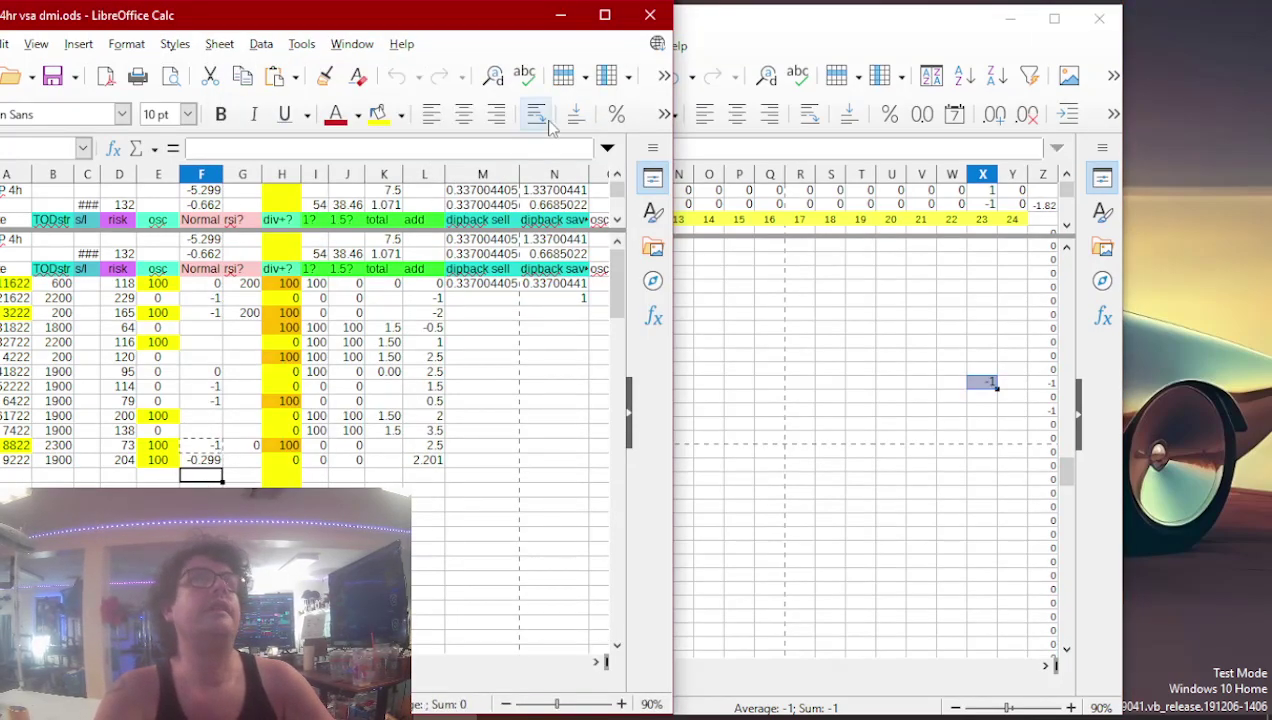
left_click(650, 15)
key("alt+Tab")
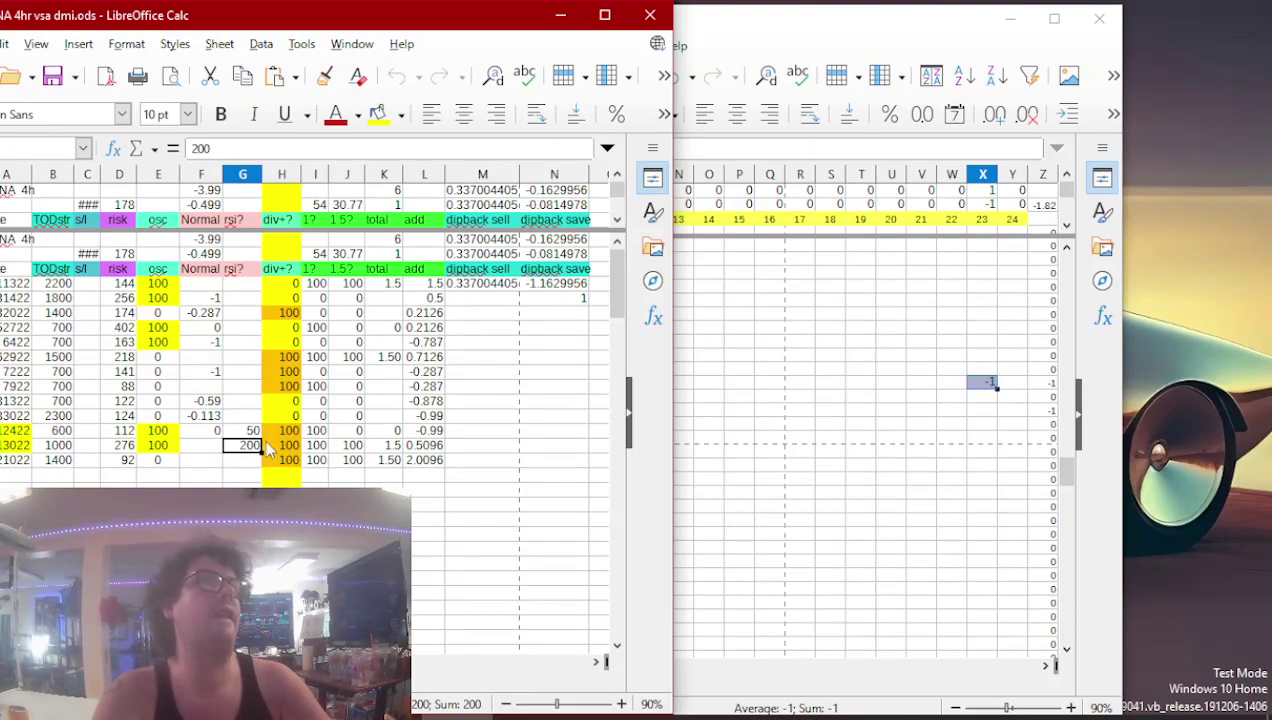
key("Up")
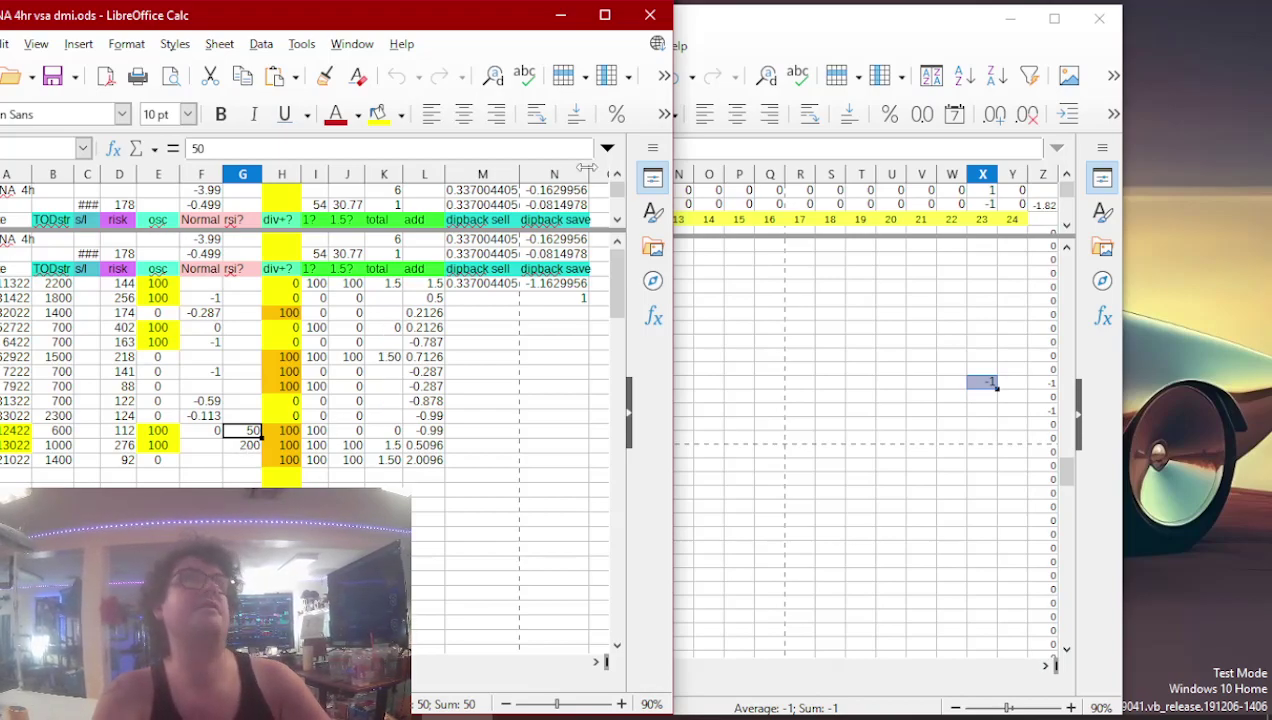
left_click(650, 15)
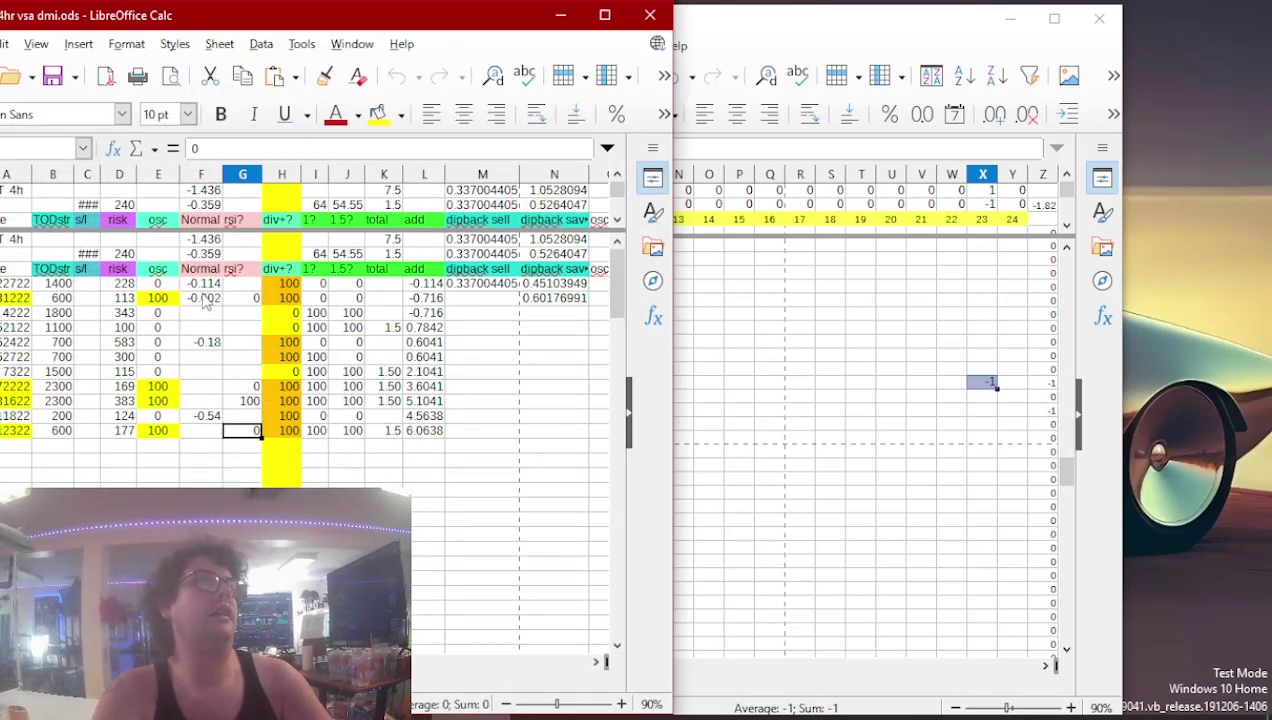
- Copy the 31222 entry's Normal formula =-68/113 into calendar cell G74, at date 03/12/22 and hour 6
left_click(204, 300)
key("ctrl+c")
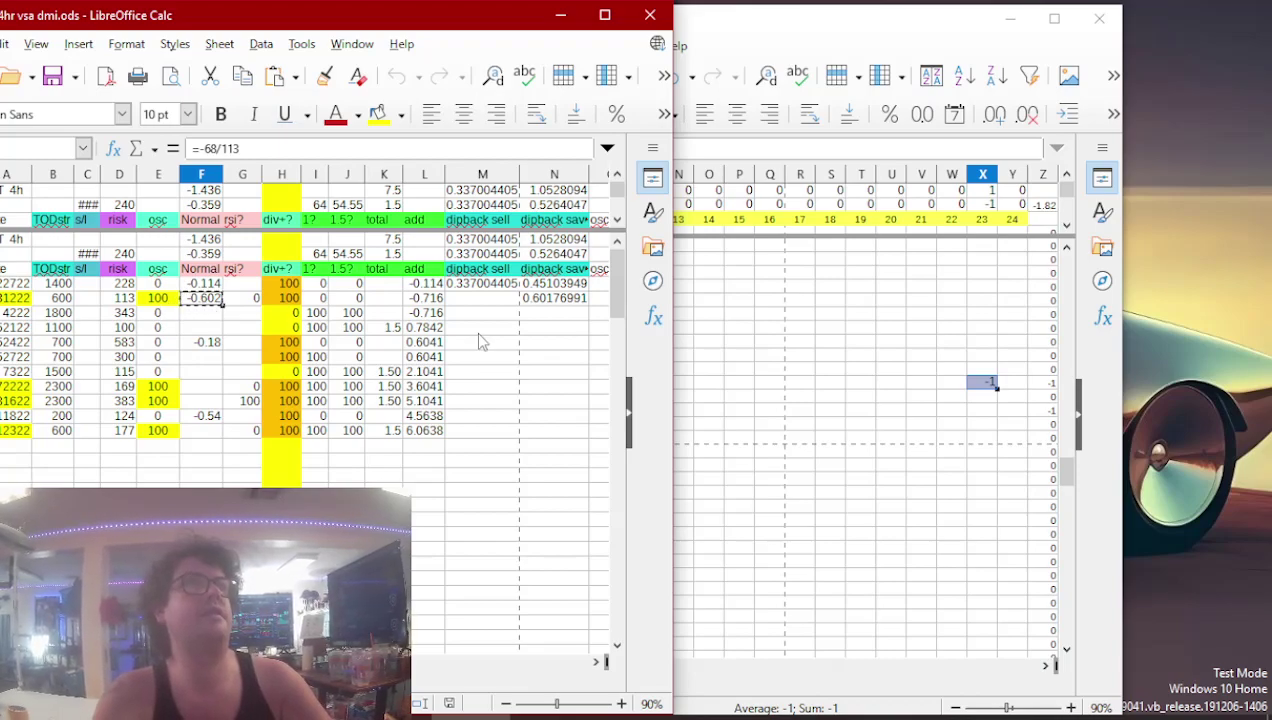
left_click(729, 389)
key("Page_Up")
key("Page_Up")
key("Page_Up")
key("Page_Up")
key("Page_Up")
key("Page_Up")
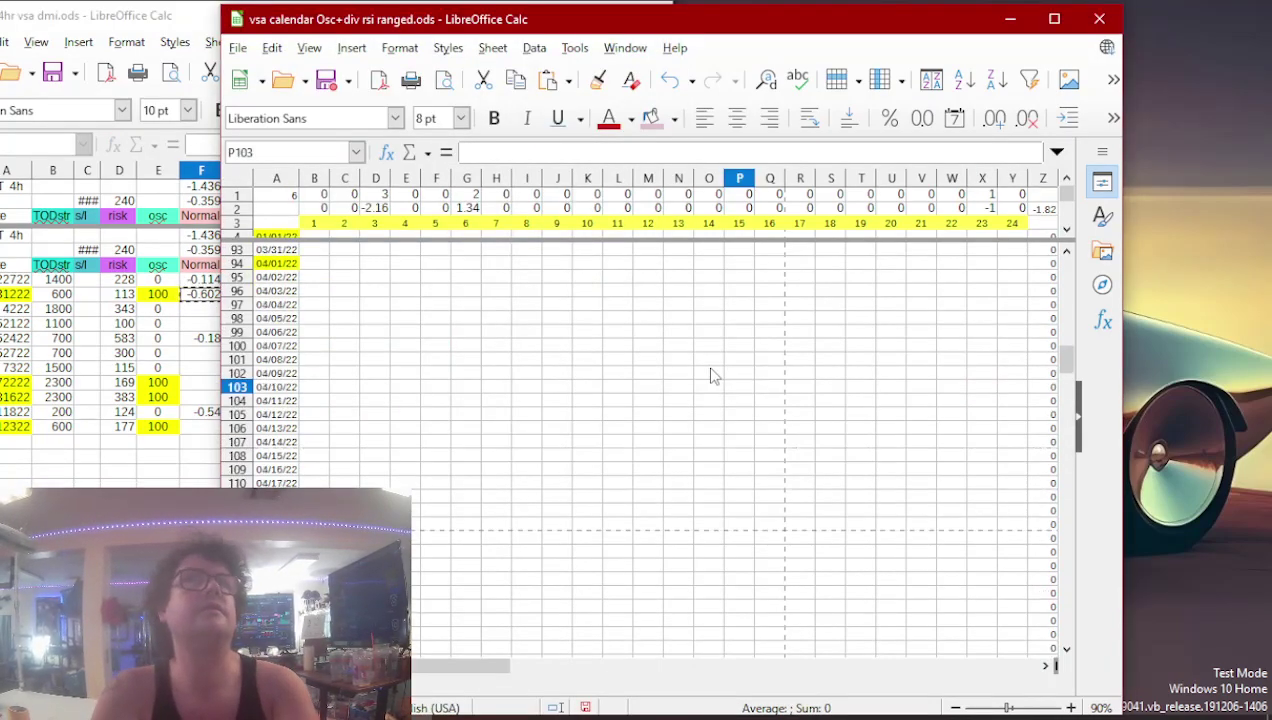
key("Page_Down")
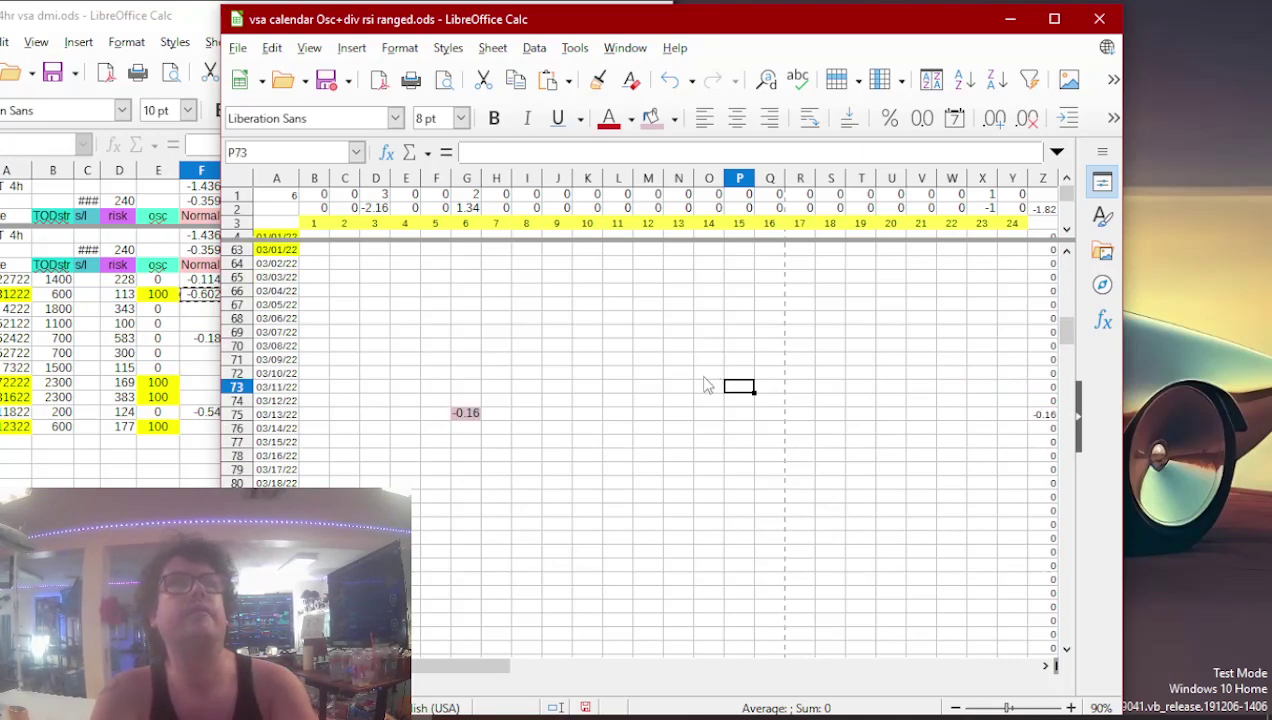
key("Down")
key("Left")
key("Left")
key("Left")
key("Left")
key("Left")
key("Left")
key("Left")
key("Left")
key("Left")
key("Left")
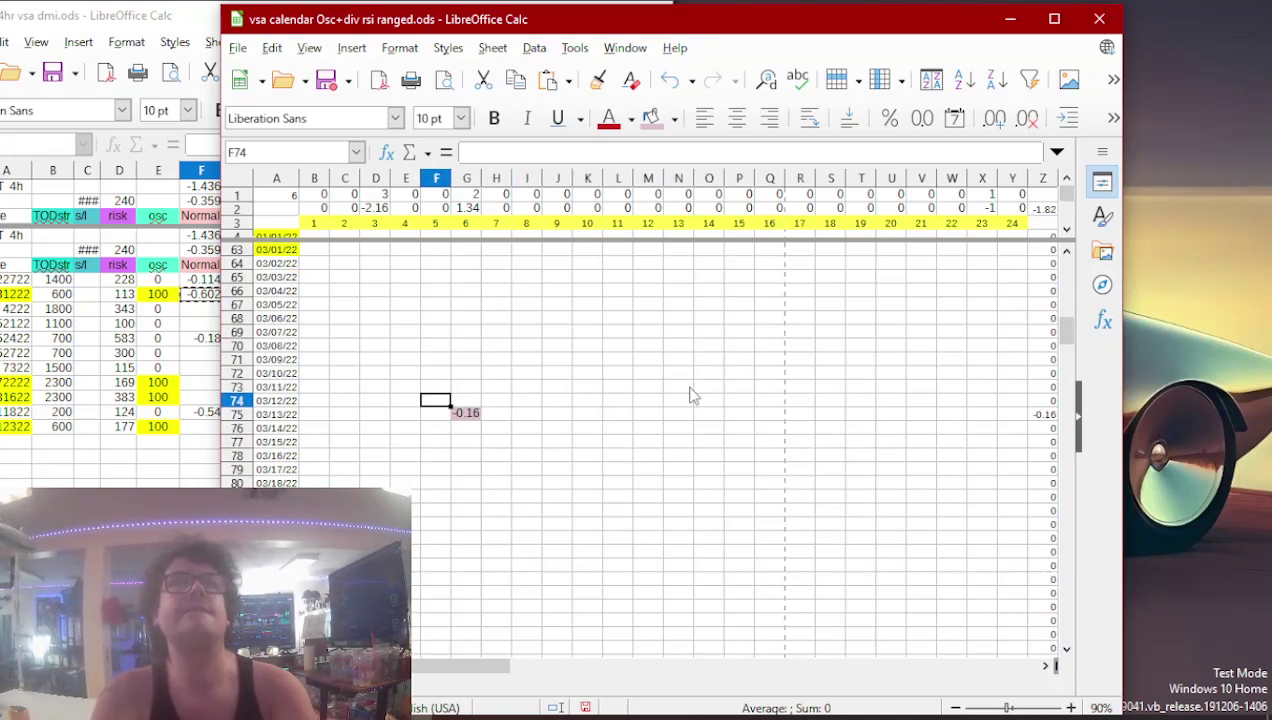
key("Right")
key("ctrl+v")
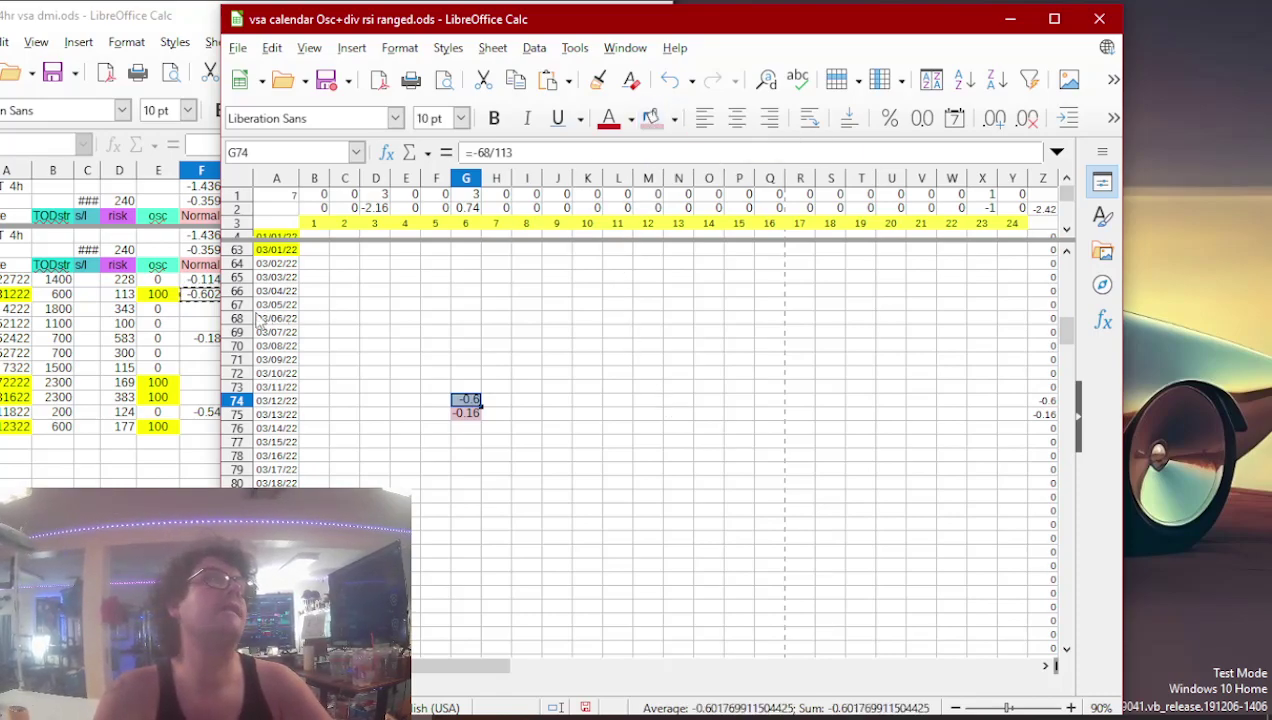
- Check the 72222 entry's rsi? value and copy its total of 1.5 into calendar cell X206, at date 07/22/22 and hour 23
left_click(208, 330)
left_click(245, 386)
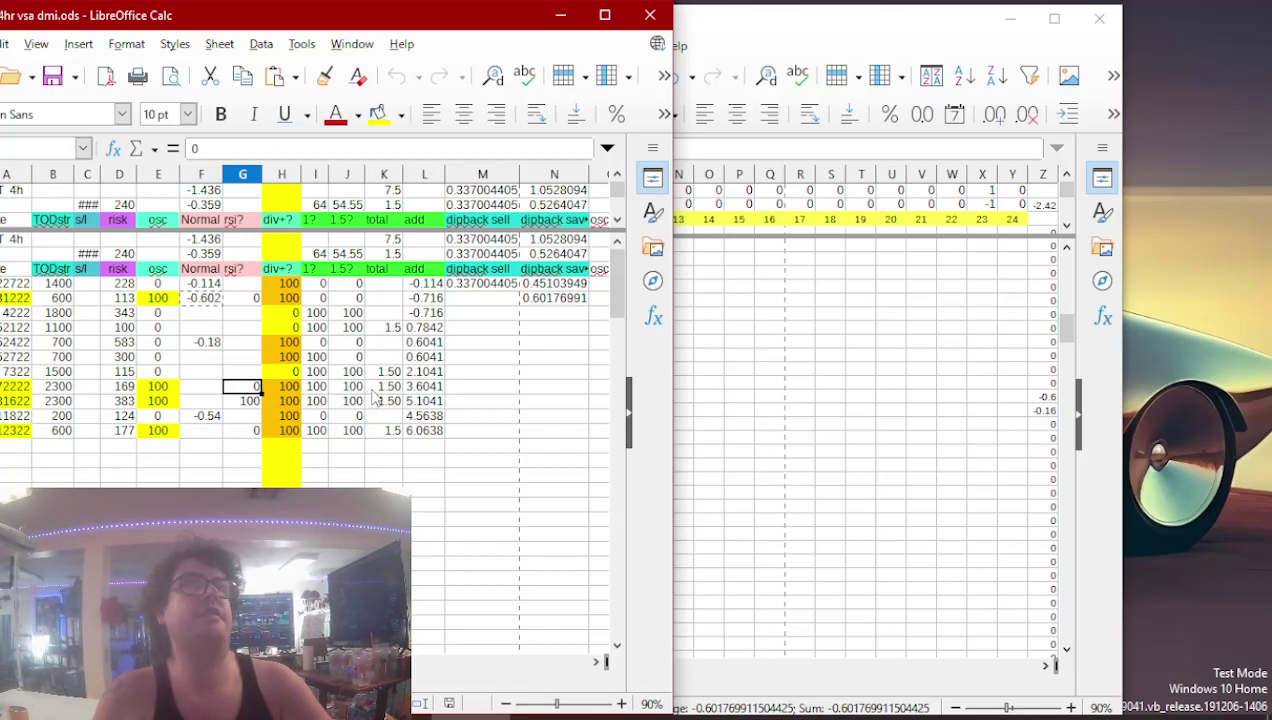
left_click(385, 386)
left_click(735, 363)
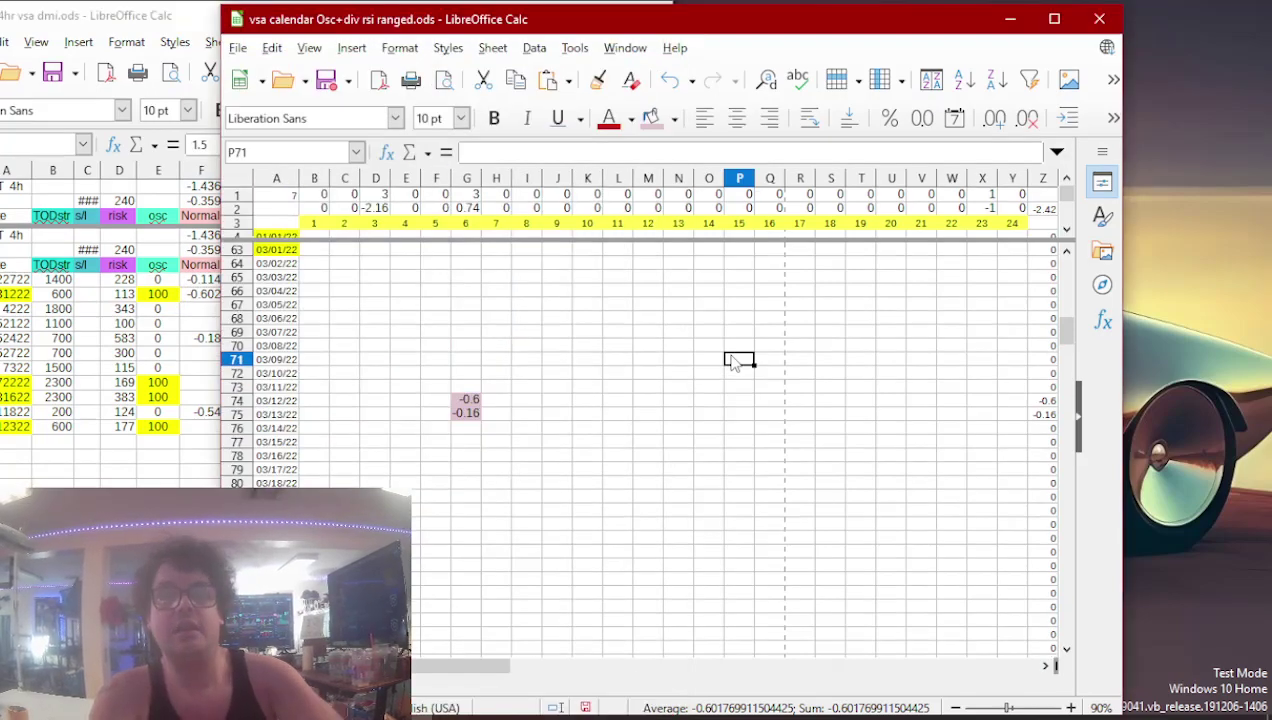
key("Down")
key("Down")
key("Down")
key("Down")
key("Down")
key("Down")
key("Down")
key("Down")
key("Down")
key("Down")
key("Down")
key("Down")
key("Down")
key("Down")
key("Down")
key("Down")
key("Down")
key("Down")
key("Down")
key("Down")
key("Down")
key("Down")
key("Down")
key("Down")
key("Down")
key("Down")
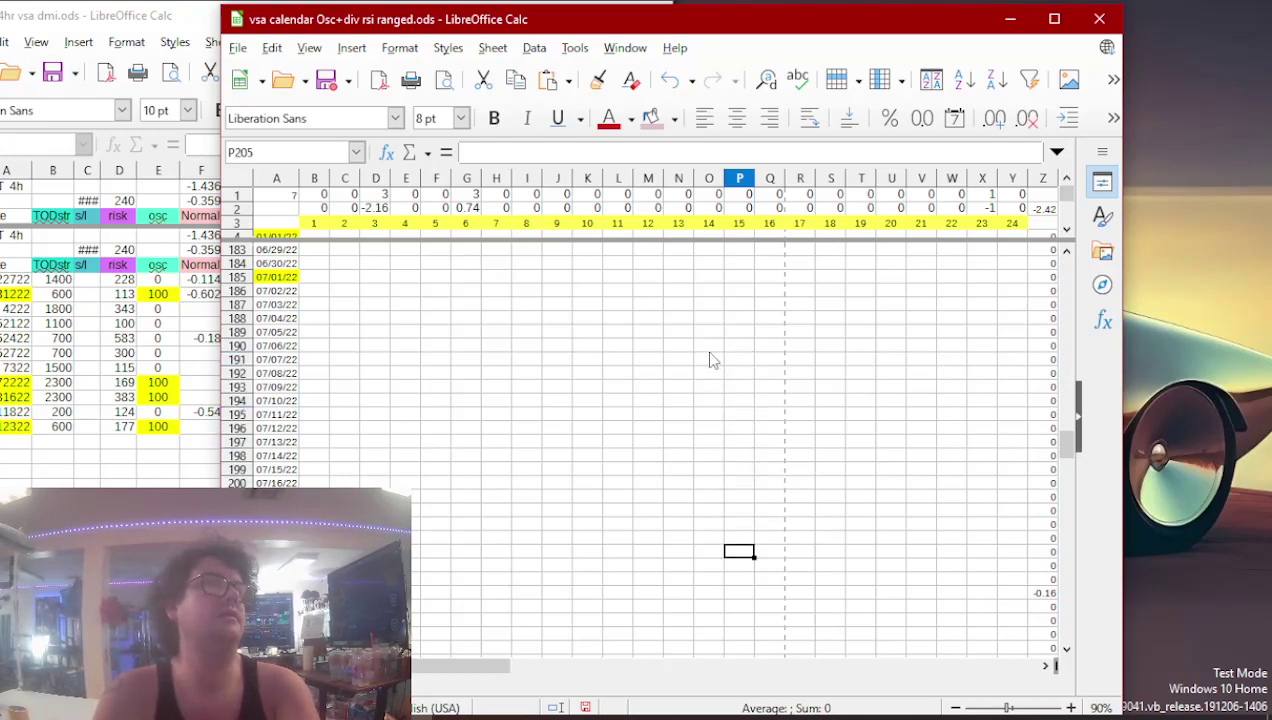
key("Right")
key("Right")
key("Right")
key("Right")
key("Right")
key("Right")
key("Right")
key("Right")
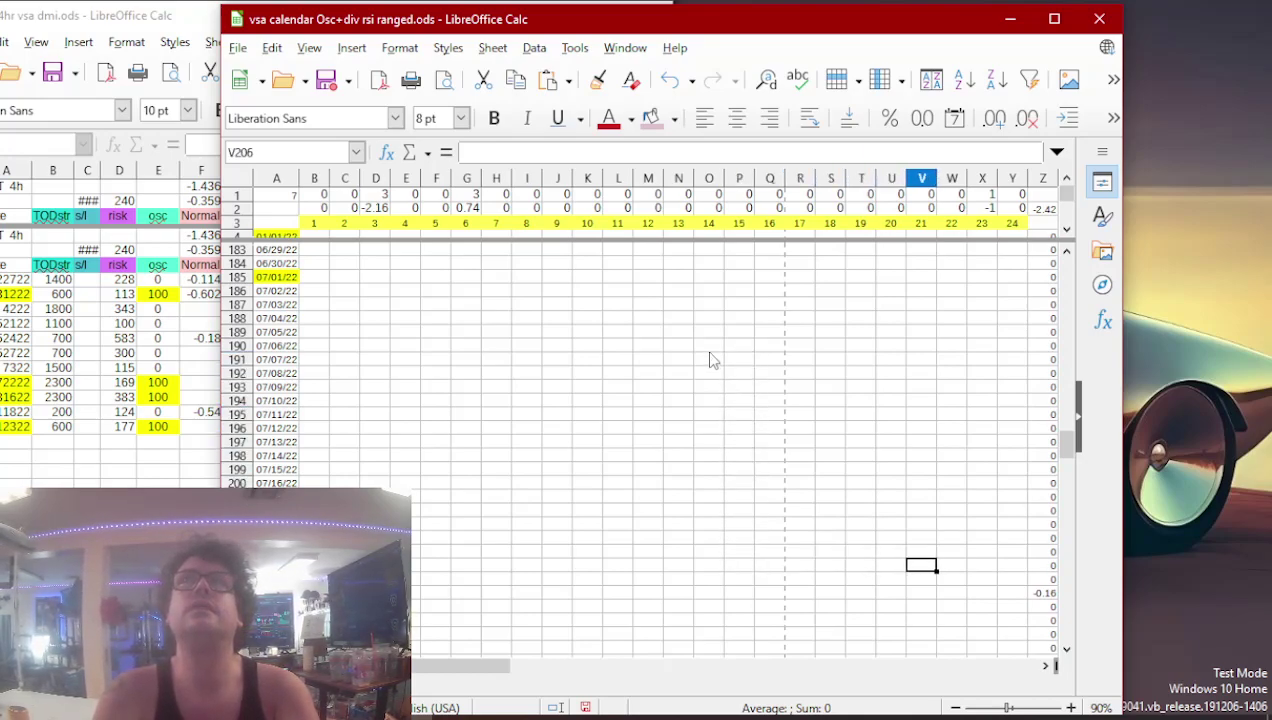
key("ctrl+v")
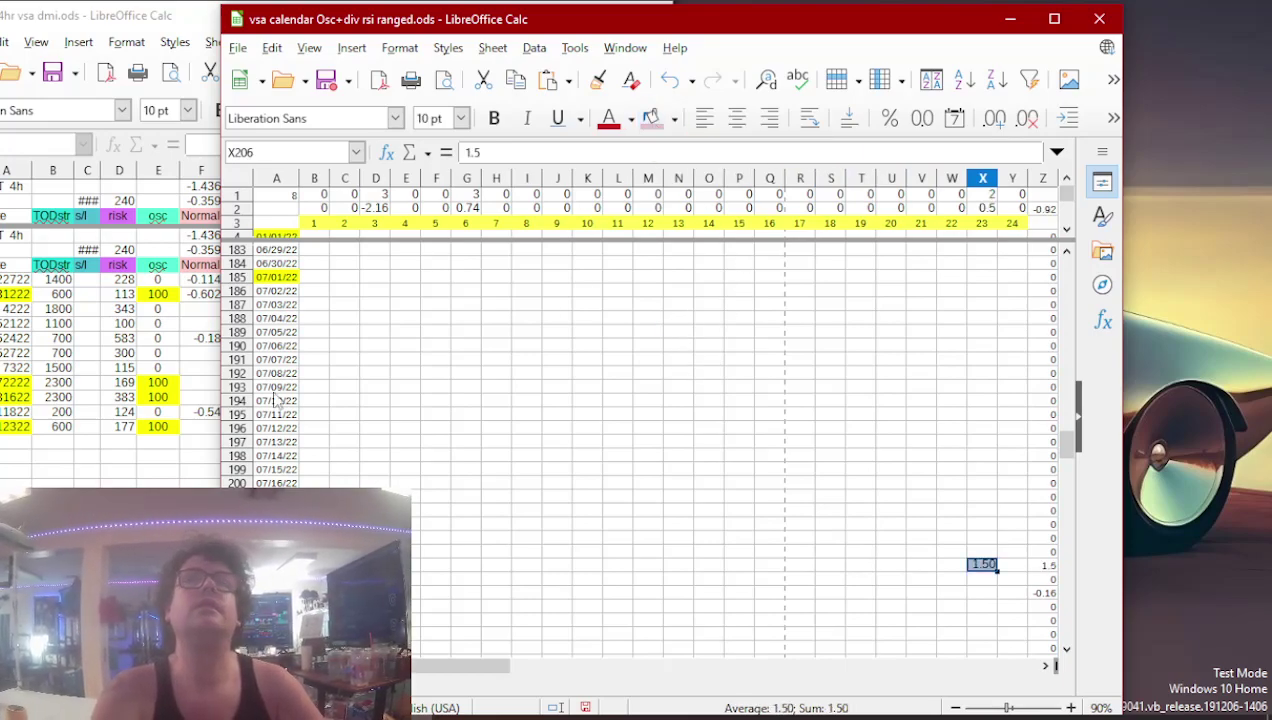
- Check the 81622 entry's rsi? value and copy its total of 1.5 into calendar cell X231, at date 08/16/22 and hour 23
left_click(170, 452)
left_click(250, 400)
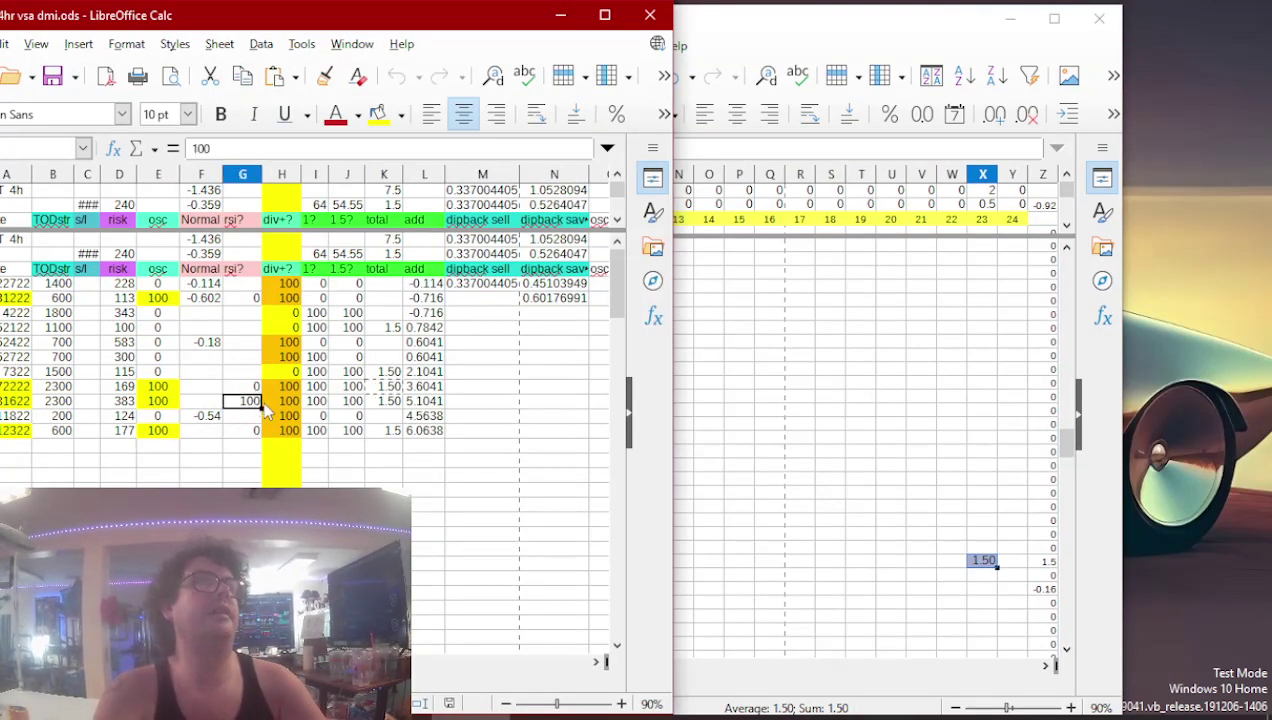
left_click(380, 401)
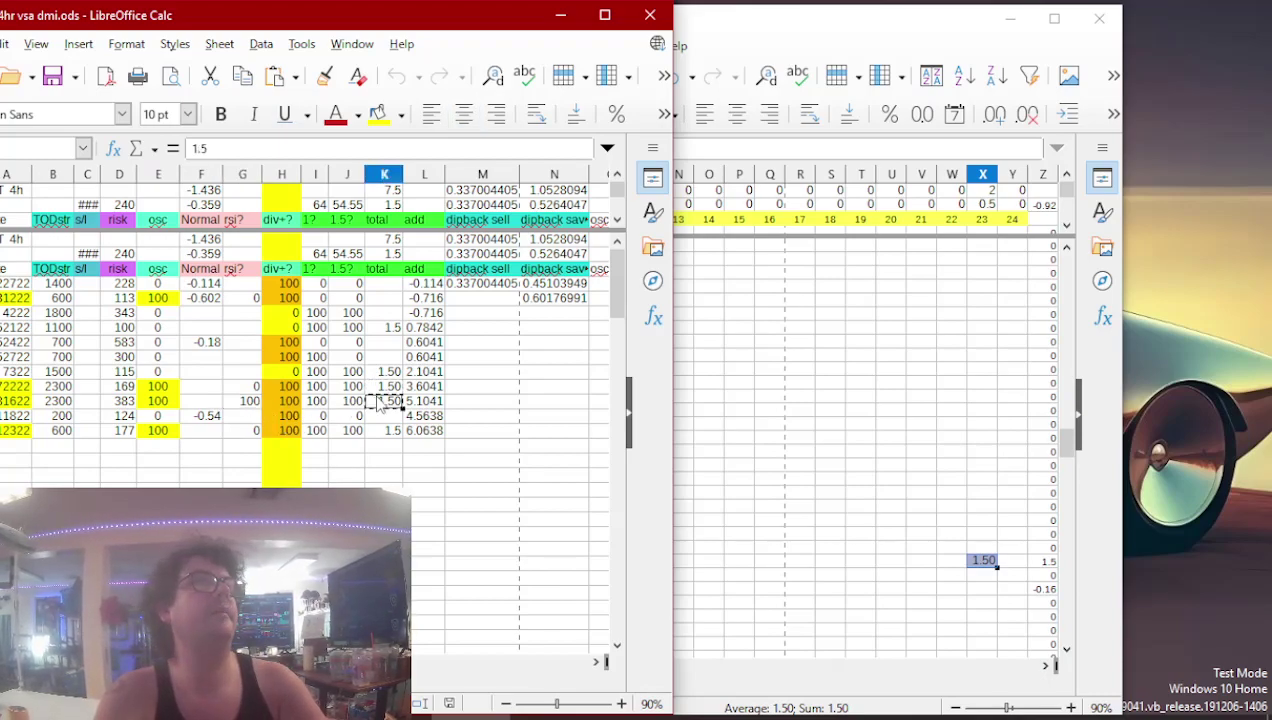
left_click(746, 374)
key("Page_Down")
key("Down")
key("Down")
key("Down")
key("Down")
key("Down")
key("Down")
key("Down")
key("Down")
key("Down")
key("Down")
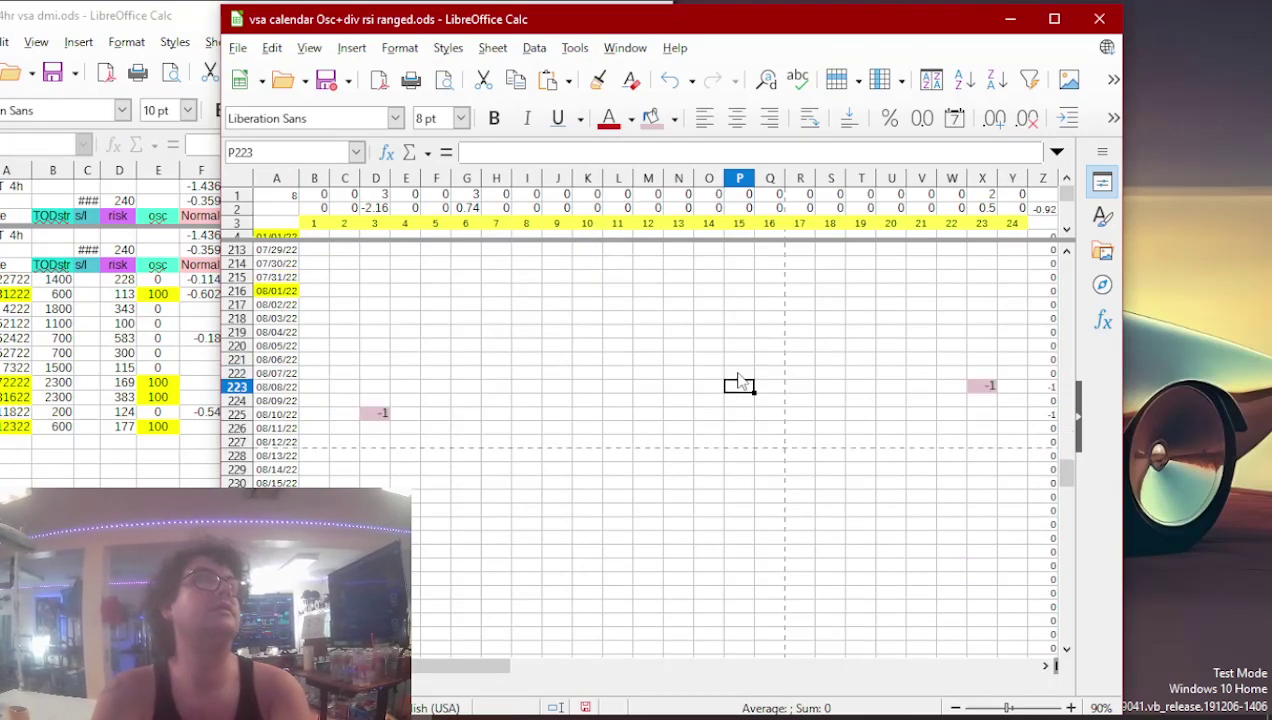
key("Up")
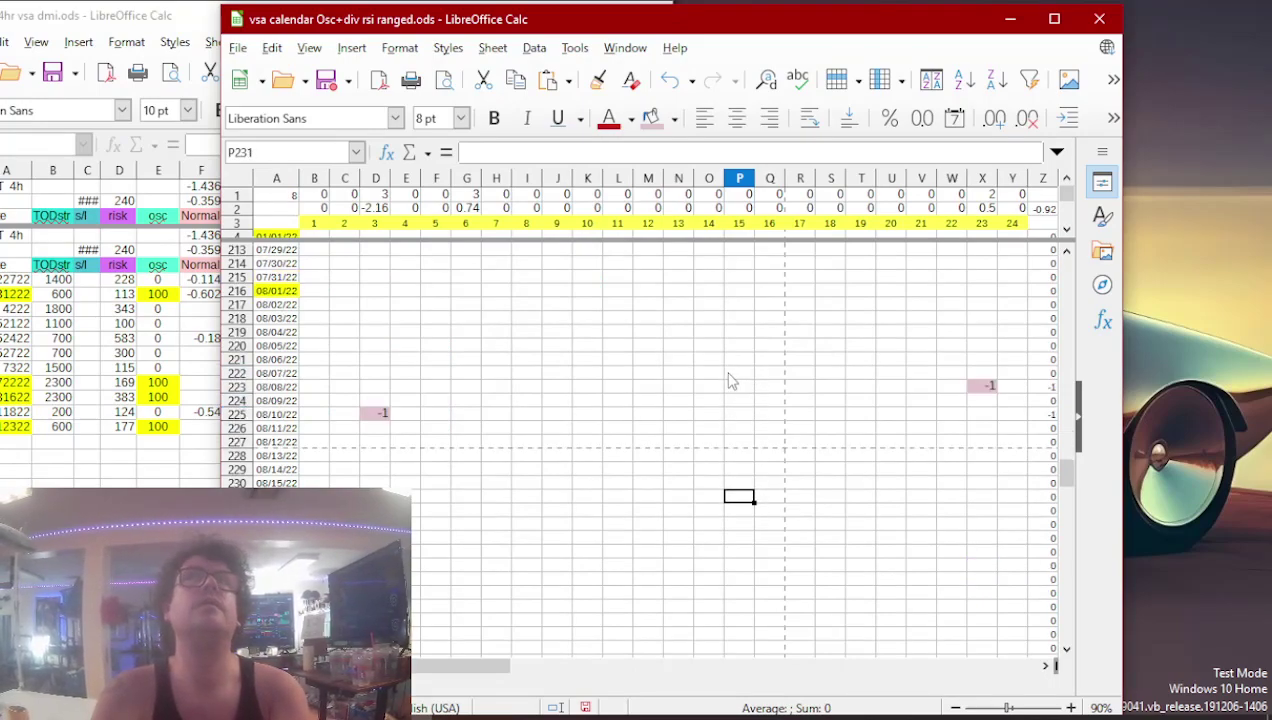
key("Right")
key("Right")
key("Right")
key("Right")
key("Right")
key("Right")
key("Right")
key("Right")
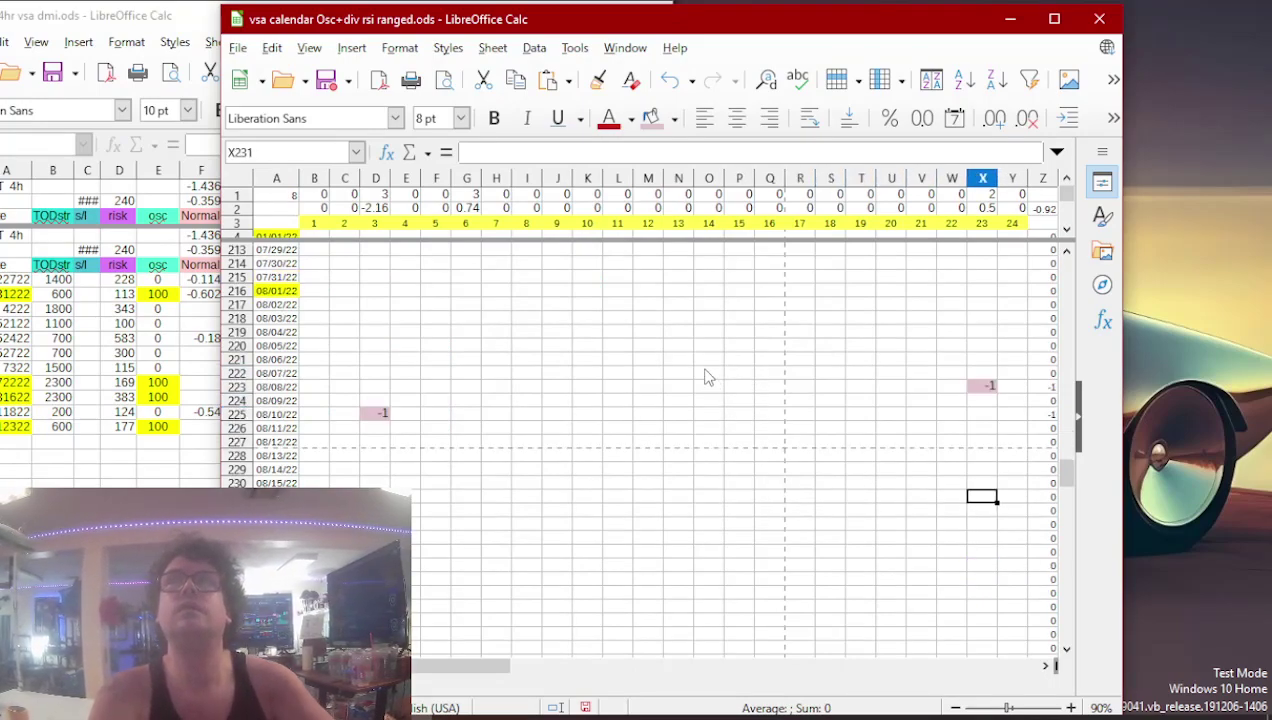
key("ctrl+v")
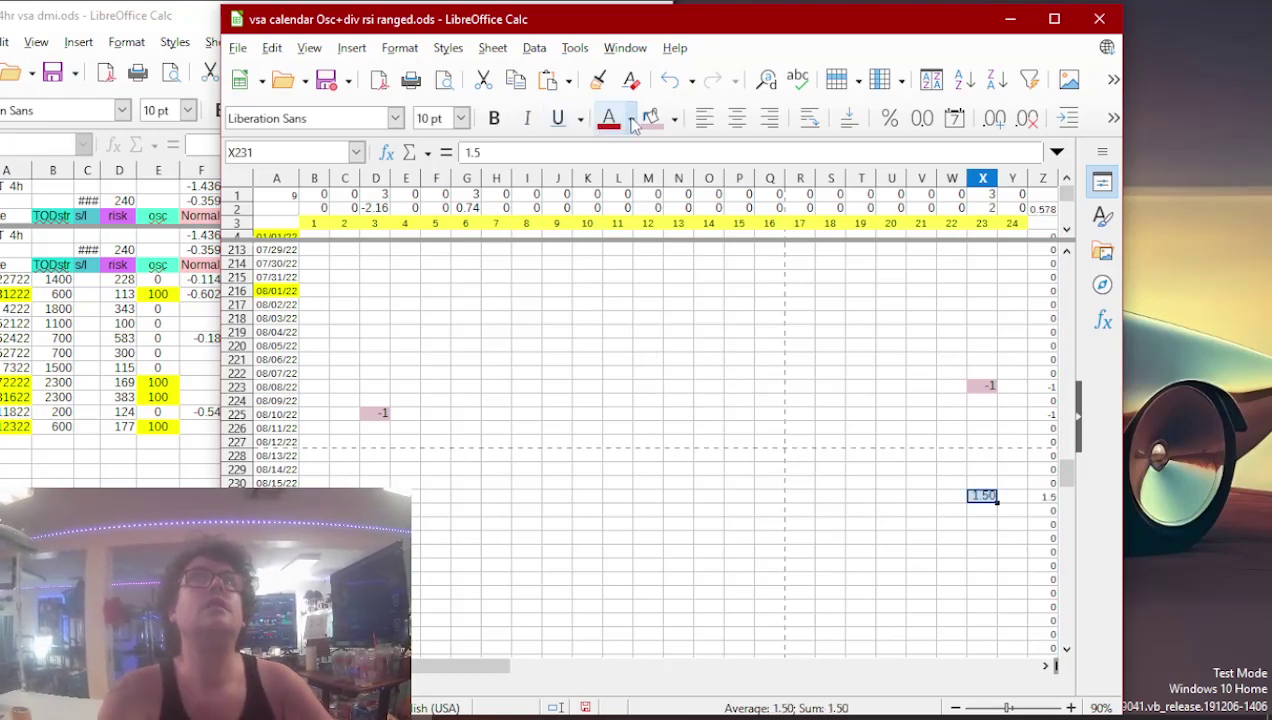
- Copy the last highlighted entry's total of 1.5 into calendar cell G330, at date 11/23/22 and hour 6
left_click(172, 430)
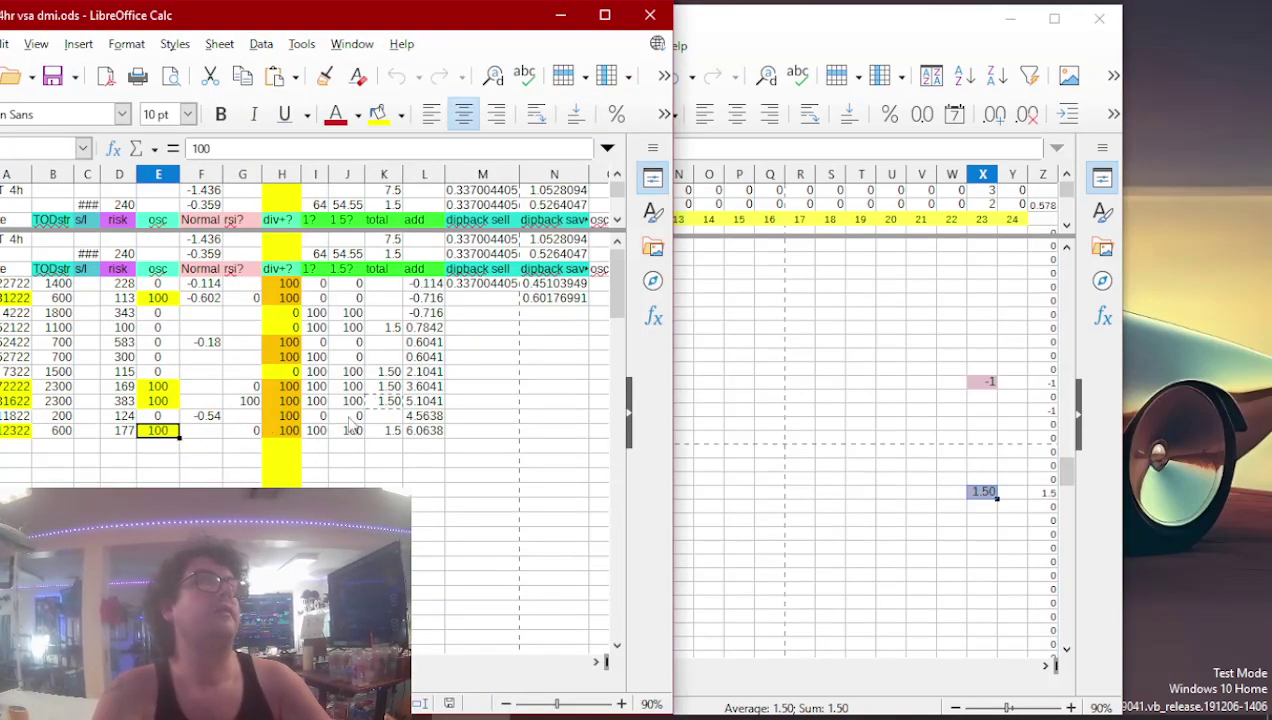
left_click(392, 432)
key("ctrl+c")
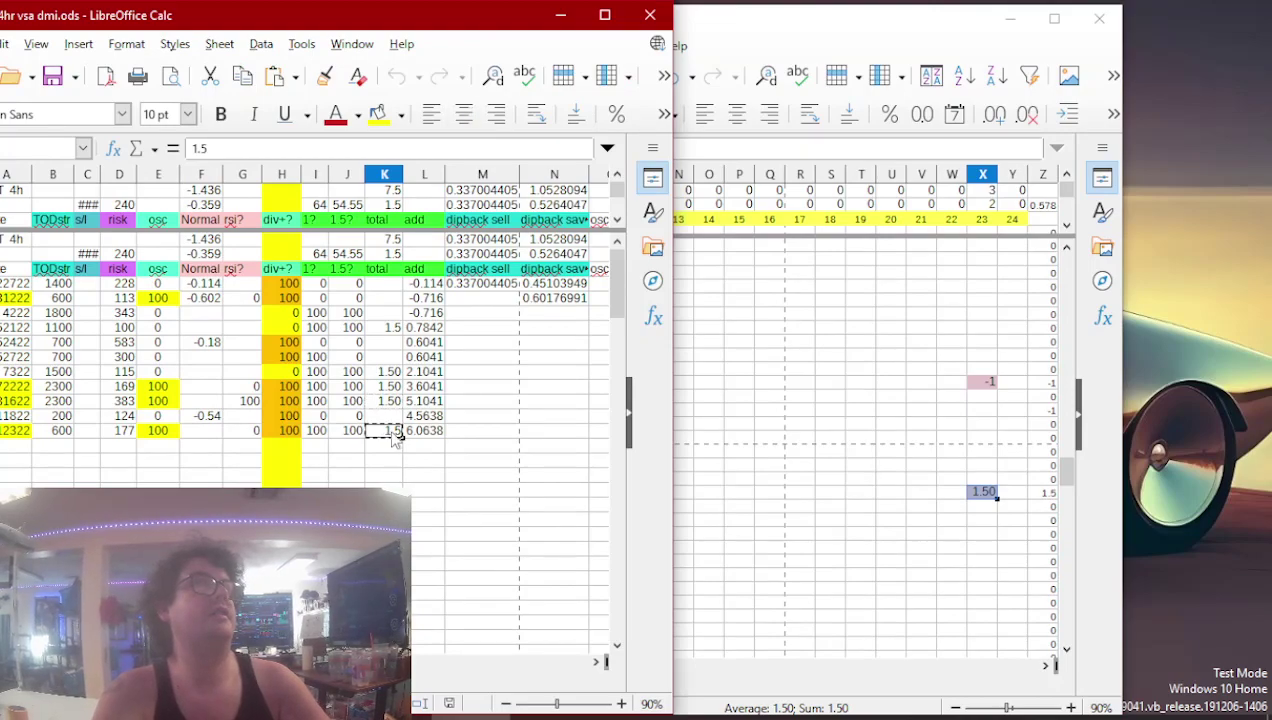
left_click(686, 388)
left_click(740, 359)
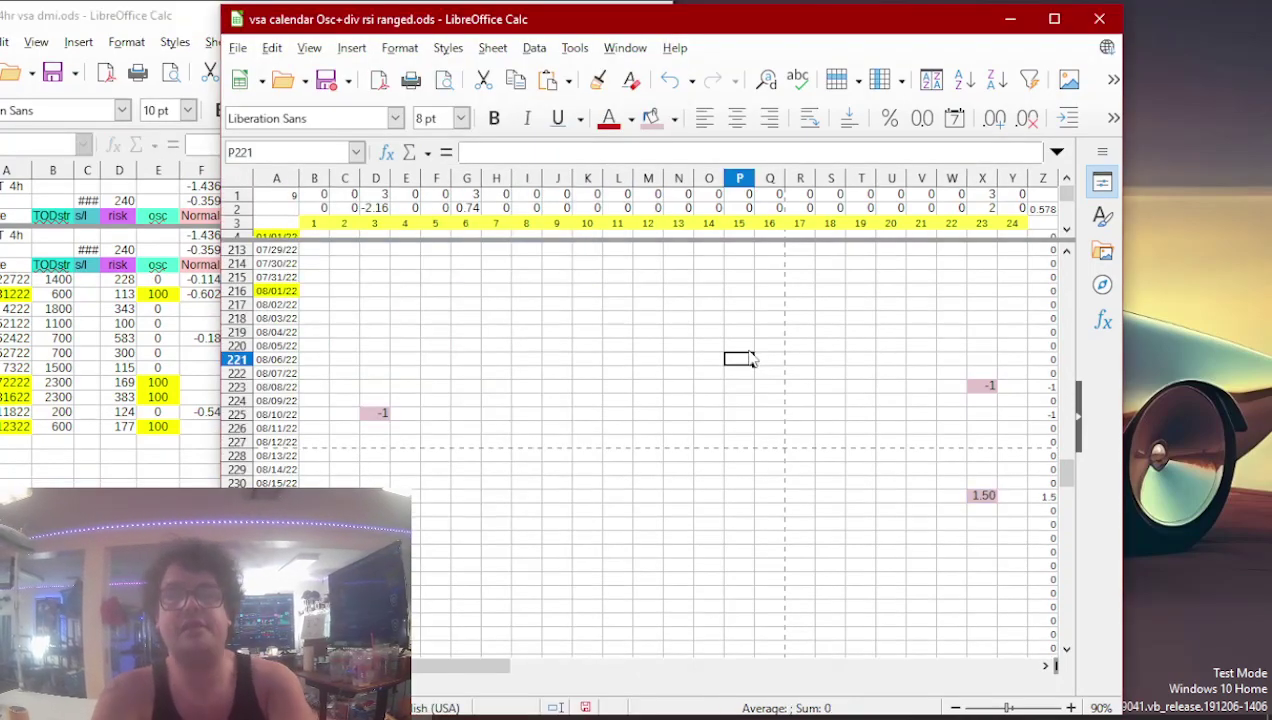
key("Page_Down")
key("Page_Down")
key("Down")
key("Down")
key("Down")
key("Down")
key("Down")
key("Down")
key("Down")
key("Down")
key("Down")
key("Down")
key("Down")
key("Down")
key("Down")
key("Down")
key("Down")
key("Down")
key("Down")
key("Down")
key("Down")
key("Left")
key("Left")
key("Left")
key("Left")
key("Left")
key("Left")
key("Left")
key("Left")
key("Left")
key("ctrl+v")
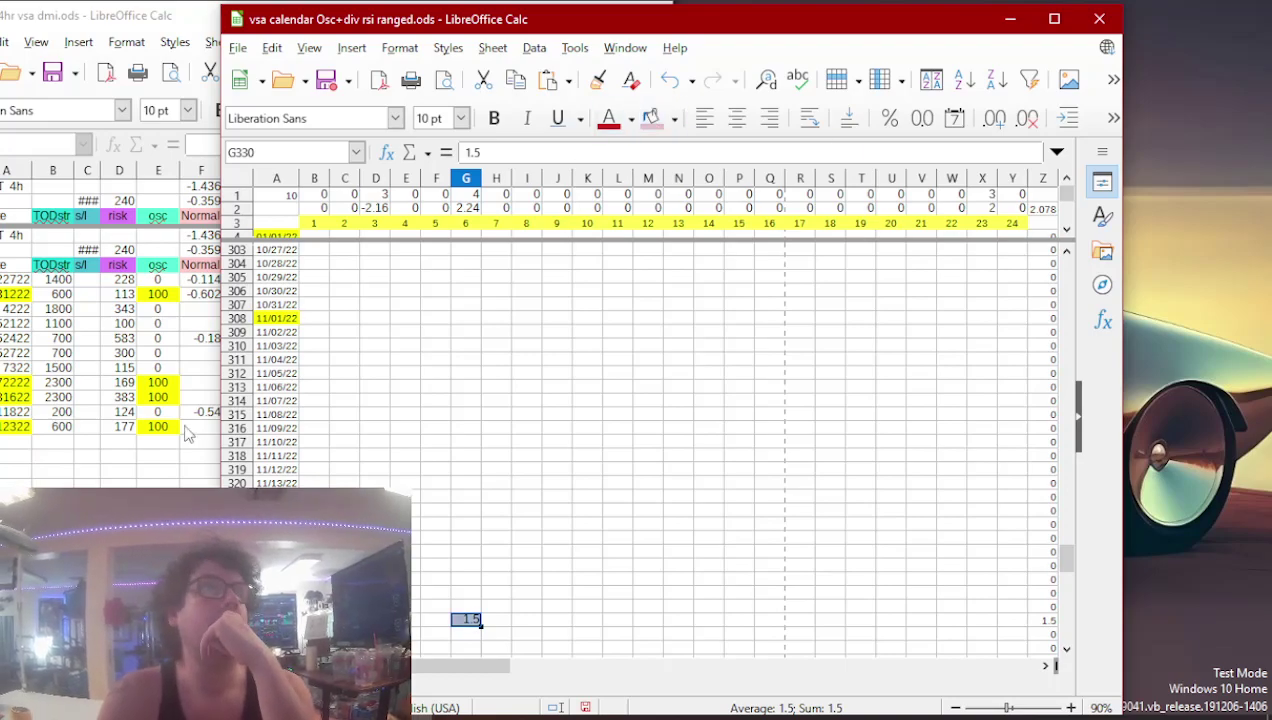
- Close the finished source spreadsheet and copy the 22522 entry's total, 1.5, from the next coin's 4h vsa dmi spreadsheet
left_click(190, 428)
left_click(648, 20)
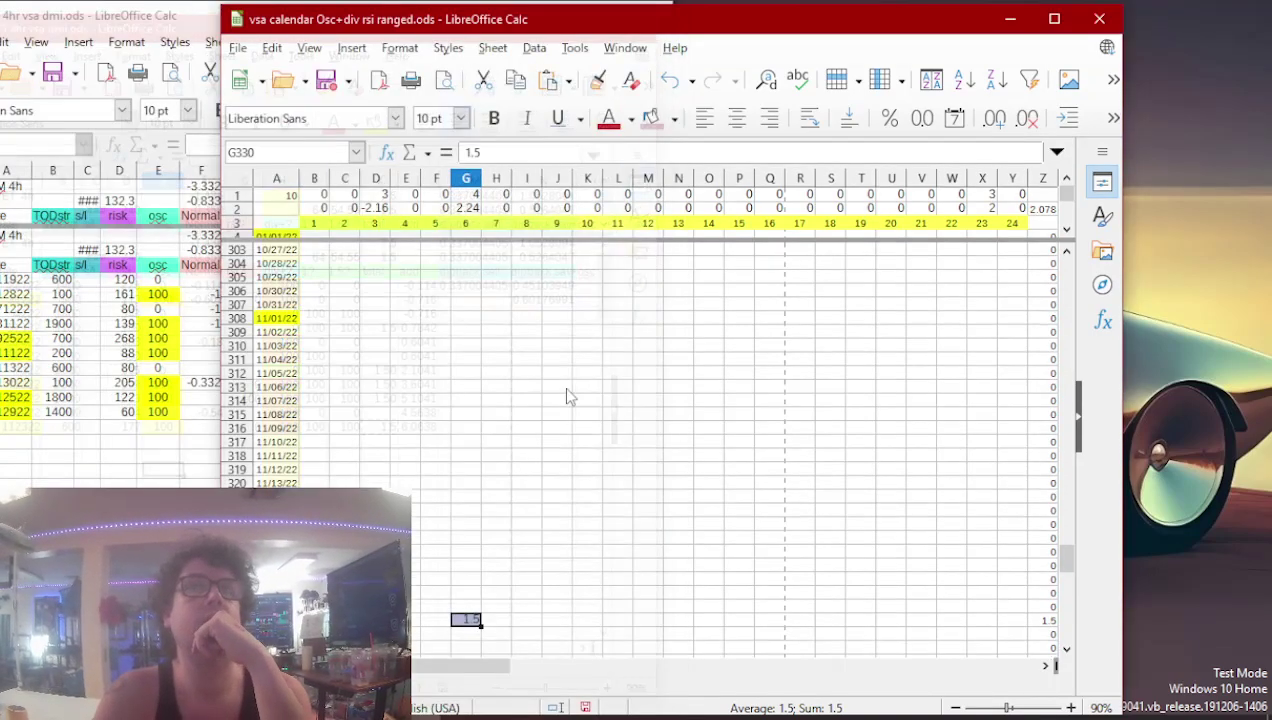
left_click(497, 714)
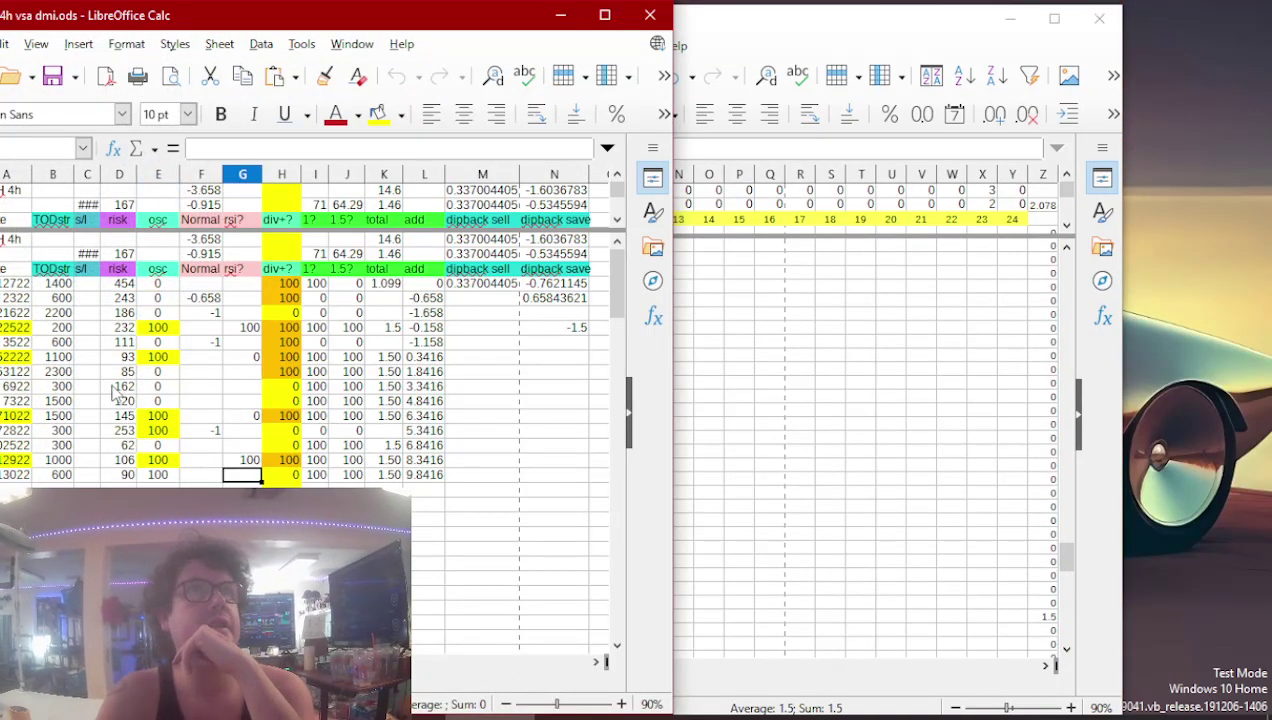
left_click(389, 330)
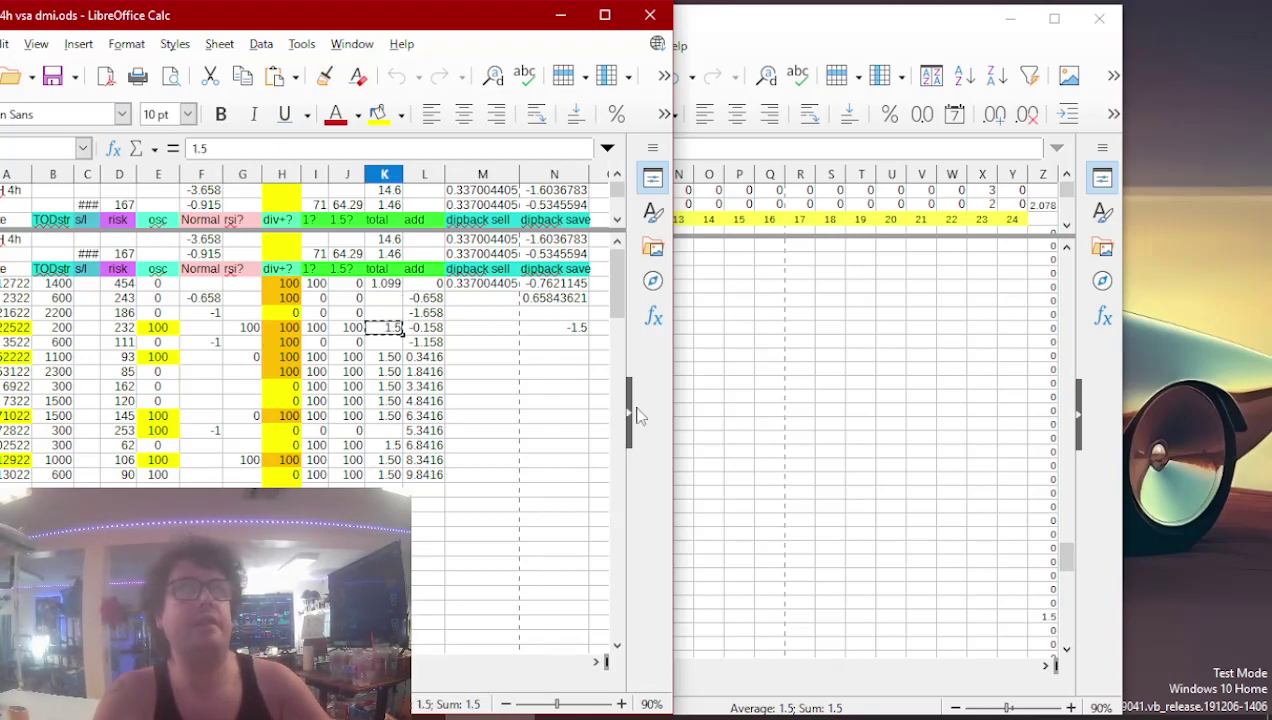
- Paste the copied 22522 total of 1.5 into calendar cell C59, at date 02/25/22 and hour 2
left_click(741, 387)
key("Page_Up")
key("Page_Up")
key("Page_Up")
key("Page_Up")
key("Page_Up")
key("Page_Up")
key("Page_Up")
key("Page_Up")
key("Page_Up")
key("Page_Up")
key("Page_Up")
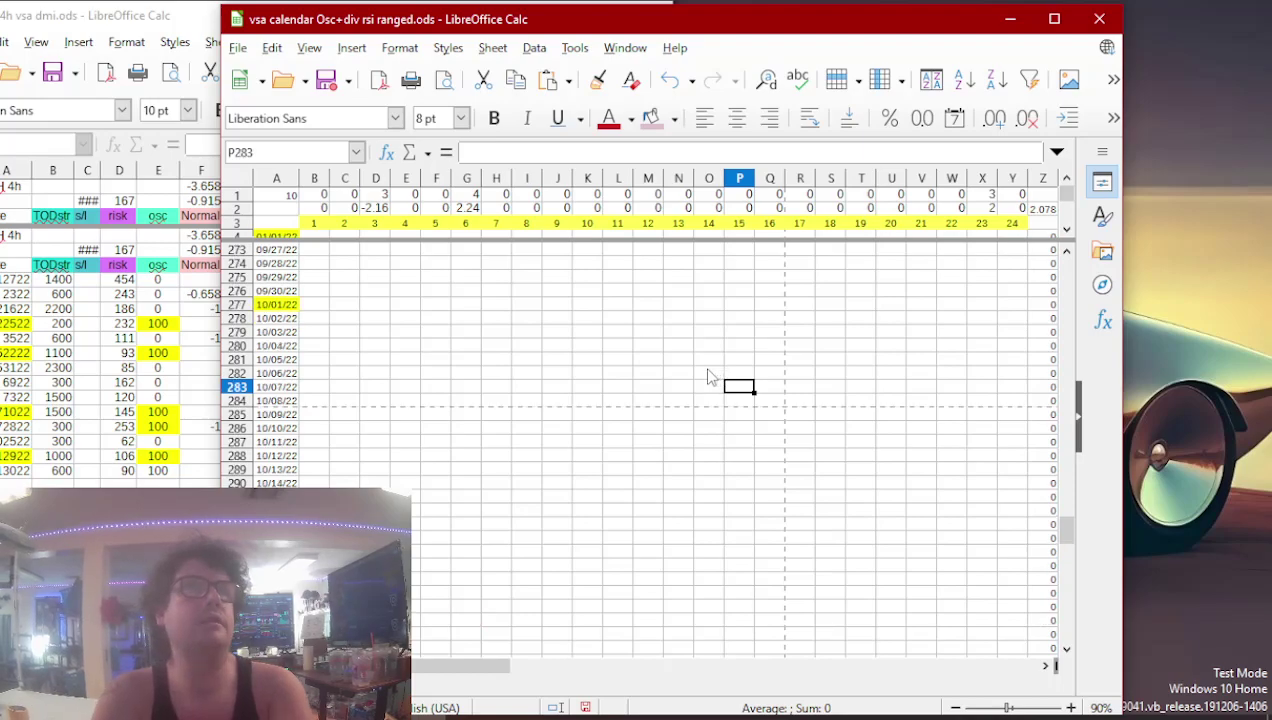
key("Page_Down")
key("Page_Down")
key("Page_Up")
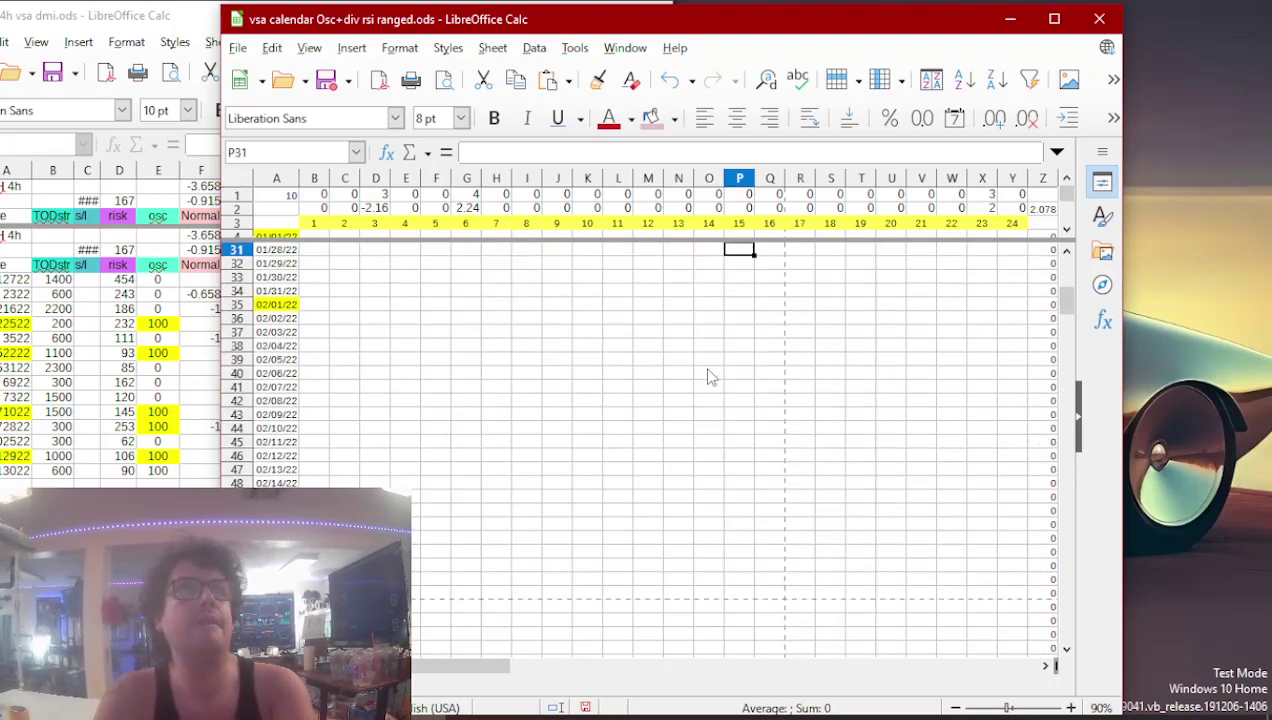
key("Down")
key("Down")
key("Down")
key("Down")
key("Down")
key("Down")
key("Down")
key("Down")
key("Down")
key("Down")
key("Down")
key("Down")
key("Down")
key("Down")
key("Down")
key("Down")
key("Down")
key("Down")
key("Down")
key("Down")
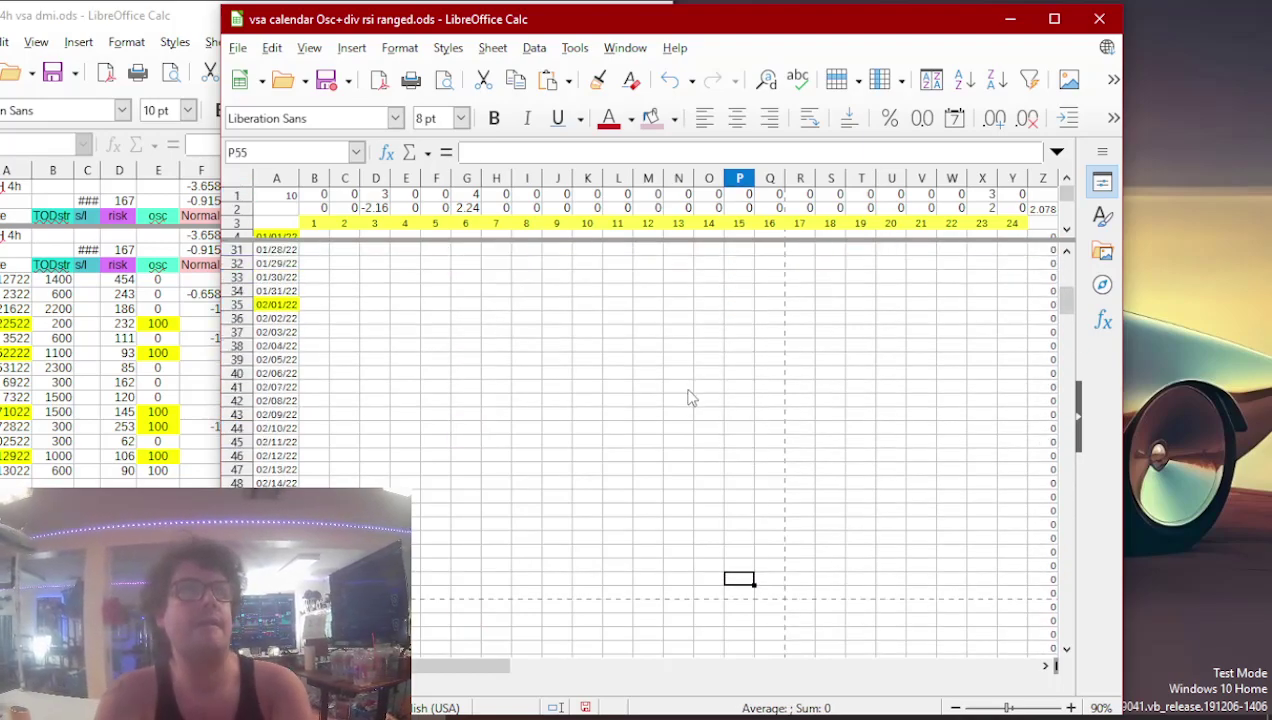
key("Down")
key("Down")
key("Down")
key("Left")
key("Left")
key("Left")
key("Left")
key("Left")
key("Left")
key("Left")
key("Left")
key("Left")
key("Left")
key("Left")
key("Left")
key("Left")
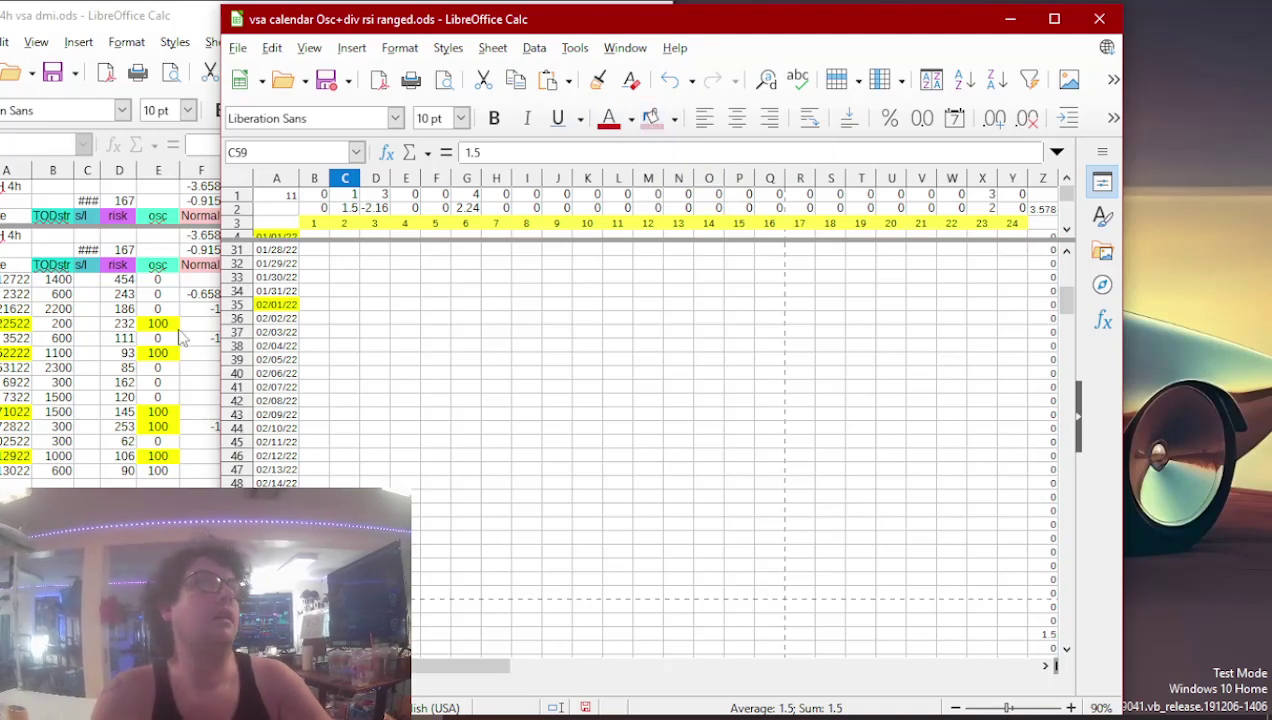
- Copy the 52222 entry's total of 1.5 into calendar cell L145, at date 05/22/22 and hour 11
left_click(122, 362)
left_click(168, 357)
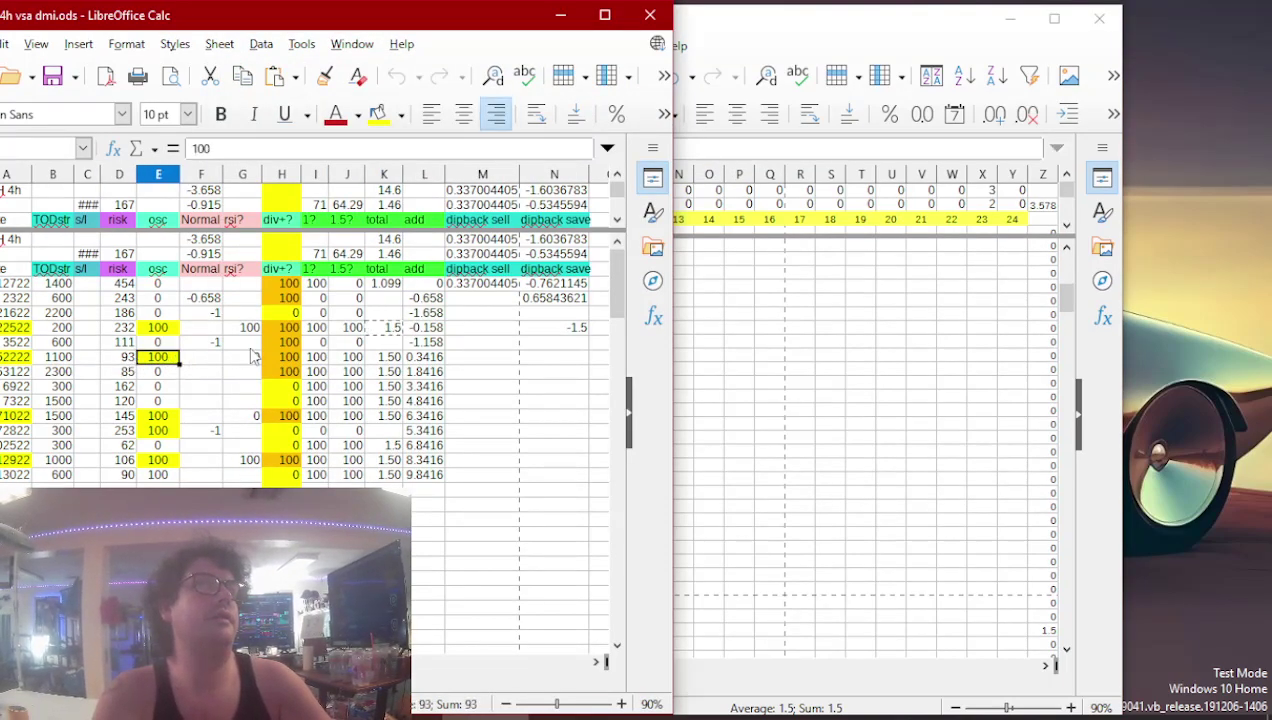
left_click(380, 357)
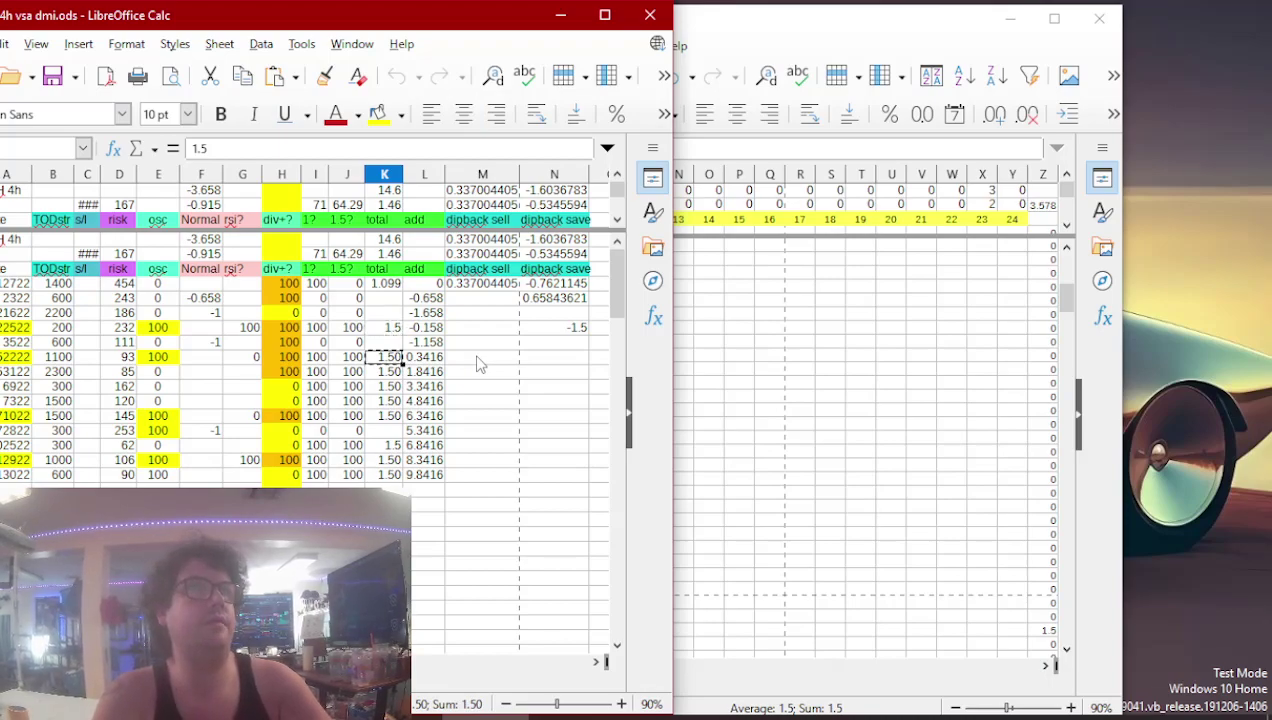
left_click(760, 345)
key("Page_Down")
key("Page_Down")
key("Down")
key("Down")
key("Down")
key("Down")
key("Down")
key("Down")
key("Down")
key("Down")
key("Down")
key("Down")
key("Down")
key("Down")
key("Down")
key("Down")
key("Down")
key("Down")
key("Down")
key("Left")
key("Left")
key("Left")
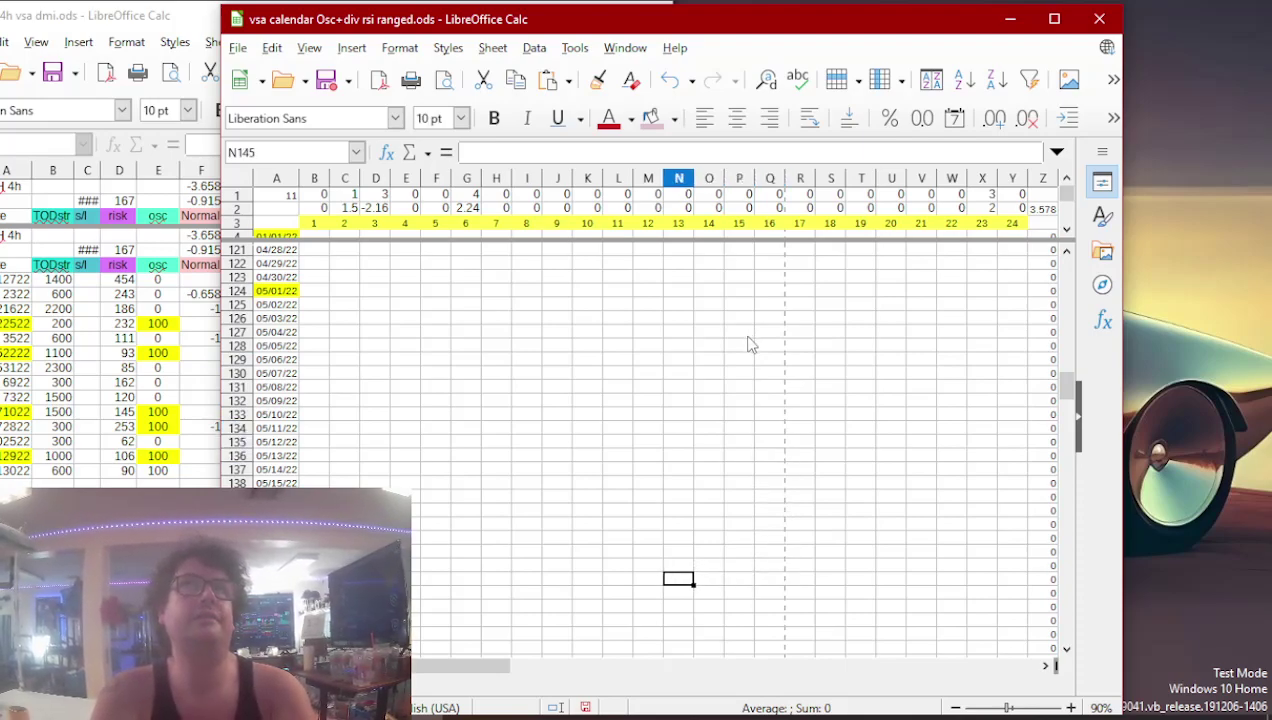
key("Left")
key("Left")
key("ctrl+v")
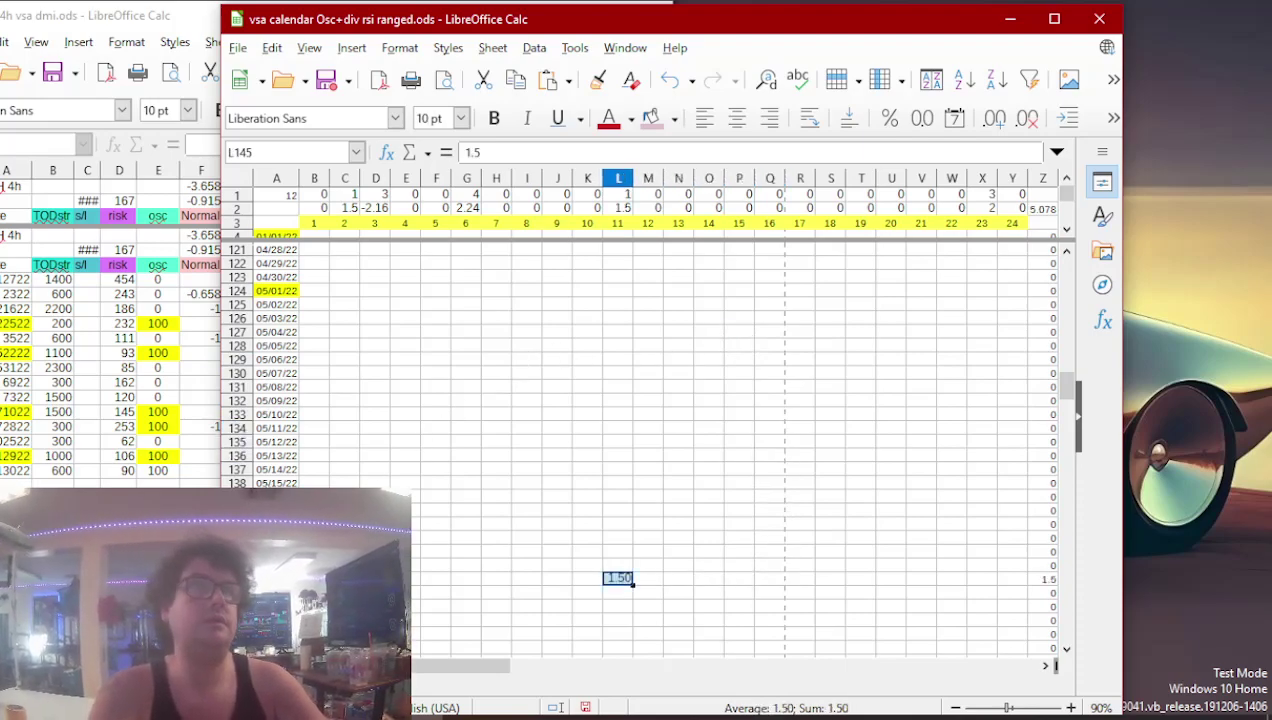
- Copy the 71022 entry's total of 1.5 into calendar cell P194, at date 07/10/22 and hour 15
left_click(160, 472)
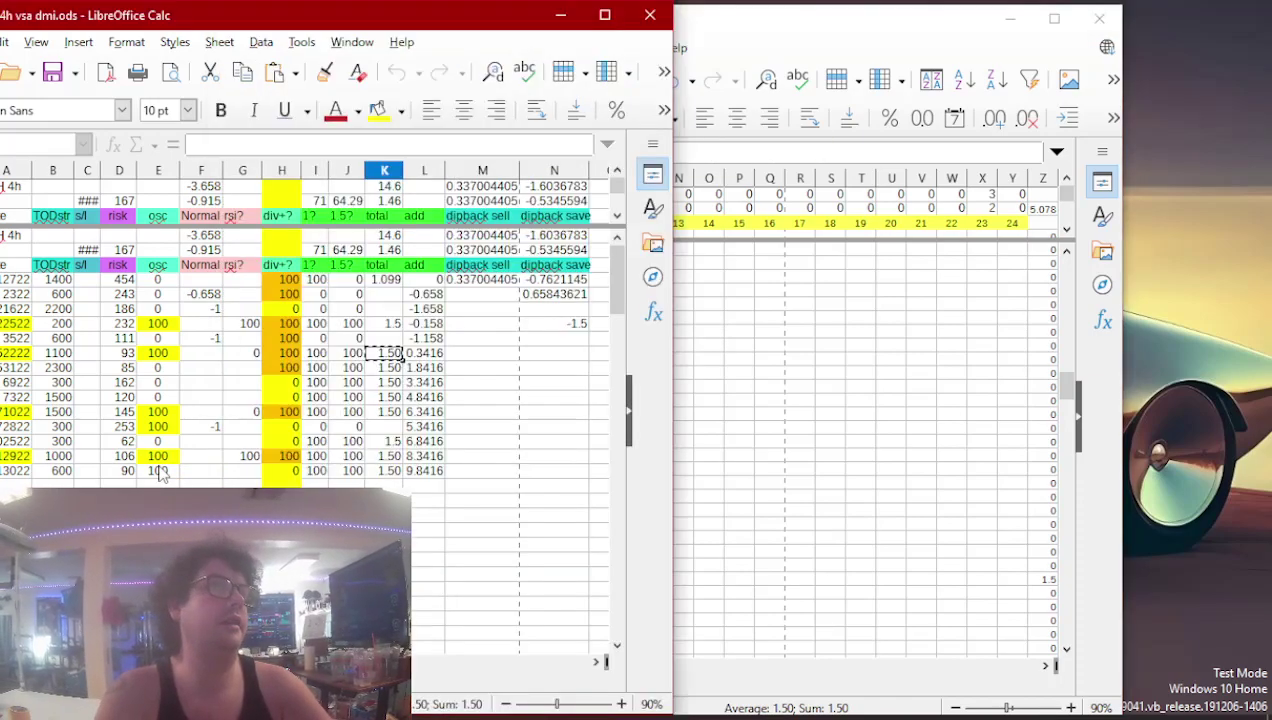
left_click(165, 457)
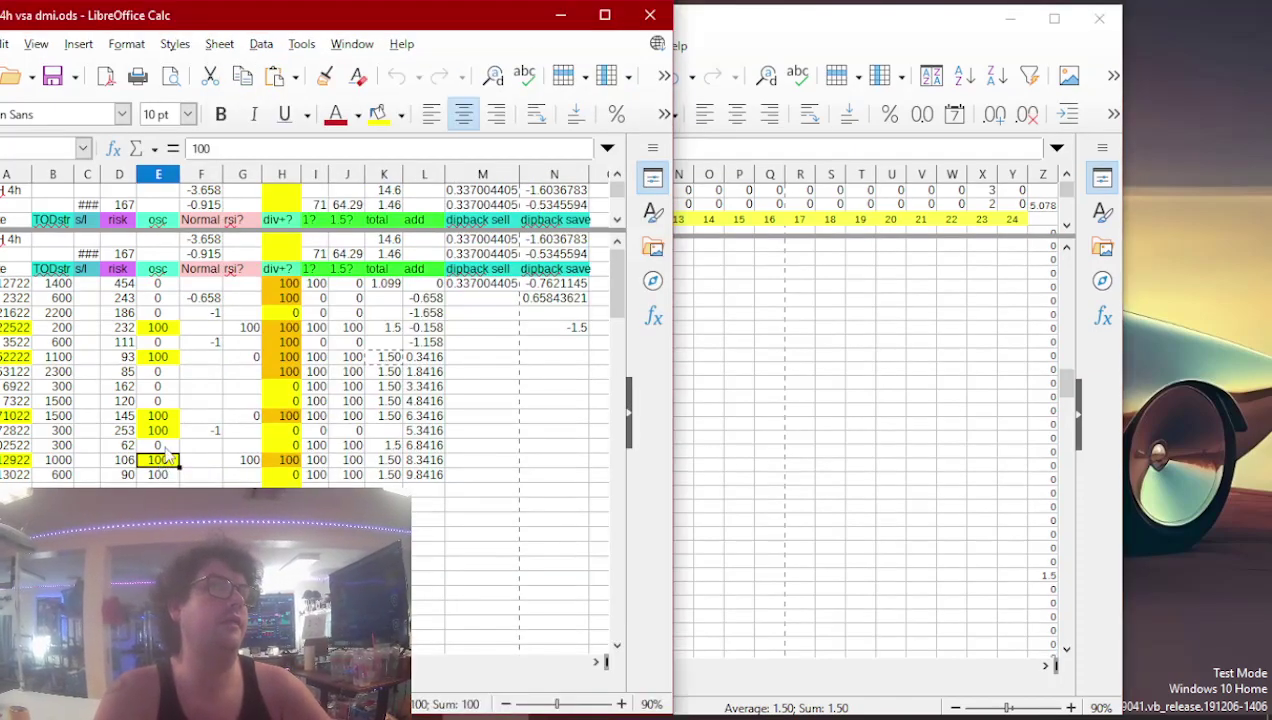
left_click(162, 417)
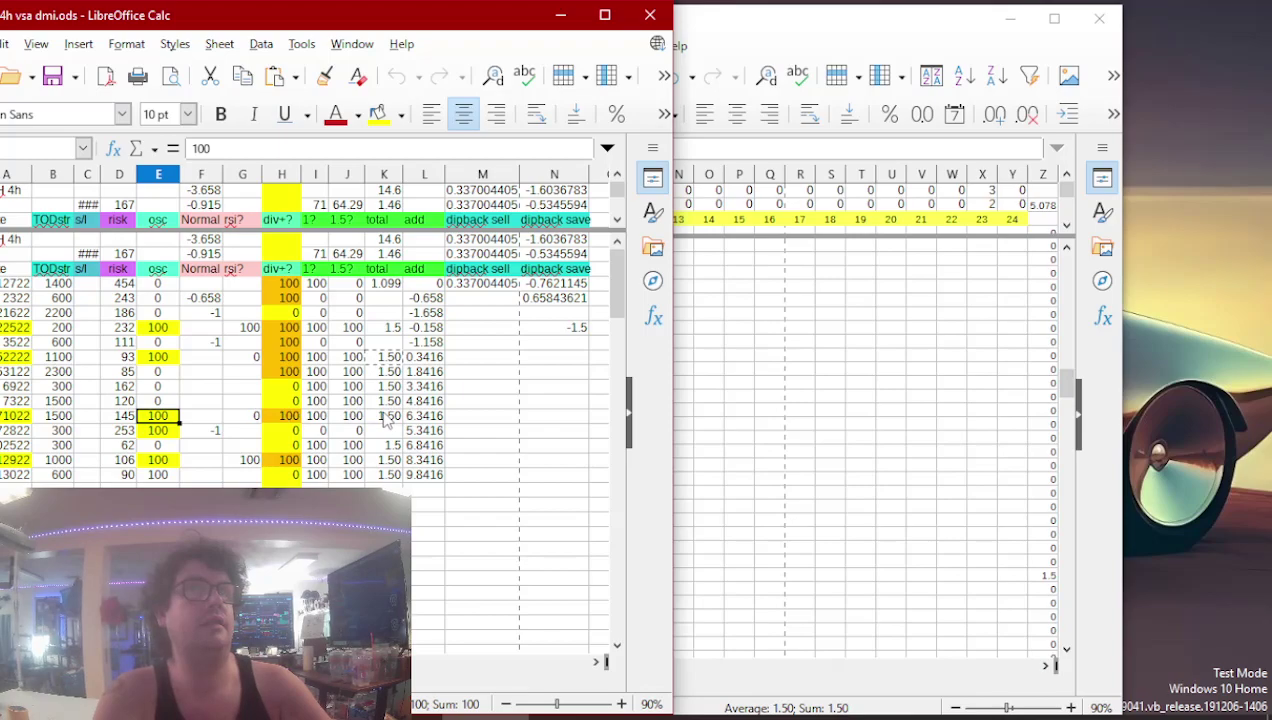
left_click(388, 416)
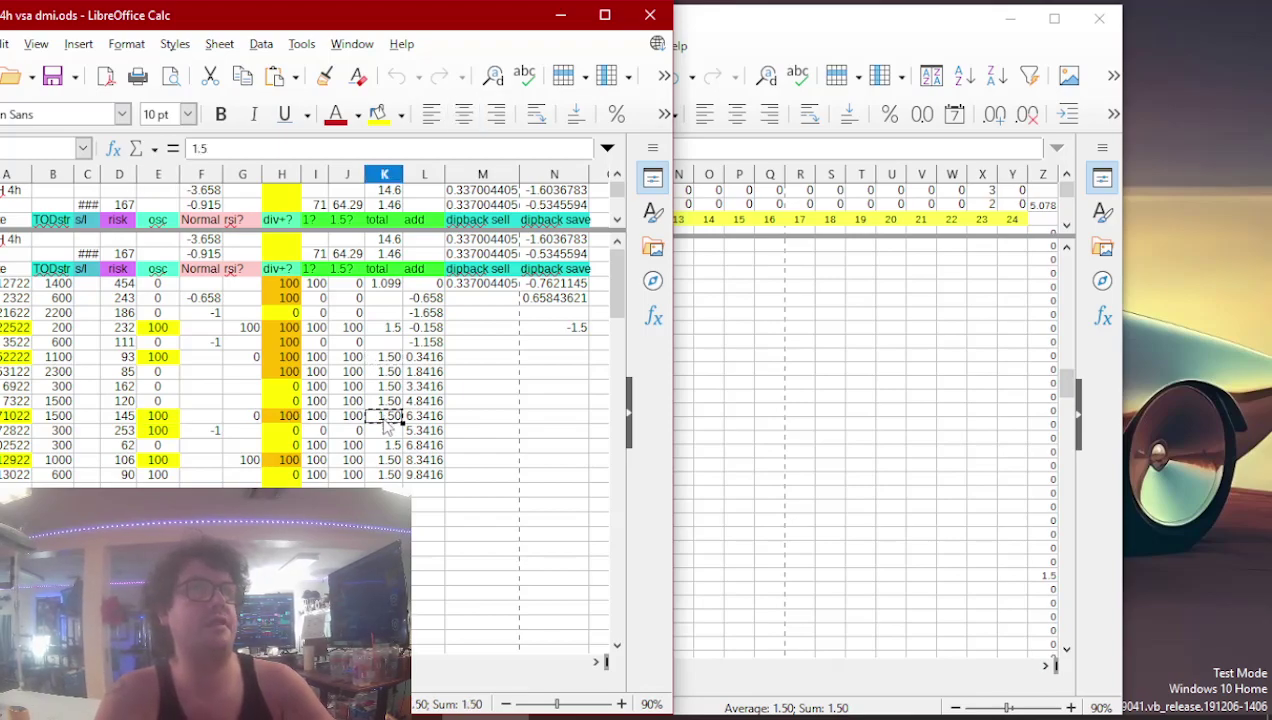
left_click(745, 360)
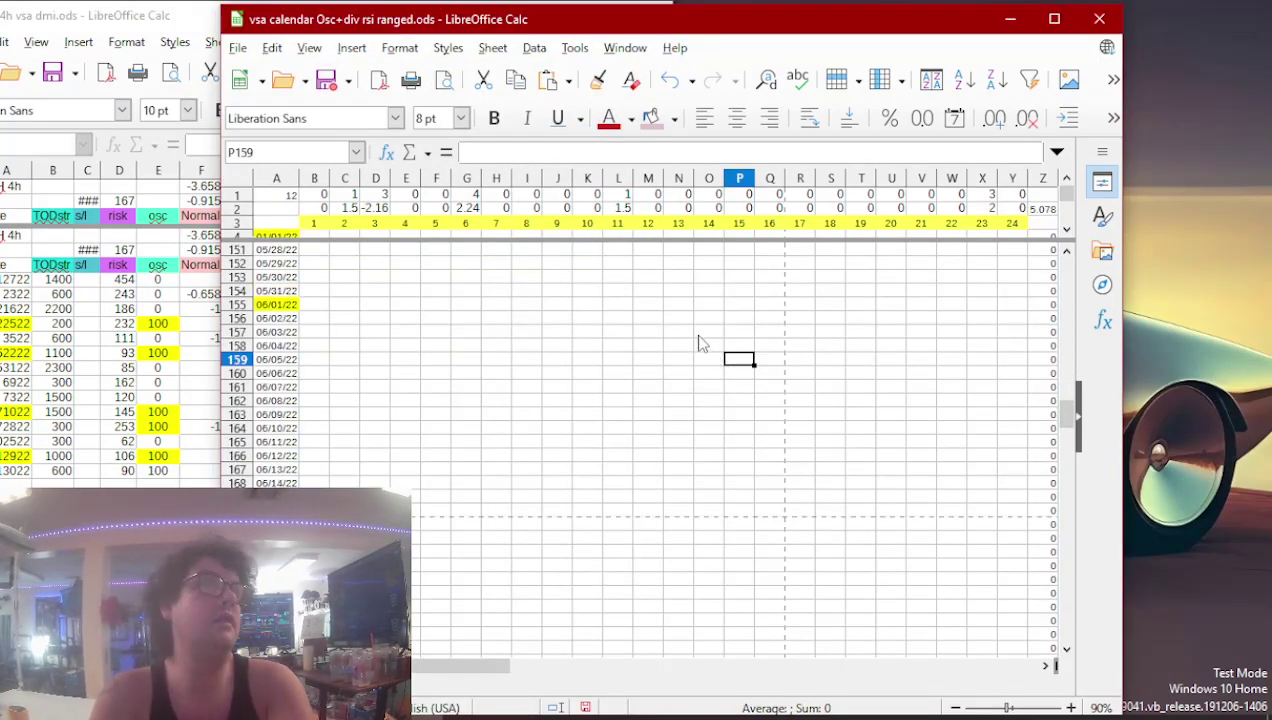
key("Down")
key("Down")
key("Down")
key("Down")
key("Down")
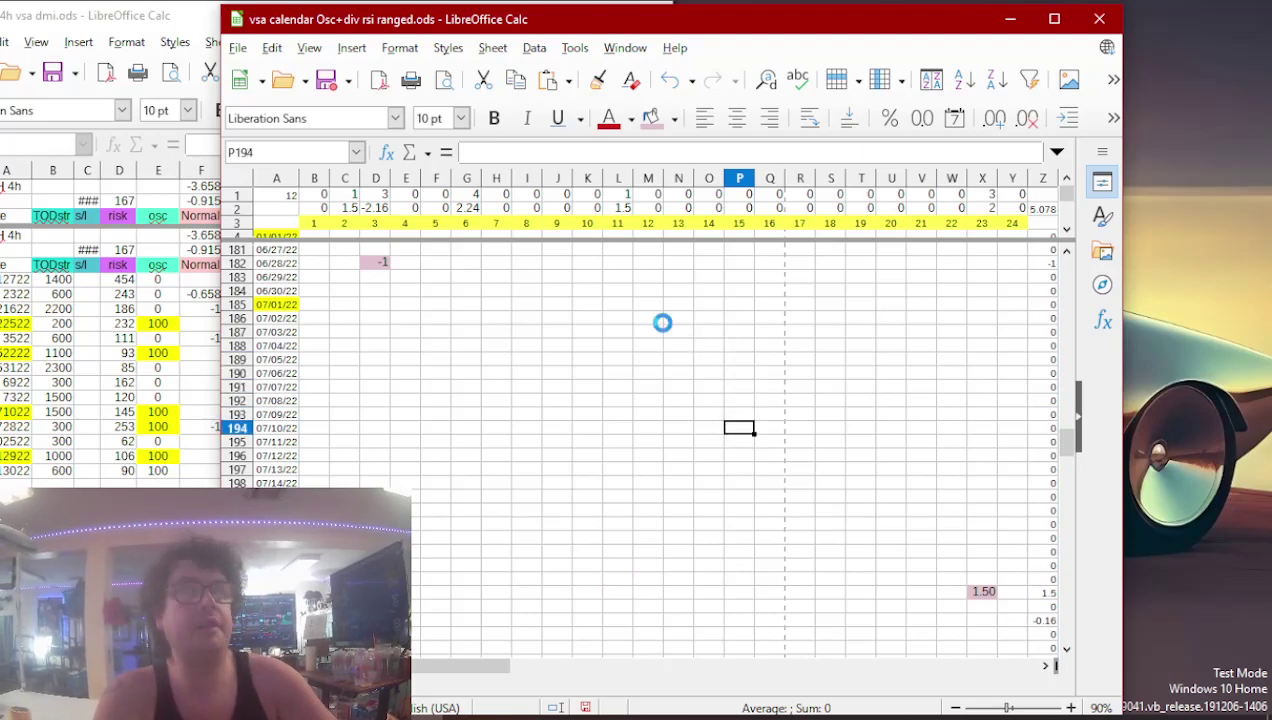
type("1.50")
- Copy the last highlighted entry's total of 1.5 into calendar cell K336, at date 11/29/22 and hour 10
left_click(125, 474)
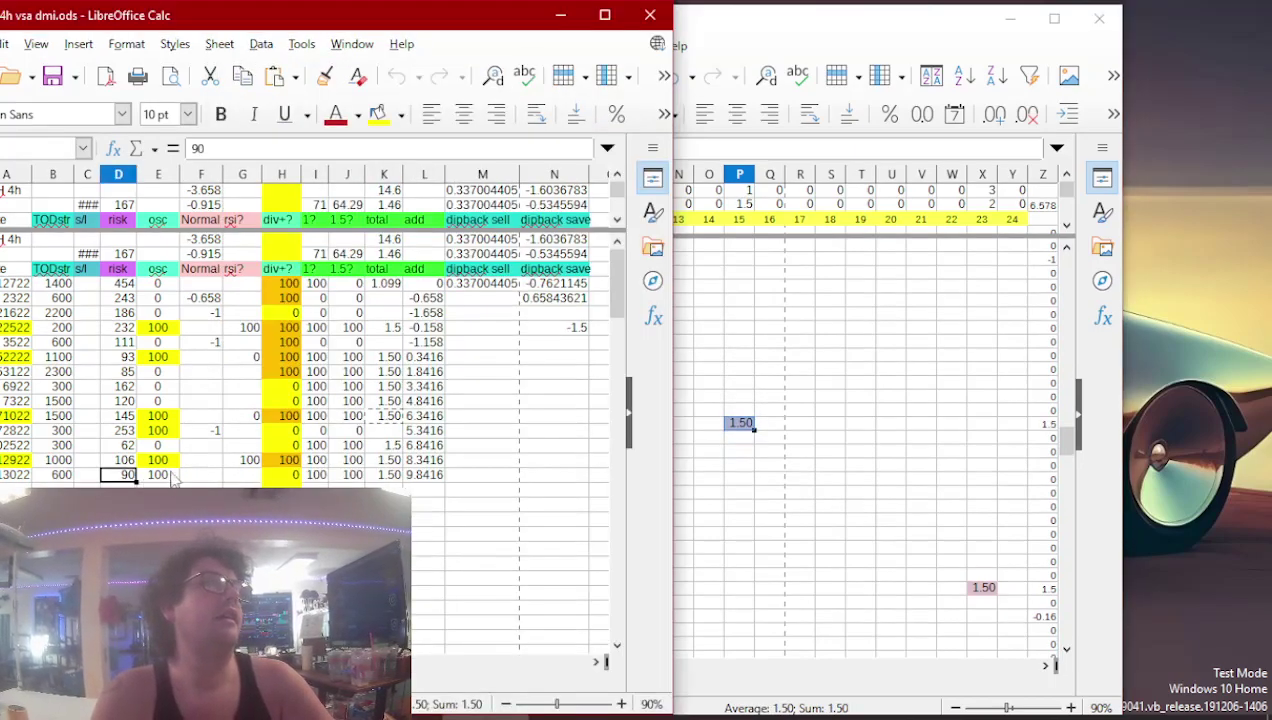
left_click(385, 460)
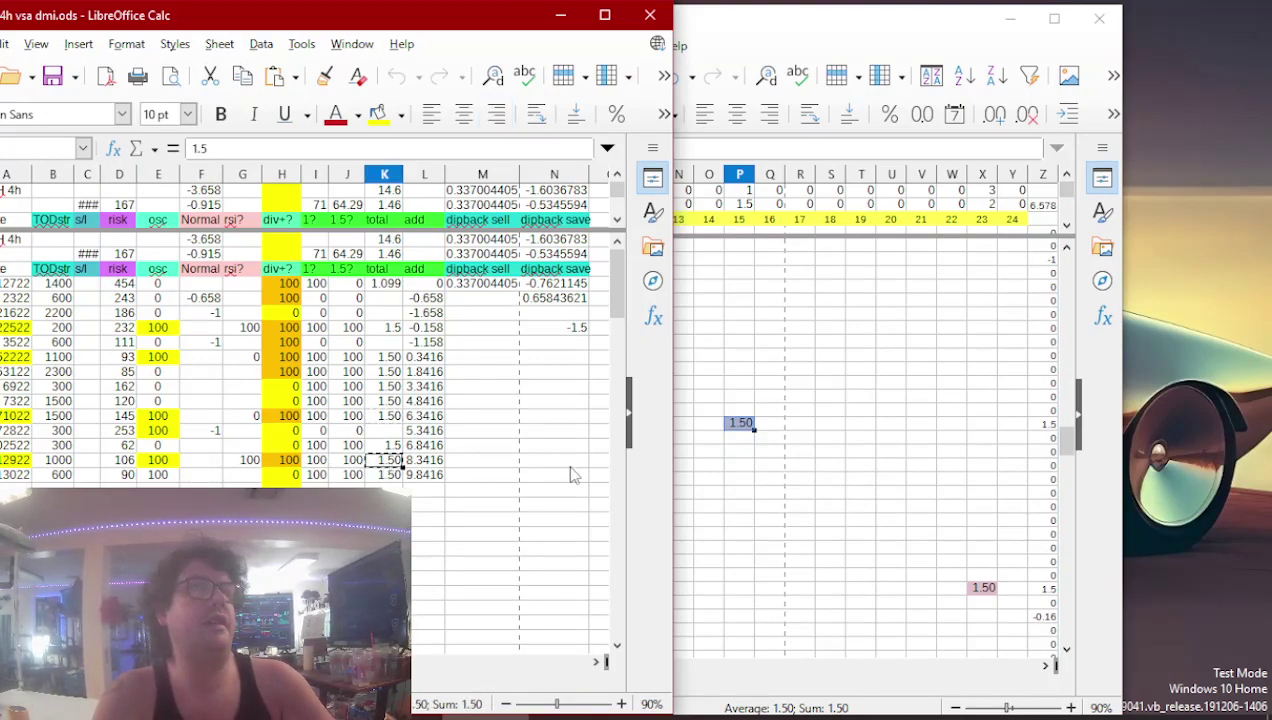
left_click(722, 496)
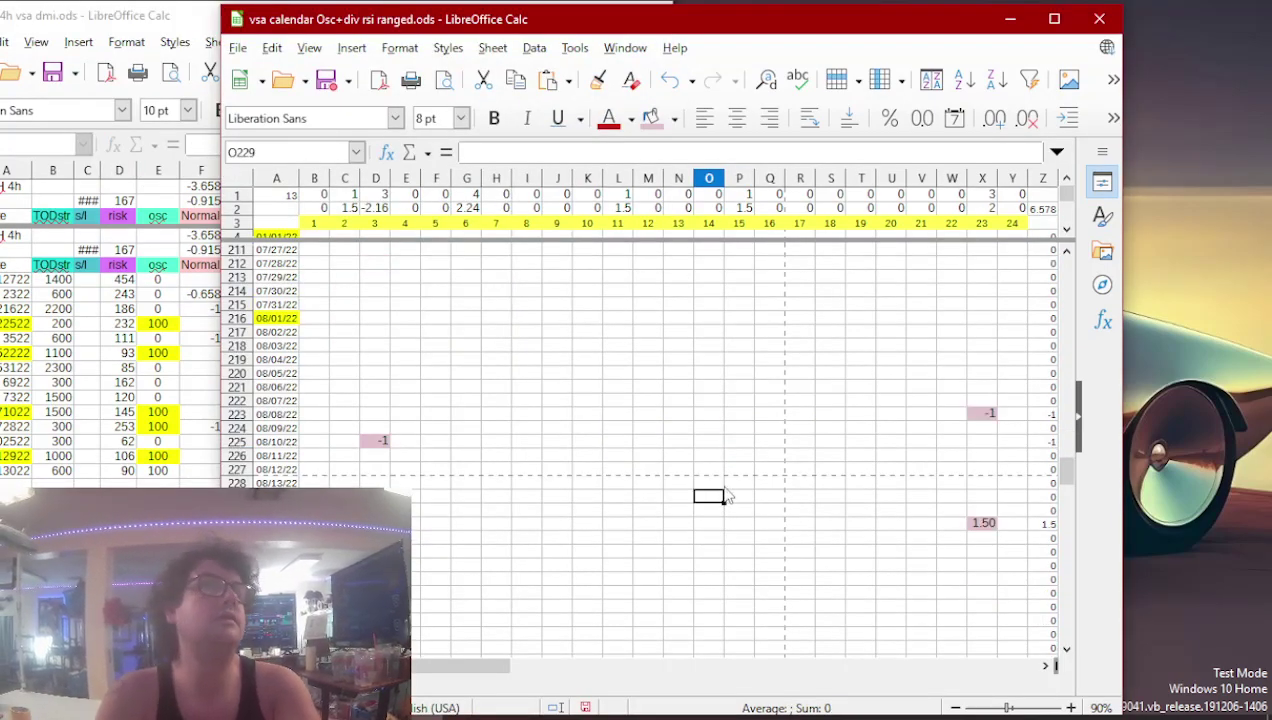
key("Page_Down")
key("Page_Down")
key("Page_Down")
key("Down")
key("Down")
key("Down")
key("Down")
key("Down")
key("Down")
key("Down")
key("Down")
key("Down")
key("Down")
key("Down")
key("Down")
key("Down")
key("Down")
key("Down")
key("Down")
key("Down")
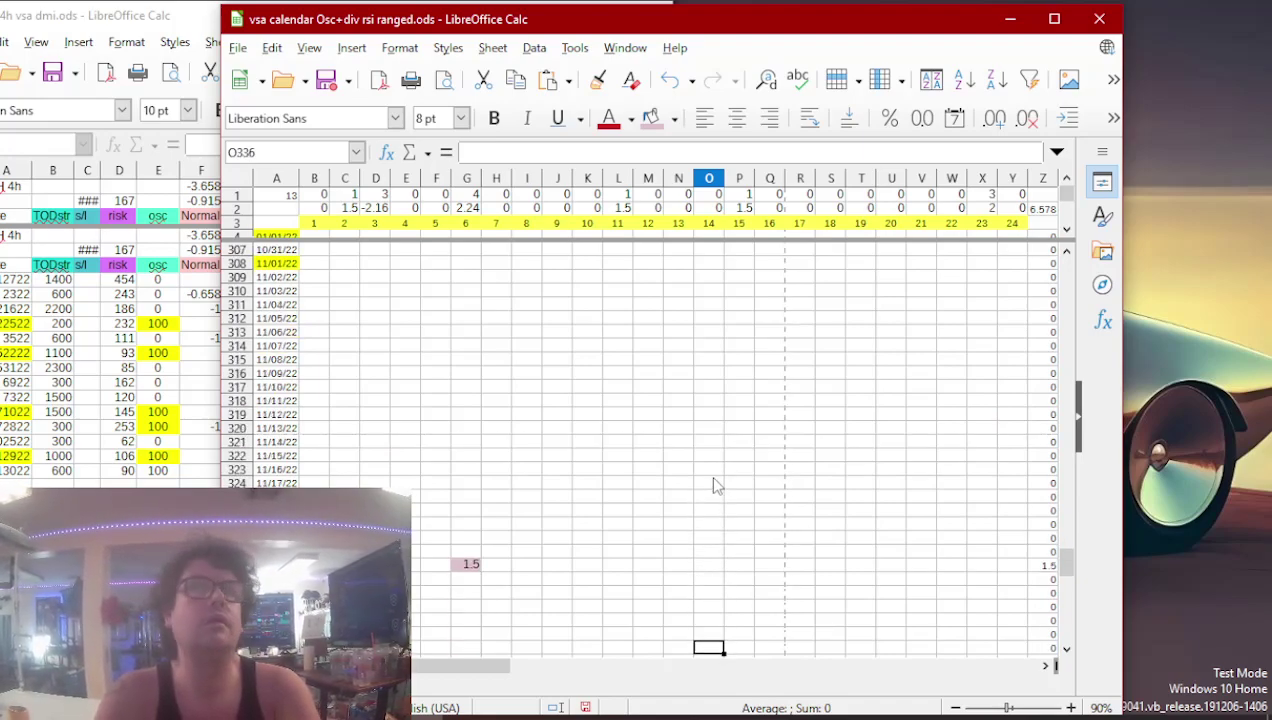
key("Left")
key("Left")
key("Left")
key("Left")
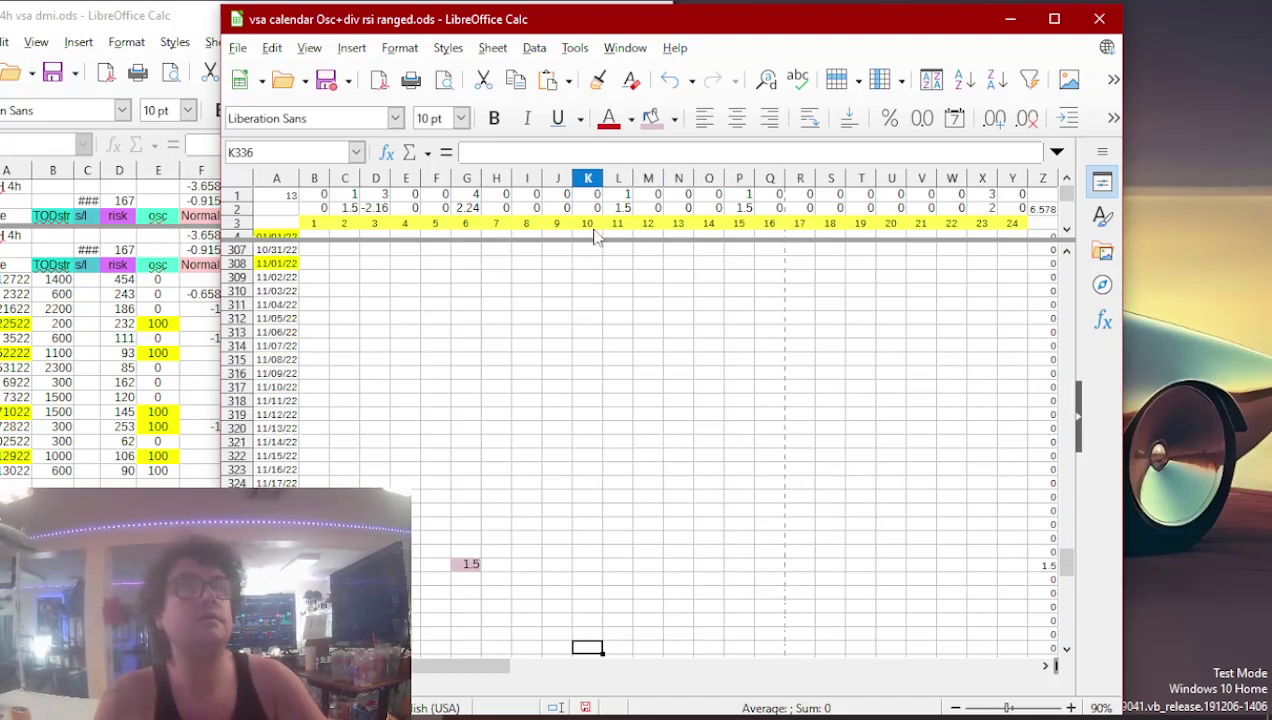
type("1.50")
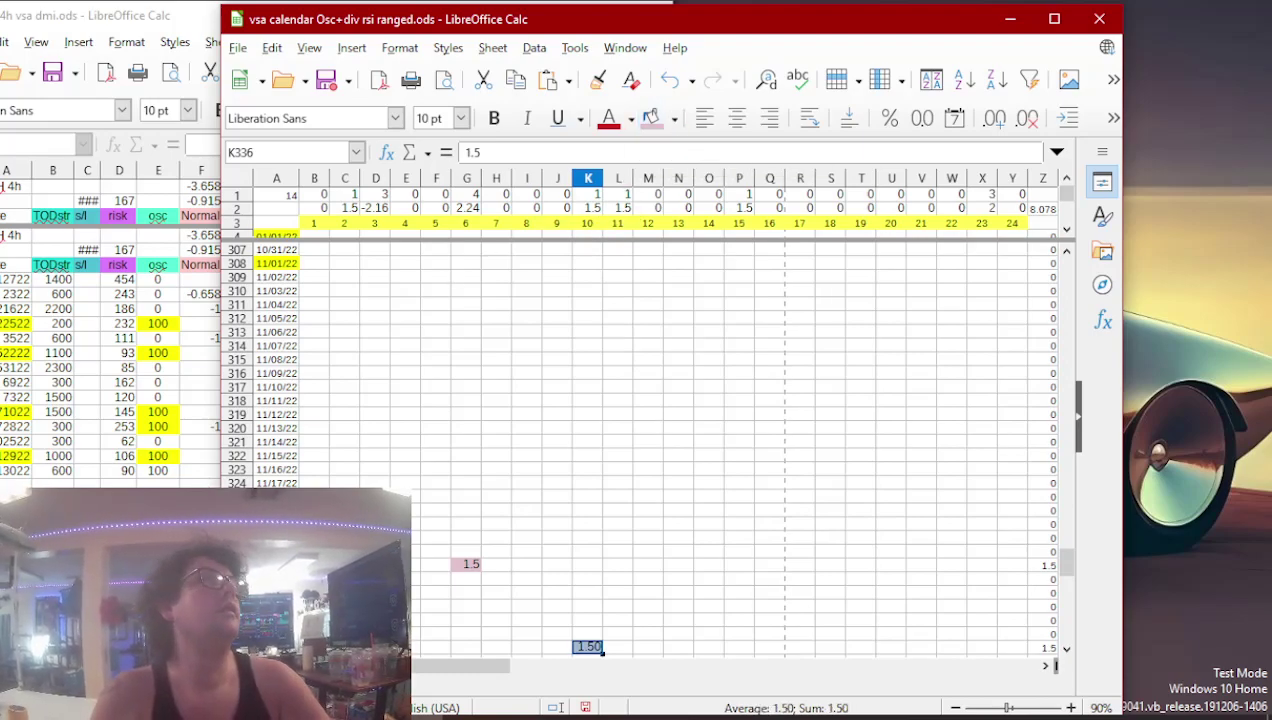
- Close the finished source spreadsheet and copy the 52522 entry's total, 1.5, from the next coin's 4hr vsa dmi spreadsheet
key("alt+Tab")
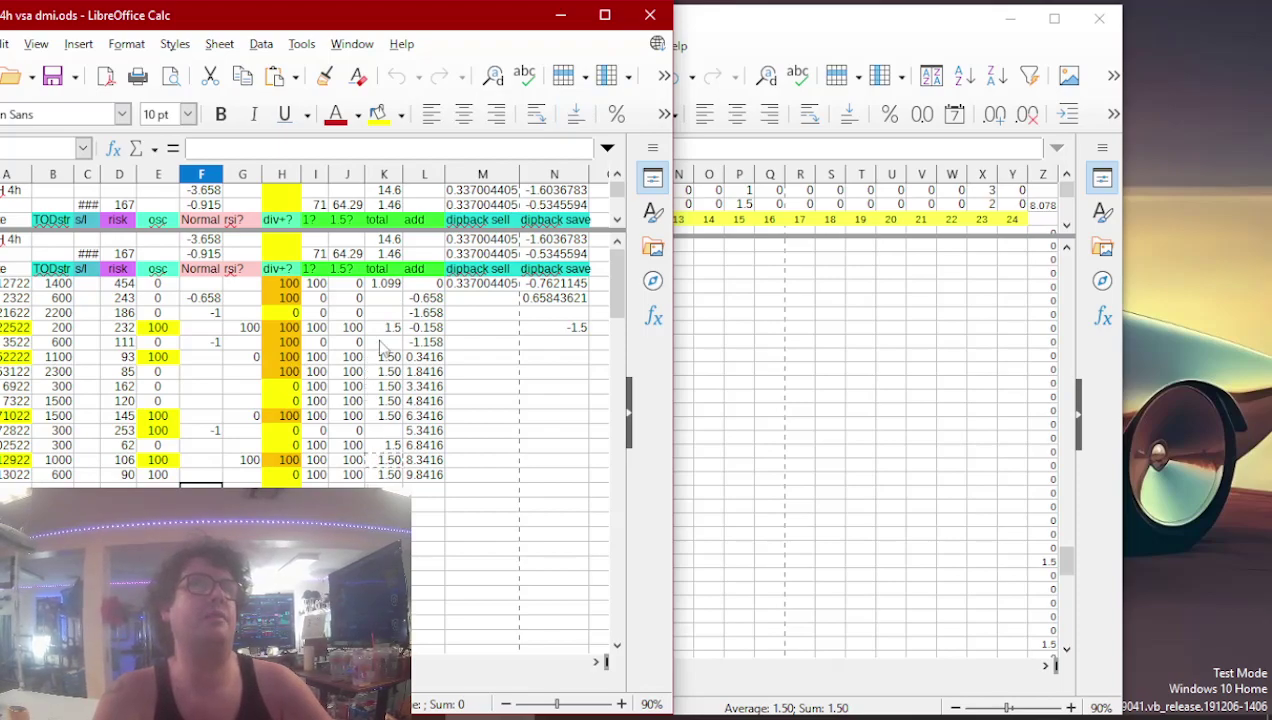
left_click(650, 15)
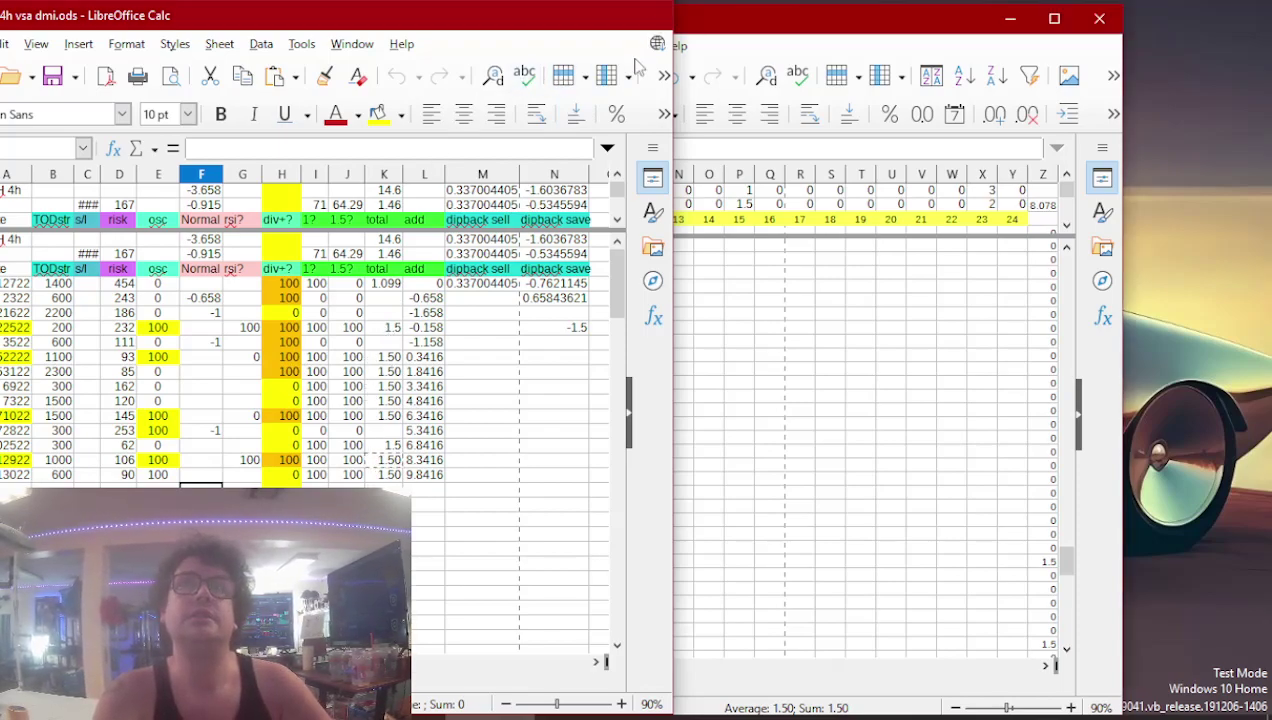
key("alt+Tab")
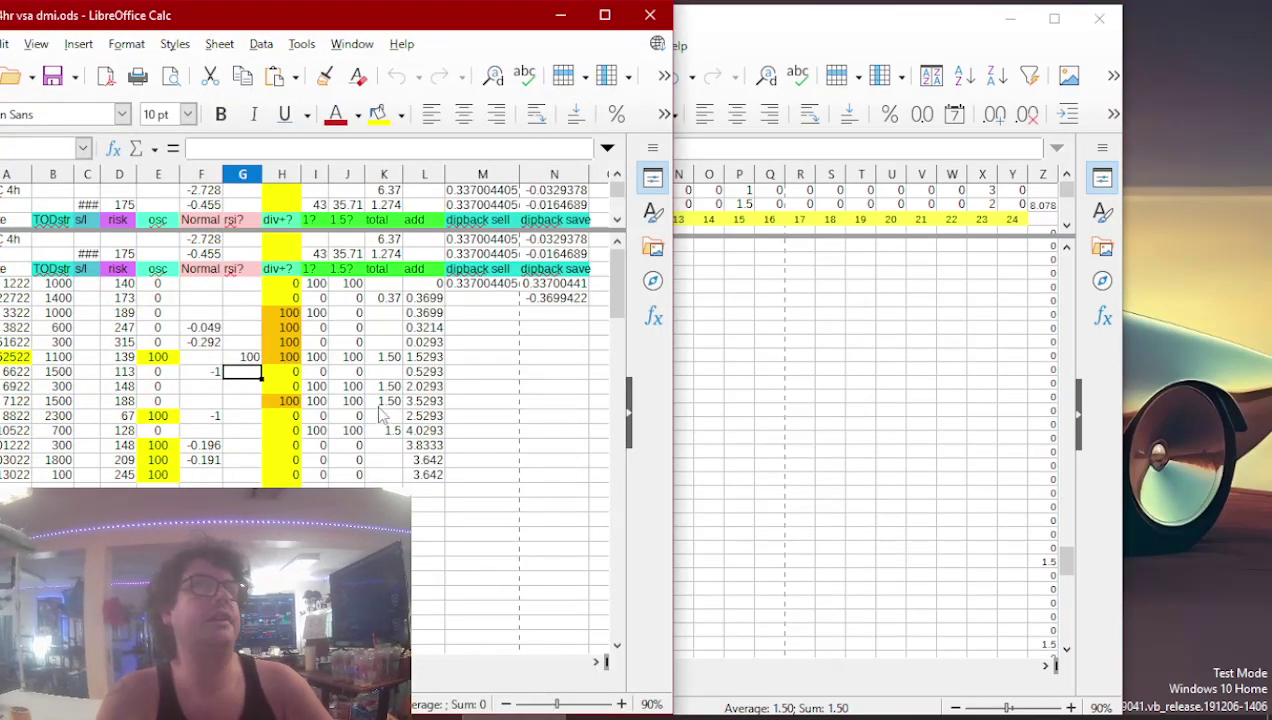
left_click(255, 360)
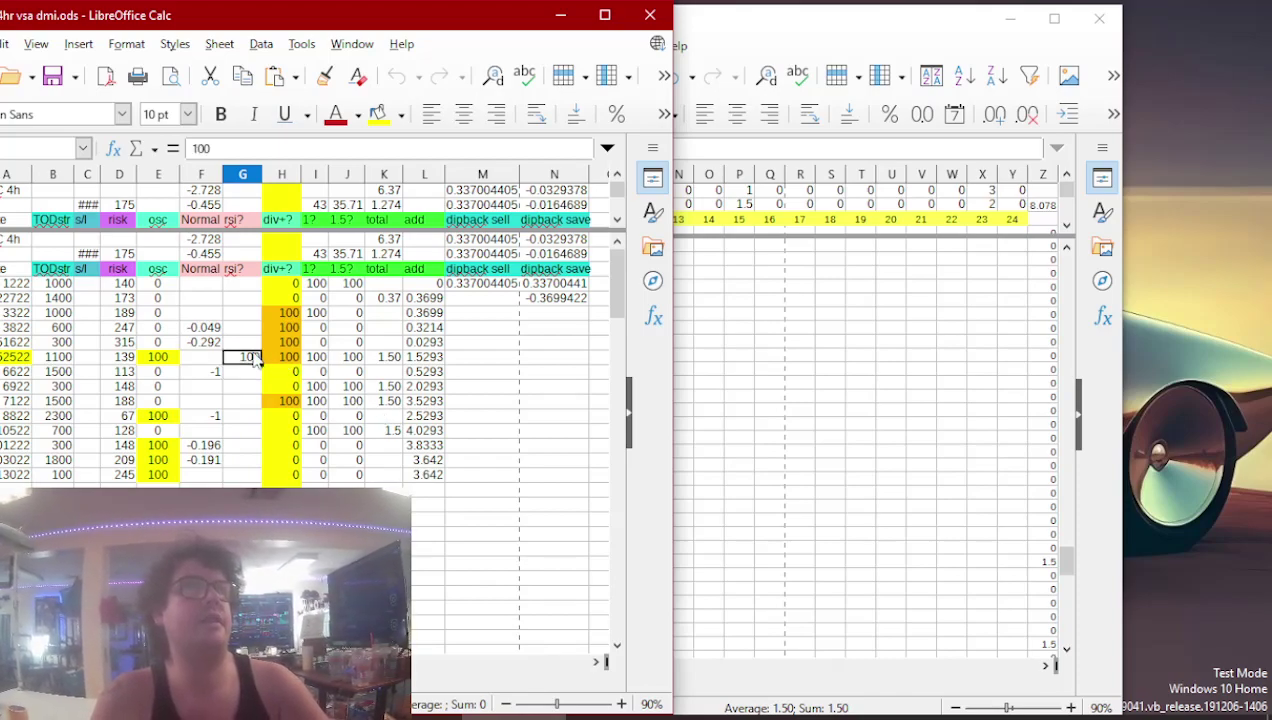
left_click(385, 357)
key("ctrl+c")
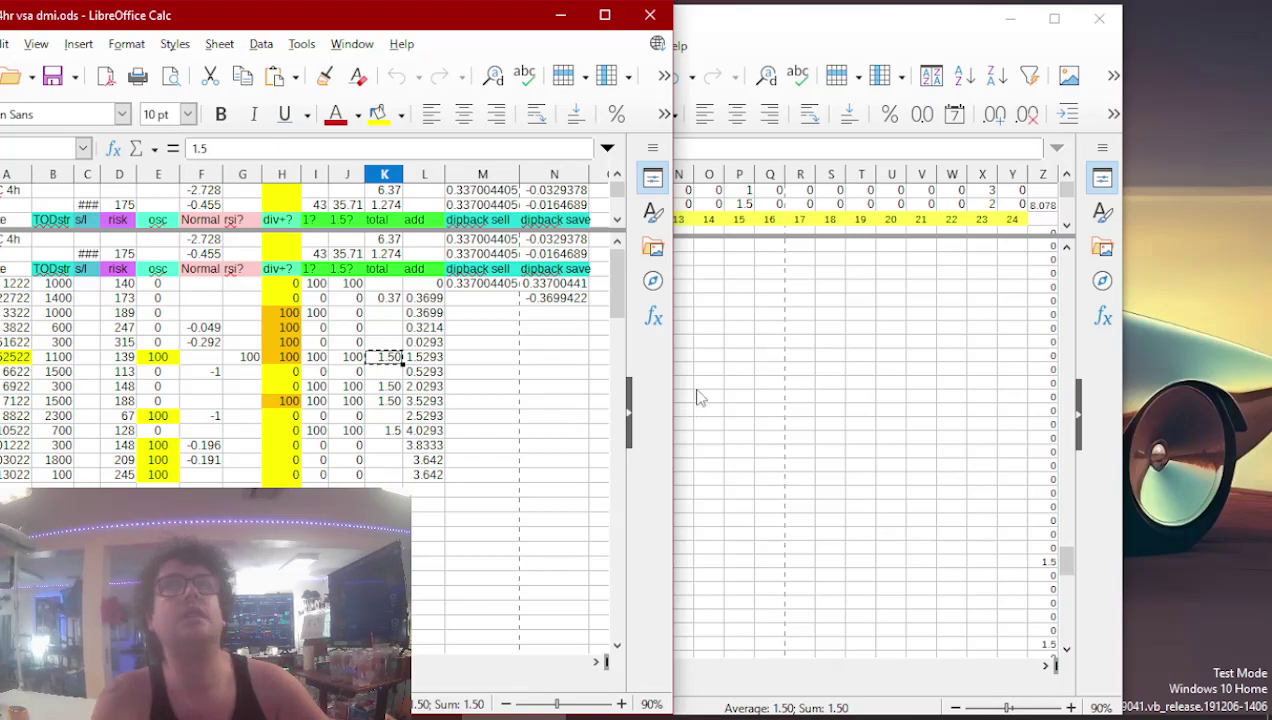
- Paste the copied 1.5 into calendar cell L148, at date 05/25/22 and hour 11, and shade it with the current background colour
left_click(770, 350)
key("Page_Up")
key("Page_Up")
key("Page_Up")
key("Page_Up")
key("Page_Up")
key("Page_Up")
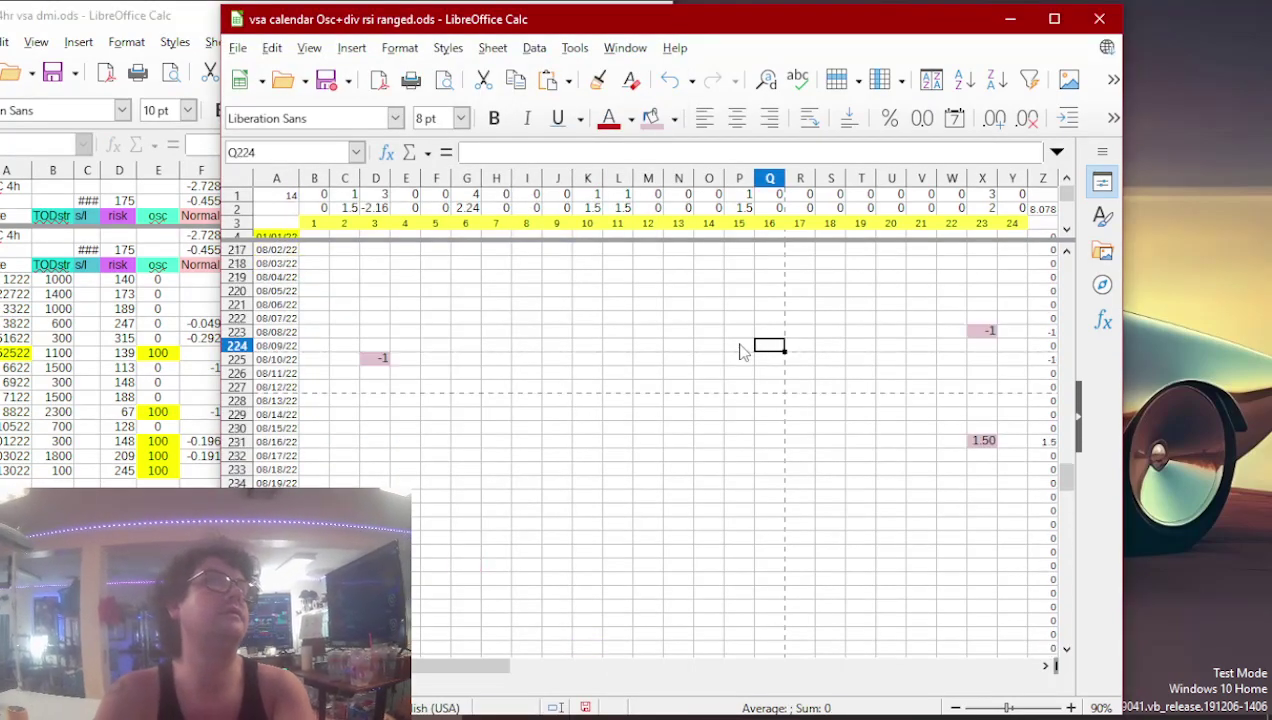
key("Down")
key("Down")
key("Down")
key("Down")
key("Down")
key("Down")
key("Down")
key("Down")
key("Down")
key("Down")
key("Down")
key("Down")
key("Down")
key("Down")
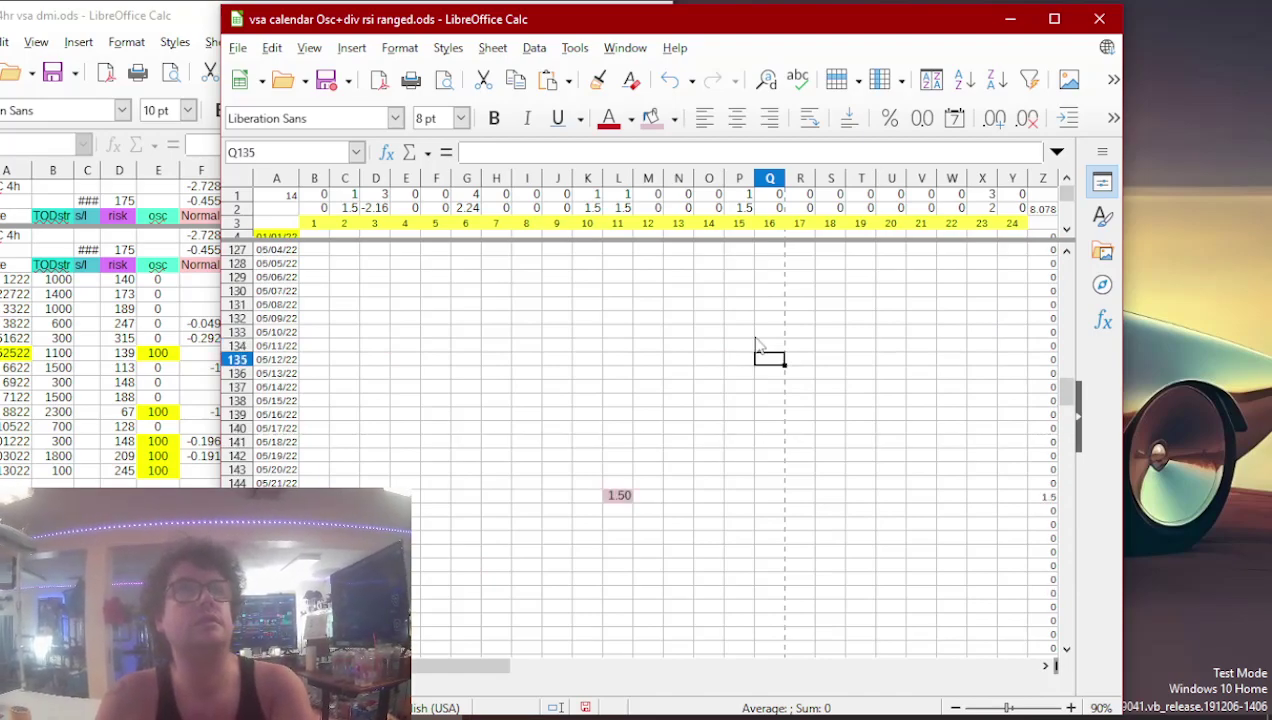
key("Left")
key("Left")
key("Left")
key("Left")
key("Left")
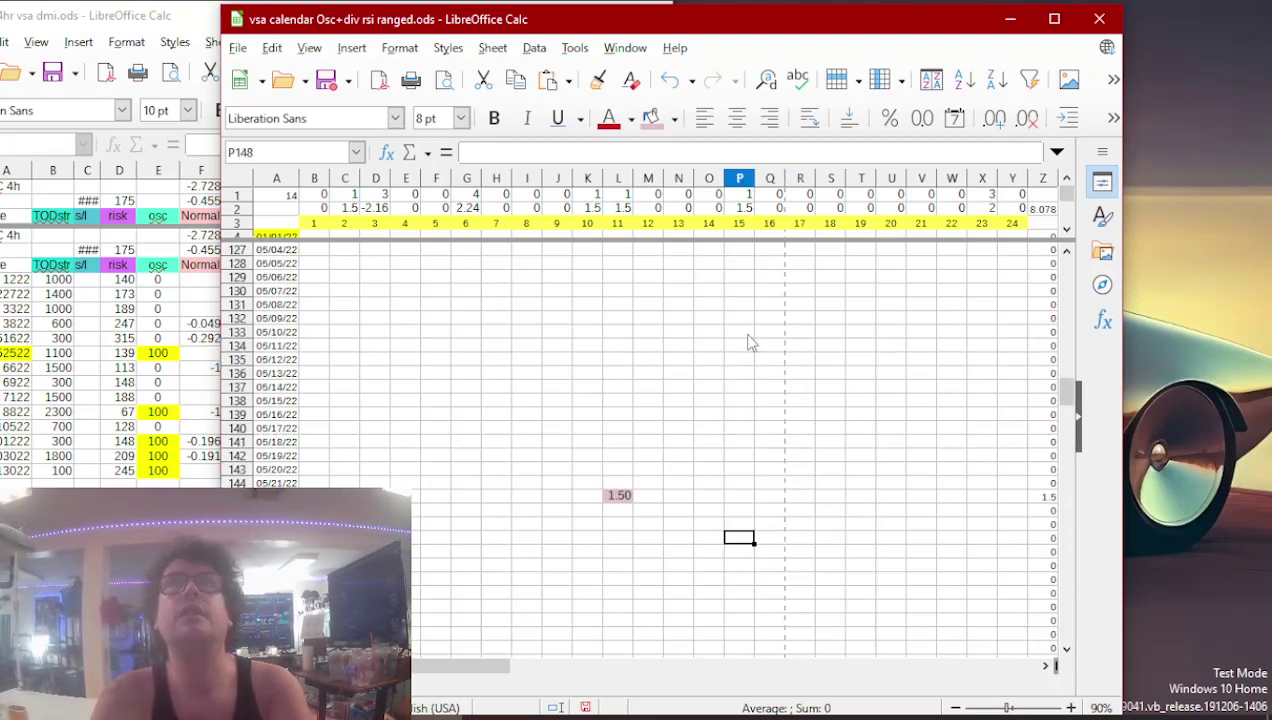
key("ctrl+v")
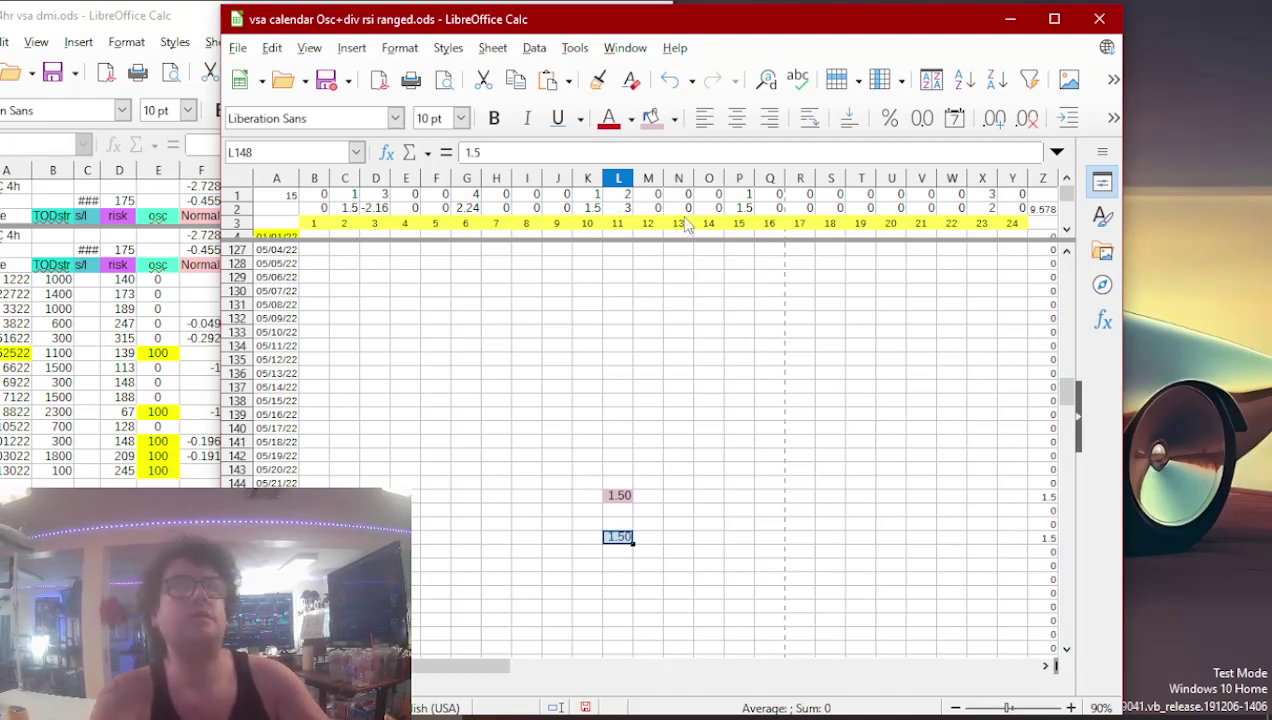
left_click(649, 119)
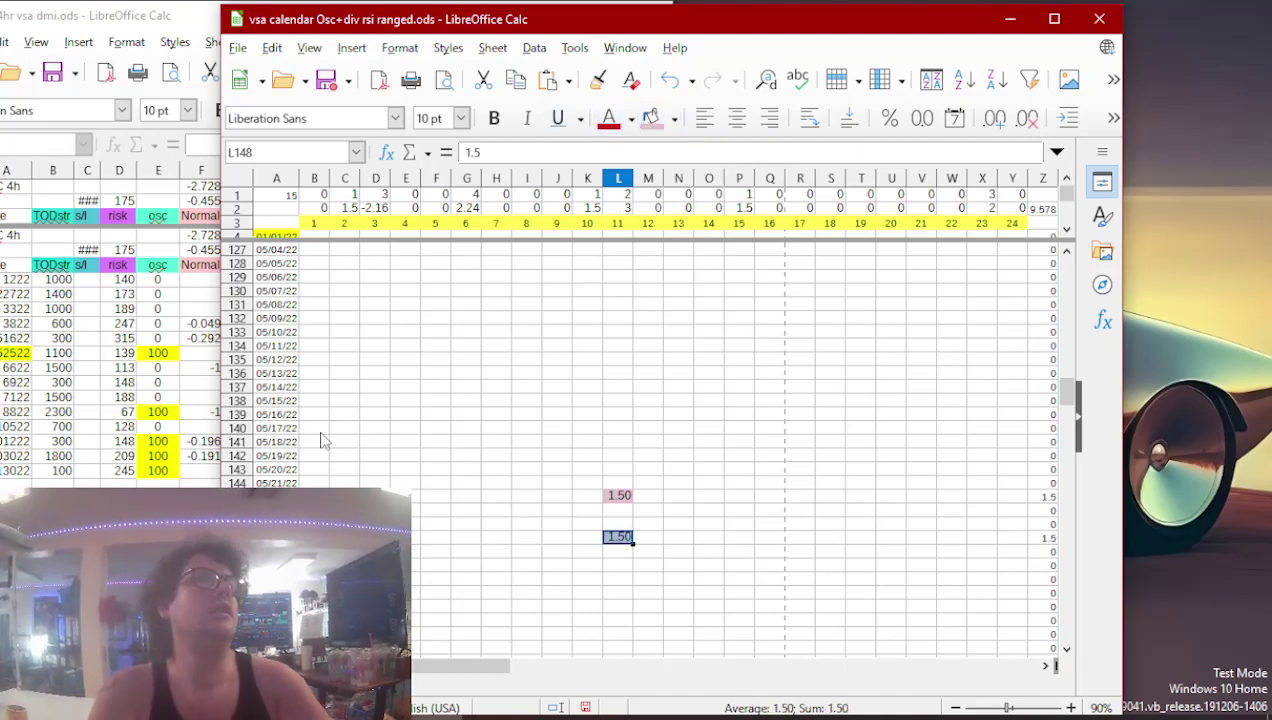
- Close the finished source spreadsheet and copy the last highlighted entry's total, 1.5, from the next coin's 4hr vsa dmi spreadsheet
left_click(118, 503)
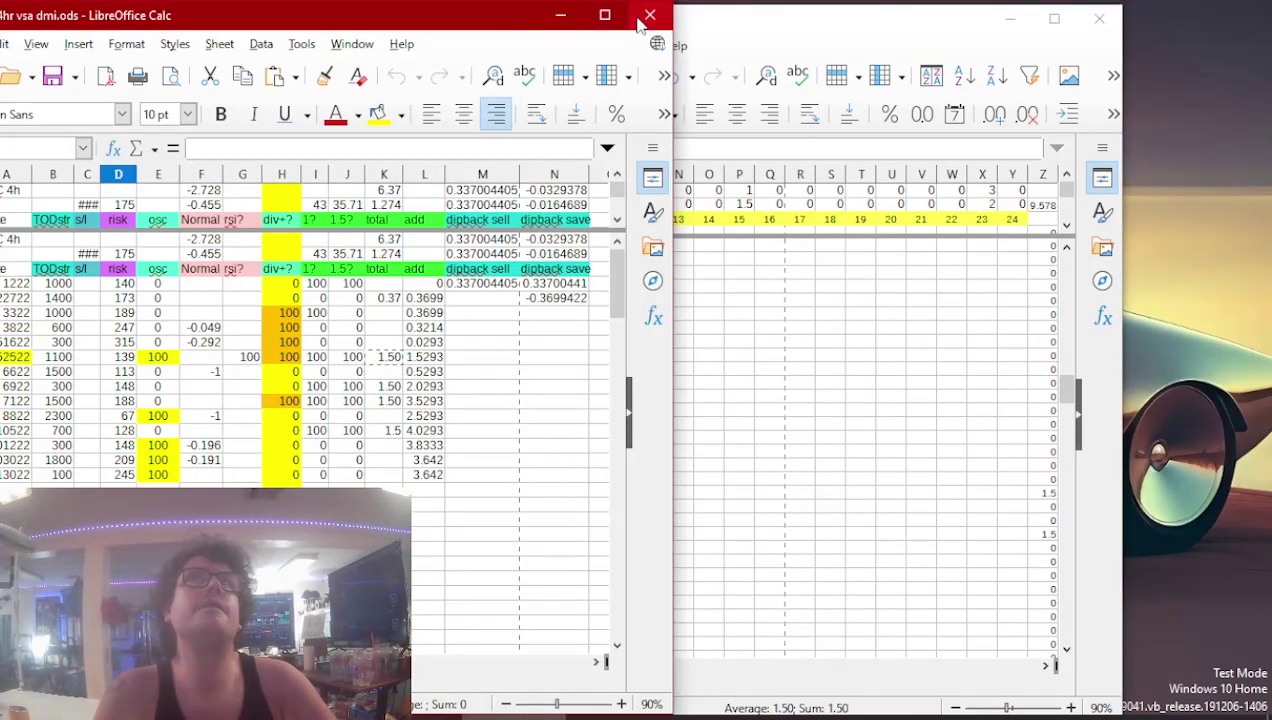
left_click(646, 16)
left_click(544, 714)
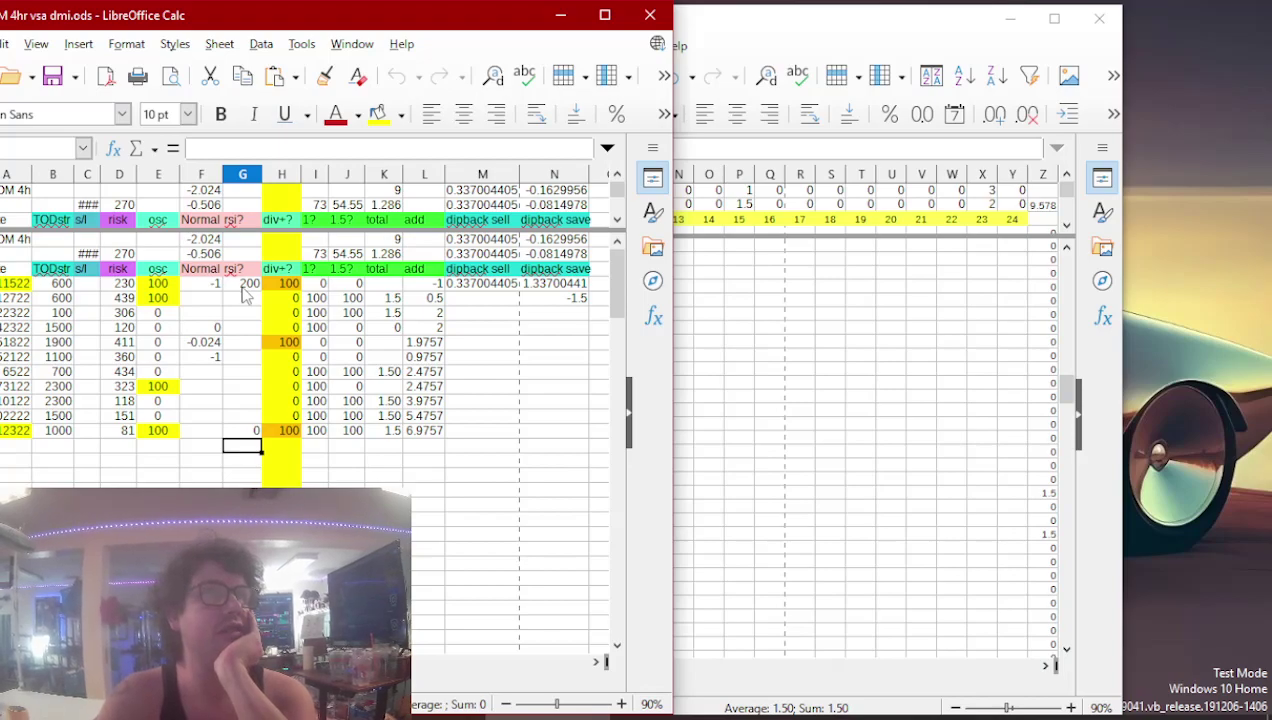
key("Up")
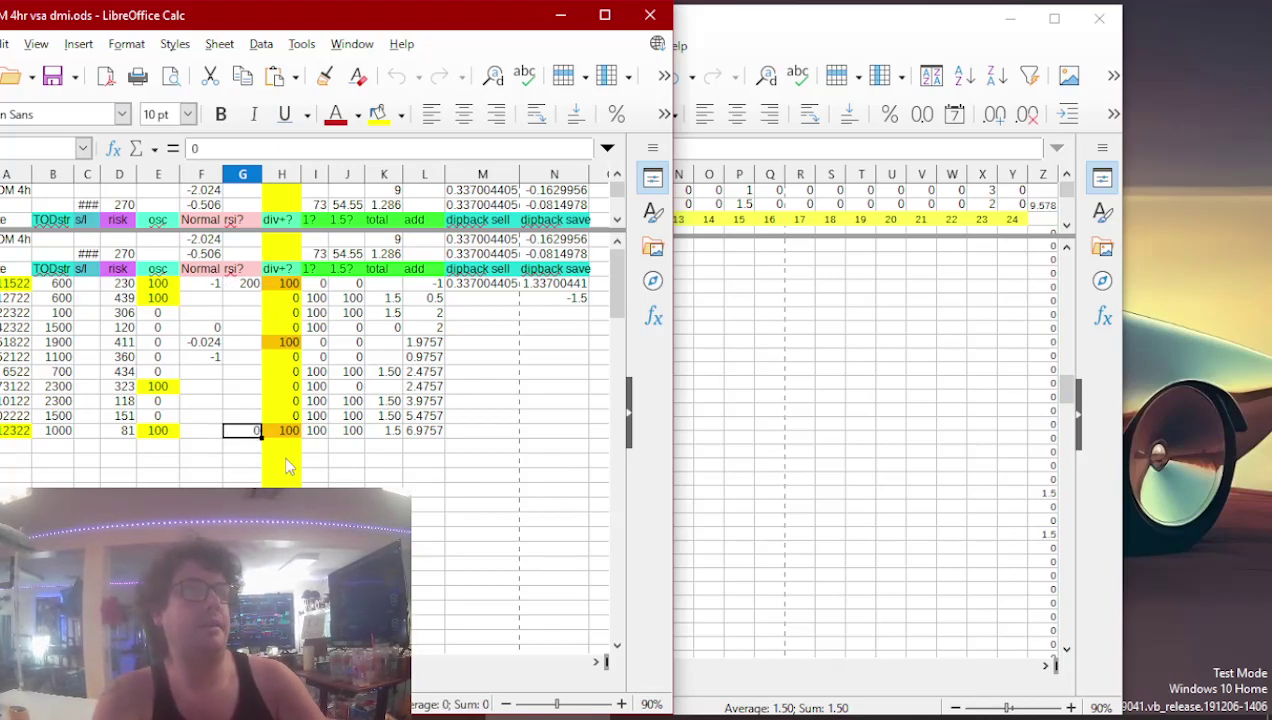
left_click(393, 432)
key("ctrl+c")
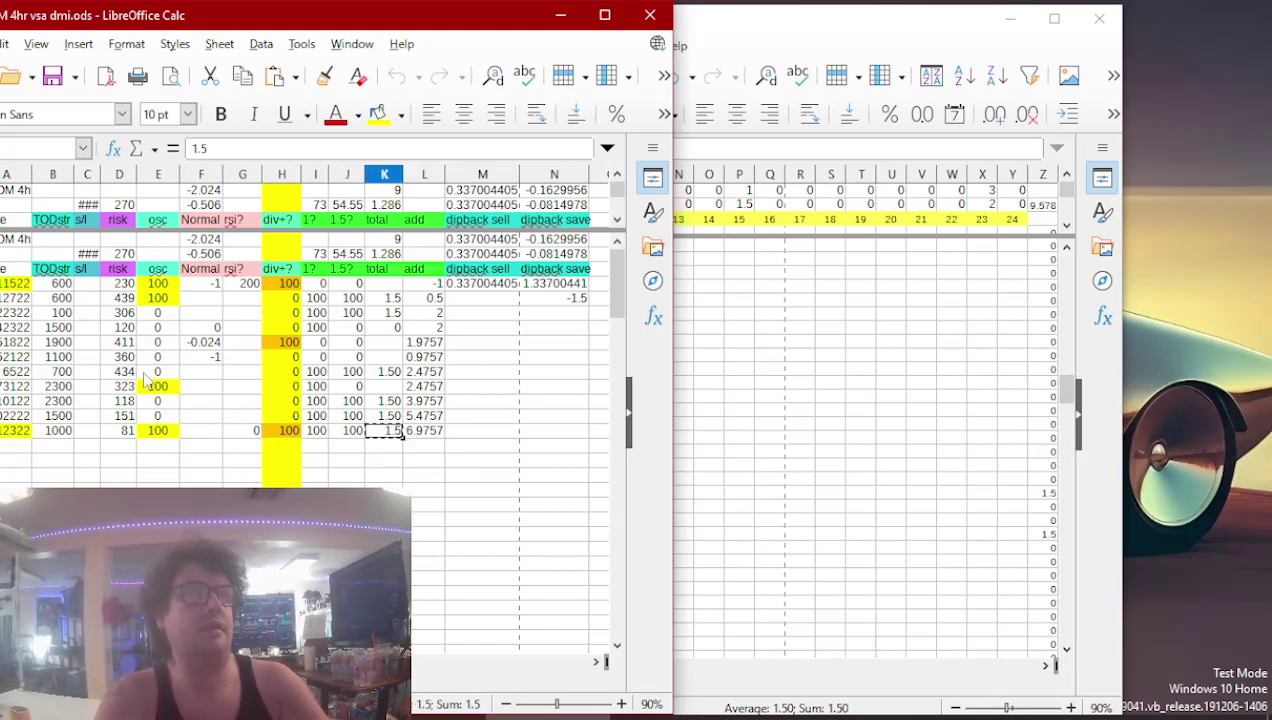
- Fill in the missing calendar dates in column A by extending the series from 11/29/22 in A336 down to A347
key("Page_Down")
key("Page_Down")
key("Page_Down")
key("Page_Down")
key("Page_Down")
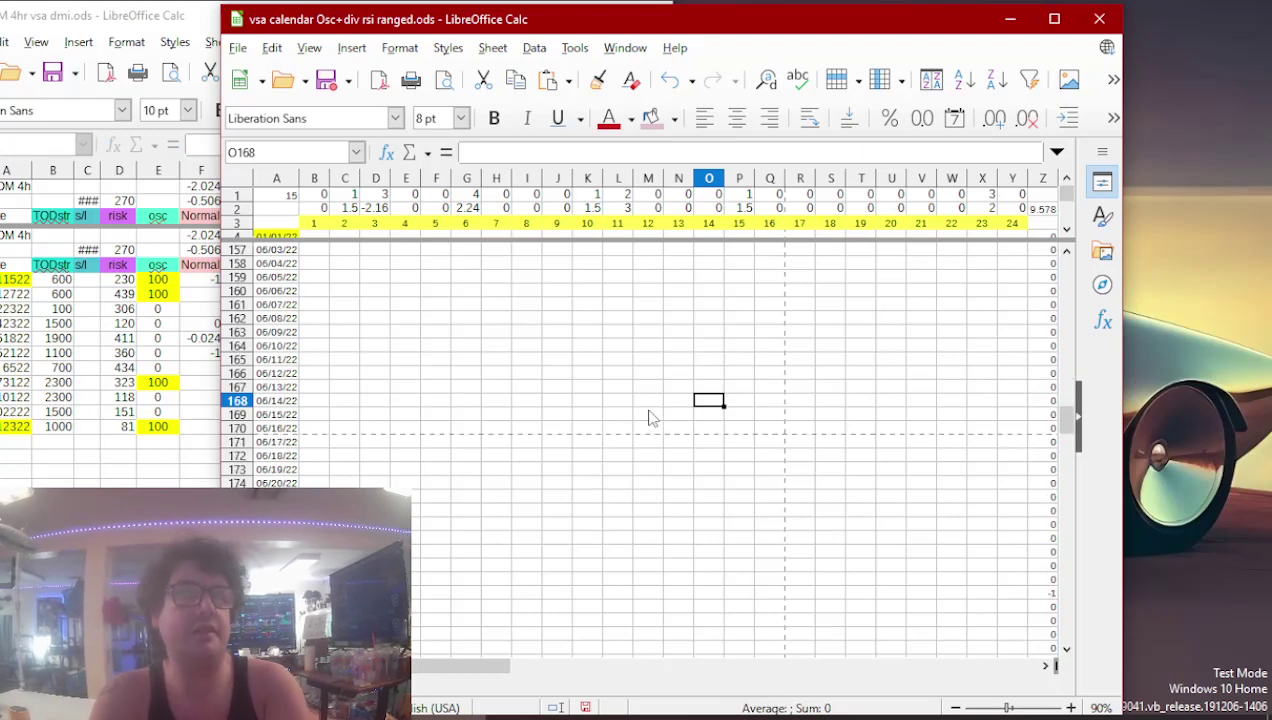
key("Page_Down")
key("Page_Down")
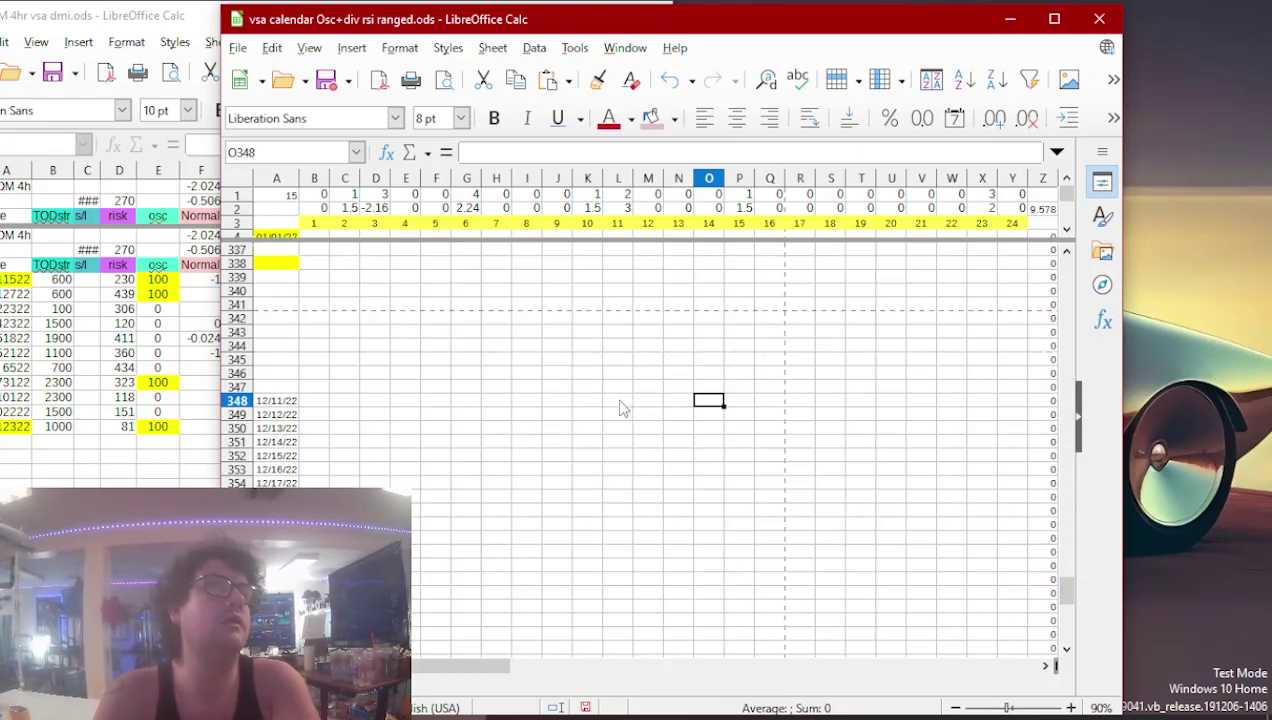
key("Up")
scroll(340, 418, "up", 5)
scroll(338, 427, "down", 2)
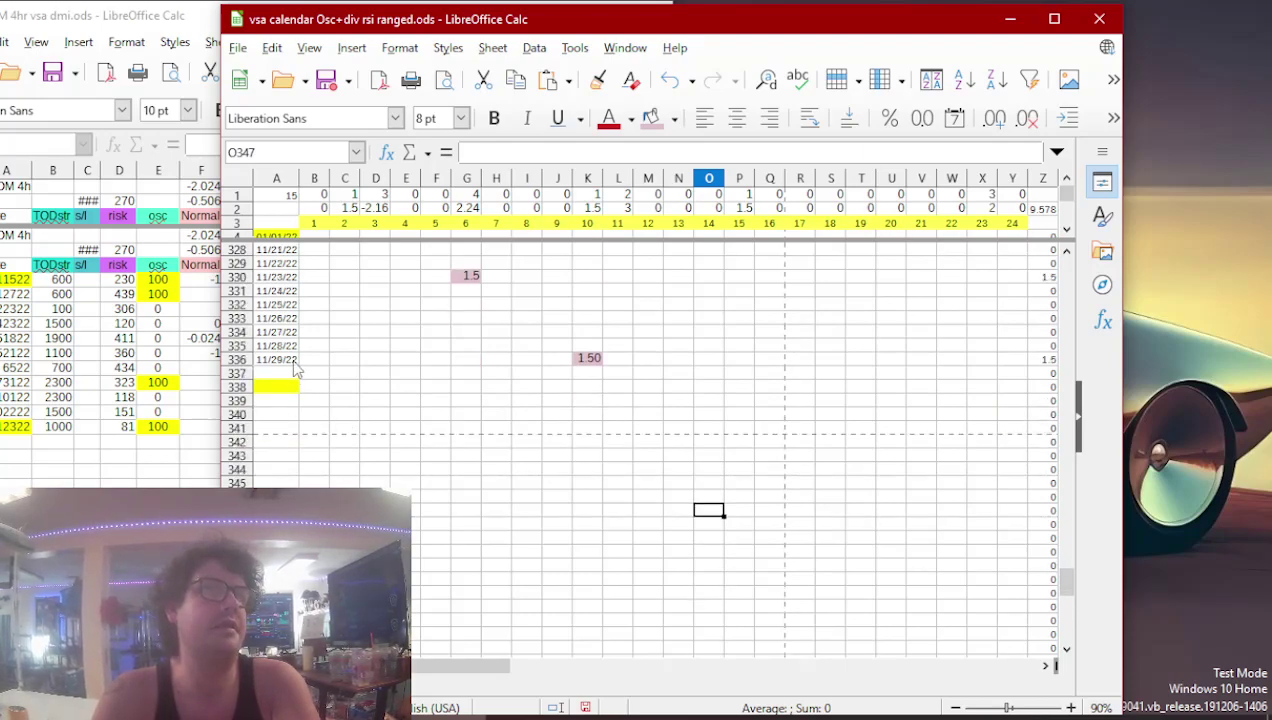
left_click(292, 361)
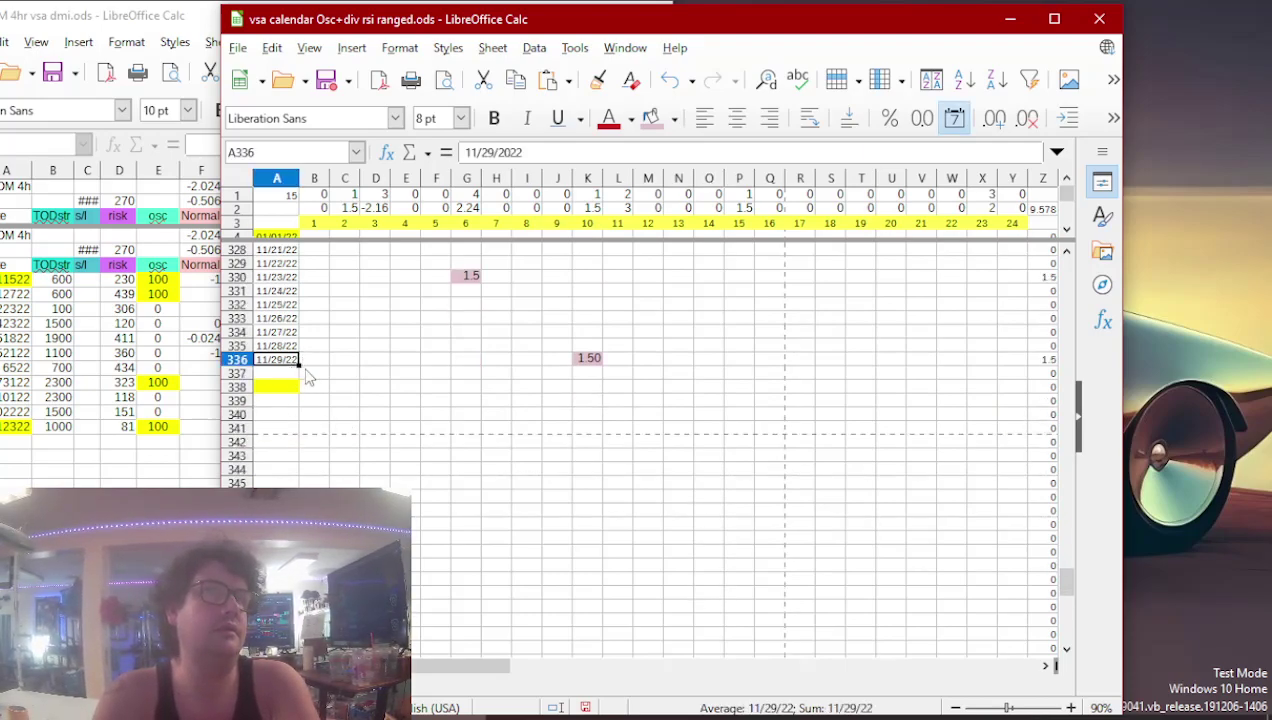
left_click_drag(299, 365, 288, 486)
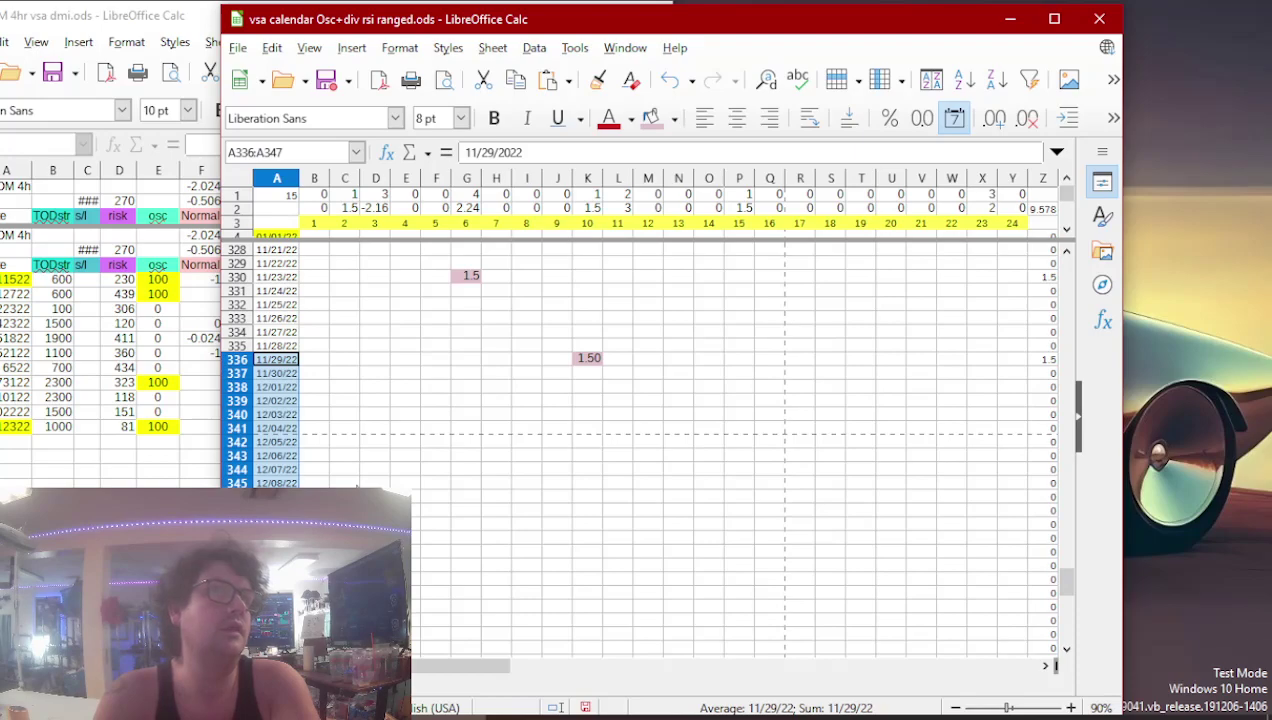
- Paste the copied 1.5 into calendar cell K340, at date 12/03/22 and hour 10, and shade it with the current background colour
left_click(356, 419)
key("Right")
key("Right")
key("Right")
key("Right")
key("Right")
key("Right")
key("Right")
key("Right")
key("Right")
key("Right")
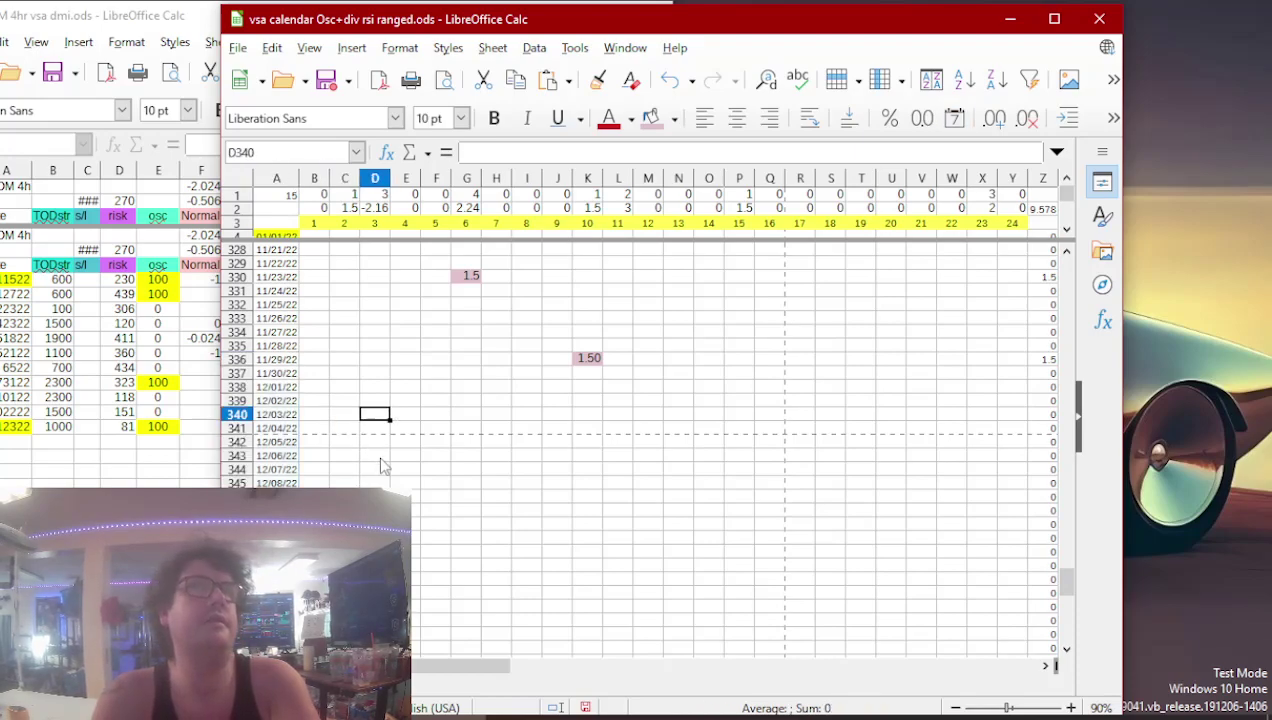
key("Left")
key("Left")
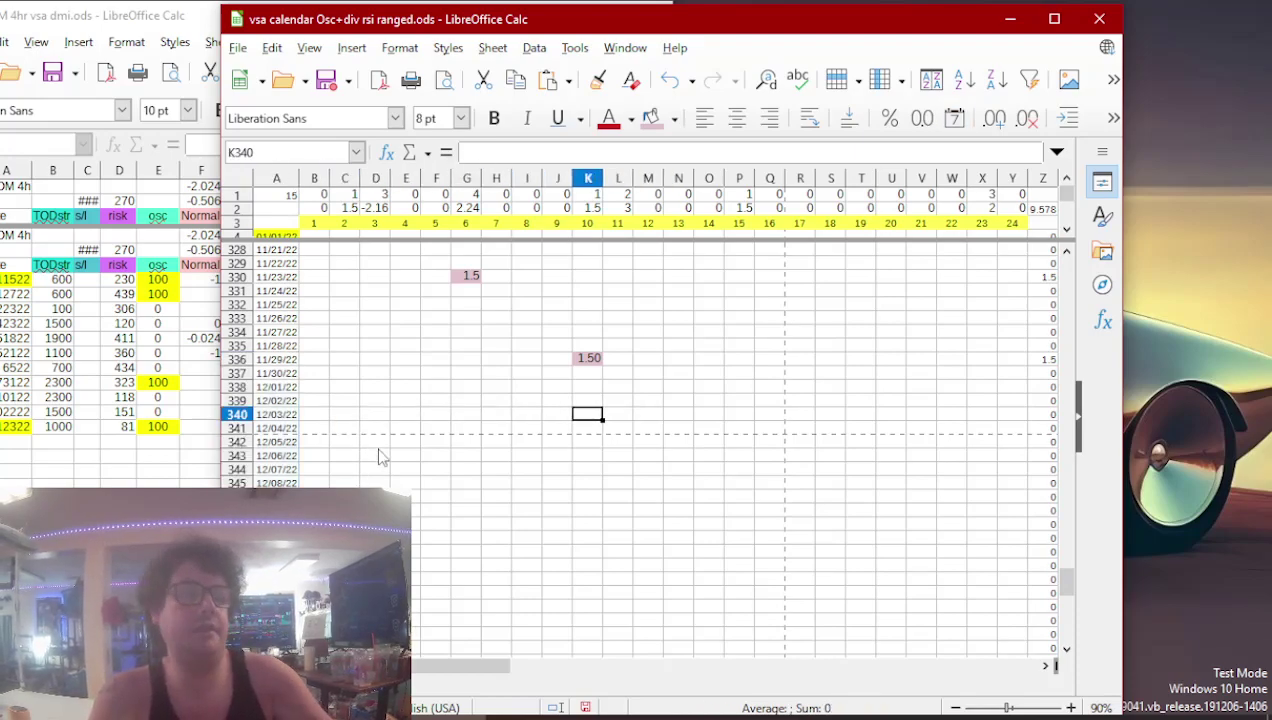
key("ctrl+v")
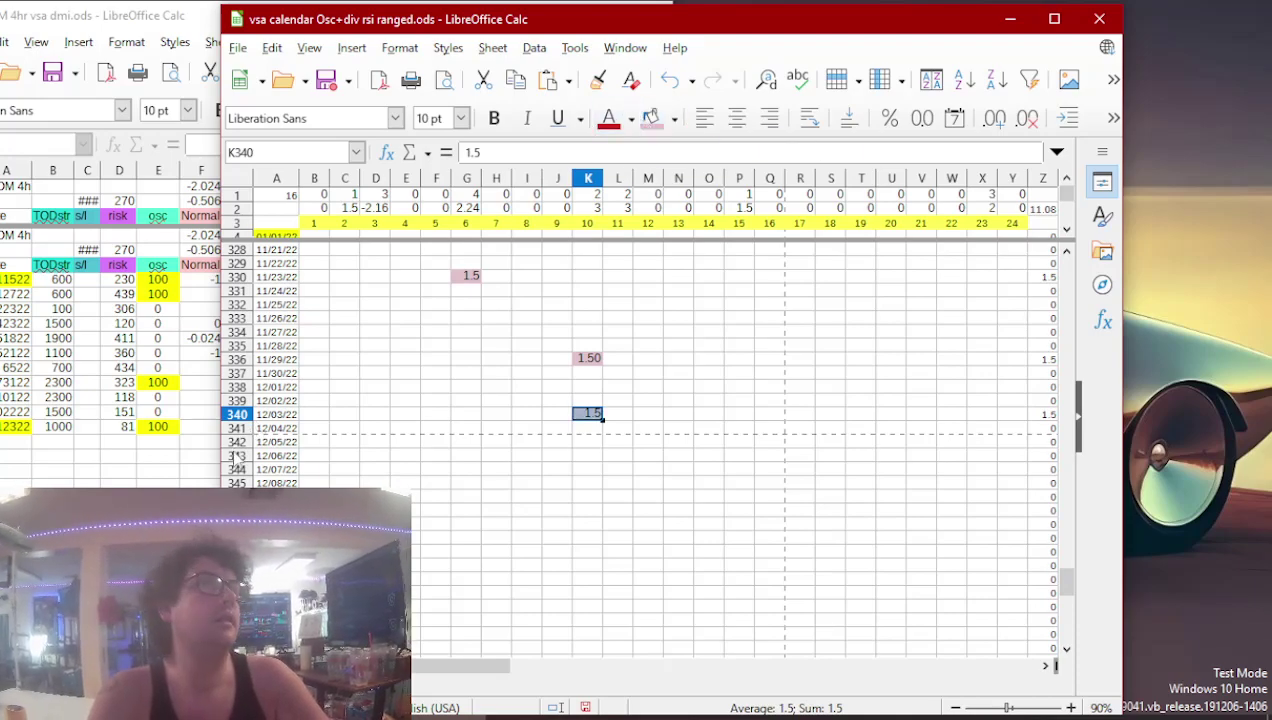
- Close the finished source spreadsheet and copy the 92522 entry's total, 1.5, from the next coin's 4hr vsa dmi spreadsheet
left_click(201, 473)
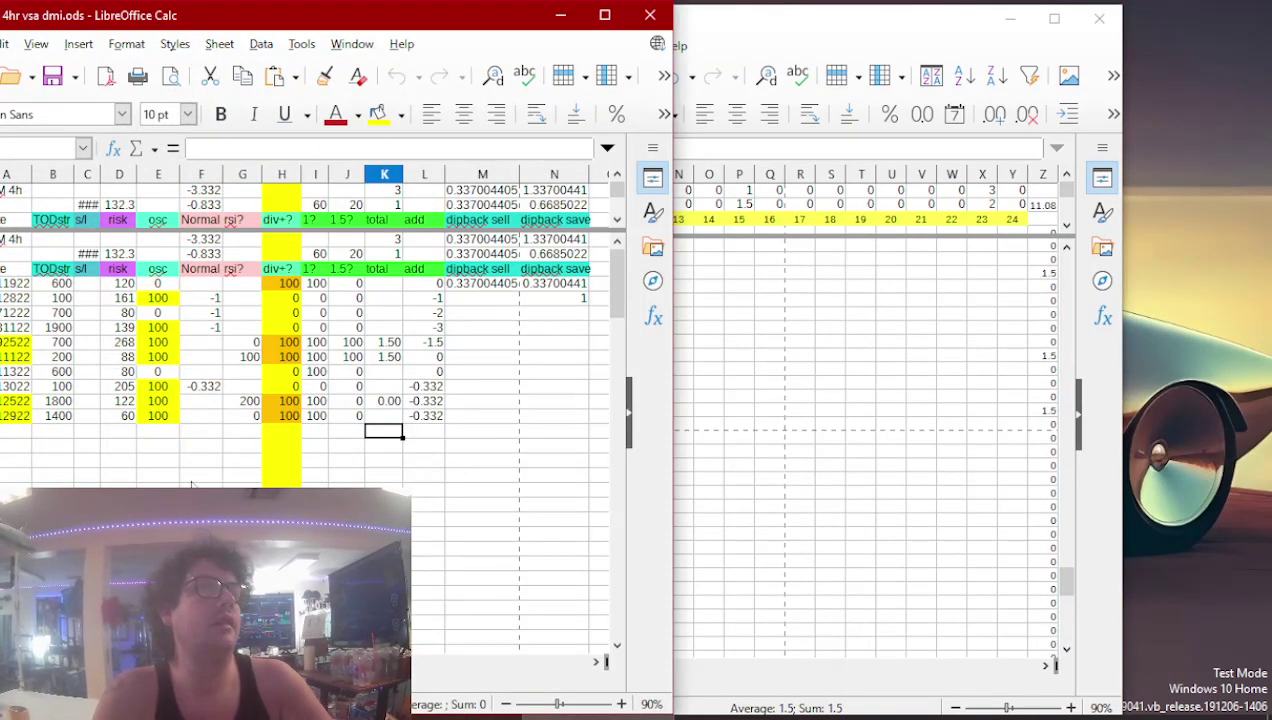
left_click(371, 344)
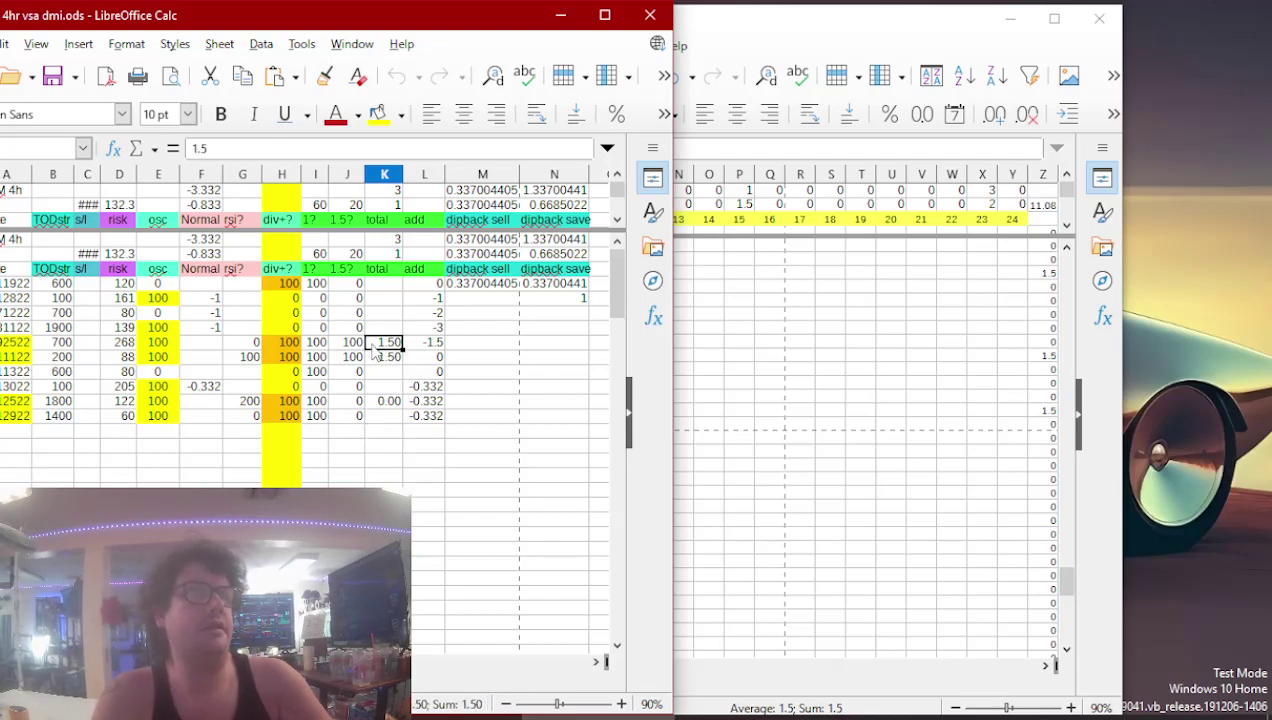
- Paste the copied 1.5 into calendar cell H271, at date 09/25/22 and hour 7, and shade it with the current background colour
left_click(745, 472)
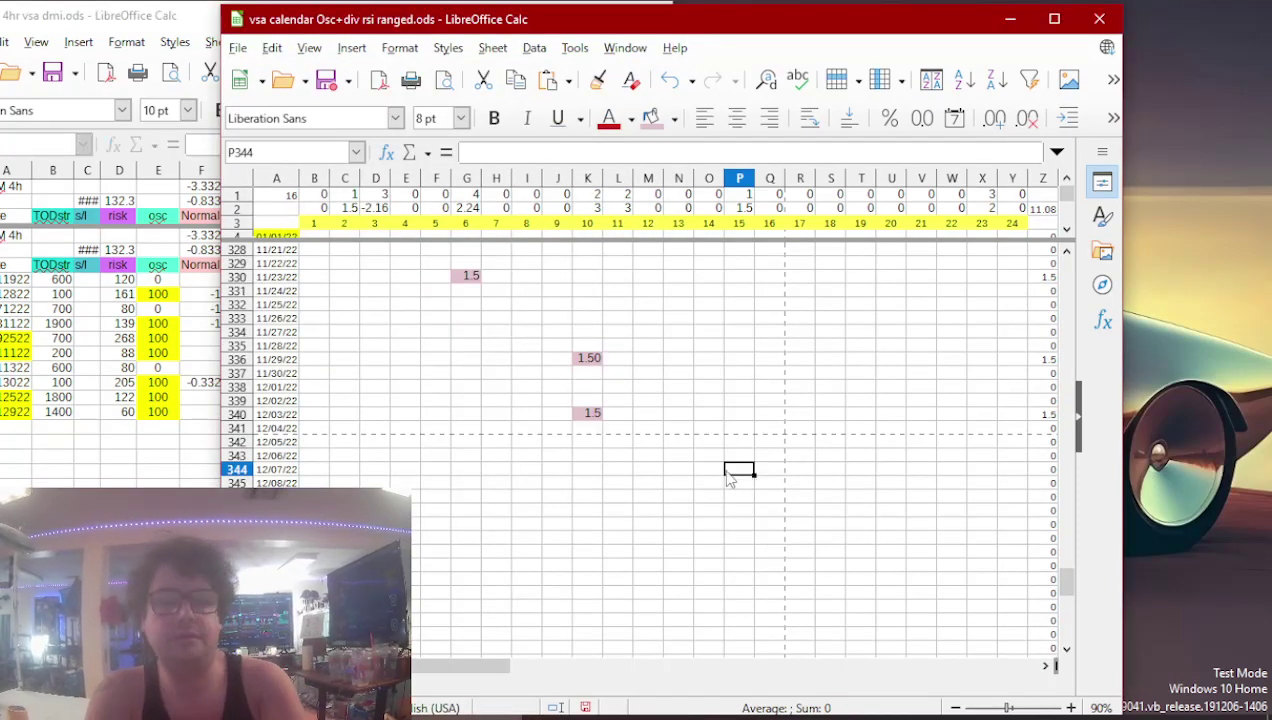
key("Page_Up")
key("Page_Up")
key("Down")
key("Down")
key("Down")
key("Down")
key("Down")
key("Down")
key("Down")
key("Down")
key("Down")
key("Down")
key("Down")
key("Down")
key("Down")
key("Down")
key("Down")
key("Down")
key("Down")
key("Left")
key("Left")
key("Left")
key("Left")
key("Left")
key("Left")
key("Left")
key("Left")
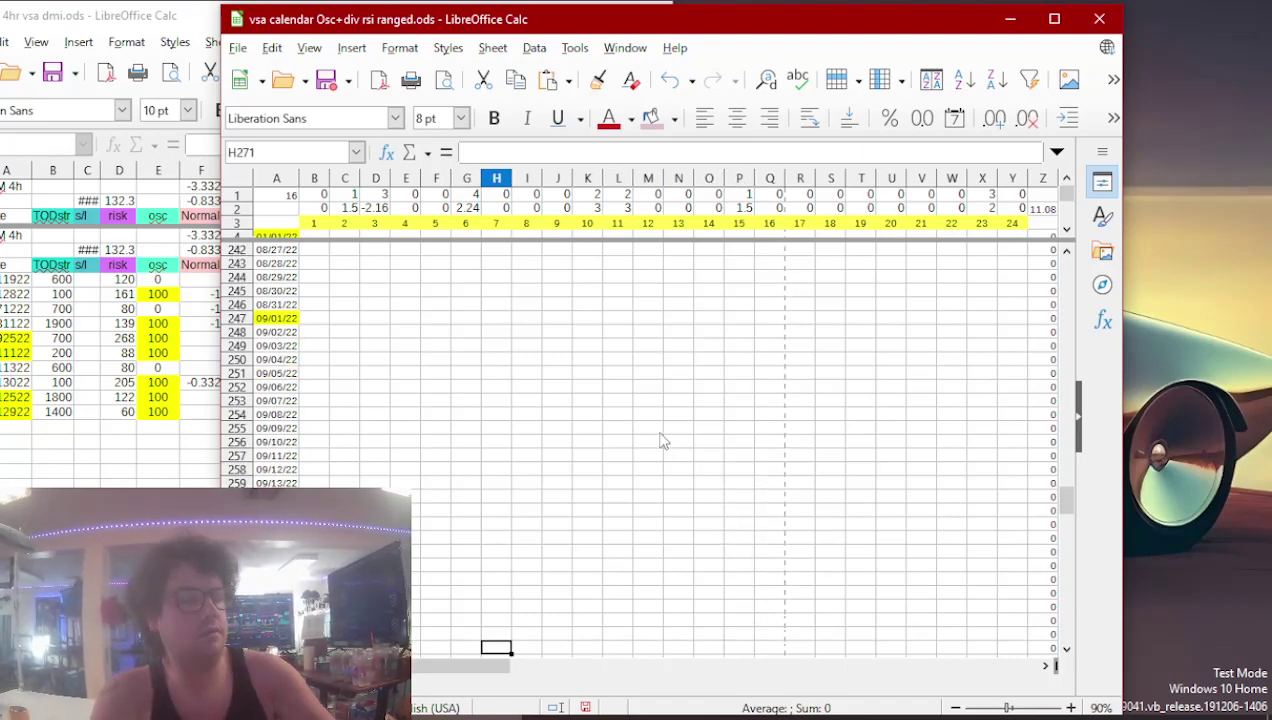
key("ctrl+v")
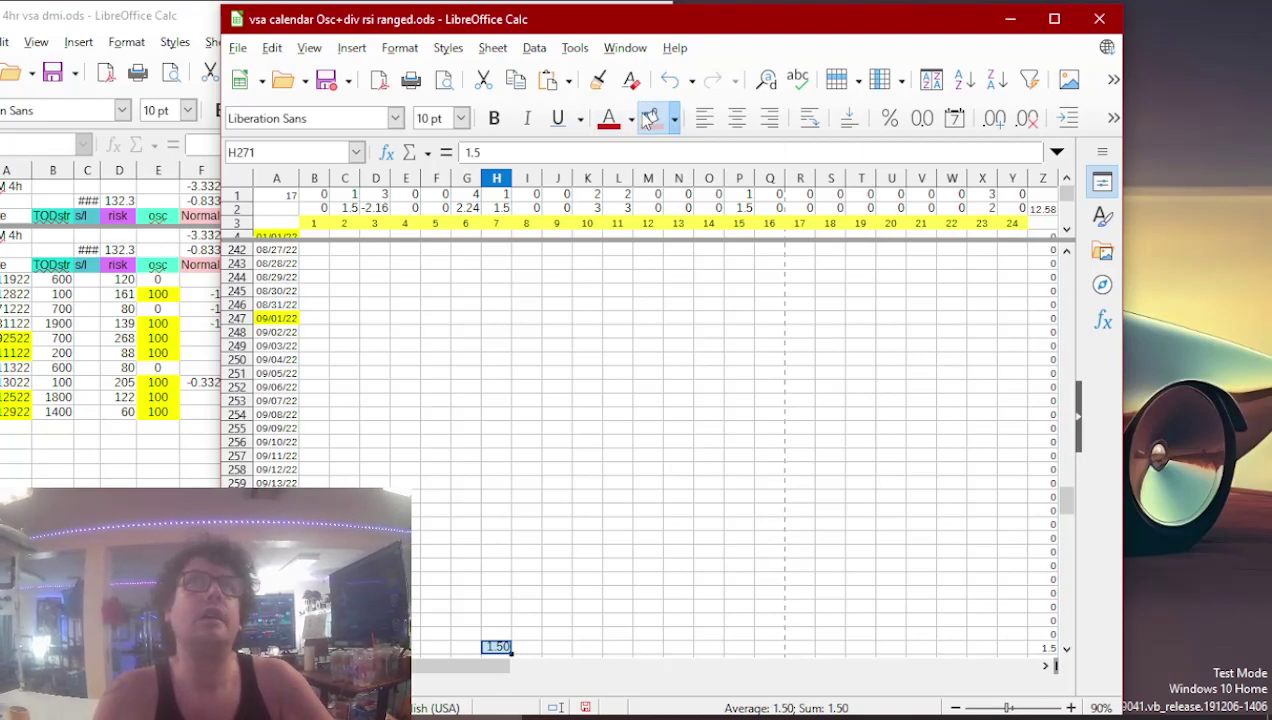
- Copy the total of 1.5 from the highlighted entry at time 200 in the same 4hr vsa dmi spreadsheet
left_click(179, 484)
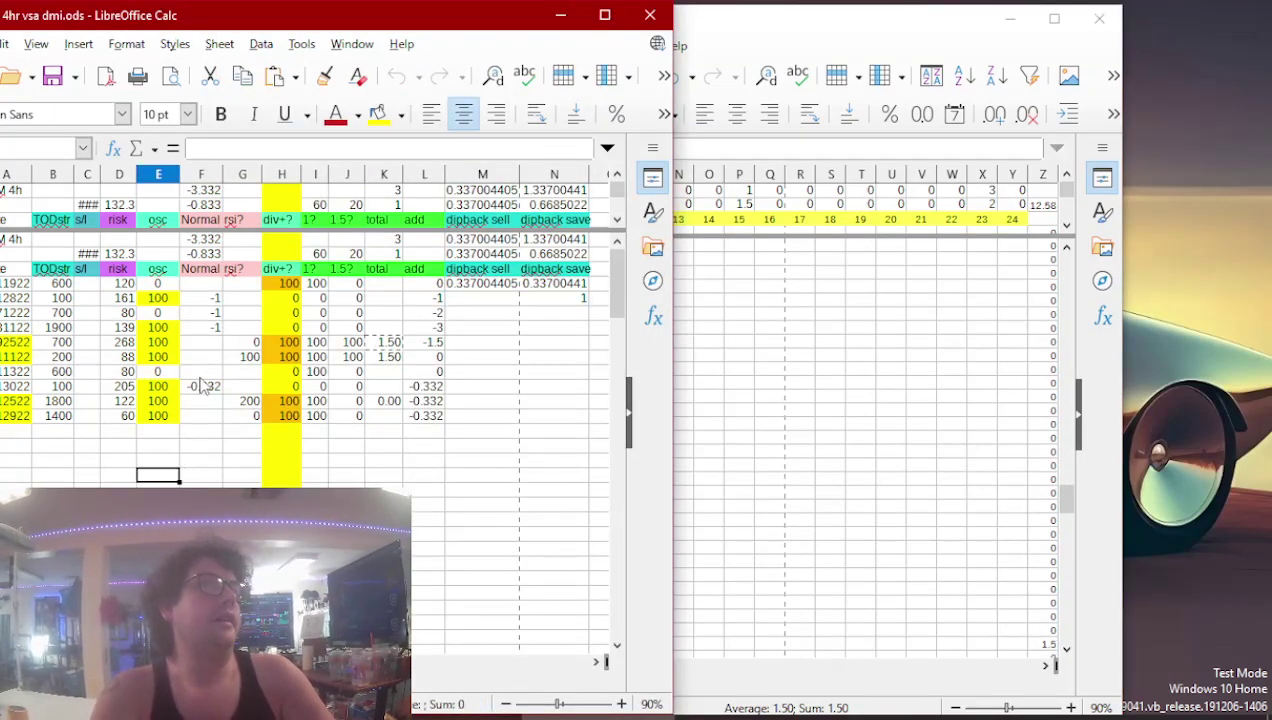
left_click(380, 358)
key("ctrl+c")
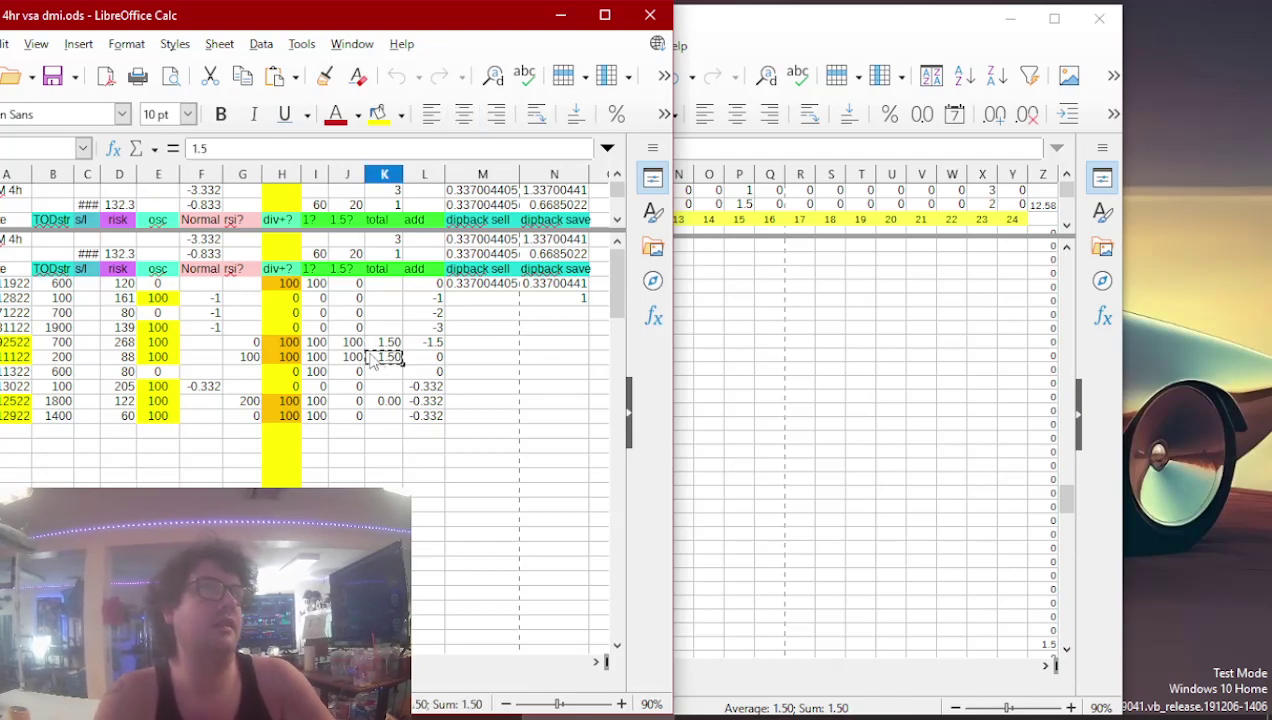
- Paste the copied 1.5 into calendar cell C308, at date 11/01/22 and hour 2, and shade it with the current background colour
left_click(692, 462)
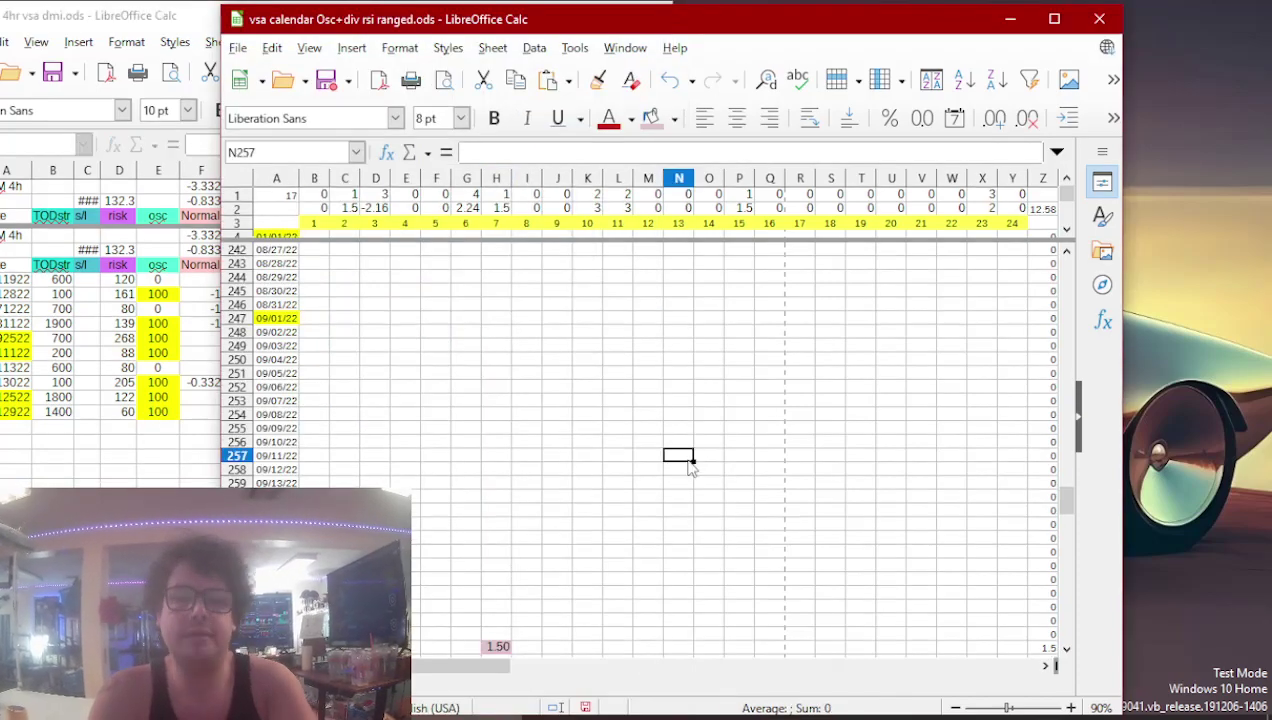
key("Page_Down")
key("Page_Down")
key("Up")
key("Up")
key("Up")
key("Up")
key("Up")
key("Up")
key("Up")
key("Up")
key("Up")
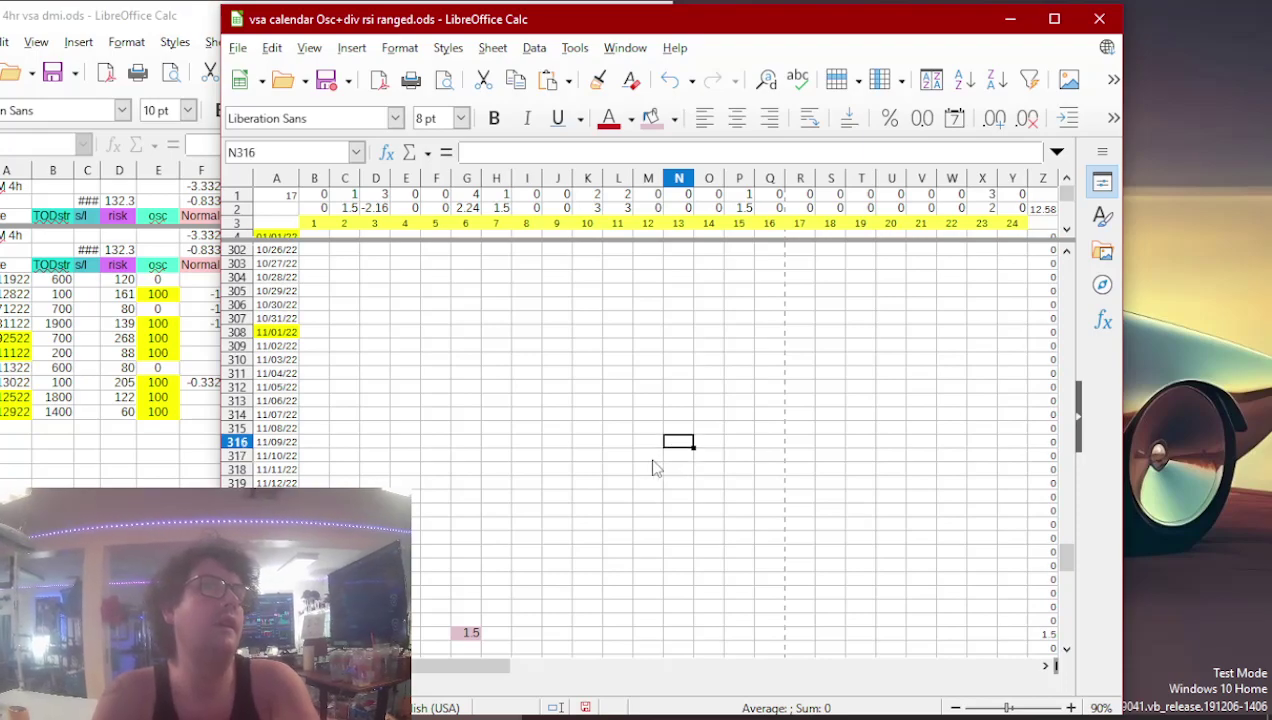
key("Left")
key("Left")
key("Left")
key("Left")
key("Left")
key("Left")
key("Left")
key("Left")
key("Left")
key("Left")
key("Left")
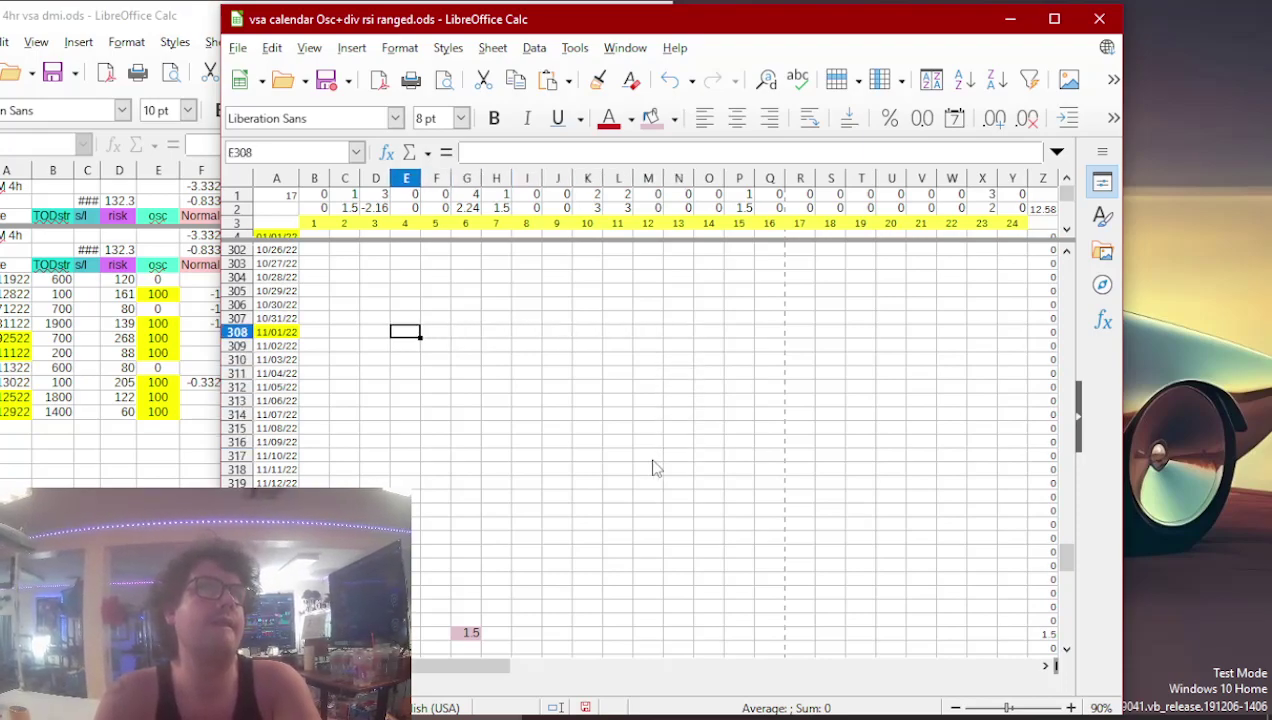
key("ctrl+v")
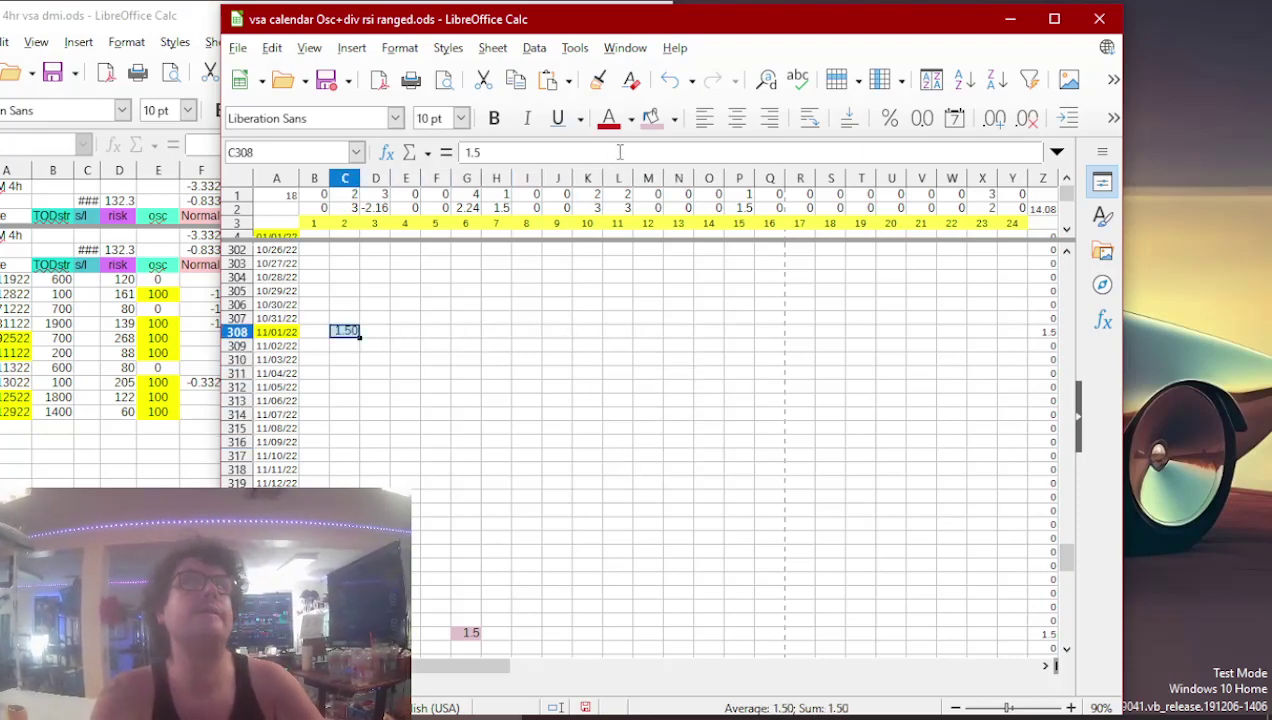
- Close the finished 4hr vsa dmi spreadsheet and return to the calendar
left_click(158, 475)
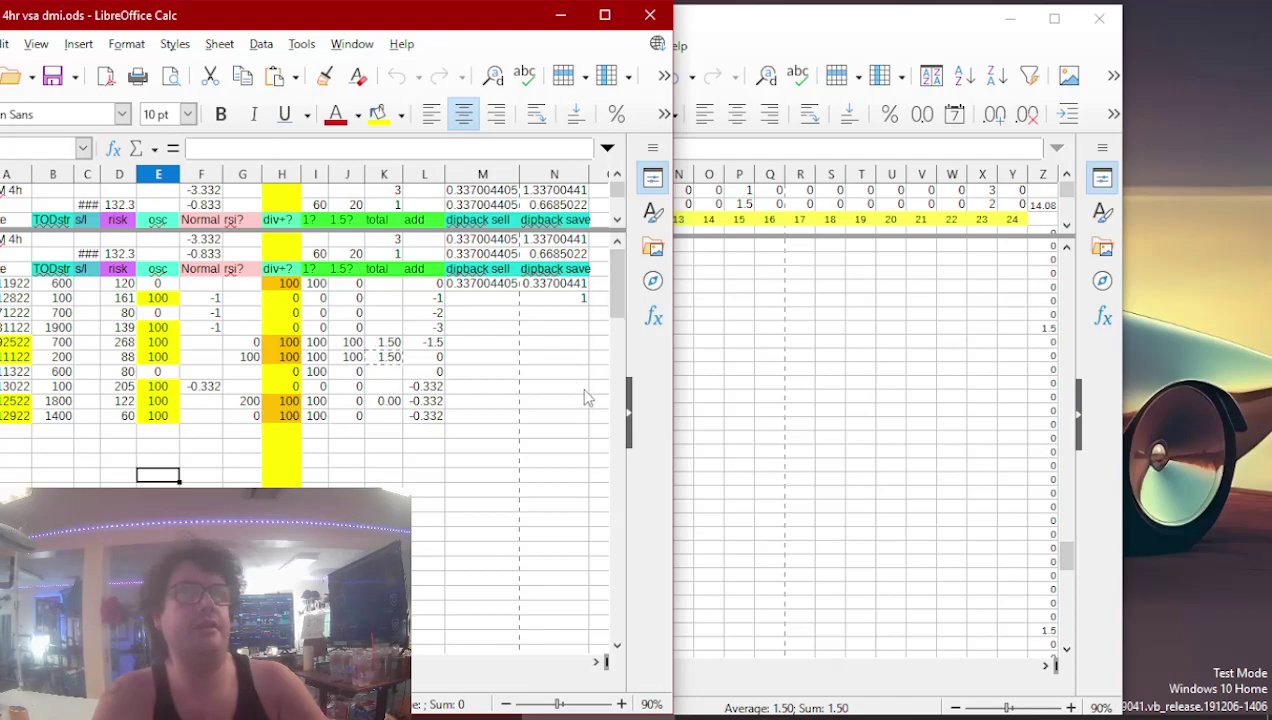
left_click(650, 15)
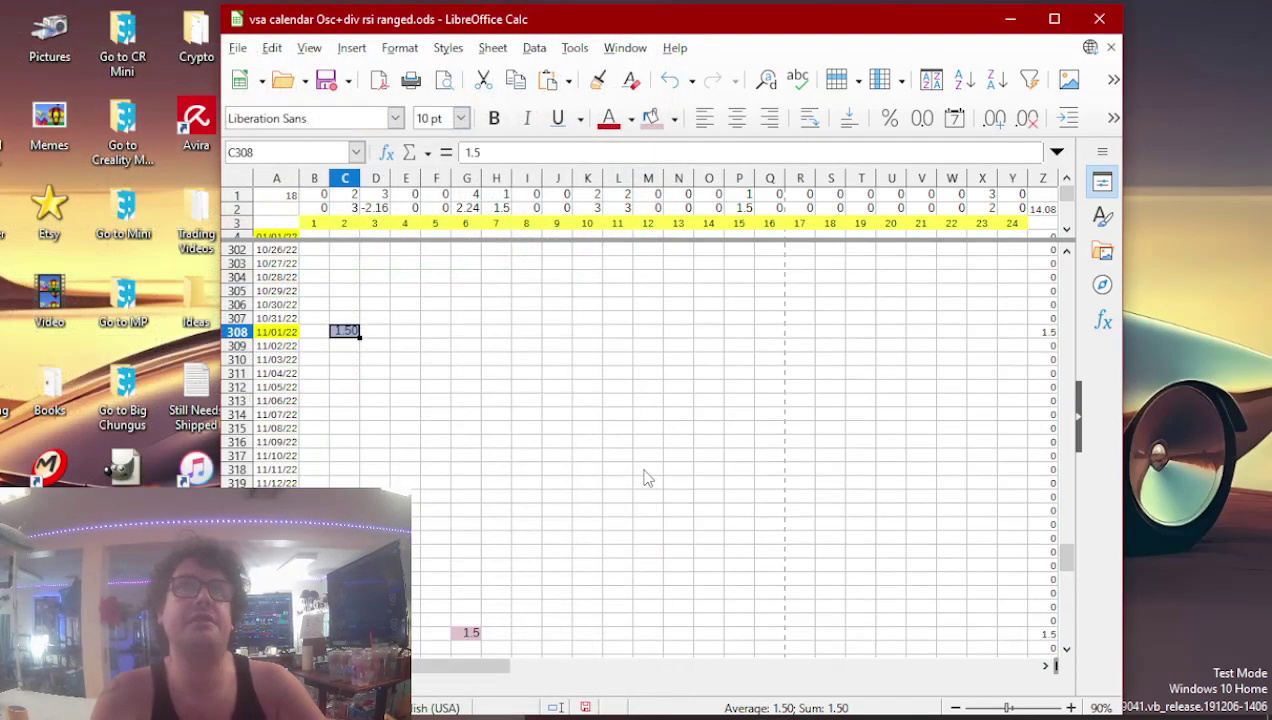
left_click(551, 500)
- Review the results placed in the calendar across the whole year, from January through December
key("Home")
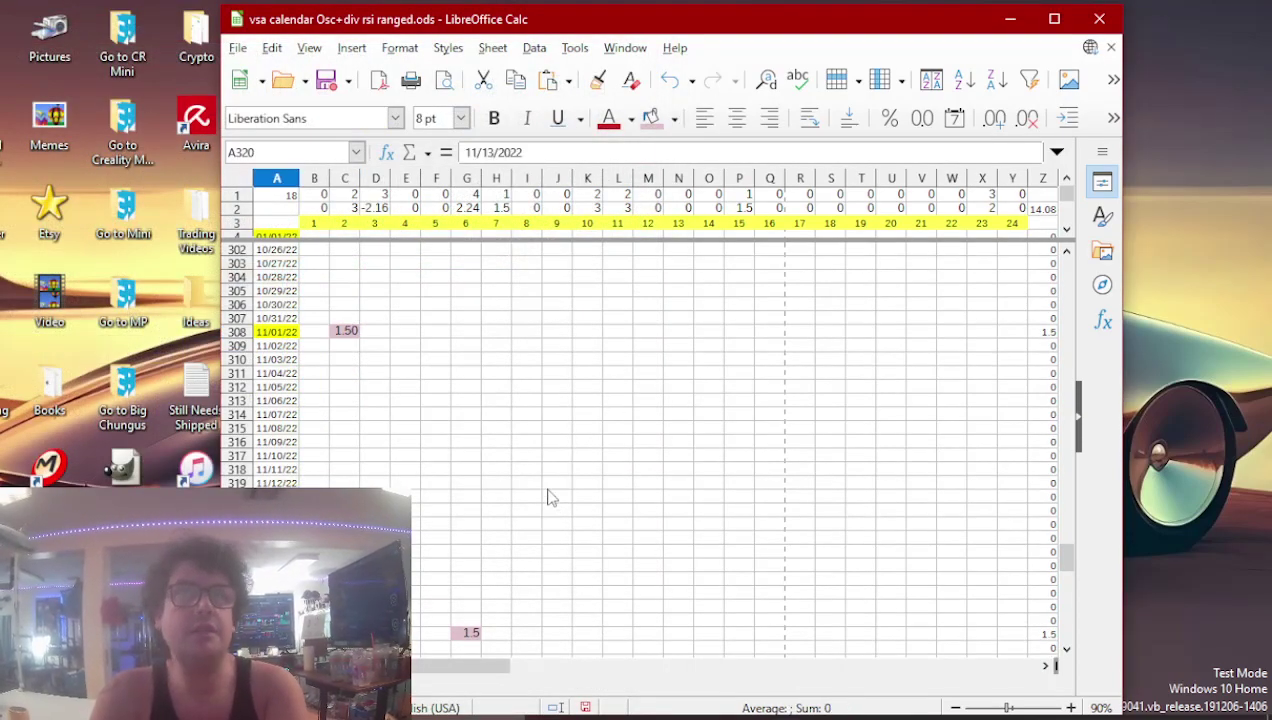
key("Page_Up")
key("Page_Up")
key("Page_Up")
key("Page_Up")
key("Page_Up")
key("Page_Up")
key("Page_Up")
key("Page_Up")
key("Page_Up")
key("Page_Up")
key("Page_Up")
key("Page_Down")
key("Page_Down")
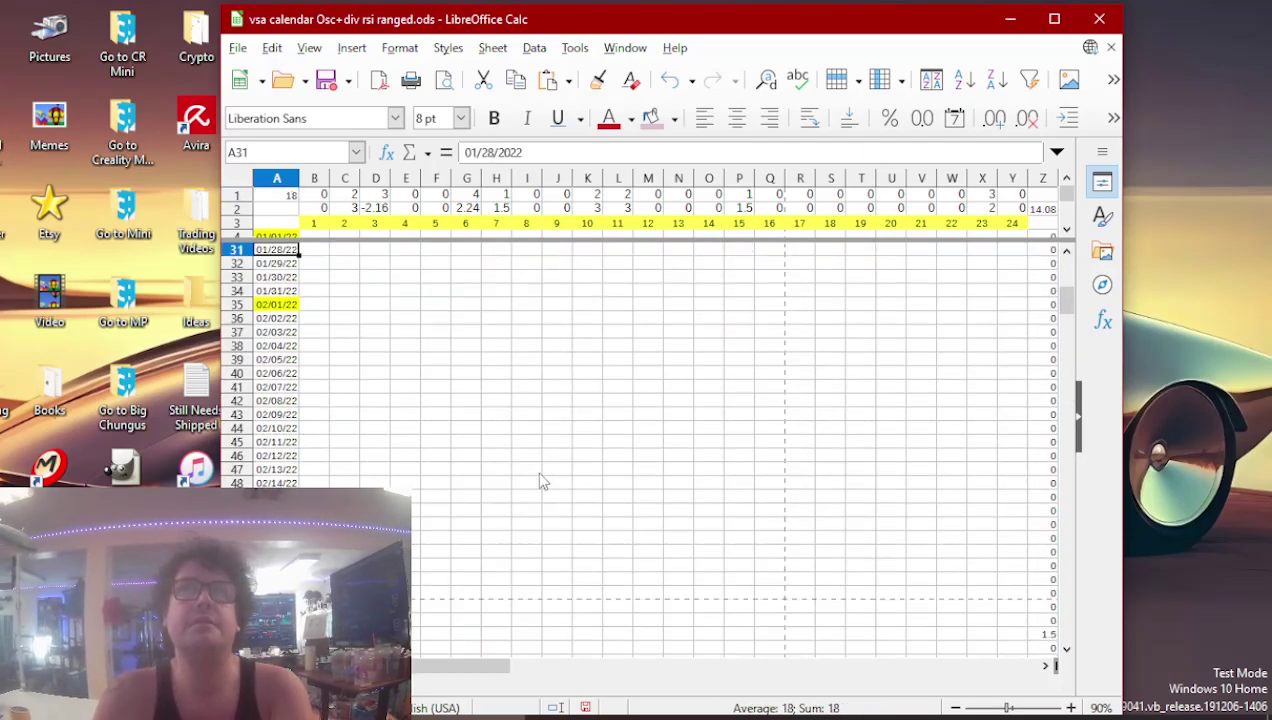
key("Page_Down")
key("Page_Down")
key("Page_Down")
key("Page_Down")
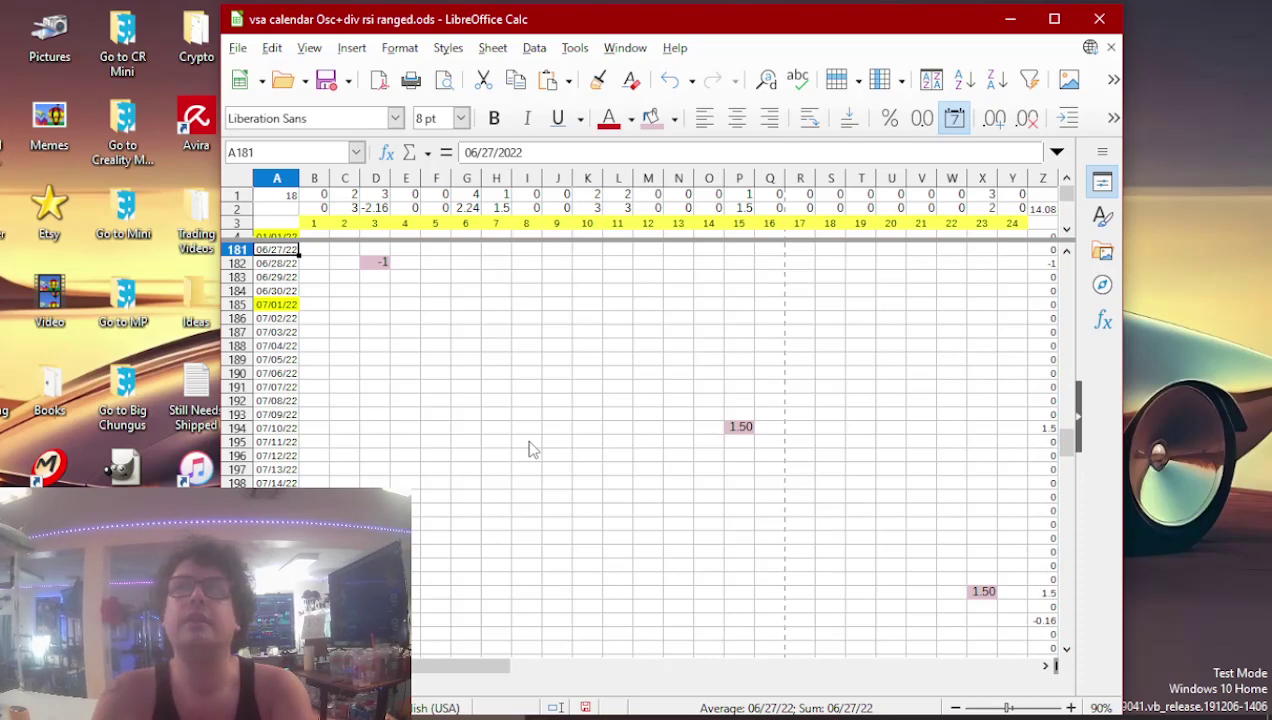
key("Page_Down")
key("Page_Down")
key("Page_Down")
key("Page_Down")
key("Page_Down")
key("Page_Down")
key("Page_Up")
key("Page_Up")
key("Page_Up")
key("Page_Up")
key("Page_Up")
key("Page_Up")
key("Page_Up")
key("Page_Up")
key("Page_Up")
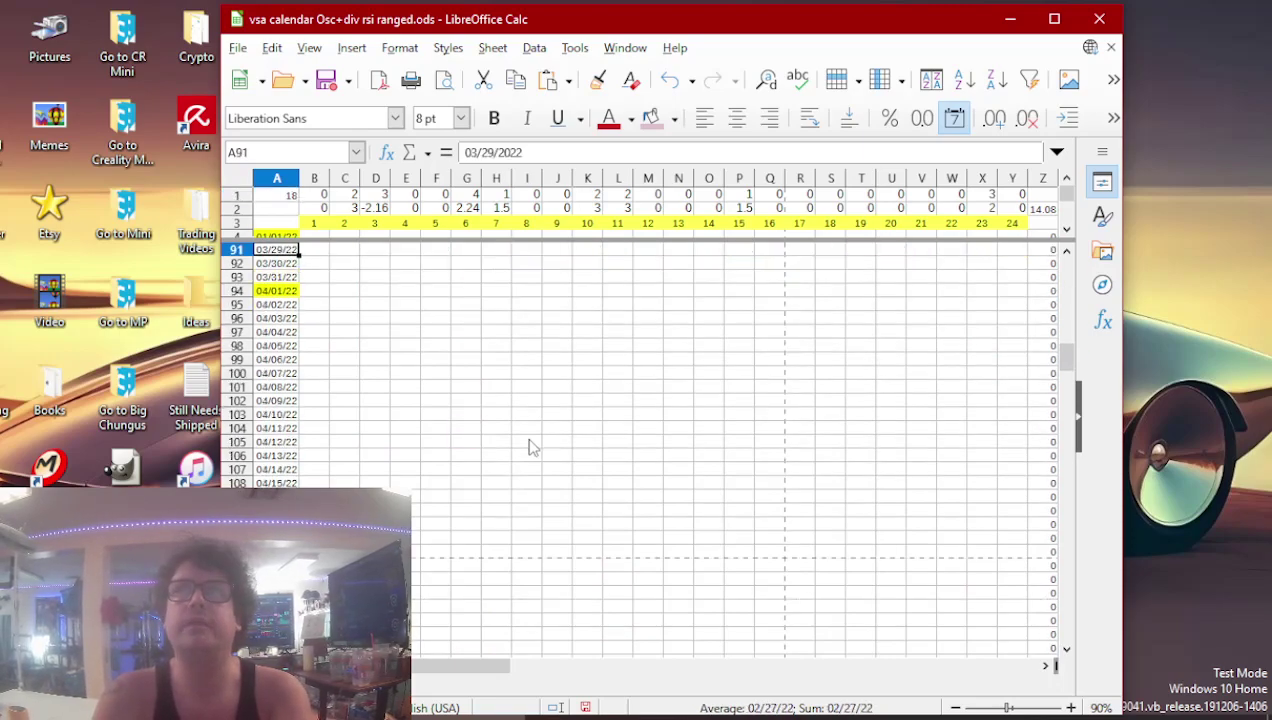
- Examine the calendar's Column AA growth chart and the 3x and 4x charts below it
key("ctrl+Home")
left_click_drag(437, 676, 750, 679)
scroll(761, 397, "down", 4)
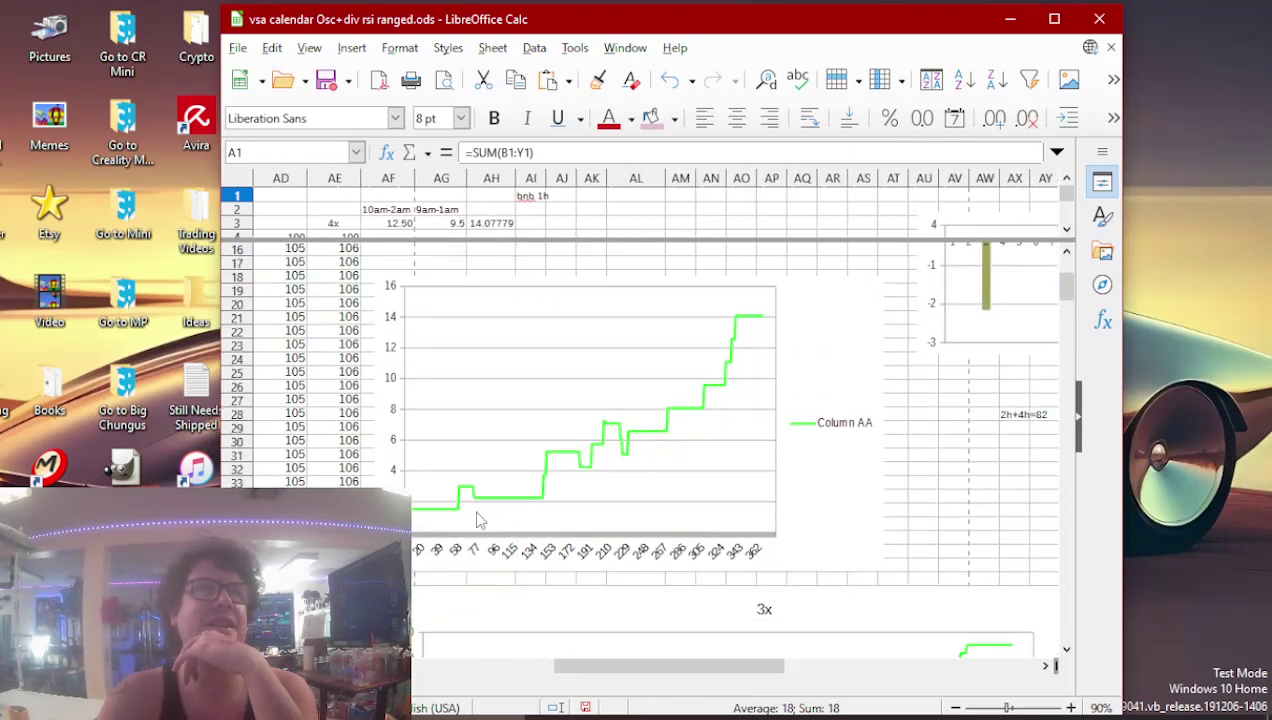
scroll(559, 474, "down", 1)
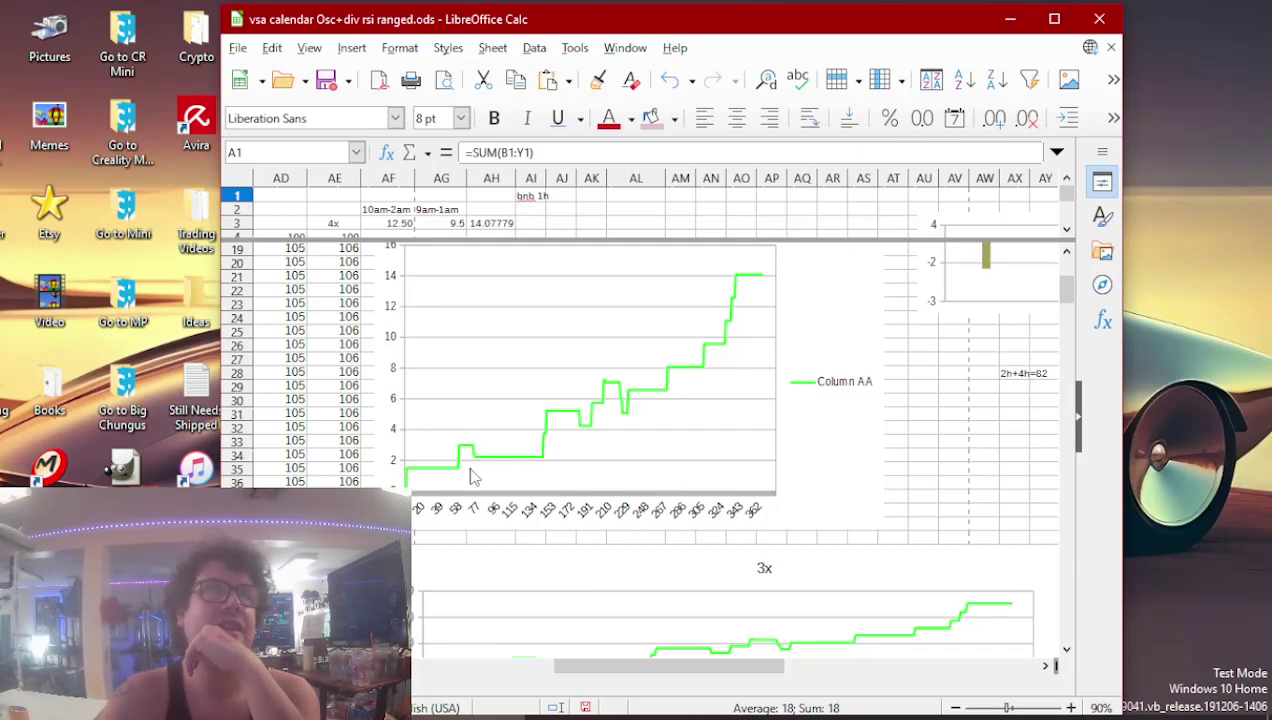
scroll(747, 411, "down", 3)
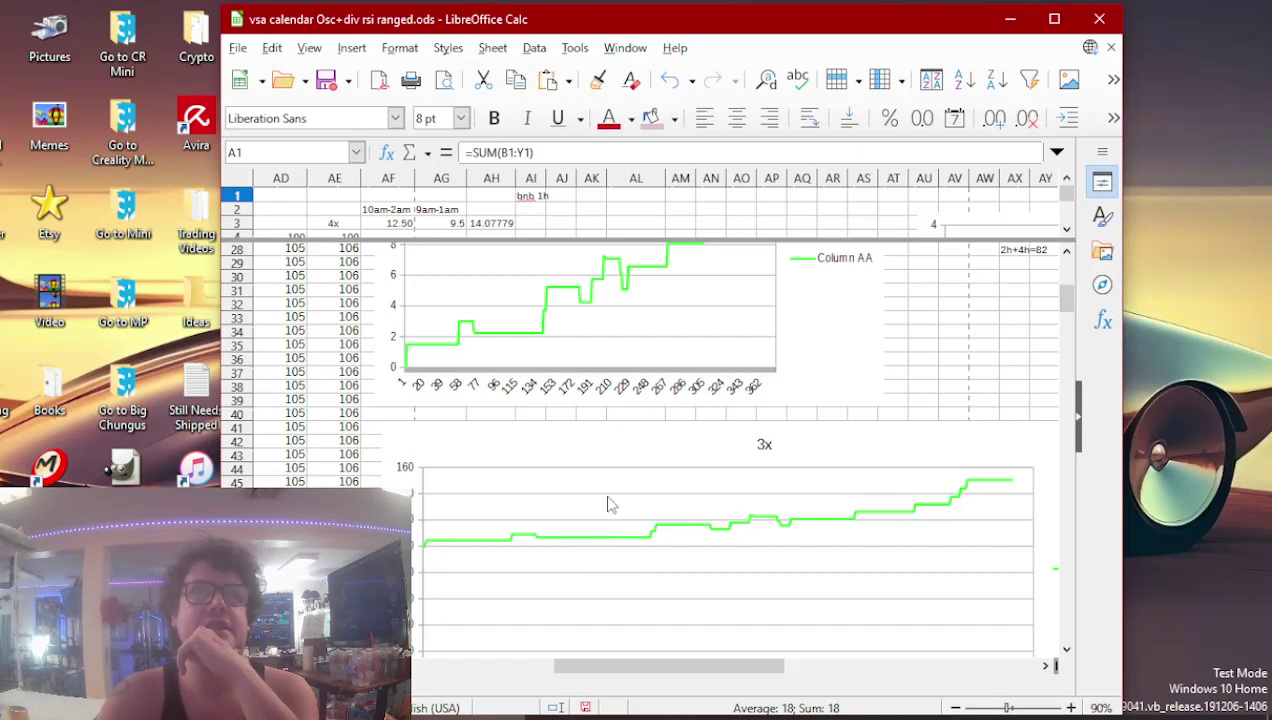
scroll(600, 513, "down", 8)
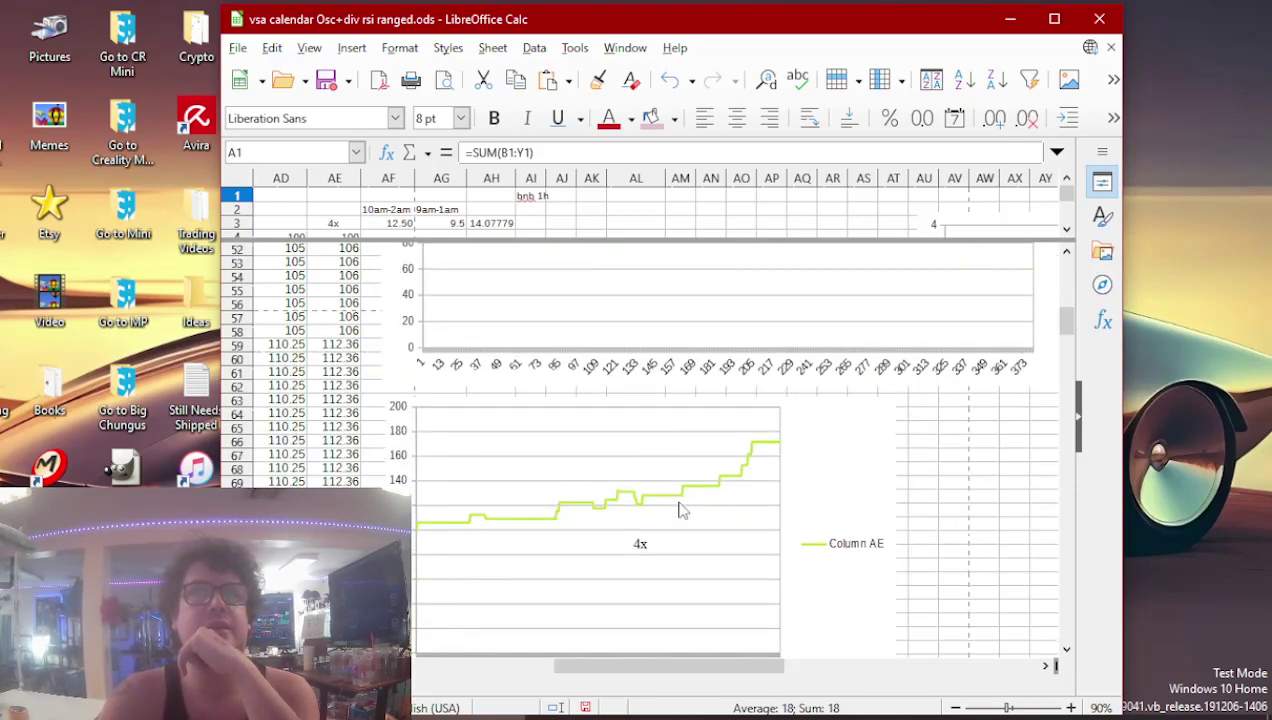
scroll(632, 586, "up", 12)
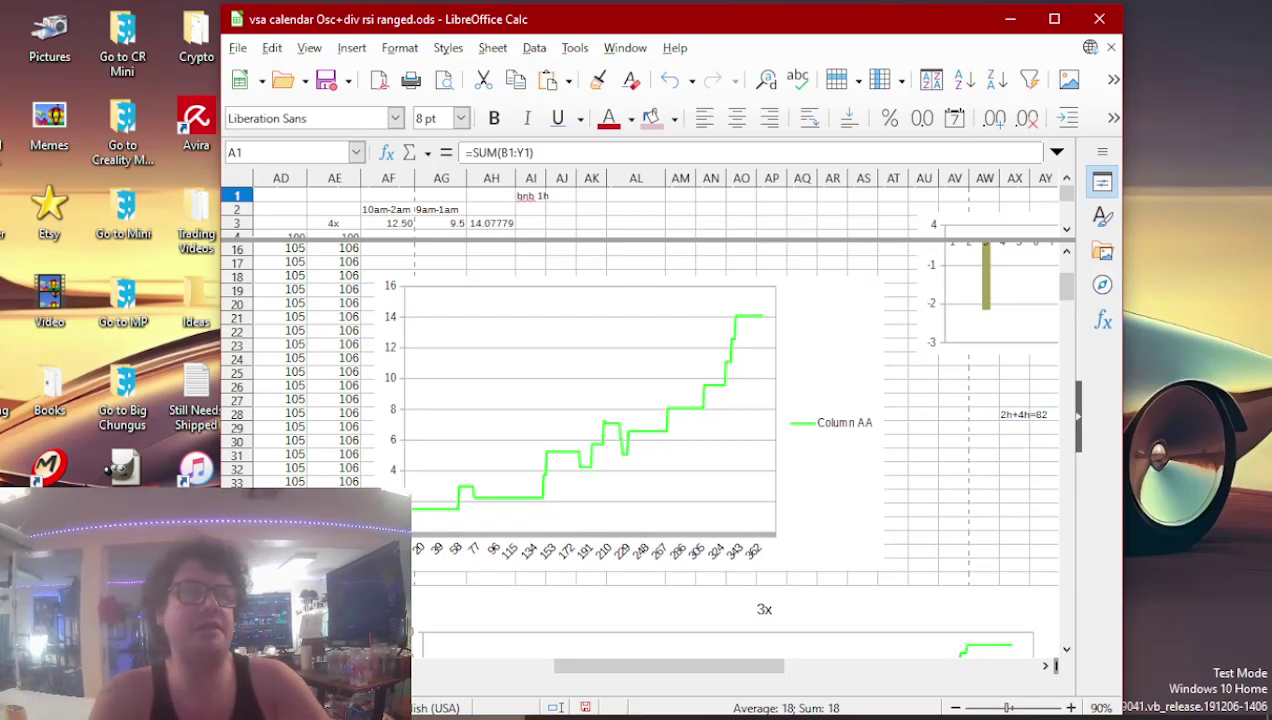
- Open the coins' 2hr vsa dmi spreadsheets from the 2h folder in "meta for dmi rsi vsa" and return to the calendar's first cell
left_click(477, 712)
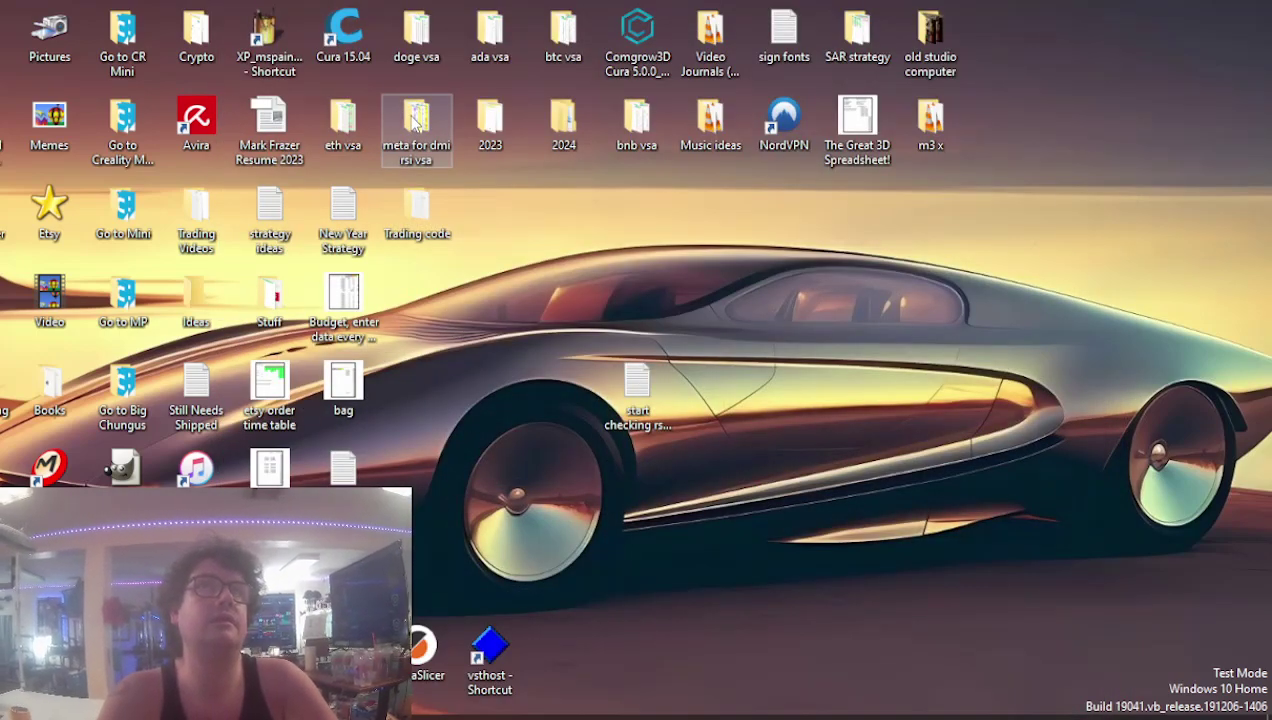
double_click(414, 120)
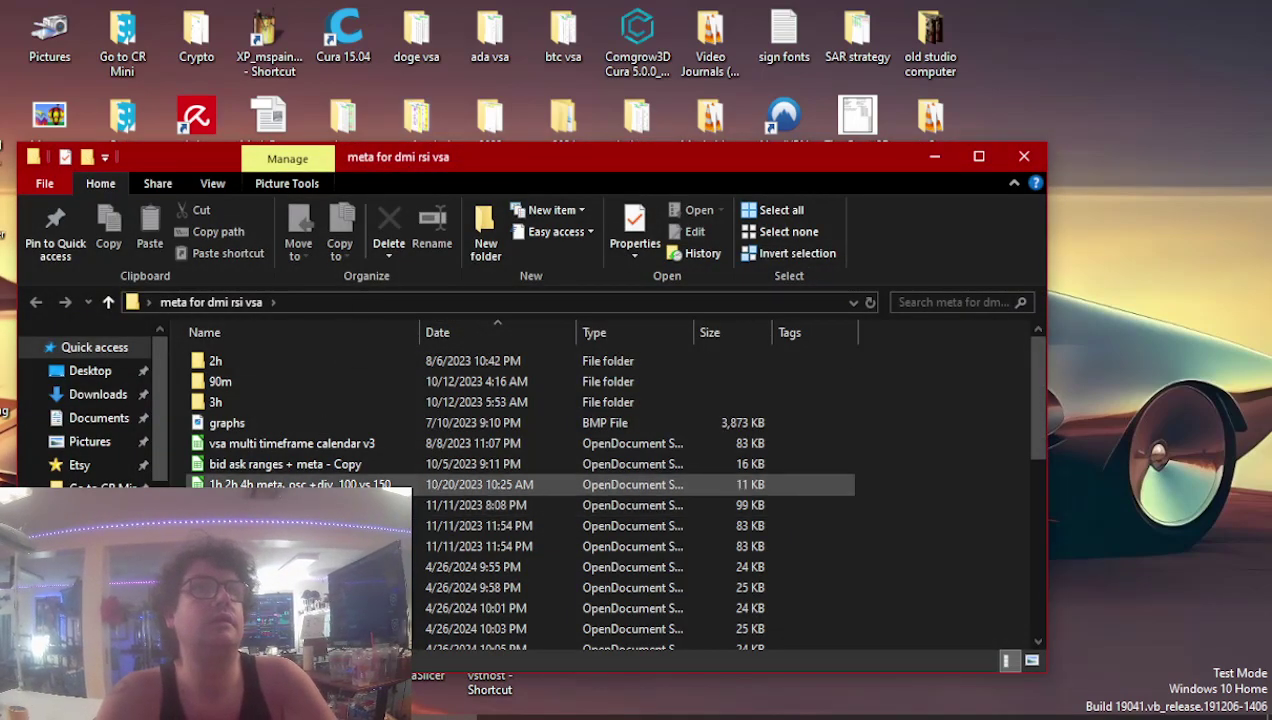
double_click(241, 356)
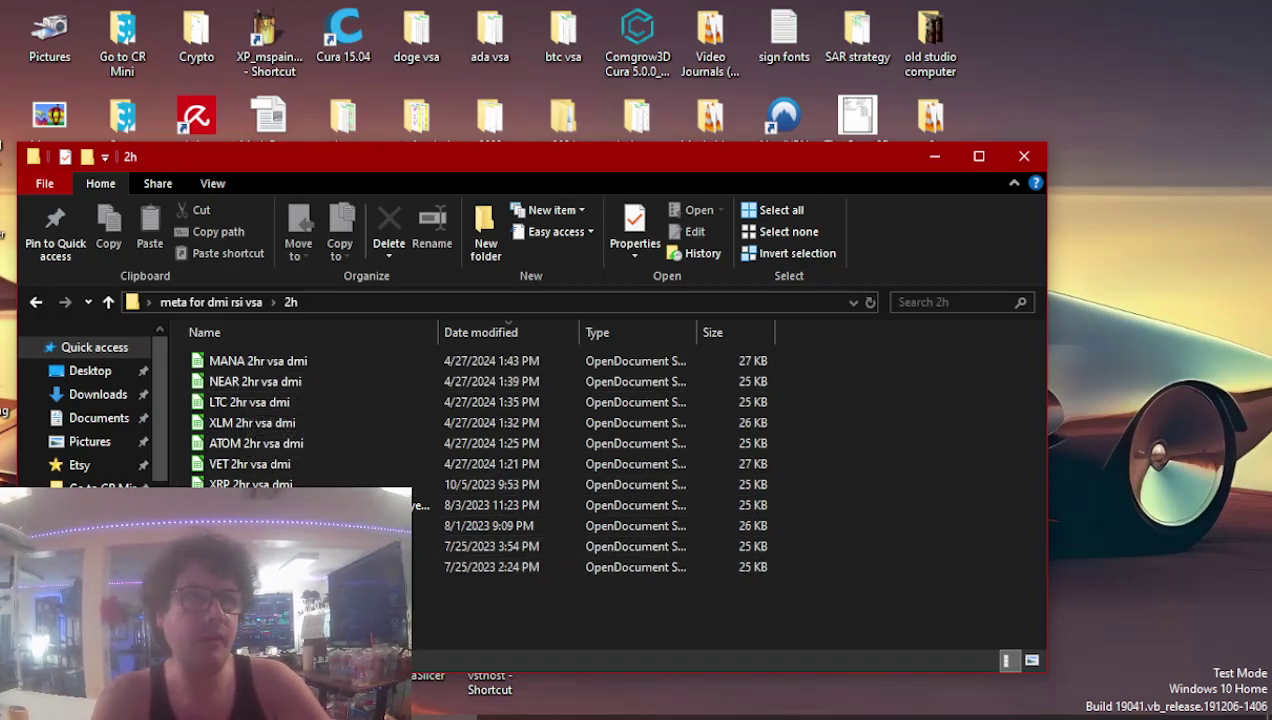
left_click_drag(300, 590, 295, 375)
key("Return")
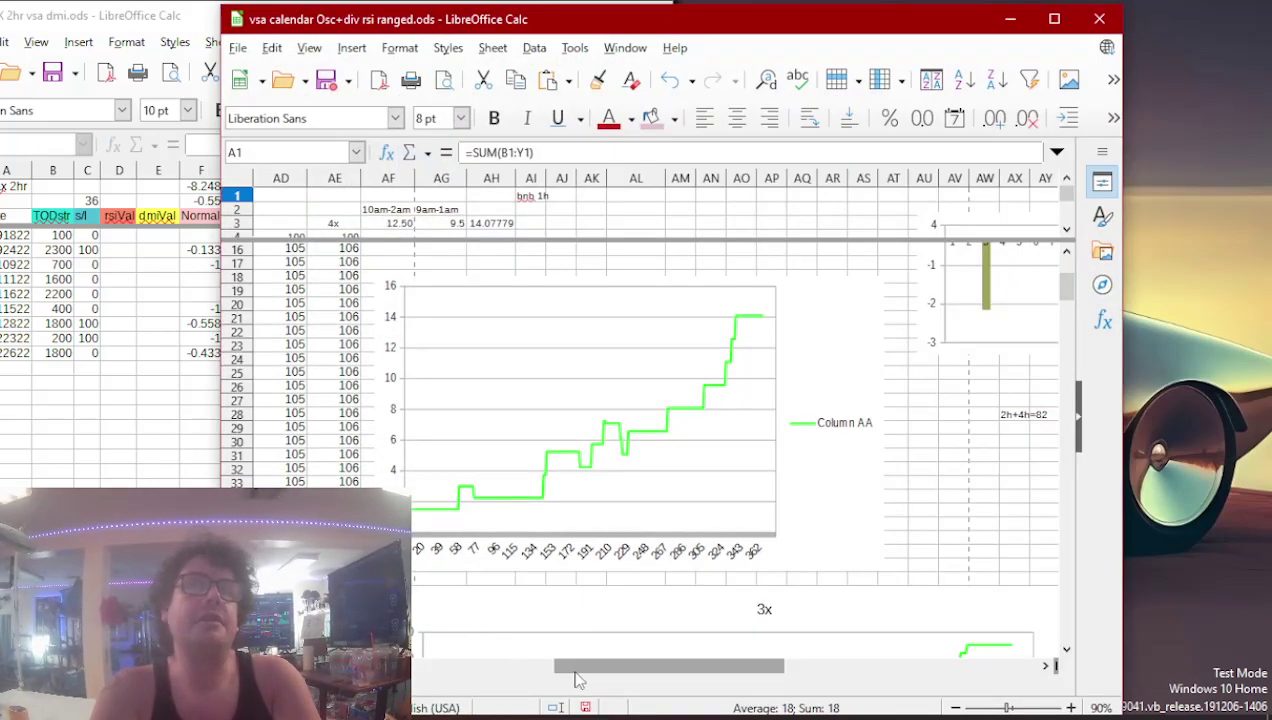
key("ctrl+Home")
scroll(463, 477, "up", 1)
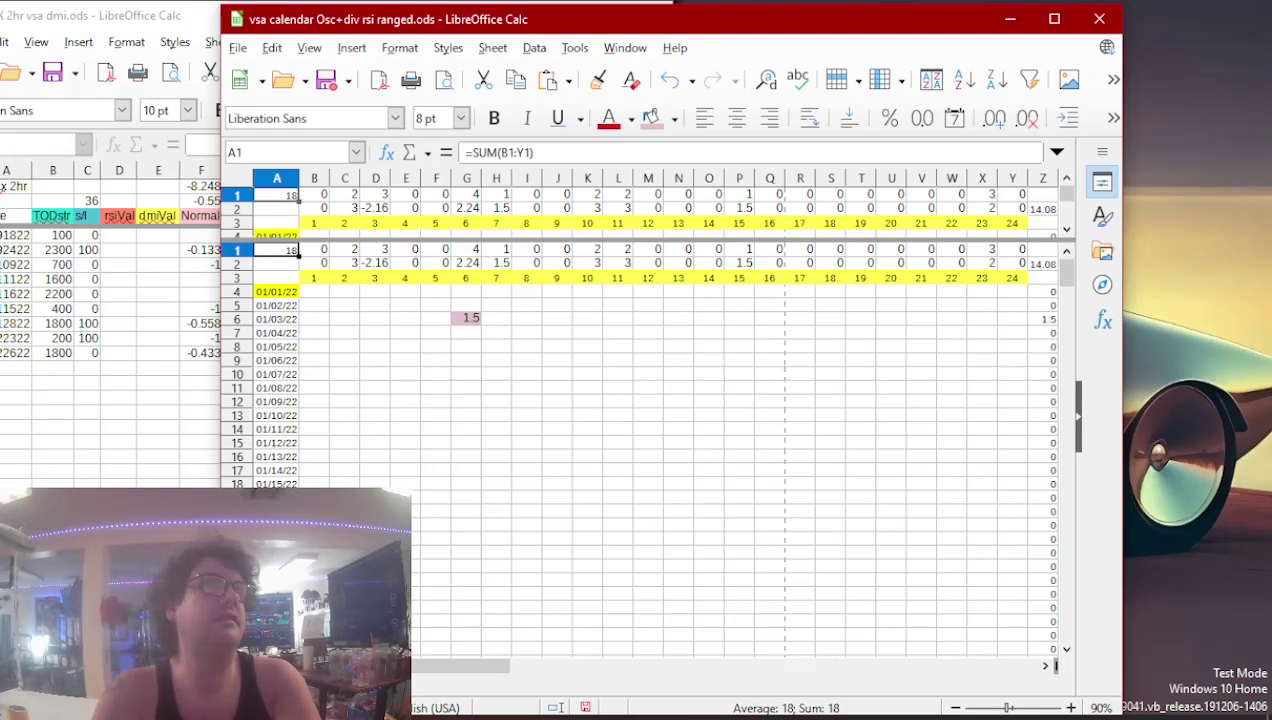
- Go through the open 2hr vsa dmi spreadsheets and close those without osc results, including the one marked "PROB no, test other years"
left_click(218, 420)
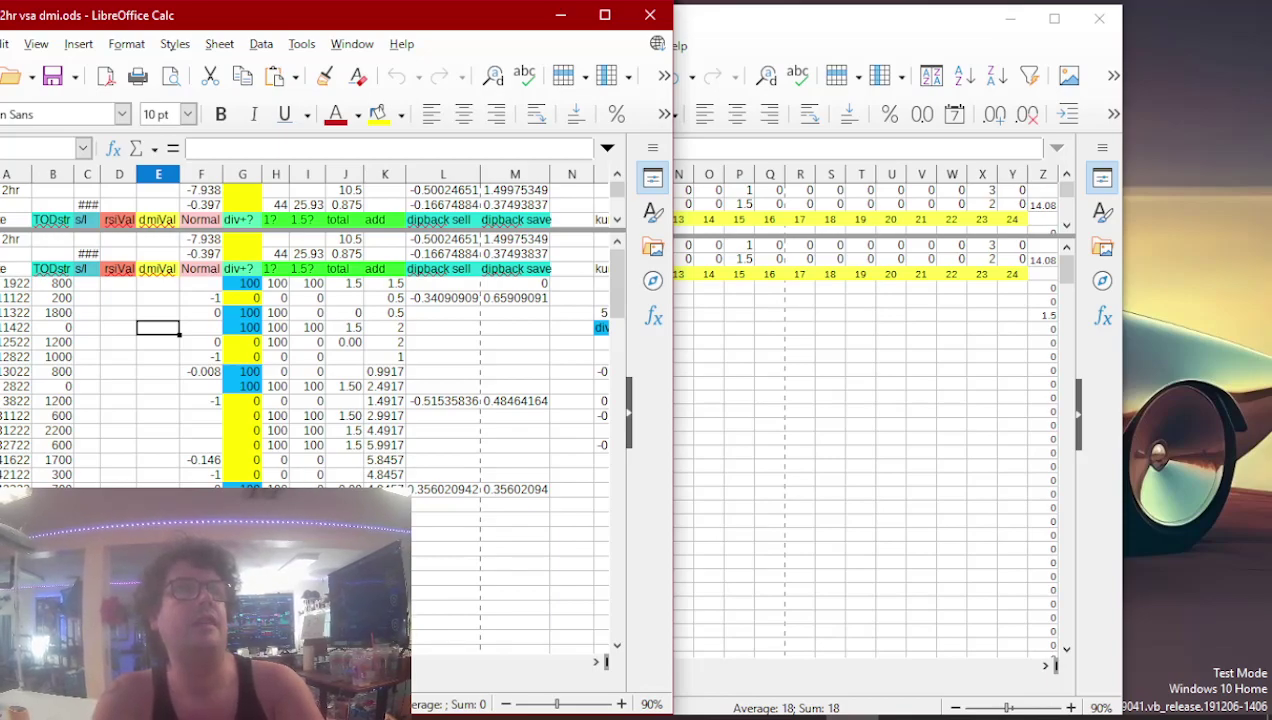
scroll(300, 350, "right", 3)
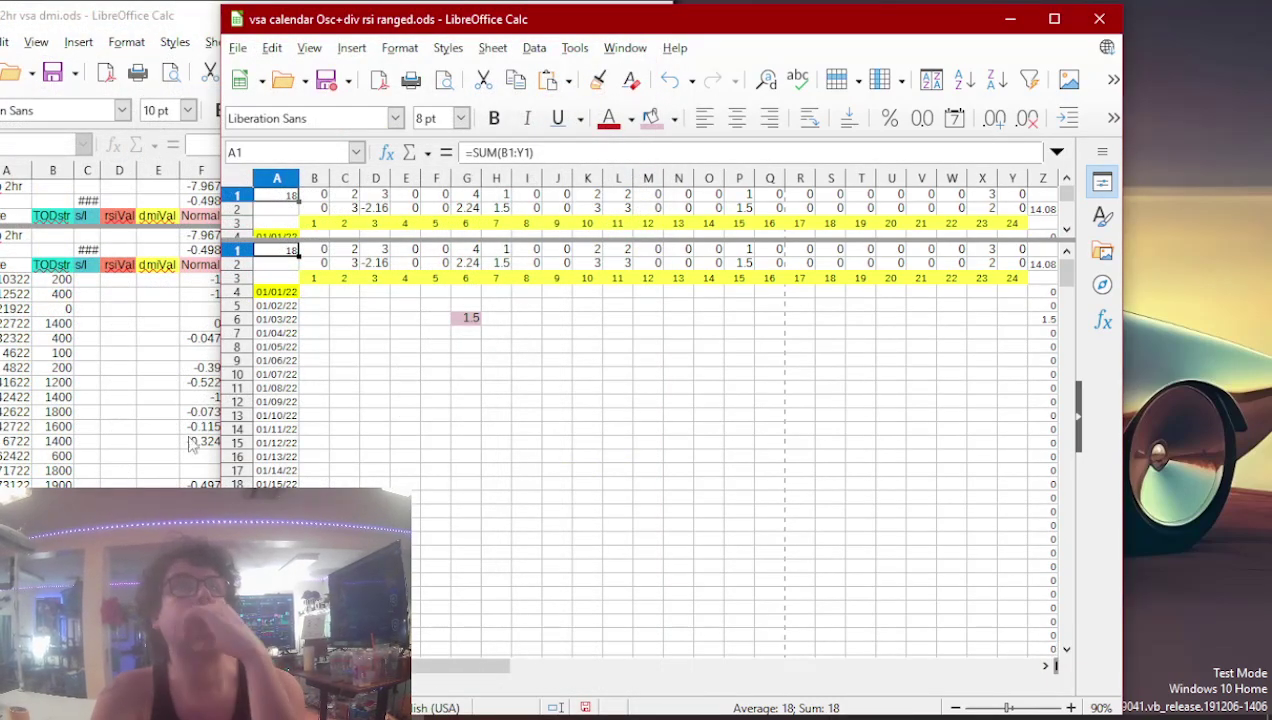
left_click(156, 473)
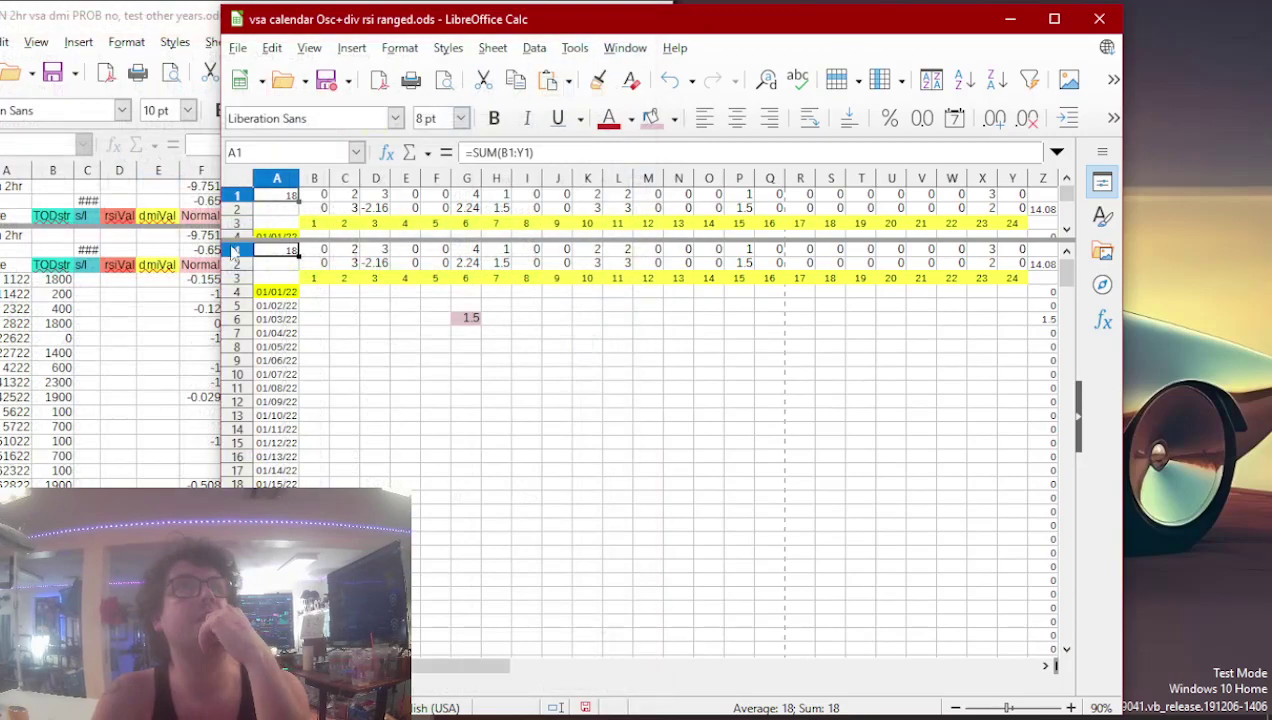
left_click(166, 362)
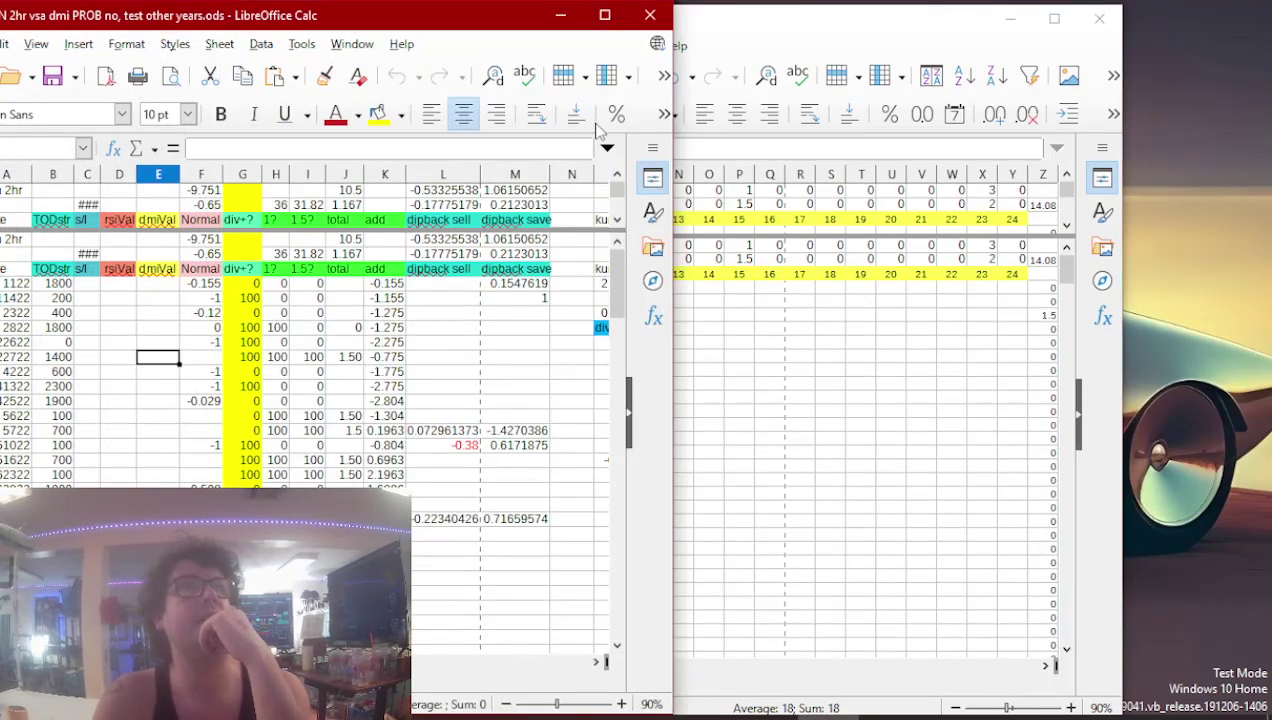
left_click(660, 16)
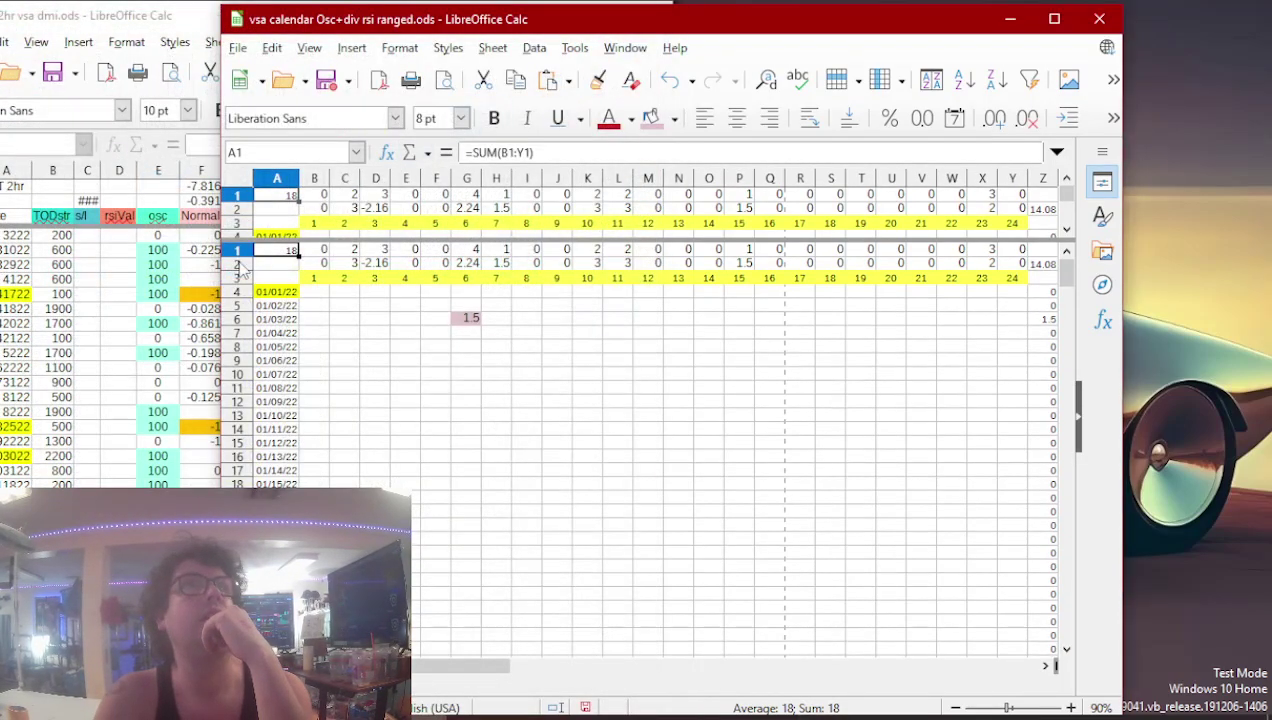
- Copy the highlighted 1.5 total from the 2hr sheet's 01/14/22 hour 0 row into the calendar at 01/14/22, hour 24
left_click(160, 357)
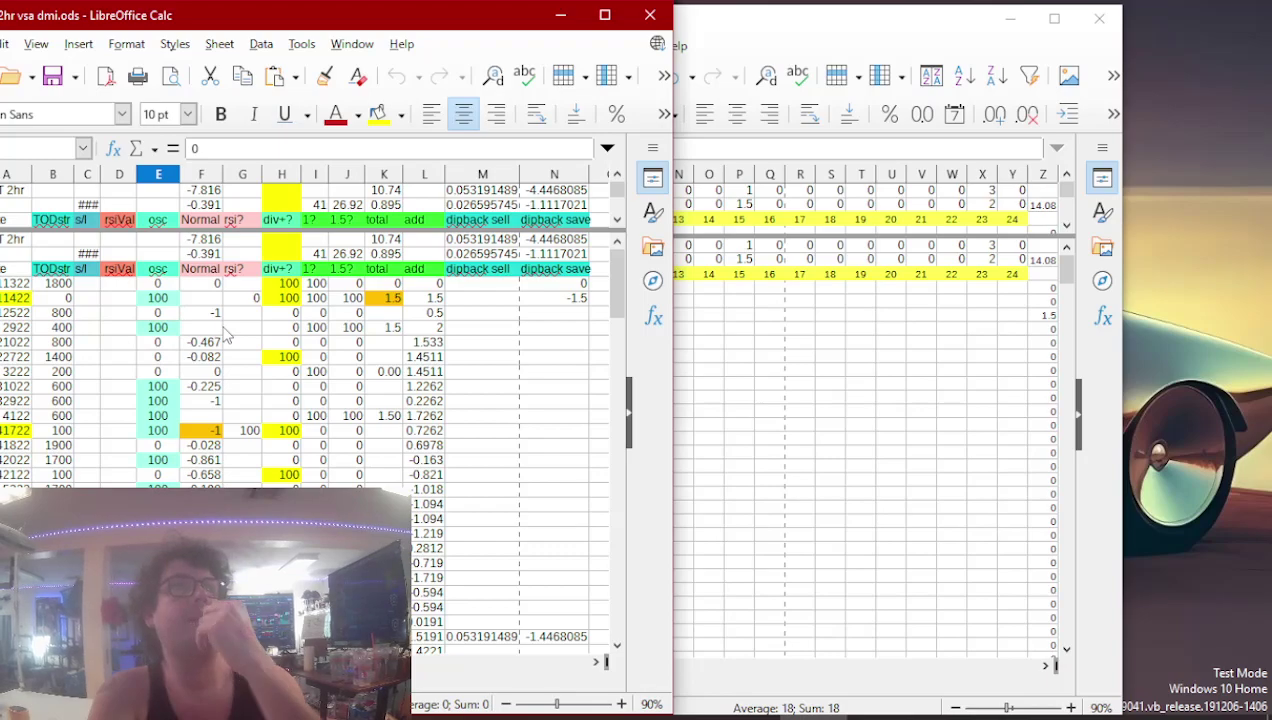
left_click(385, 298)
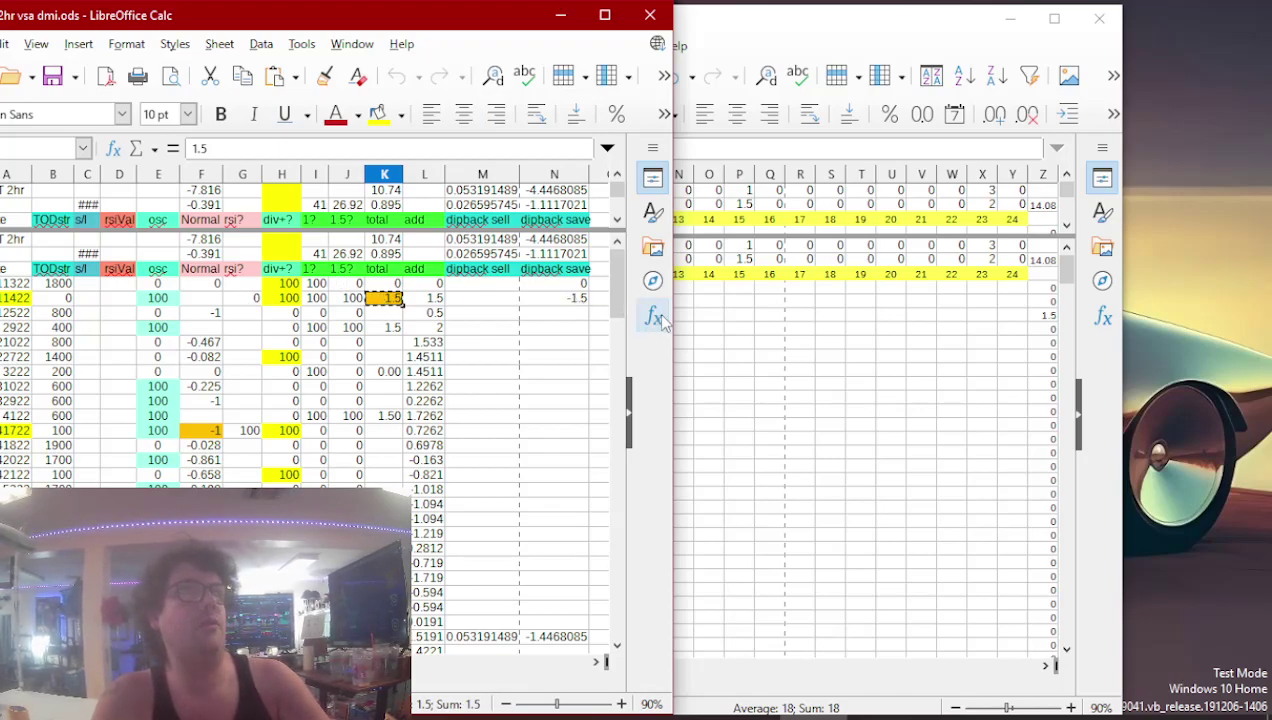
left_click(745, 372)
key("Down")
key("Down")
key("Down")
key("Down")
key("Down")
key("Down")
key("Down")
key("Right")
key("Right")
key("Right")
key("Right")
key("Right")
key("Right")
key("Right")
key("Right")
key("Right")
type("1.5")
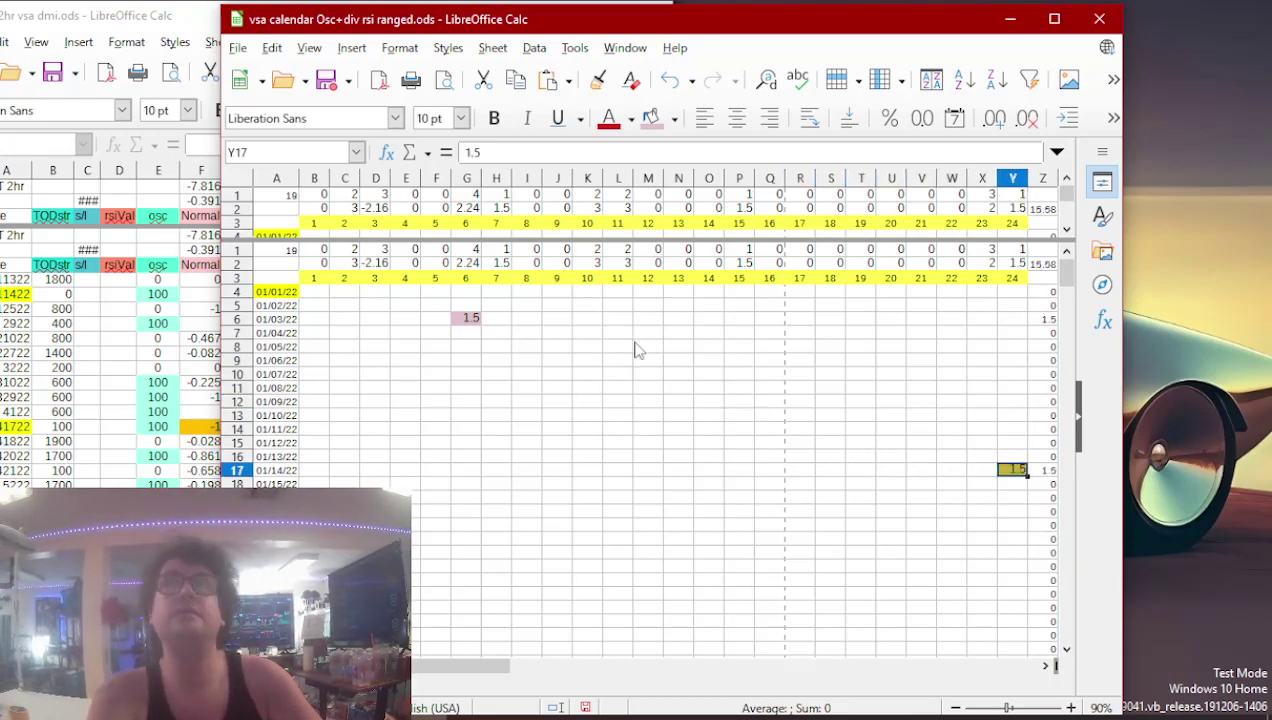
- Shade the 01/14/22 hour 24 result light purple and save the calendar
left_click(675, 122)
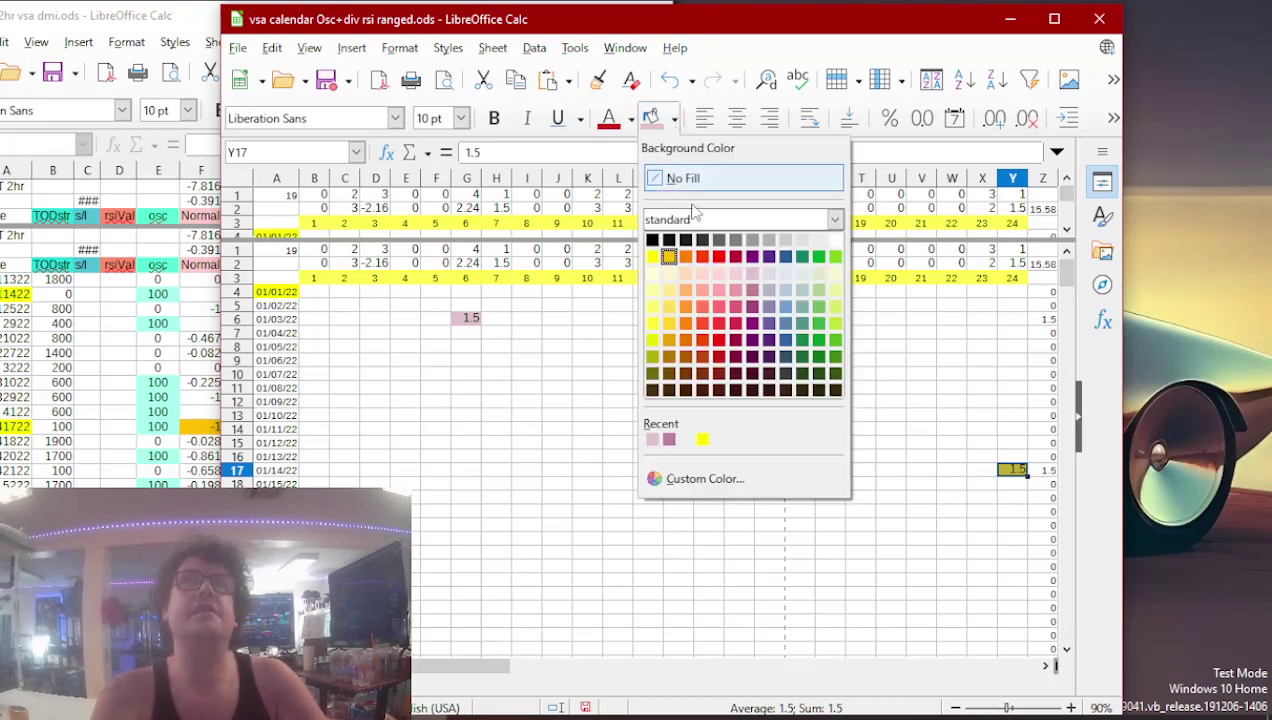
left_click(755, 293)
left_click(738, 376)
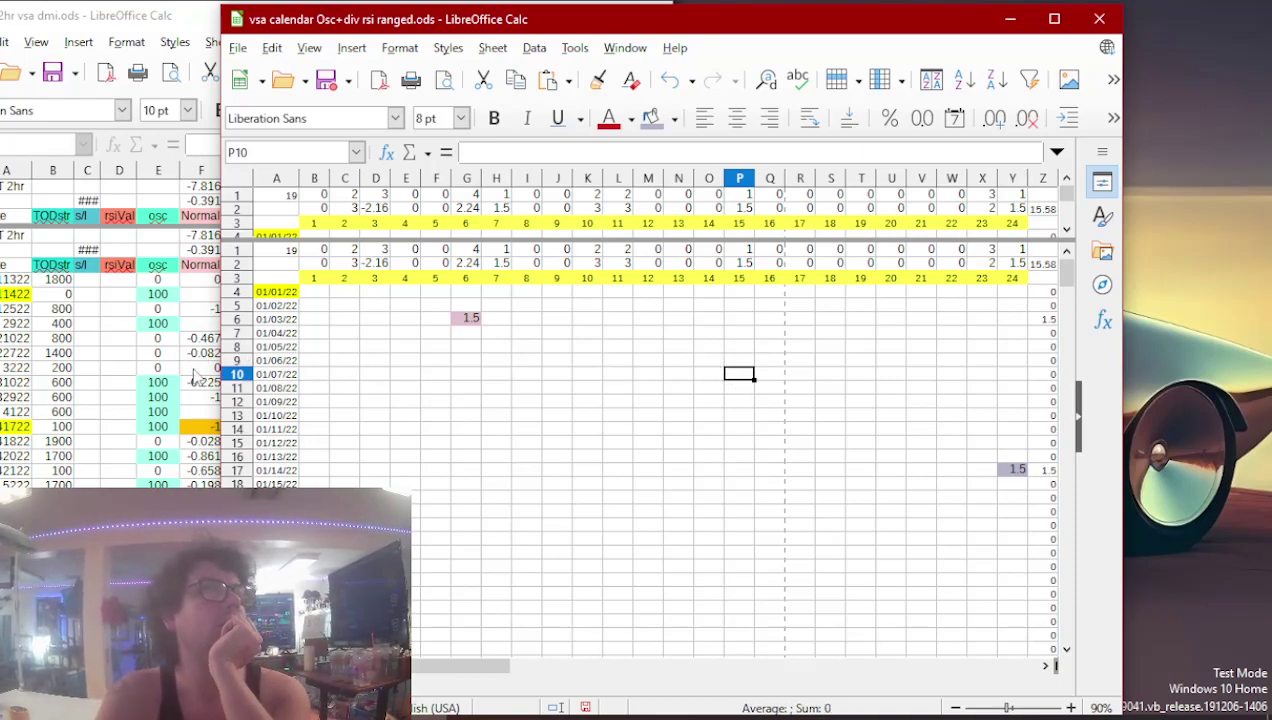
key("alt+Tab")
key("alt+Tab")
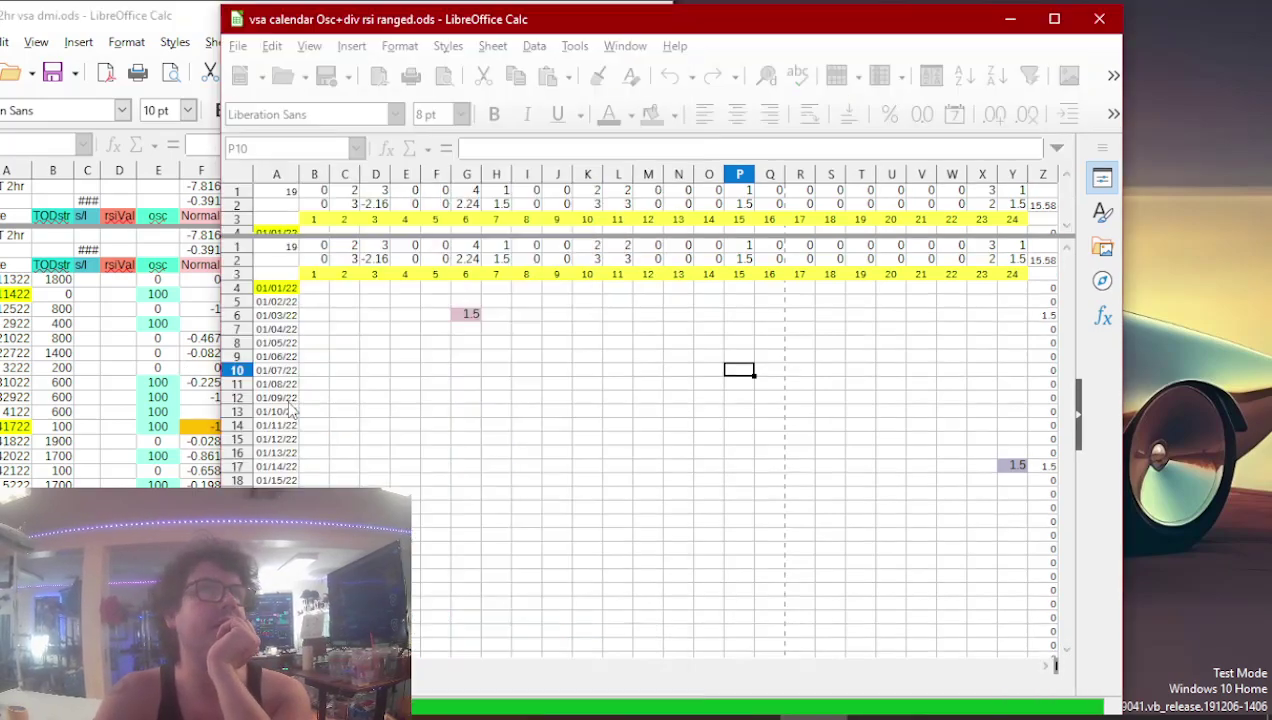
- Copy the highlighted -1 result from the 04/17/22 100 row into the calendar at 04/17/22, hour 1
left_click(140, 415)
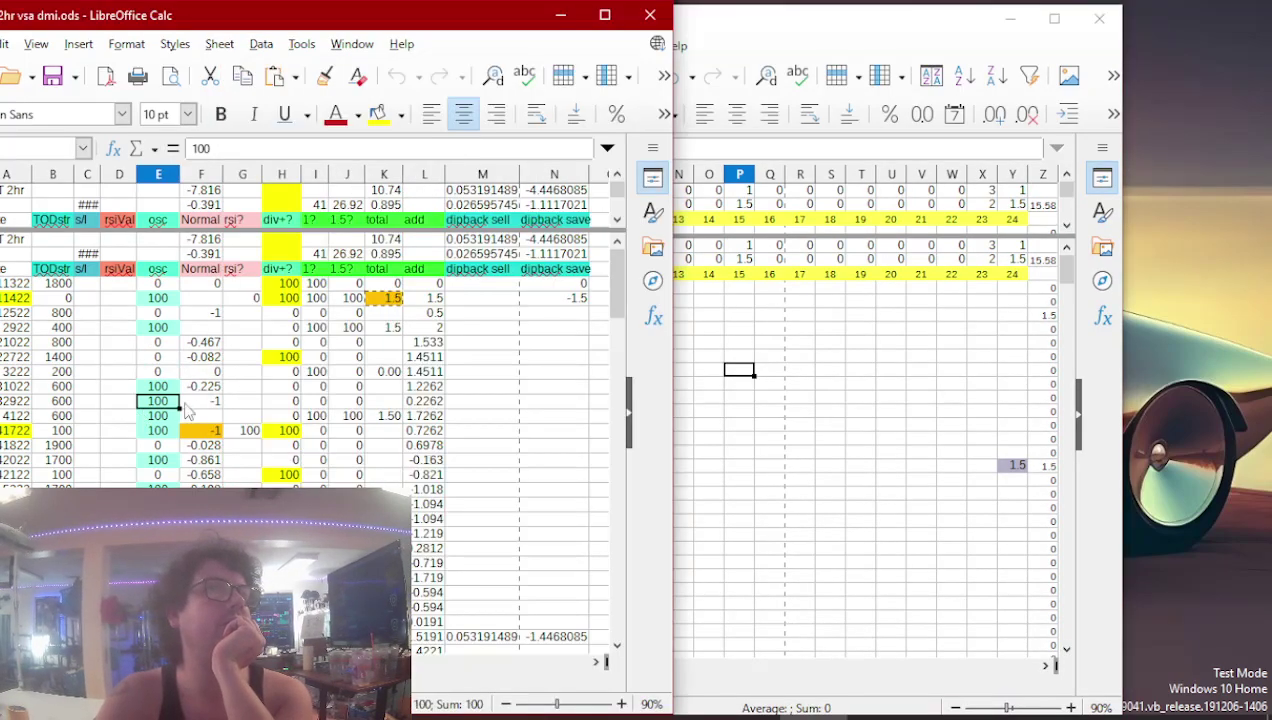
left_click(238, 432)
left_click(205, 433)
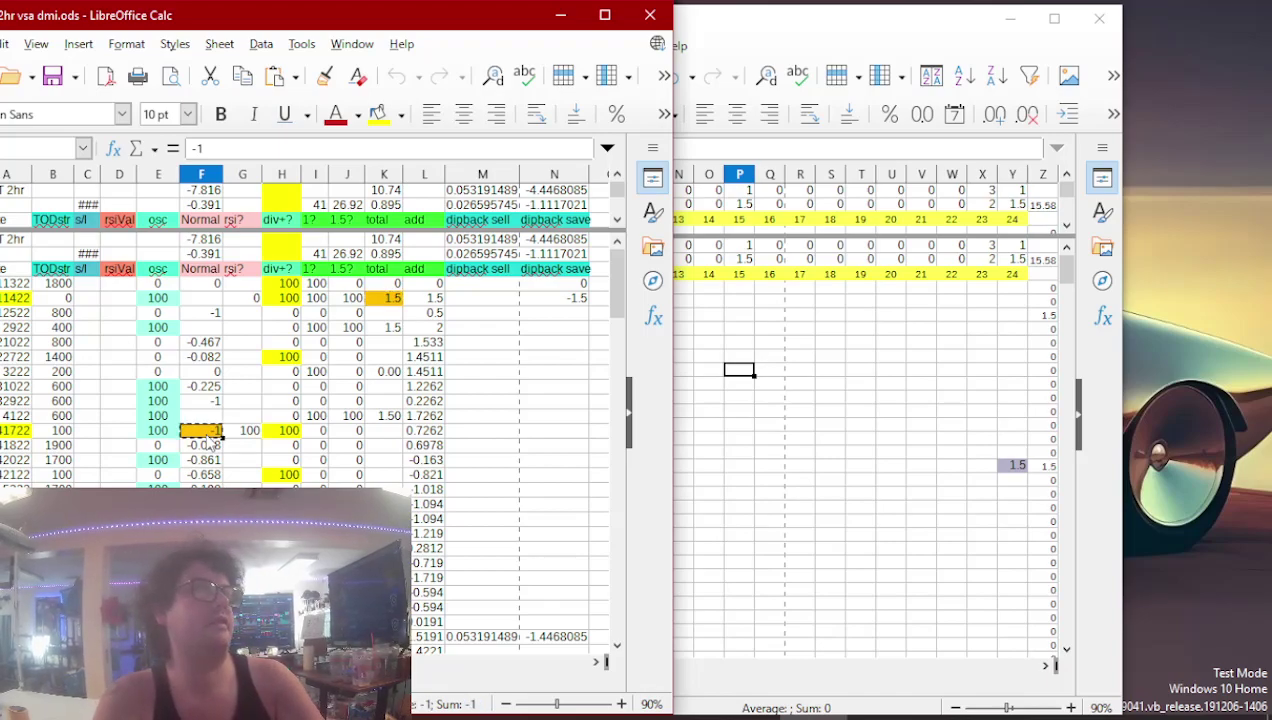
left_click(766, 479)
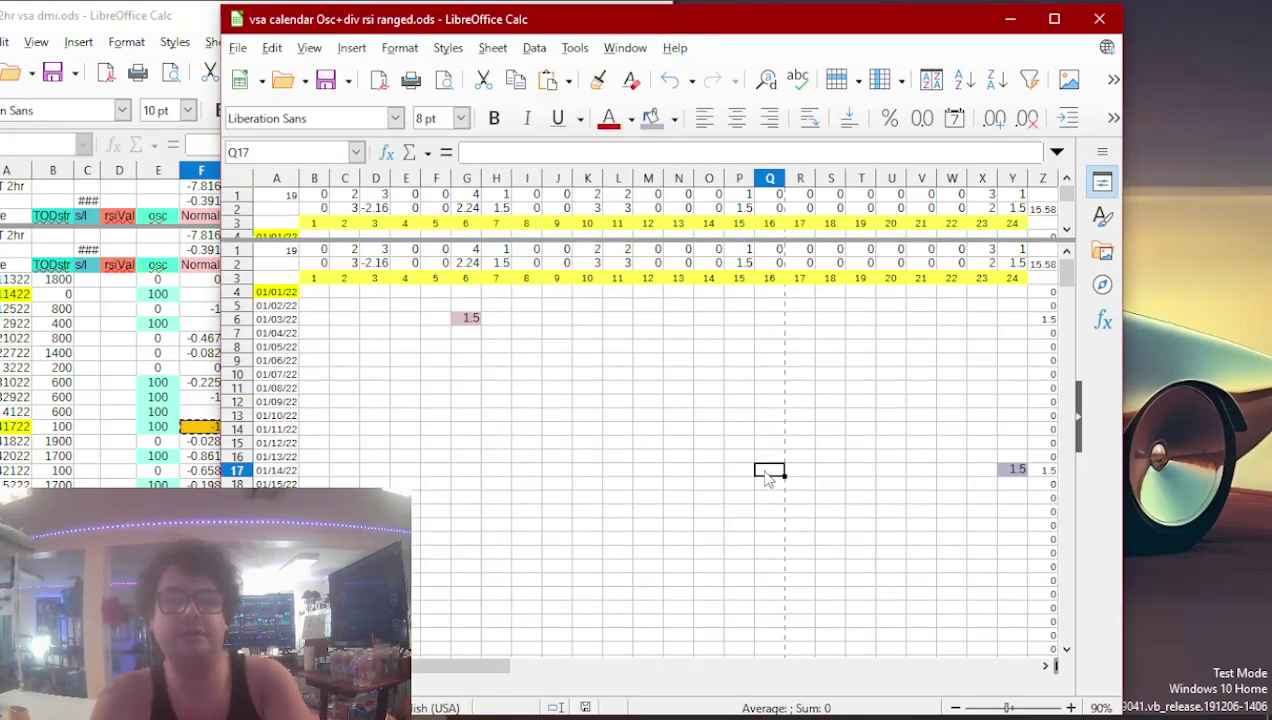
key("Page_Down")
key("Page_Down")
key("Page_Down")
key("Down")
key("Down")
key("Down")
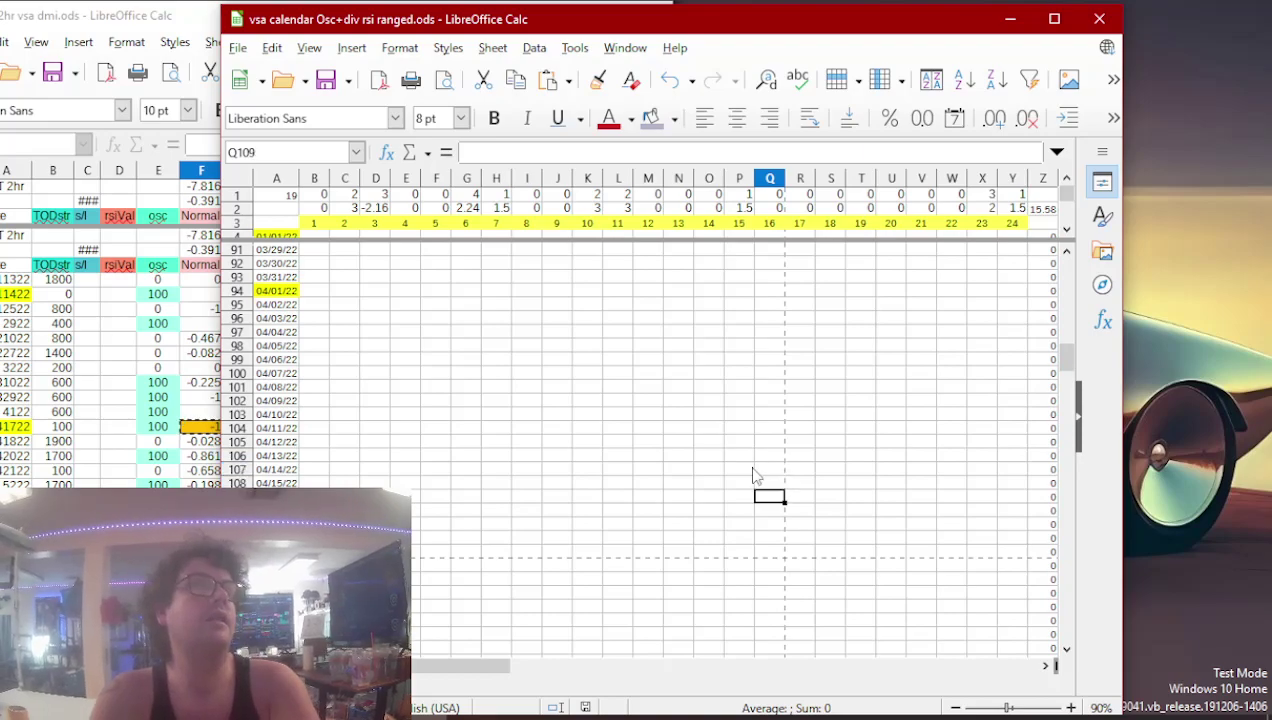
key("Left")
key("Left")
key("Left")
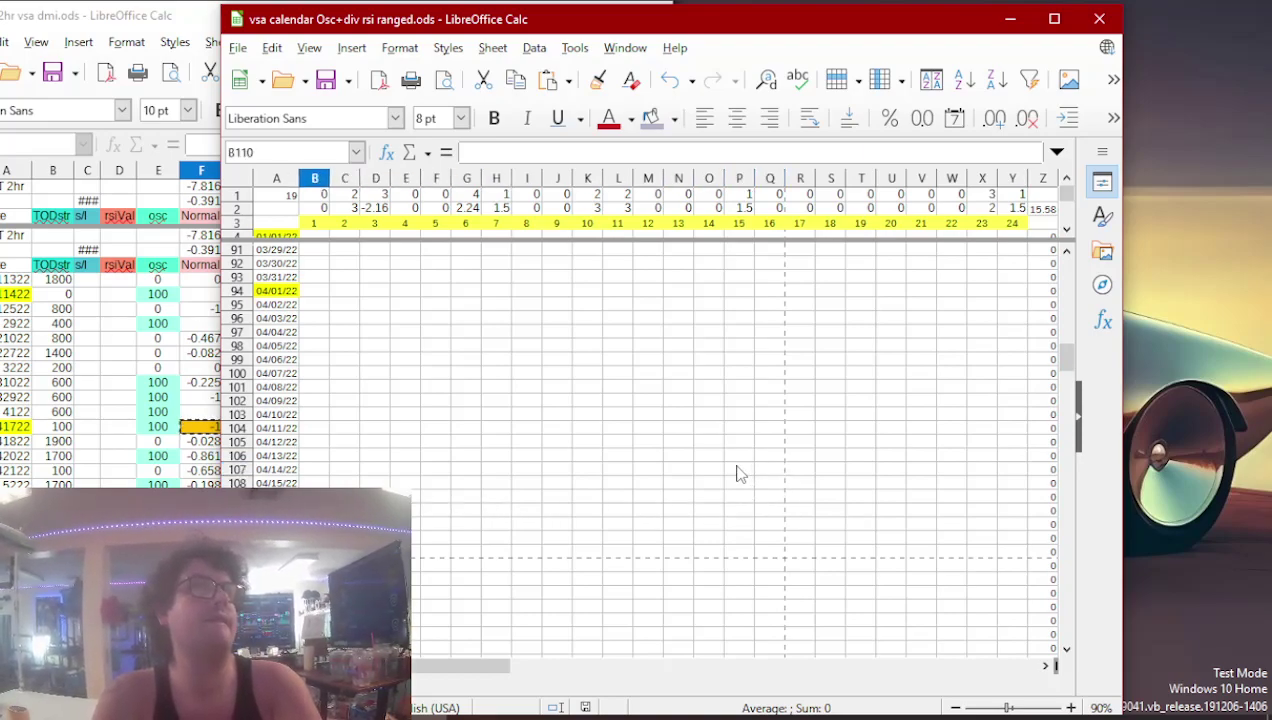
type("-1")
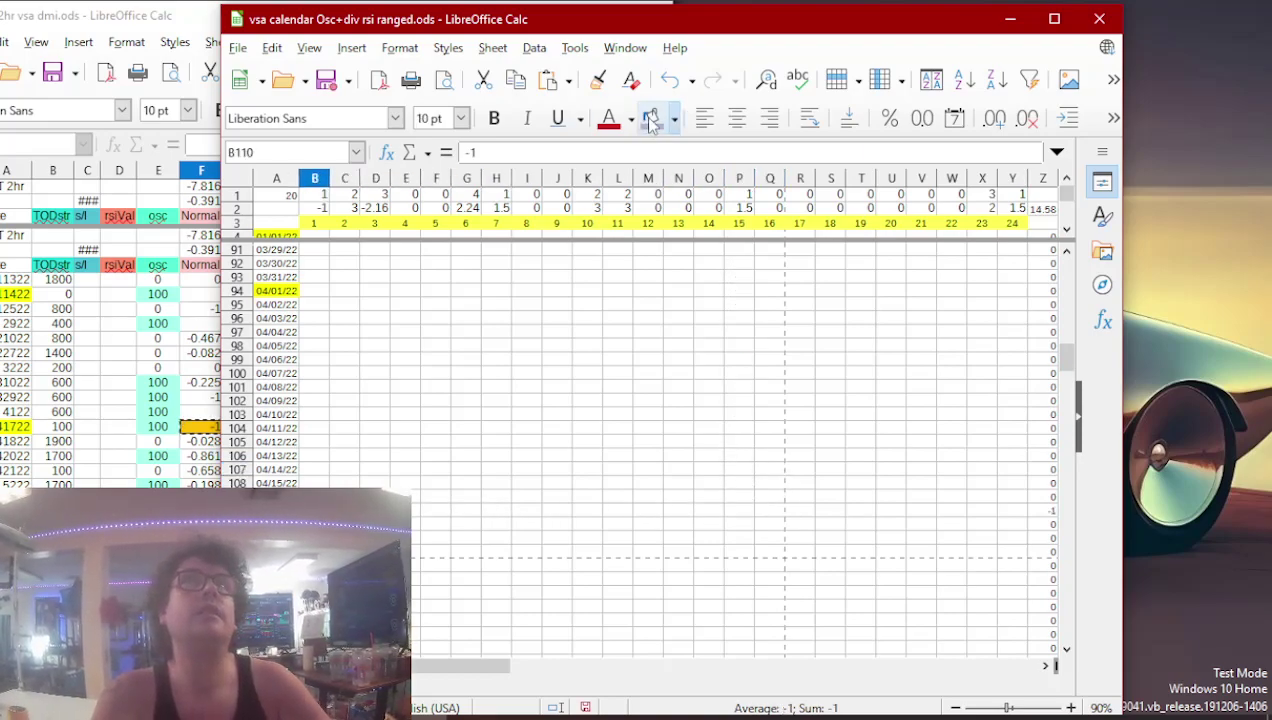
- Copy the 1.125 total from the highlighted 10/30/22 2200 row of the 2hr spreadsheet
left_click(106, 462)
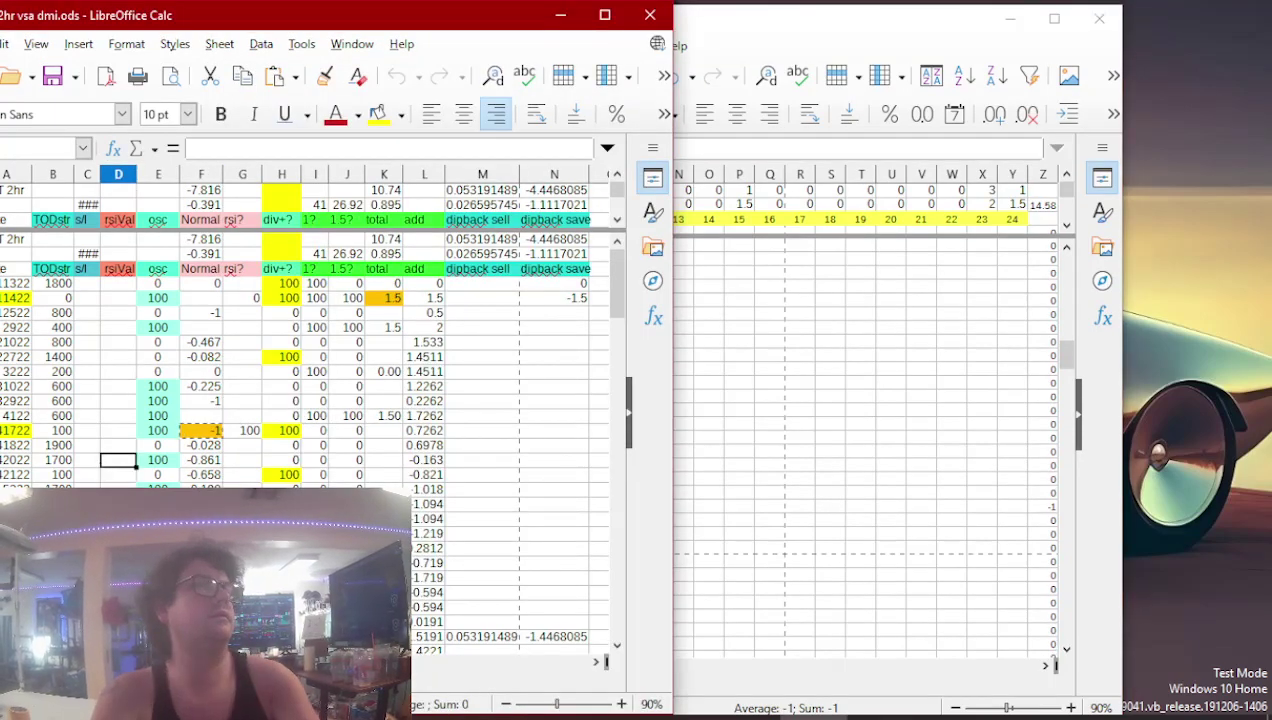
scroll(106, 470, "down", 1)
left_click(201, 386)
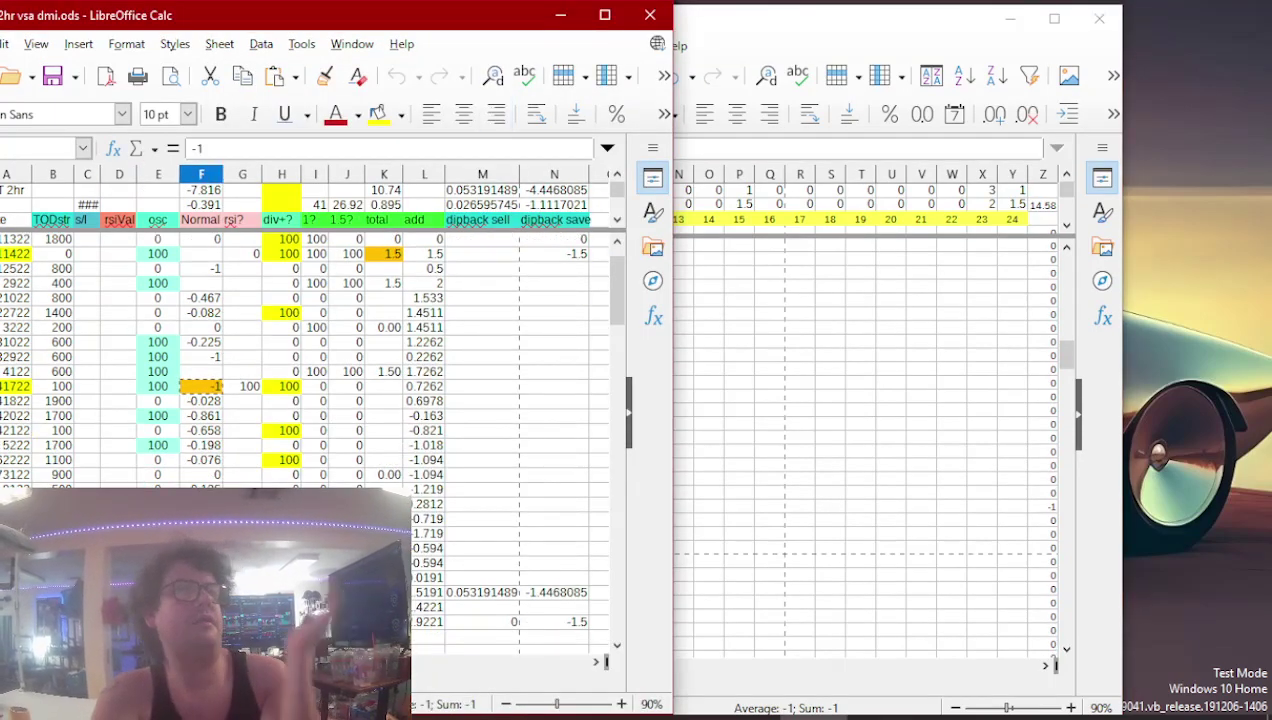
left_click(384, 548)
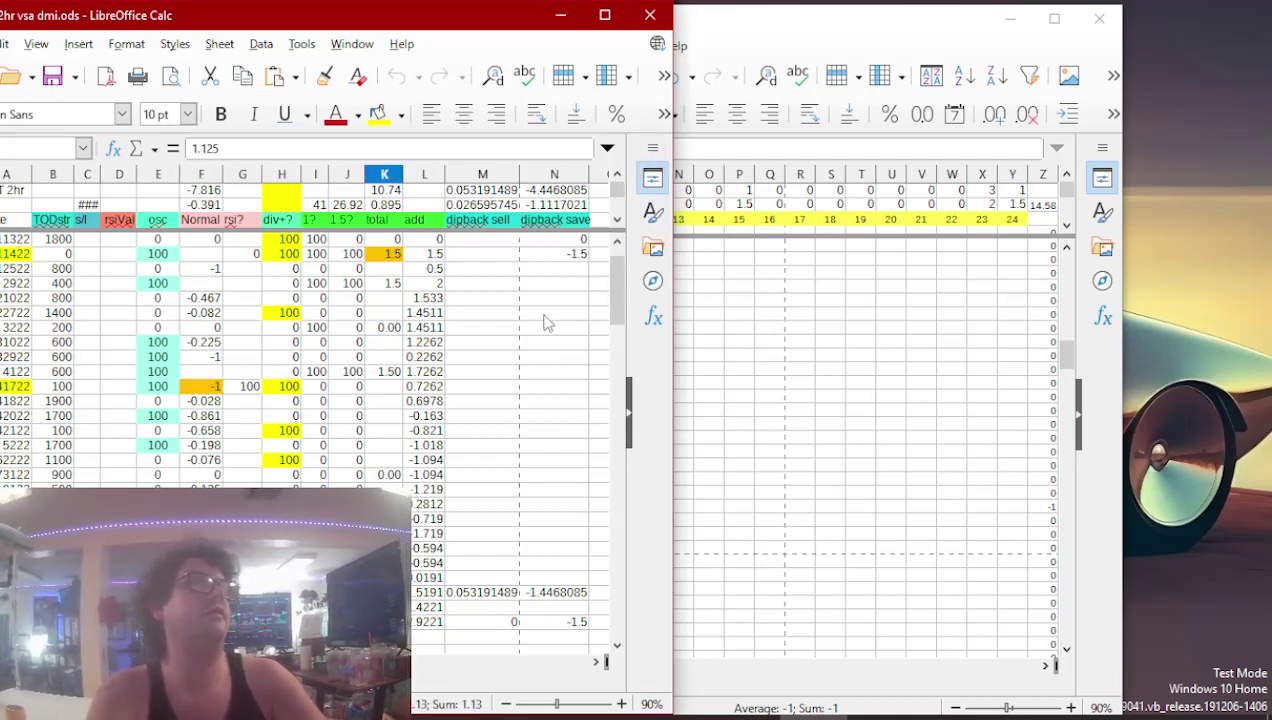
scroll(540, 330, "up", 1)
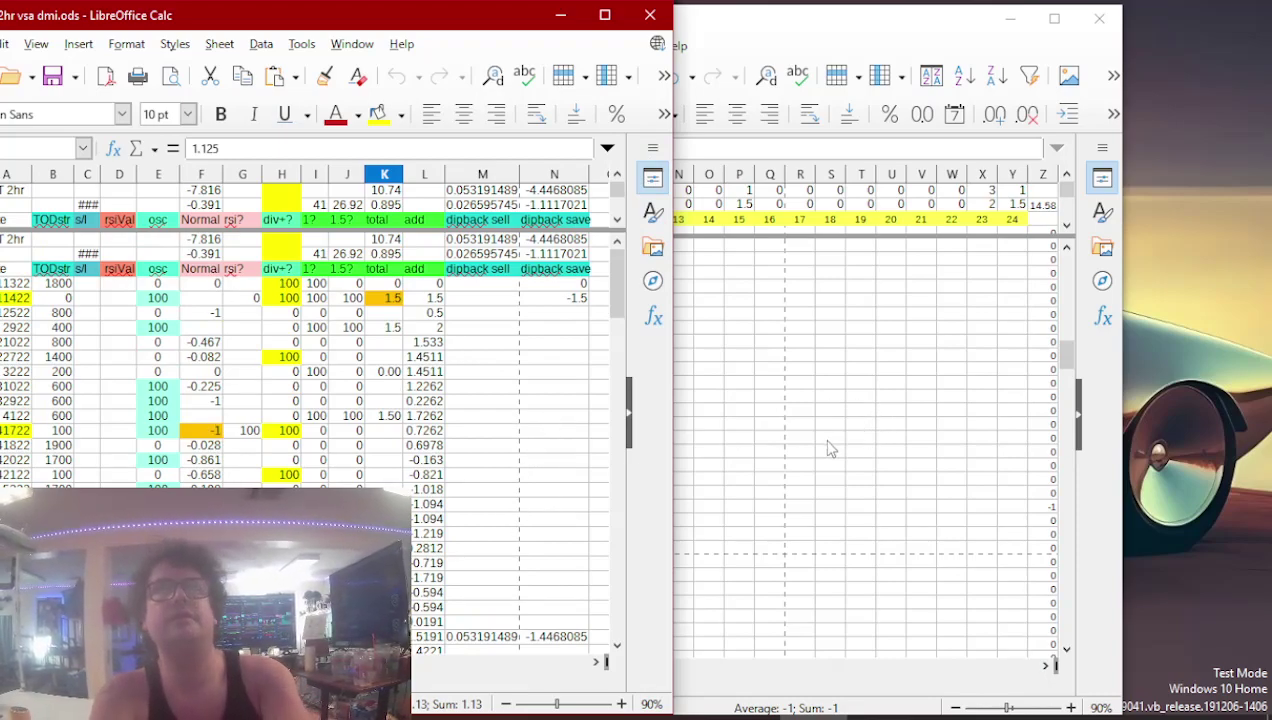
- Place the copied 1.125 in the calendar at 10/30/22, hour 22, and shade it light purple
left_click(793, 459)
key("Page_Down")
key("Page_Down")
key("Page_Down")
key("Page_Down")
key("Page_Down")
key("Page_Down")
key("Page_Down")
key("Page_Down")
key("Page_Down")
key("Page_Down")
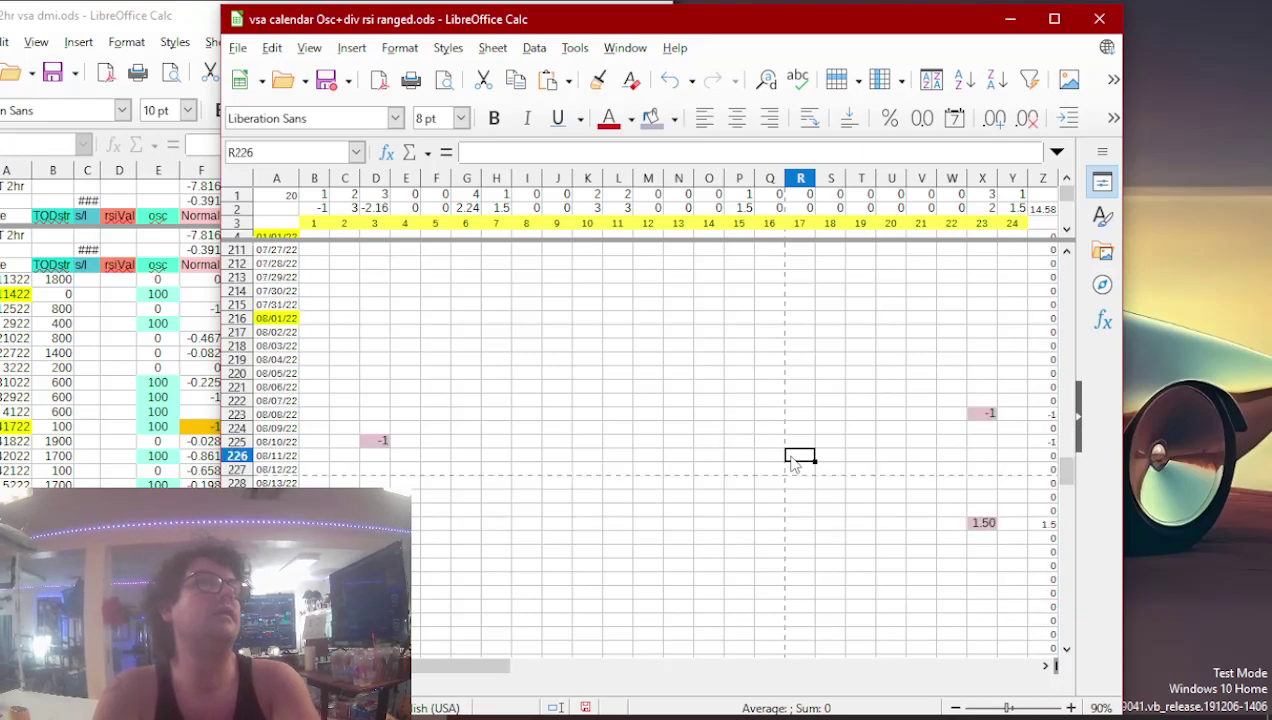
key("Down")
key("Down")
key("Down")
key("Down")
key("Down")
key("Down")
key("Down")
key("Down")
key("Down")
key("Down")
key("Down")
key("Down")
key("Down")
key("Down")
key("Down")
key("Down")
key("Down")
key("Down")
key("Down")
key("Down")
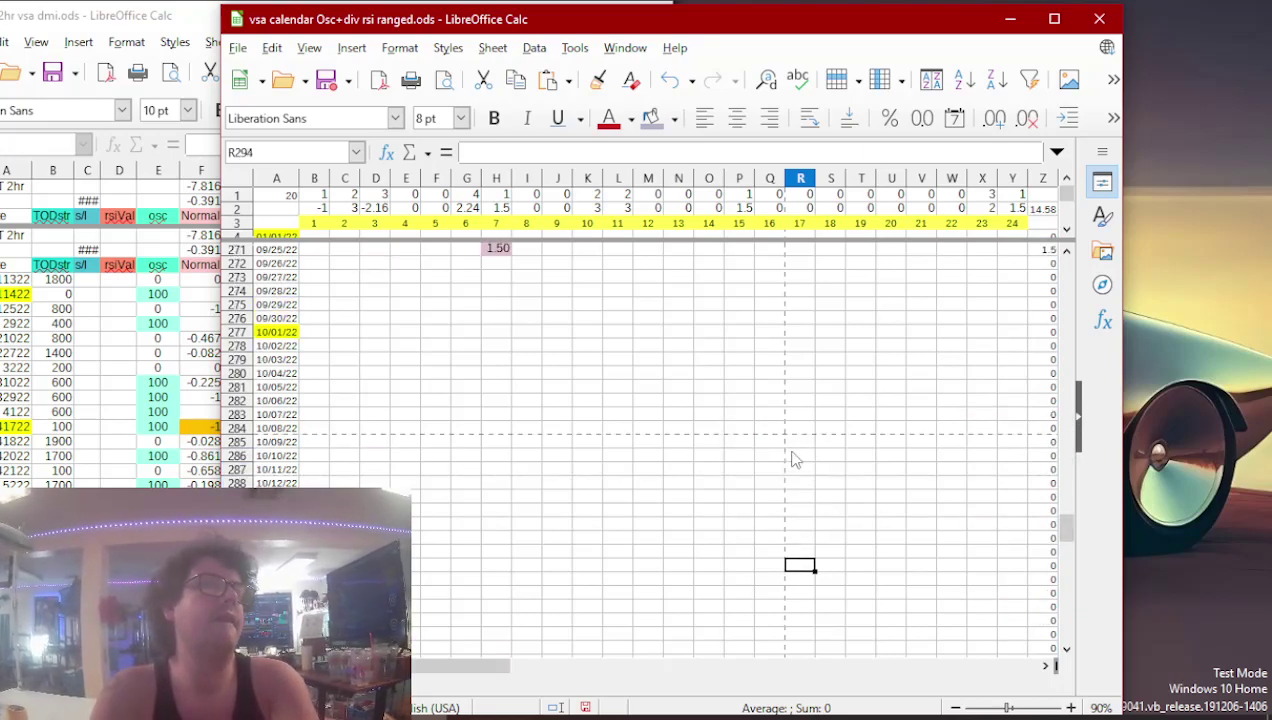
key("Left")
key("Right")
key("Right")
key("Right")
key("Right")
key("Right")
key("Right")
type("1.125")
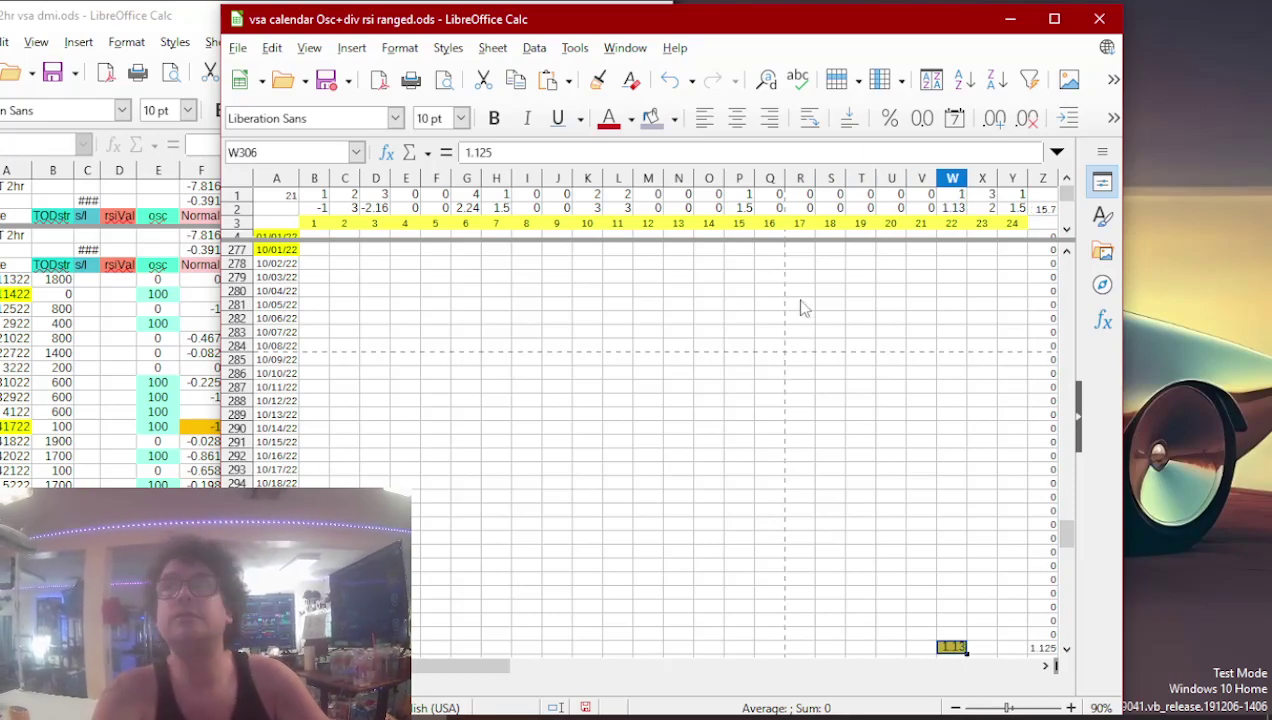
- Check the rest of the 2hr spreadsheet for highlighted rows, close it and bring up the next coin's 2hr sheet
left_click(50, 462)
scroll(430, 460, "down", 2)
scroll(415, 420, "up", 2)
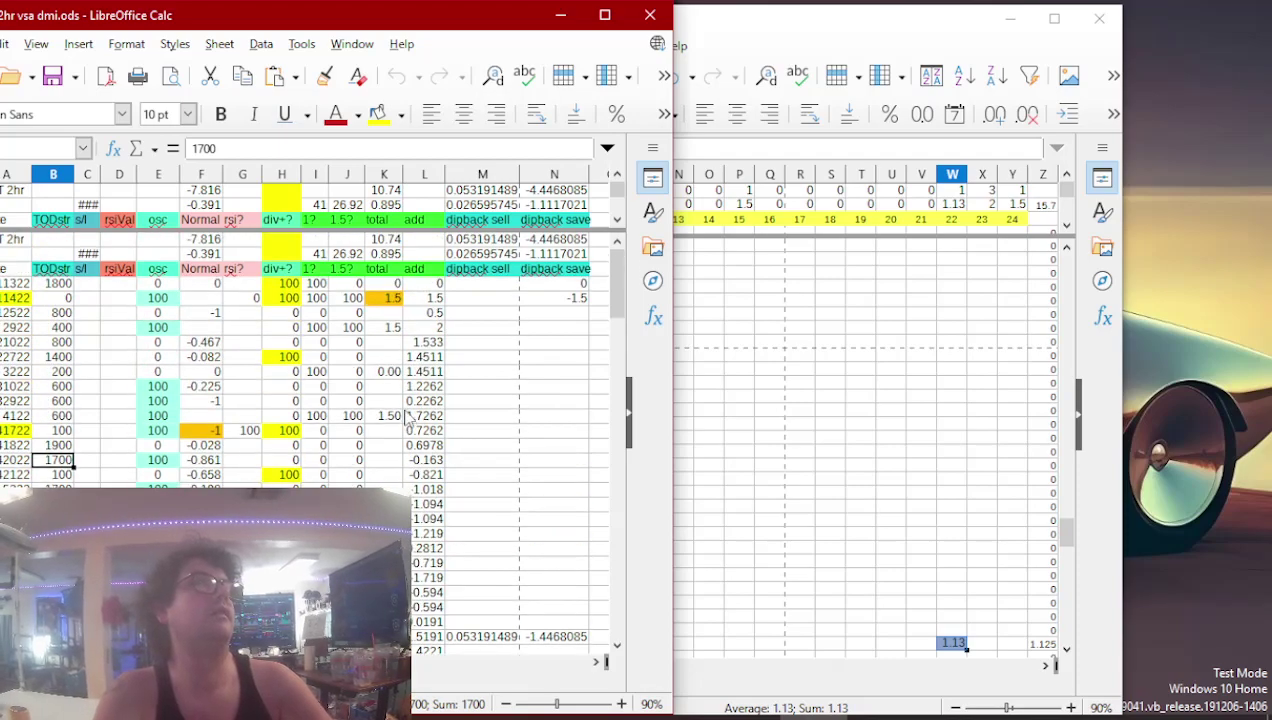
left_click(660, 22)
left_click(480, 715)
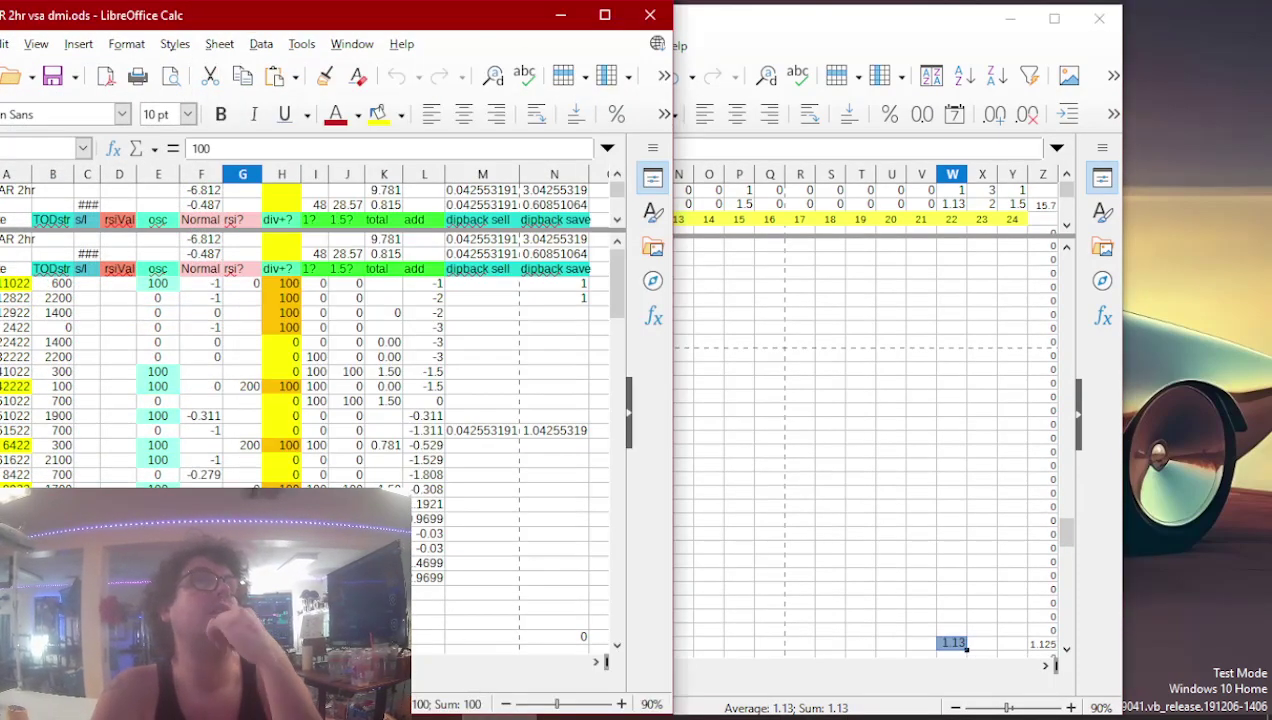
- Copy the -1 result from the highlighted 01/10/22 600 row into the calendar at 01/10/22, hour 6
left_click(207, 287)
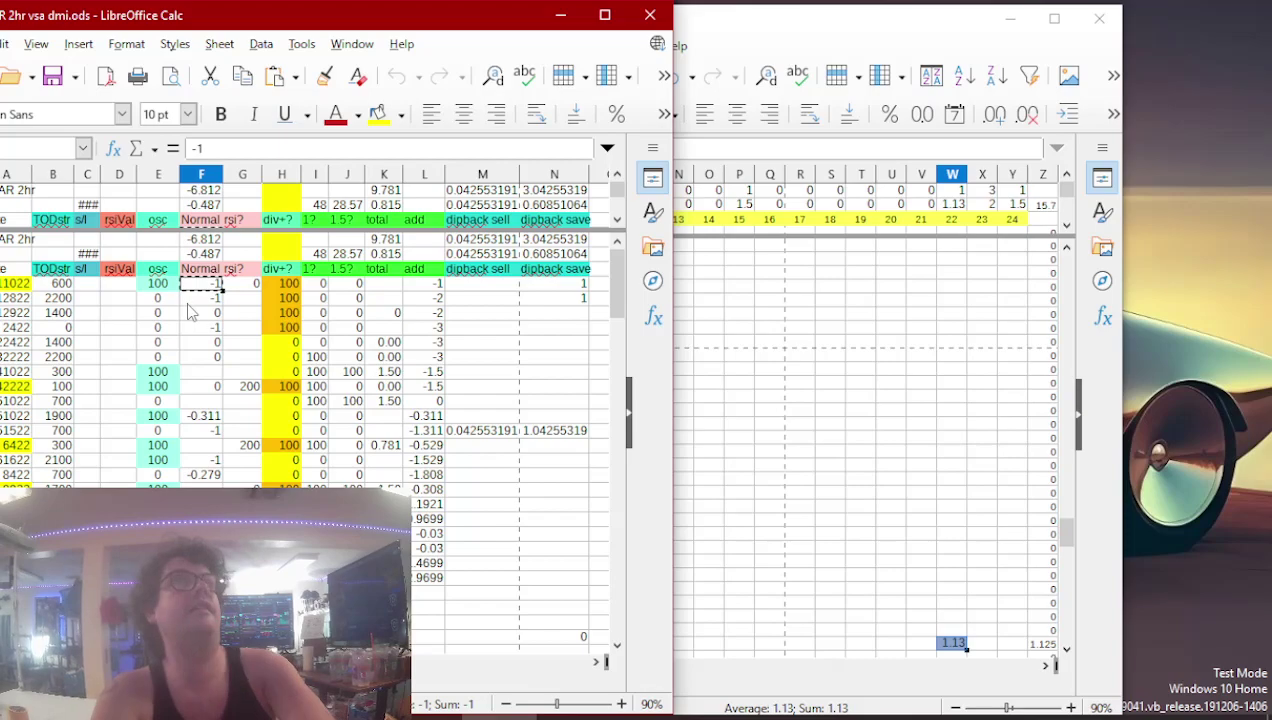
left_click(760, 492)
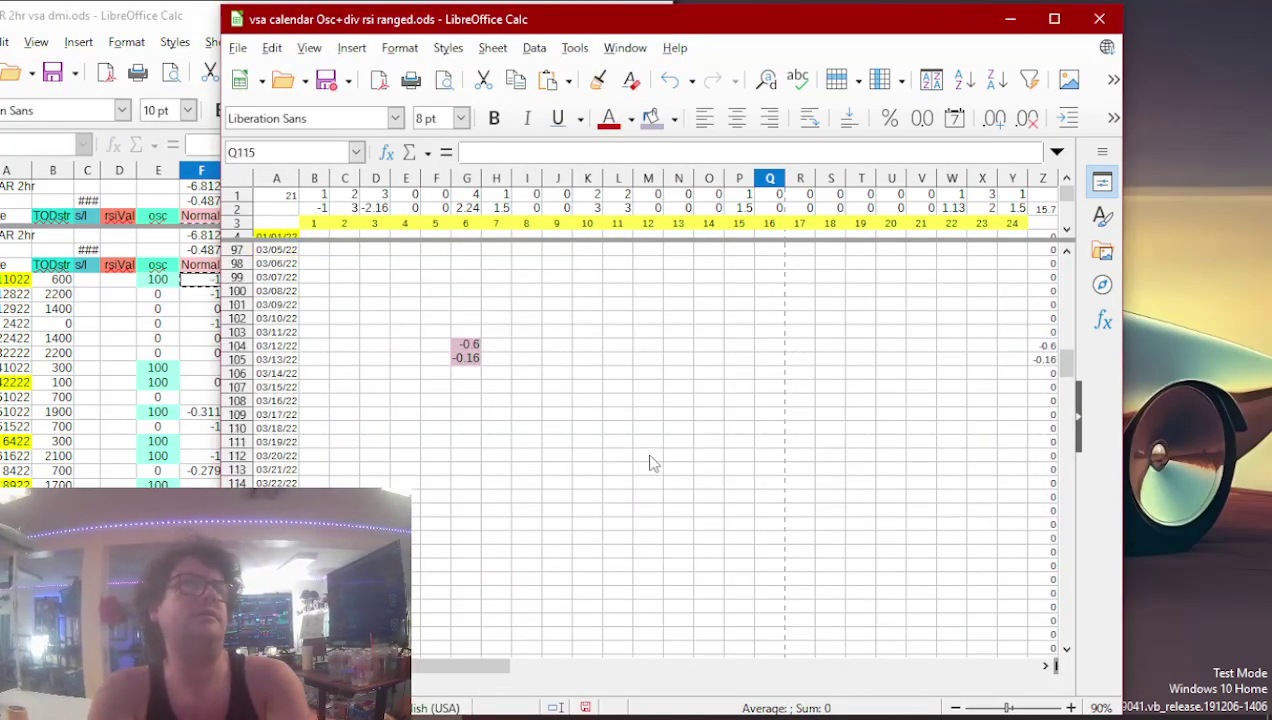
key("ctrl+Up")
left_click(640, 418)
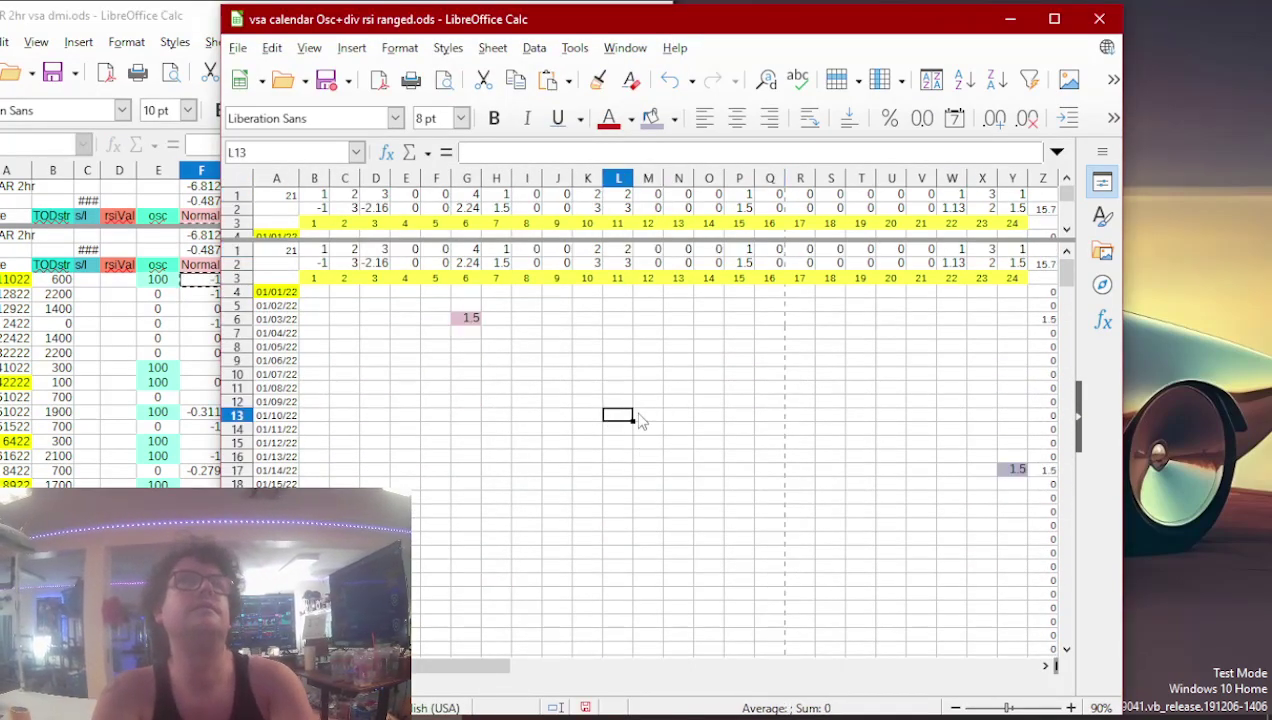
key("Left")
key("Left")
key("Left")
key("Left")
key("Left")
key("Left")
type("-1")
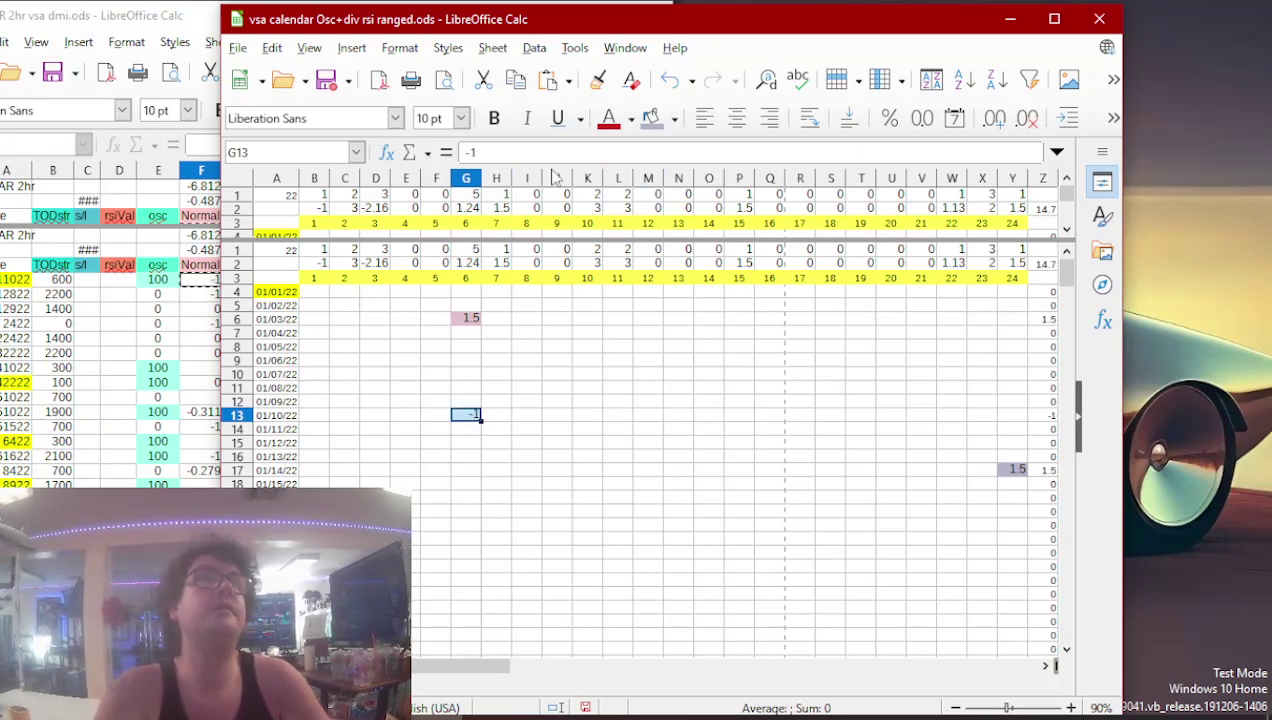
- Check the next highlighted rows of the 2hr sheet and copy the 1.5 total from the 08/09/22 1700 row
left_click(205, 401)
left_click(210, 388)
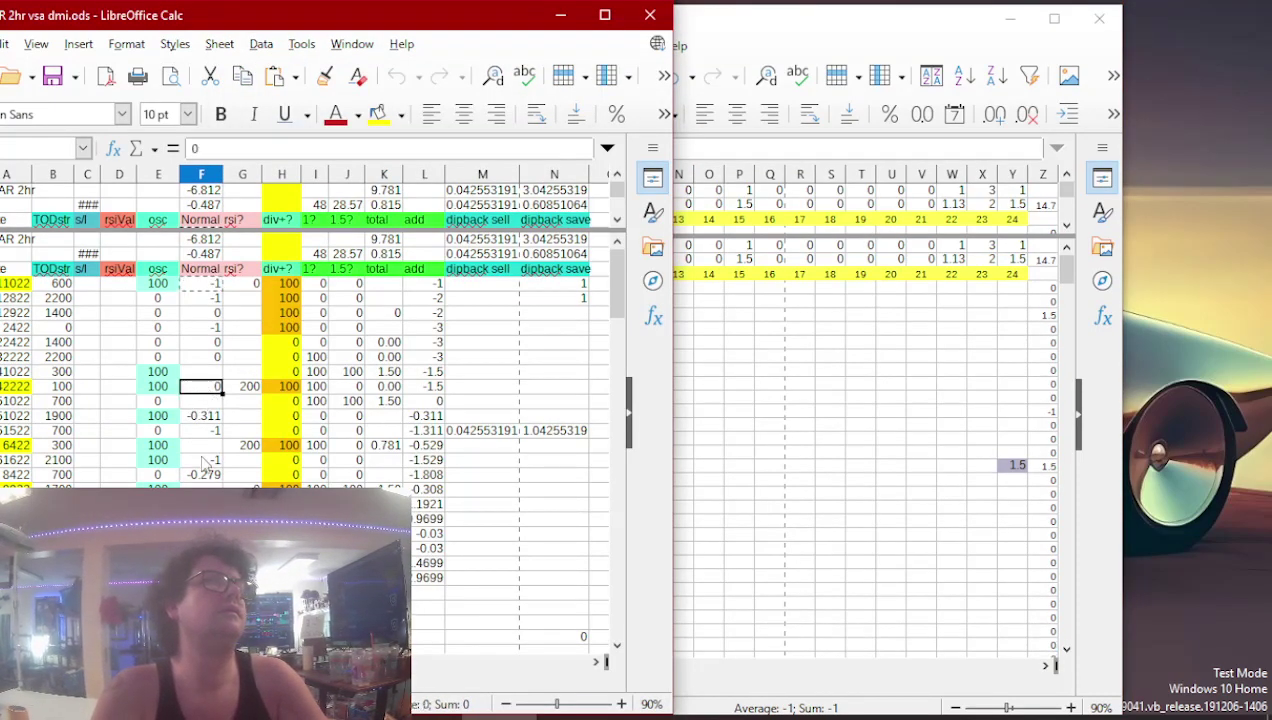
left_click(210, 448)
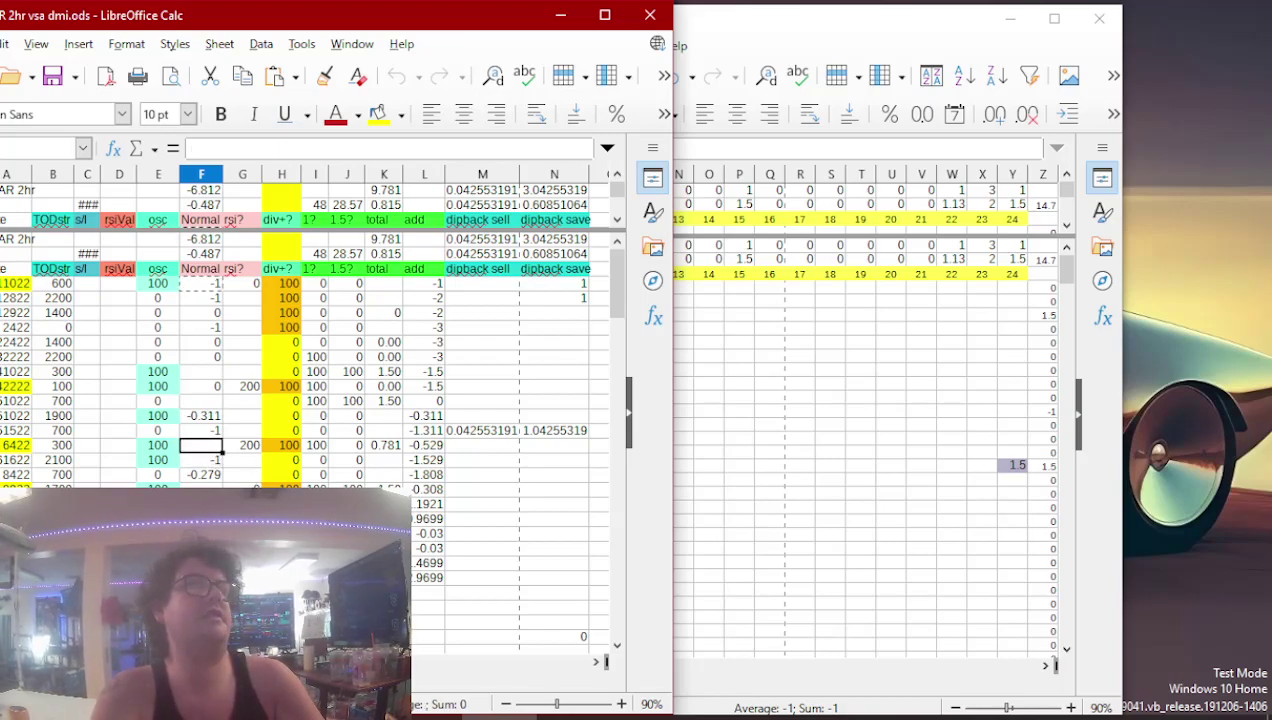
left_click(251, 482)
left_click(384, 486)
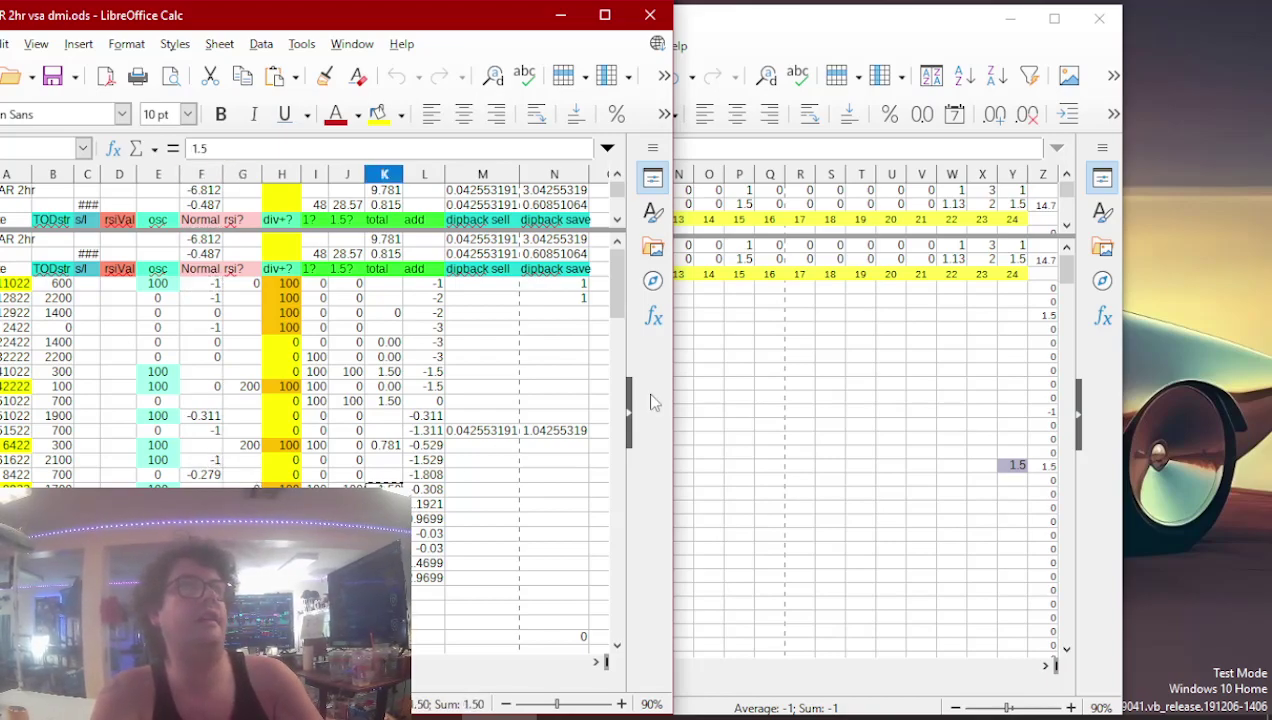
- Place the copied 1.5 in the calendar at 08/09/22, hour 22, and shade it light indigo
left_click(705, 389)
key("Page_Down")
key("Page_Down")
key("Page_Down")
key("Page_Down")
key("Page_Down")
key("Page_Down")
key("Page_Down")
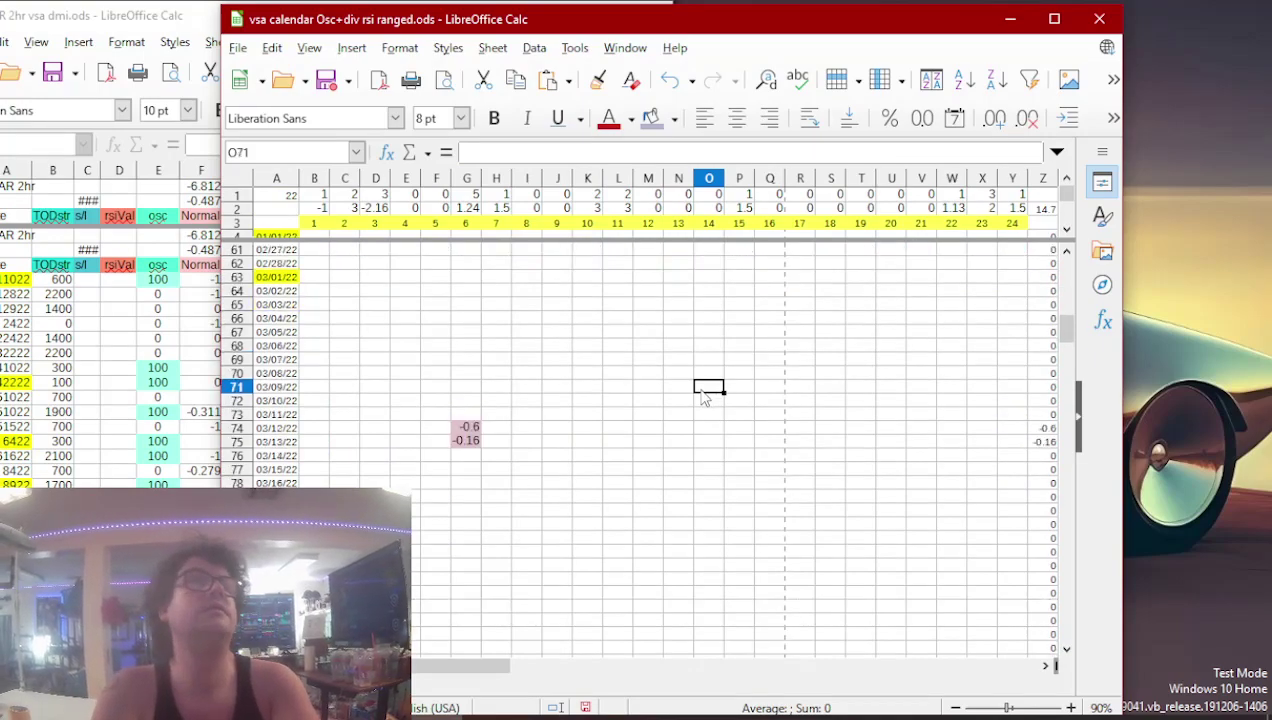
key("Page_Down")
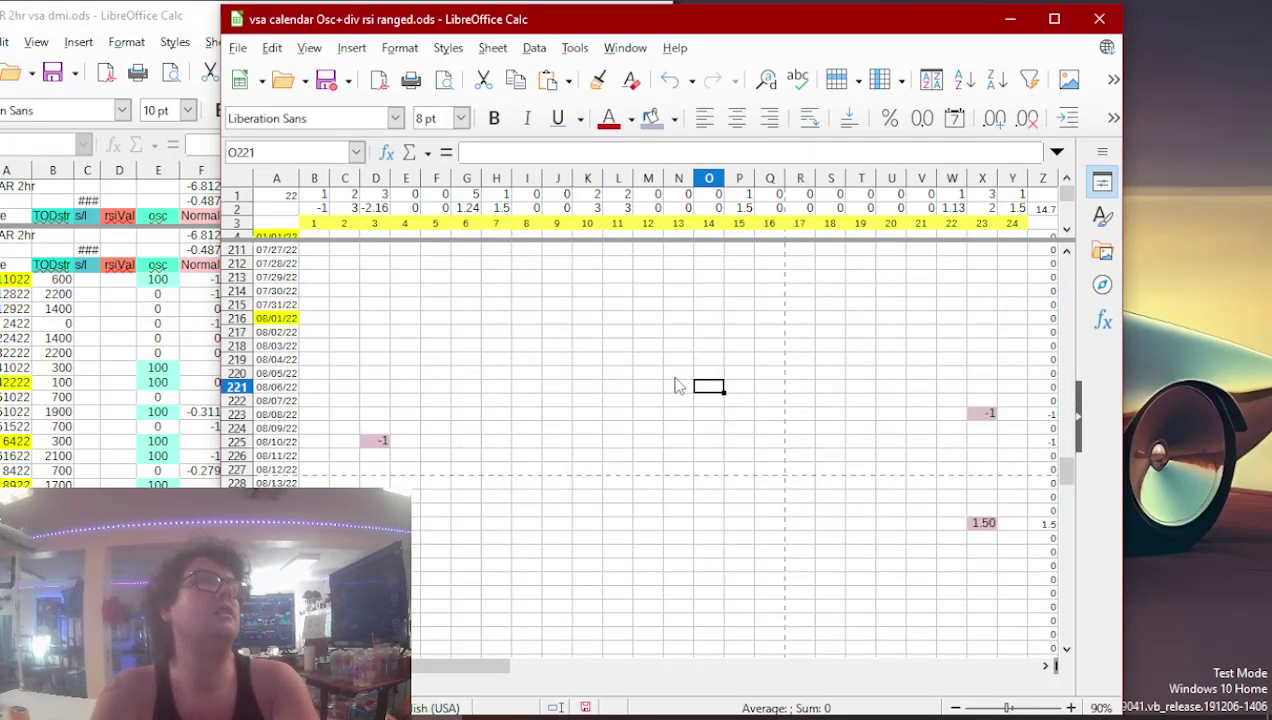
key("Down")
key("Down")
key("Down")
key("Right")
key("Right")
key("Right")
key("Right")
key("Right")
key("Right")
key("Right")
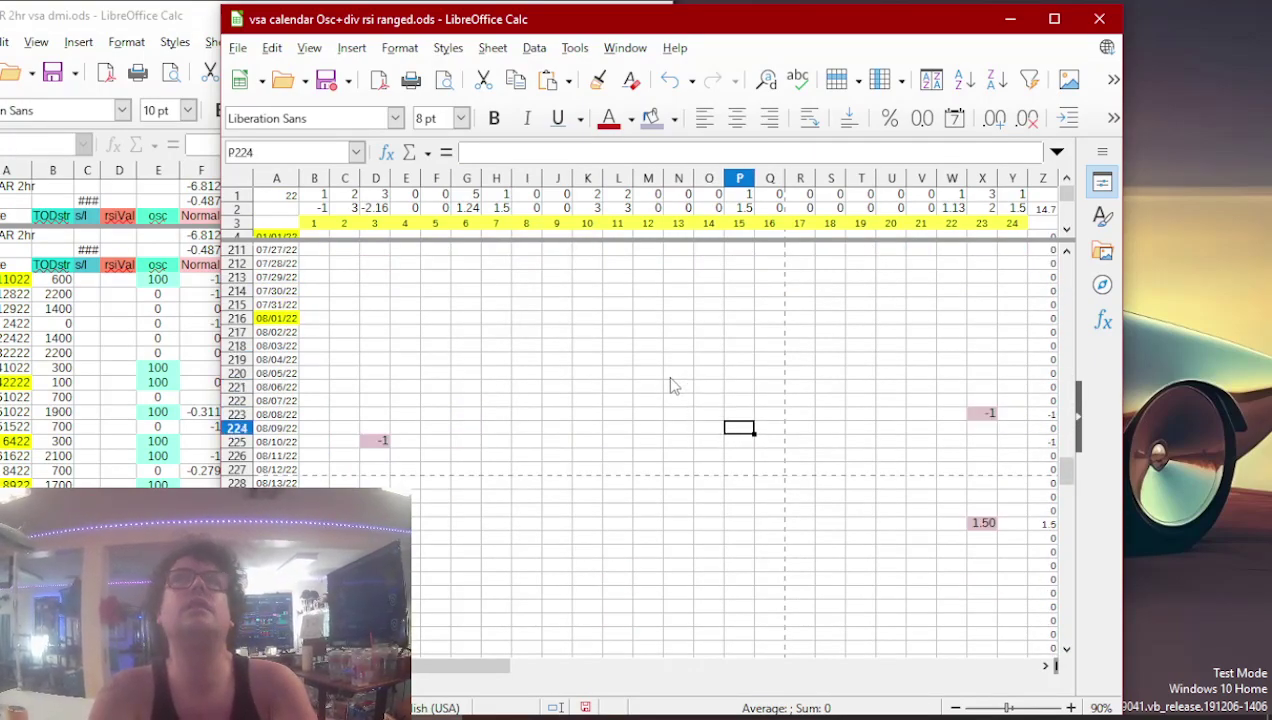
key("Right")
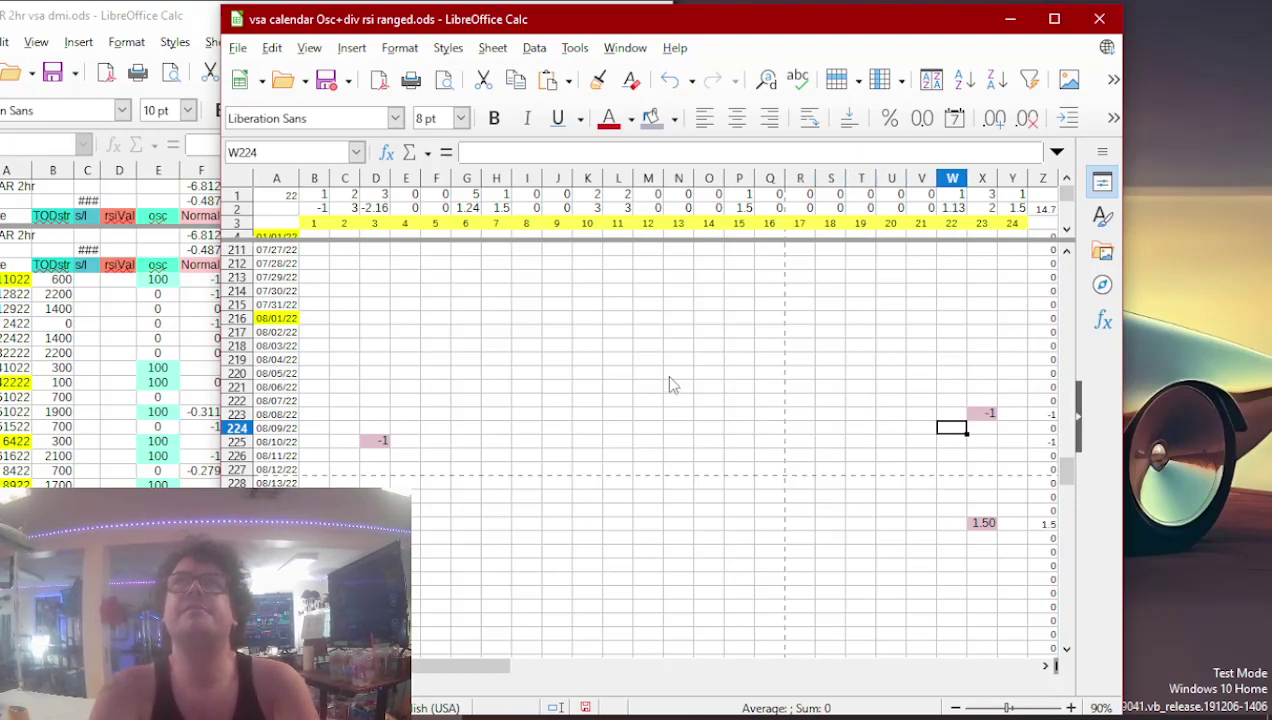
type("1.50")
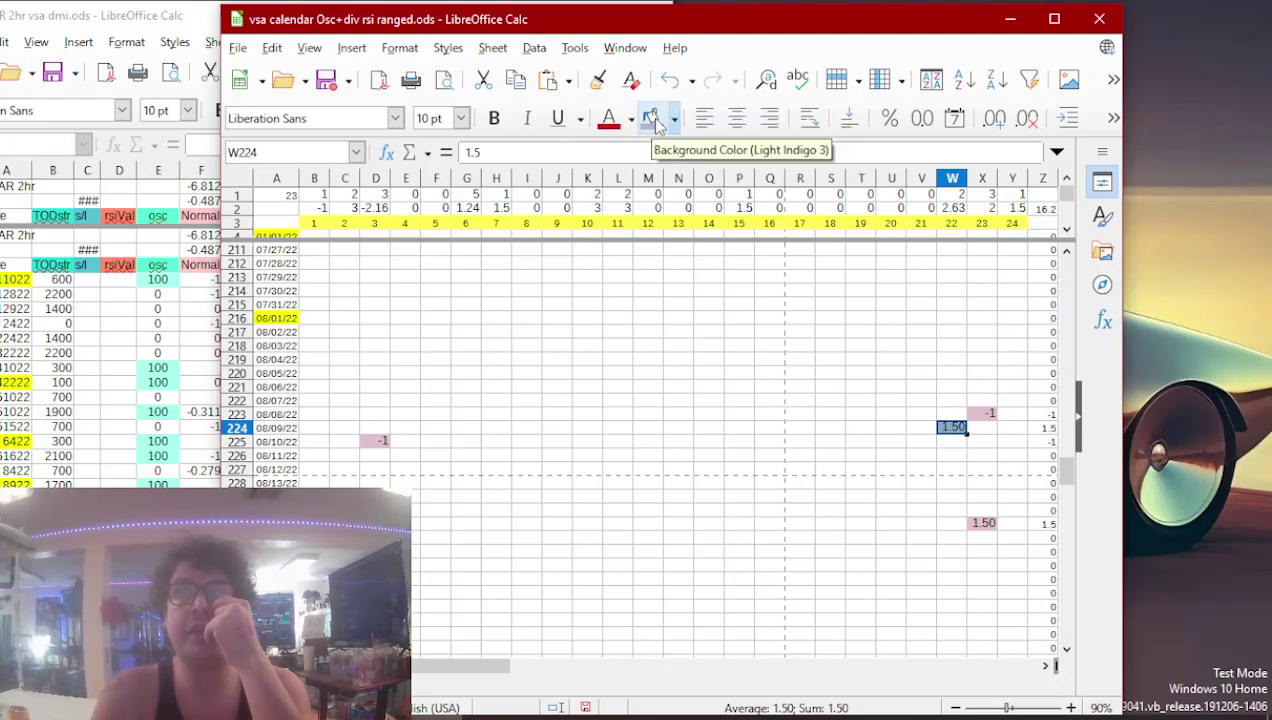
- Copy the next 1.5 total from the 2hr sheet into the calendar at 12/03/22, hour 8, and shade it light indigo
left_click(198, 443)
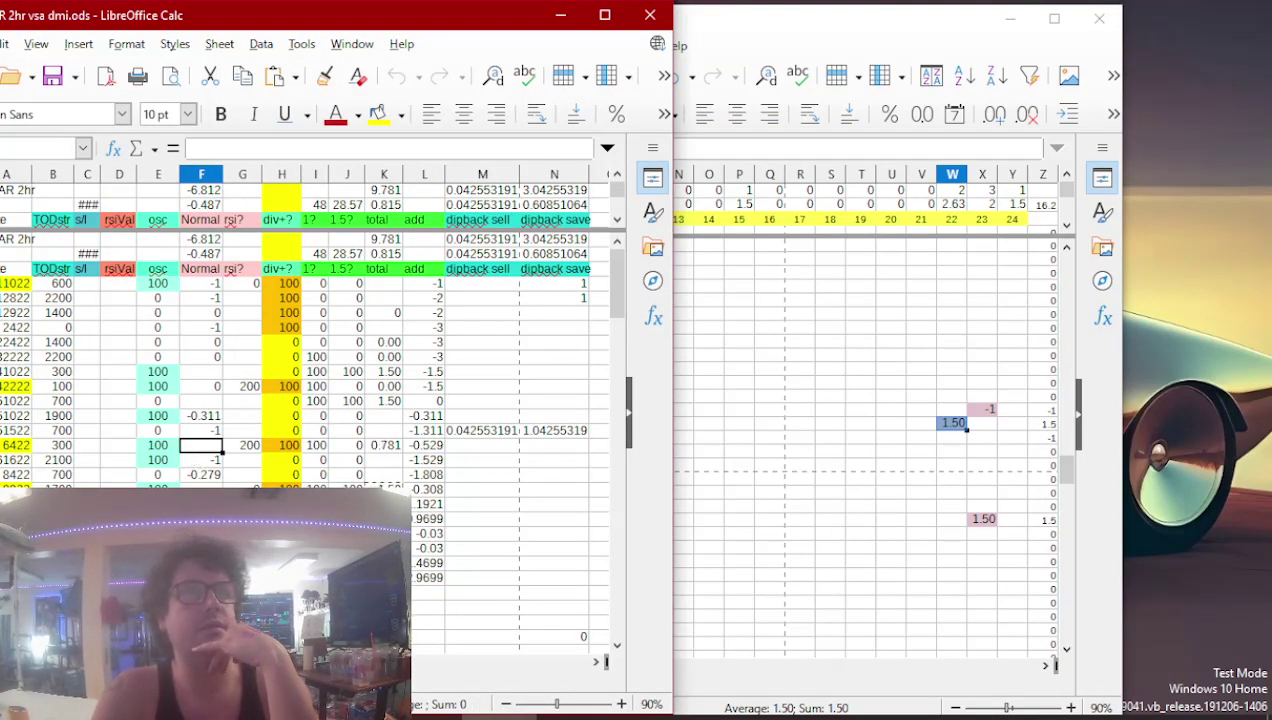
left_click(384, 487)
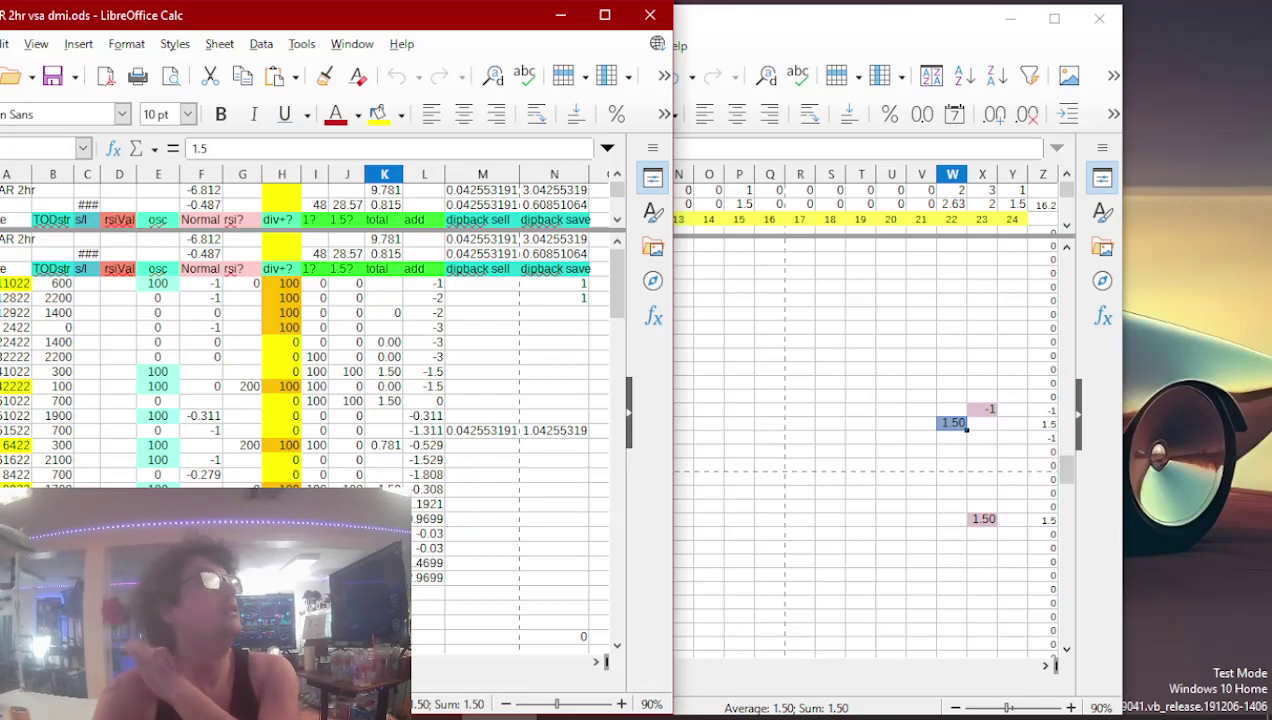
left_click(736, 415)
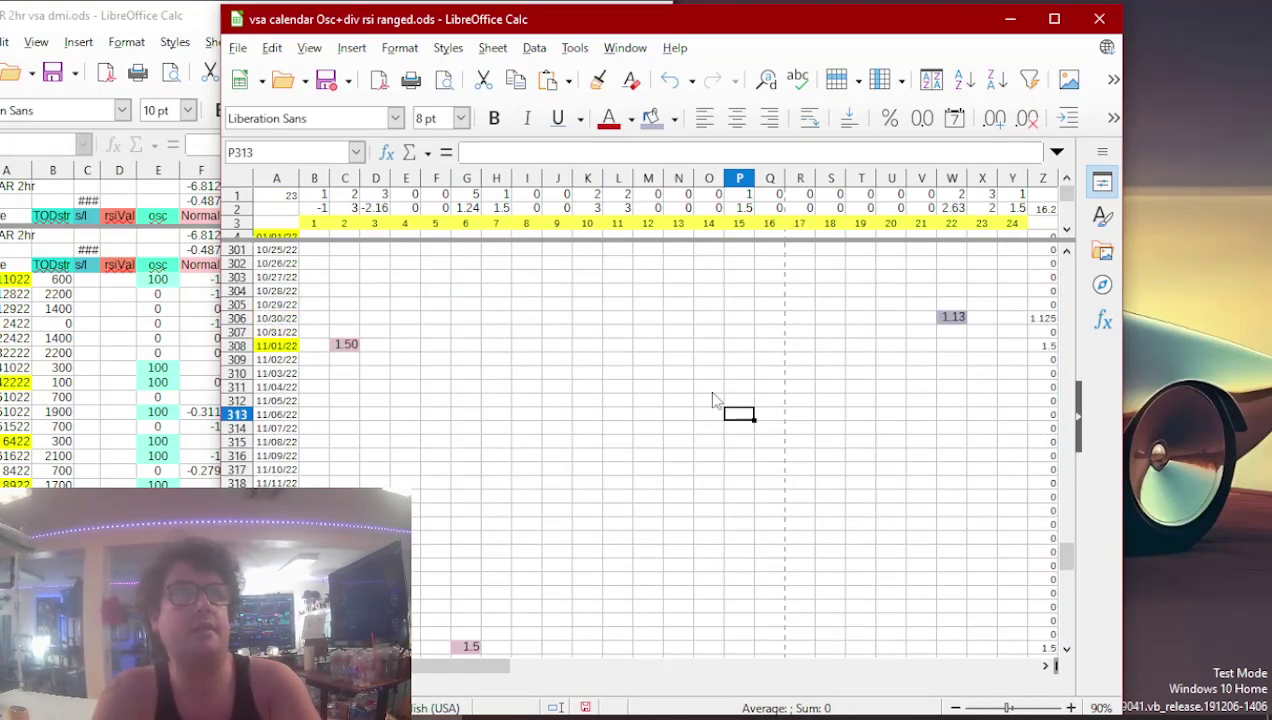
key("Page_Down")
key("Up")
key("Up")
key("Up")
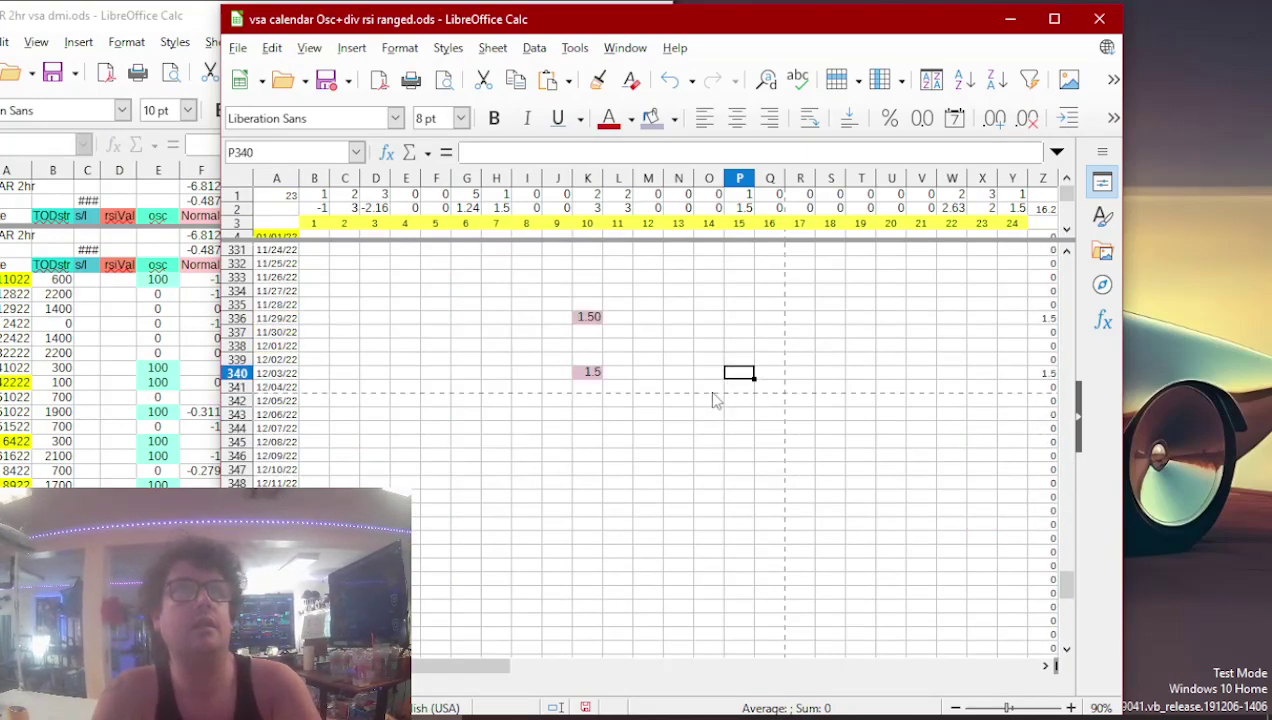
key("Left")
key("Left")
key("Left")
key("Left")
key("Left")
key("Left")
key("Left")
key("Left")
key("Right")
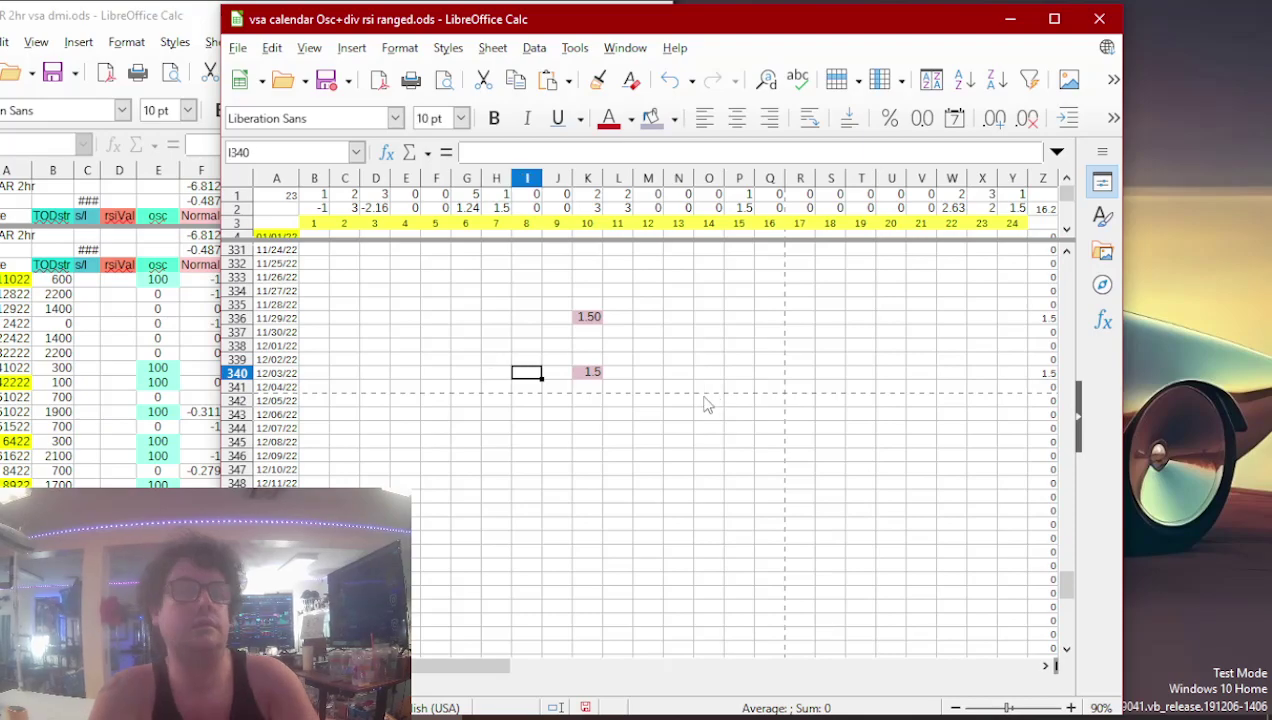
type("1.50")
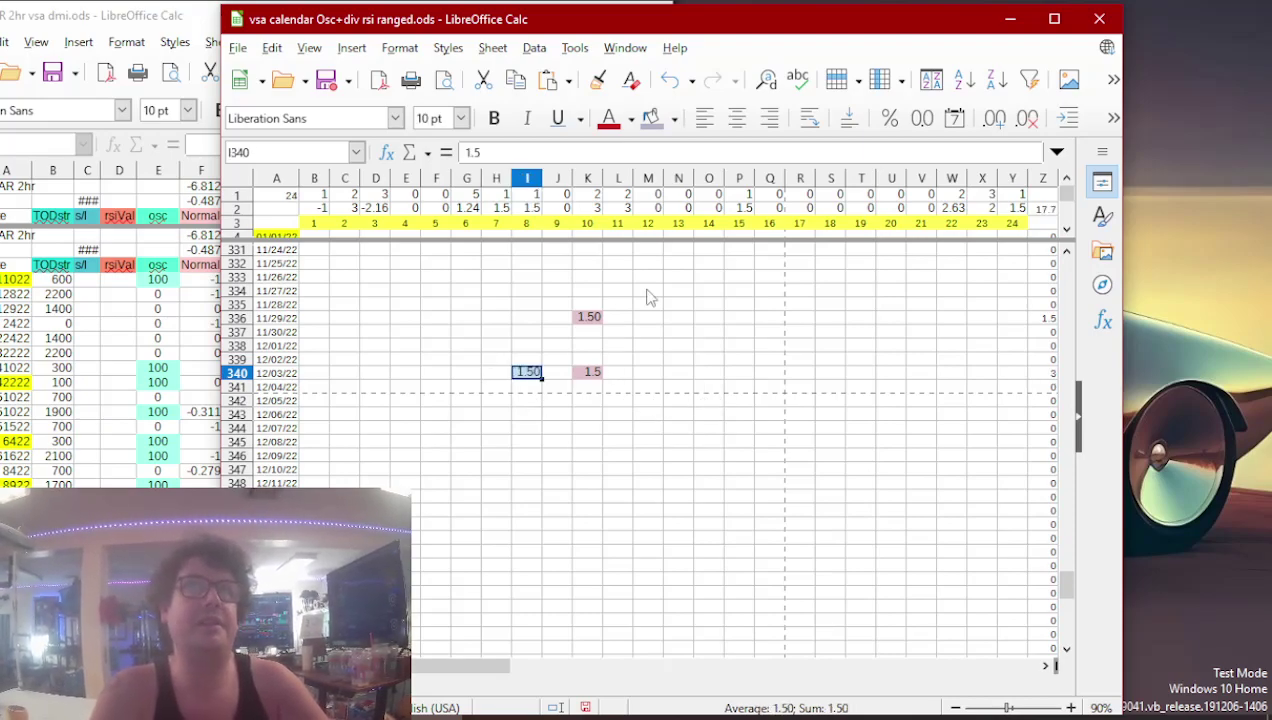
- Check the 2hr sheet for remaining highlighted rows, close it and bring up the next coin's 2hr sheet
left_click(62, 456)
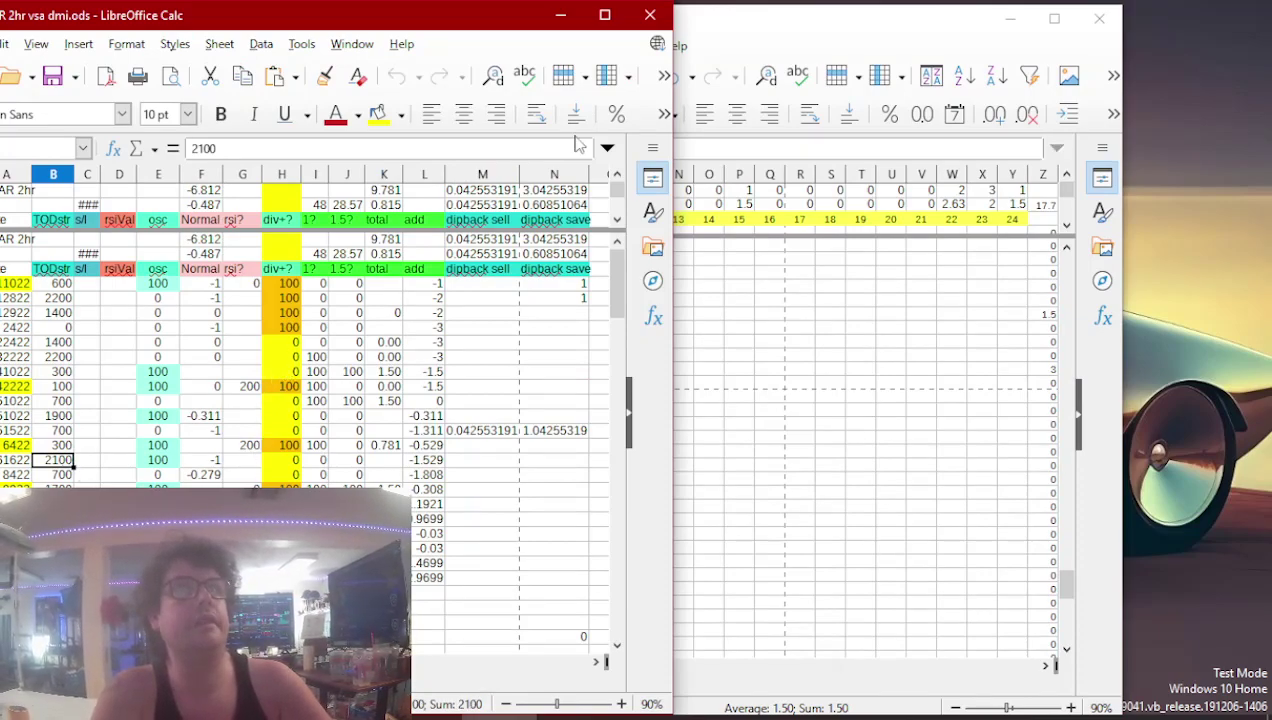
left_click(648, 15)
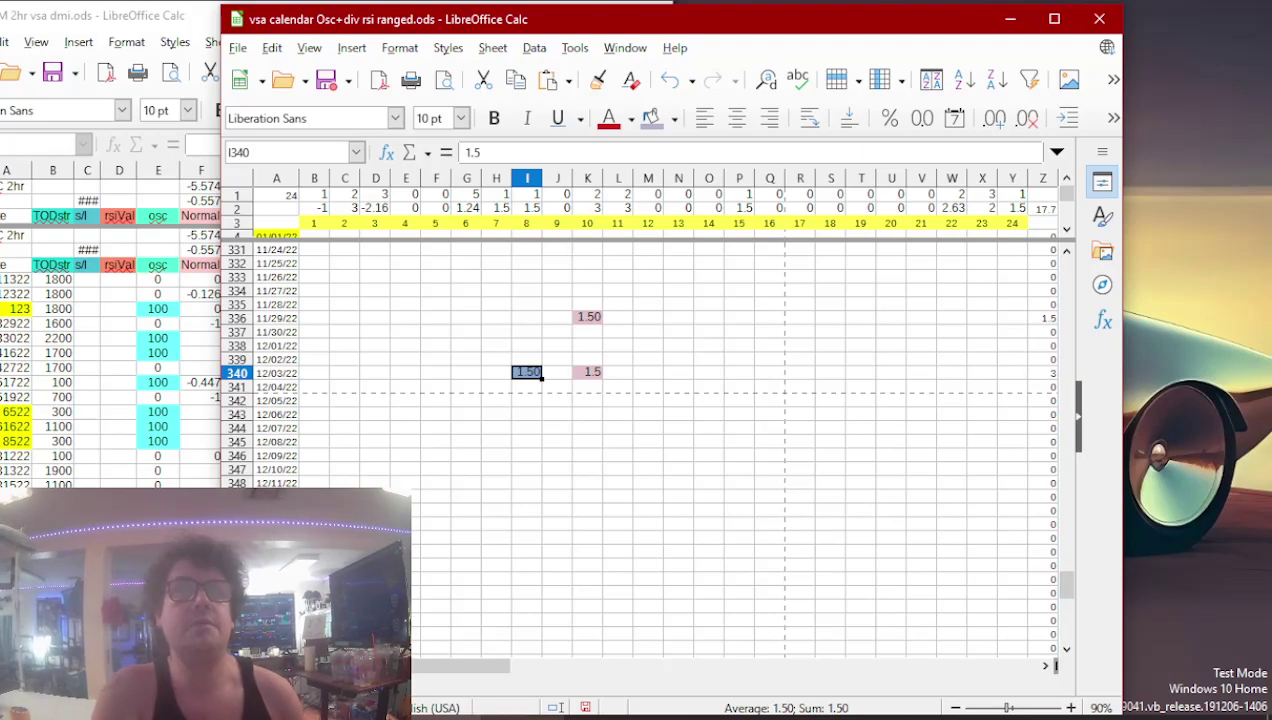
key("alt+Tab")
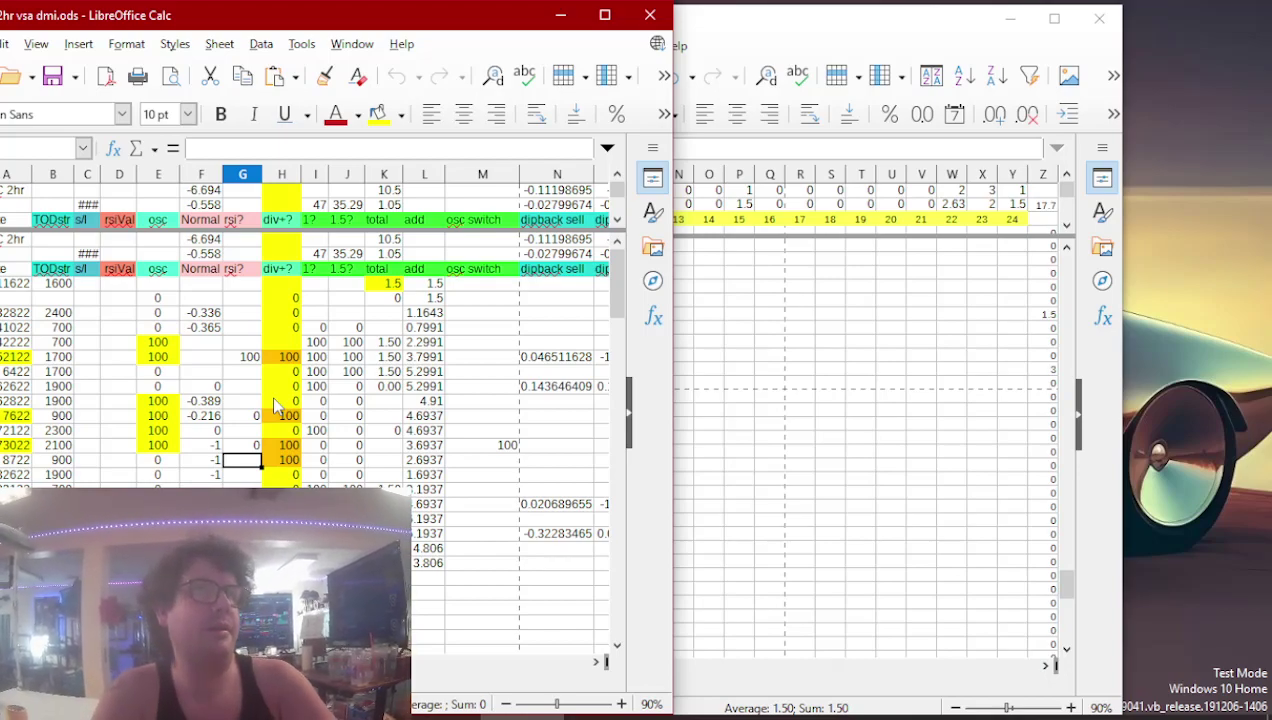
- Copy the 1.5 total from the highlighted 05/21/22 1700 row of the 2hr sheet
left_click(248, 359)
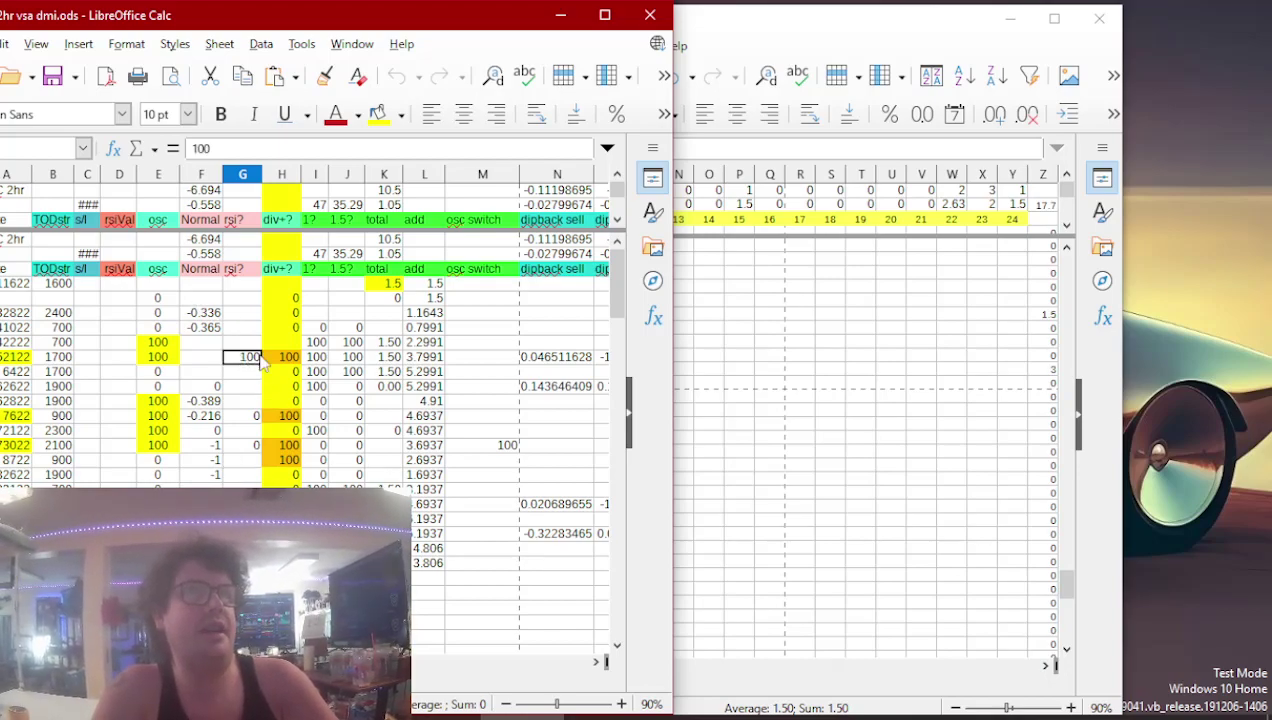
left_click(382, 358)
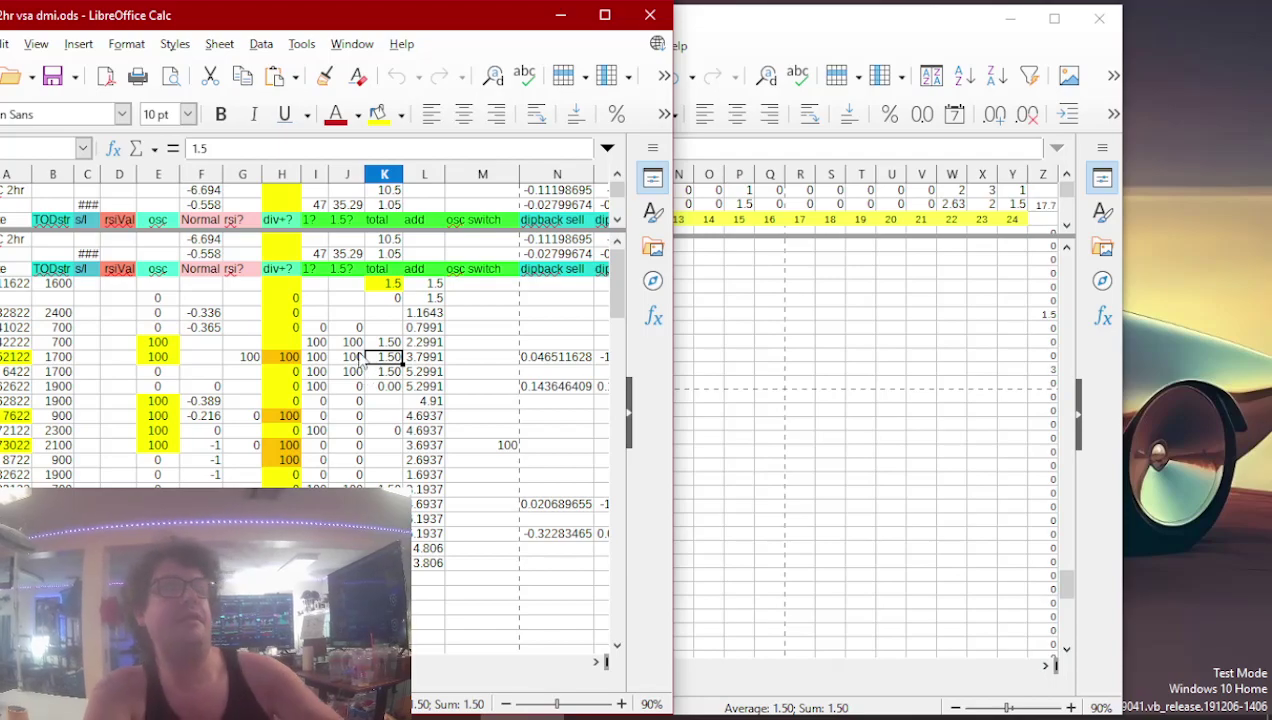
key("ctrl+c")
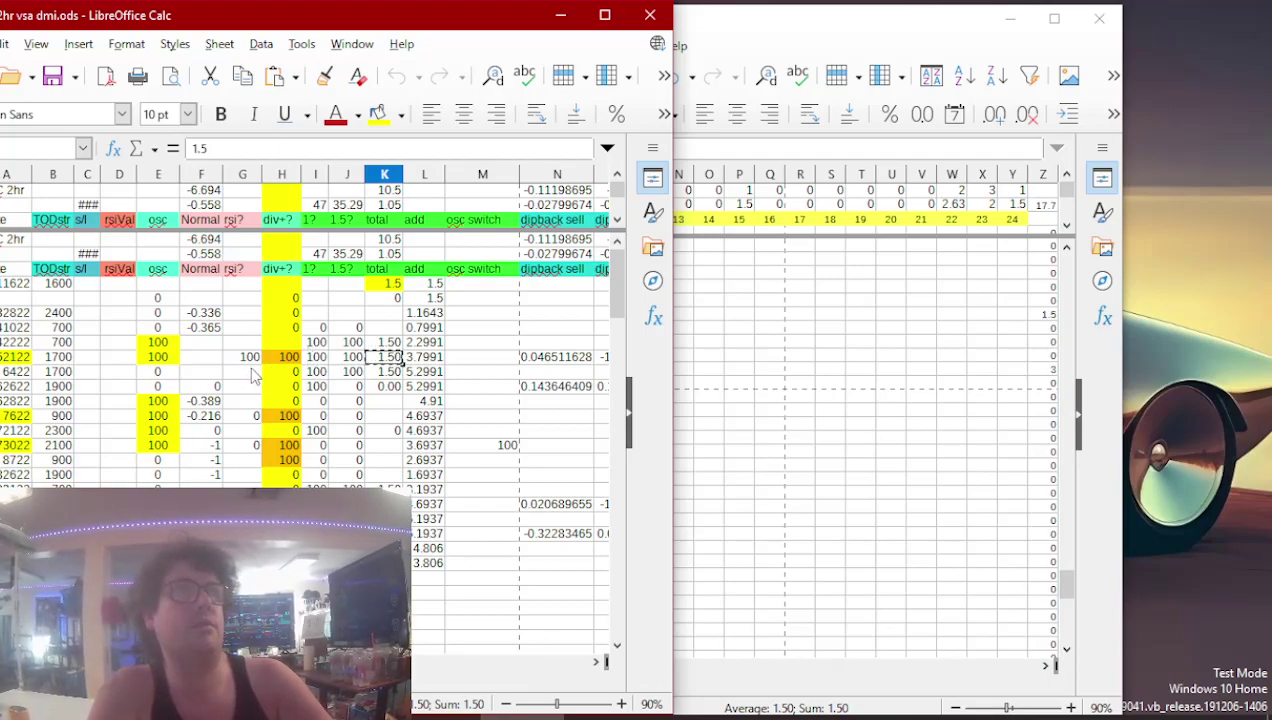
- Place the copied 1.5 in the calendar at 05/21/22, hour 17, and shade it light indigo
left_click(735, 375)
key("Page_Up")
key("Page_Up")
key("Page_Up")
key("Page_Up")
key("Page_Up")
key("Page_Up")
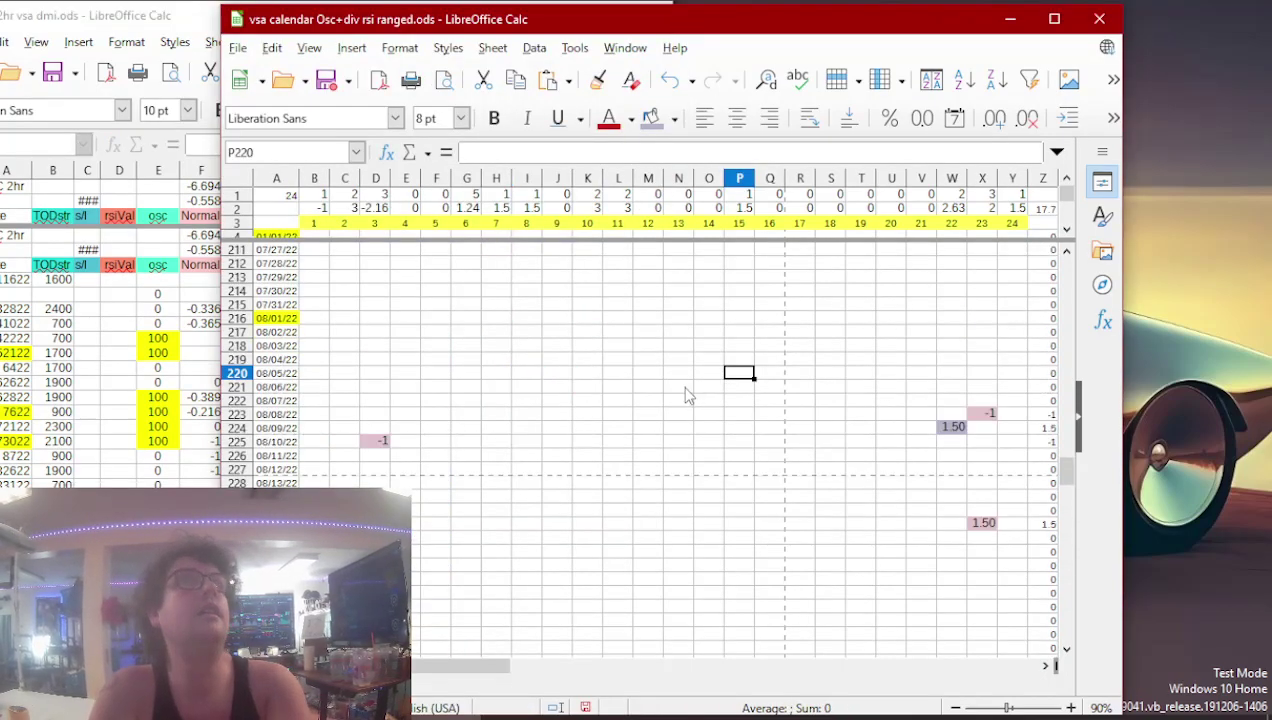
key("Page_Up")
key("Down")
key("Down")
key("Down")
key("Down")
key("Down")
key("Down")
key("Down")
key("Down")
key("Down")
key("Down")
key("Down")
key("Down")
key("Down")
key("Down")
key("Down")
key("Down")
key("Down")
key("Down")
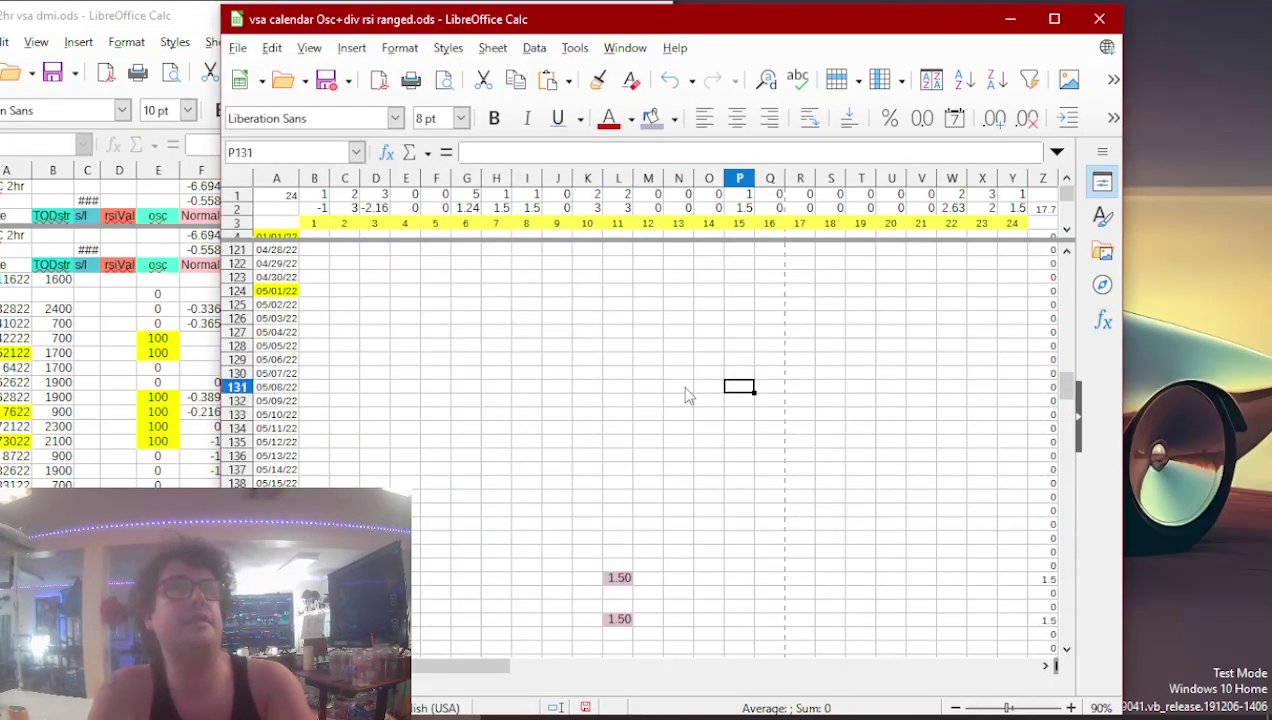
key("Up")
key("Up")
key("Up")
key("Up")
key("Up")
key("Up")
key("Down")
key("Down")
key("Left")
key("Right")
key("Right")
key("Right")
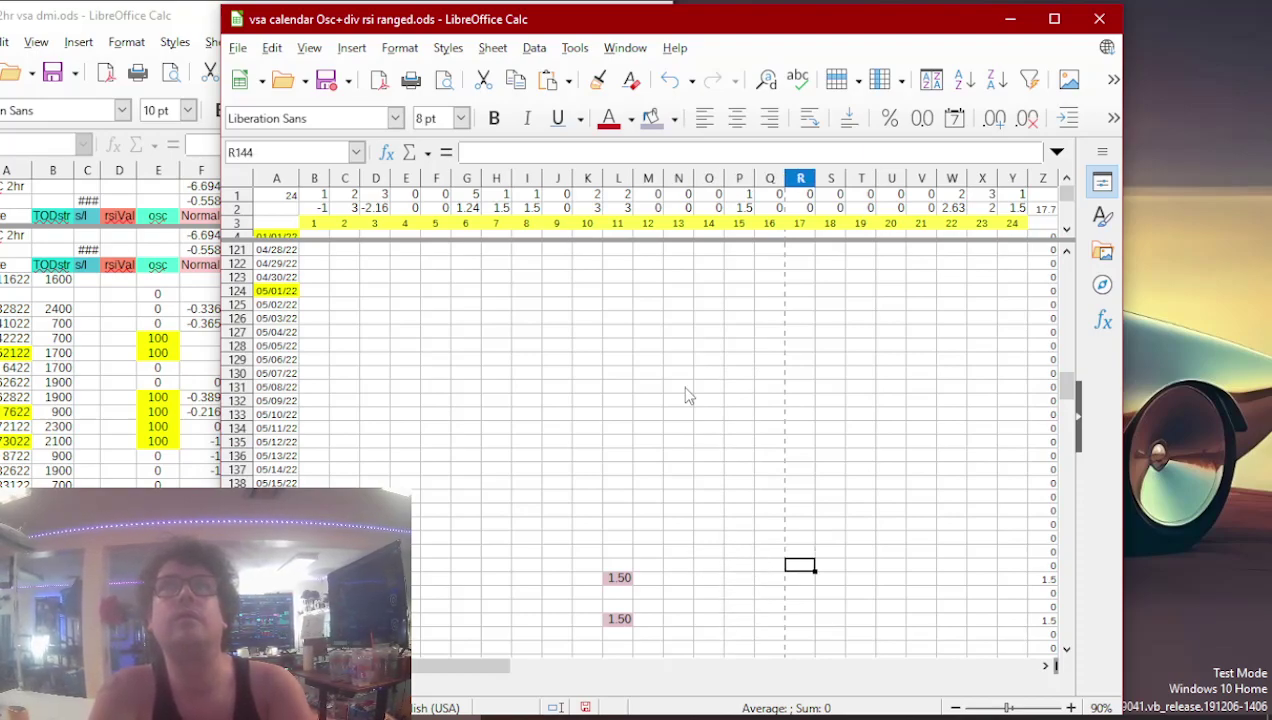
key("ctrl+v")
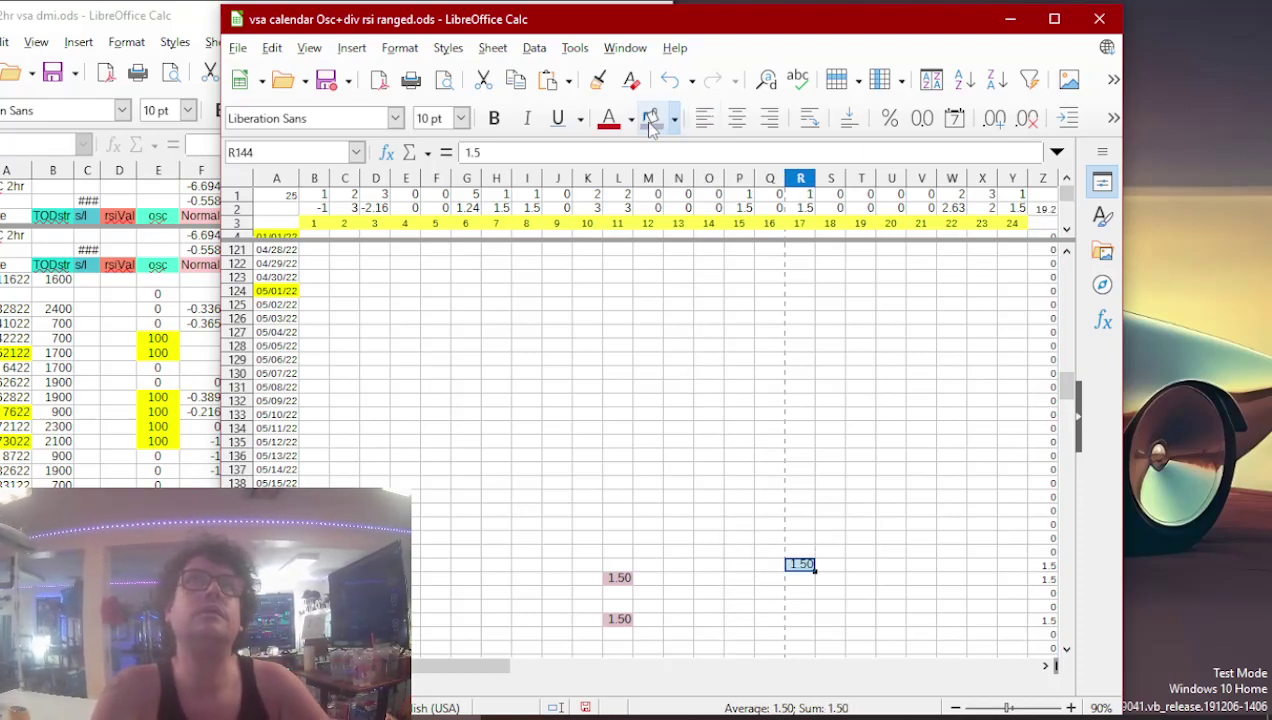
- Copy the -0.216 result from the highlighted 07/06/22 900 row into the calendar at 07/06/22, hour 9, shaded light indigo
left_click(118, 428)
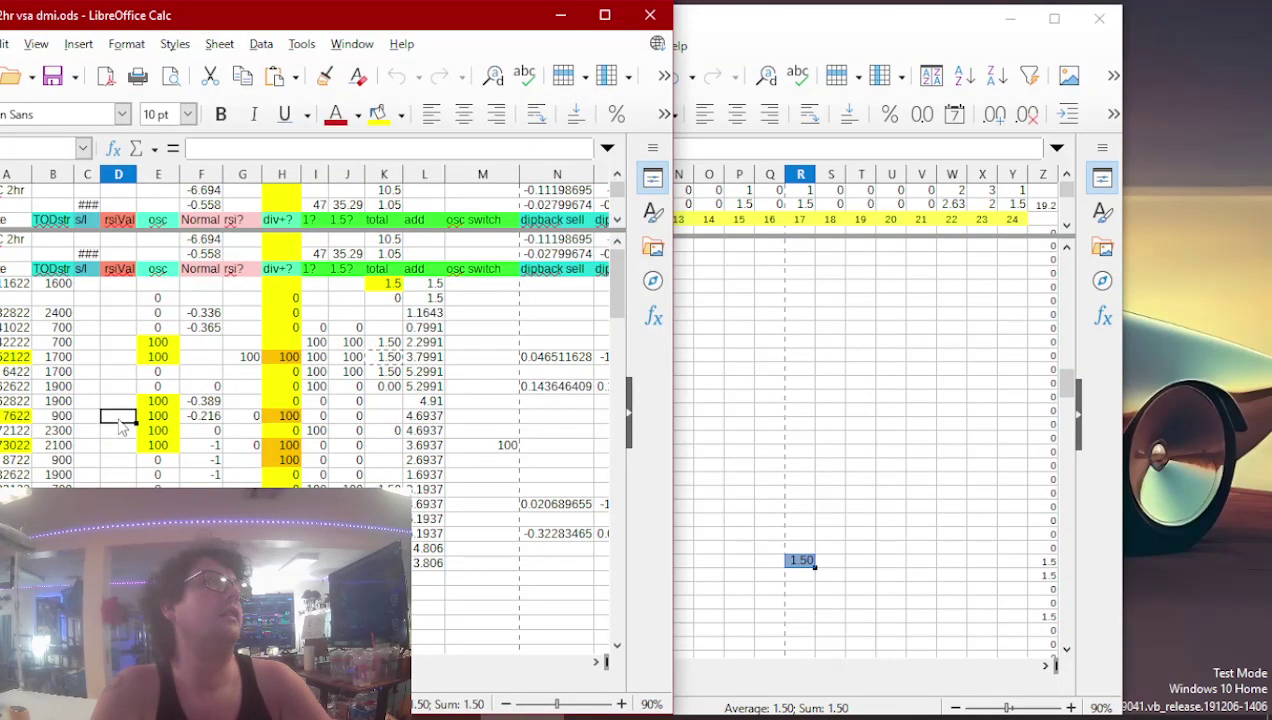
left_click(198, 419)
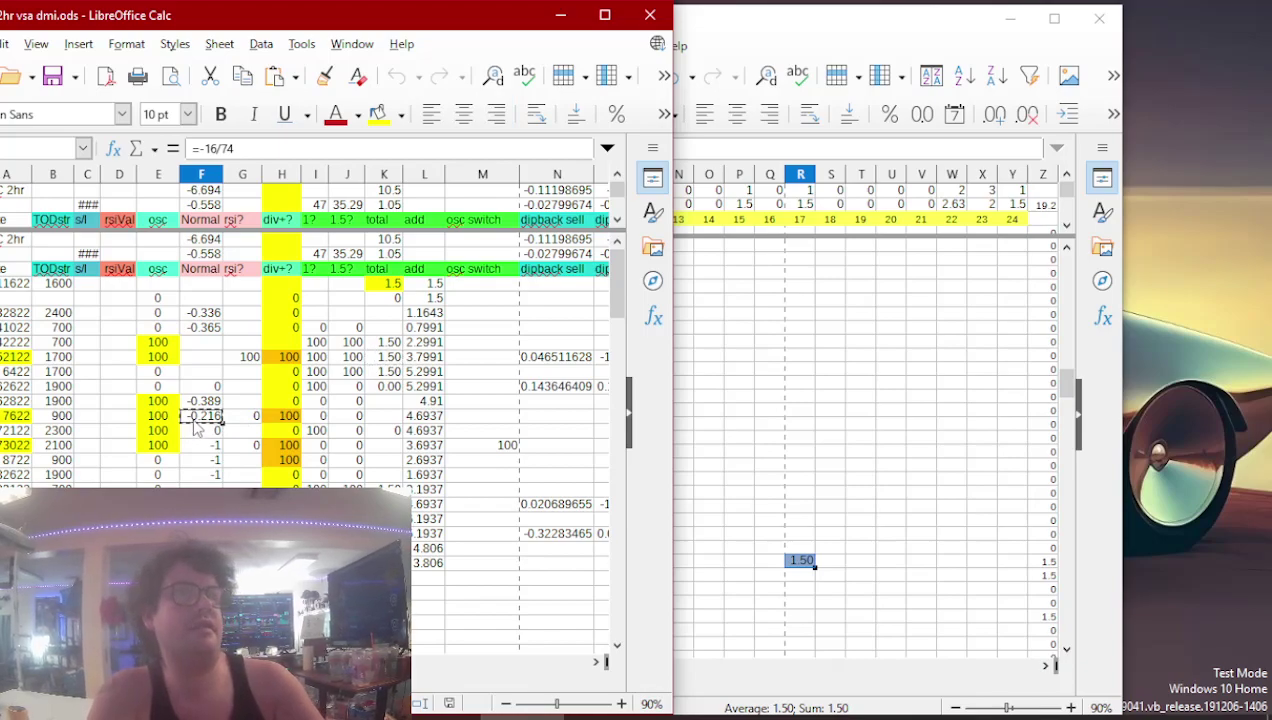
left_click(680, 387)
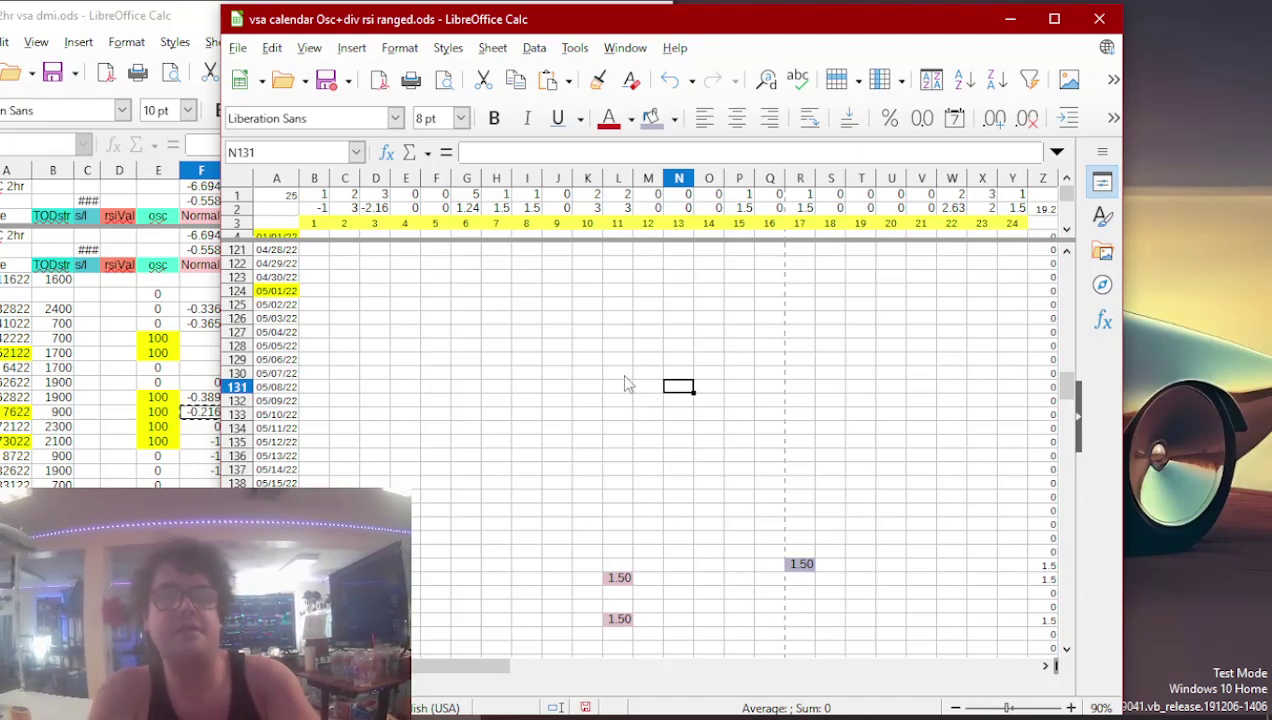
key("Page_Down")
key("Page_Down")
key("Up")
key("Left")
key("Left")
key("Left")
key("Left")
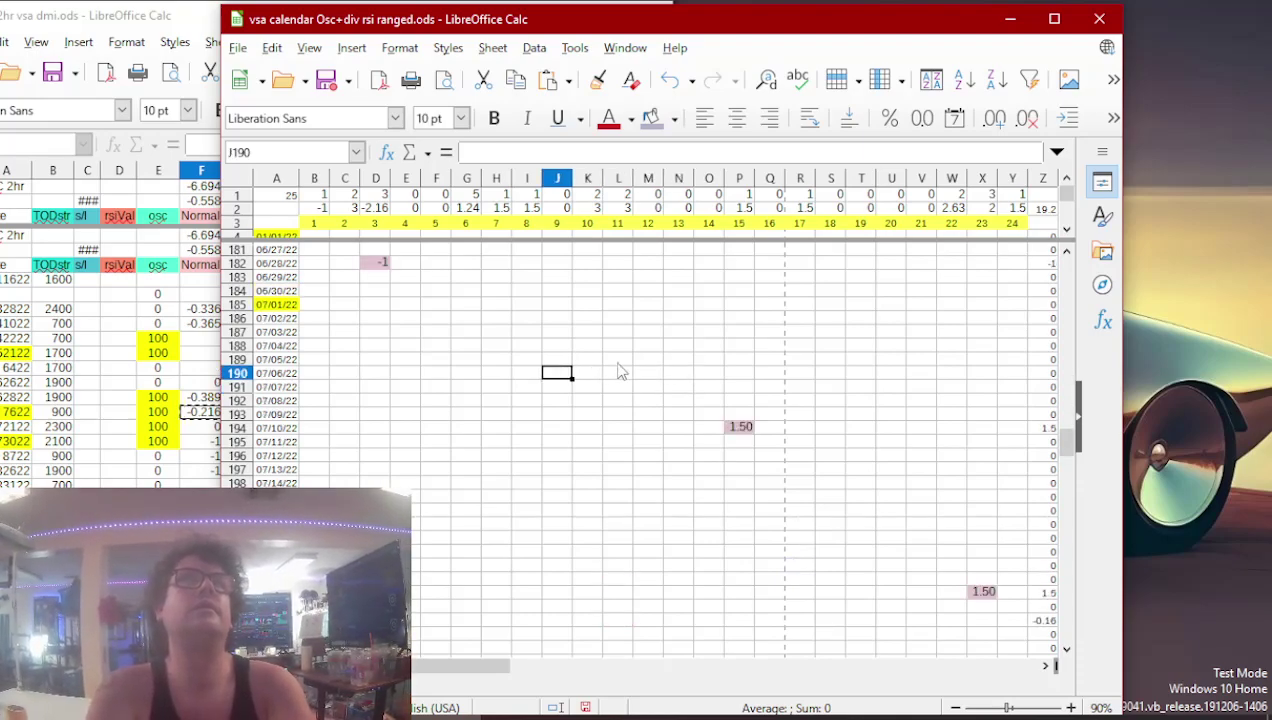
key("ctrl+v")
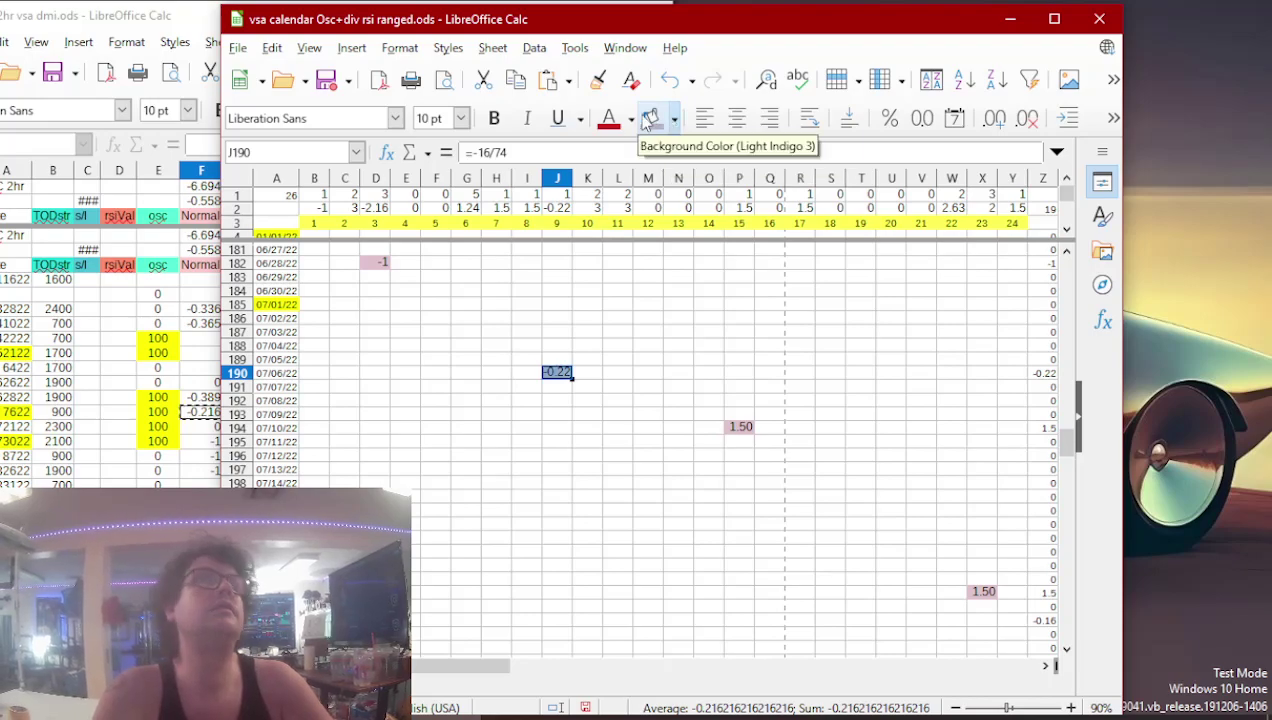
- Copy the -1 result from the highlighted 07/30/22 2100 row of the 2hr sheet
left_click(124, 442)
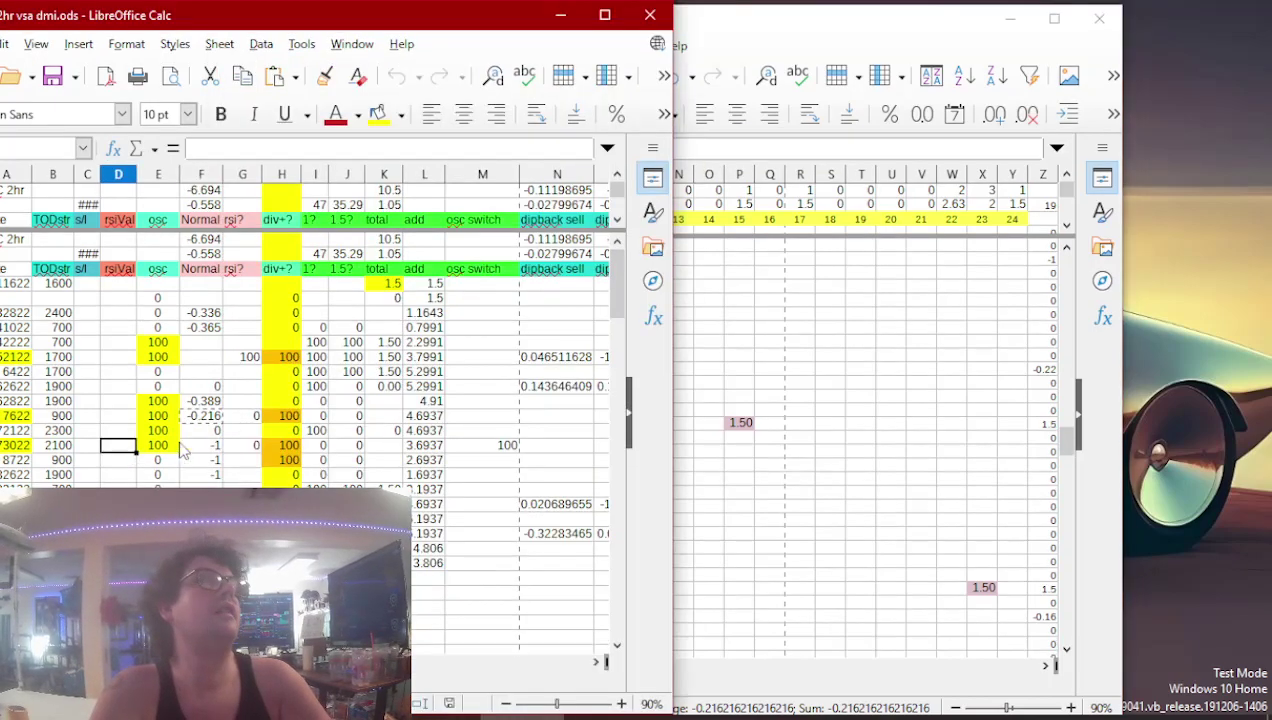
left_click(210, 446)
key("ctrl+c")
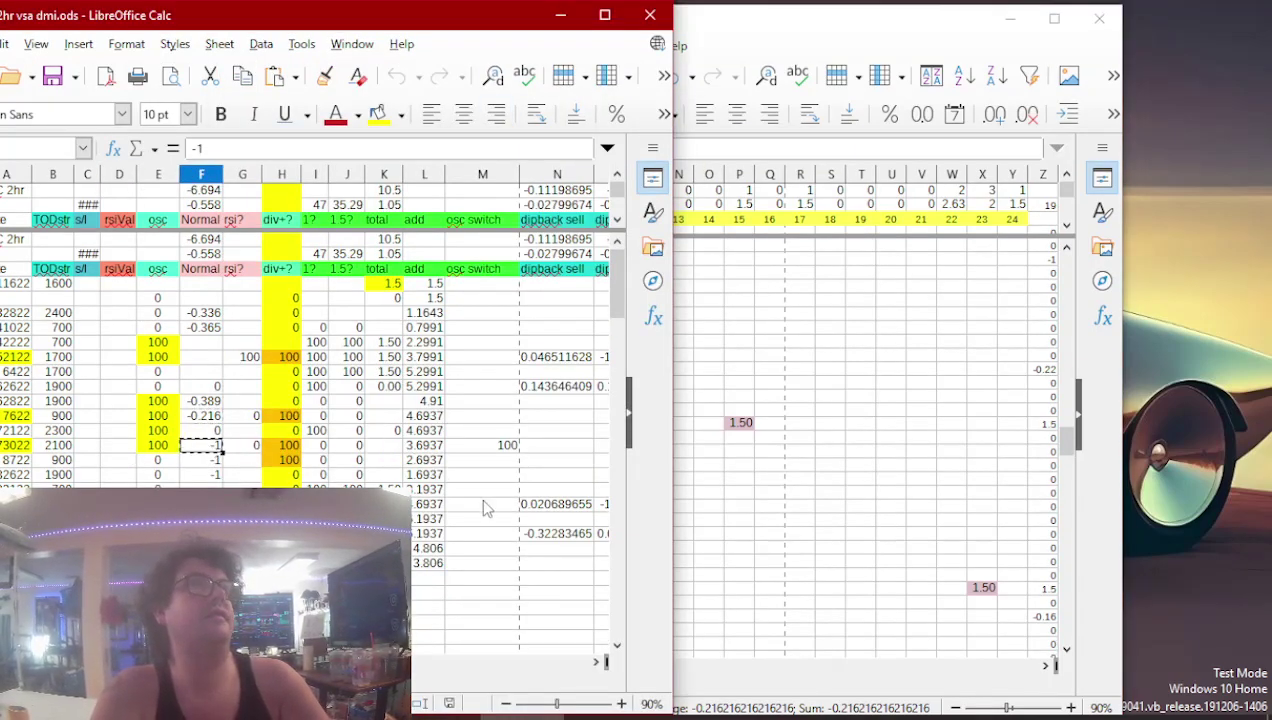
- Place the copied -1 in the calendar at 07/30/22, hour 21, and shade it light indigo
left_click(748, 458)
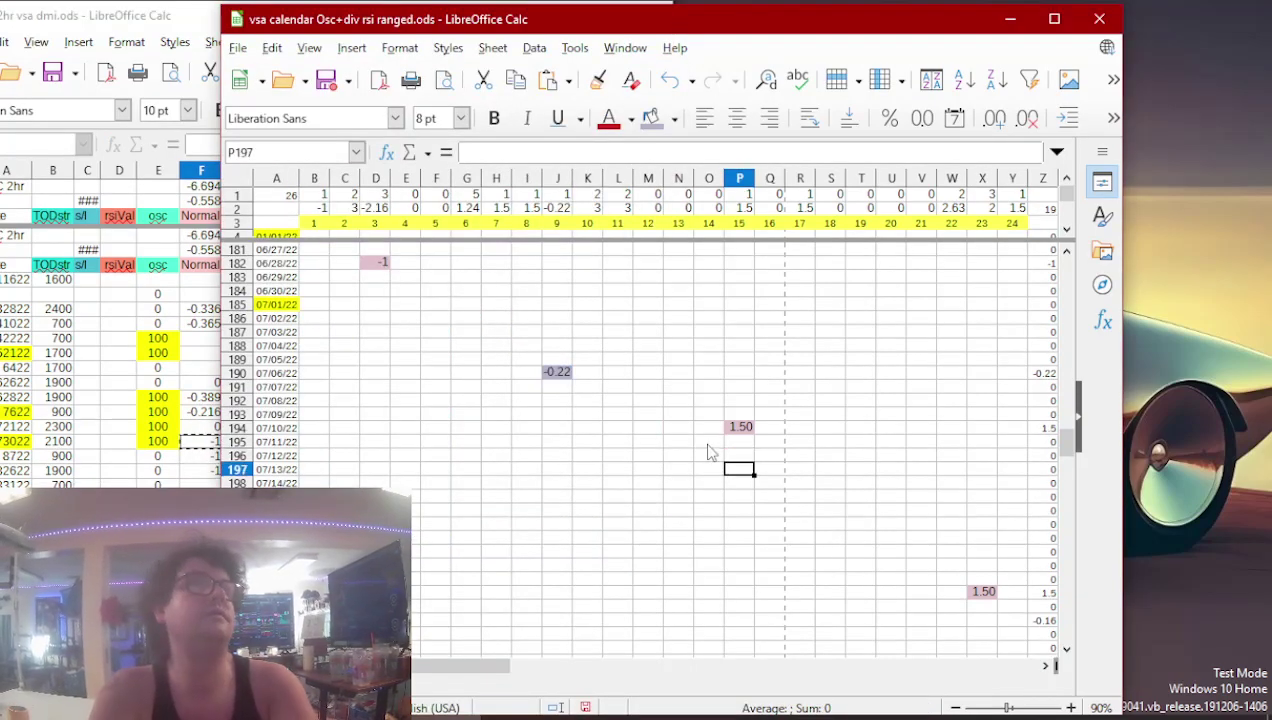
key("Down")
key("Down")
key("Down")
key("Down")
key("Down")
key("Down")
key("Down")
key("Down")
key("Down")
key("Down")
key("Down")
key("Down")
key("Down")
key("Down")
key("Down")
key("Down")
key("Down")
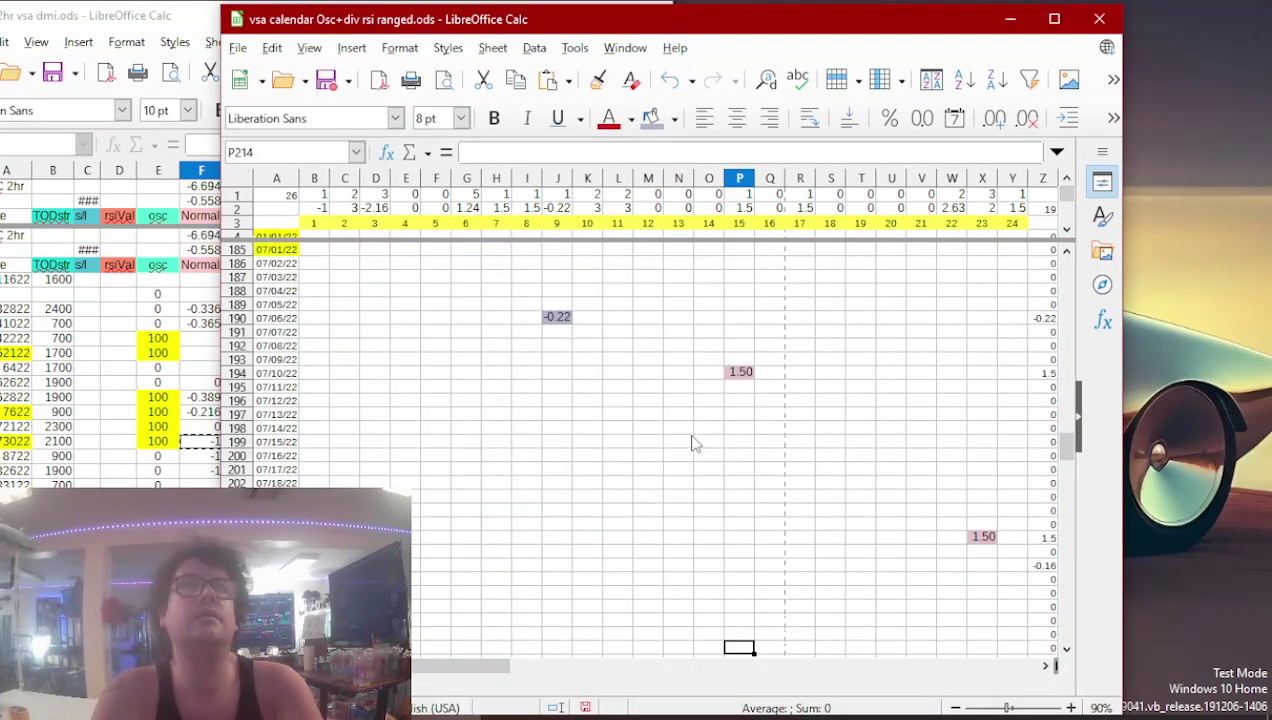
key("Right")
key("Right")
key("Right")
key("Right")
key("Right")
key("Right")
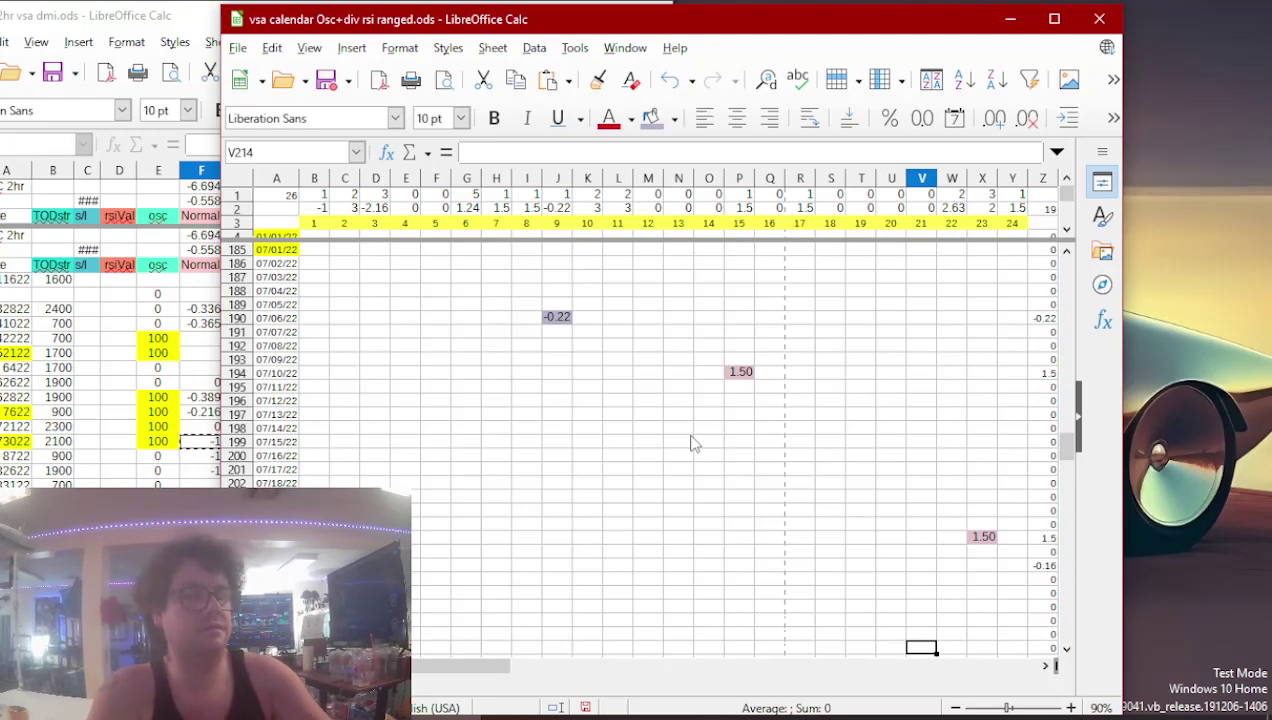
key("ctrl+v")
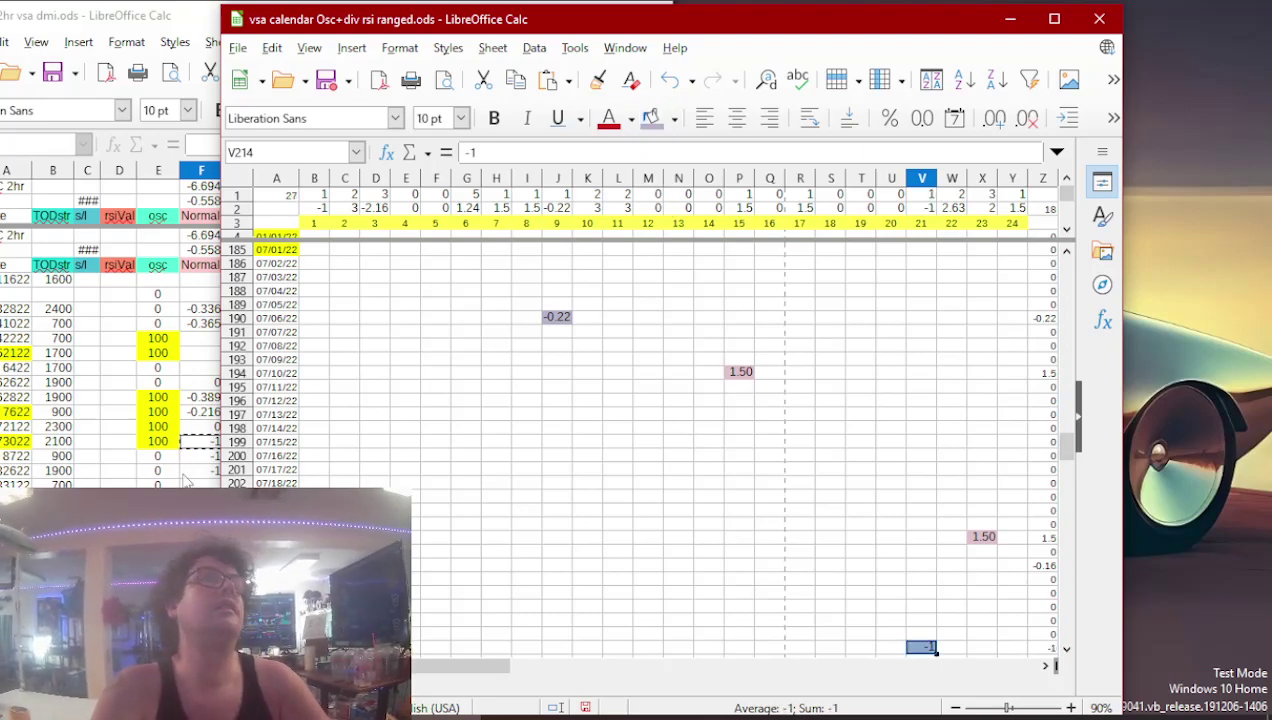
- Close the finished 2hr sheet and bring up another coin's 2hr vsa dmi sheet at its first rows
left_click(177, 472)
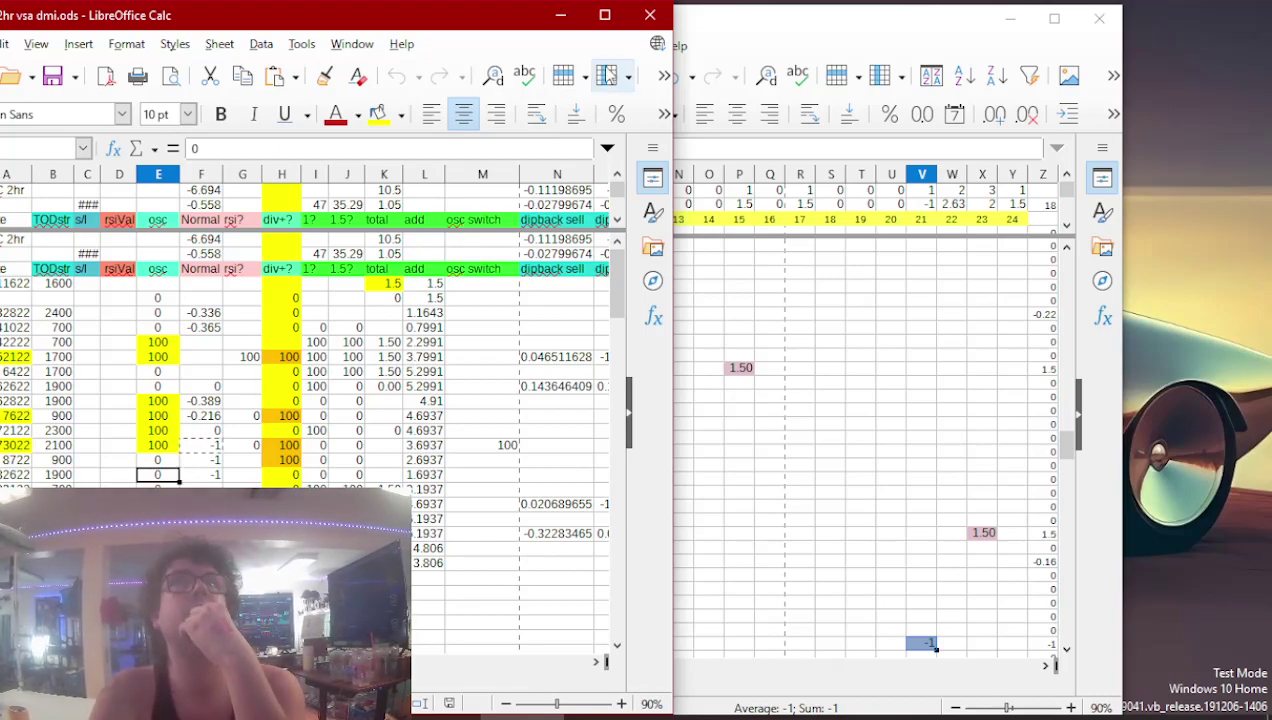
left_click(650, 16)
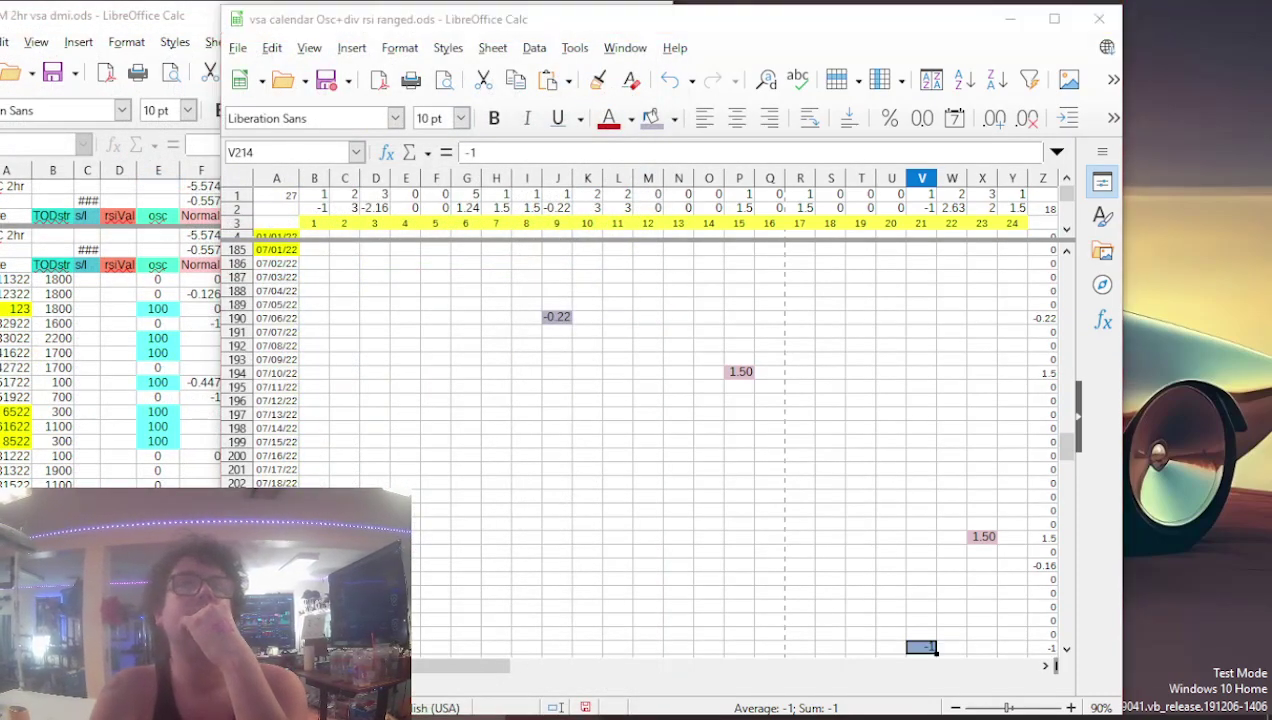
scroll(463, 560, "up", 4)
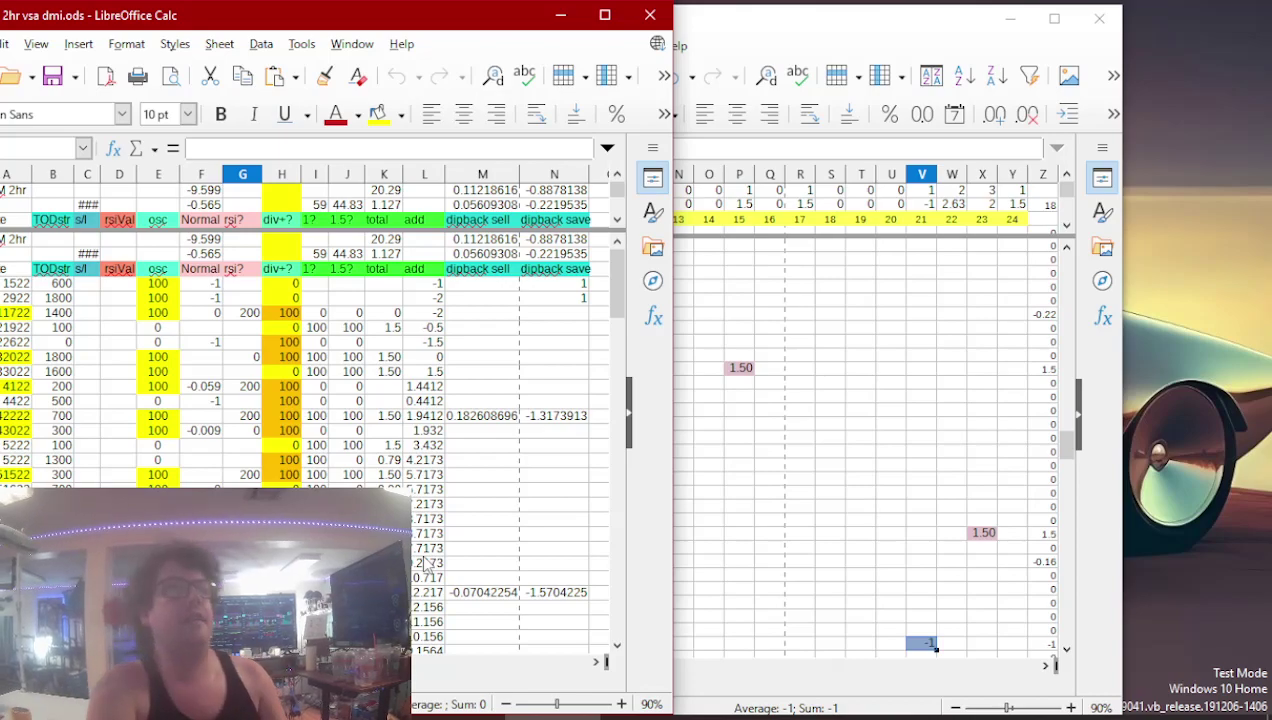
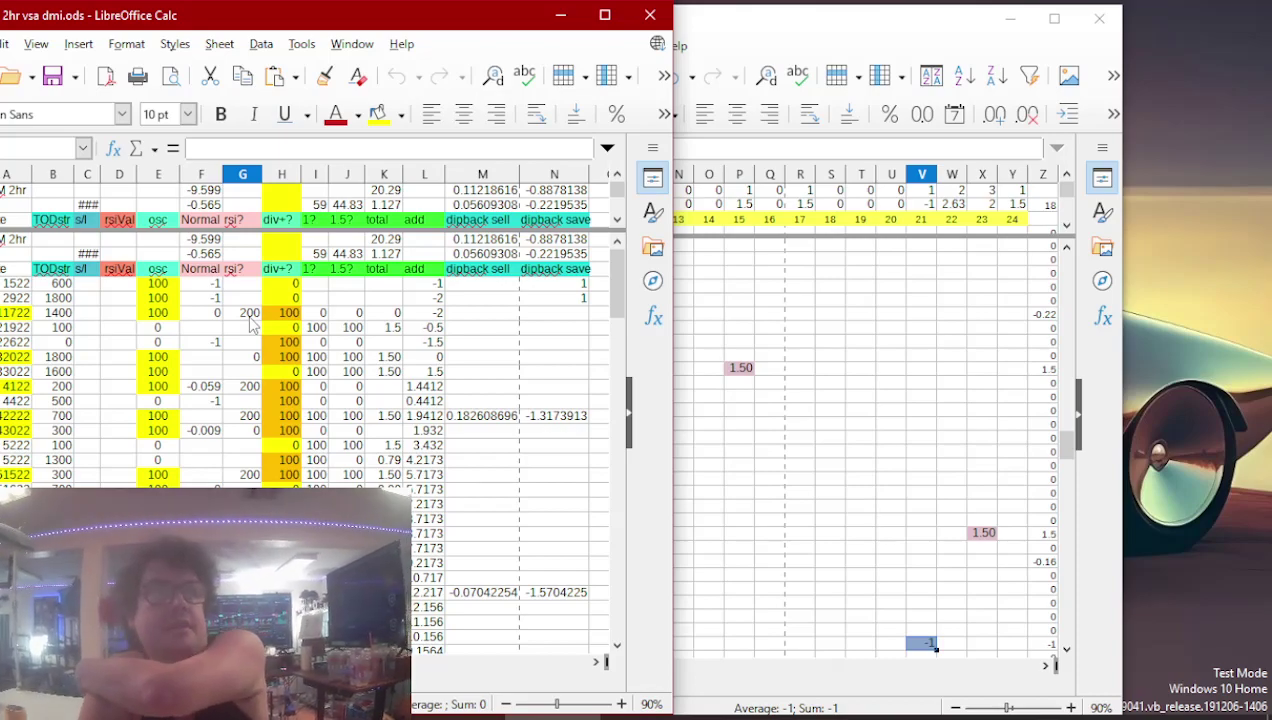
- Copy the 1.5 total from the highlighted 03/20/22 1800 row into the calendar at 03/20/22, hour 18, shaded light indigo
left_click(249, 316)
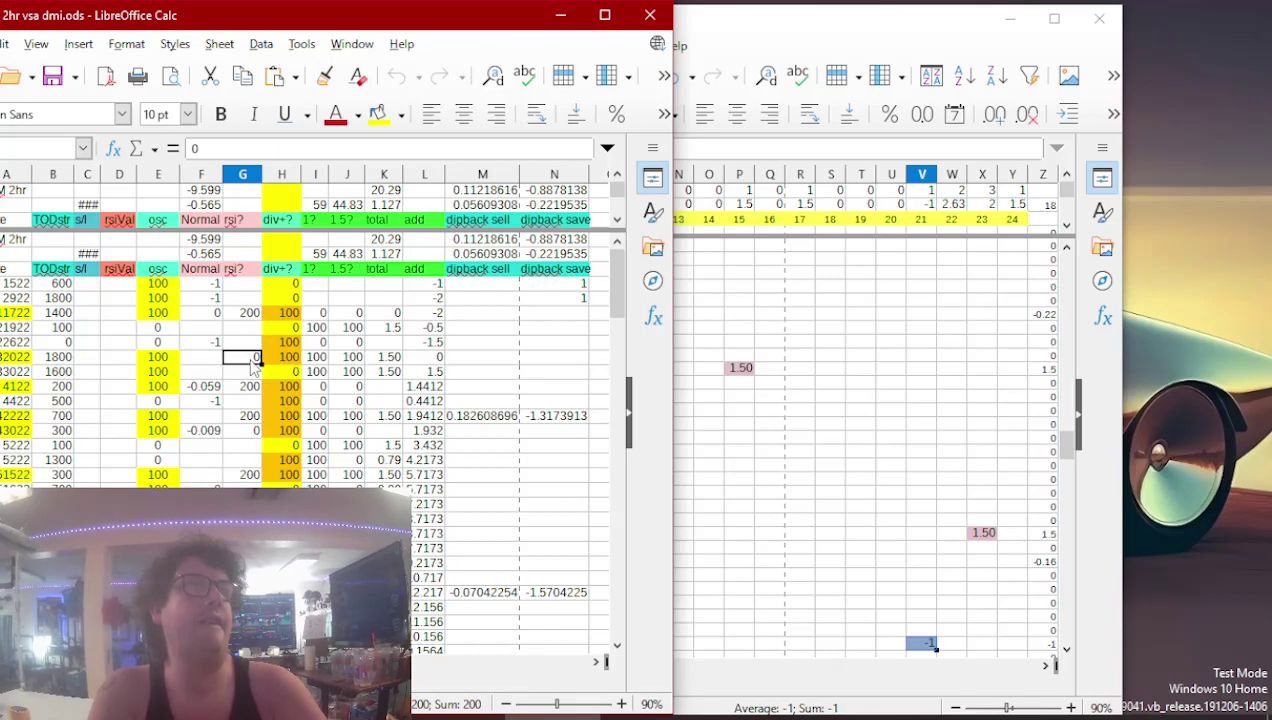
left_click(379, 358)
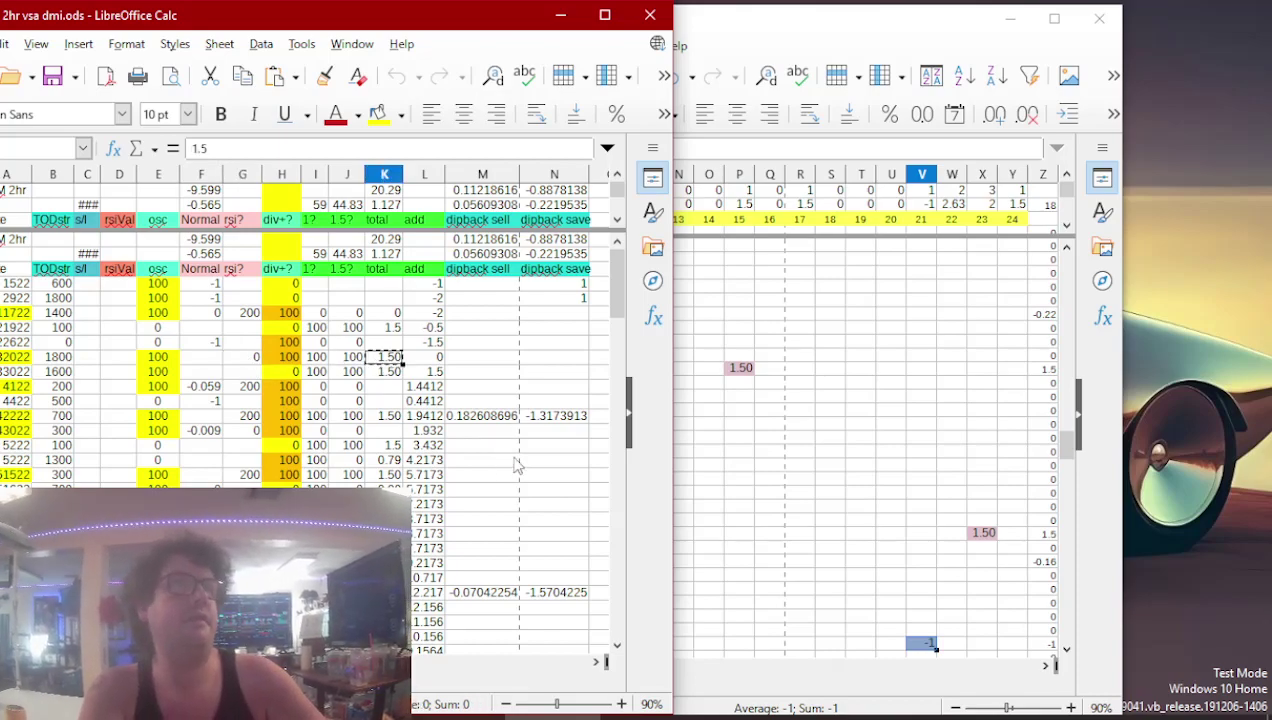
left_click(692, 428)
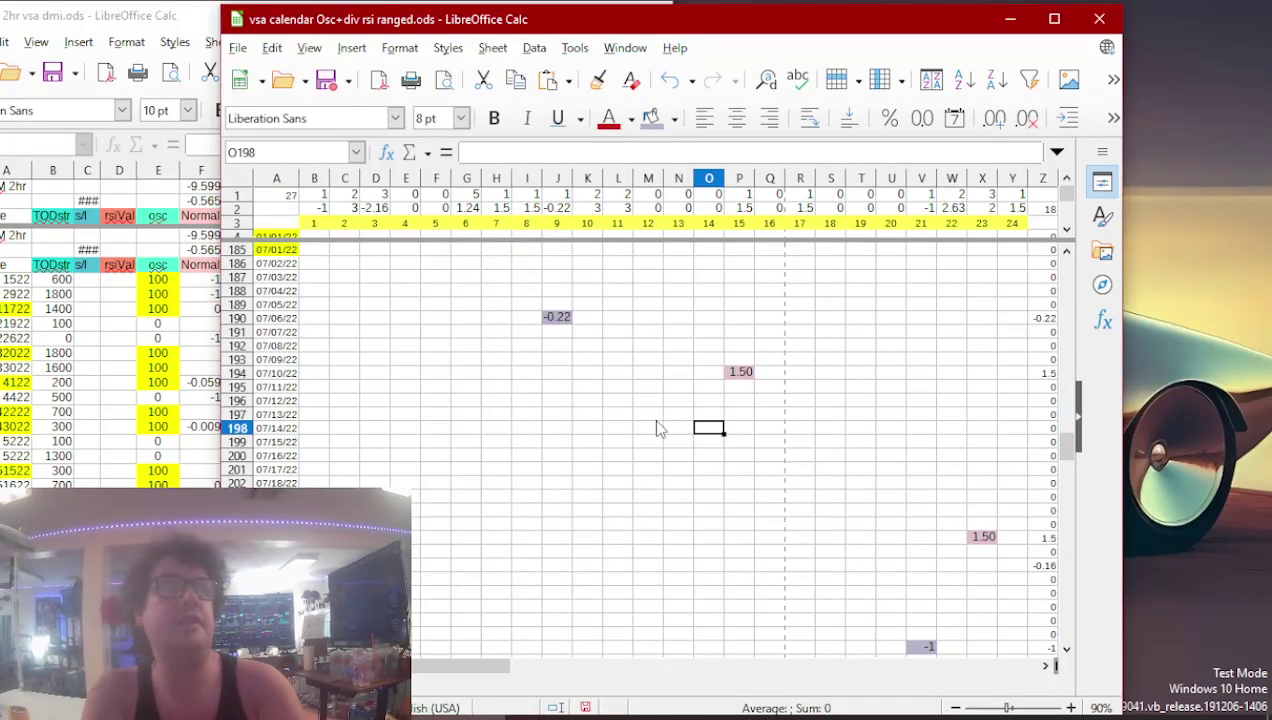
key("Page_Up")
key("Page_Up")
key("Page_Up")
key("Page_Up")
key("Down")
key("Down")
key("Down")
key("Down")
key("Right")
key("Right")
key("Right")
key("Right")
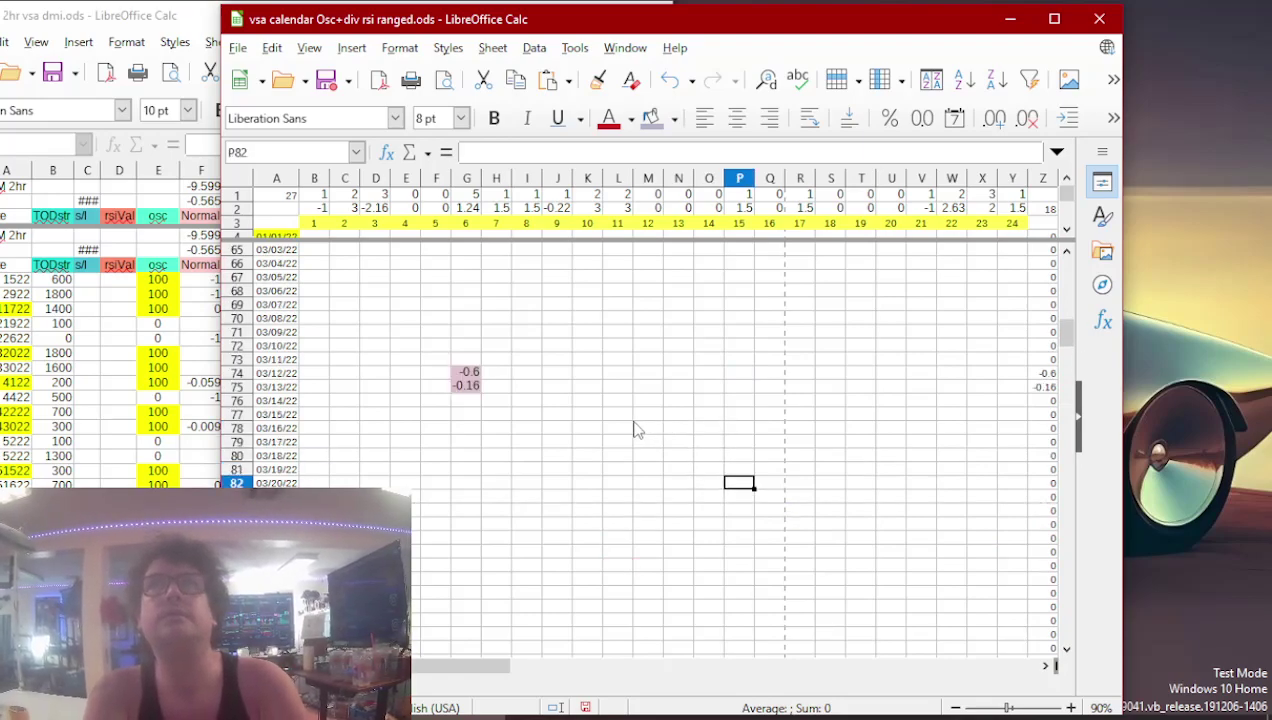
type("1.5")
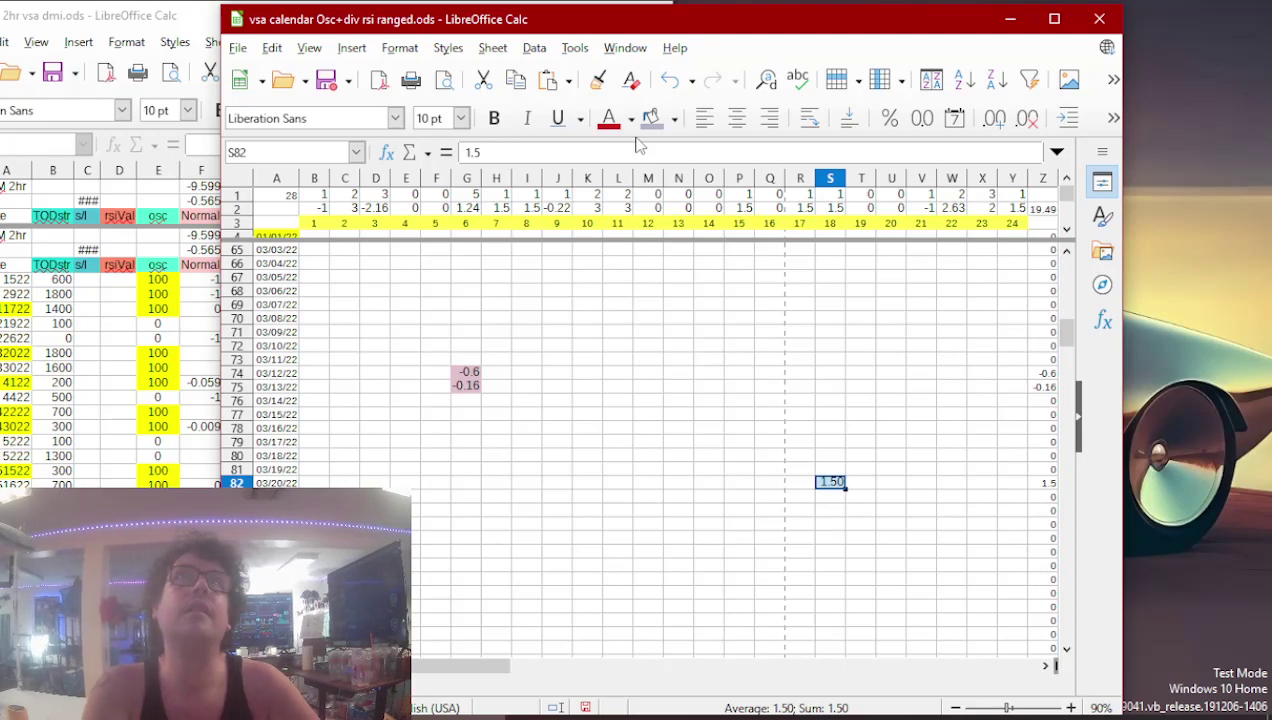
- Check the next highlighted rows of the 2hr sheet and copy the -0.009 result (=-1/109) from the 04/30/22 300 row
left_click(146, 370)
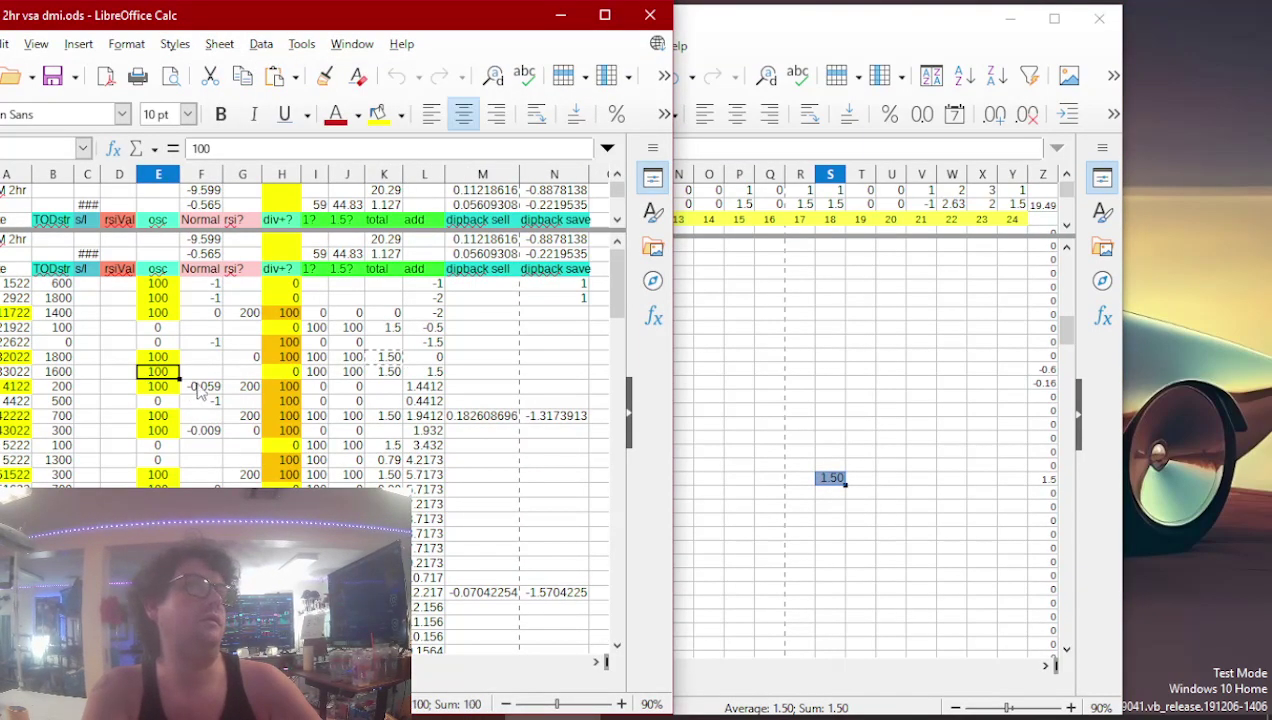
left_click(203, 388)
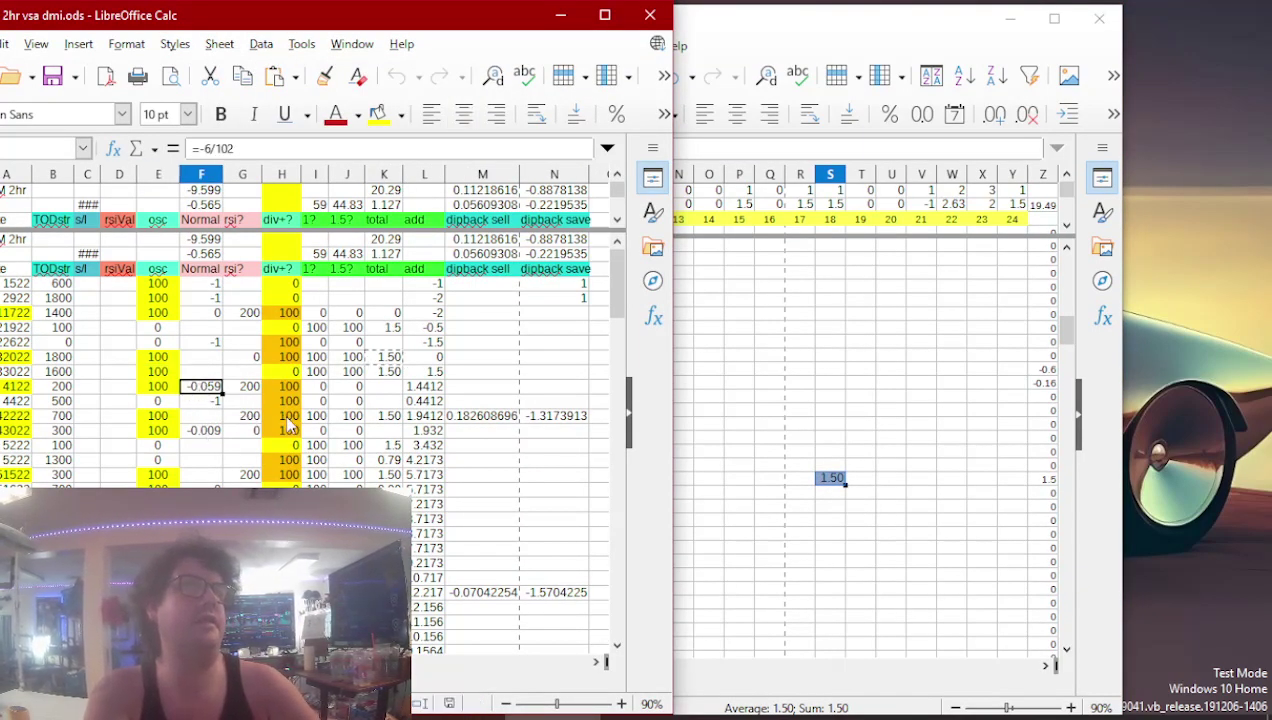
left_click(248, 416)
left_click(210, 432)
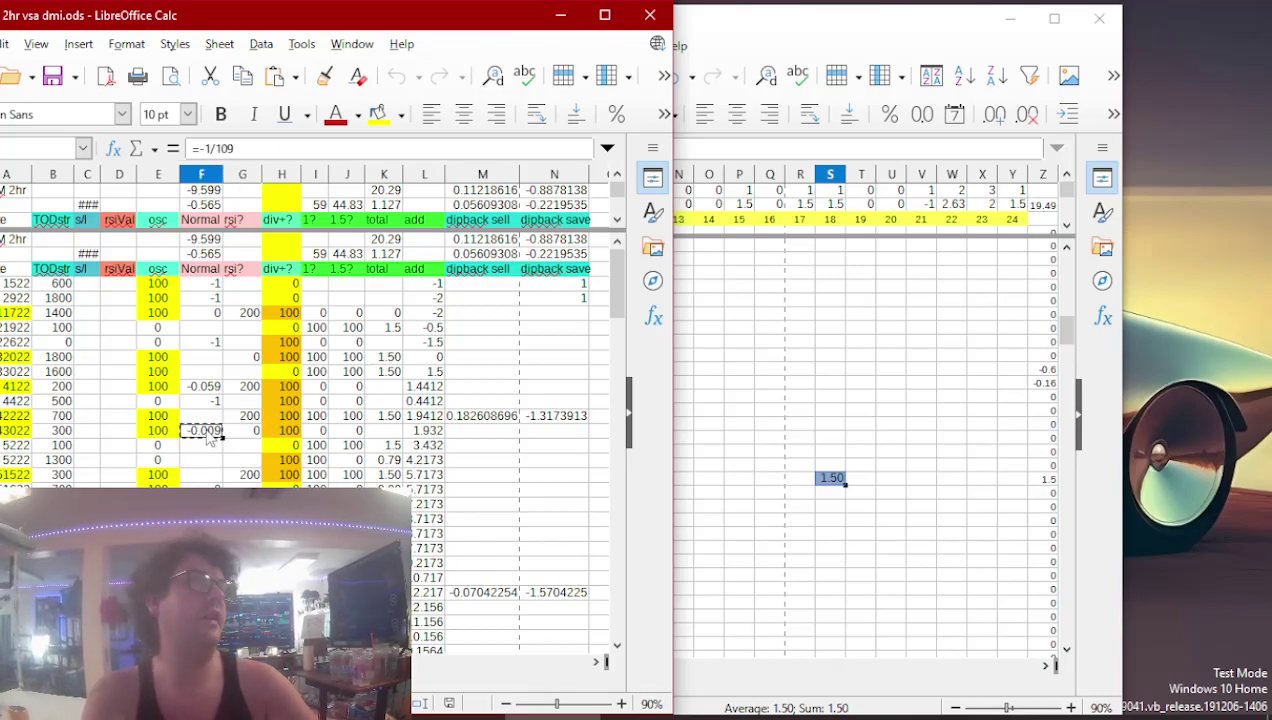
- Place the copied result =-1/109 in the calendar at 04/30/22, hour 3
left_click(695, 390)
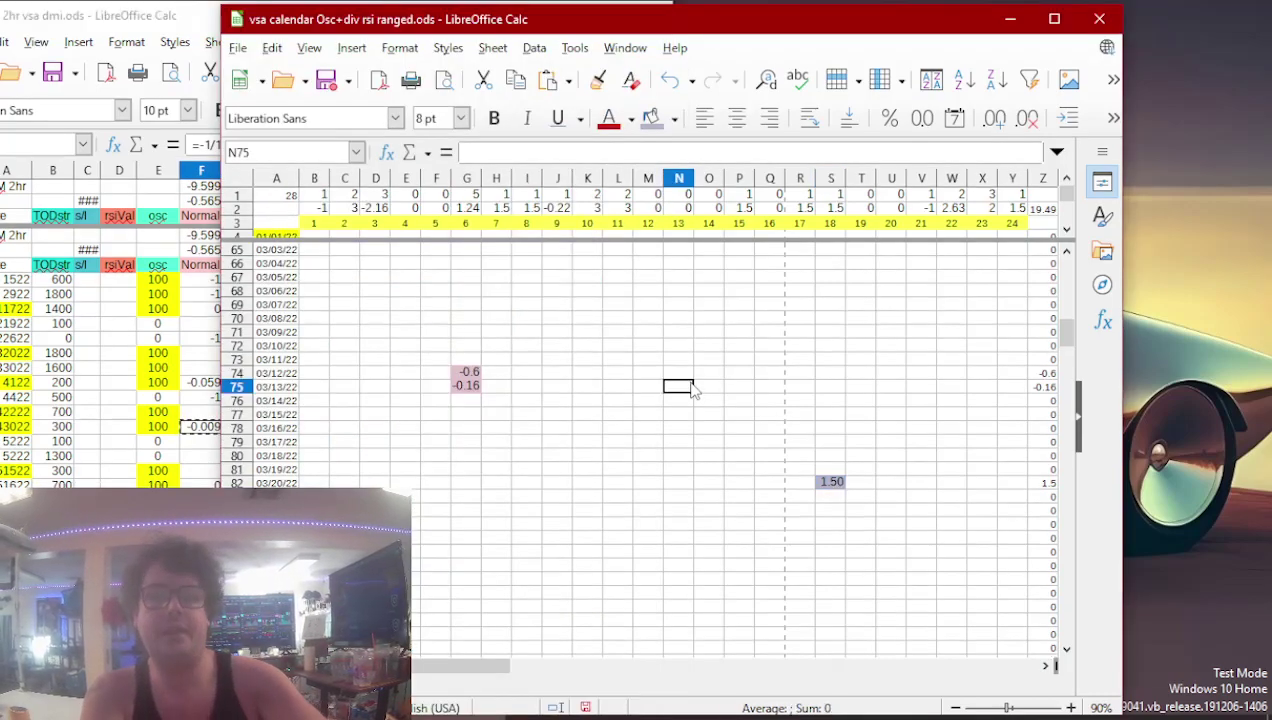
key("Down")
key("Down")
key("Down")
key("Down")
key("Down")
key("Down")
key("Down")
key("Down")
key("Down")
key("Down")
key("Down")
key("Down")
key("Down")
key("Down")
key("Down")
key("Down")
key("Down")
key("Down")
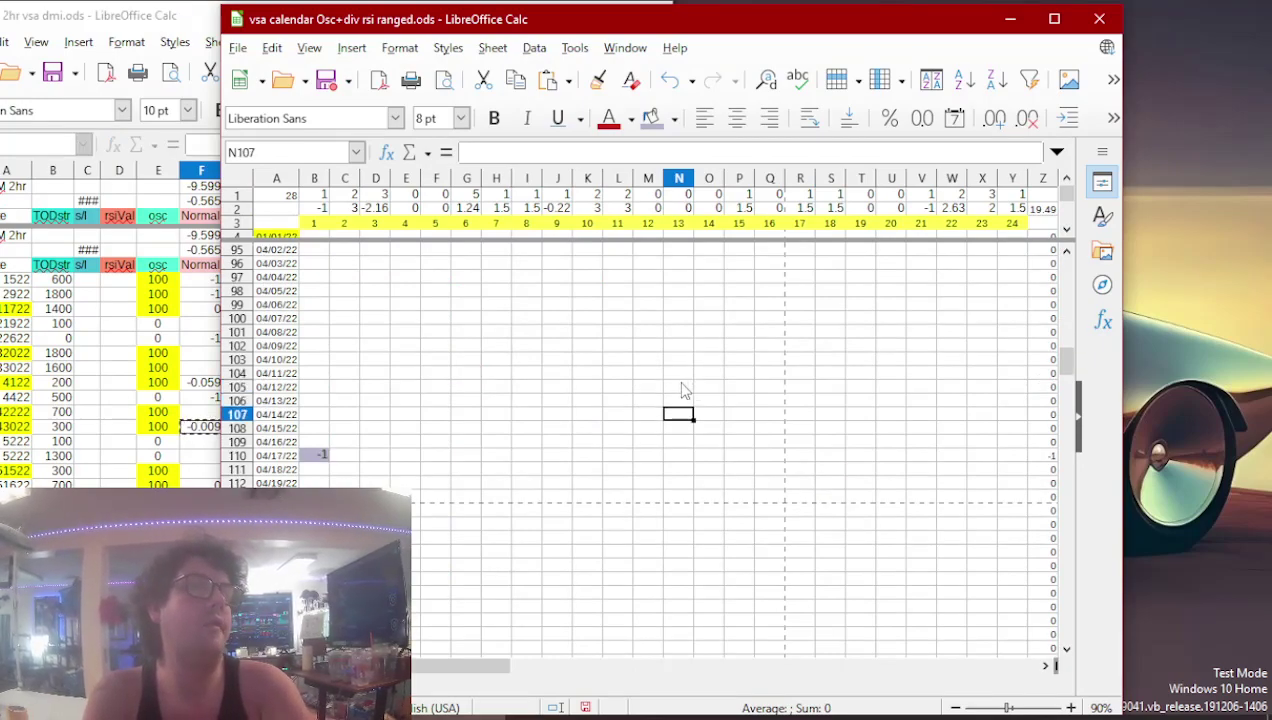
key("Left")
key("Left")
key("Left")
key("Left")
key("Left")
key("Left")
key("Left")
key("Left")
key("Left")
key("Left")
key("Left")
key("Left")
key("Right")
key("Right")
type("=-1/109")
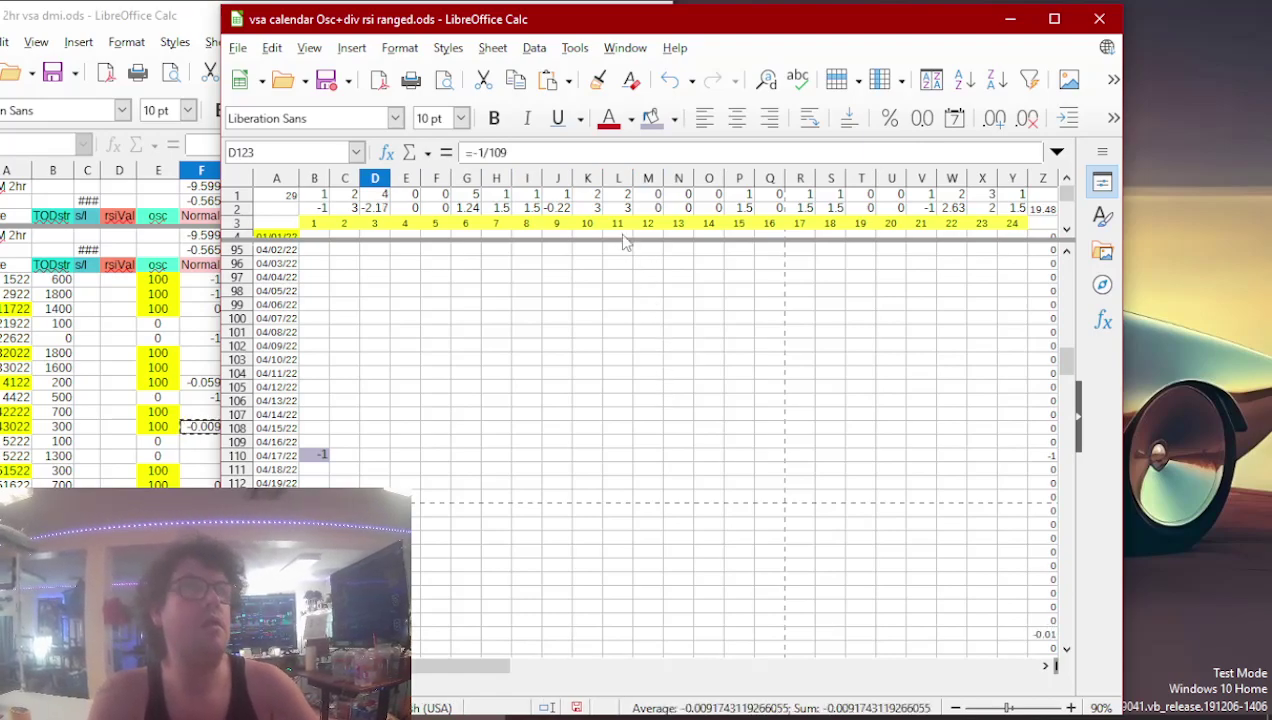
- Copy the 1.5 total from the highlighted 06/03/22 1700 row of the 2hr sheet
left_click(155, 472)
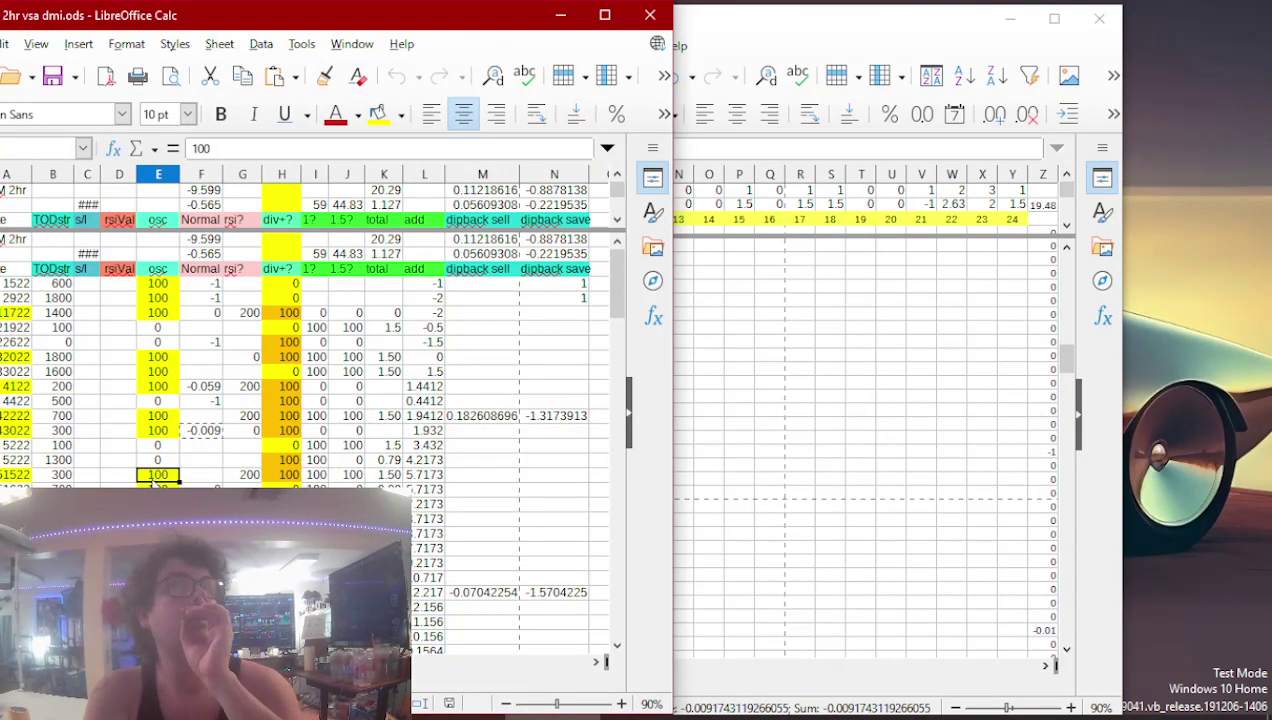
left_click(242, 504)
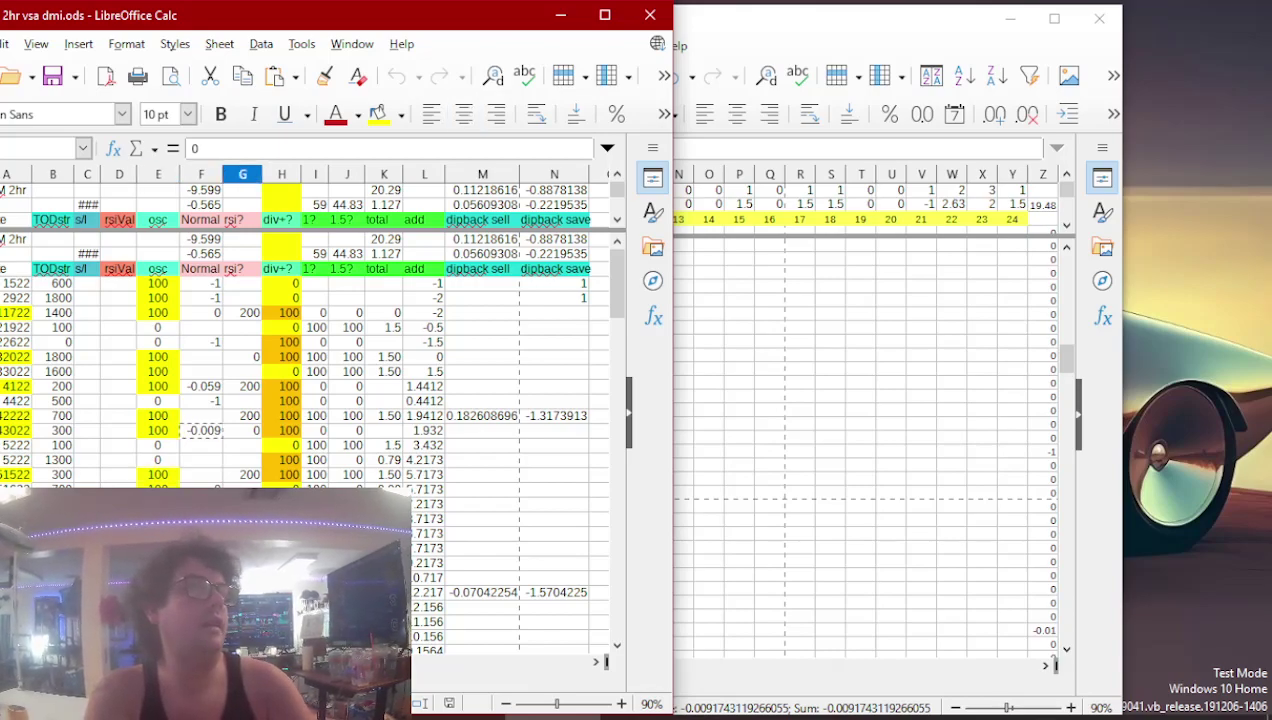
left_click(384, 504)
key("ctrl+c")
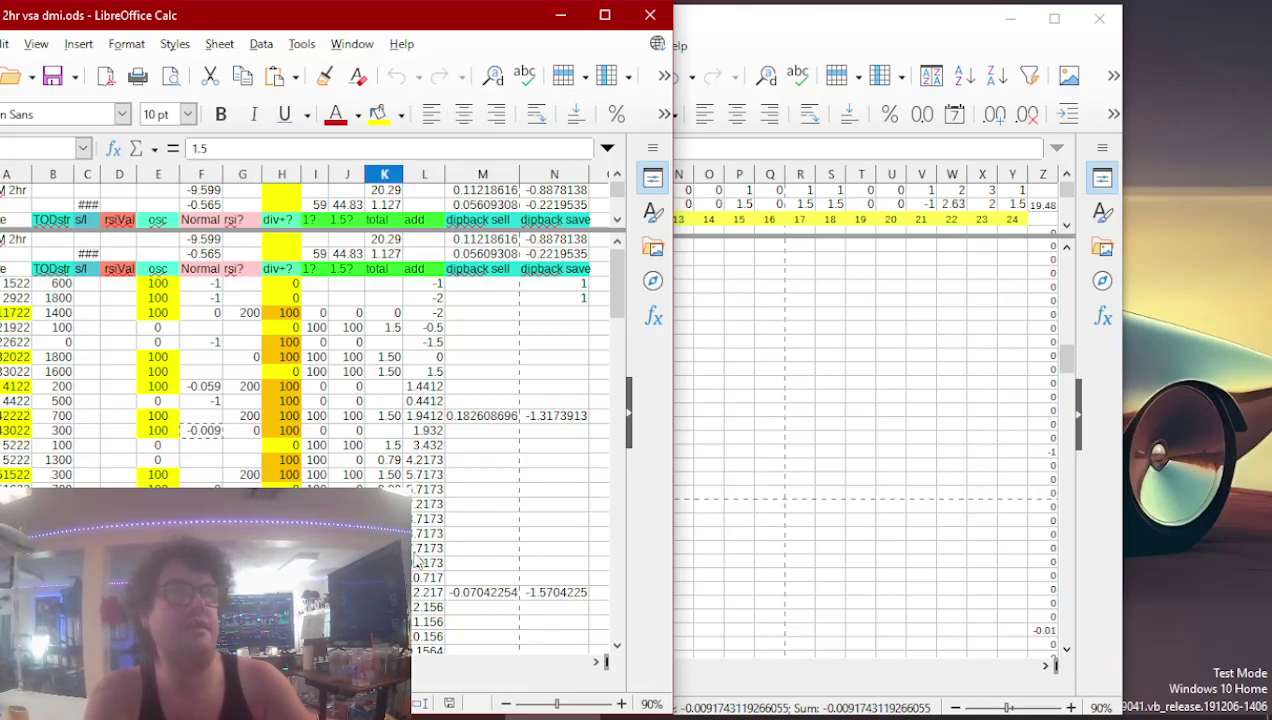
- Place the copied 1.5 in the calendar at 06/03/22, hour 17, and shade it light indigo
left_click(744, 418)
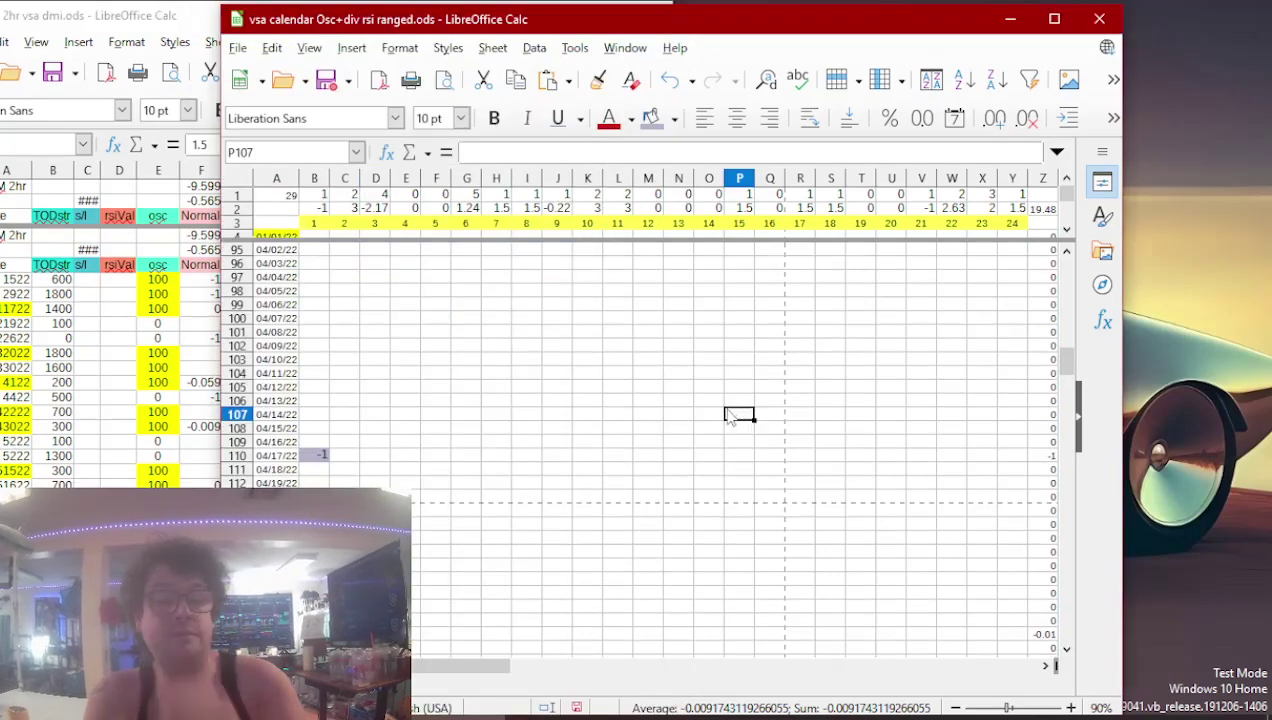
key("Up")
key("Up")
key("Up")
key("Up")
key("Up")
key("Up")
key("Up")
key("Up")
key("Up")
key("Up")
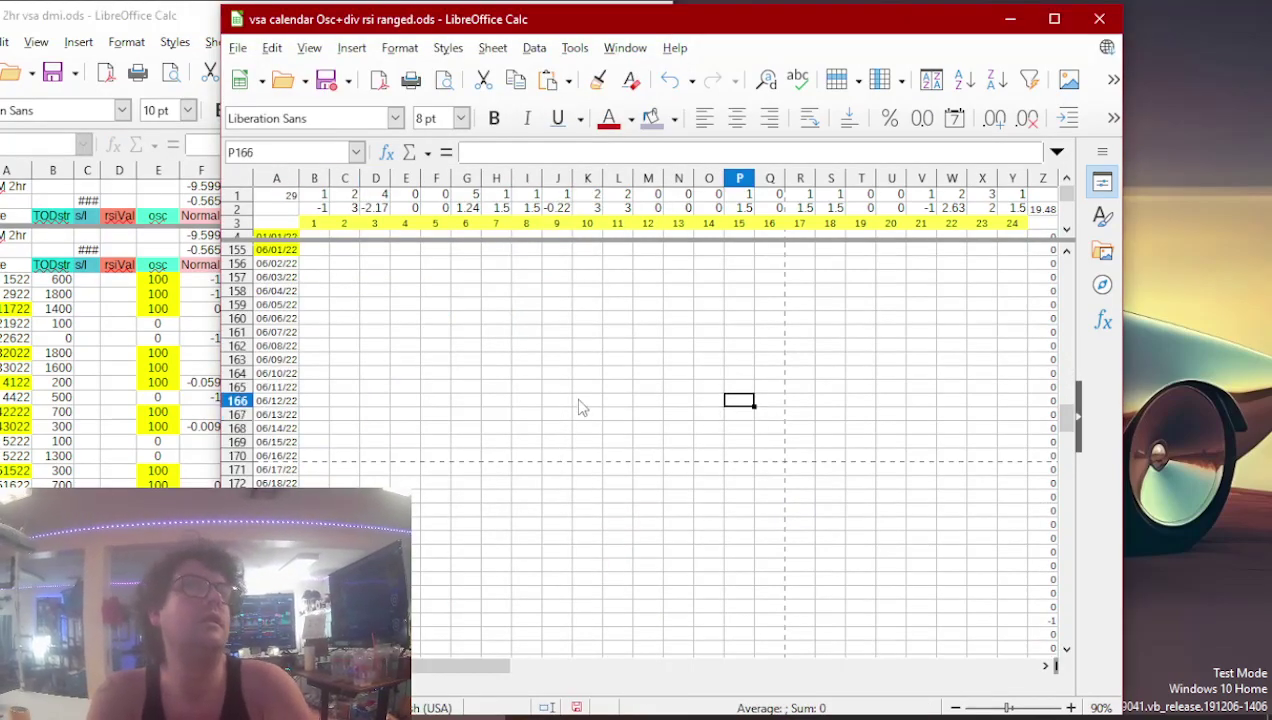
key("Right")
key("Right")
key("ctrl+v")
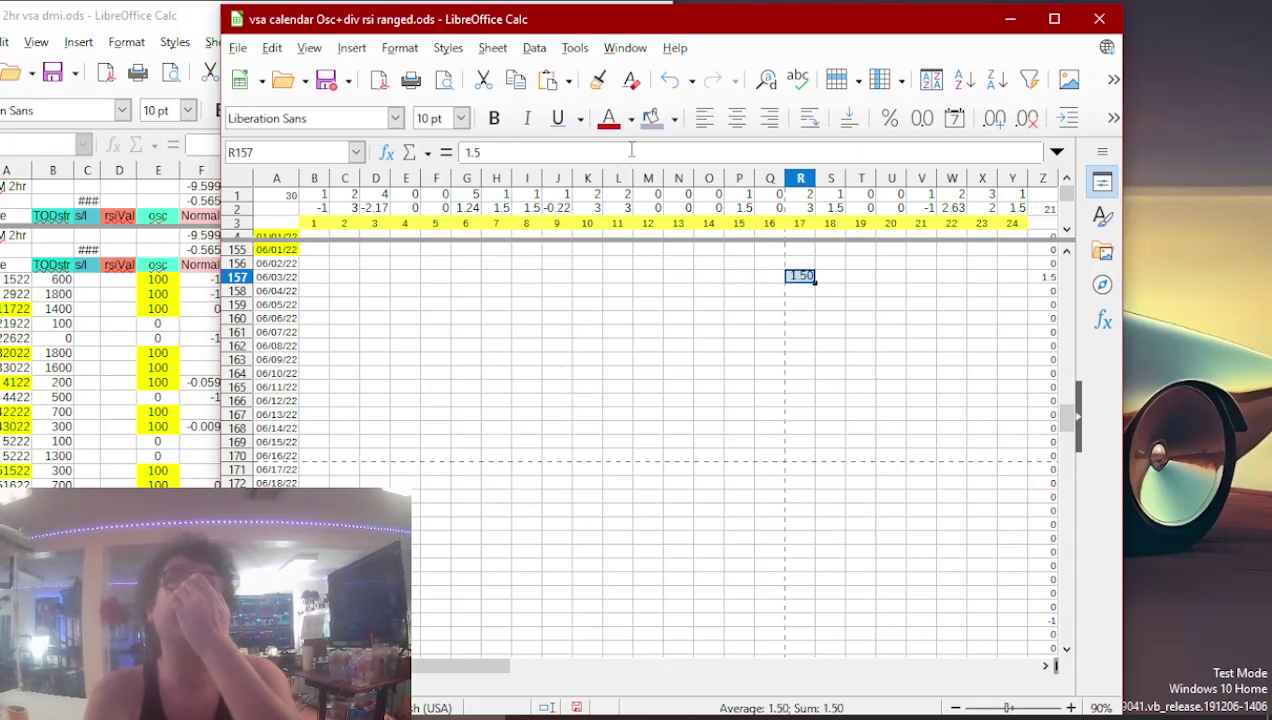
- Check the remaining rows, close the finished 2hr sheet and bring up the next coin's 2hr vsa dmi sheet at its first rows
left_click(148, 485)
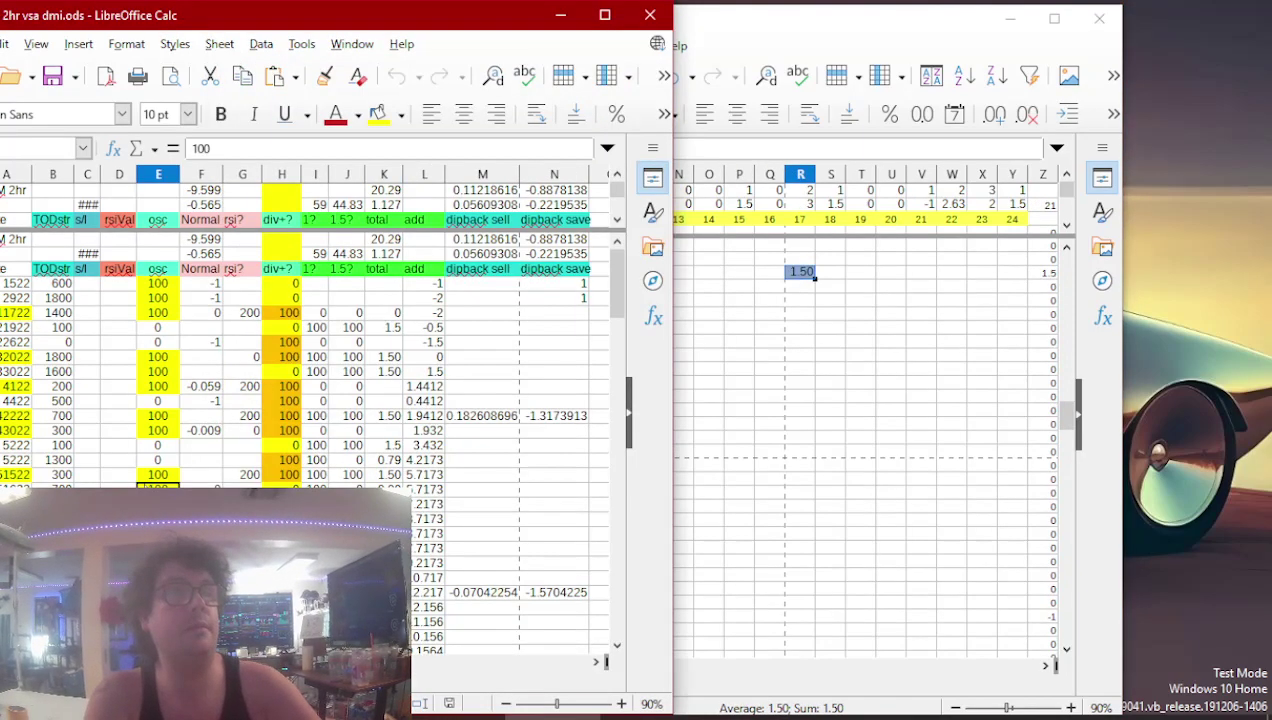
scroll(146, 485, "down", 3)
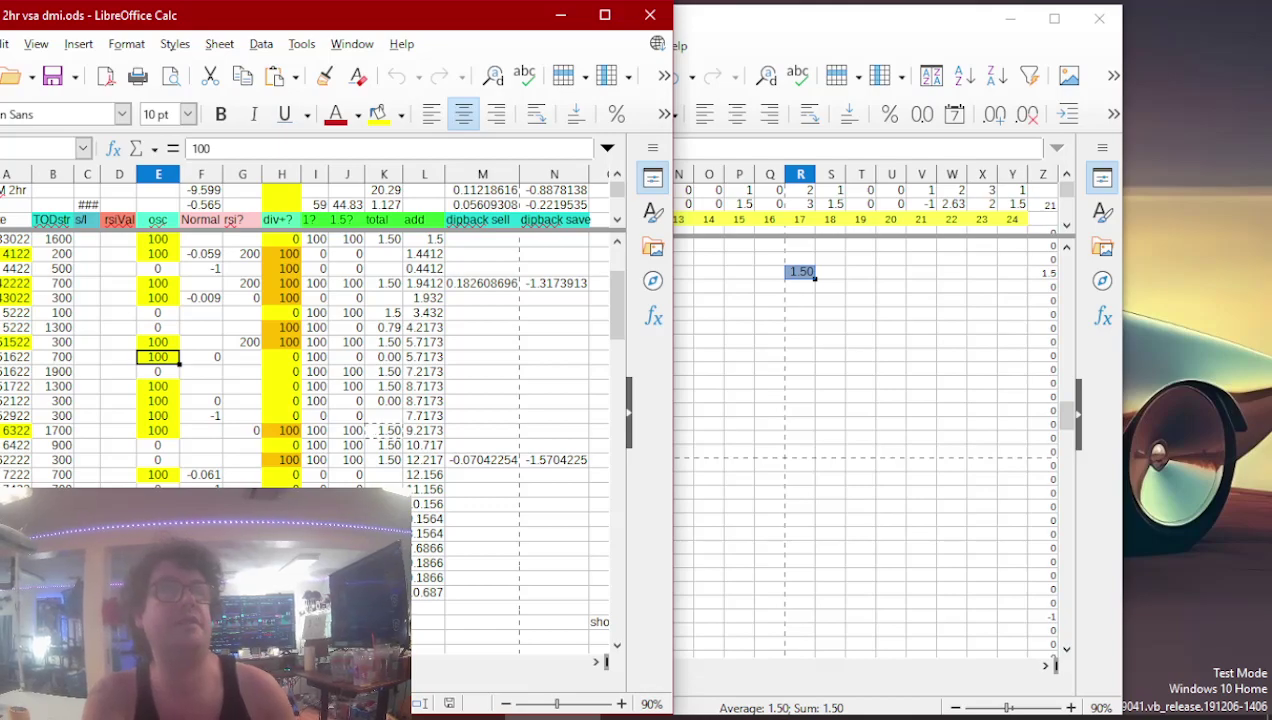
left_click(650, 14)
left_click(590, 716)
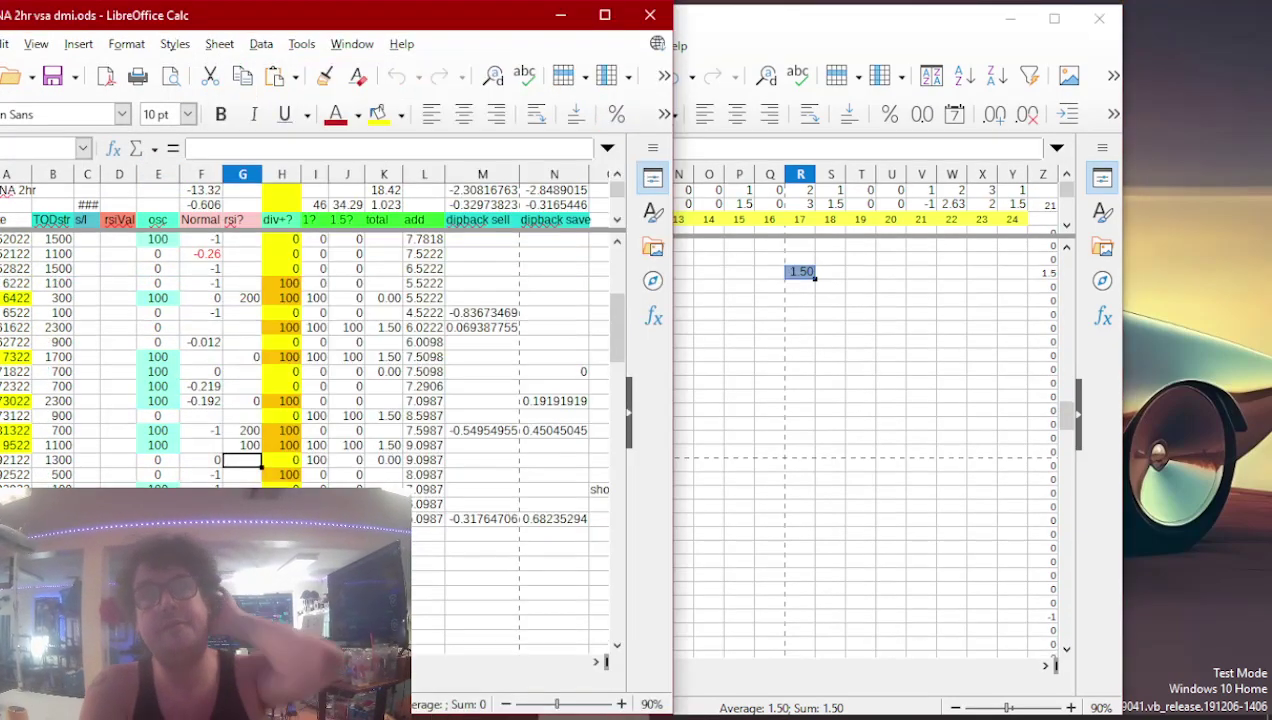
scroll(310, 440, "up", 6)
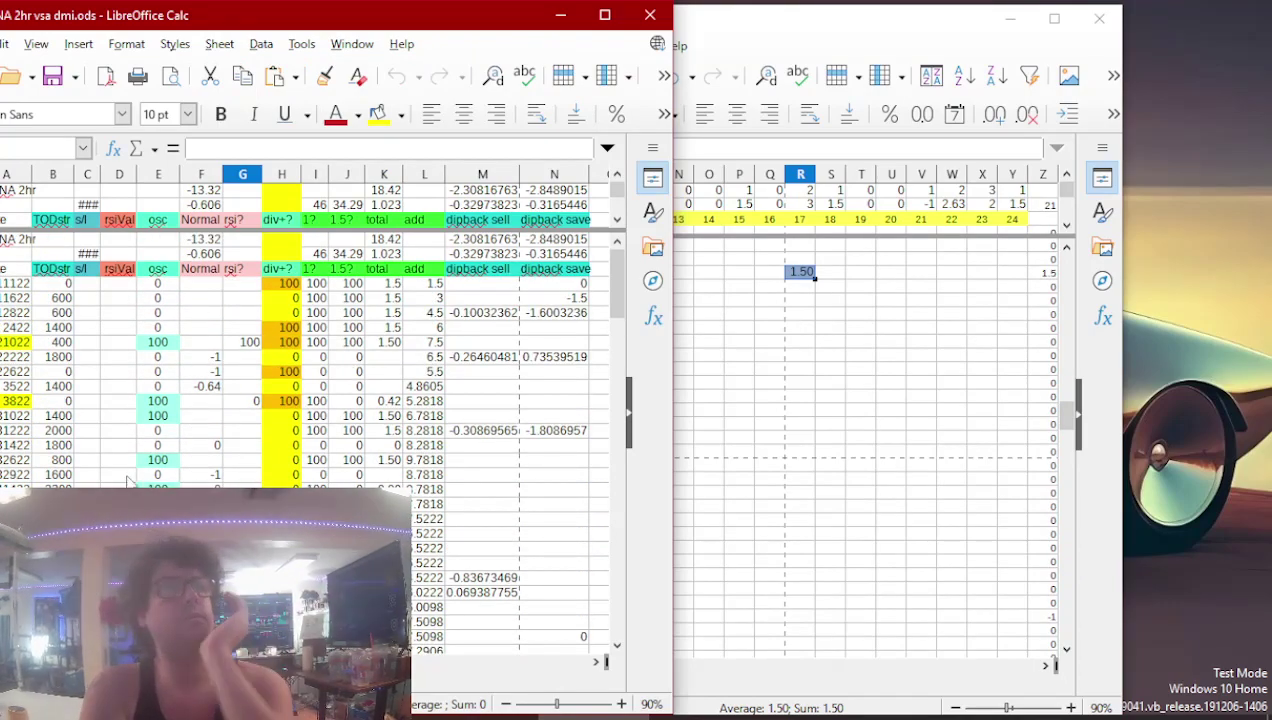
- Copy the 1.5 total from the highlighted 02/10/22 400 row into the calendar at 02/10/22, hour 4, shaded light indigo
left_click(246, 343)
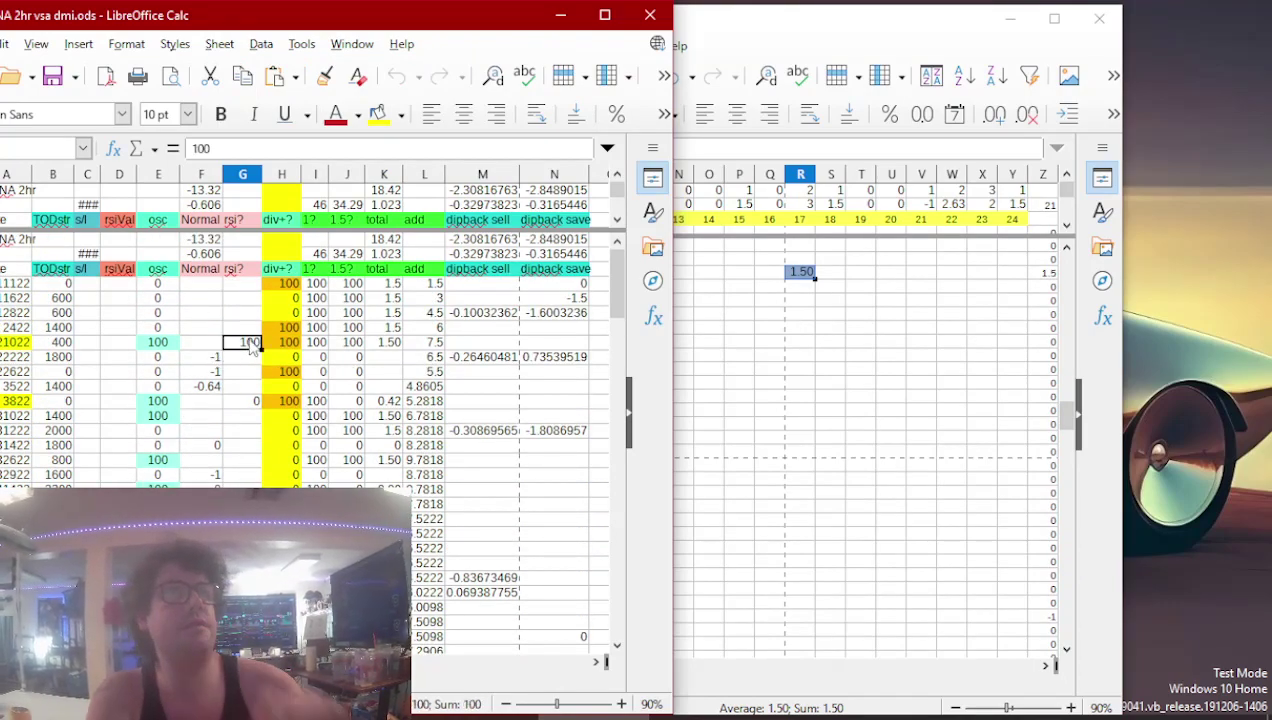
left_click(380, 344)
left_click(703, 443)
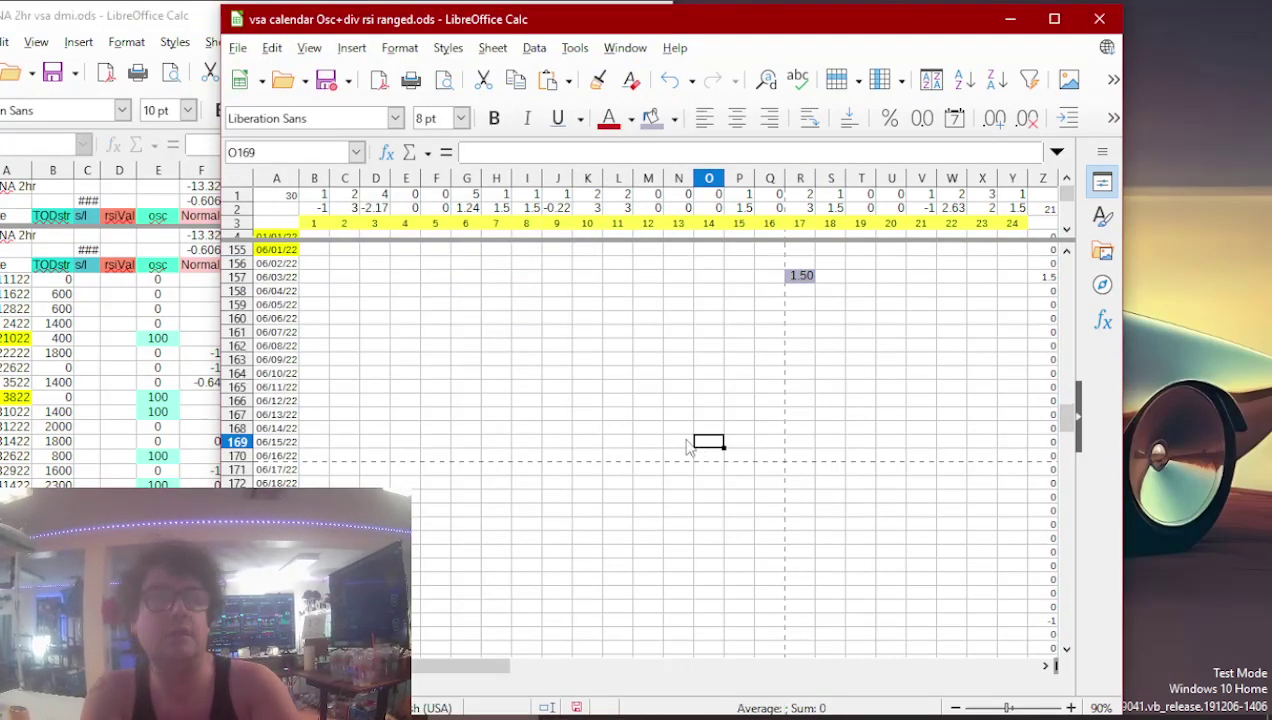
key("Page_Up")
key("Page_Up")
key("Page_Up")
key("Page_Up")
key("Up")
key("Up")
key("Up")
key("Up")
key("Up")
key("Left")
key("Left")
key("Left")
key("Left")
key("Left")
key("Left")
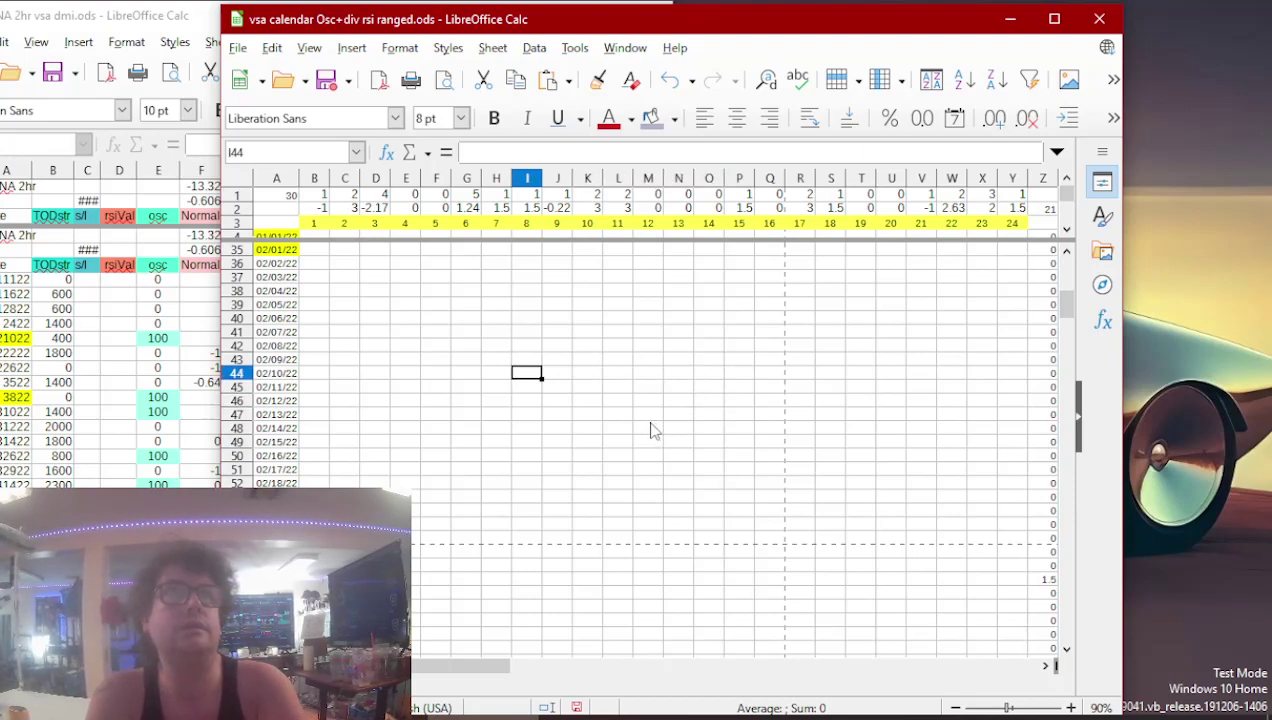
key("Left")
key("Left")
key("Left")
key("Left")
key("ctrl+v")
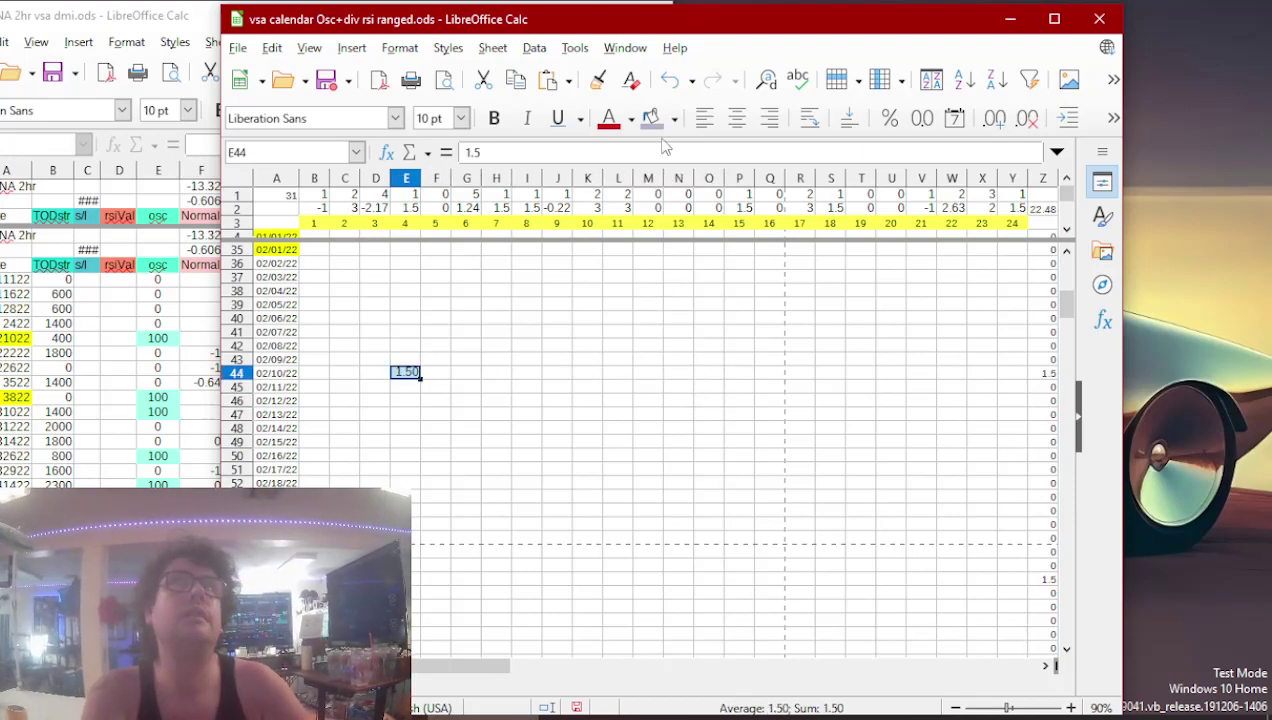
- Copy the 0.42 total (=67/159) from the highlighted 03/08/22 0 row of the 2hr sheet
left_click(200, 417)
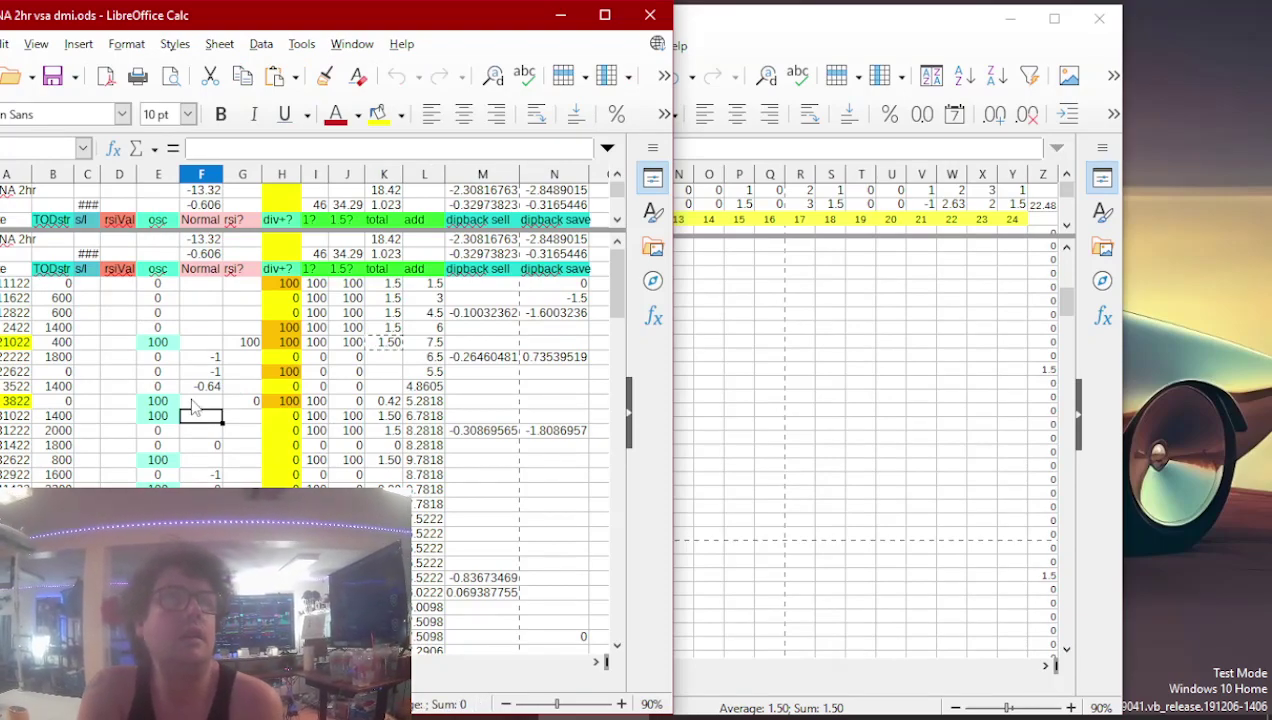
left_click(245, 402)
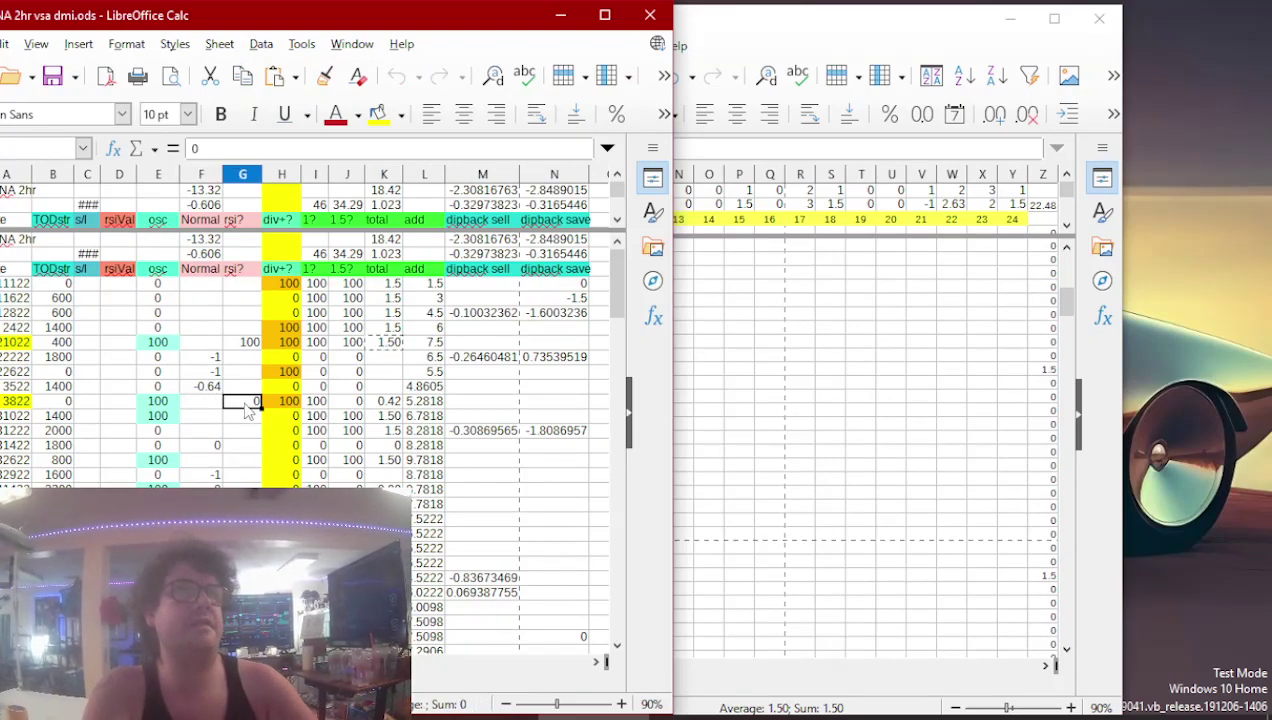
left_click(380, 404)
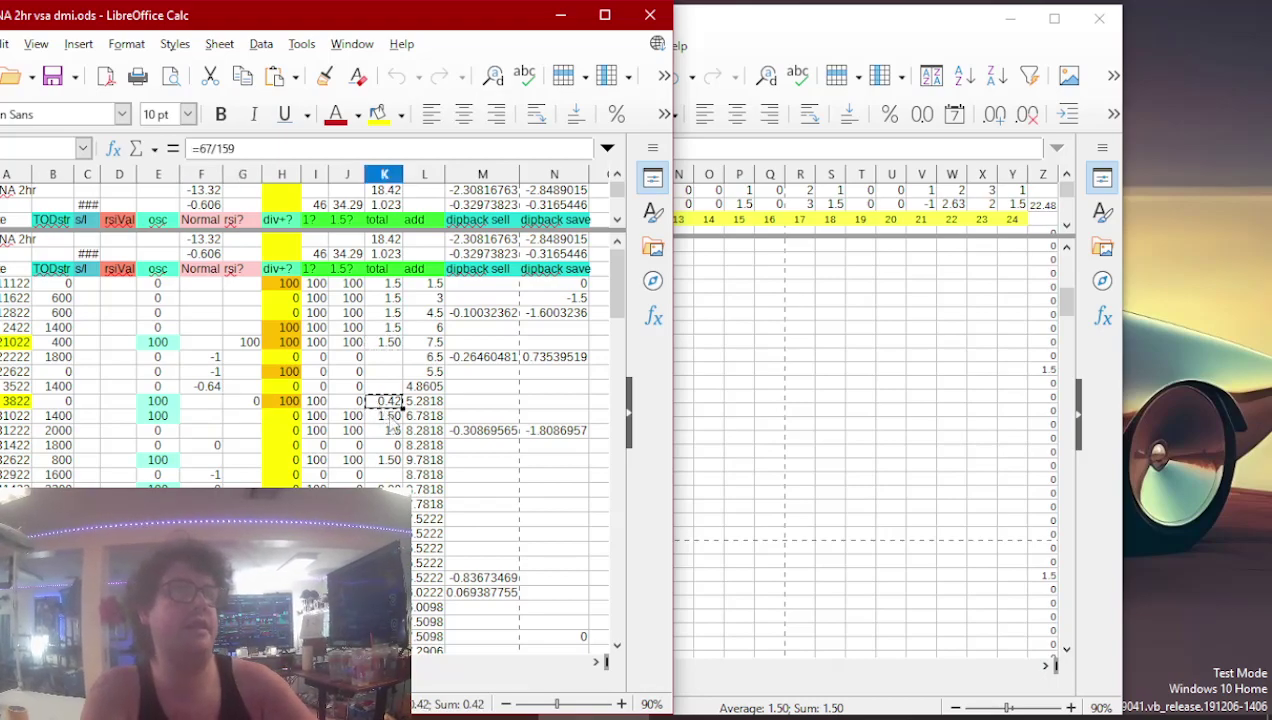
- Place the copied result =67/159 in the calendar at 03/08/22, hour 24, and shade it light indigo
left_click(752, 420)
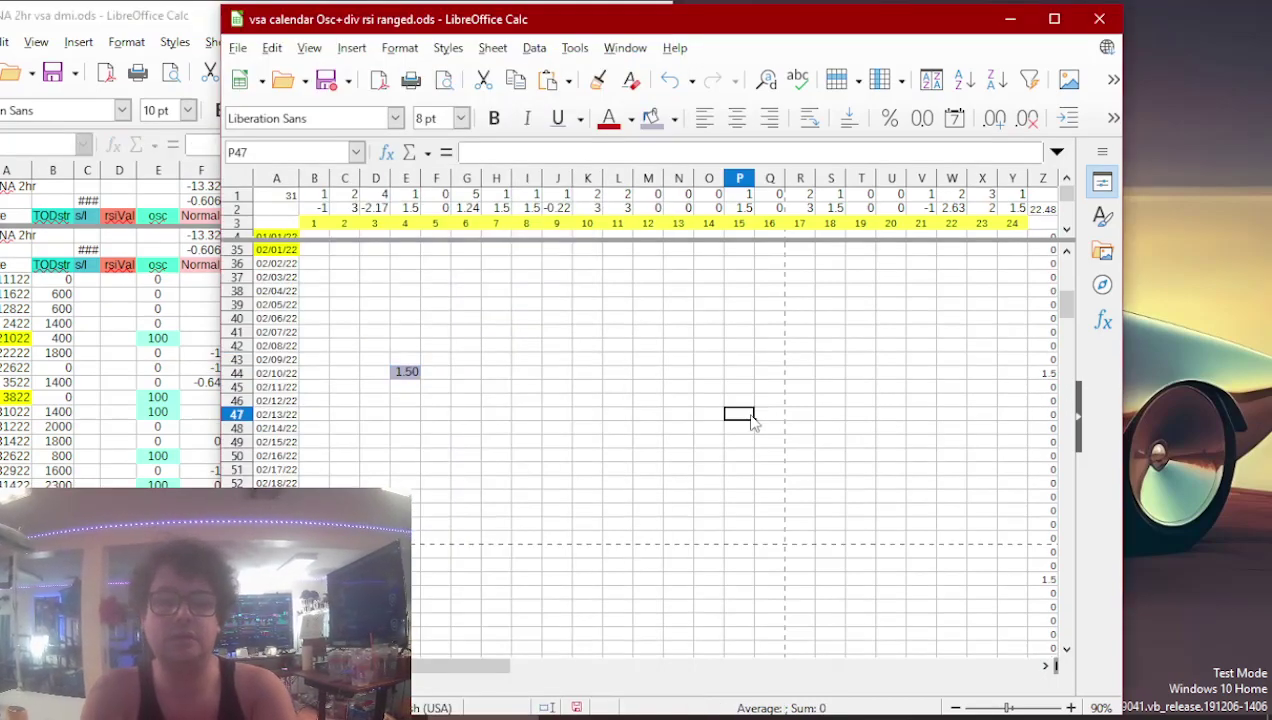
key("Page_Down")
key("Up")
key("Up")
key("Up")
key("Up")
key("Up")
key("Up")
key("Up")
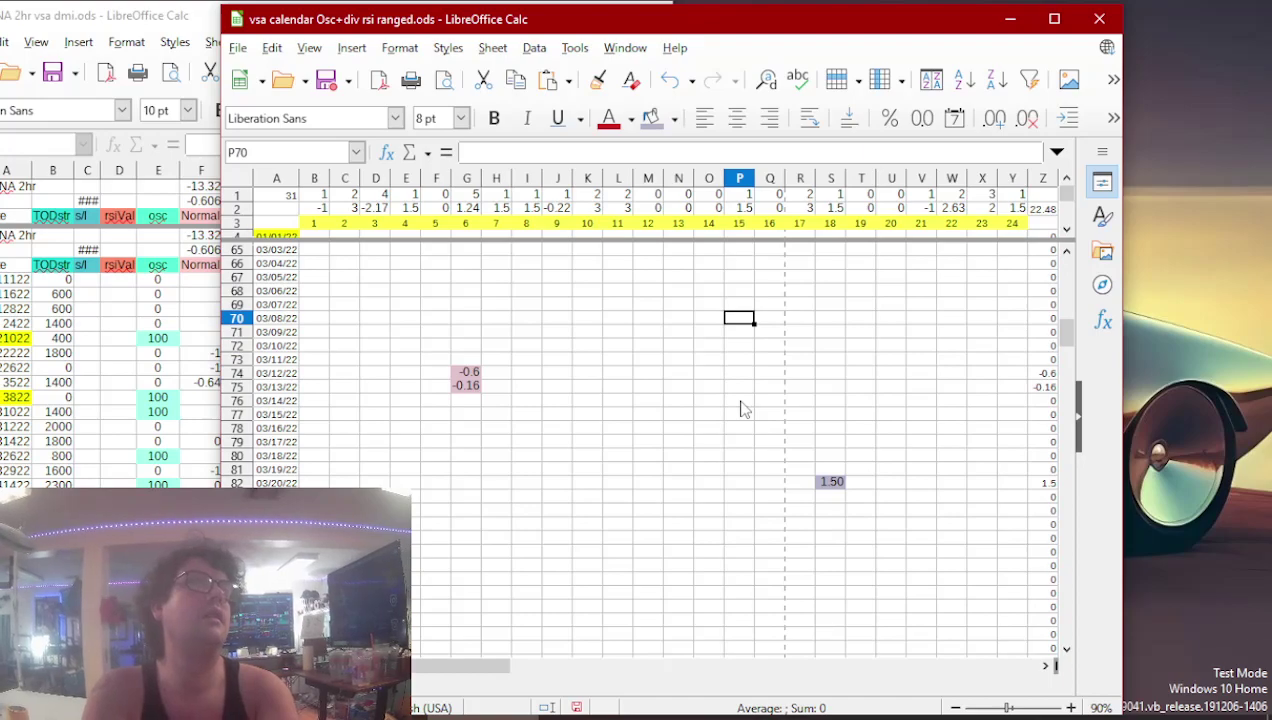
key("Right")
key("Right")
key("Right")
key("Right")
key("Right")
key("Right")
key("Right")
key("Right")
key("Right")
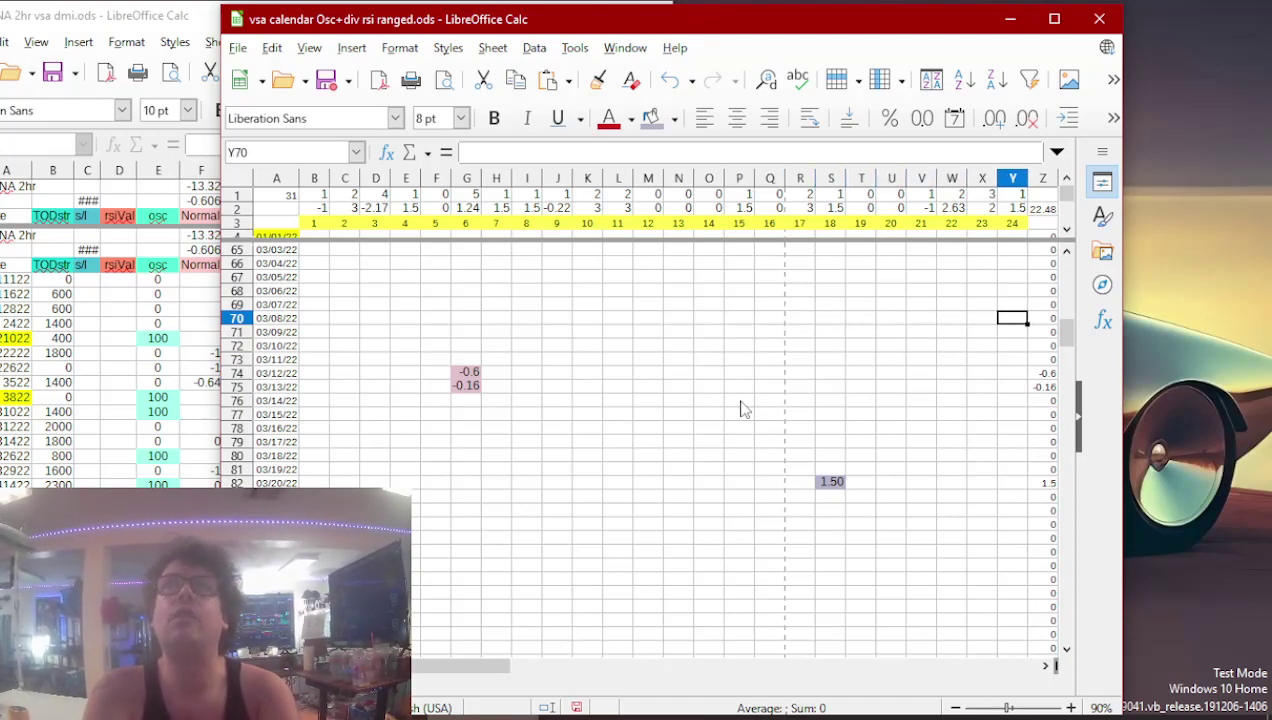
type("=67/159")
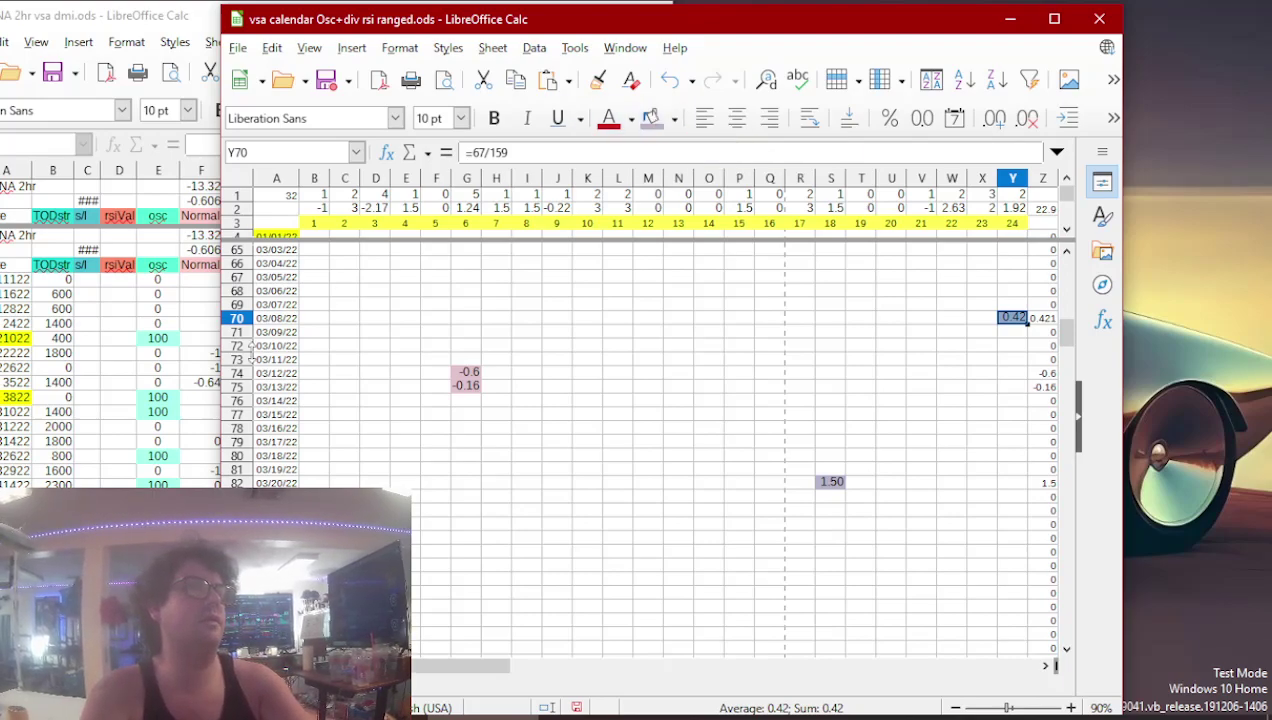
- Copy the 1.50 total from the highlighted 07/03/22 1700 row of the 2hr sheet
left_click(158, 500)
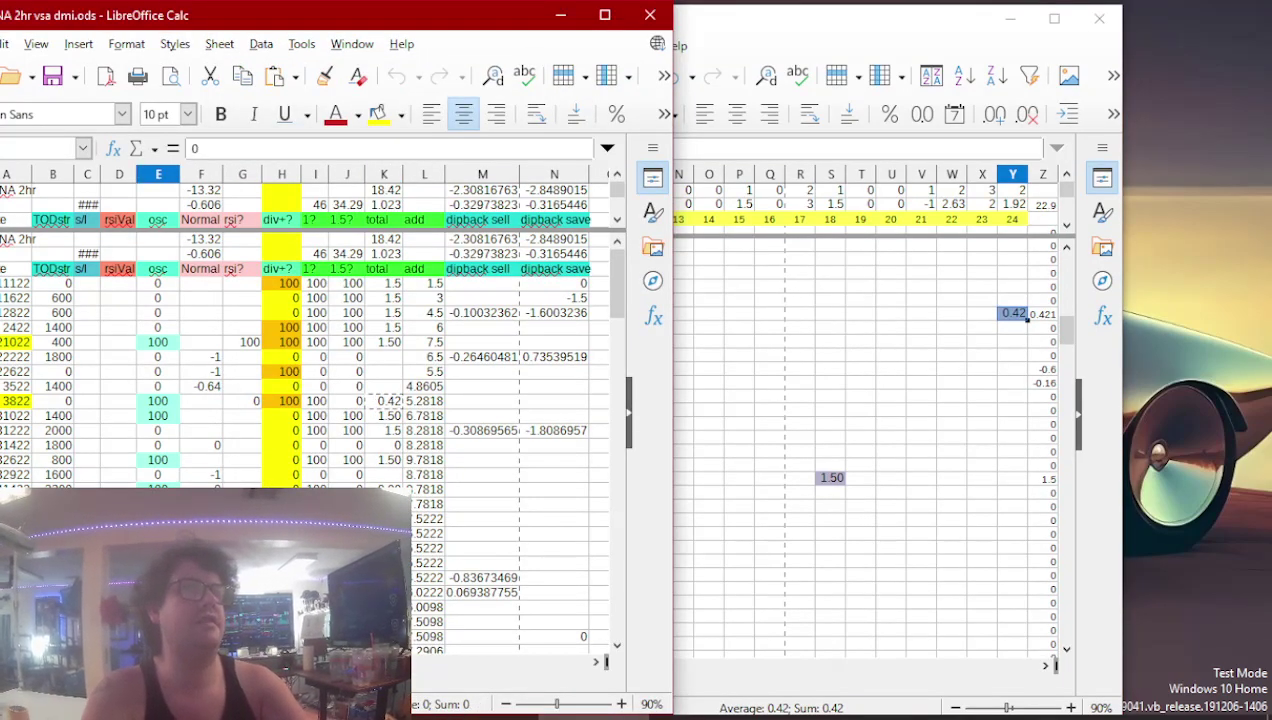
key("Right")
key("Right")
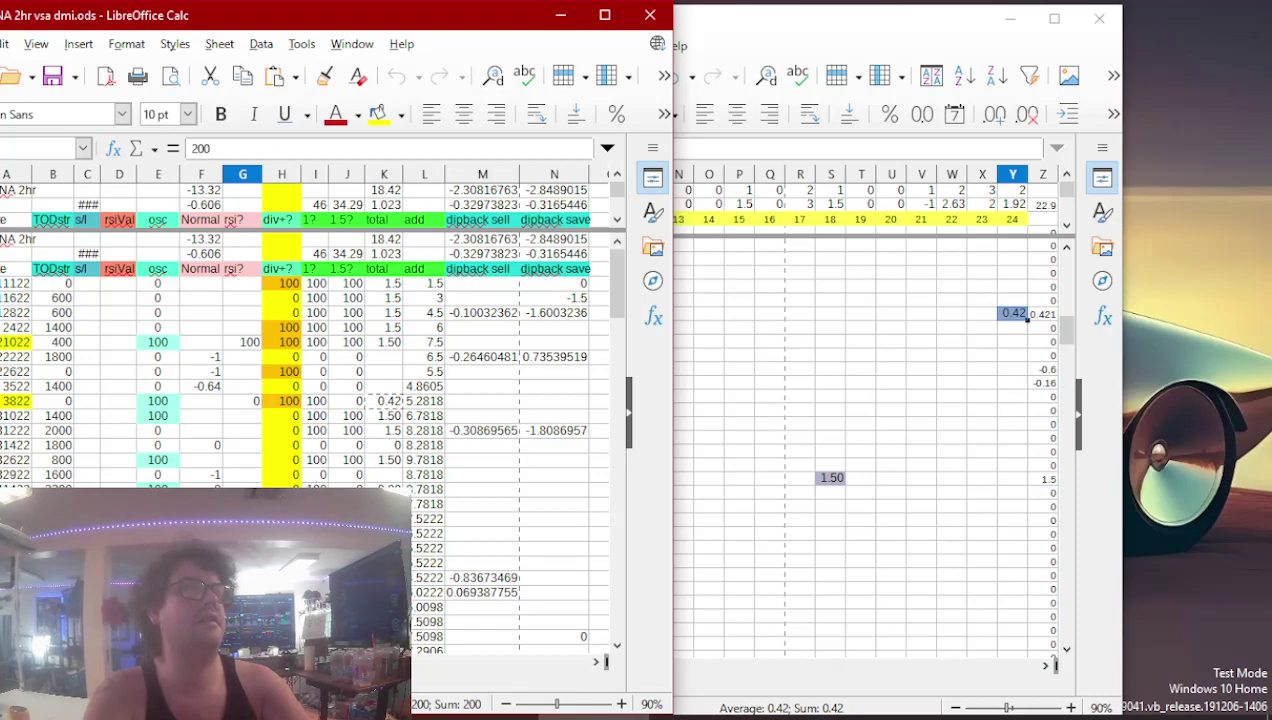
key("Down")
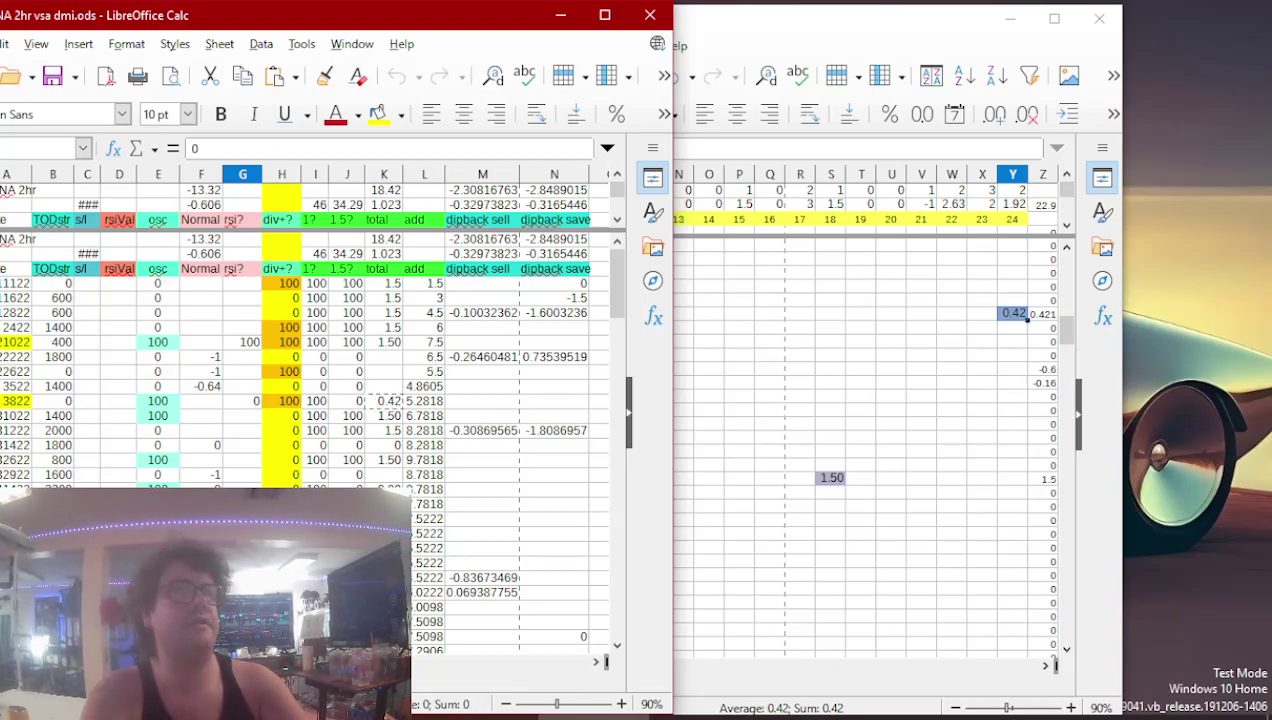
key("Right")
key("Right")
key("Right")
key("Right")
- Place the copied 1.5 in the calendar at 07/03/22, hour 17, and shade it light indigo
left_click(758, 350)
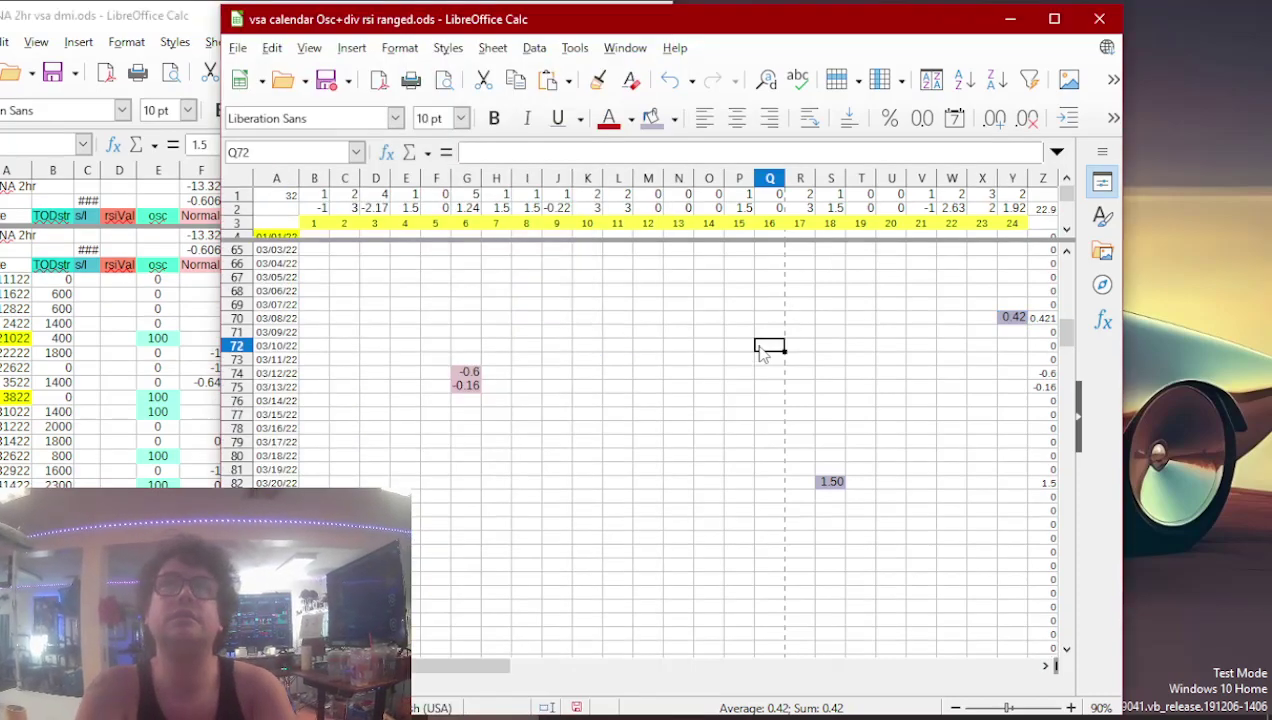
key("Page_Down")
key("Page_Down")
key("Page_Down")
key("Page_Down")
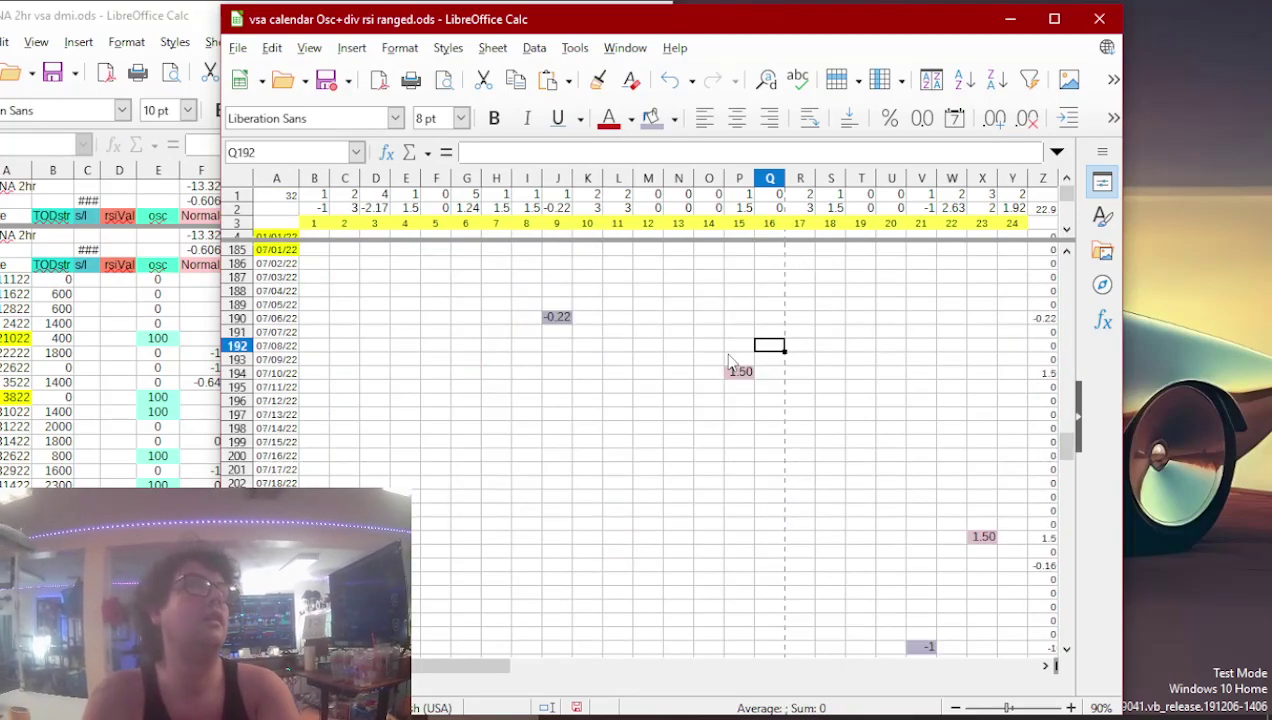
key("Up")
key("Up")
key("Up")
key("Up")
key("Up")
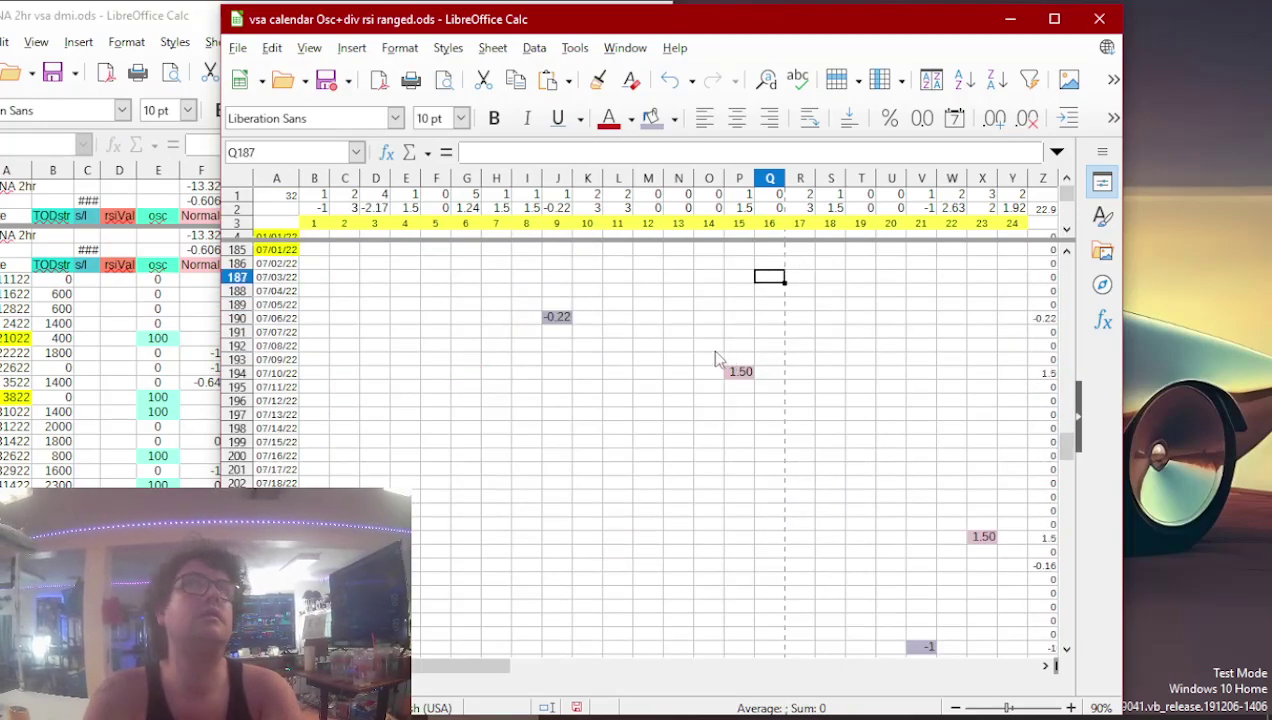
key("Right")
type("1.5")
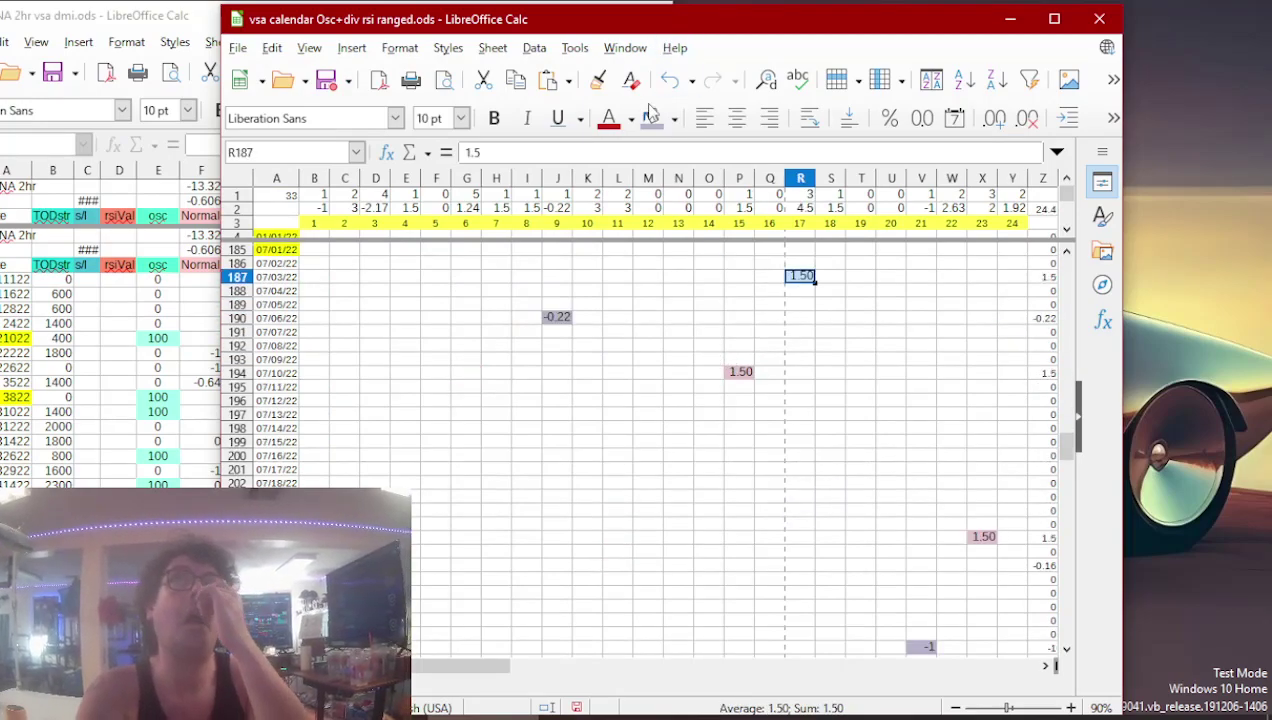
- Copy the result =-38/198 from the highlighted 07/30/22 2300 row of the 2hr sheet
left_click(163, 472)
scroll(185, 478, "down", 4)
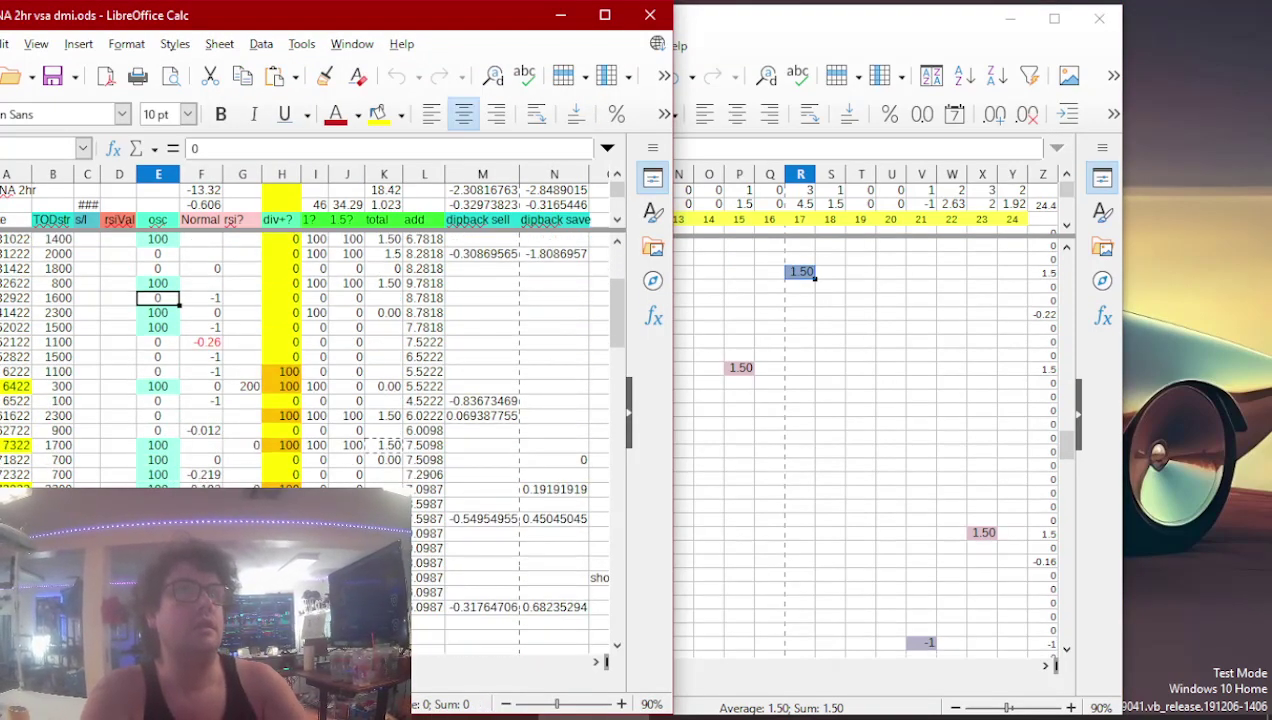
left_click(203, 487)
key("ctrl+c")
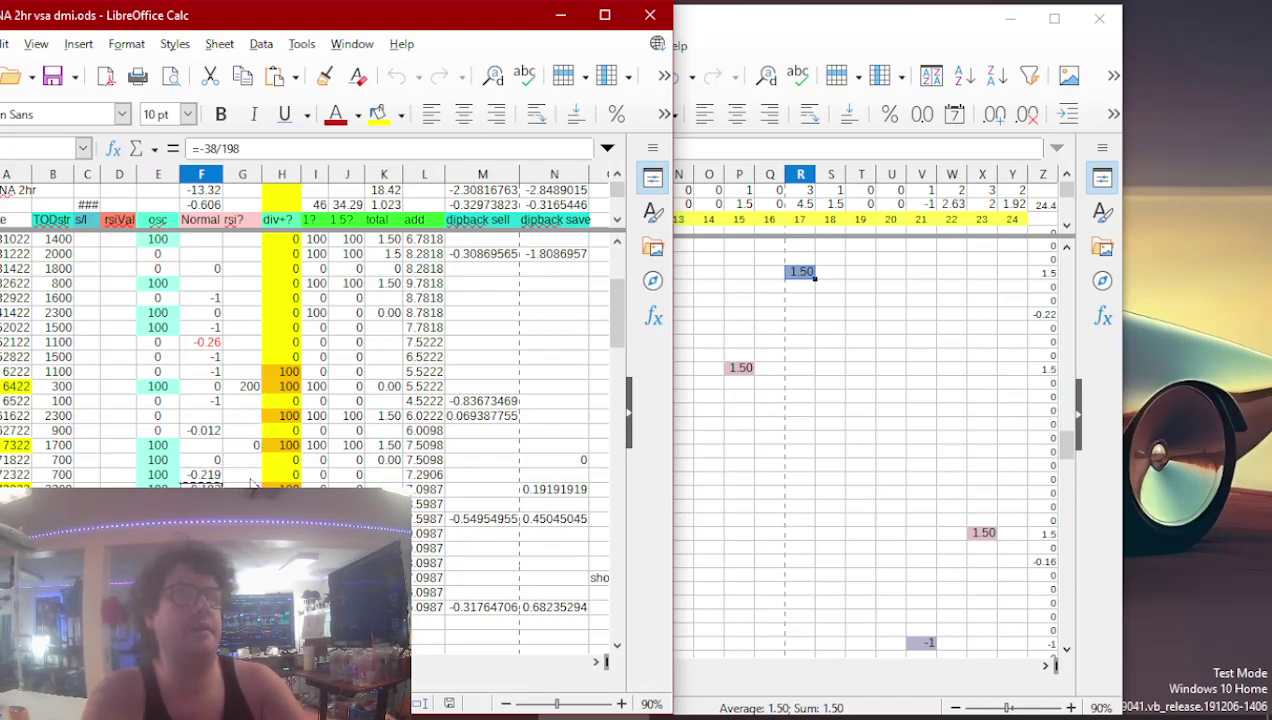
- Place the copied =-38/198 in the calendar at 07/30/22, hour 23, and shade it light indigo
left_click(708, 471)
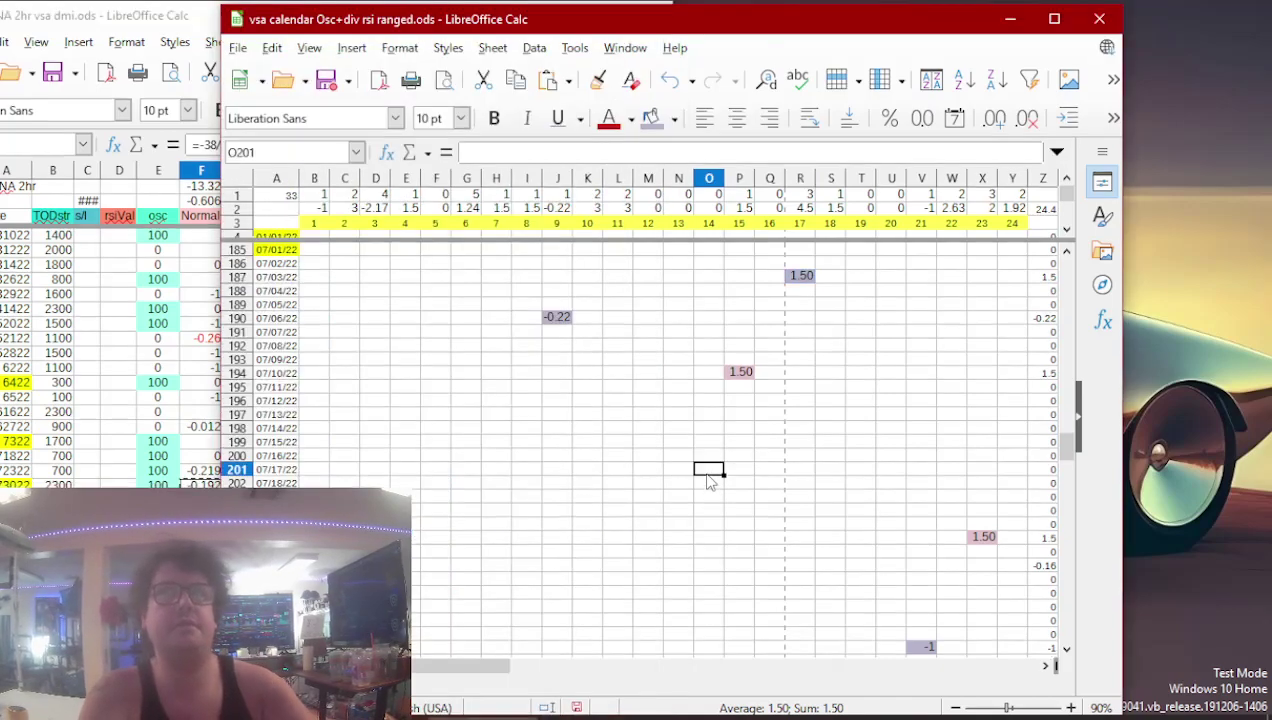
key("Down")
key("Down")
key("Down")
key("Down")
key("Down")
key("Down")
key("Down")
key("Down")
key("Down")
key("Down")
key("Down")
key("Down")
key("Down")
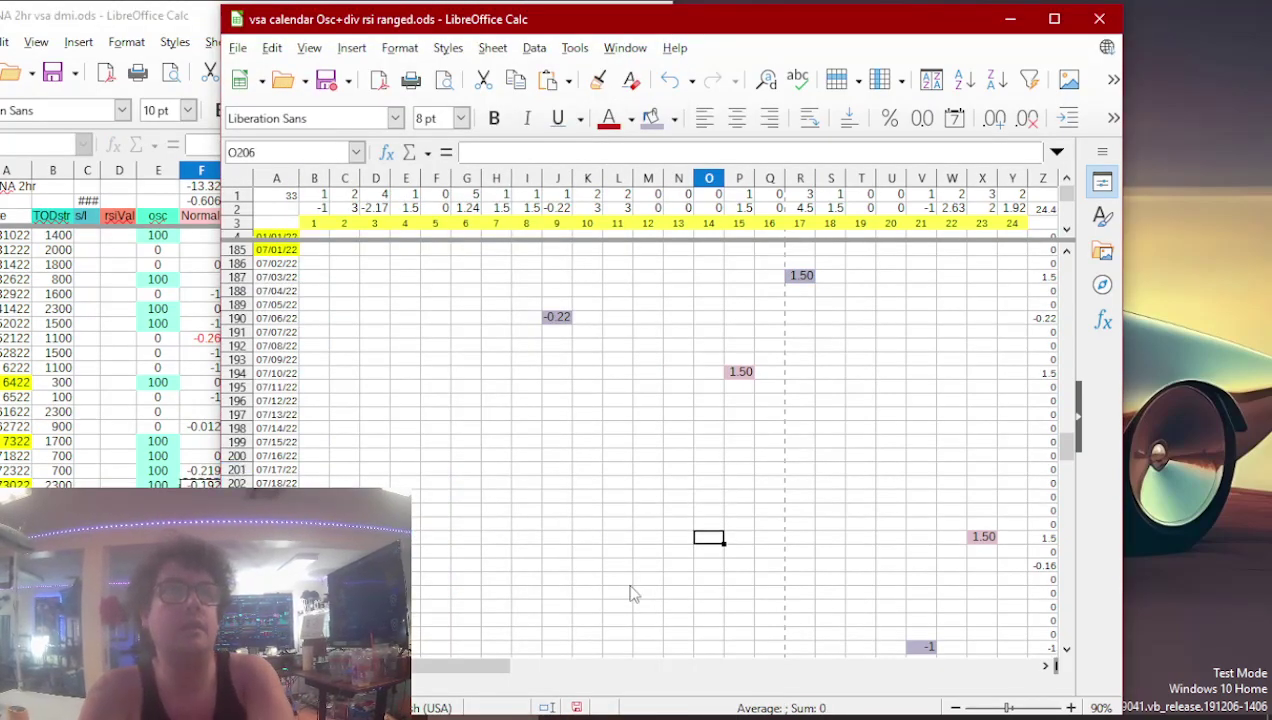
key("Right")
key("Right")
key("Right")
key("Right")
key("Right")
key("Right")
key("Right")
key("Right")
key("Right")
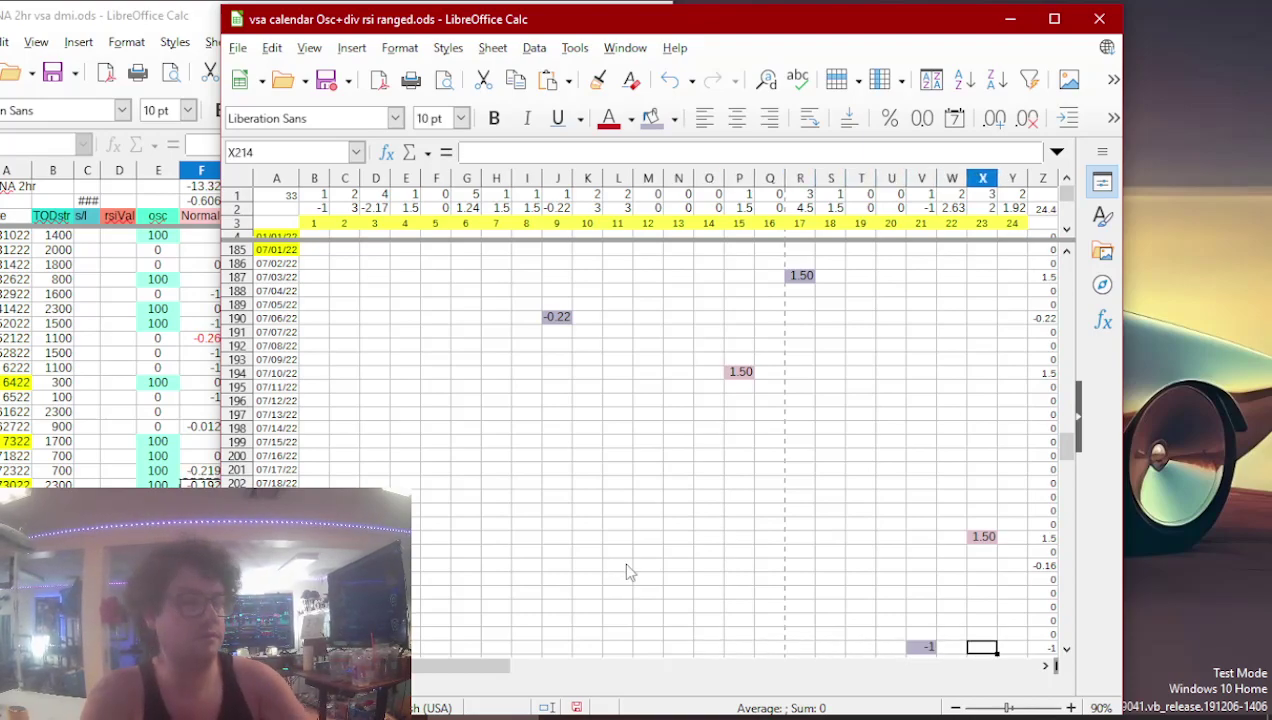
key("ctrl+v")
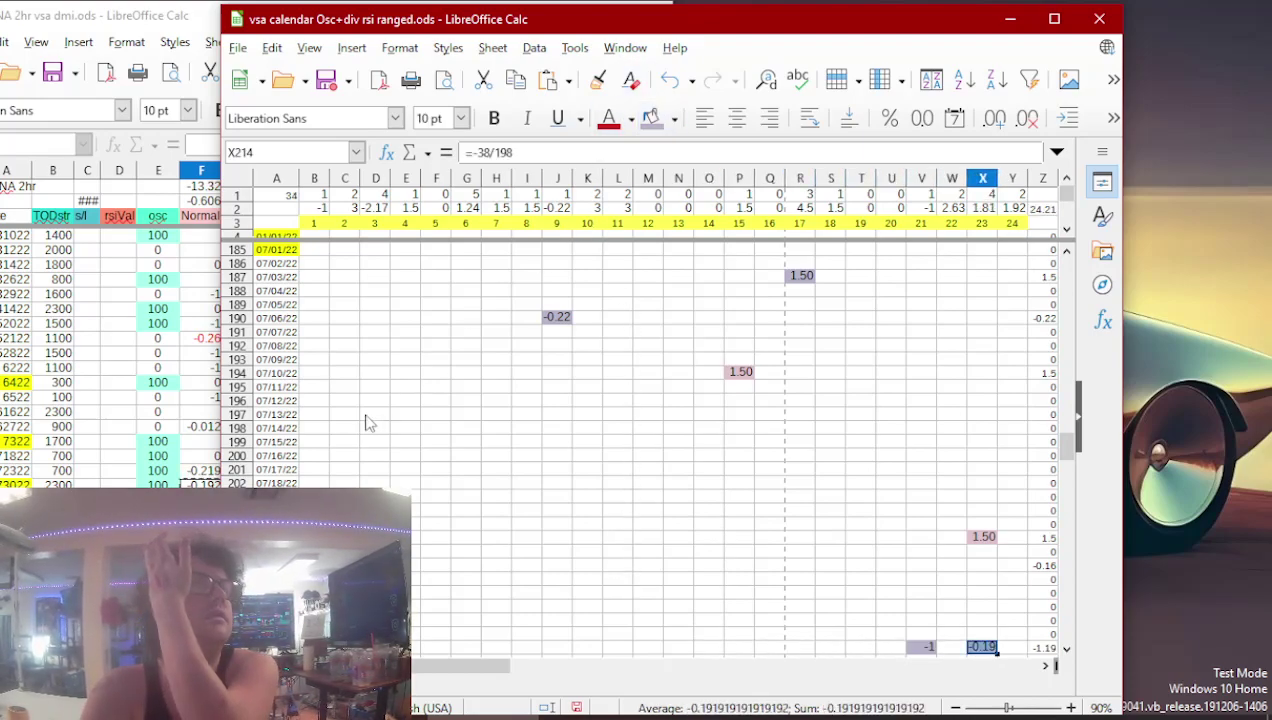
- Copy the 1.5 total from the 2hr sheet into the calendar at 09/05/22, hour 11, shaded light indigo
left_click(201, 461)
left_click(201, 519)
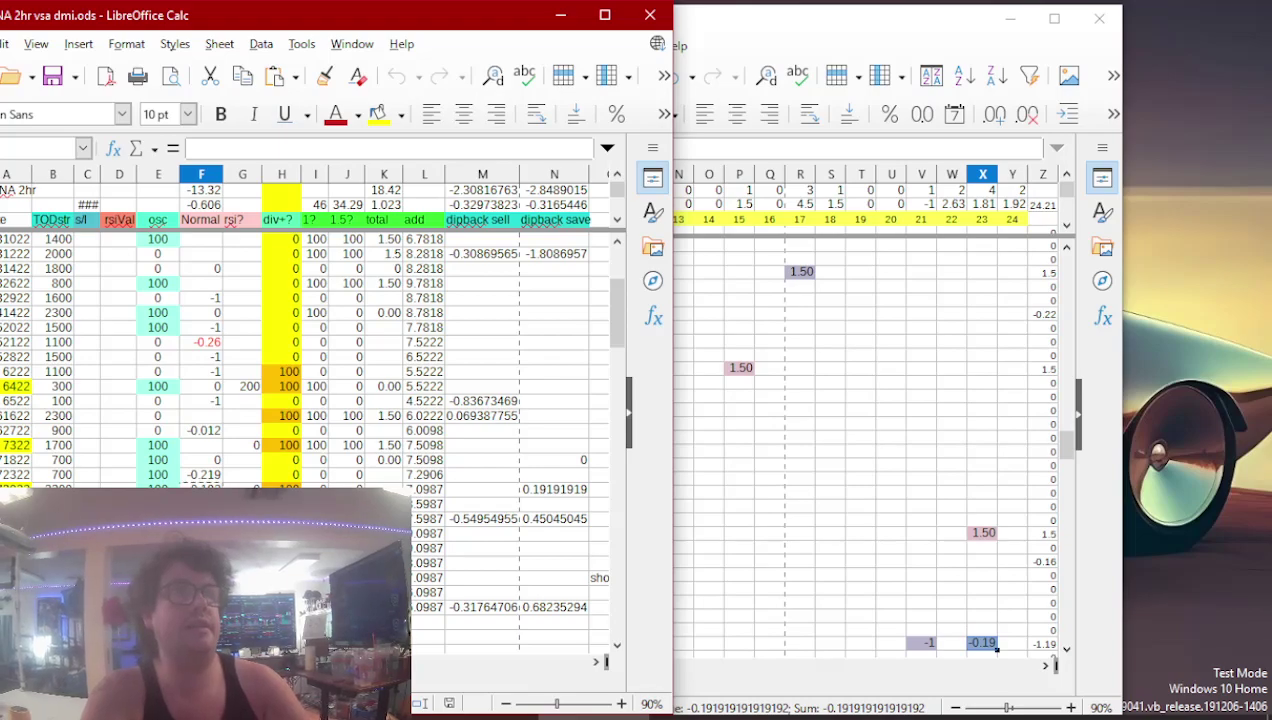
left_click(706, 498)
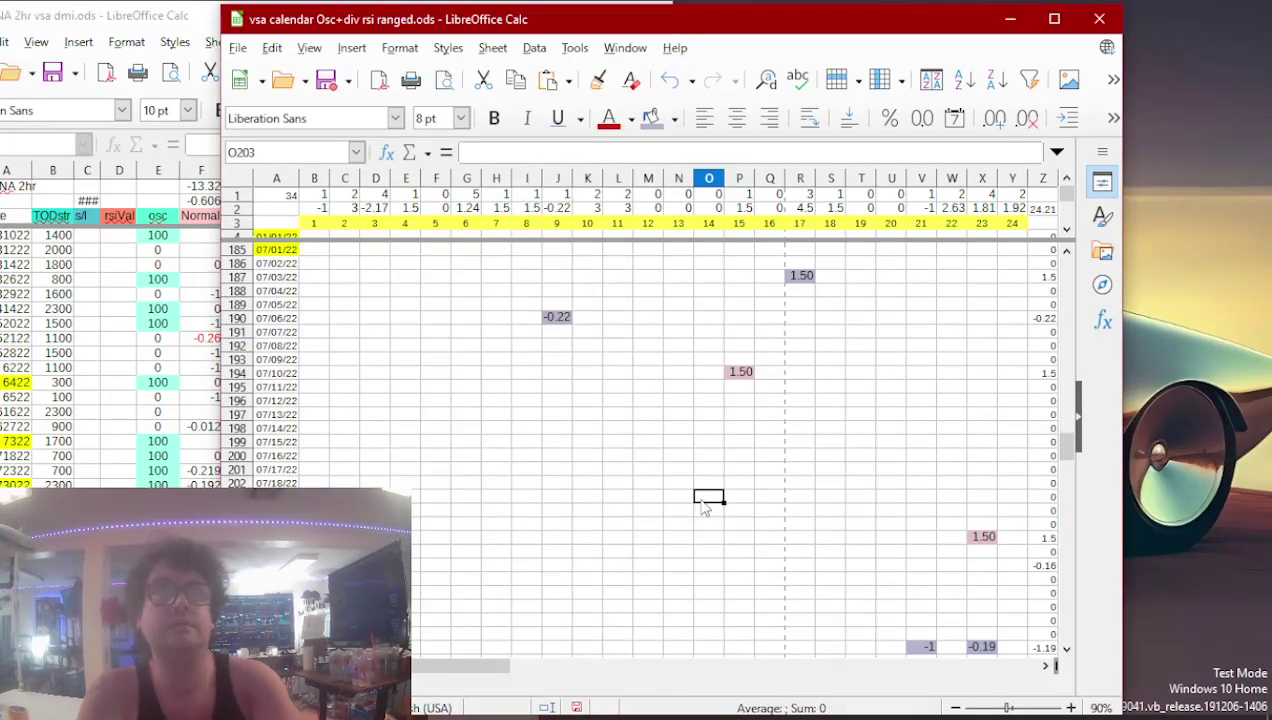
key("Page_Down")
key("Page_Down")
key("Up")
key("Up")
key("Up")
key("Up")
key("Up")
key("Up")
key("Up")
key("Up")
key("Up")
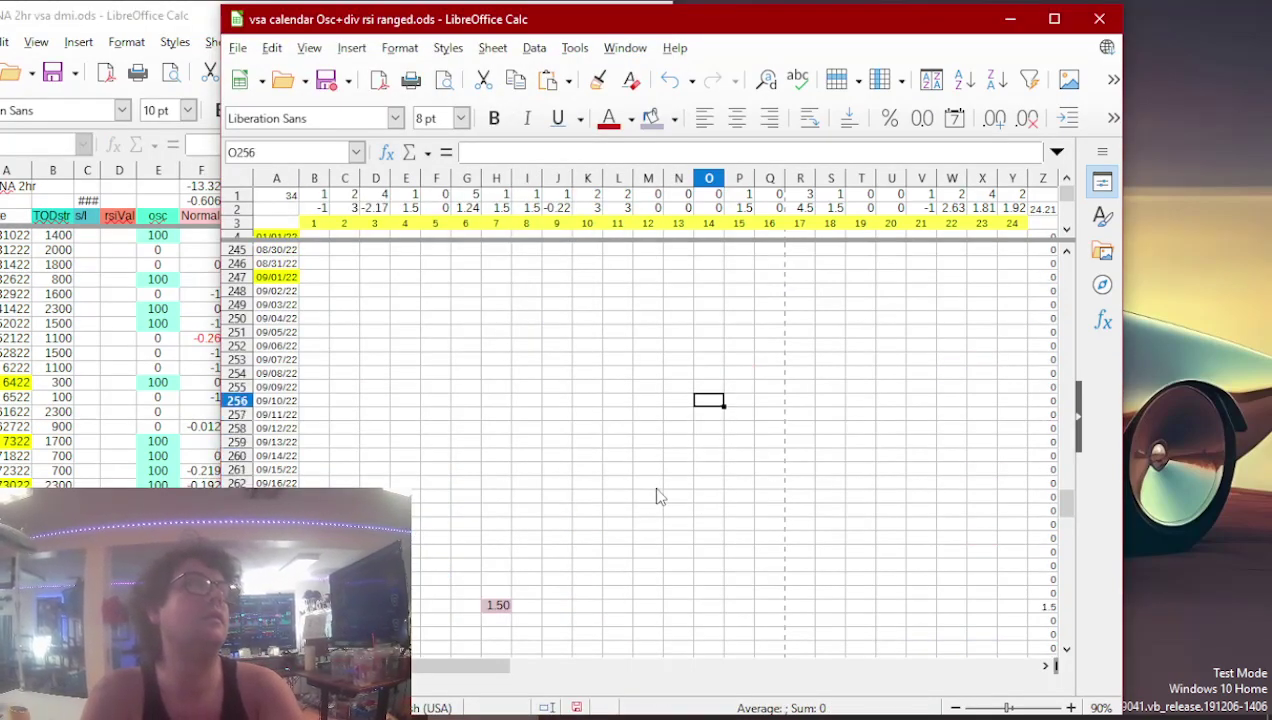
key("Up")
key("Up")
key("Up")
key("Left")
key("Left")
key("Left")
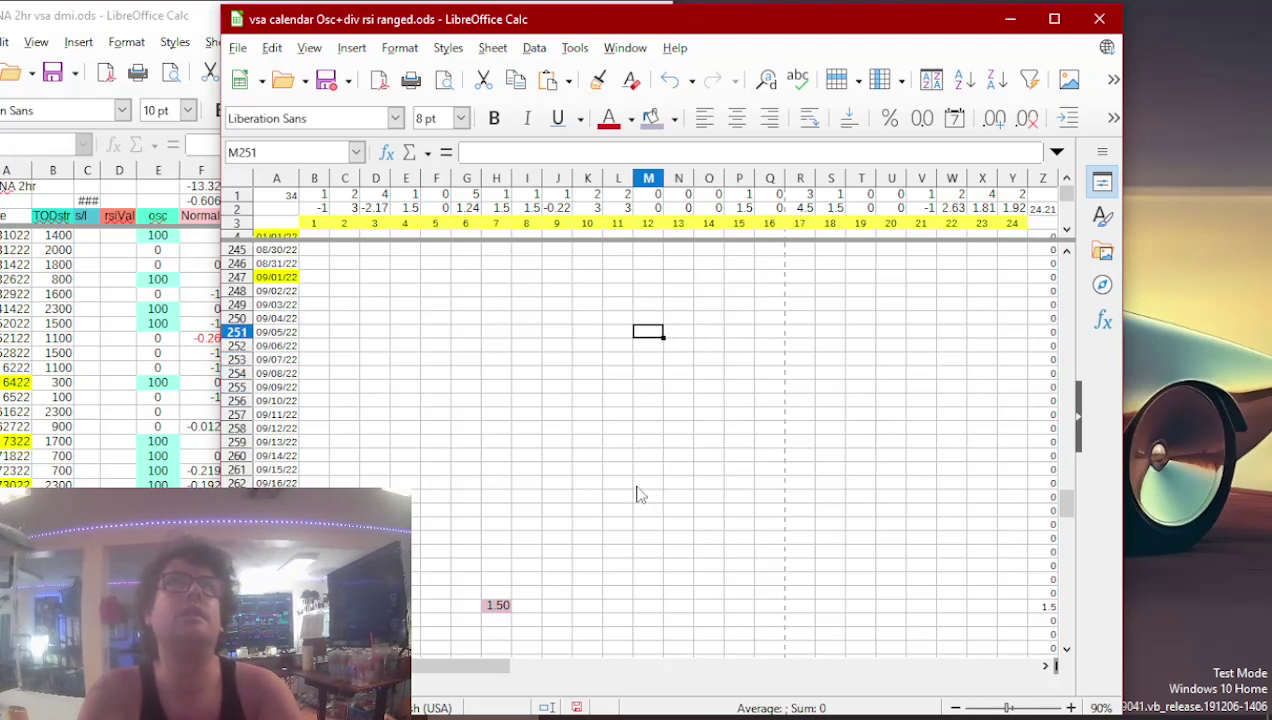
key("ctrl+v")
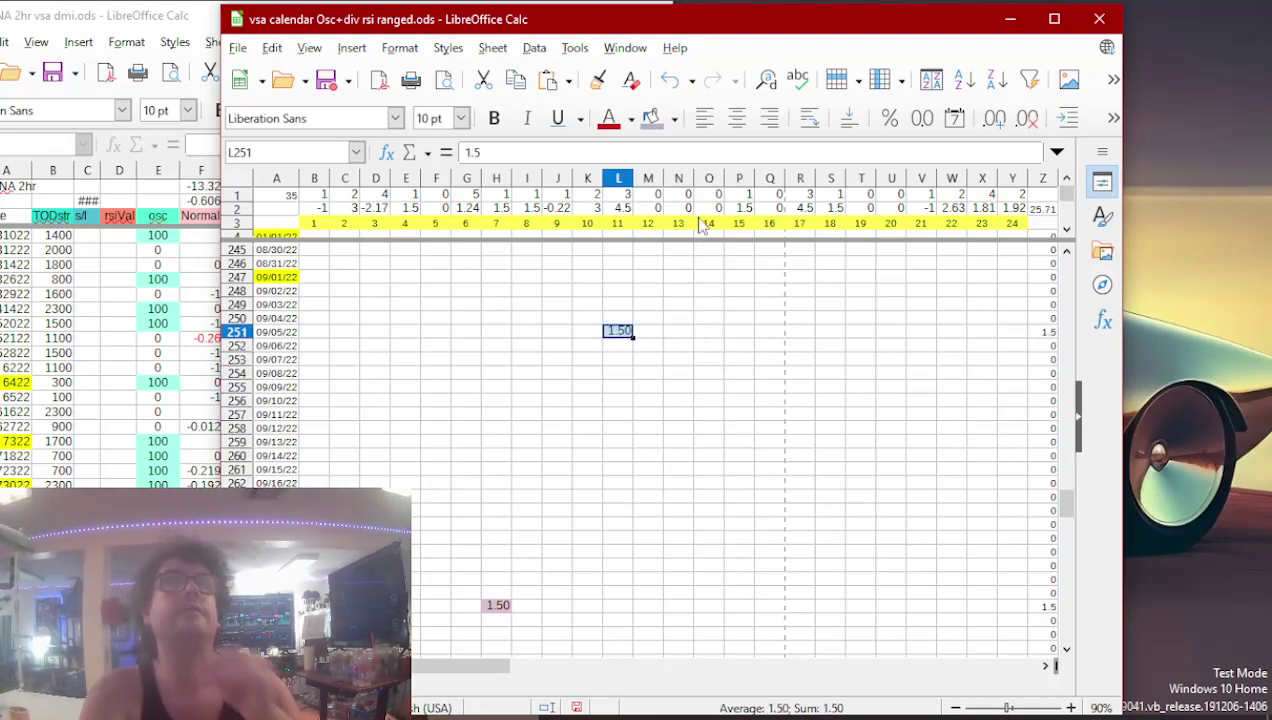
left_click(651, 118)
- Close the finished 2hr sheet, bring up the next coin's 2hr vsa dmi sheet and check its first highlighted row
left_click(152, 399)
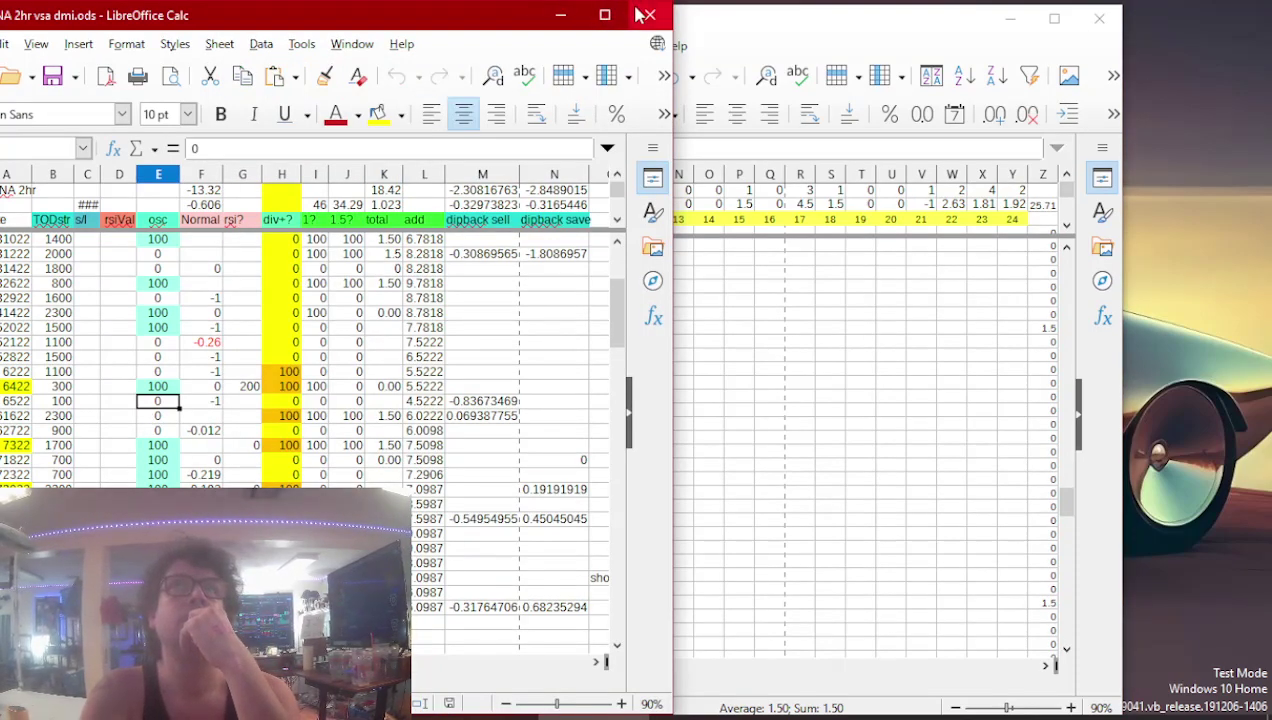
left_click(685, 15)
key("alt+Tab")
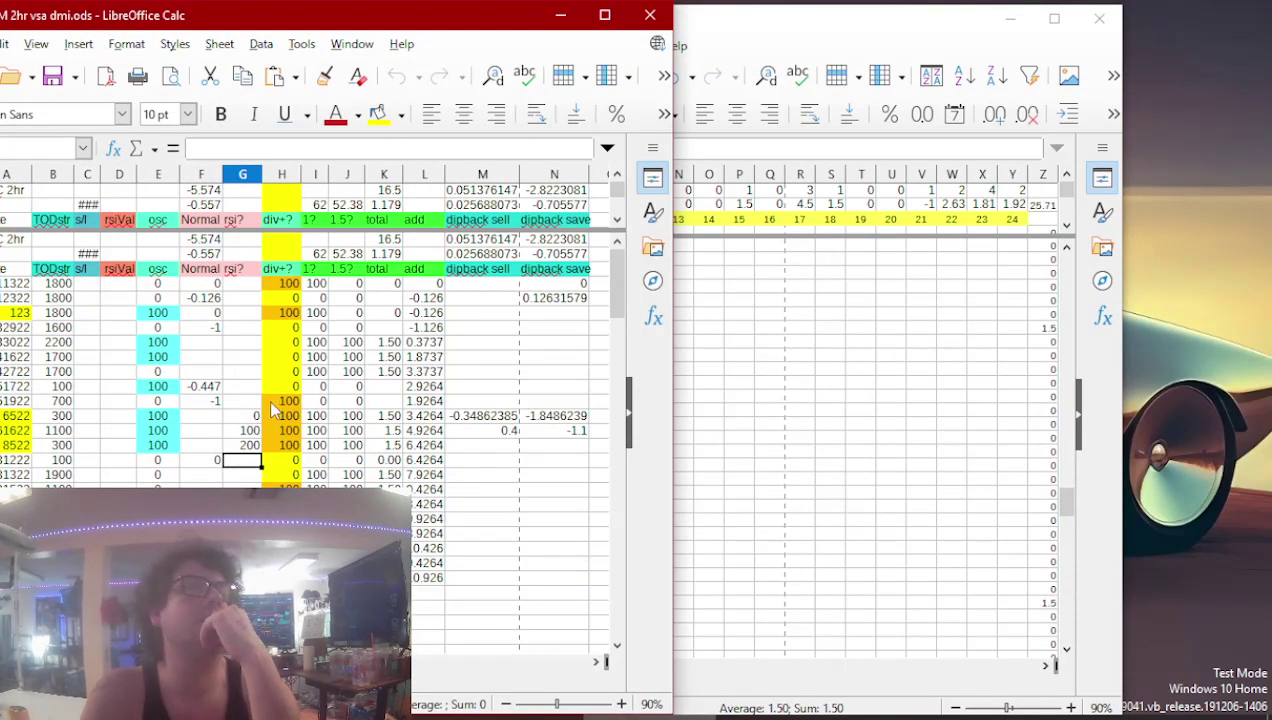
left_click(257, 314)
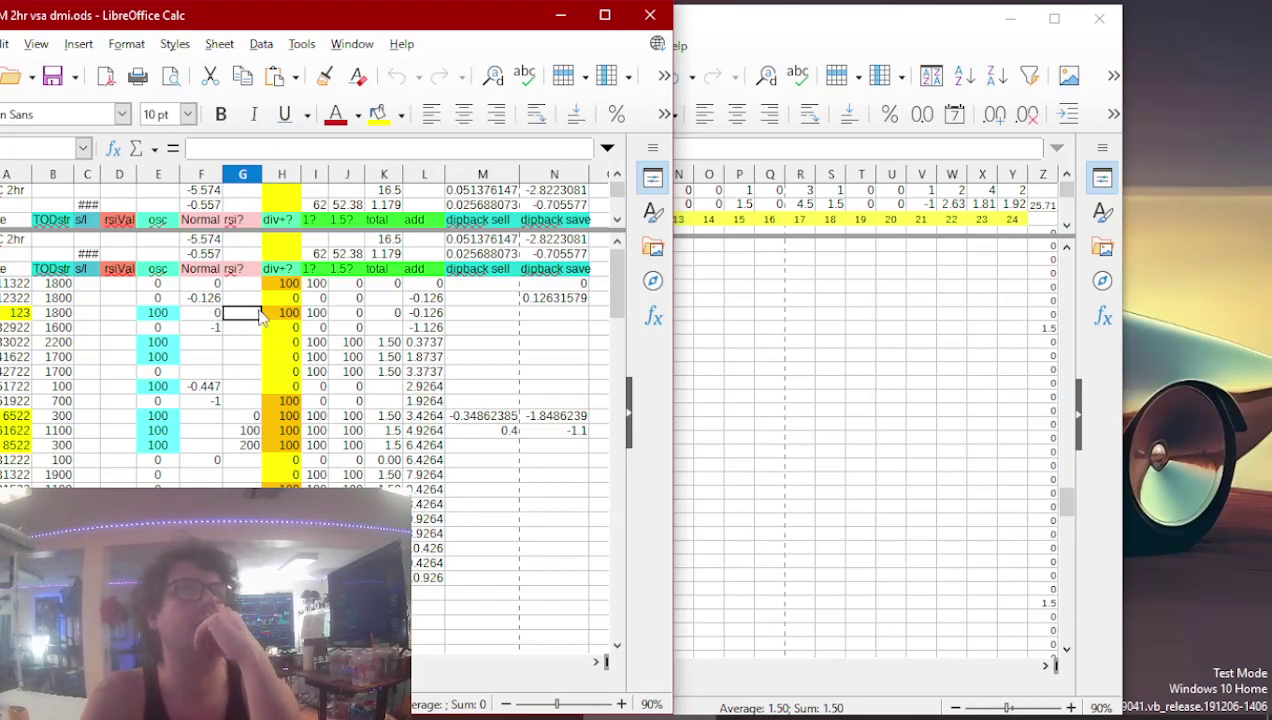
- Copy the 1.50 total from the highlighted 06/05/22 300 row of the 2hr sheet
left_click(243, 417)
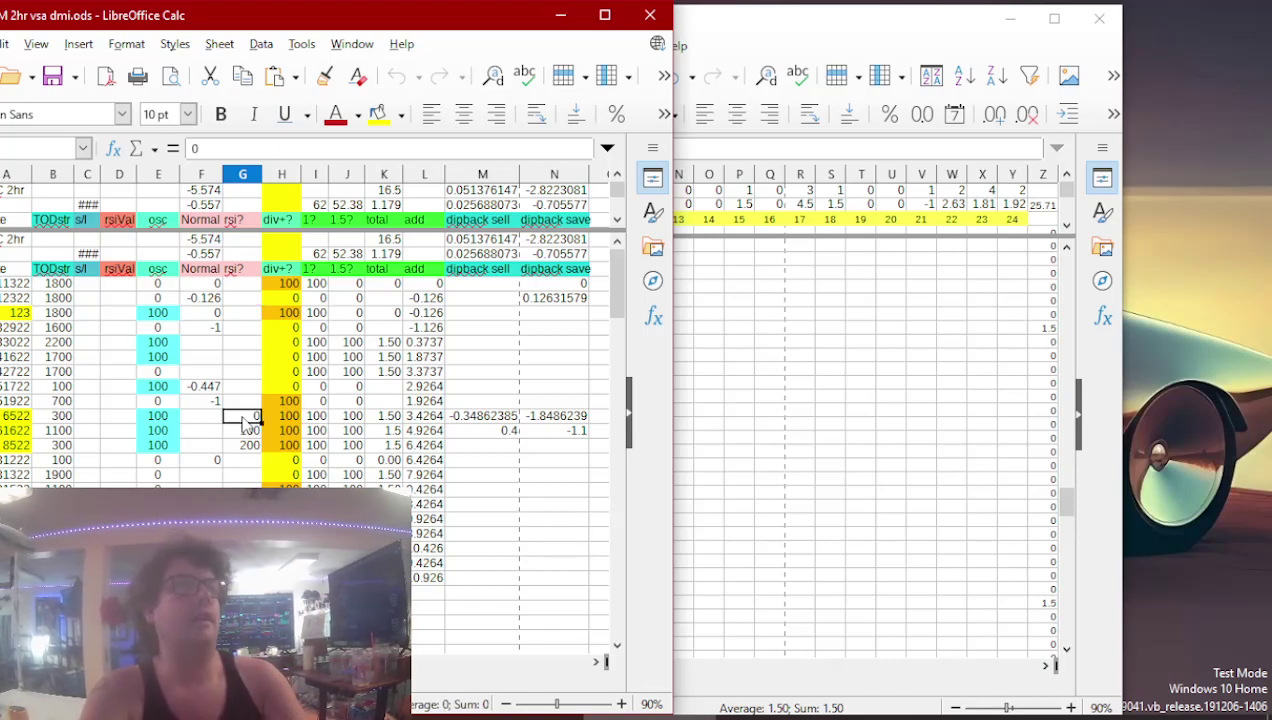
left_click(386, 418)
key("ctrl+c")
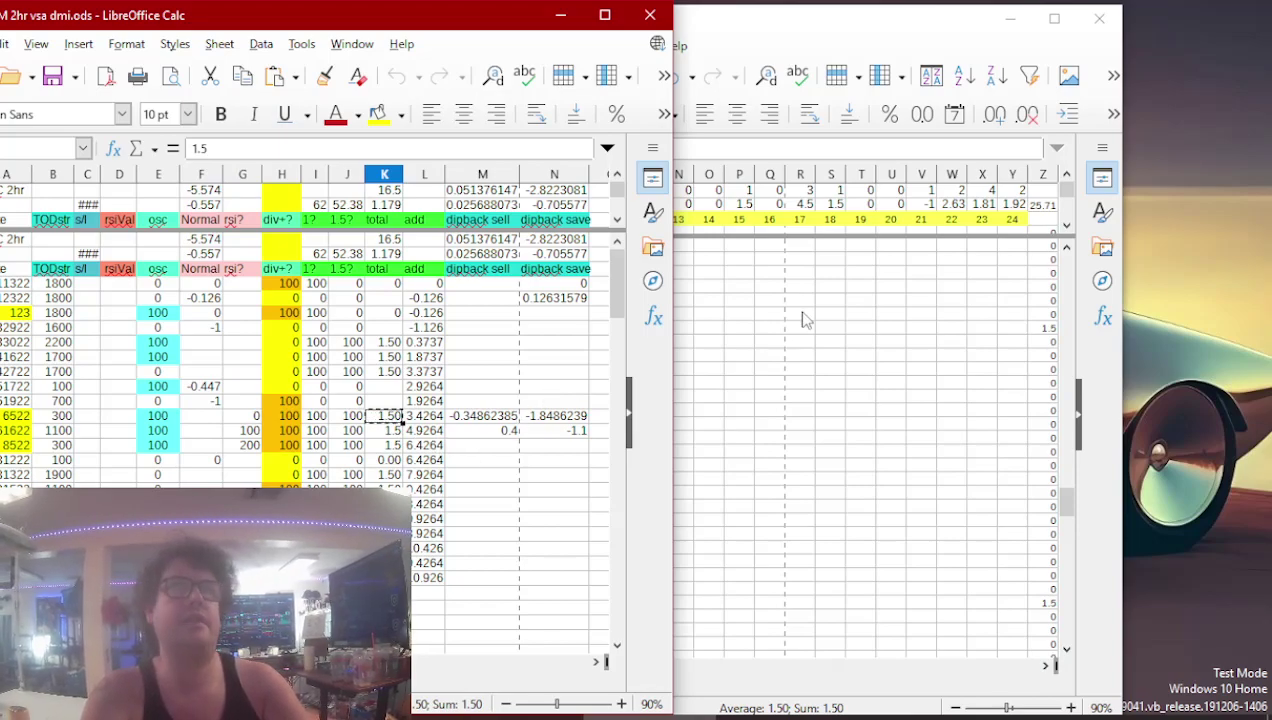
- Place the copied 1.5 in the calendar at 06/05/22, hour 3, and shade it light indigo
left_click(748, 346)
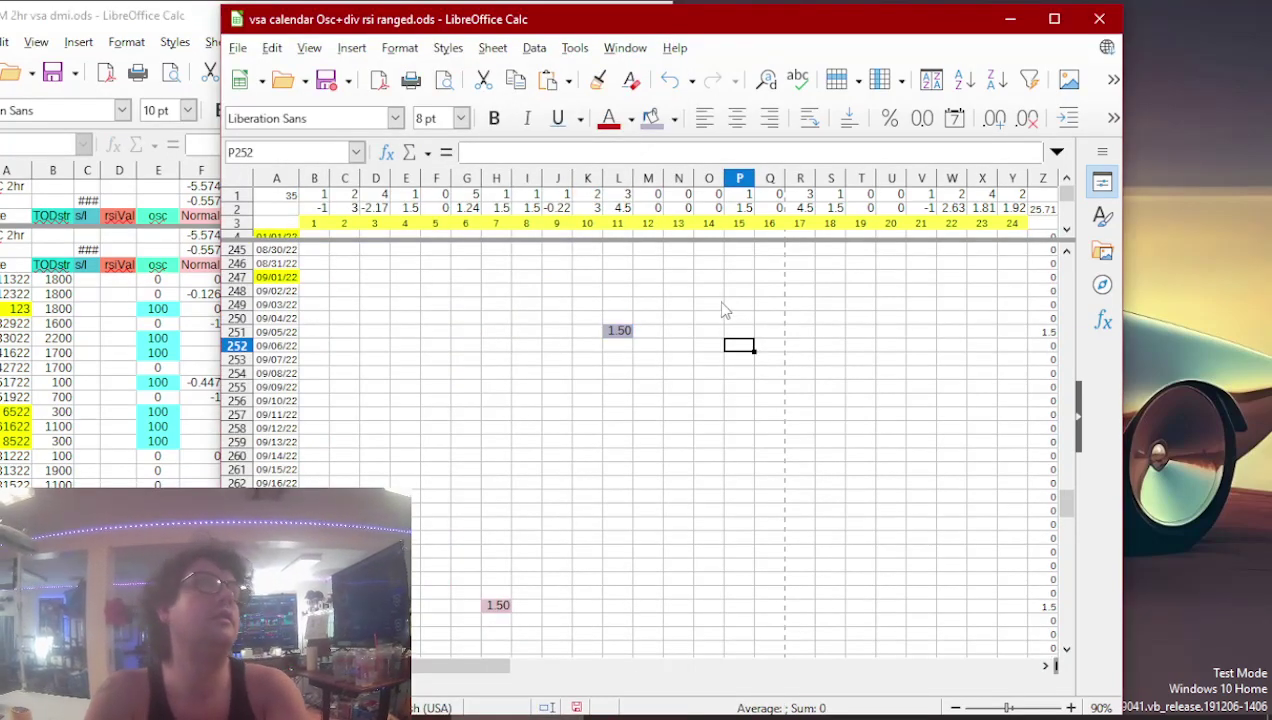
key("Page_Up")
key("Up")
key("Up")
key("Up")
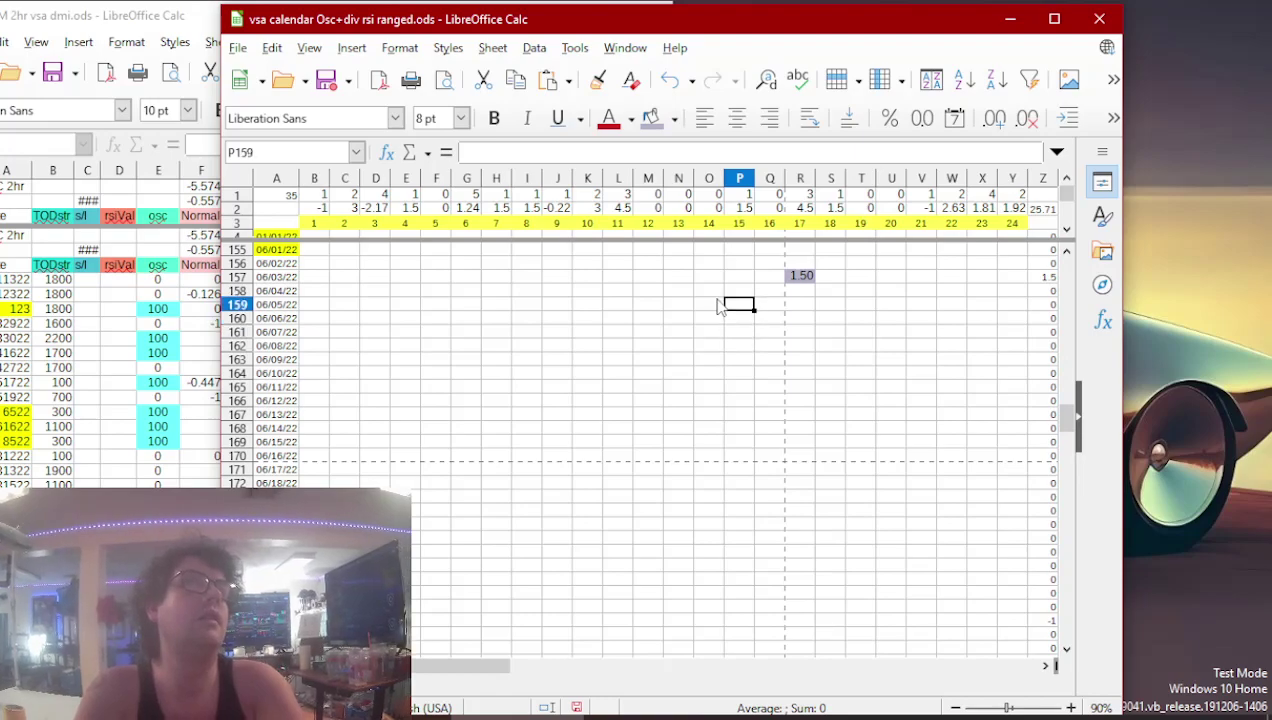
key("Left")
key("Left")
key("Left")
key("Left")
key("Left")
key("Left")
key("Left")
key("Left")
key("Left")
key("Left")
key("Left")
key("Left")
key("Left")
key("Right")
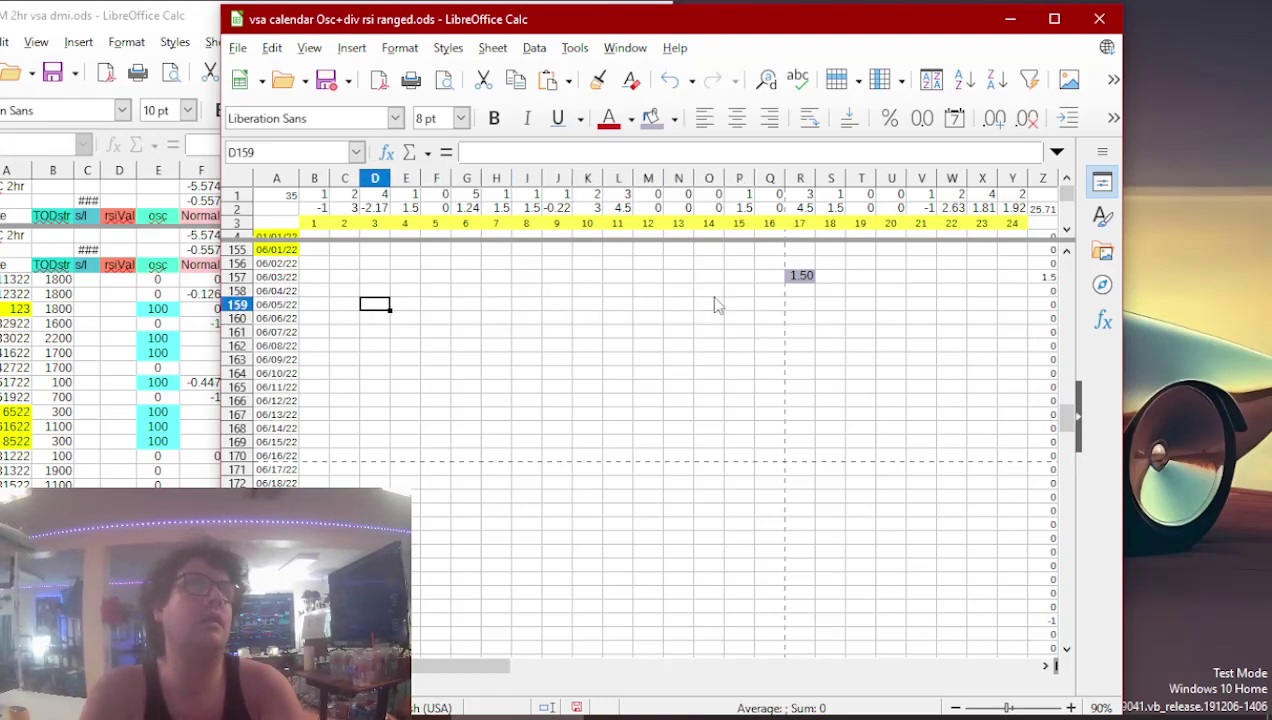
key("ctrl+v")
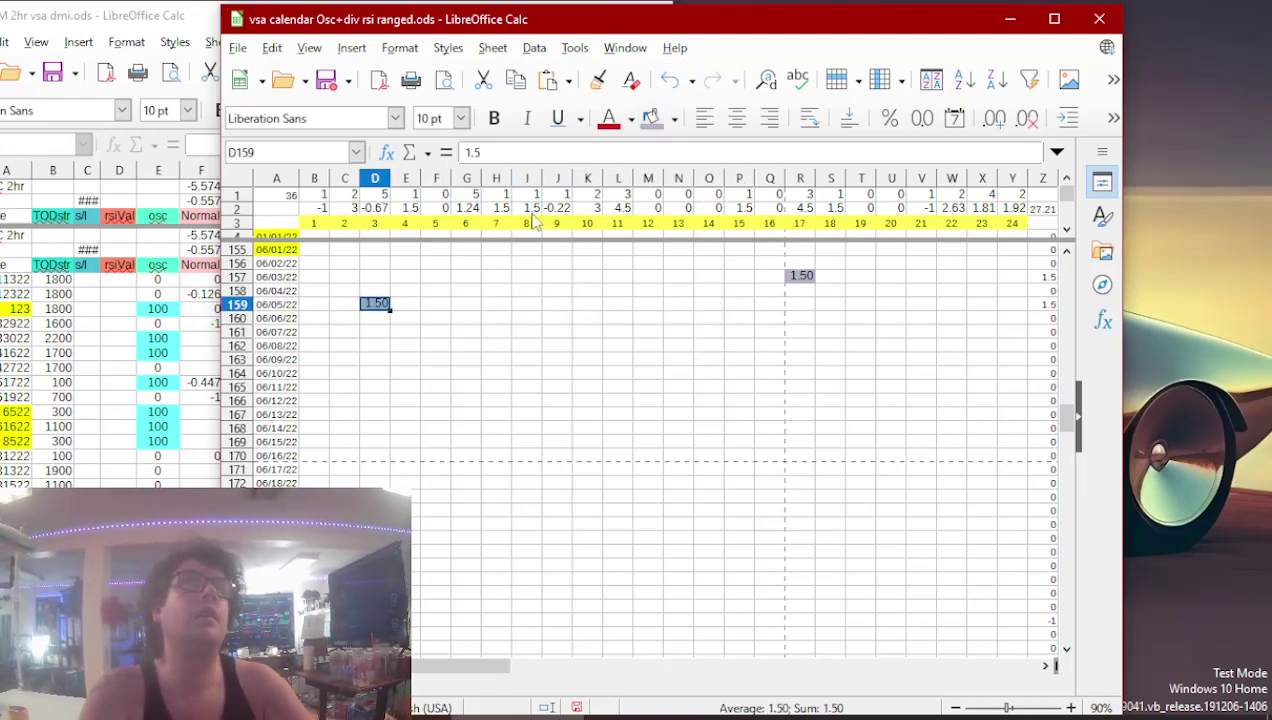
- Copy the 1.5 total from the highlighted 06/16/22 1100 row of the 2hr sheet
left_click(101, 386)
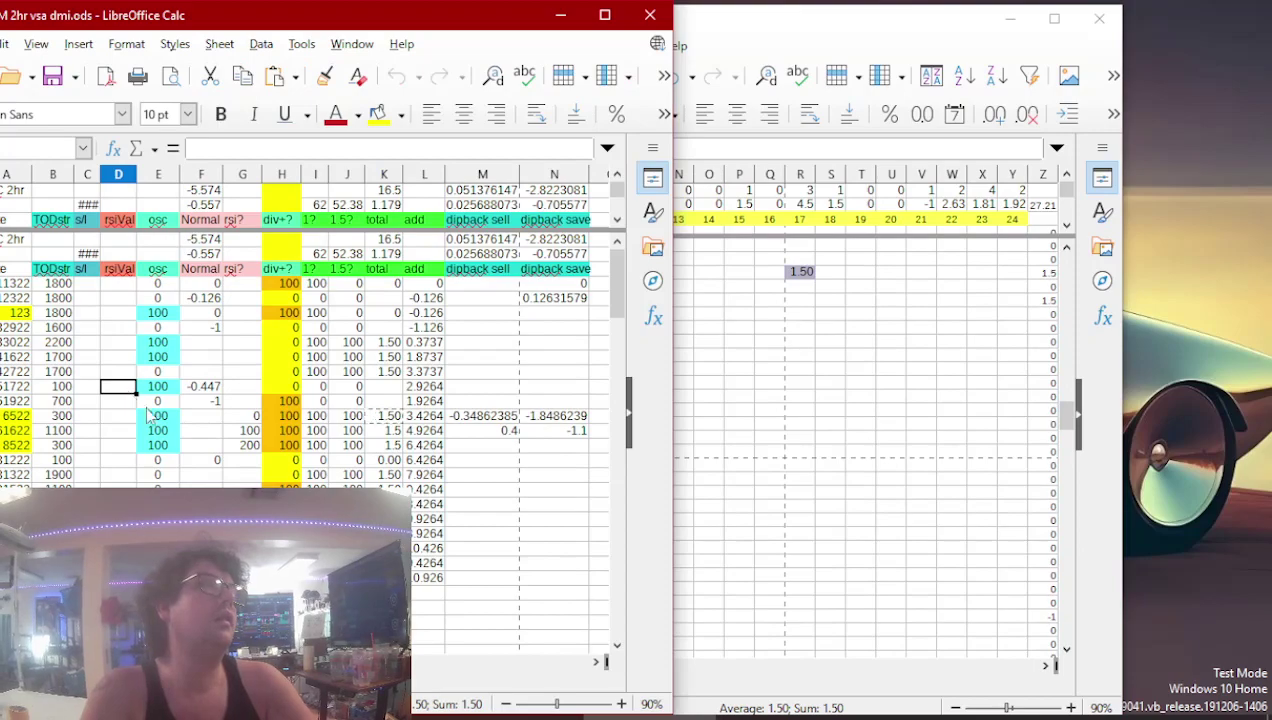
left_click(240, 430)
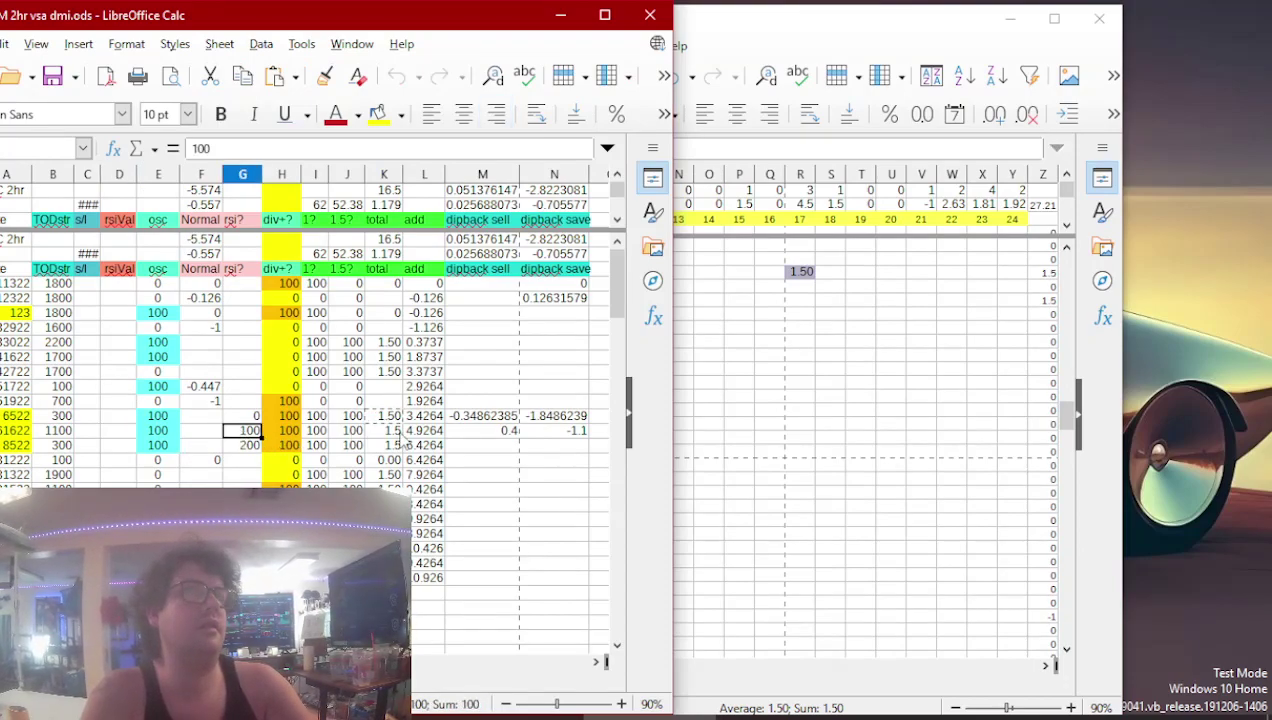
left_click(395, 432)
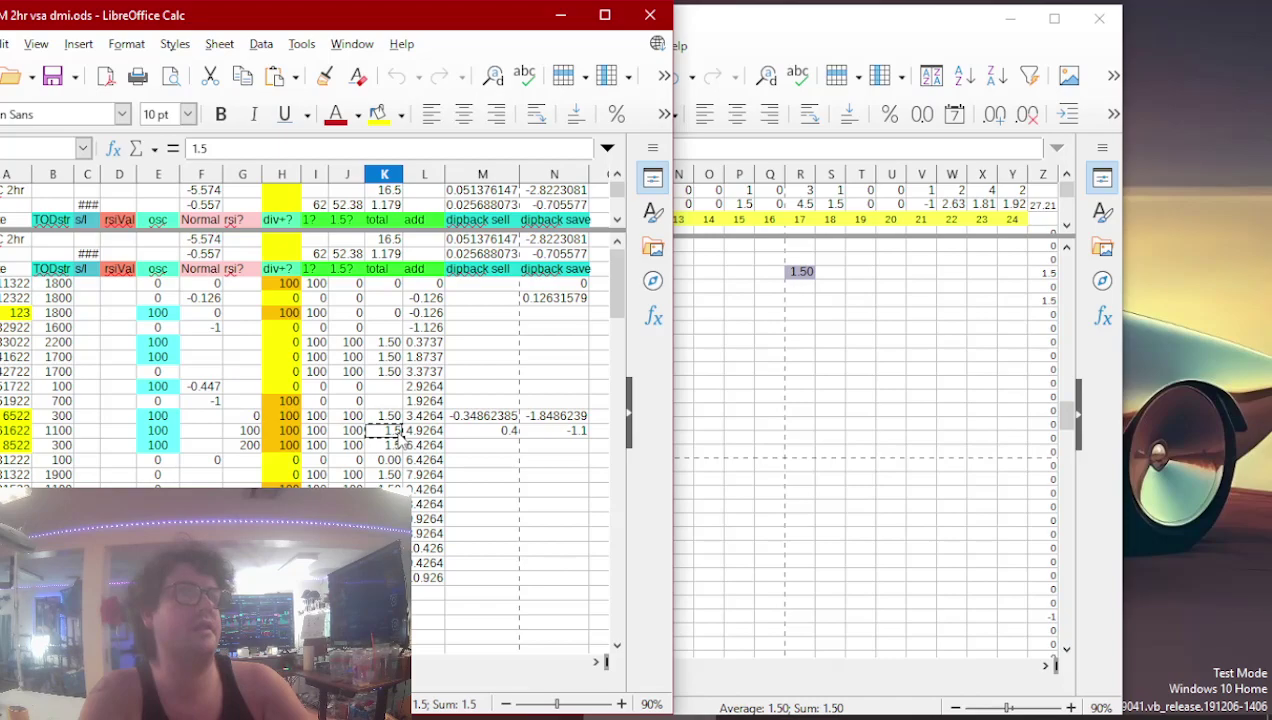
- Place the copied 1.5 in the calendar at 06/16/22, hour 11, and shade it light indigo
left_click(709, 430)
key("Down")
key("Down")
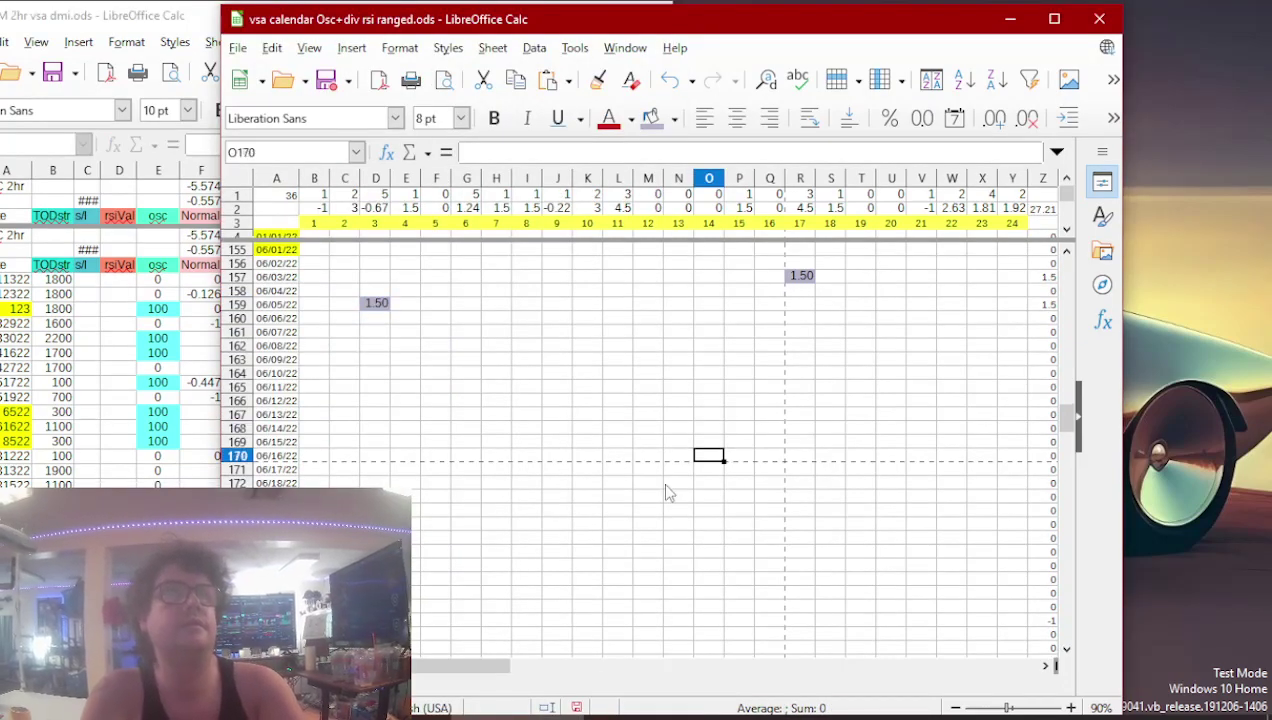
key("Left")
key("Left")
key("Left")
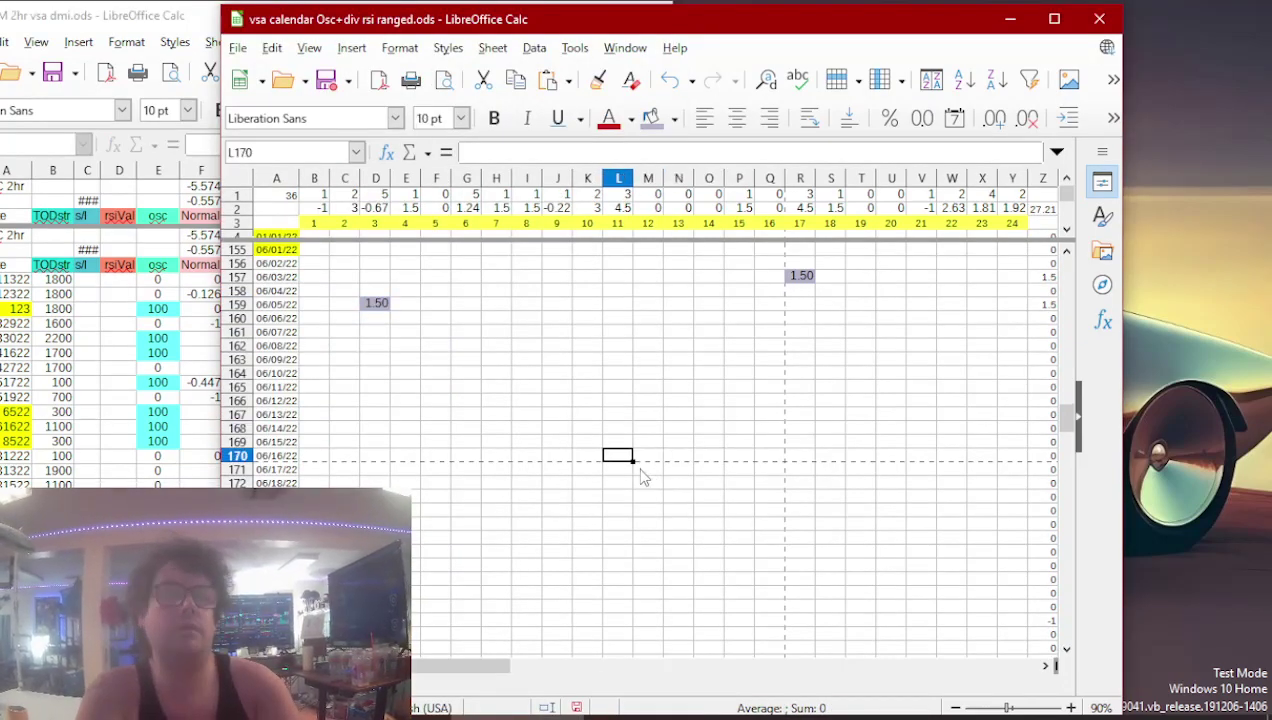
key("ctrl+v")
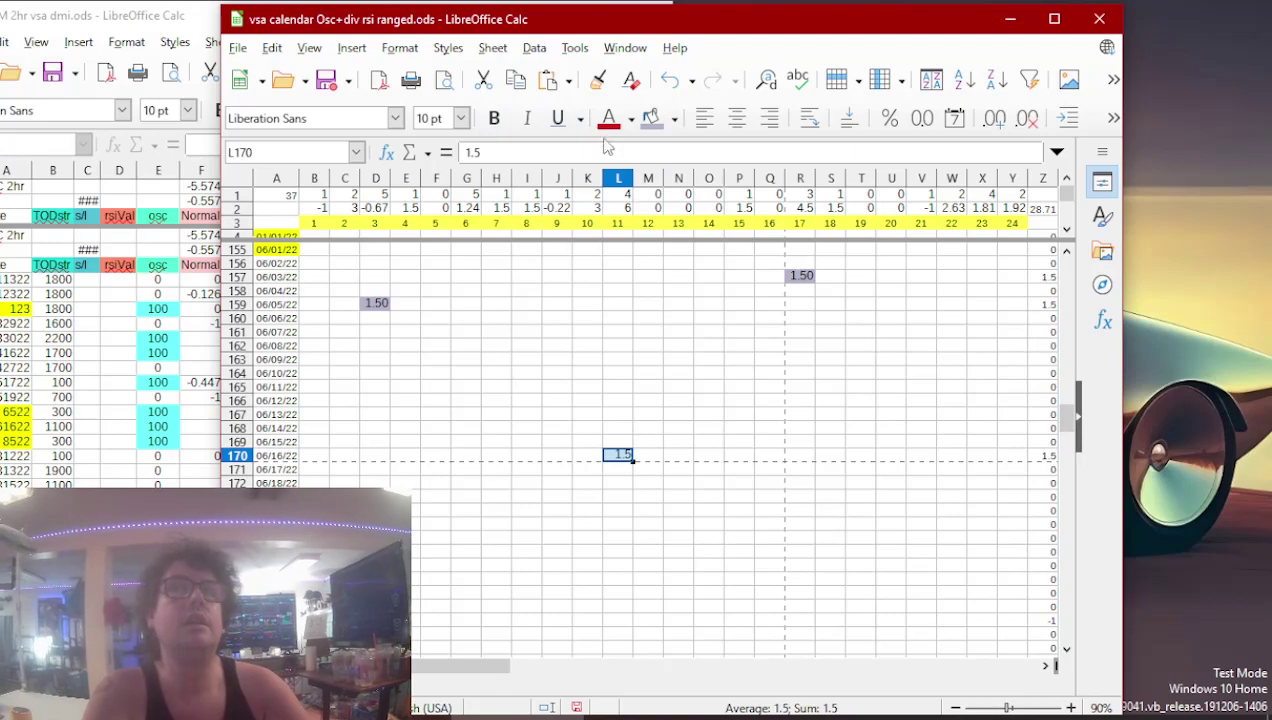
left_click(651, 119)
- Close the finished 2hr sheet and bring up the calendar's 2x, 3x and 4x columns beyond the hours
left_click(87, 492)
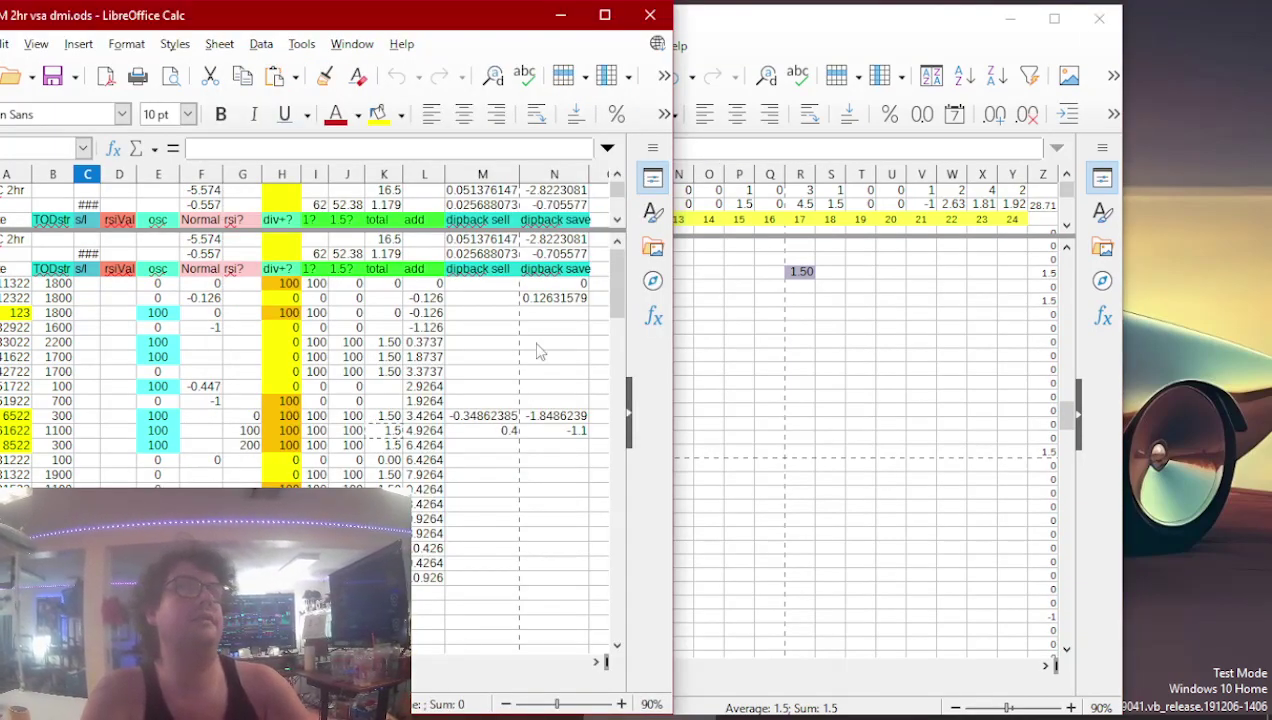
left_click(650, 14)
left_click_drag(492, 676, 765, 668)
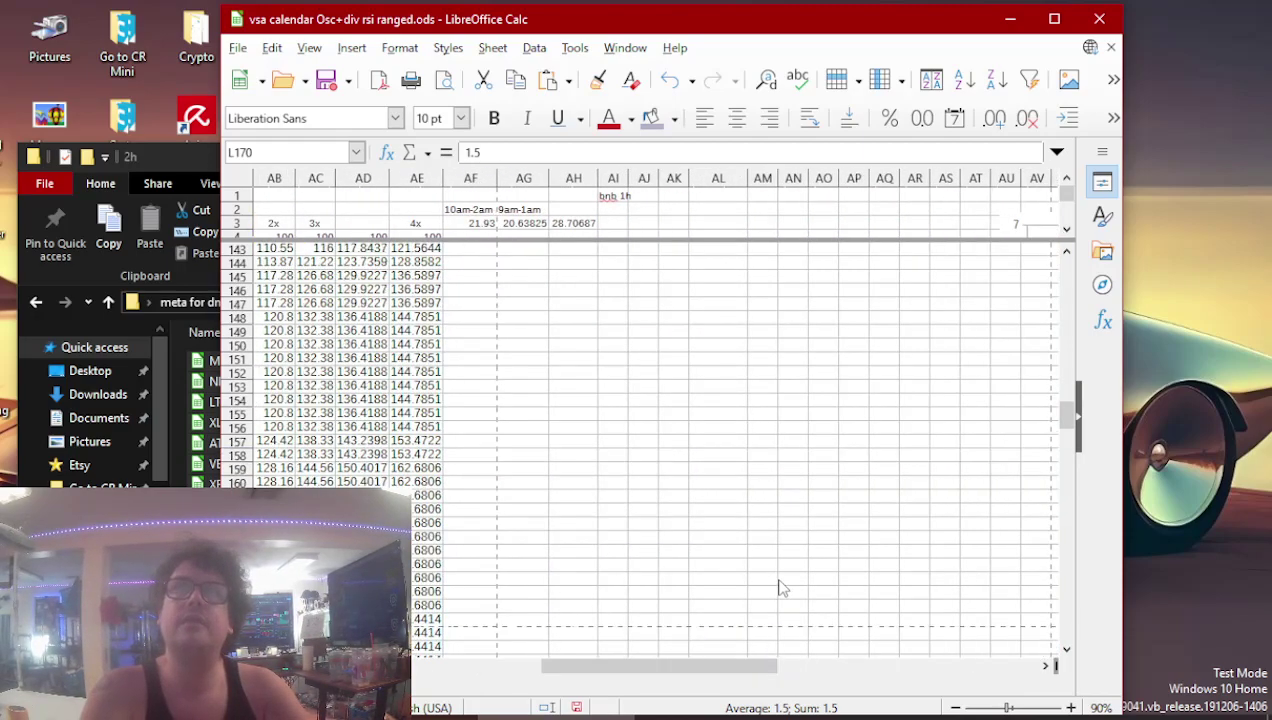
- Review the calendar's cumulative total chart, the 2x, 3x and 4x columns and the hourly totals
scroll(781, 586, "up", 11)
middle_click(778, 580)
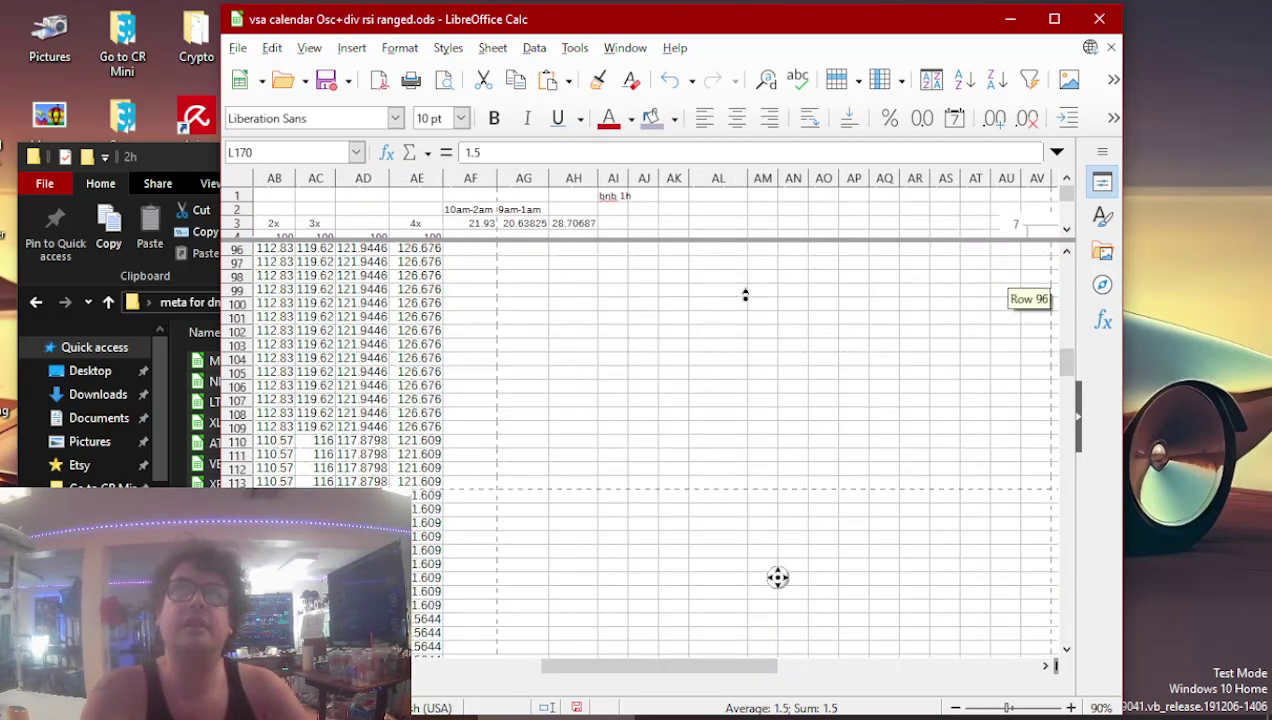
middle_click(762, 271)
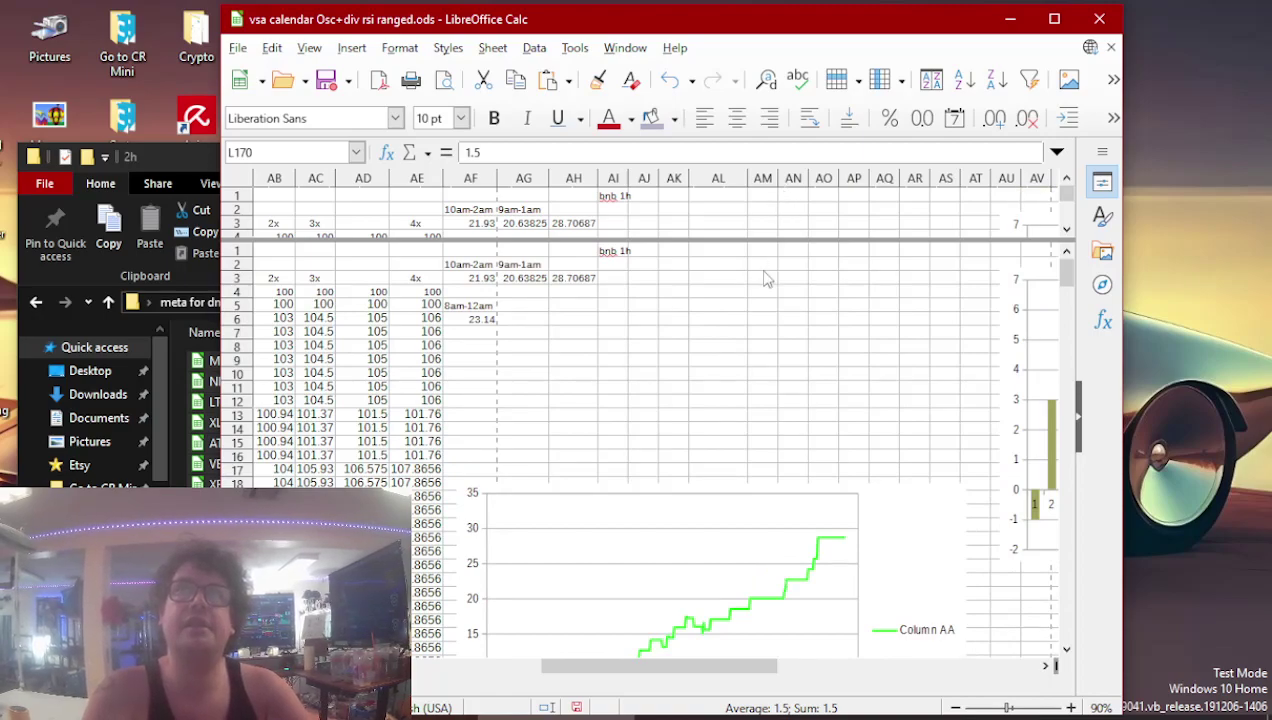
scroll(760, 278, "down", 3)
scroll(750, 276, "down", 2)
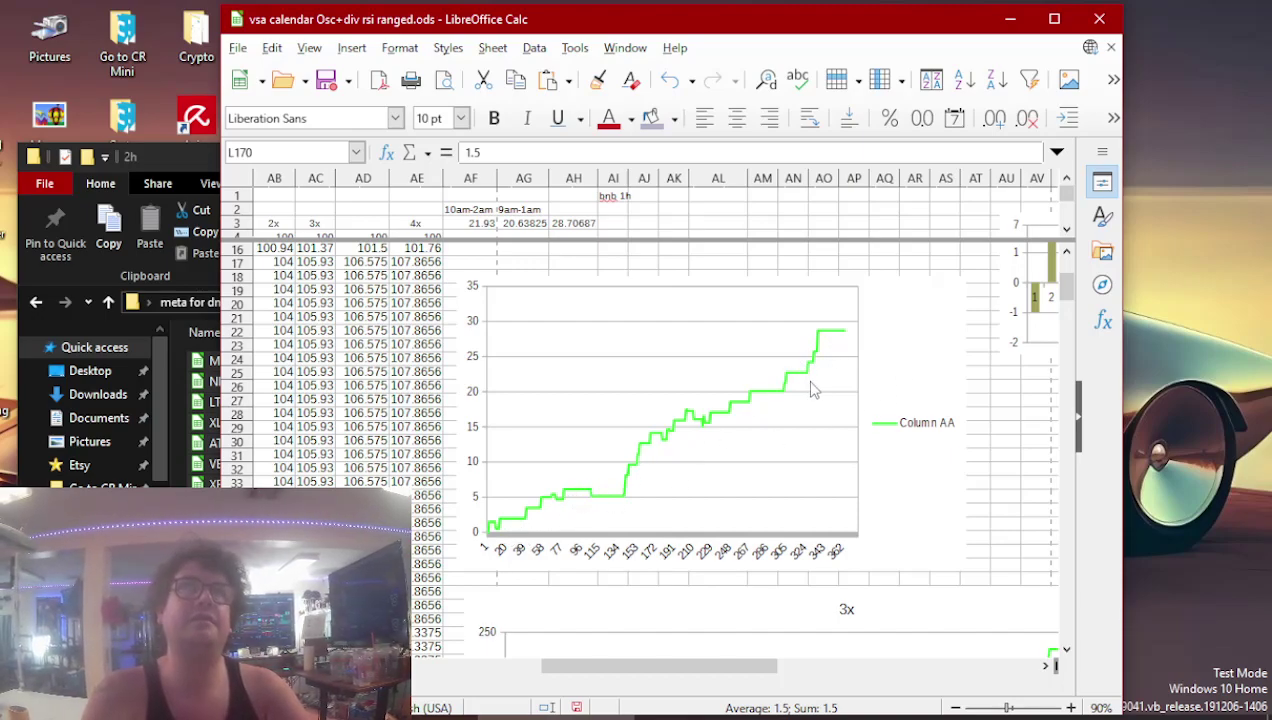
scroll(815, 388, "up", 5)
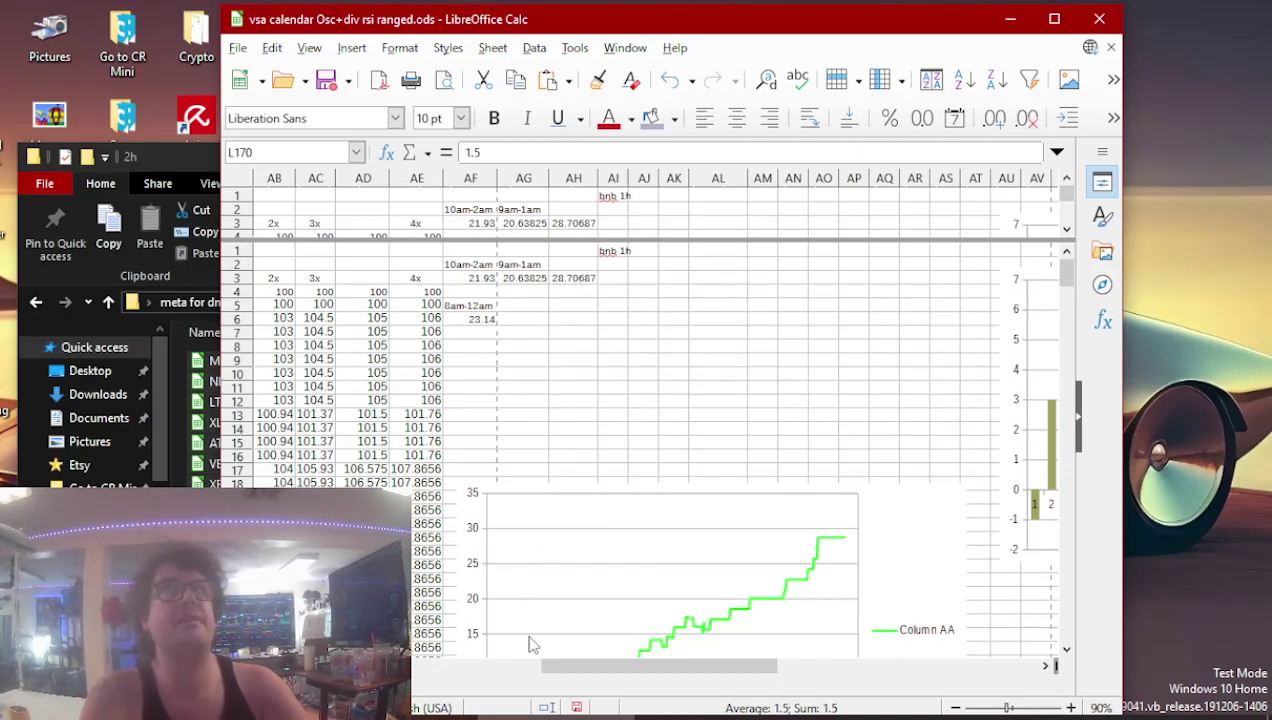
left_click_drag(588, 675, 448, 649)
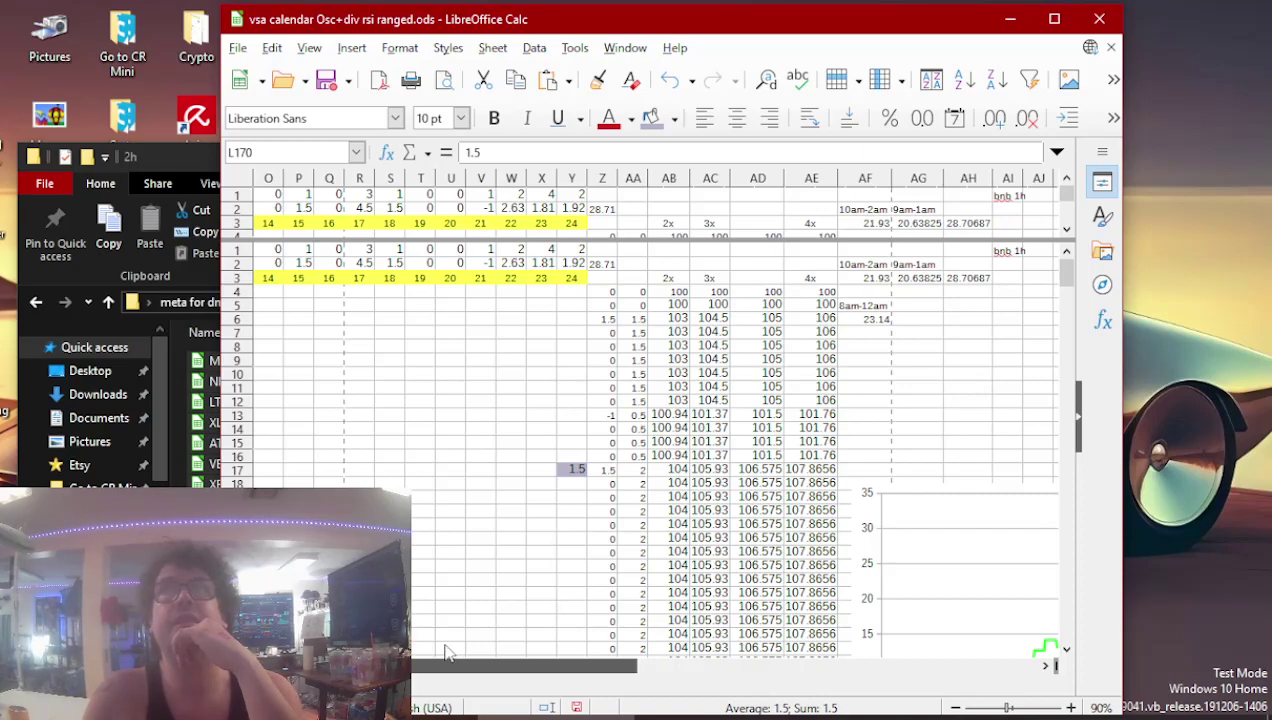
left_click_drag(447, 652, 340, 666)
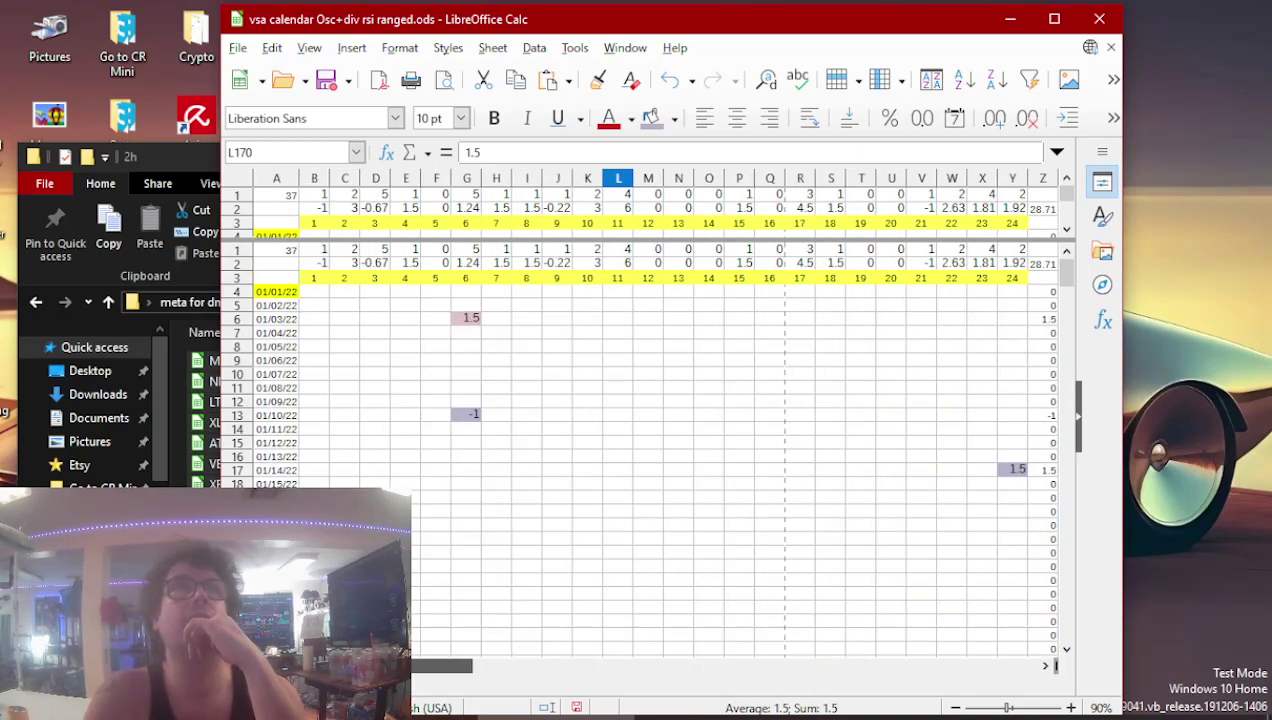
left_click_drag(440, 666, 500, 666)
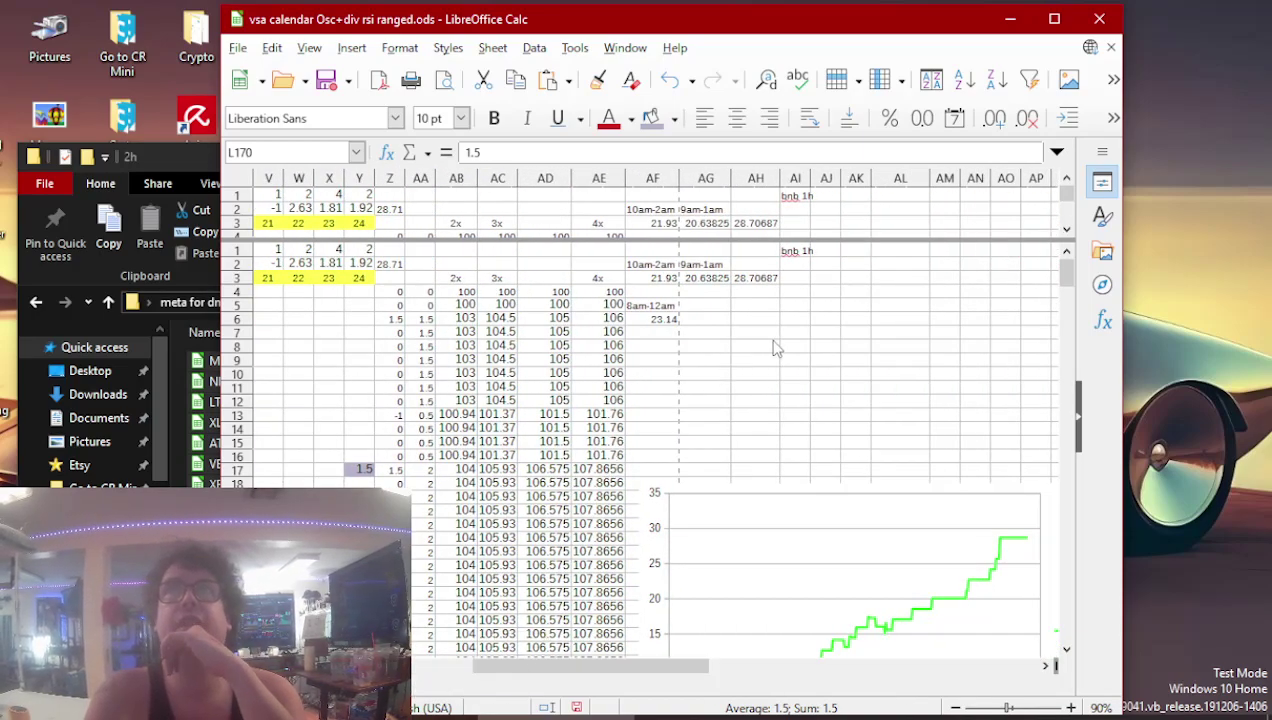
- Clear the bnb 1h label in AI1 and enter =AH3/A1 in AI3 to get the average result per trade
left_click(803, 252)
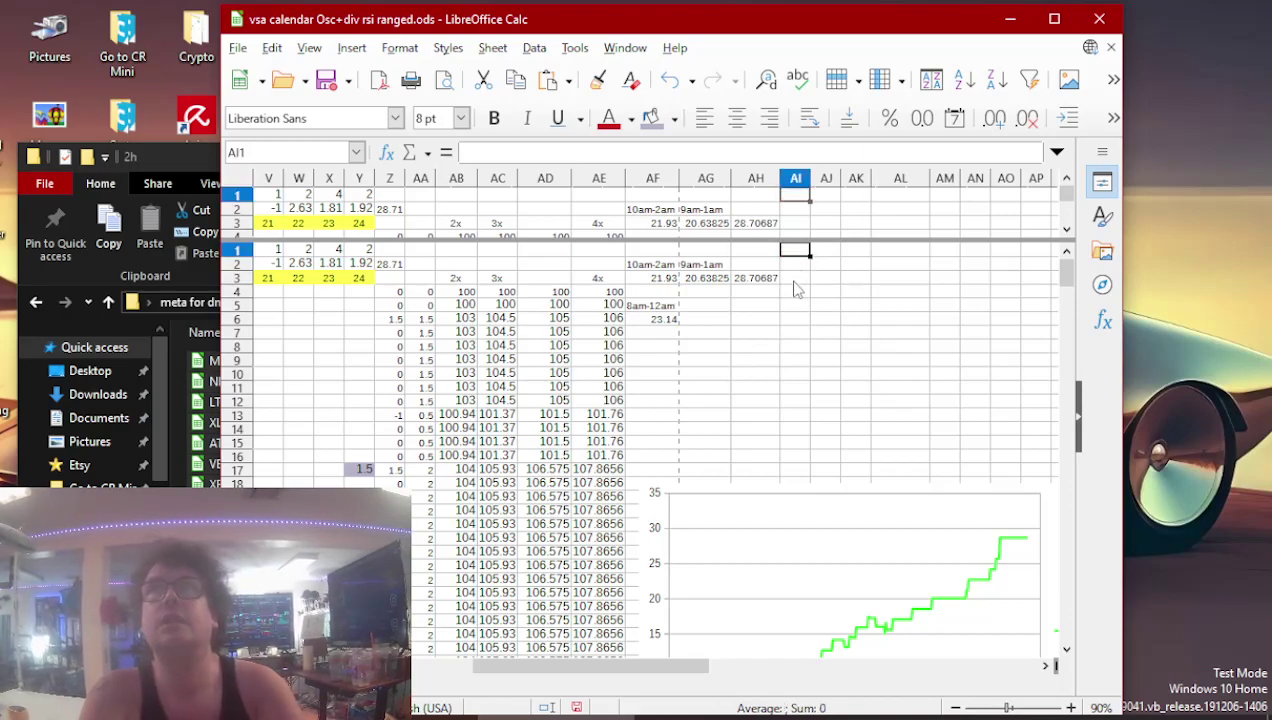
left_click(803, 281)
left_click(486, 151)
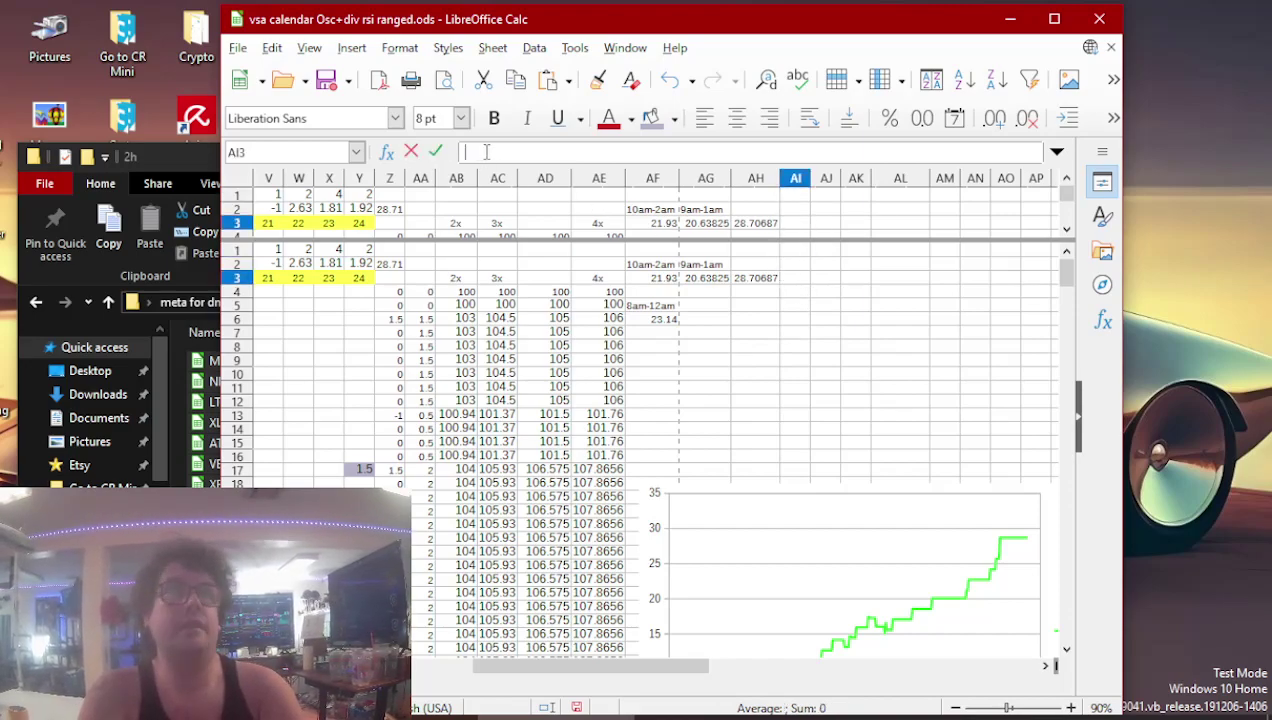
type("=")
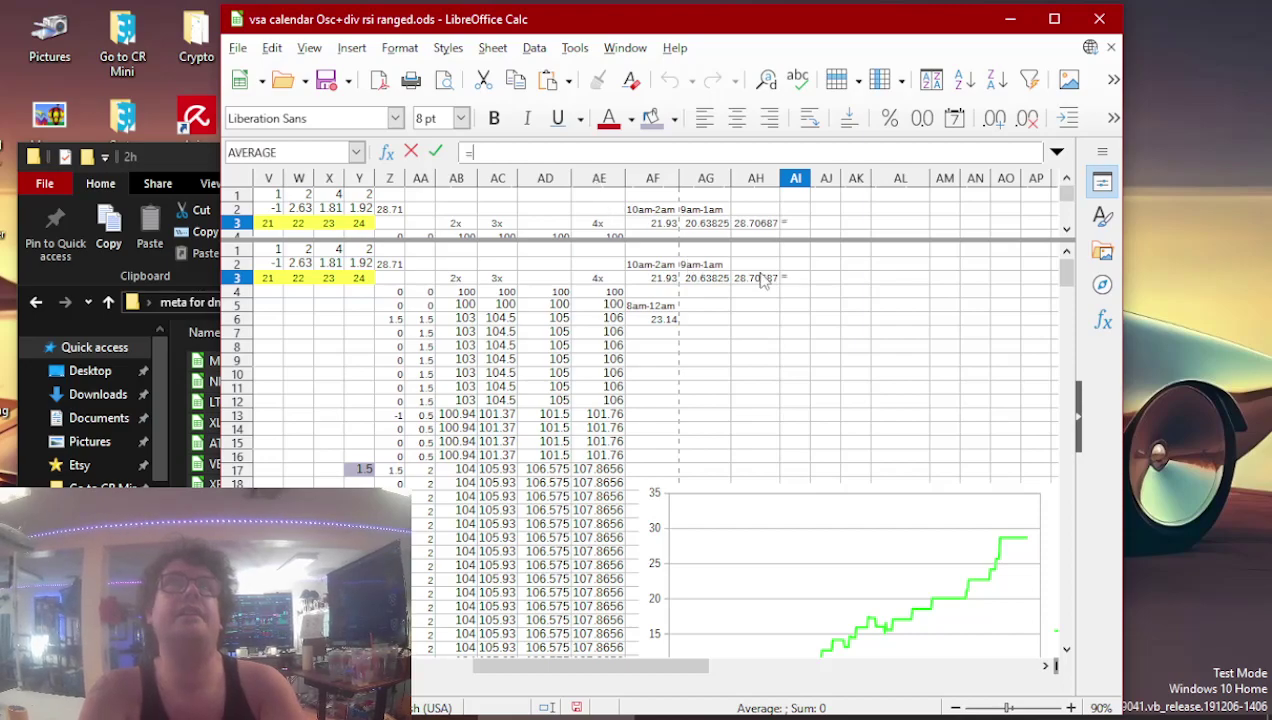
left_click(750, 280)
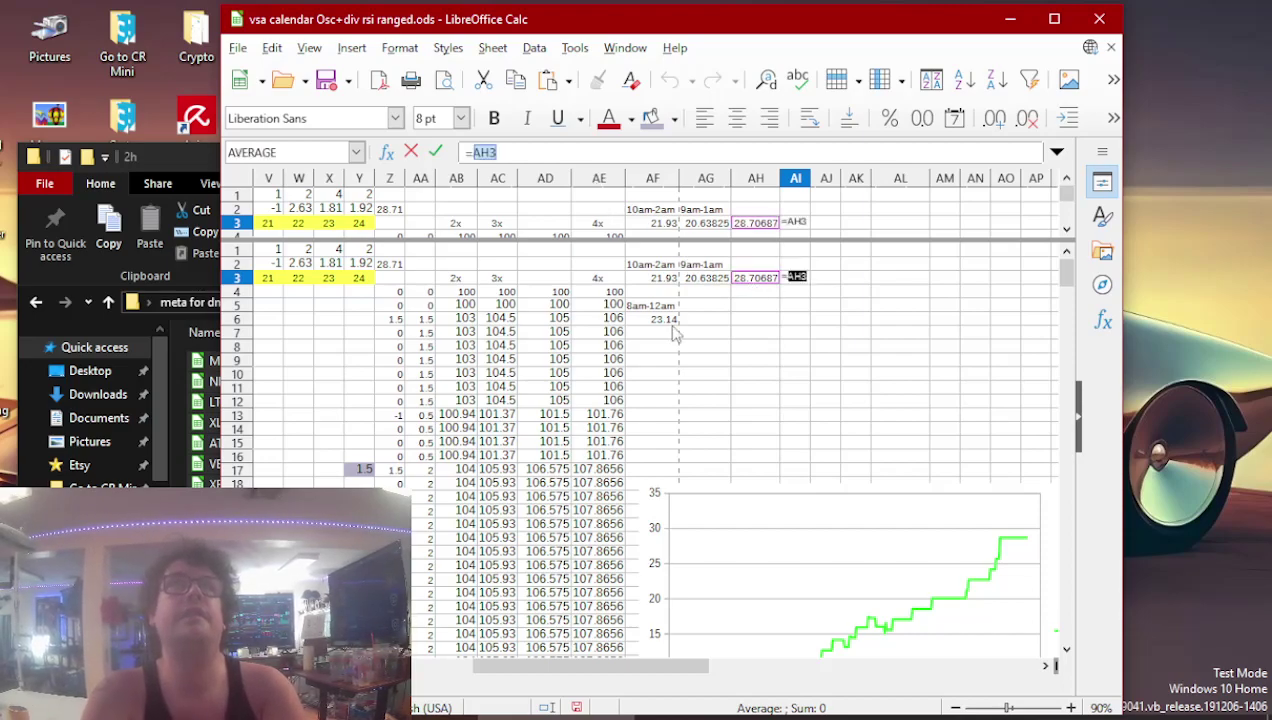
left_click_drag(625, 670, 440, 666)
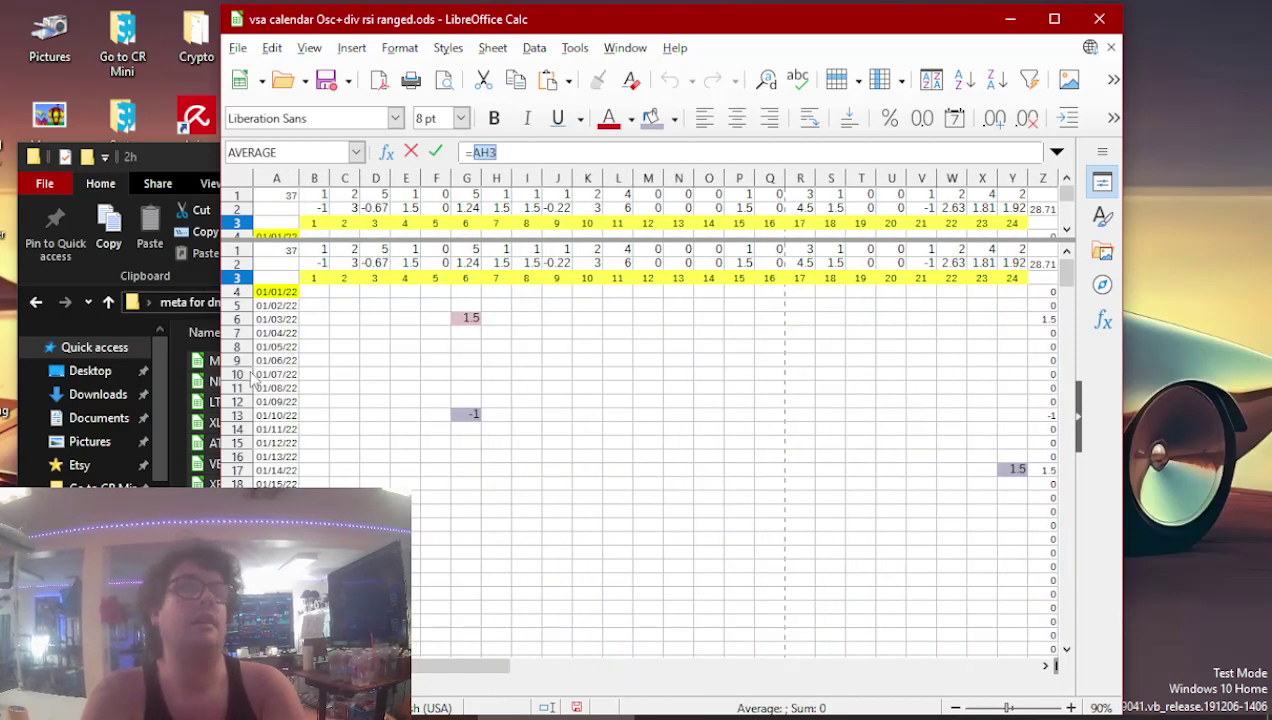
type("/")
left_click(293, 250)
key("Return")
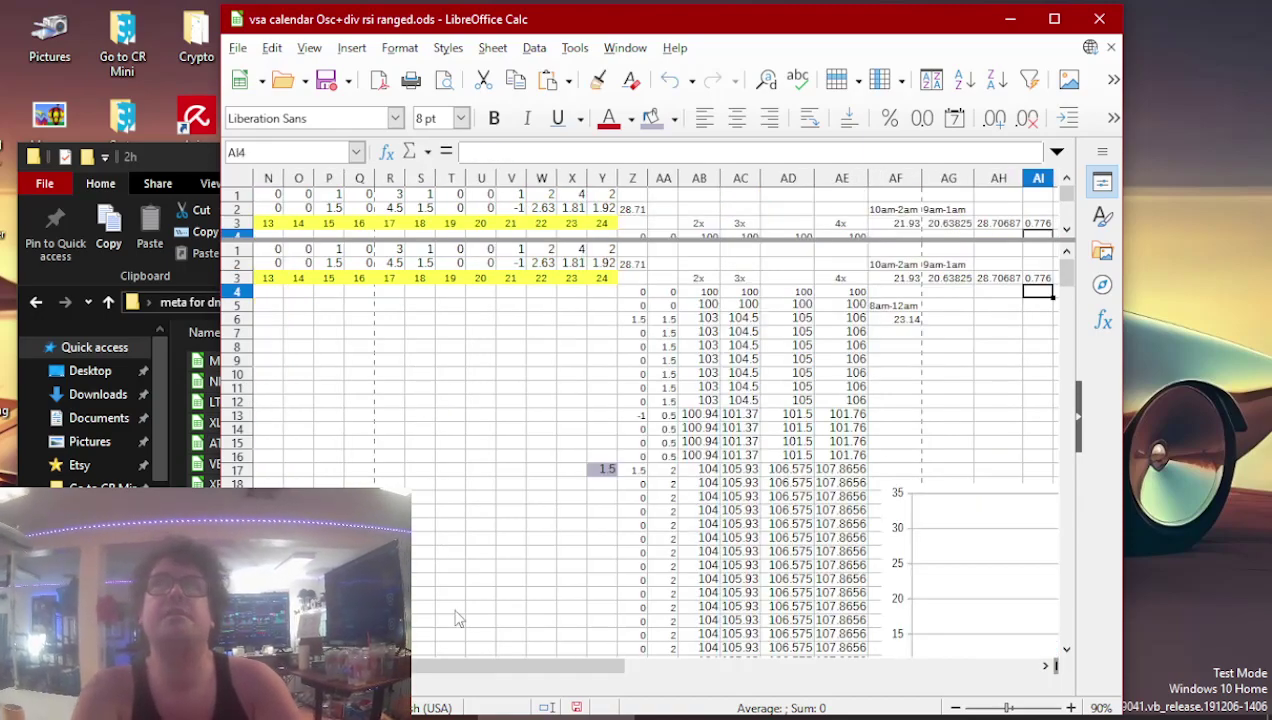
left_click_drag(537, 668, 600, 668)
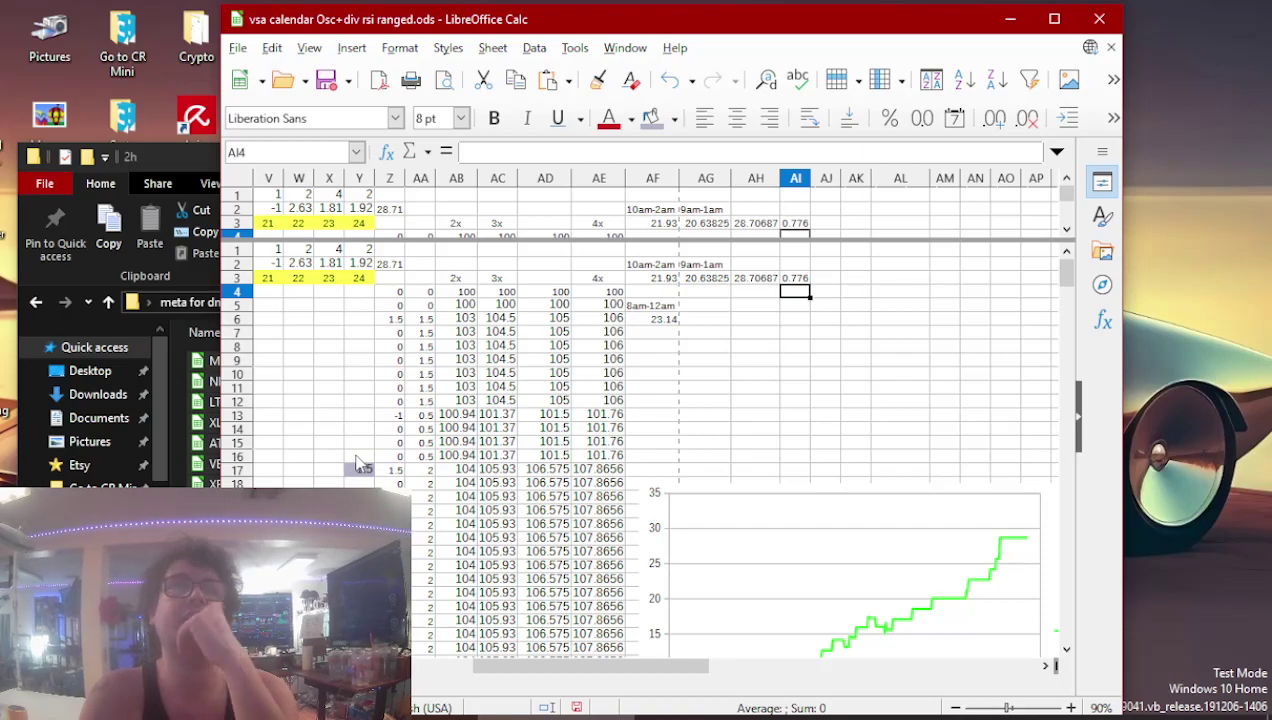
left_click_drag(507, 666, 300, 666)
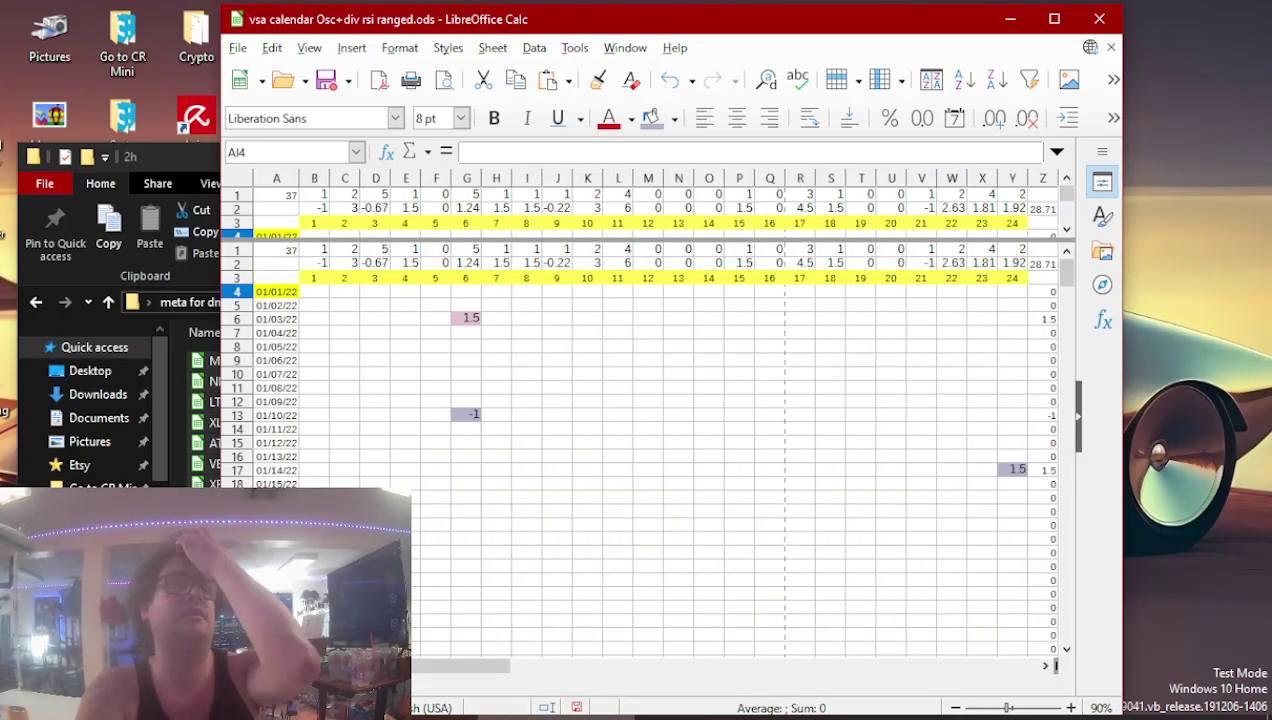
- Switch to File Explorer and go up from the 2h folder to the meta for dmi rsi vsa folder
left_click(420, 716)
left_click(822, 716)
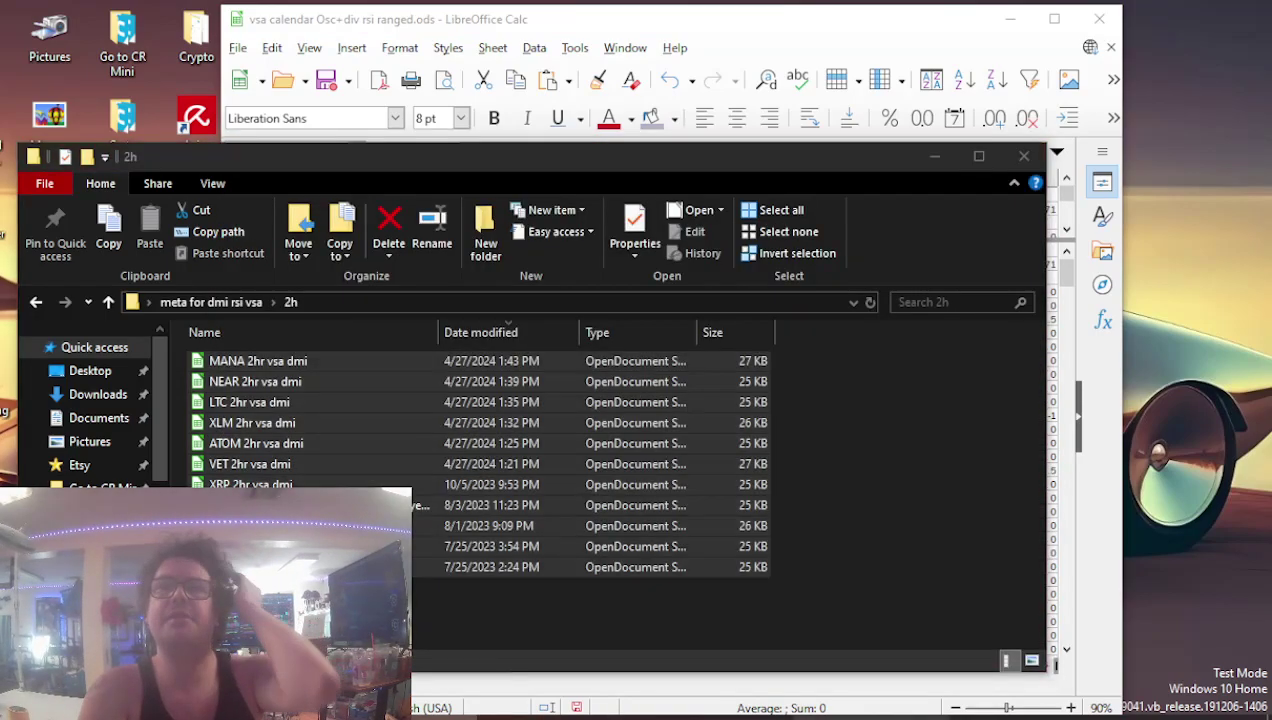
left_click(676, 716)
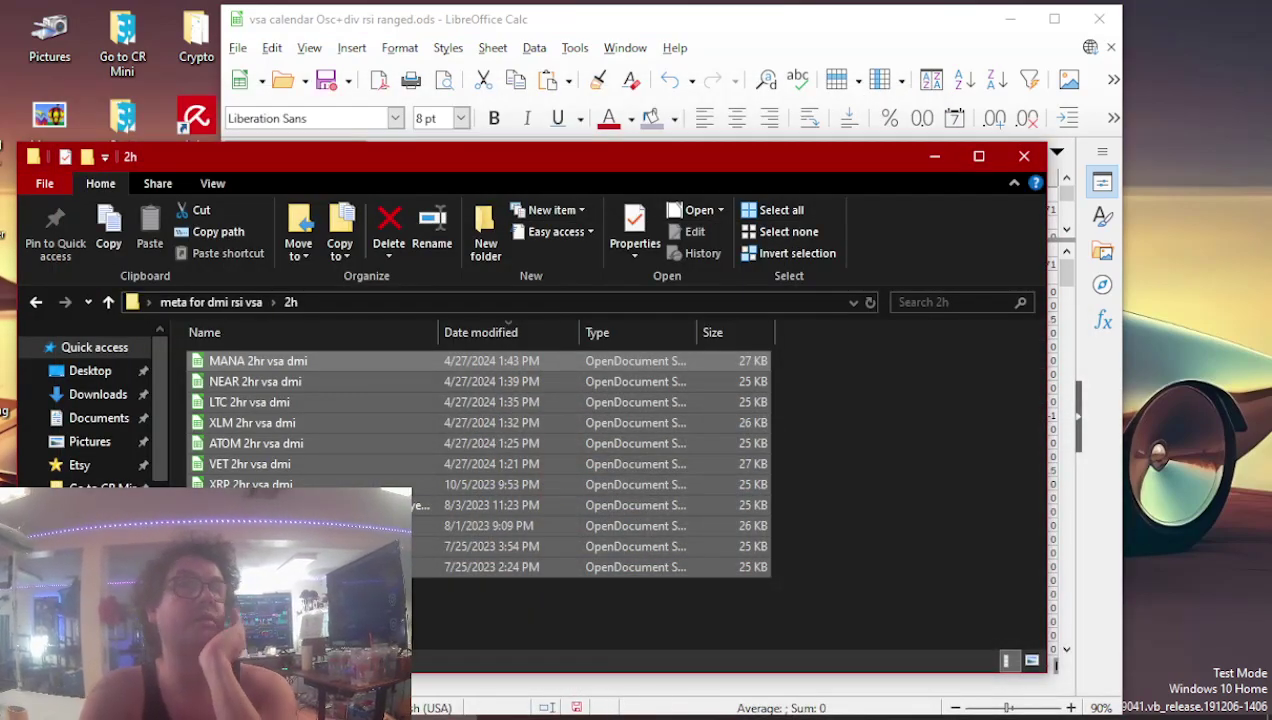
left_click(211, 302)
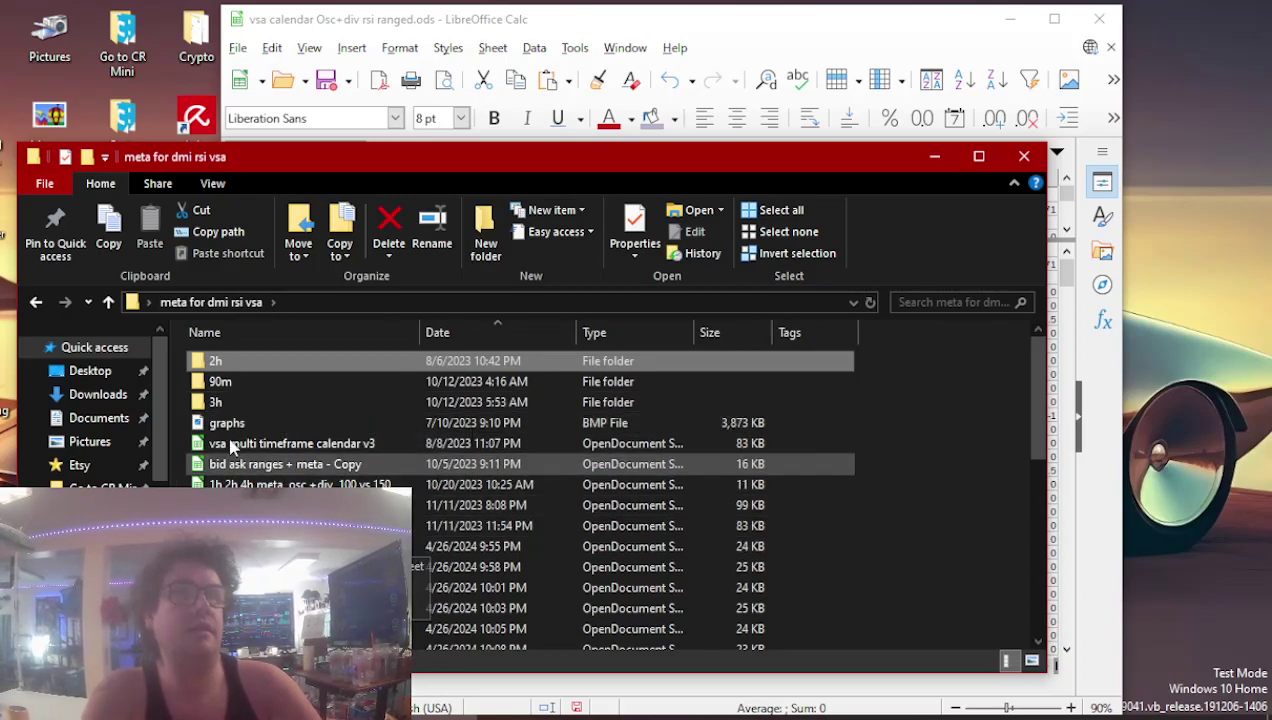
- Check the contents of the 3h folder and return to its parent folder
left_click(224, 403)
double_click(224, 403)
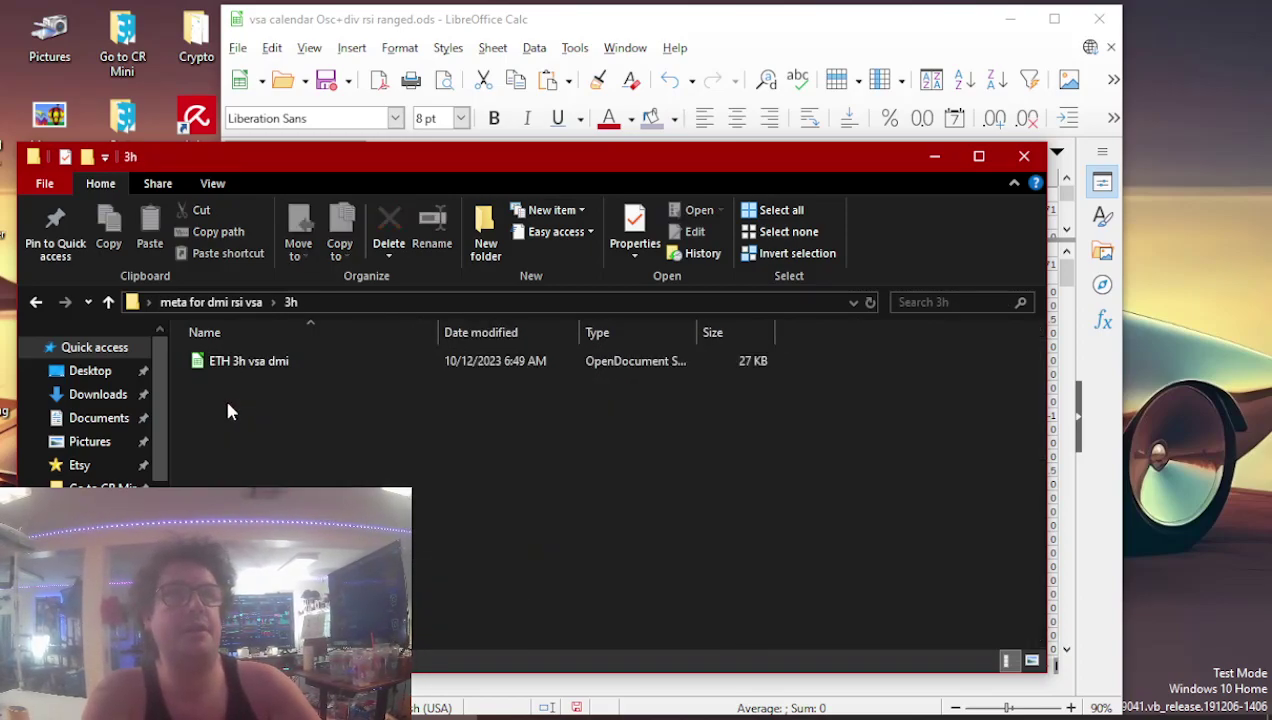
key("BackSpace")
- Open the block of coin sheets from NEAR 1hr vsa dmi through the last one dated 4/28/2024
scroll(230, 409, "down", 8)
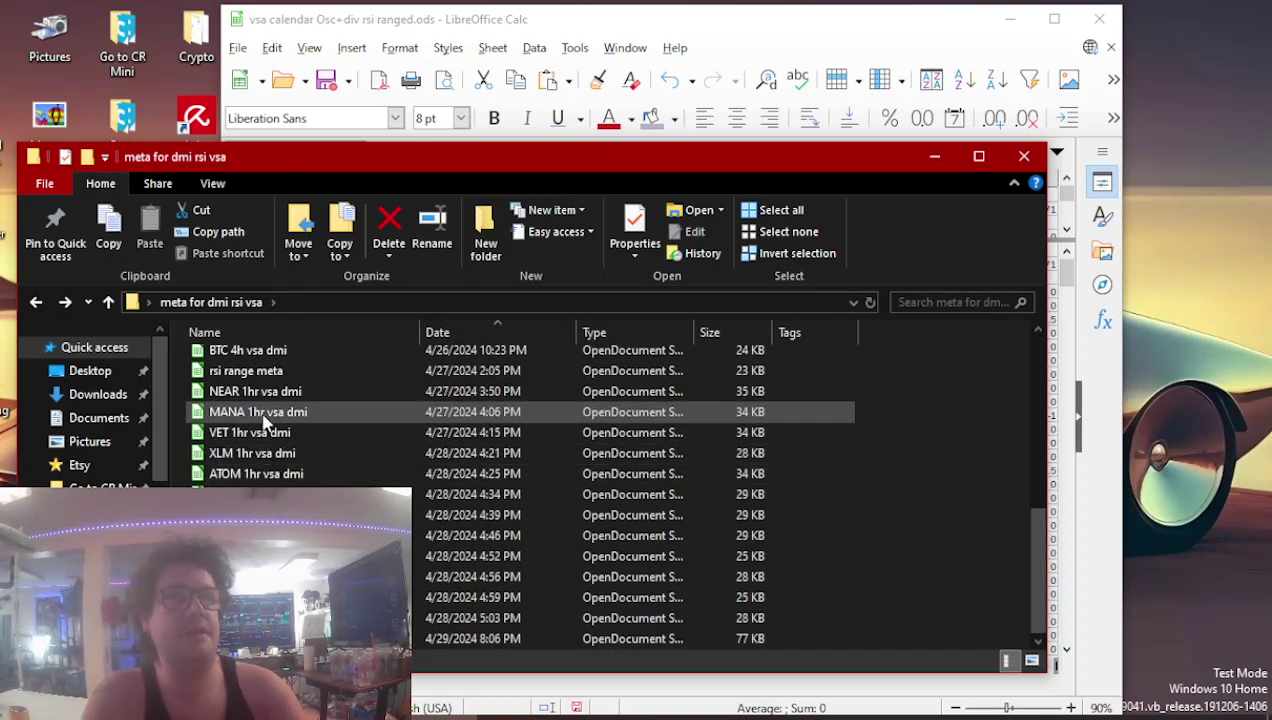
left_click(258, 393)
left_click(300, 618, "shift")
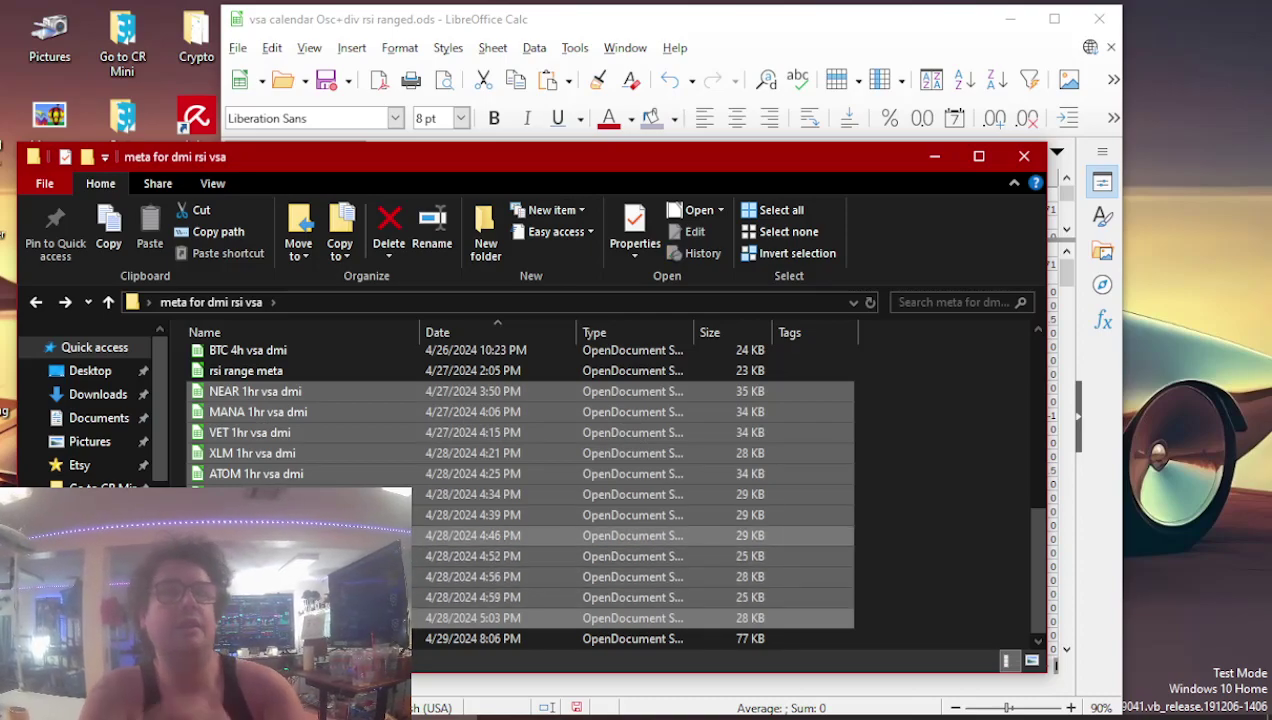
key("Return")
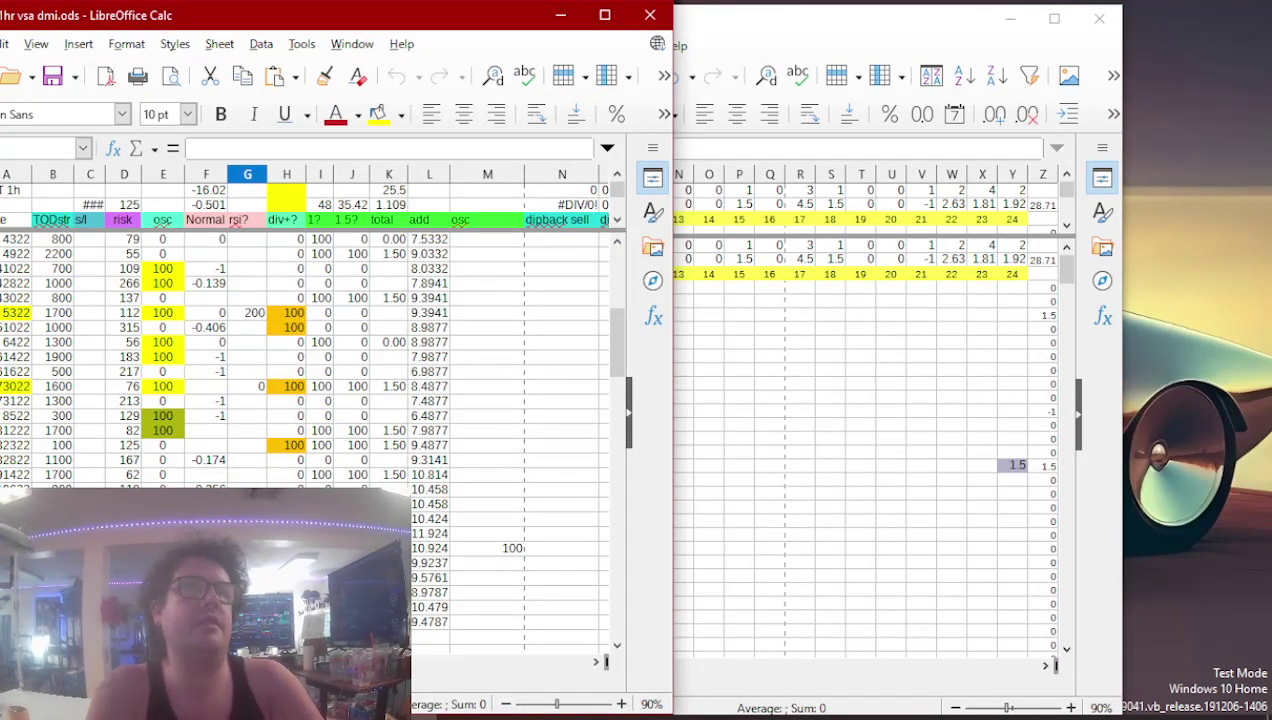
- Copy the 1.5 total from the highlighted 03/09/22 1800 row of the 1hr sheet
scroll(450, 330, "up", 10)
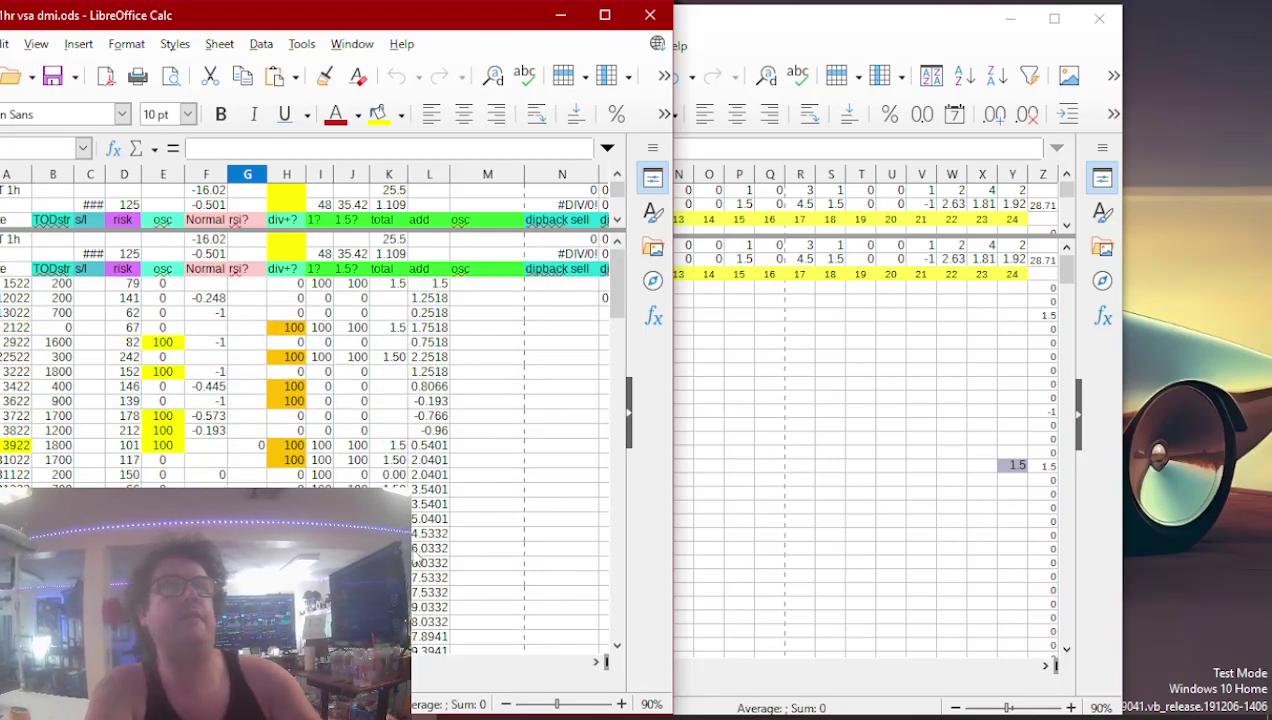
left_click(256, 446)
left_click(398, 446)
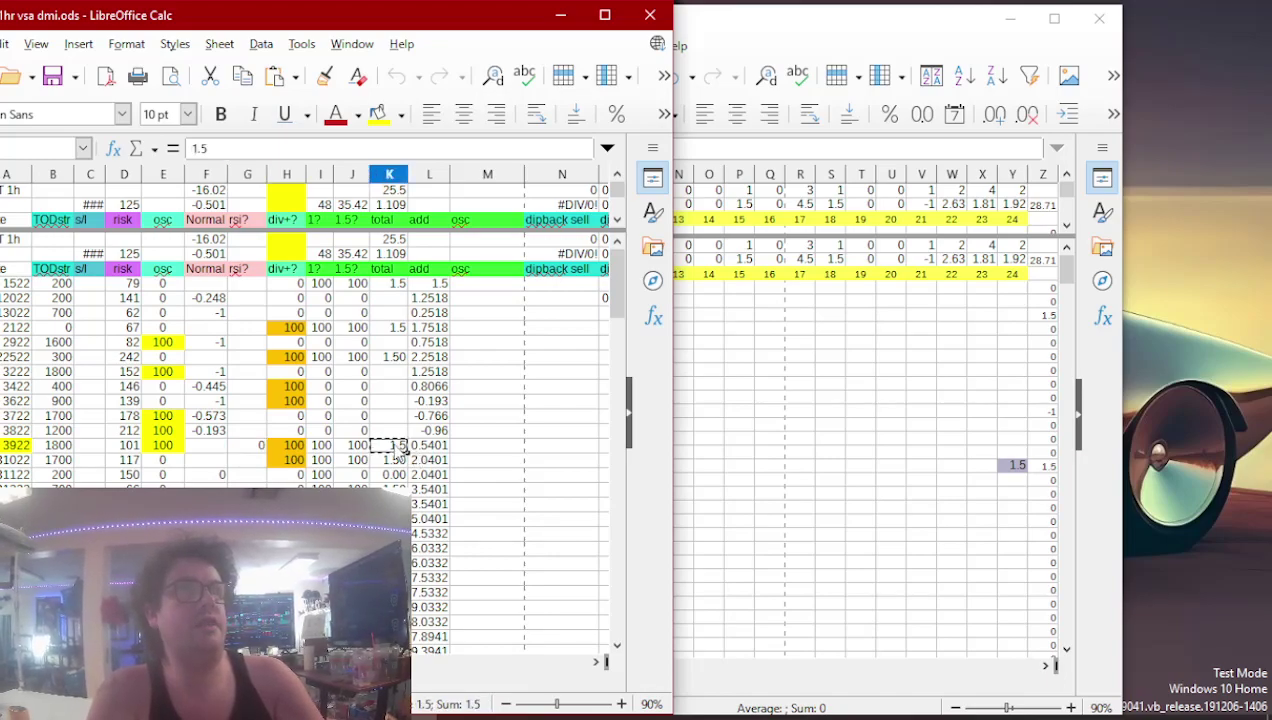
- Enter 1.5 for the 3/9/22 1800 trade in the calendar row 03/09/22 under hour 18
left_click(770, 346)
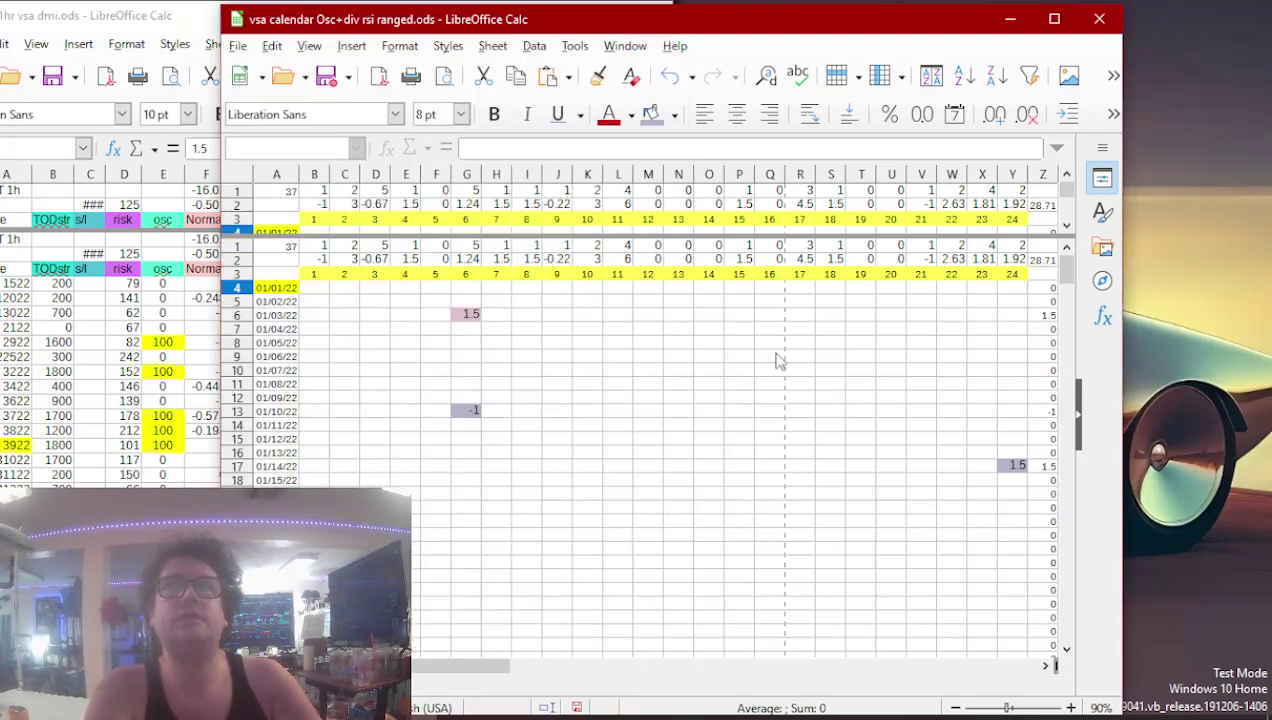
key("Page_Down")
key("Page_Down")
key("Down")
key("Down")
key("Down")
key("Left")
key("Right")
key("Right")
key("Right")
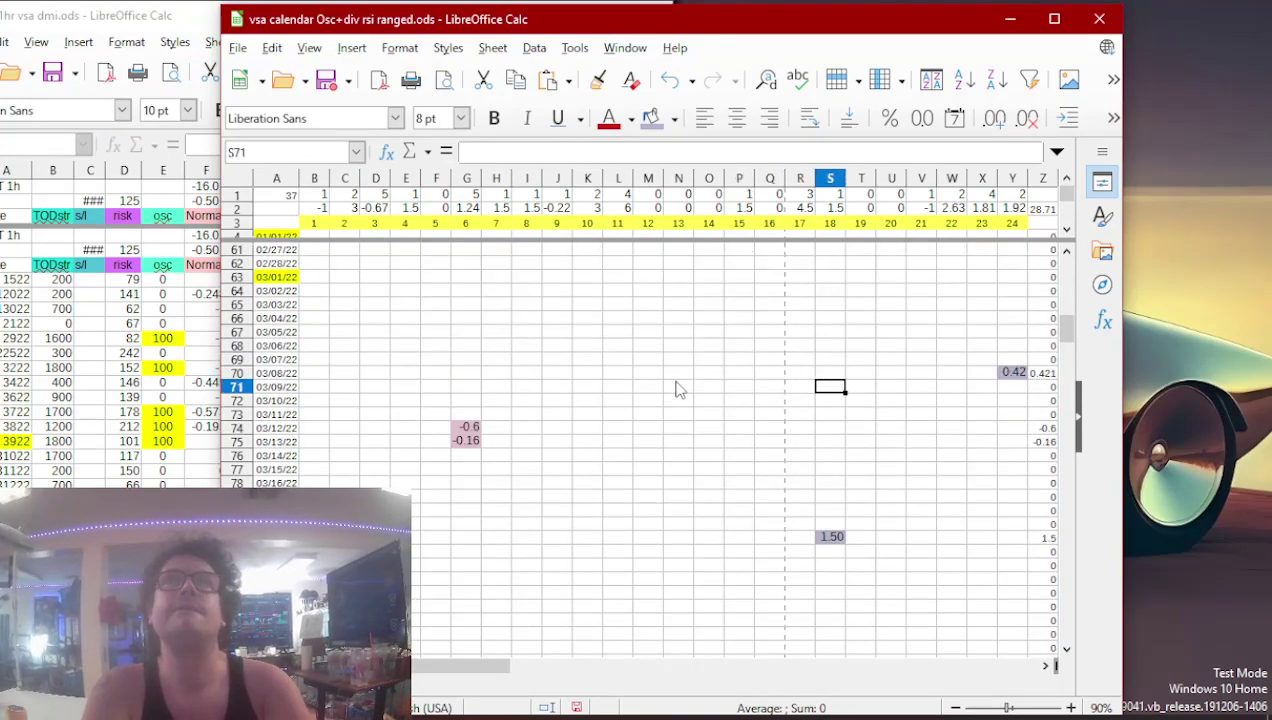
type("1.5")
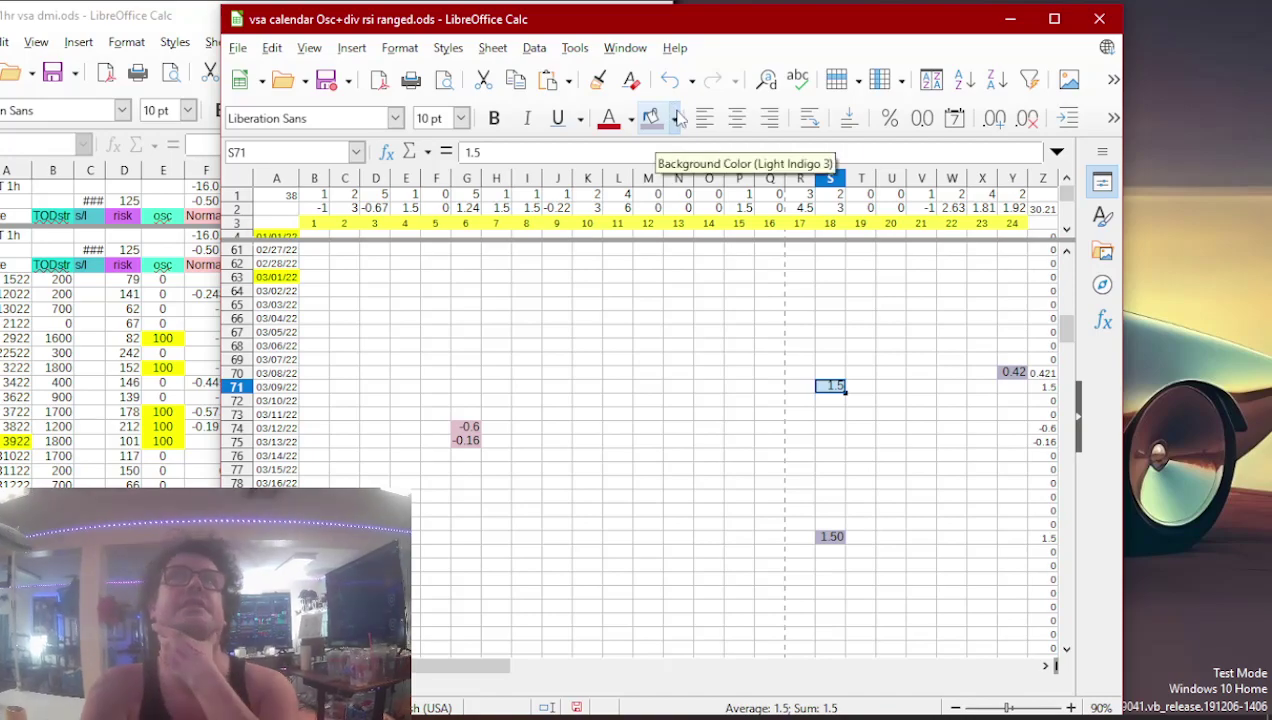
- Fill the new 1.5 entry for 03/09/22 with the Light Blue 3 background color
left_click(674, 119)
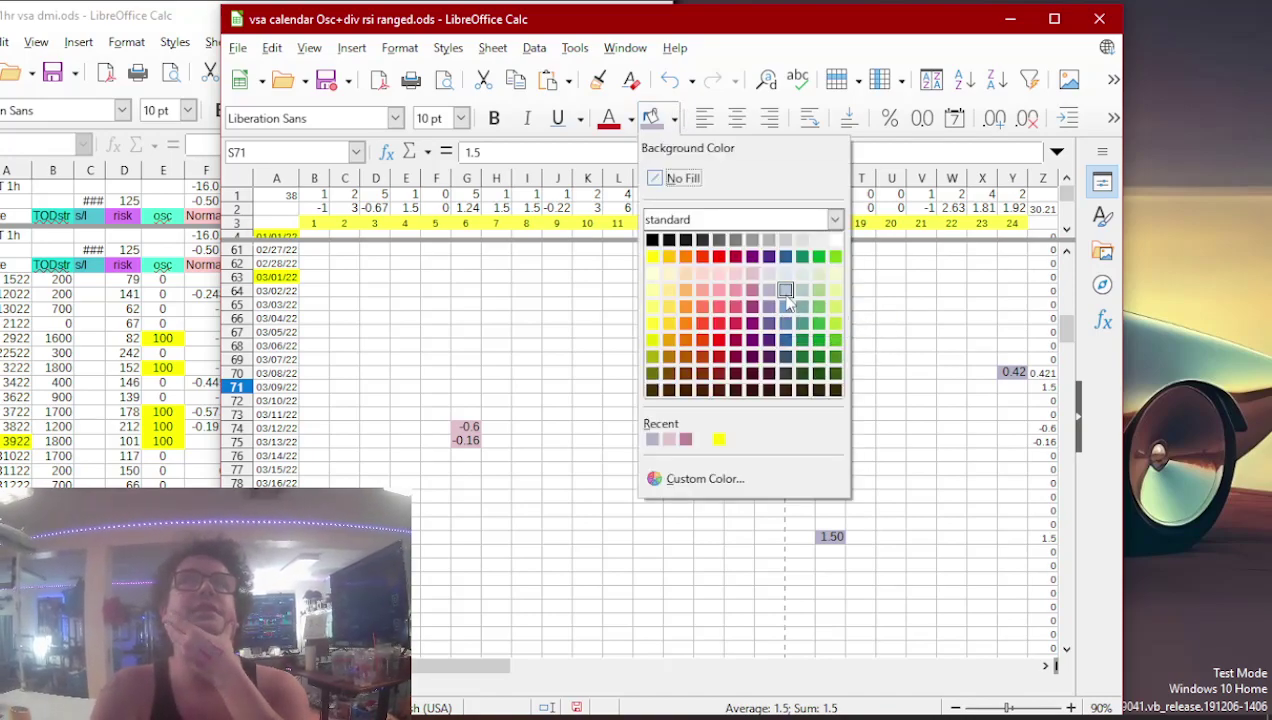
left_click(745, 373)
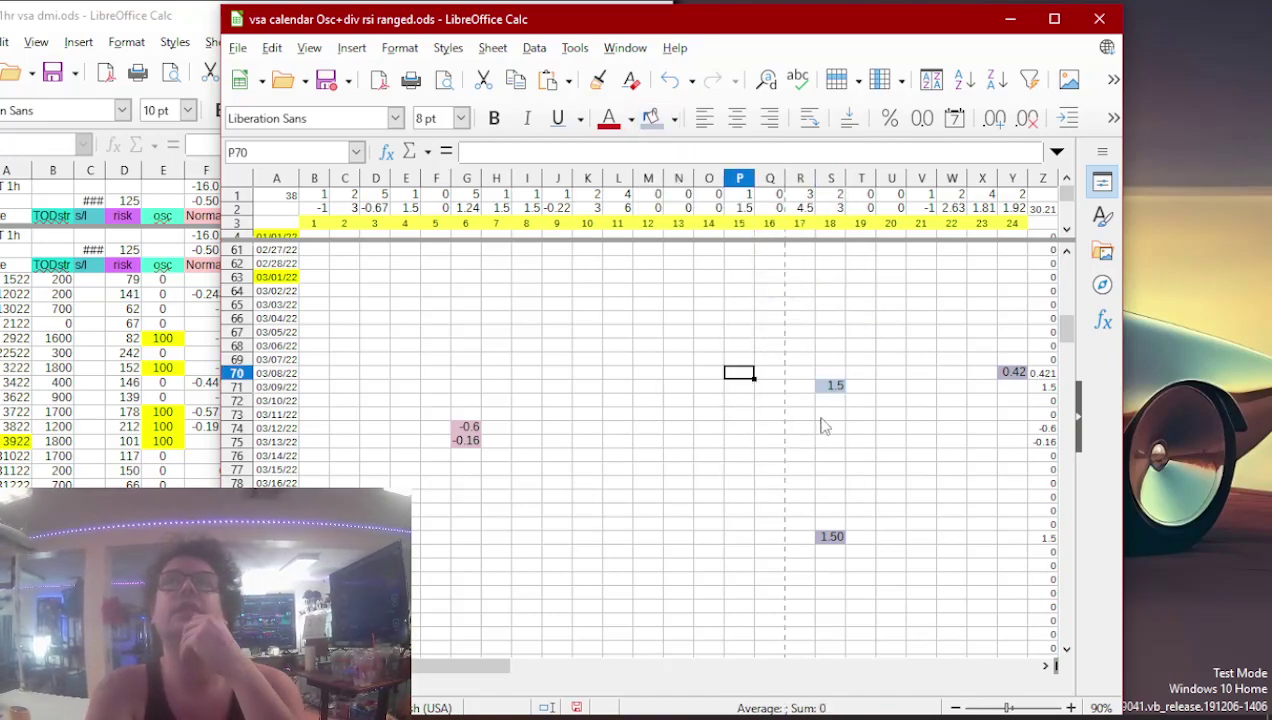
left_click(829, 388)
- Find the highlighted 7/30/22 1600 trade in the vsa dmi log and copy its 1.50 total
left_click(163, 441)
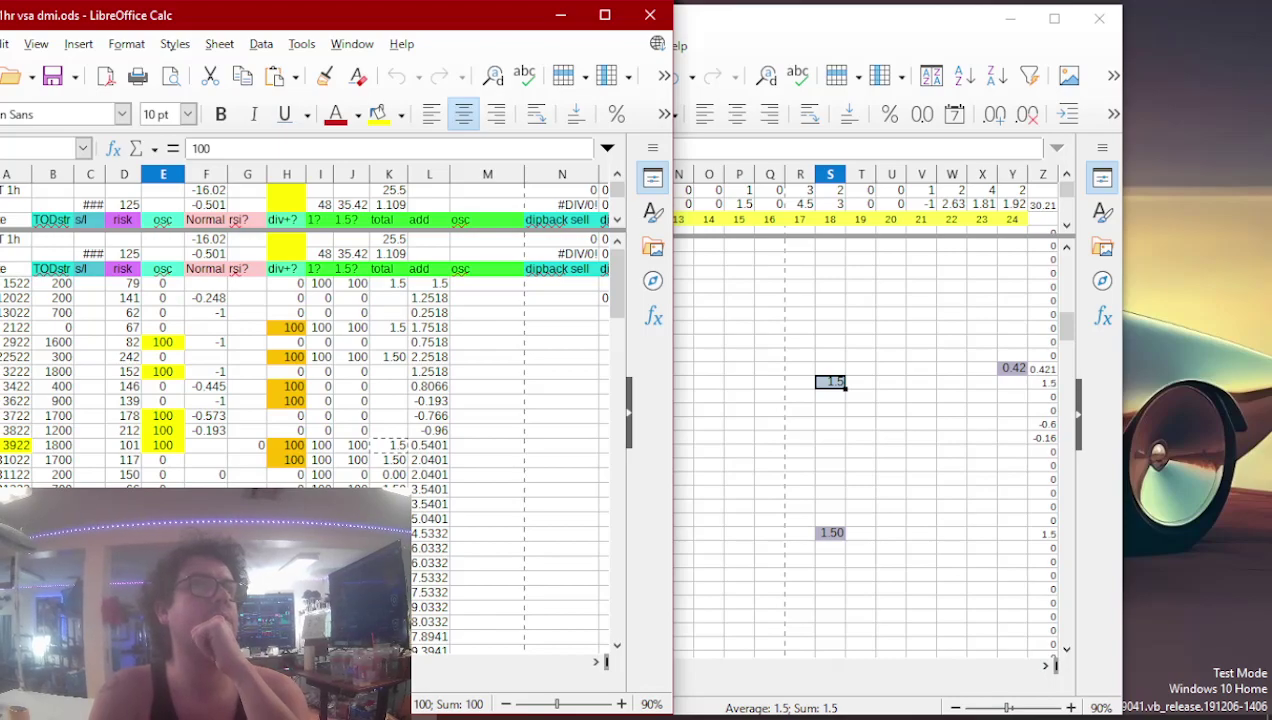
scroll(310, 360, "down", 3)
left_click(247, 540)
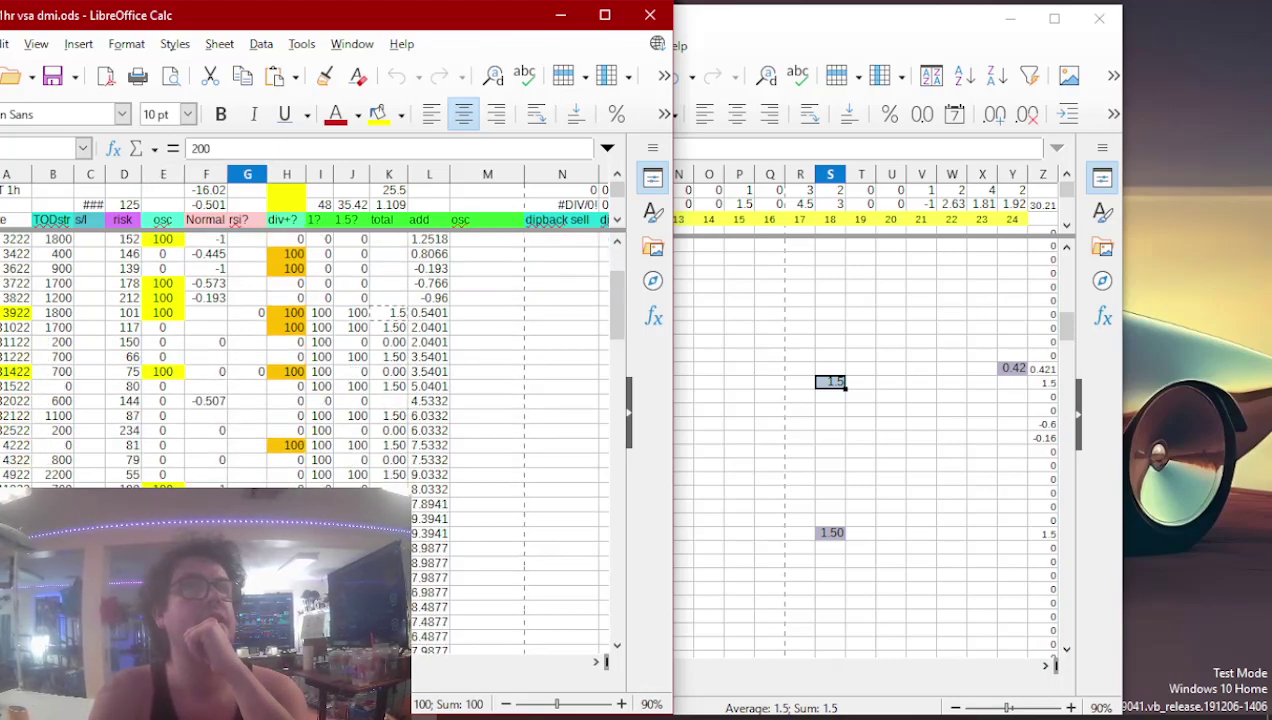
scroll(247, 512, "down", 2)
left_click(247, 512)
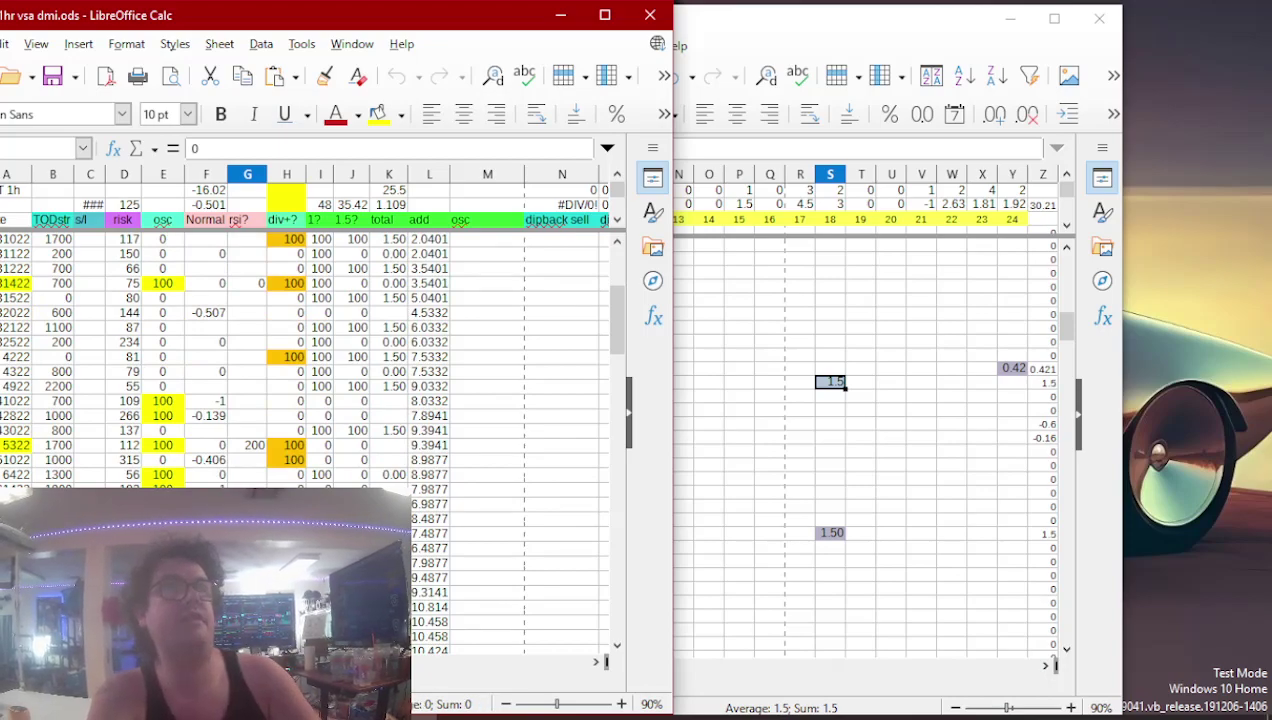
key("Right")
key("Right")
key("Right")
key("Right")
- Enter the copied 1.50 in the calendar row 07/30/22 under hour 16 with a Light Blue 3 fill
left_click(707, 474)
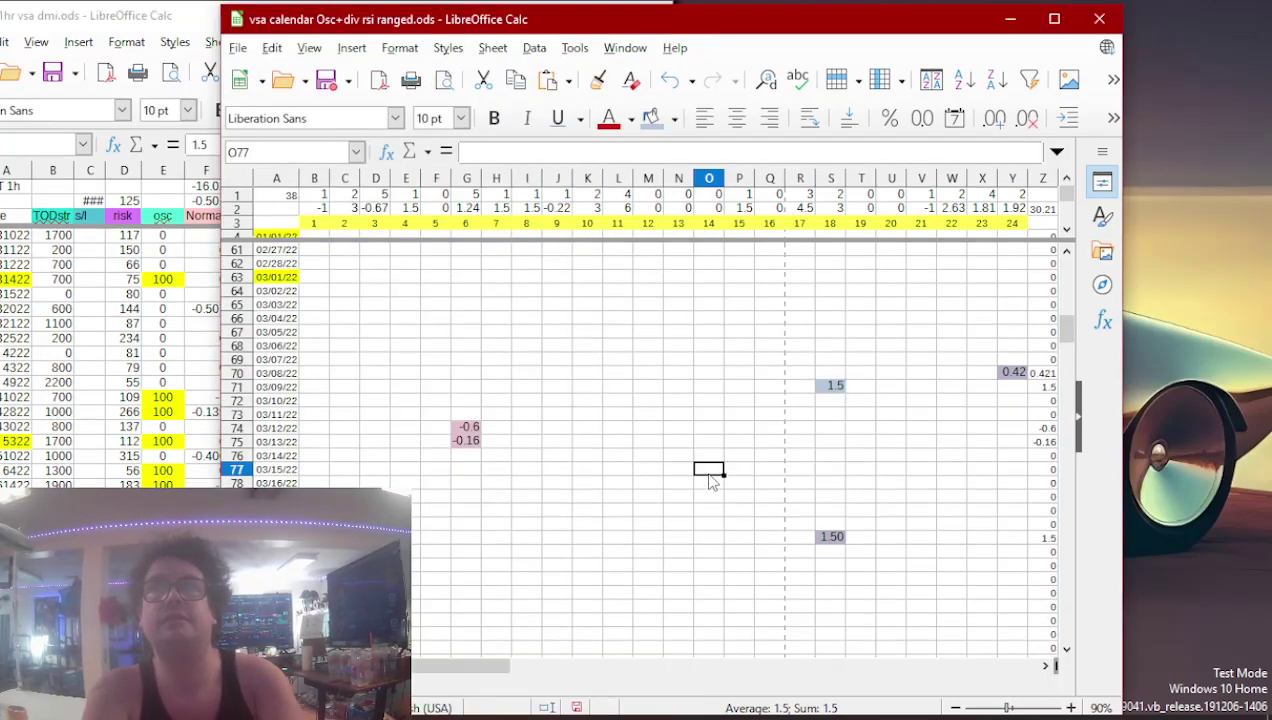
key("Page_Down")
key("Page_Down")
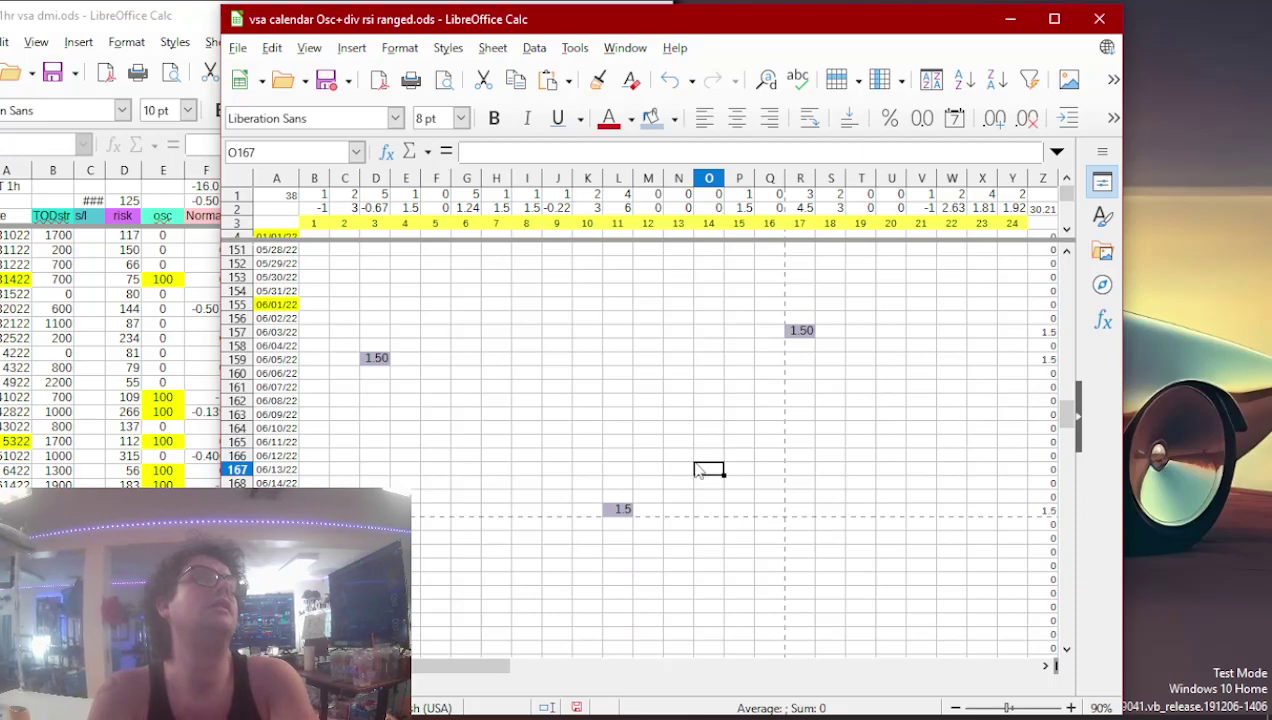
key("Down")
key("Down")
key("Down")
key("Down")
key("Down")
key("Down")
key("Down")
key("Down")
key("Down")
key("Down")
key("Down")
key("Down")
key("Down")
key("Down")
key("Down")
key("Down")
key("Down")
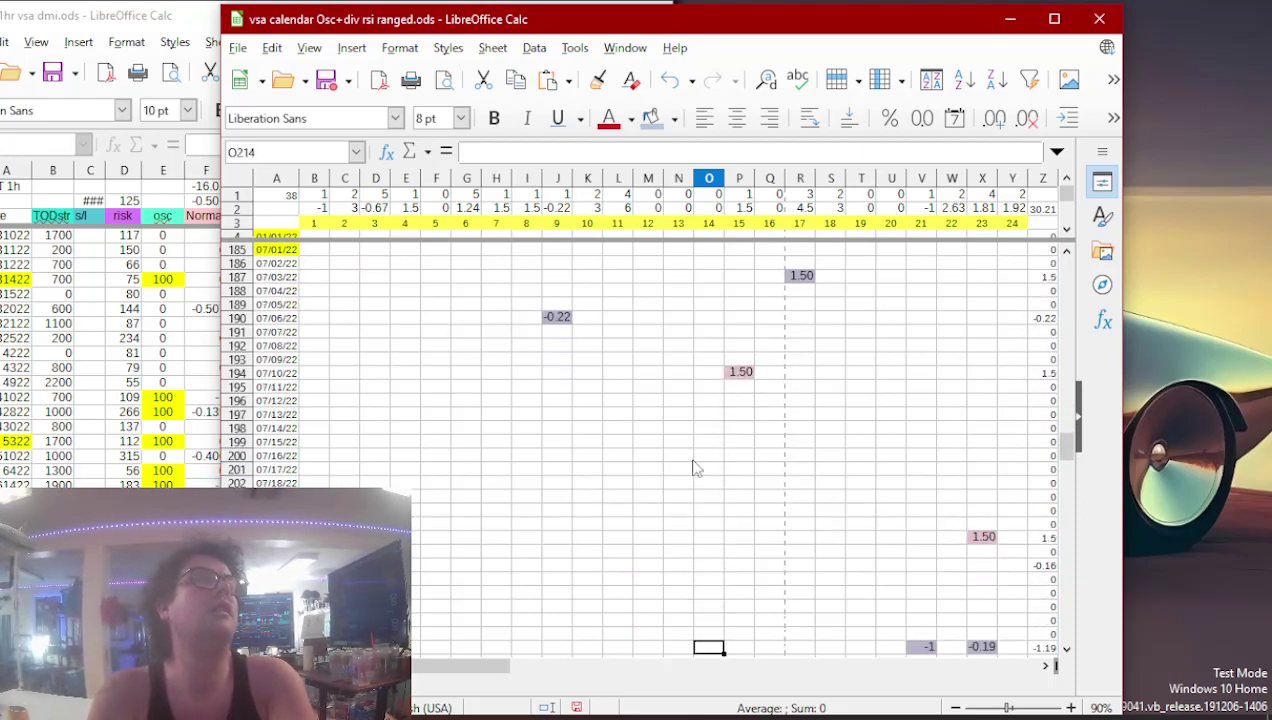
key("Right")
key("Right")
type("1.5")
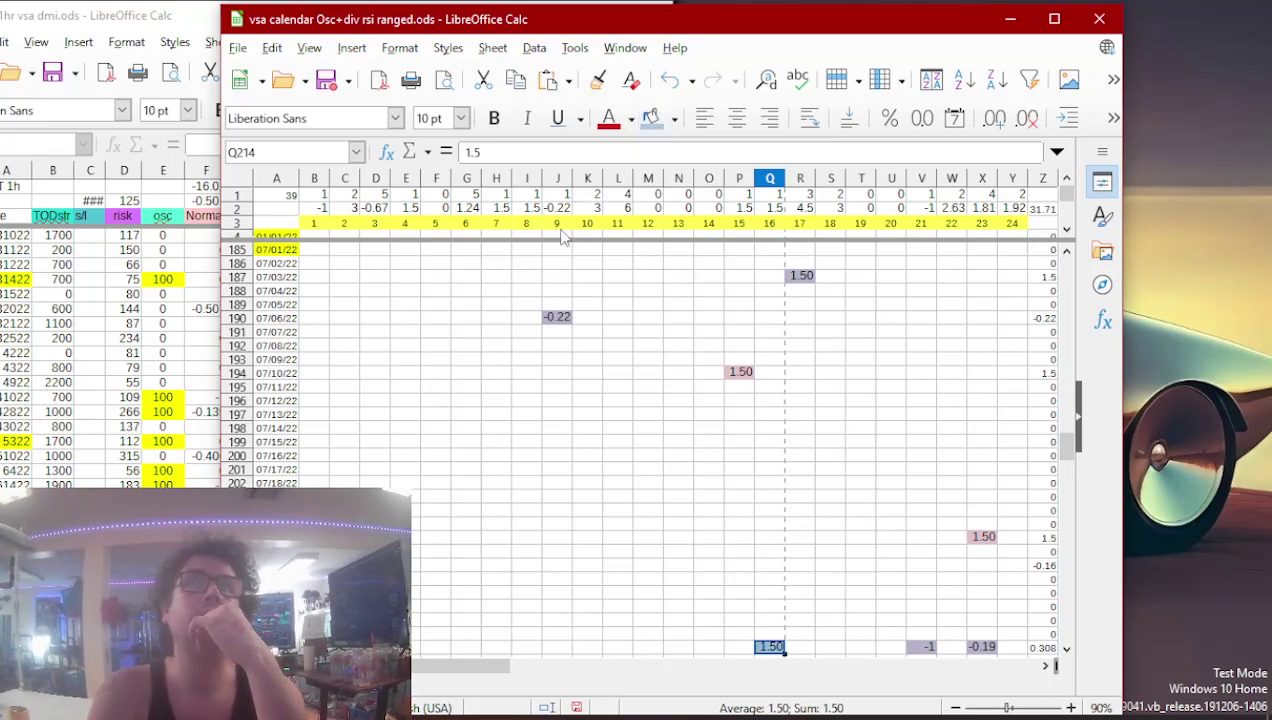
- Find the highlighted 11/11/22 1300 trade in the vsa dmi log and copy its -1 result
left_click(206, 485)
scroll(206, 485, "down", 2)
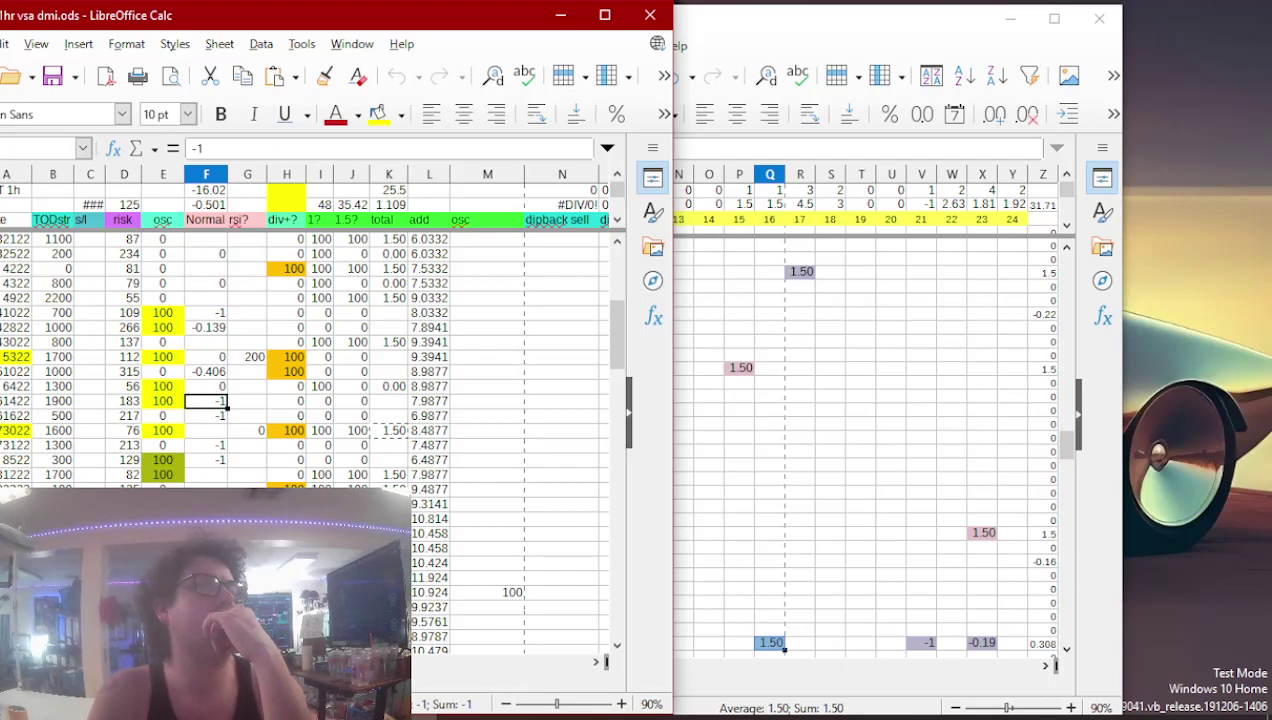
left_click(247, 489)
left_click(206, 489)
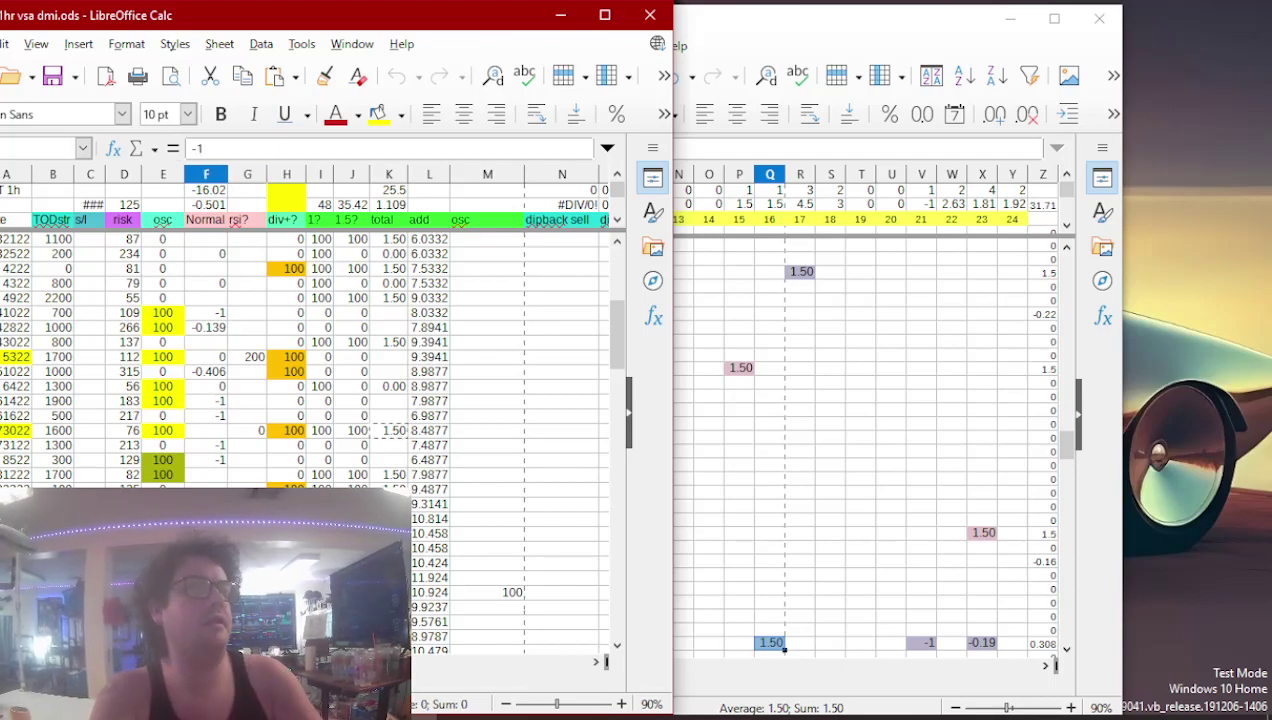
- Enter -1 in the calendar row 11/11/22 under hour 13 with a Light Blue 3 fill
left_click(840, 430)
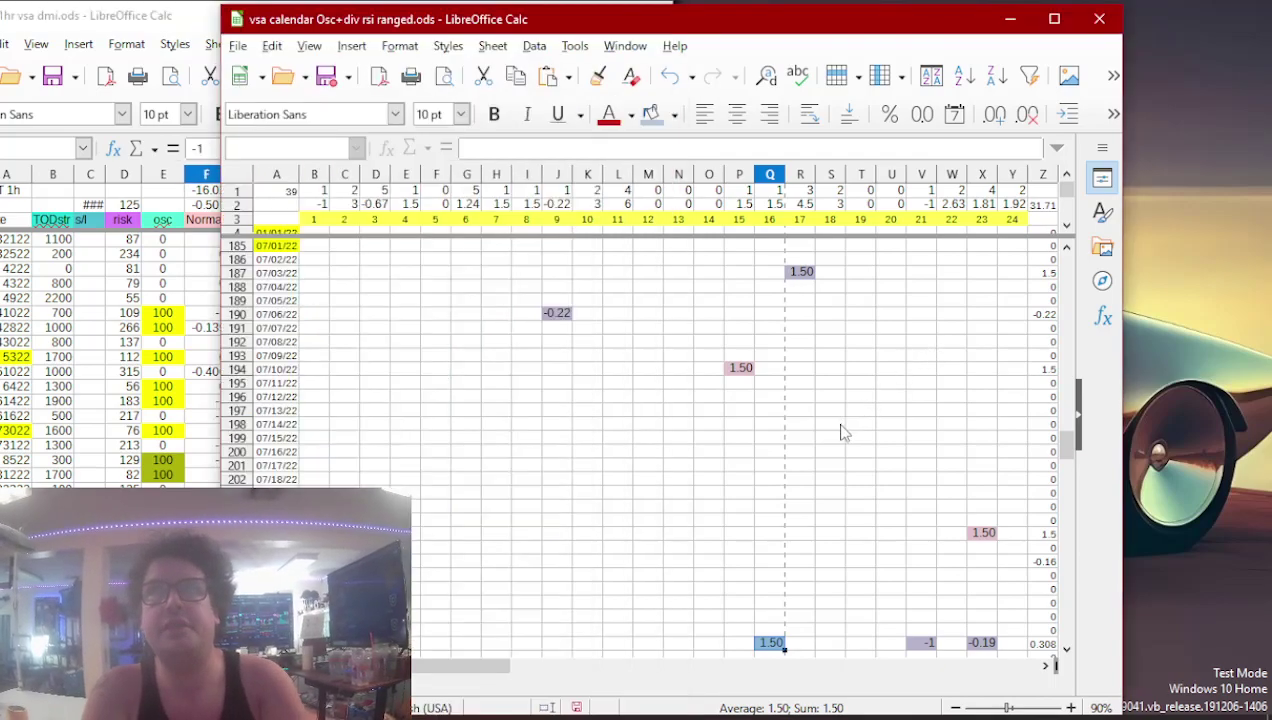
key("Page_Down")
key("Page_Down")
key("Page_Down")
key("Page_Down")
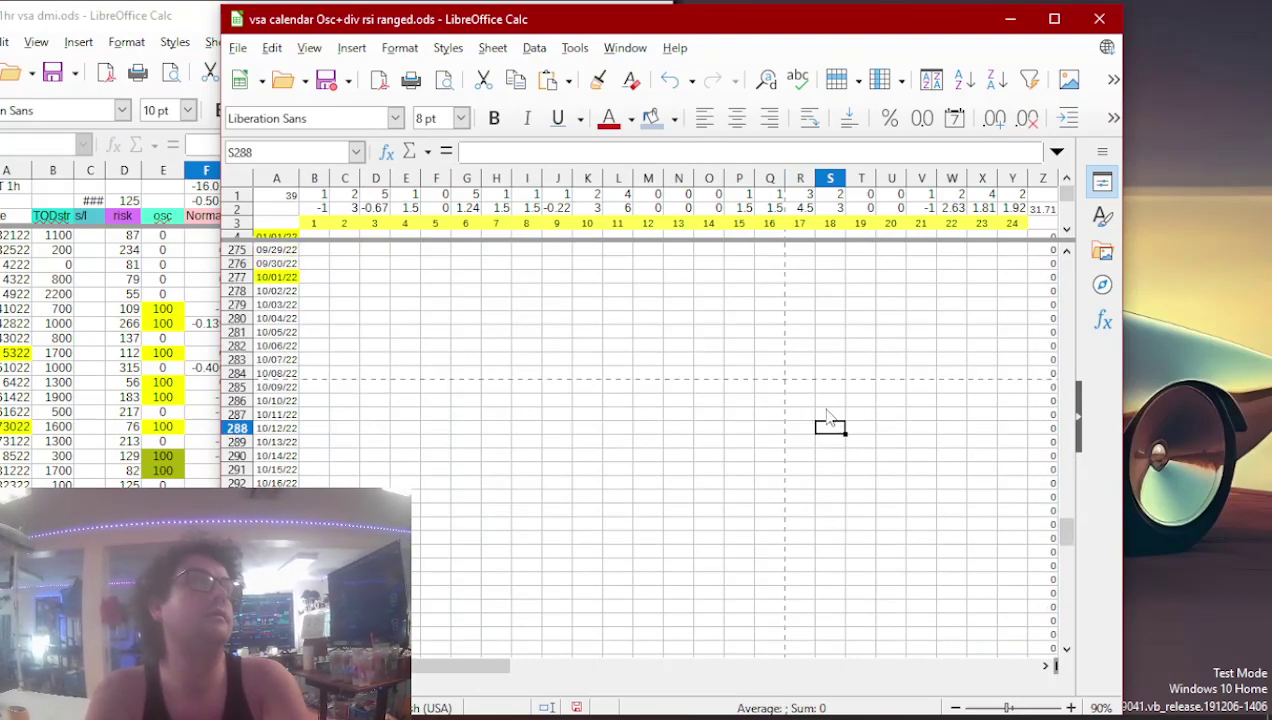
key("Left")
key("Left")
key("Left")
key("Left")
key("Left")
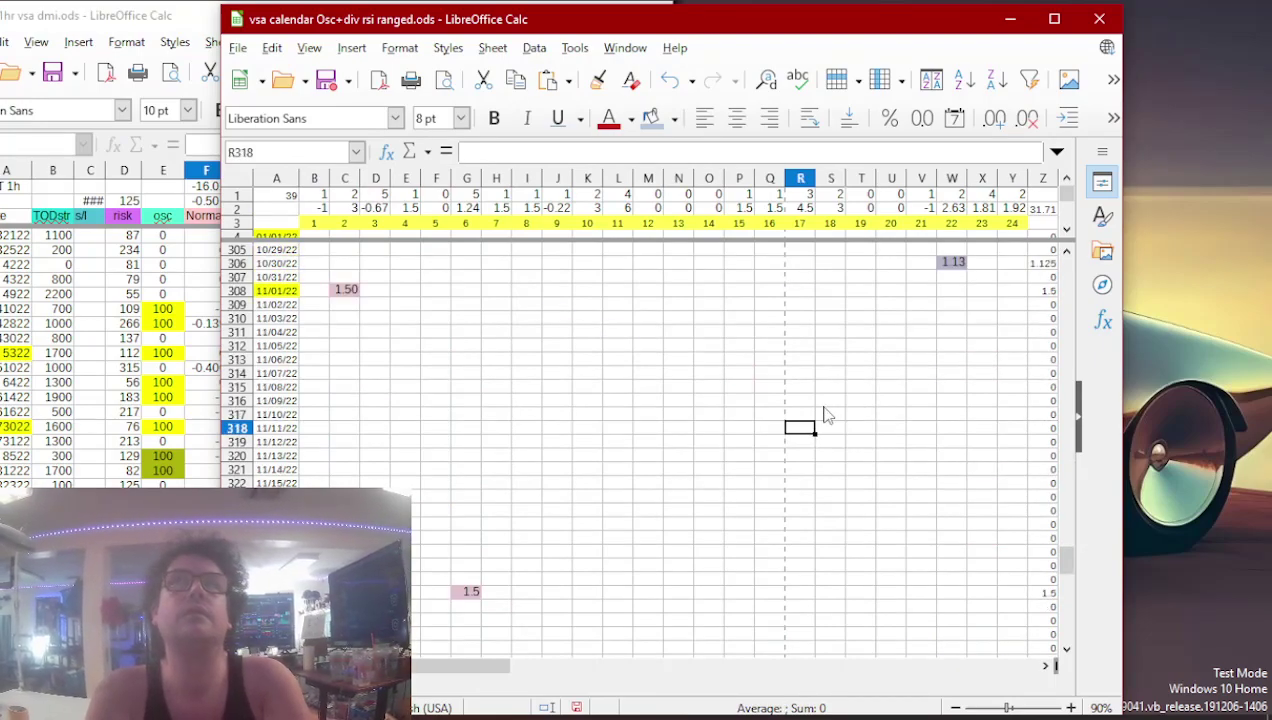
type("-1")
key("alt+Return")
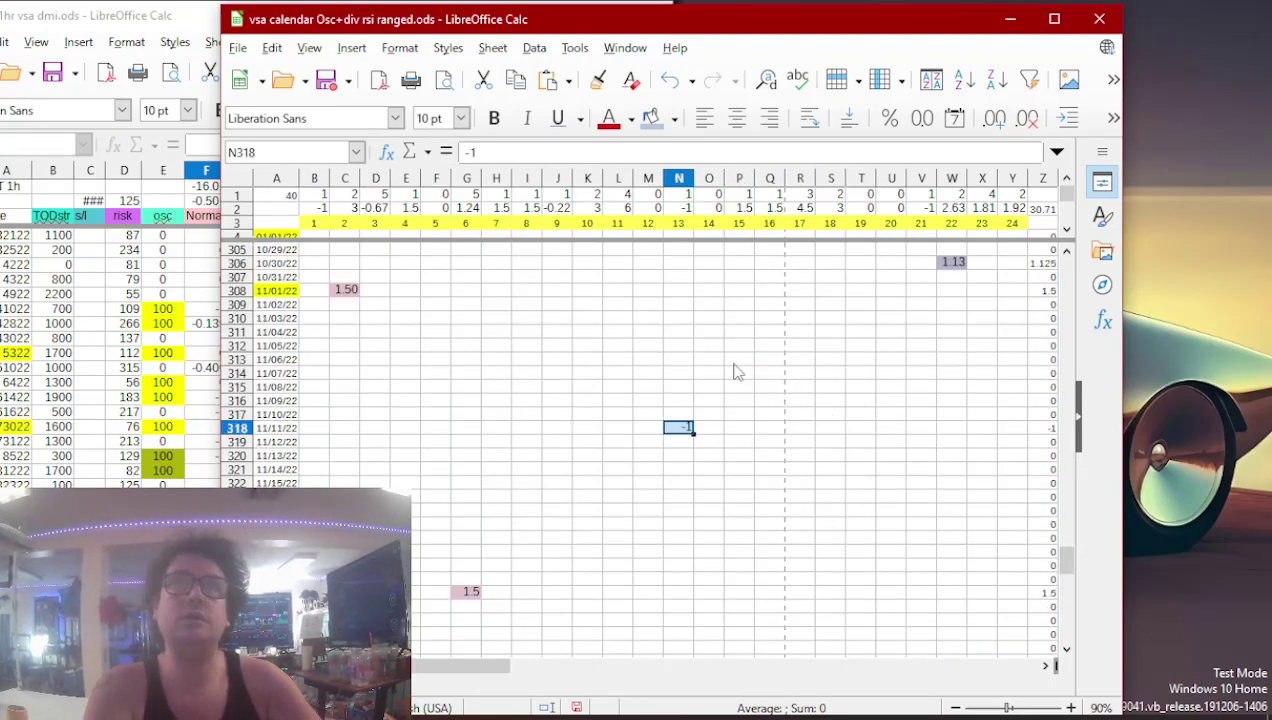
- Copy the 11/15/22 1800 trade's -1 result into the calendar row 11/15/22 under hour 18 and fill it with Light Blue 3
left_click(130, 444)
left_click(206, 503)
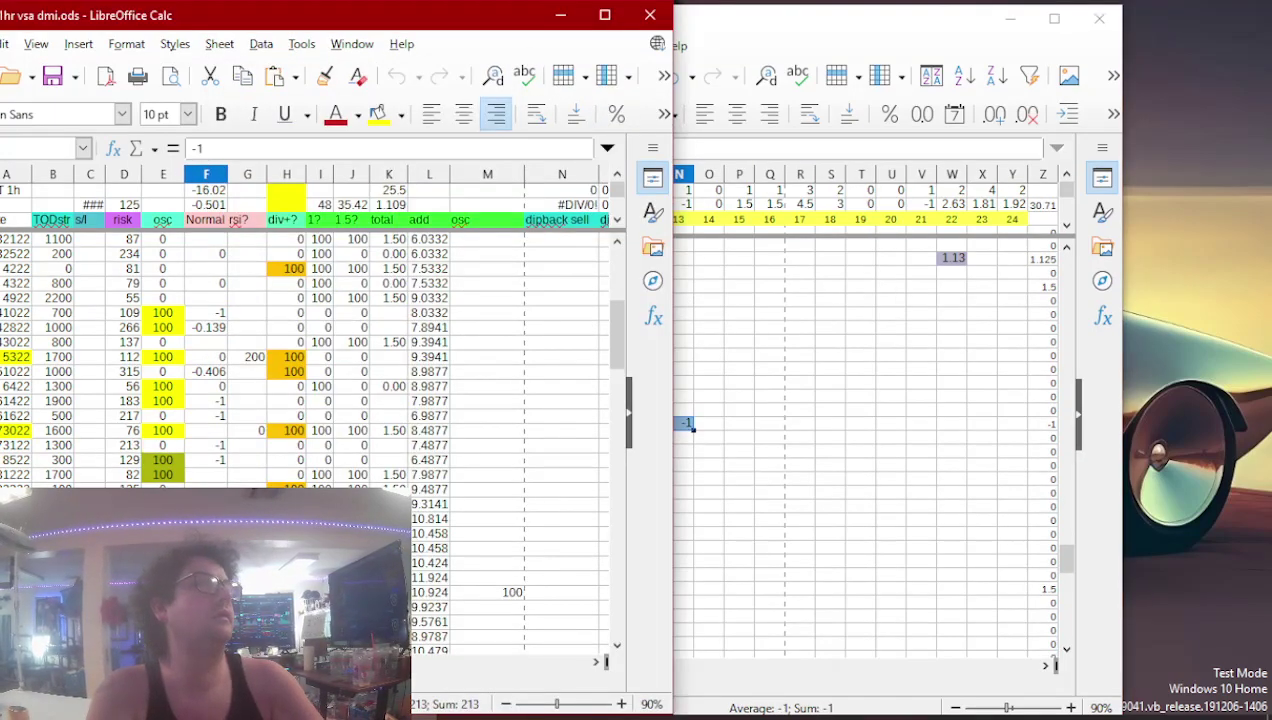
left_click(716, 409)
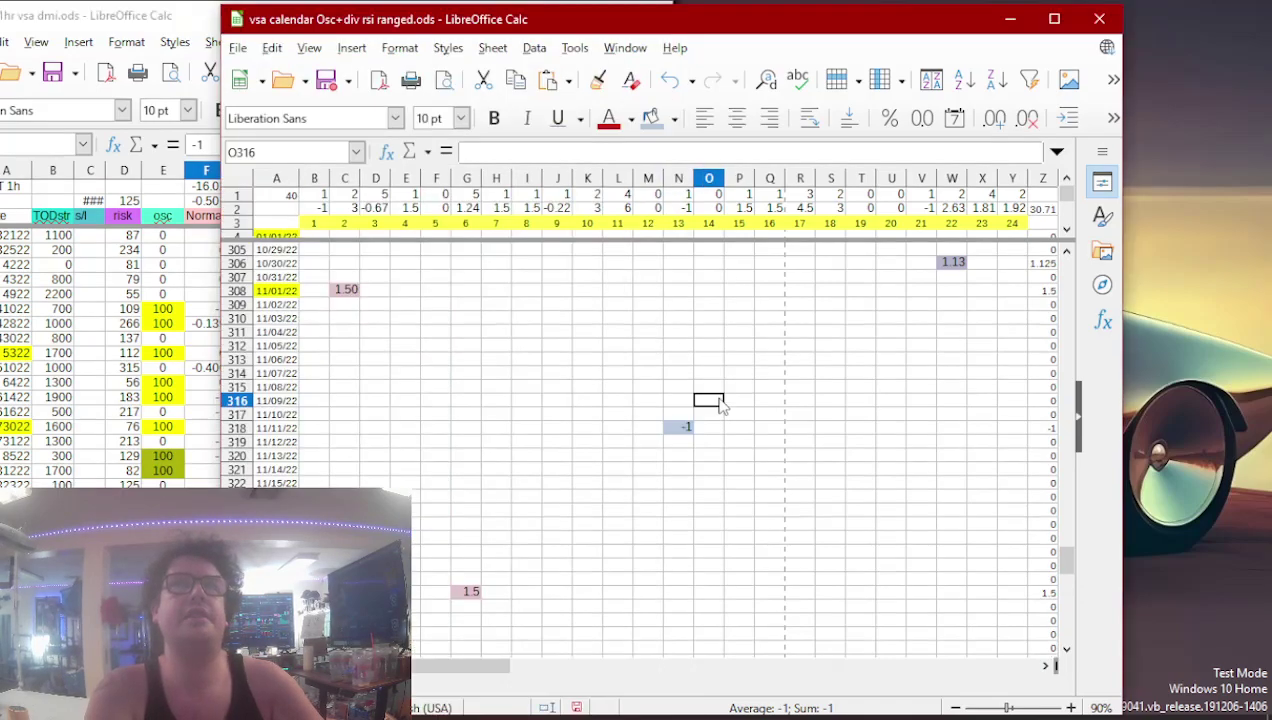
key("Down")
key("Down")
key("Down")
key("Down")
key("Down")
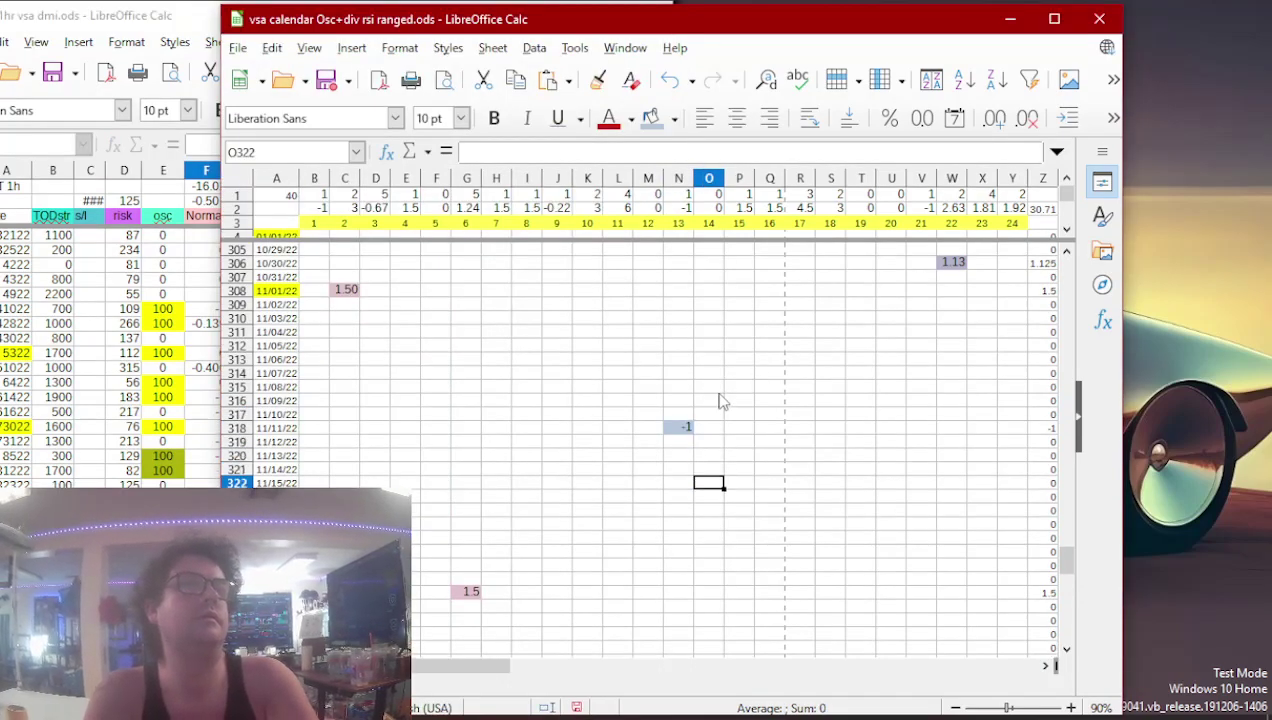
key("Right")
key("Right")
key("Right")
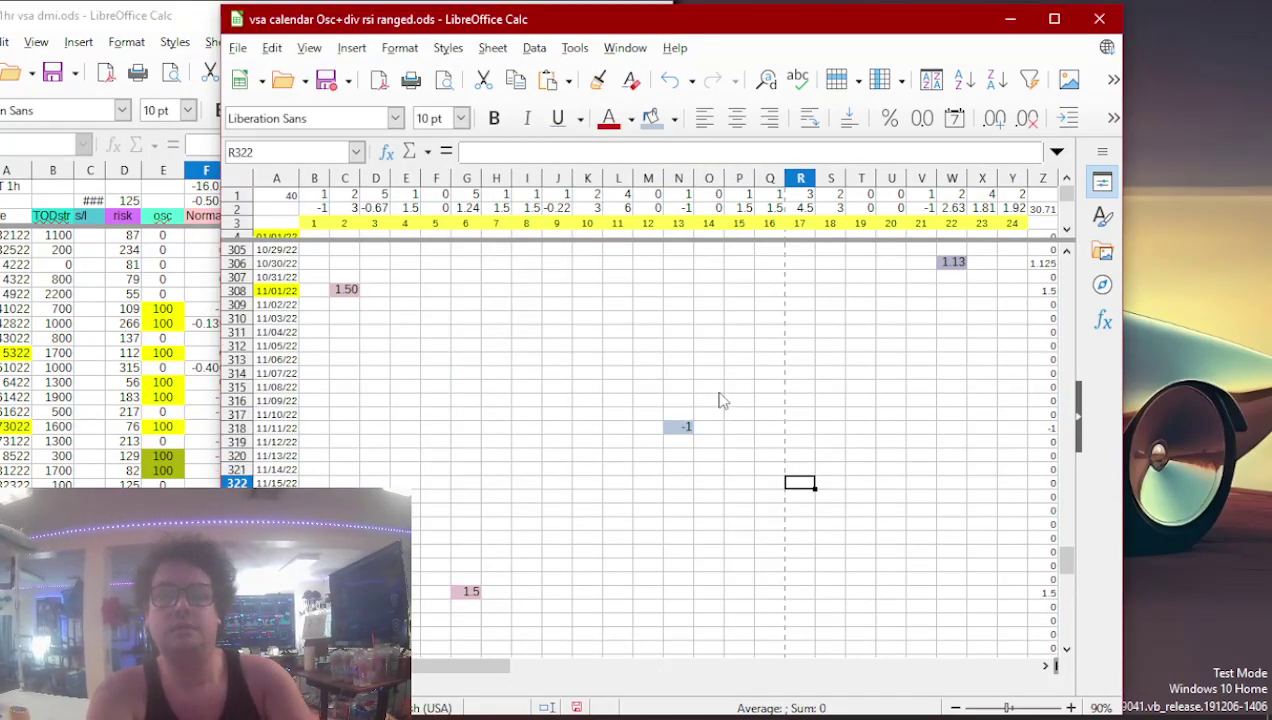
key("Right")
type("-1")
left_click(654, 117)
- Check the last trades in the current vsa dmi log sheet for further highlighted entries
left_click(123, 515)
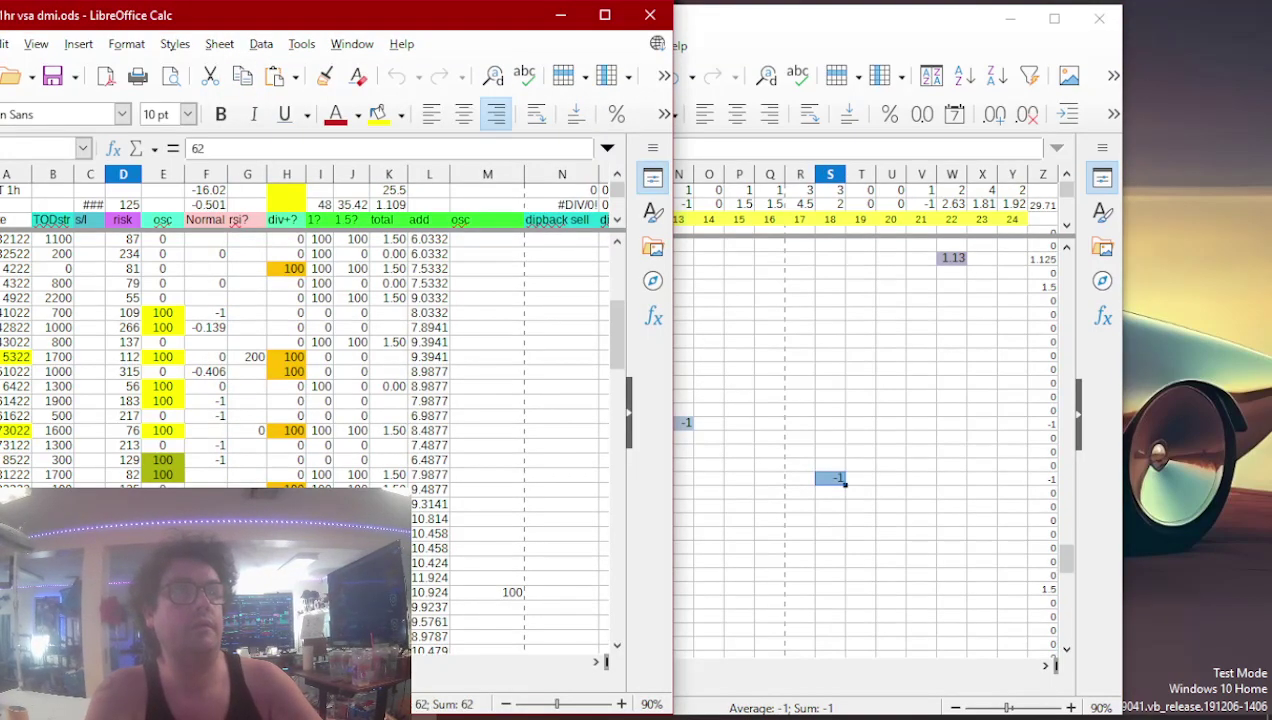
left_click(247, 622)
scroll(304, 440, "down", 4)
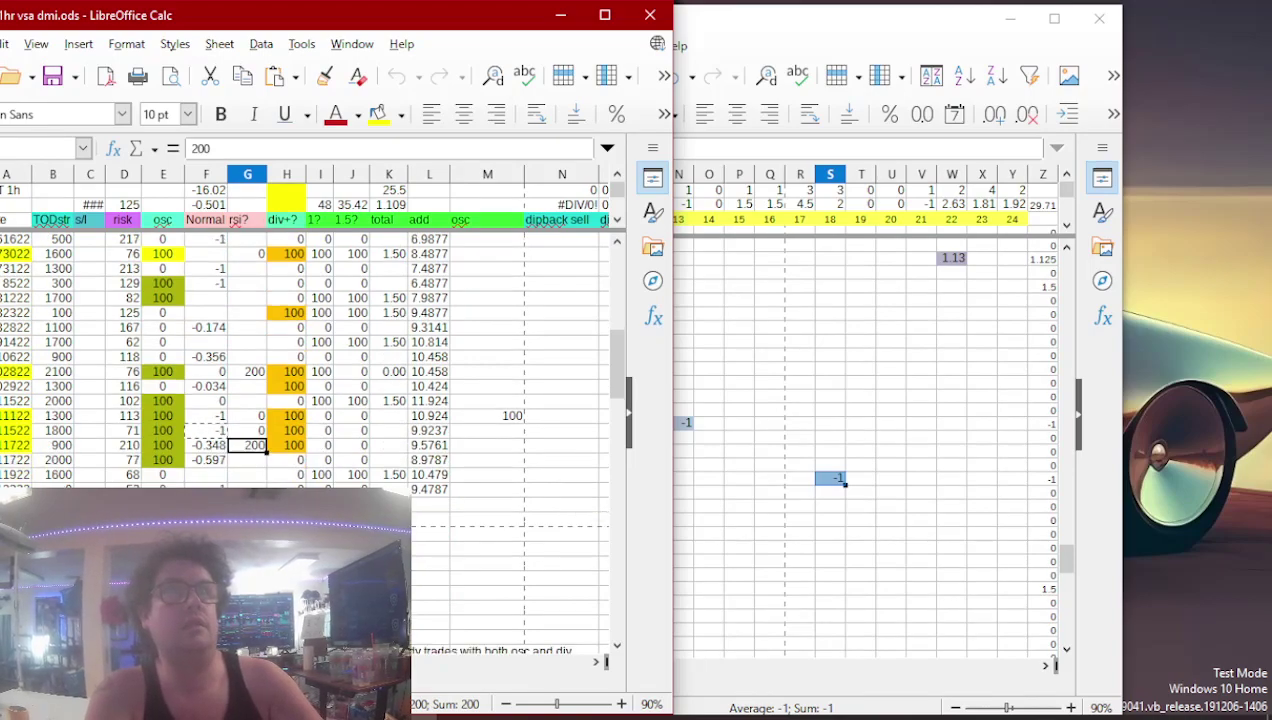
scroll(300, 350, "up", 3)
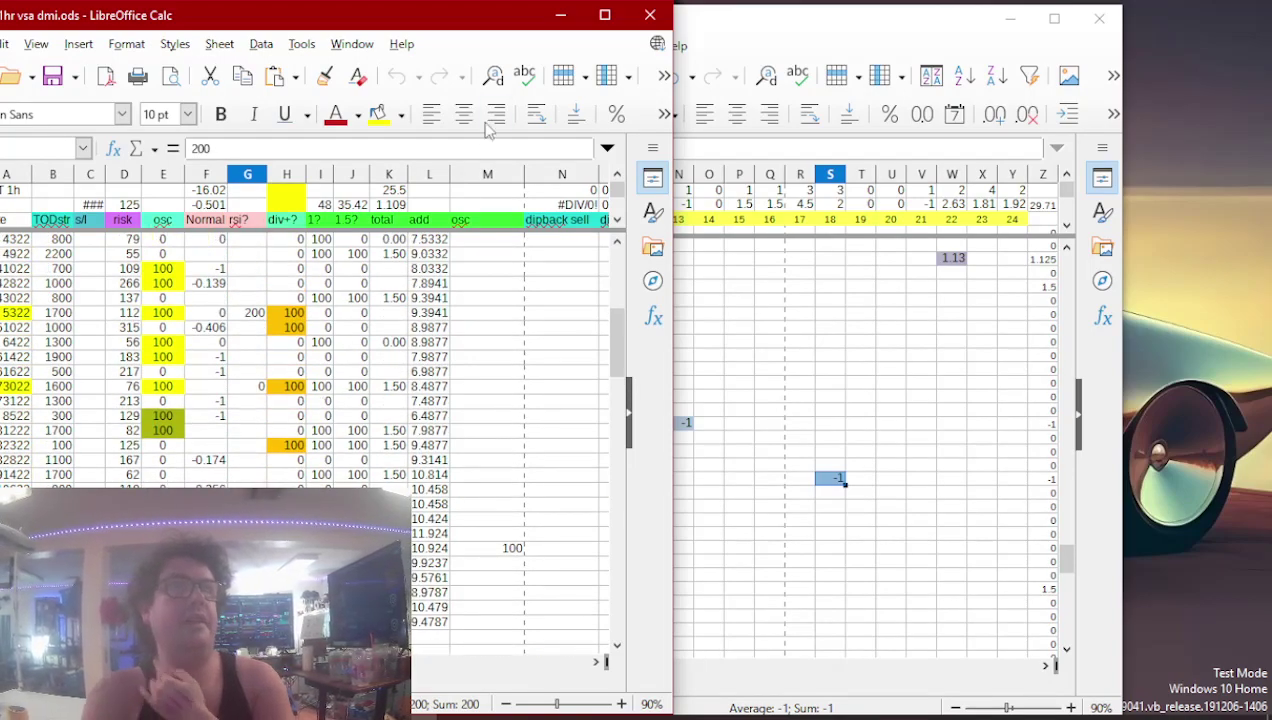
- Switch the vsa dmi log to its next 1h sheet and copy the 2/6/22 1400 trade's -1 result
left_click(690, 18)
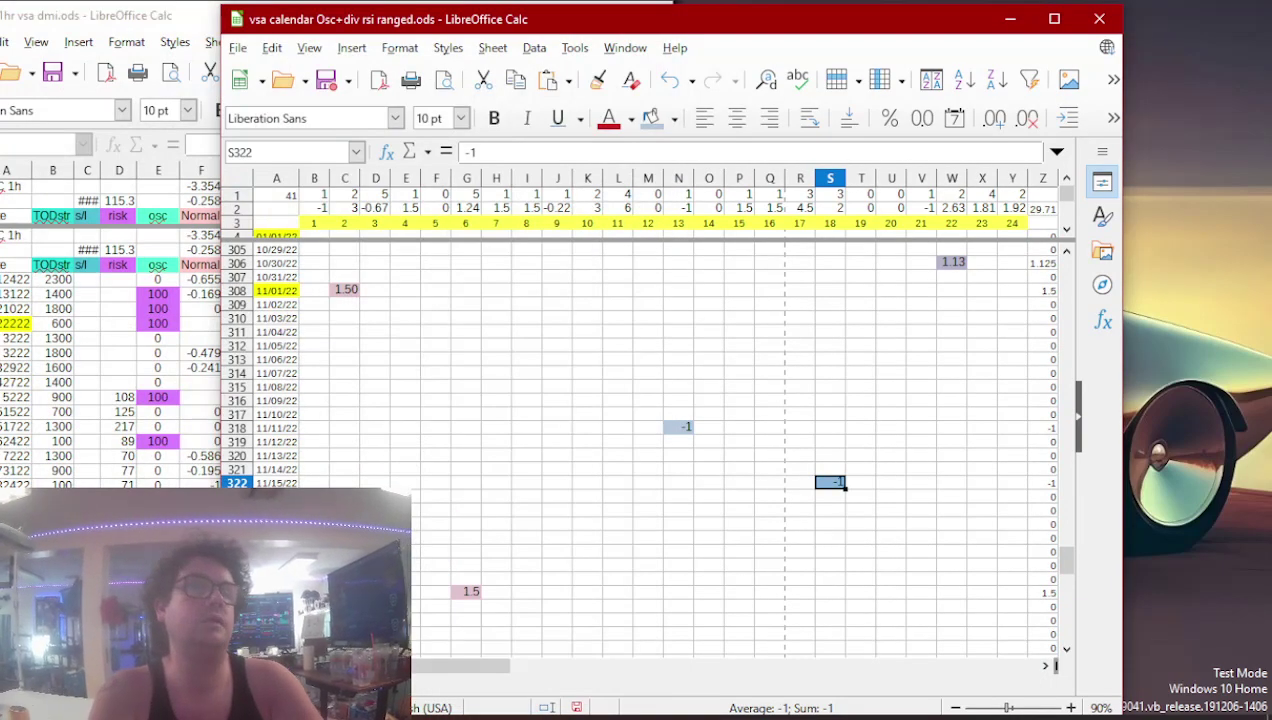
key("alt+Tab")
scroll(333, 439, "up", 4)
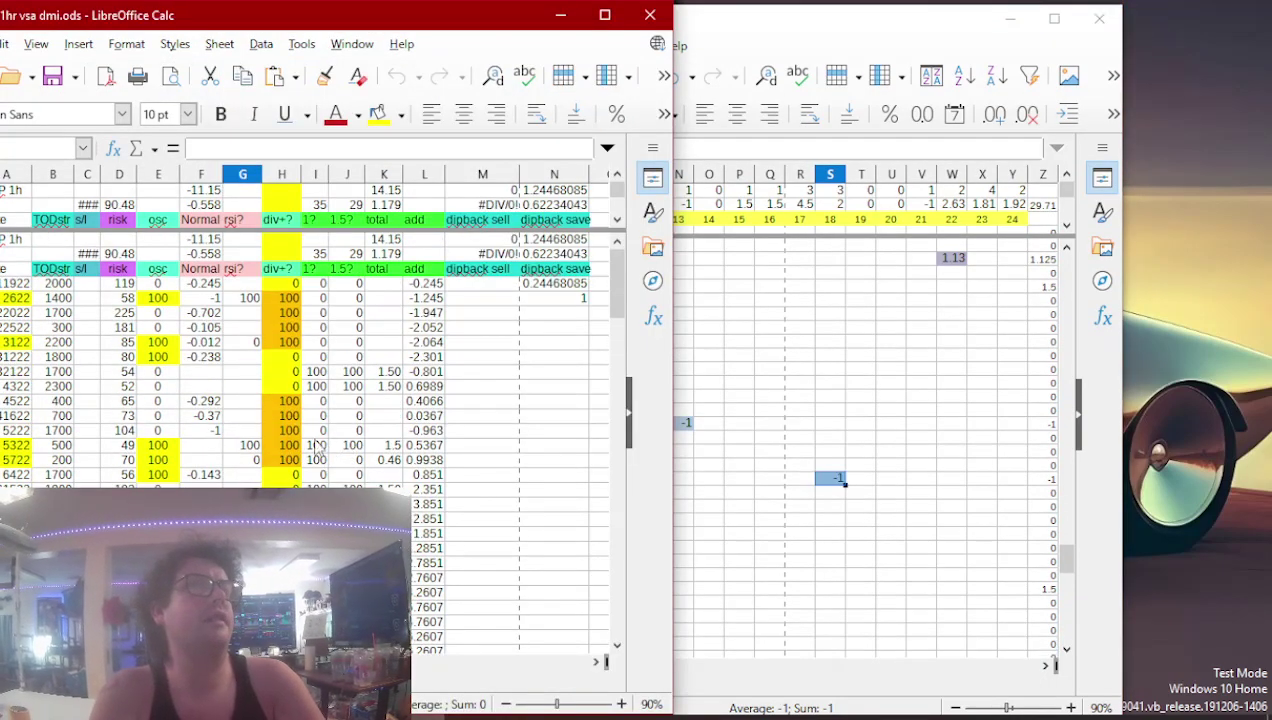
left_click(213, 299)
key("ctrl+c")
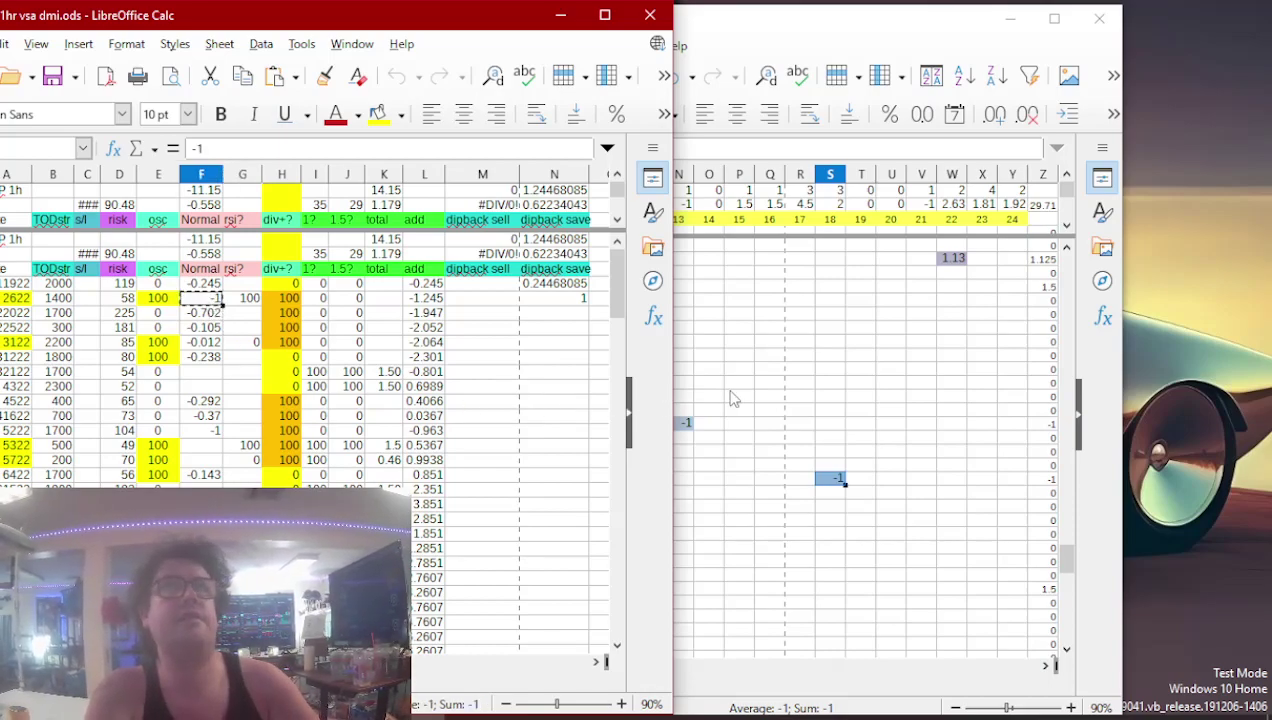
- Paste the -1 result in the calendar row 02/06/22 under hour 14 and fill it with Light Blue 3
left_click(734, 393)
key("Page_Up")
key("Page_Up")
key("Page_Up")
key("Page_Up")
key("Page_Up")
key("Page_Up")
key("Page_Up")
key("Page_Up")
key("Page_Up")
key("Page_Up")
key("Page_Up")
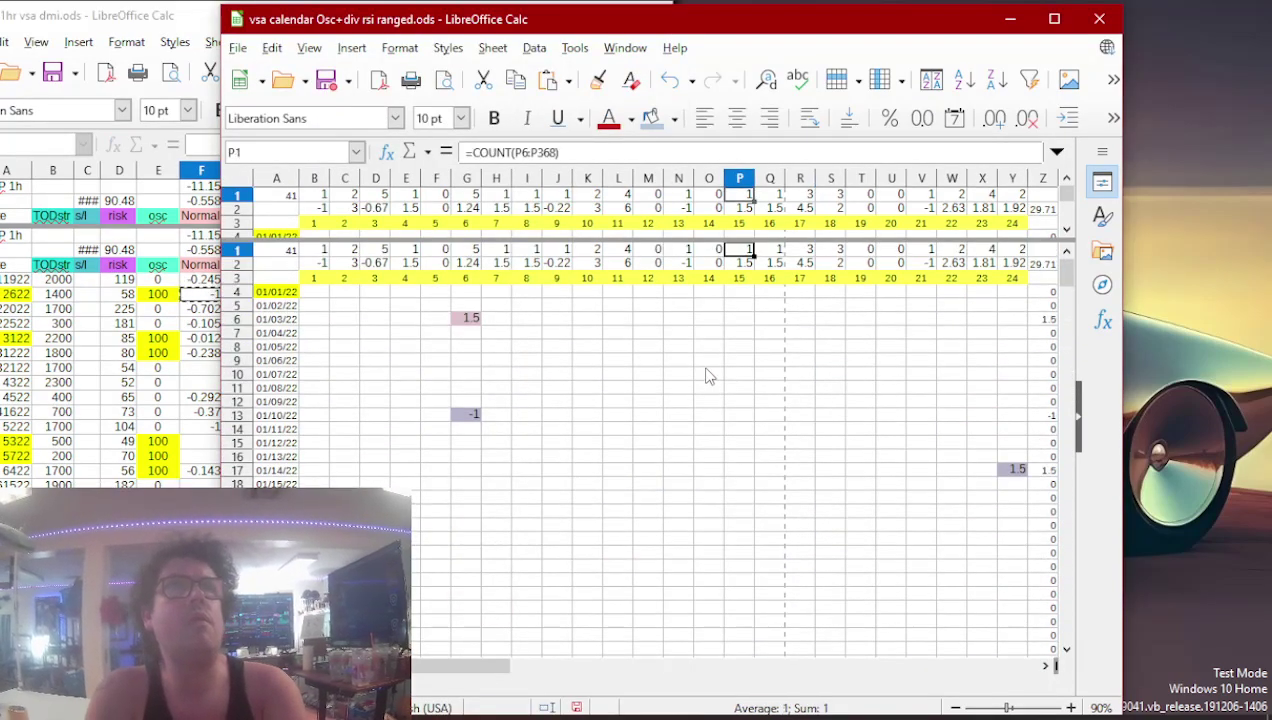
key("Page_Down")
key("Down")
key("Down")
key("Down")
key("Down")
key("Down")
key("Down")
key("Down")
key("Down")
key("Down")
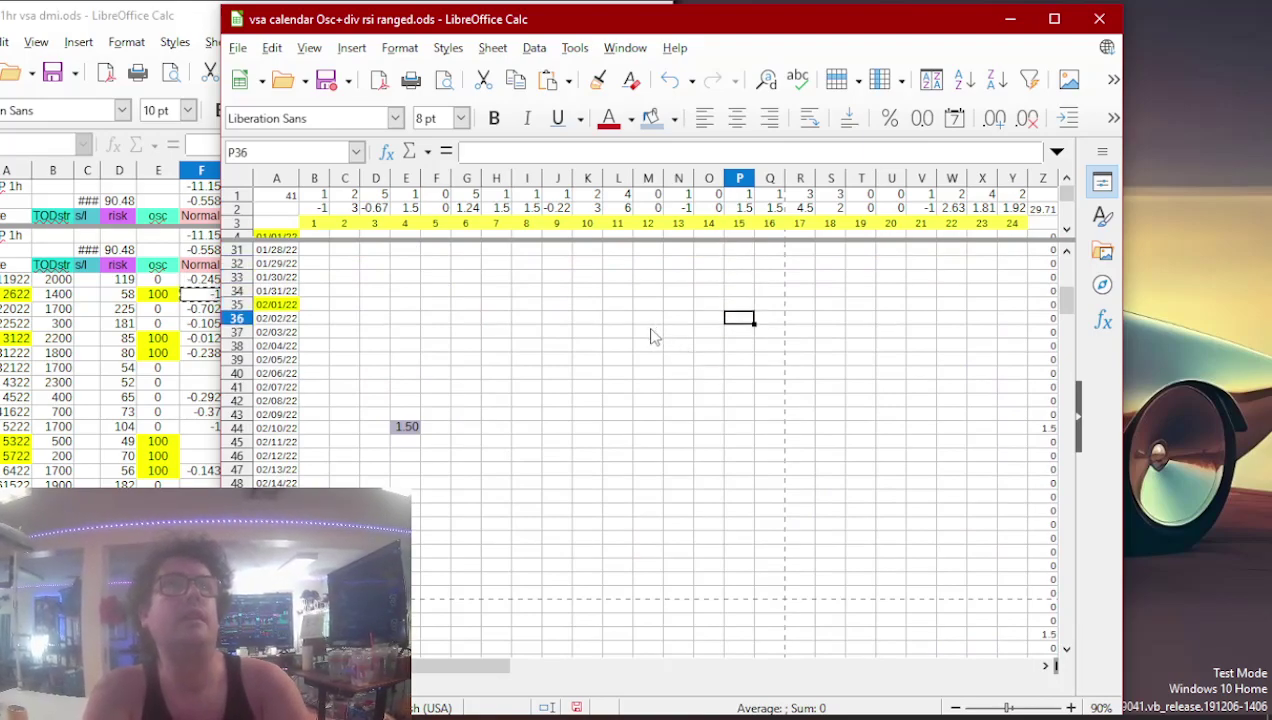
key("Left")
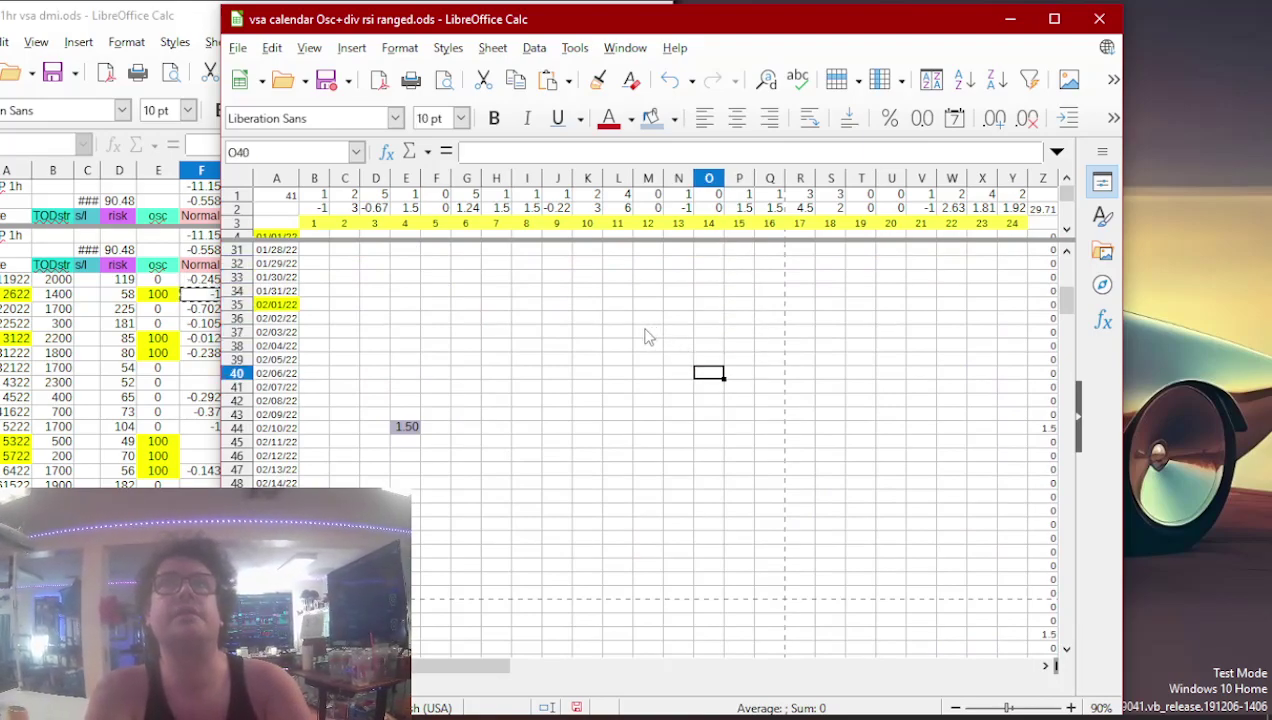
key("ctrl+v")
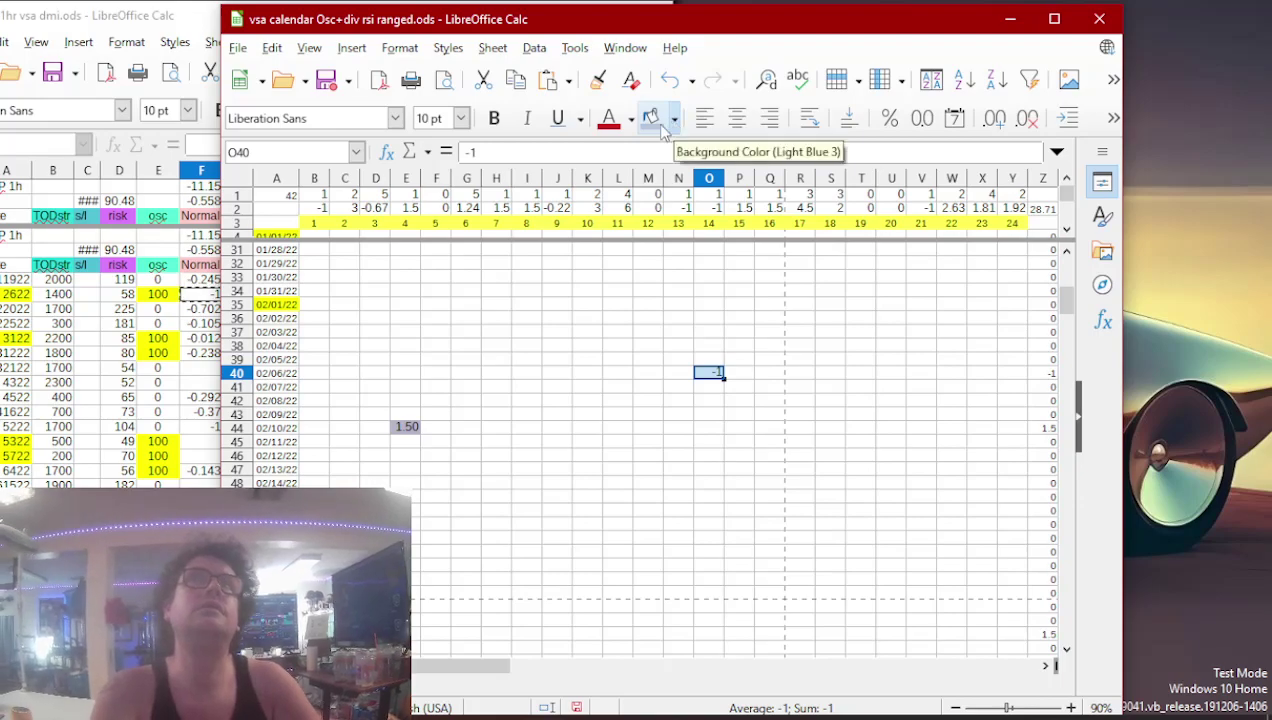
- Copy the 3/1/22 2200 trade's =-1/85 result into the calendar row 03/01/22 under hour 22 and fill it with Light Blue 3
left_click(119, 340)
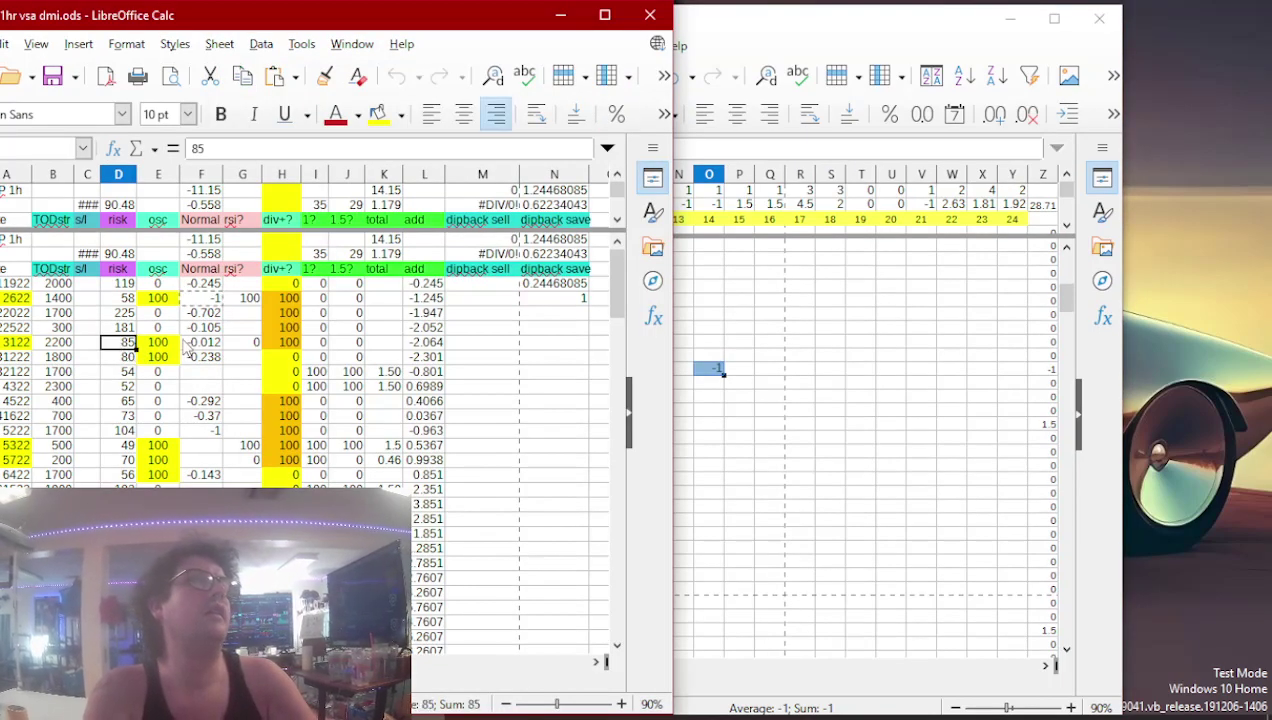
left_click(193, 347)
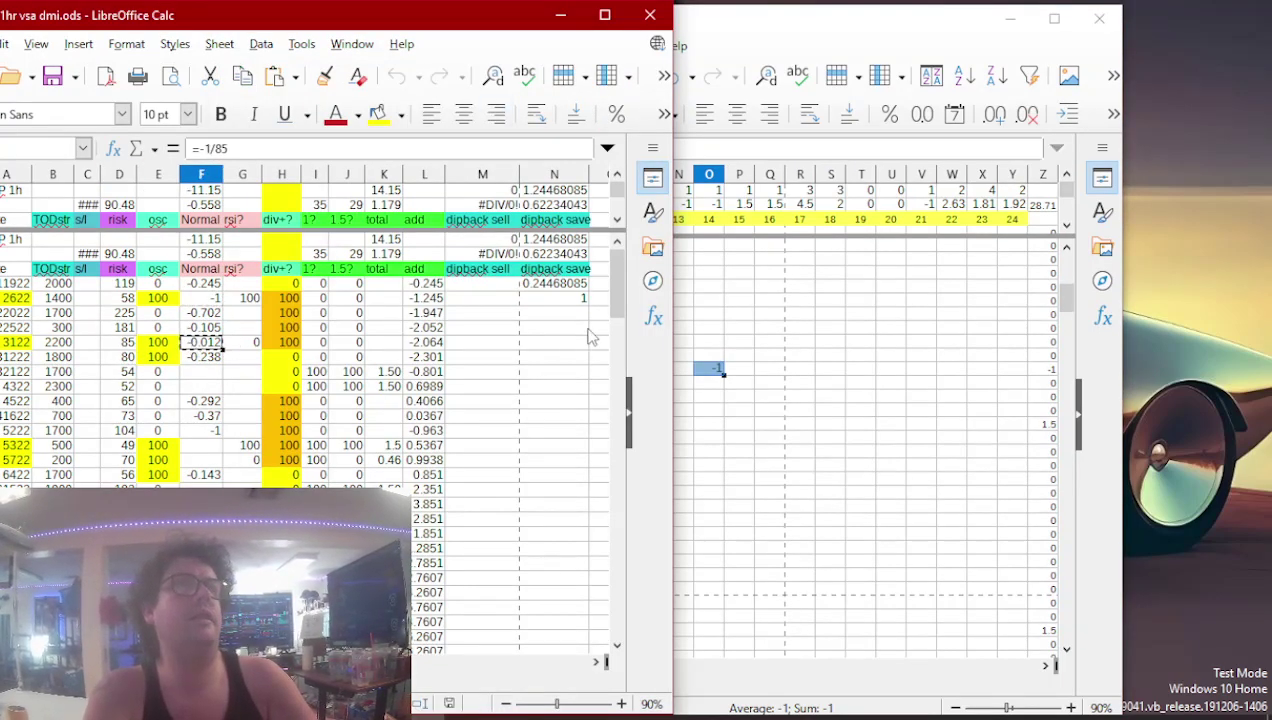
double_click(706, 388)
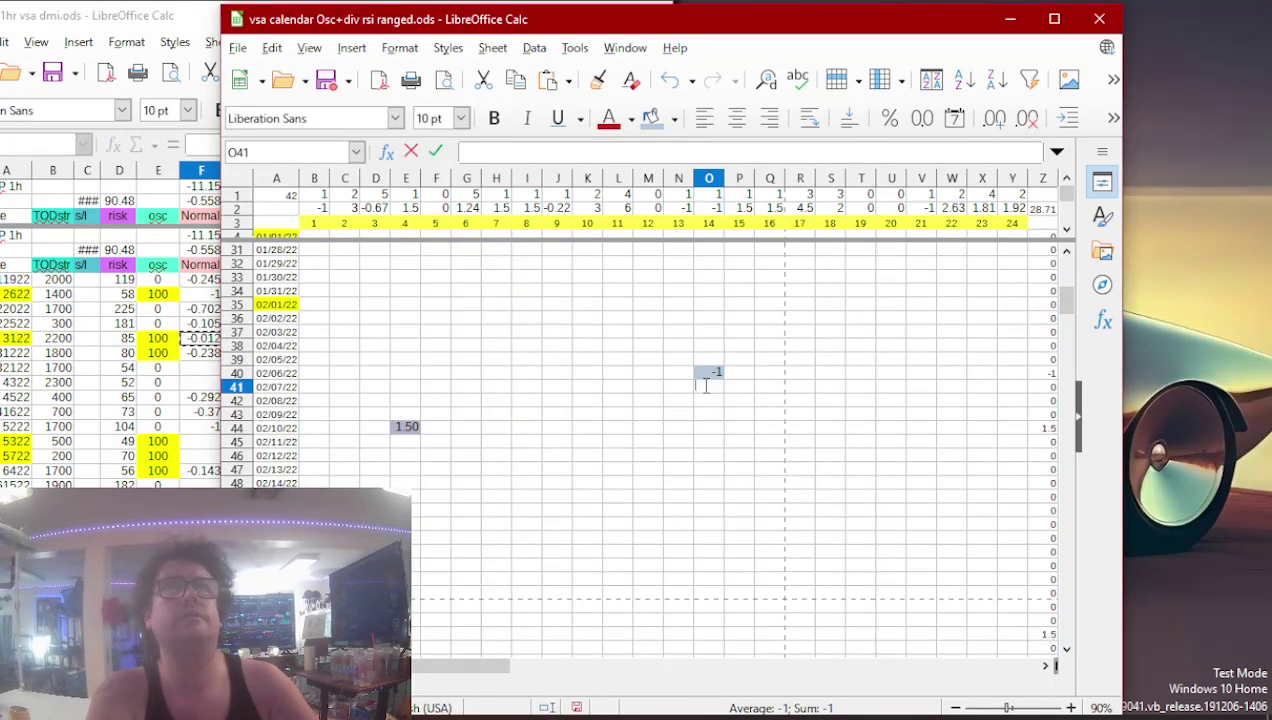
key("Return")
key("Down")
key("Down")
key("Down")
key("Down")
key("Down")
key("Down")
key("Down")
key("Down")
key("Down")
key("Down")
key("Down")
key("Down")
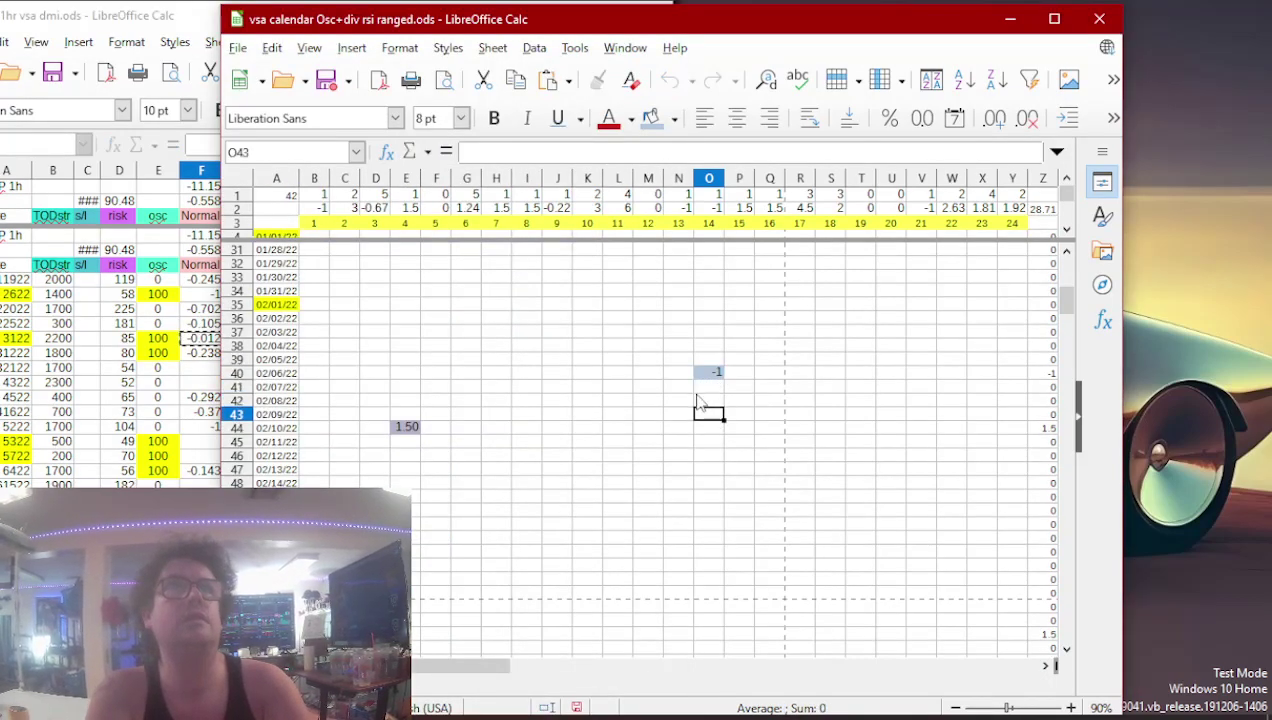
key("Down")
key("Down")
key("Down")
key("Down")
key("Down")
key("Down")
key("Down")
key("Down")
key("Down")
key("Down")
key("Down")
key("Down")
key("Up")
key("Up")
key("Up")
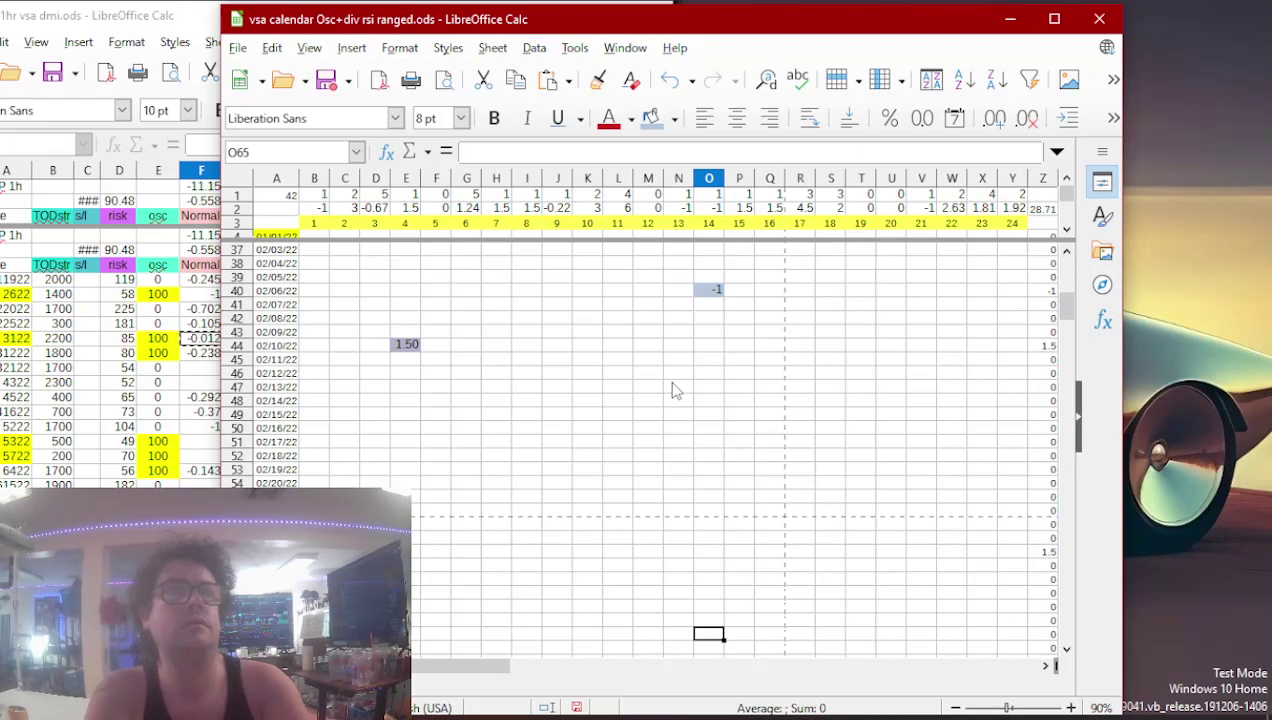
key("Right")
key("Right")
key("Right")
key("Right")
key("Right")
key("Right")
key("Right")
key("Right")
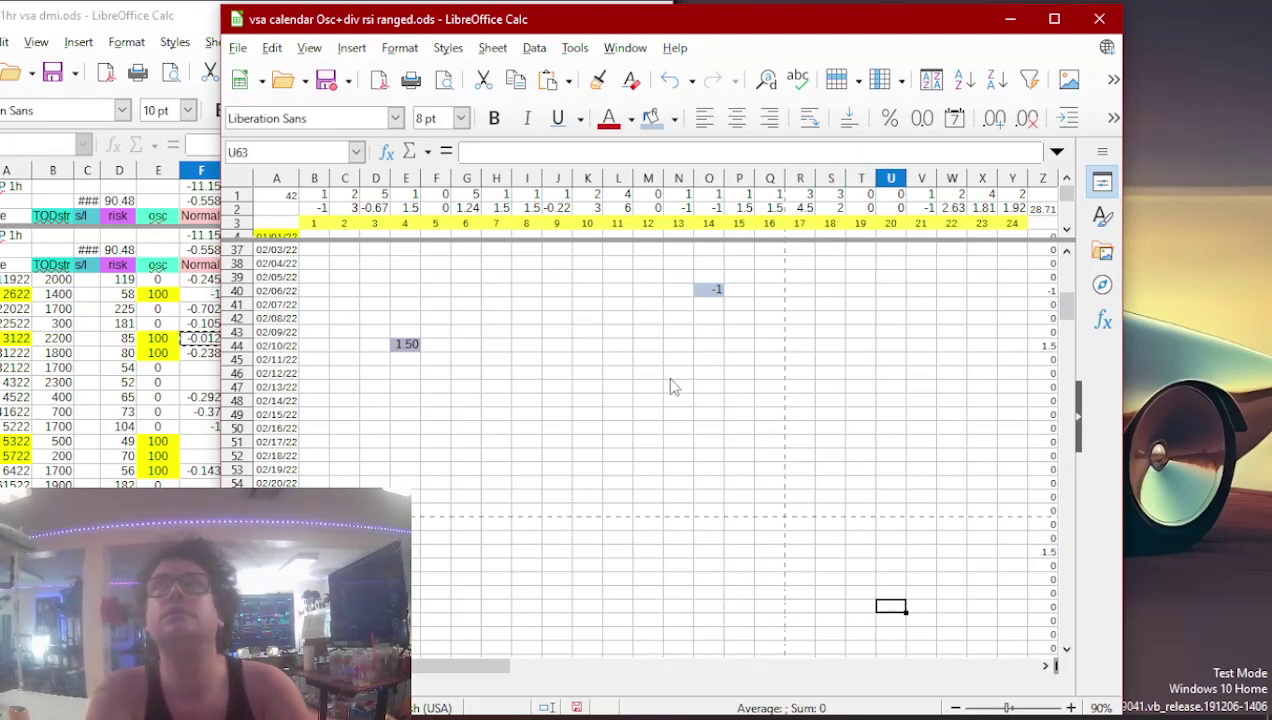
key("ctrl+v")
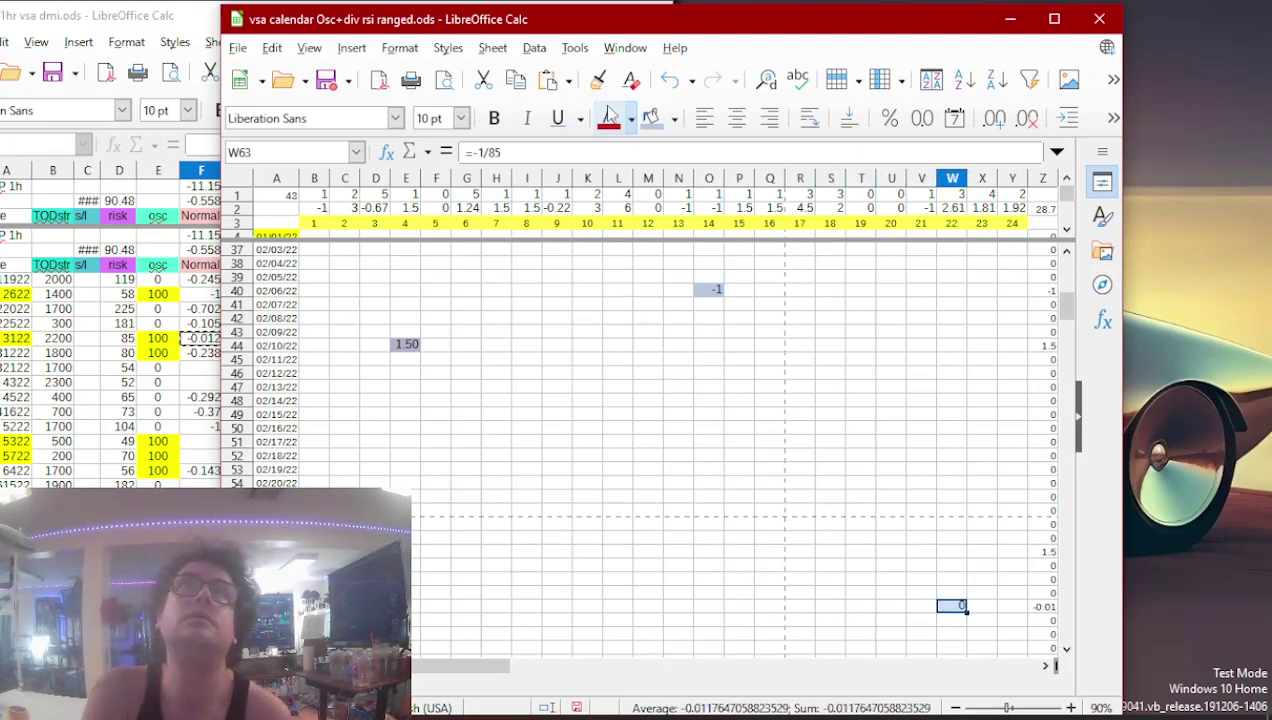
left_click(651, 118)
- Copy the 5/3/22 500 trade's 1.5 result into the calendar row 05/03/22 under hour 5 and fill it with Light Blue 3
left_click(158, 356)
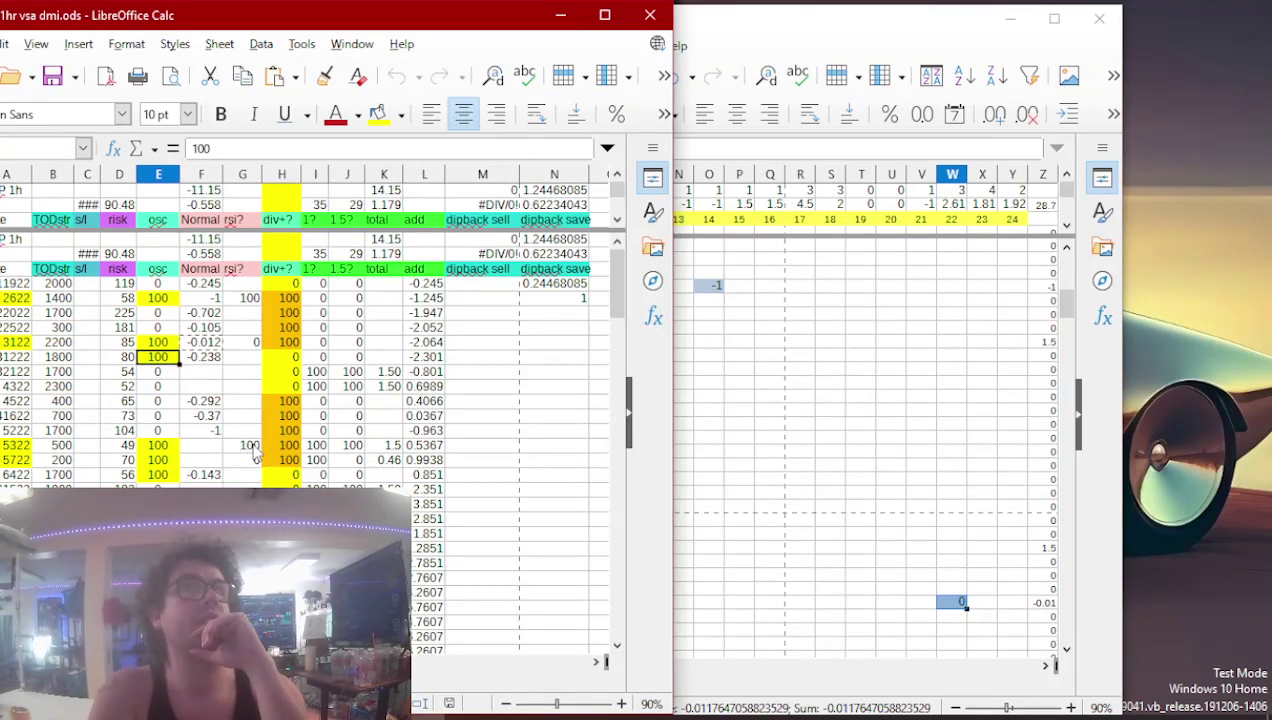
left_click(382, 447)
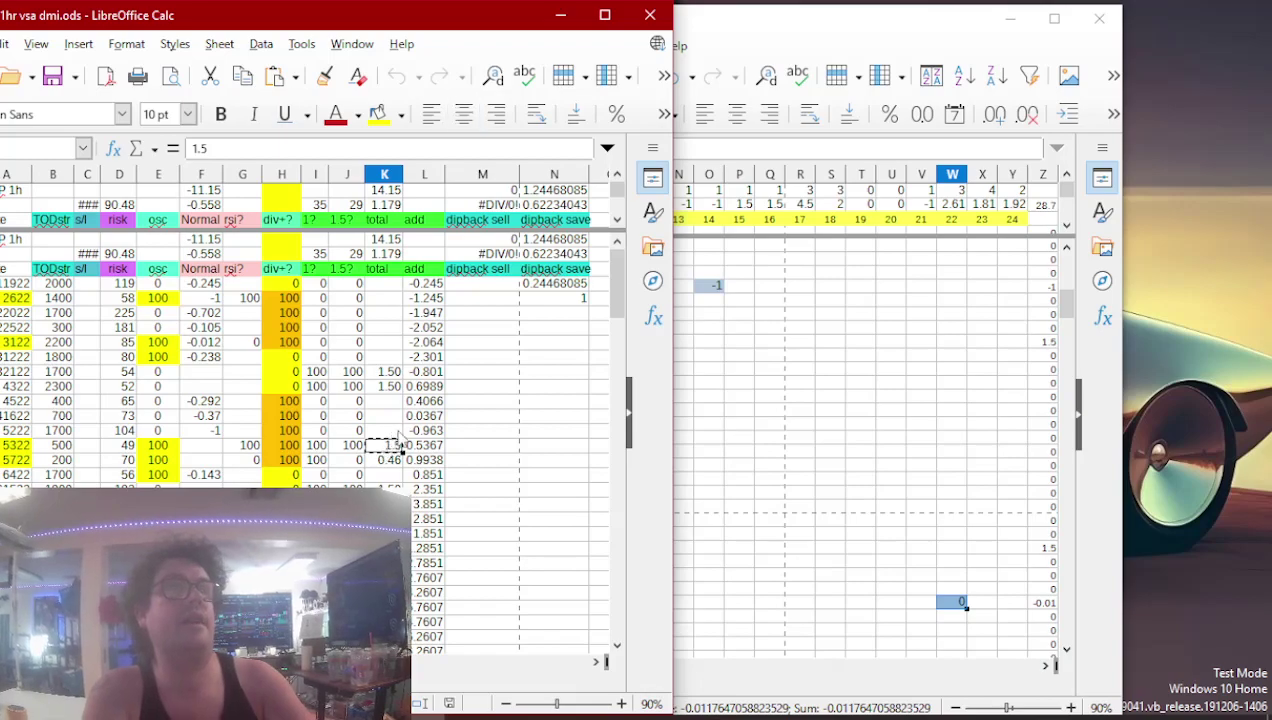
left_click(678, 454)
key("Page_Down")
key("Page_Down")
key("Page_Down")
key("Page_Down")
key("Page_Down")
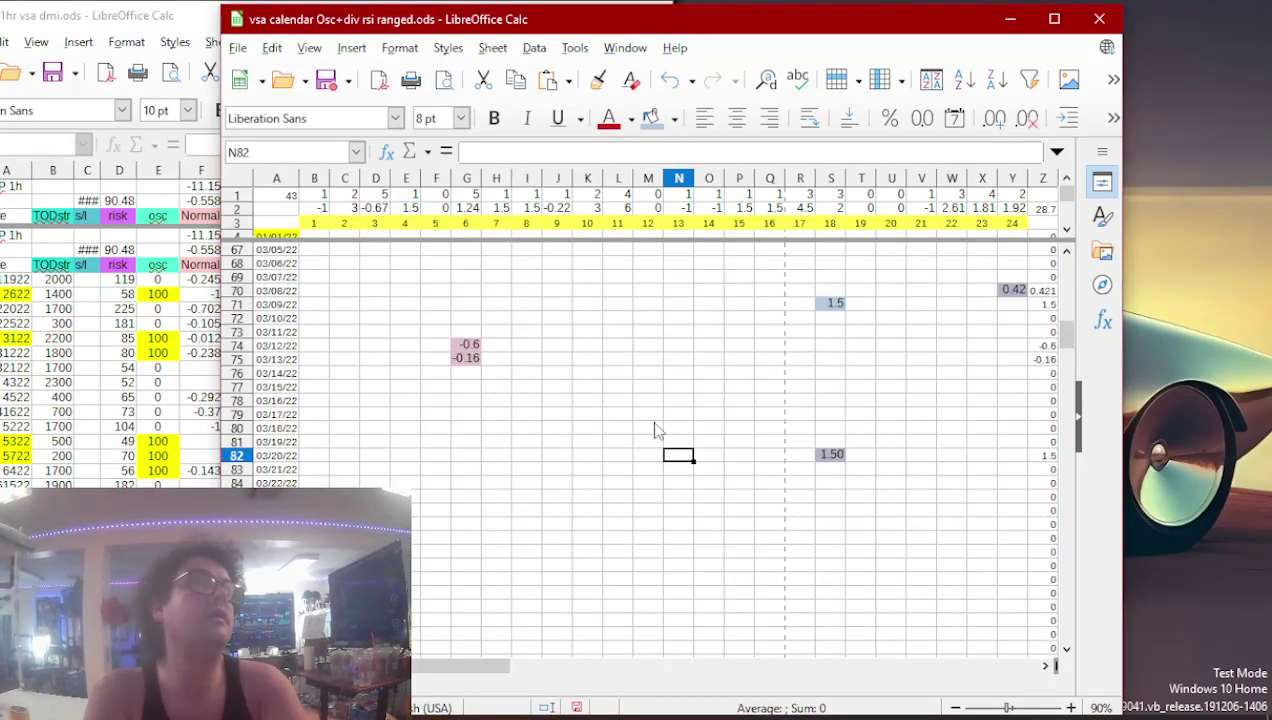
key("Up")
key("Up")
key("Up")
key("Up")
key("Up")
key("Up")
key("Up")
key("Up")
key("Up")
key("Up")
key("Up")
key("Up")
key("Up")
key("Up")
key("Up")
key("Left")
key("Left")
key("Left")
key("Left")
key("Left")
key("Left")
key("Left")
key("Left")
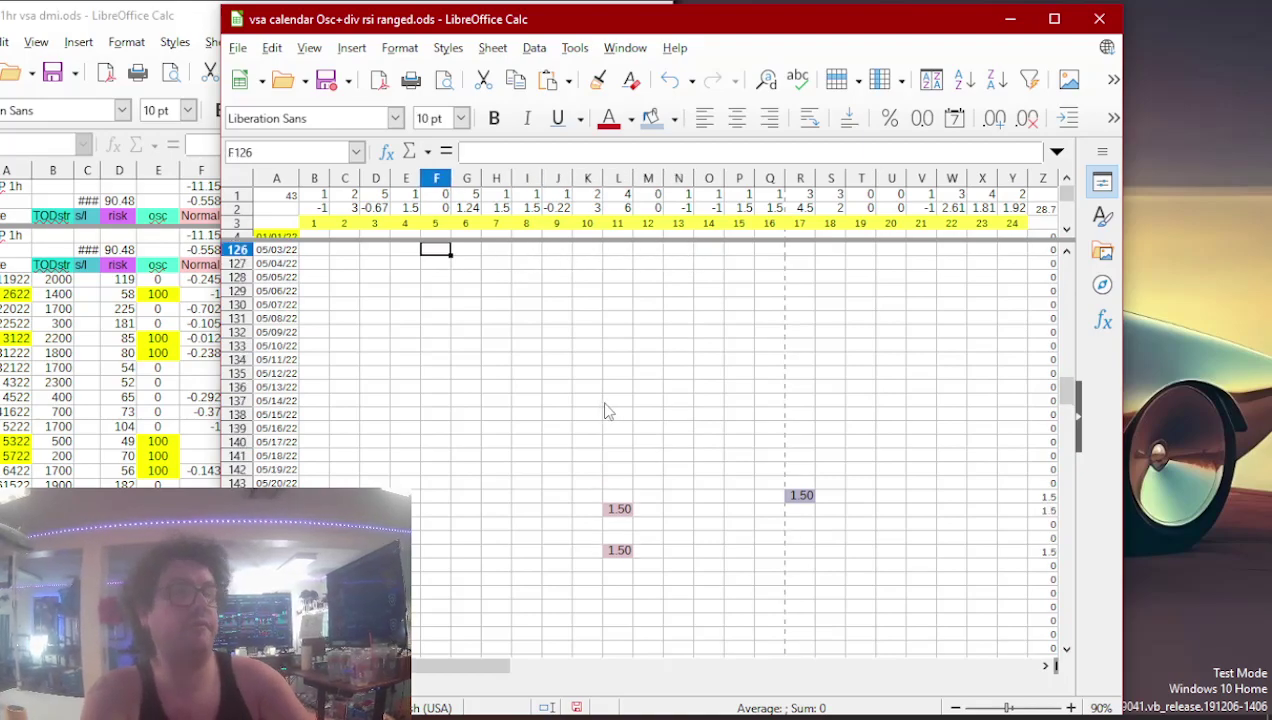
type("1.5")
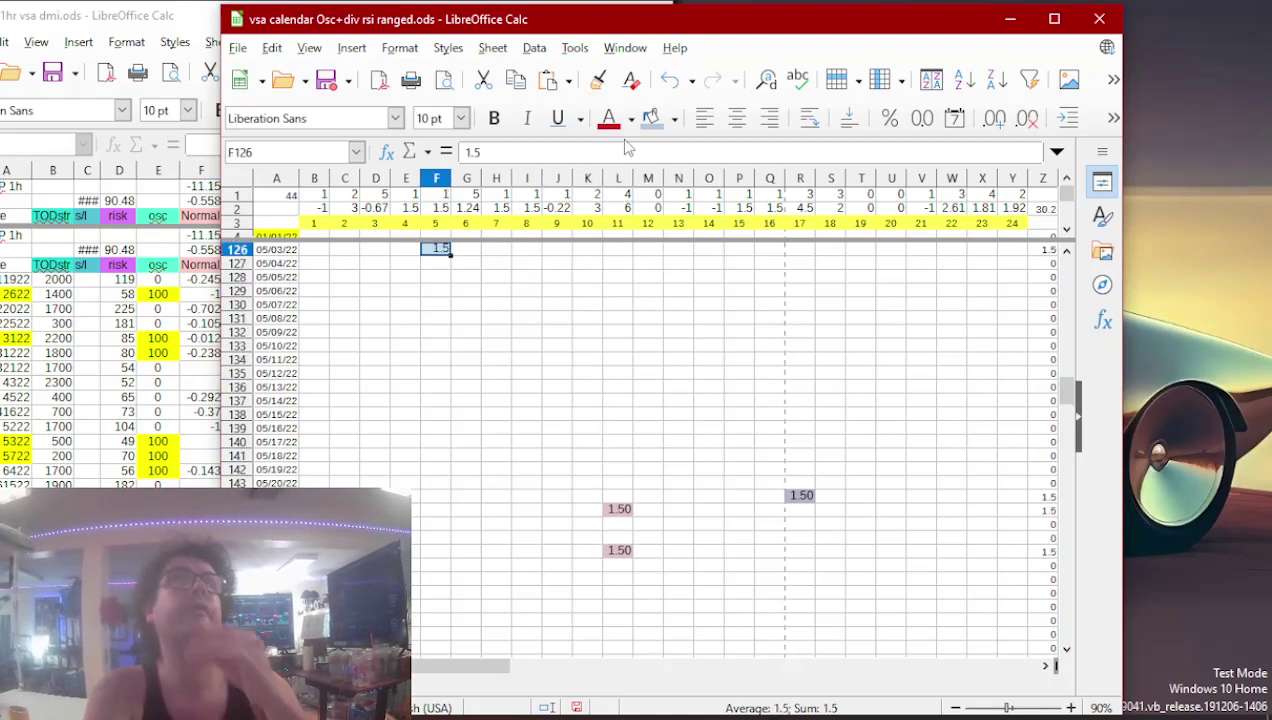
- Copy the 5/7/22 200 trade's =32/70 result into the calendar row 05/07/22 under hour 2 and fill it with Light Blue 3
left_click(182, 480)
left_click(390, 460)
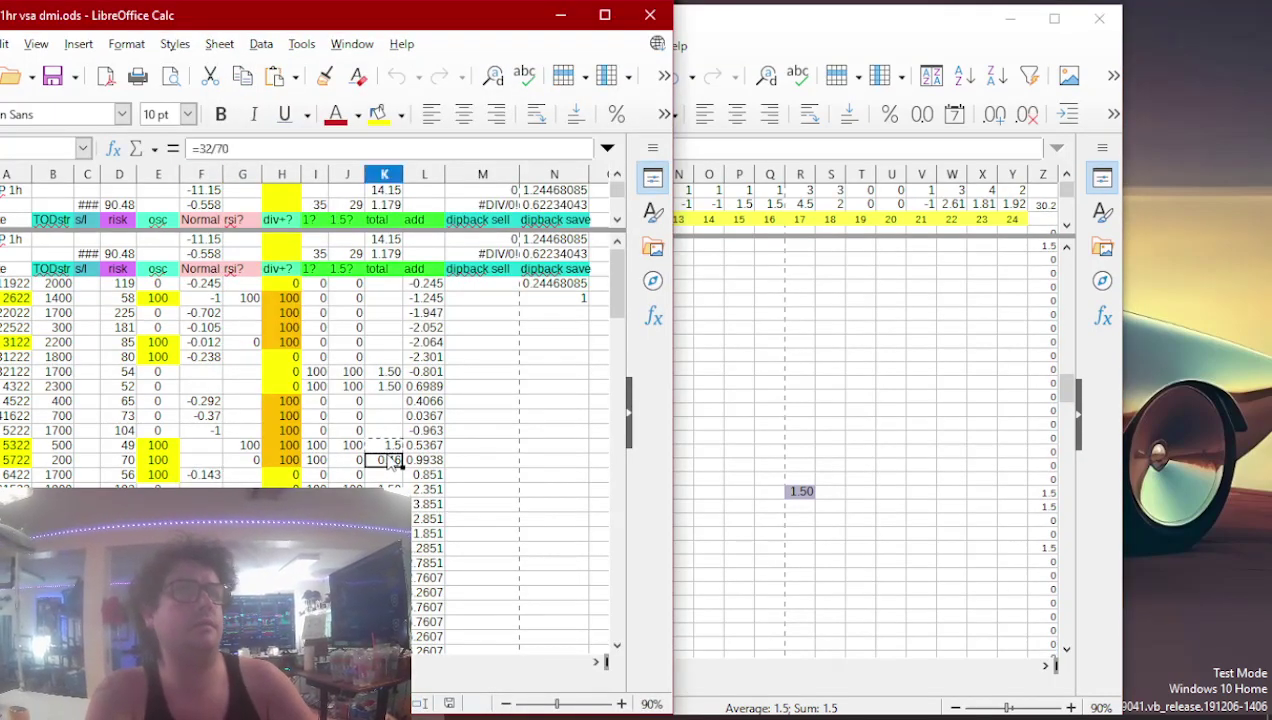
left_click(760, 266)
key("Down")
key("Down")
key("Down")
key("Left")
key("Left")
key("Left")
key("Left")
key("Left")
key("Left")
key("Left")
key("Left")
key("Left")
key("Left")
key("Left")
key("Left")
key("Left")
key("Left")
type("=32/70")
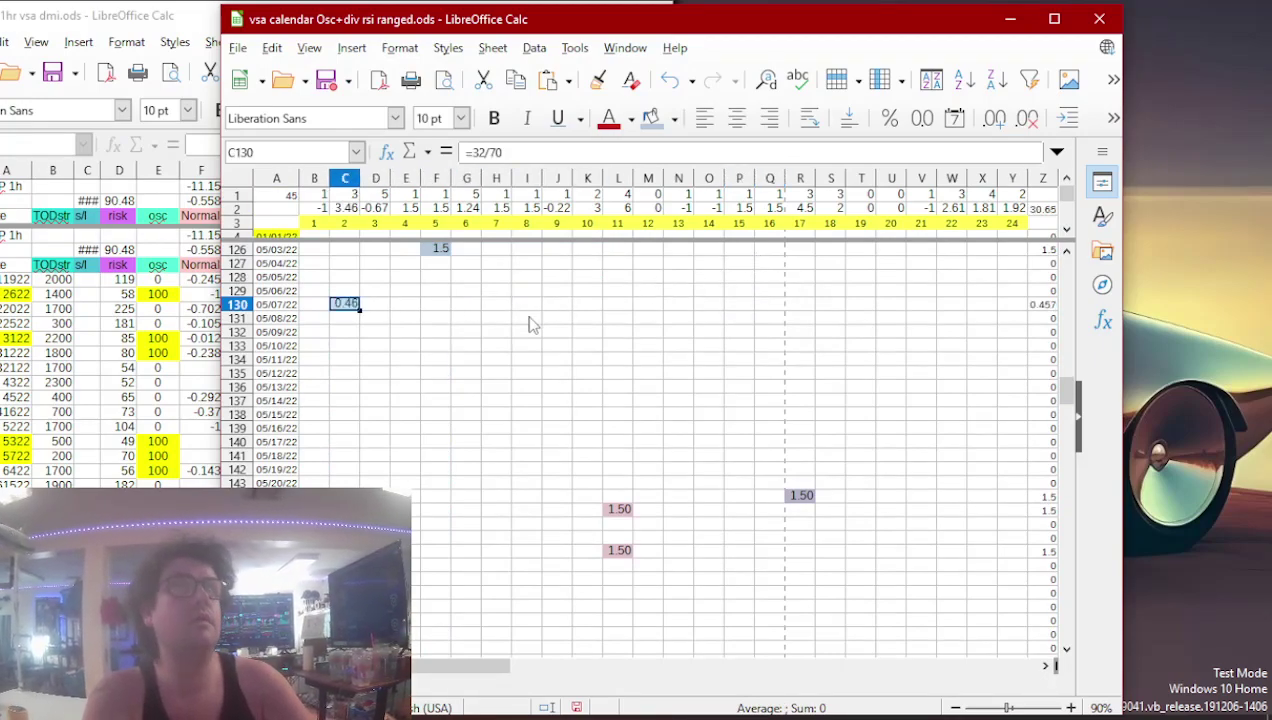
left_click(648, 124)
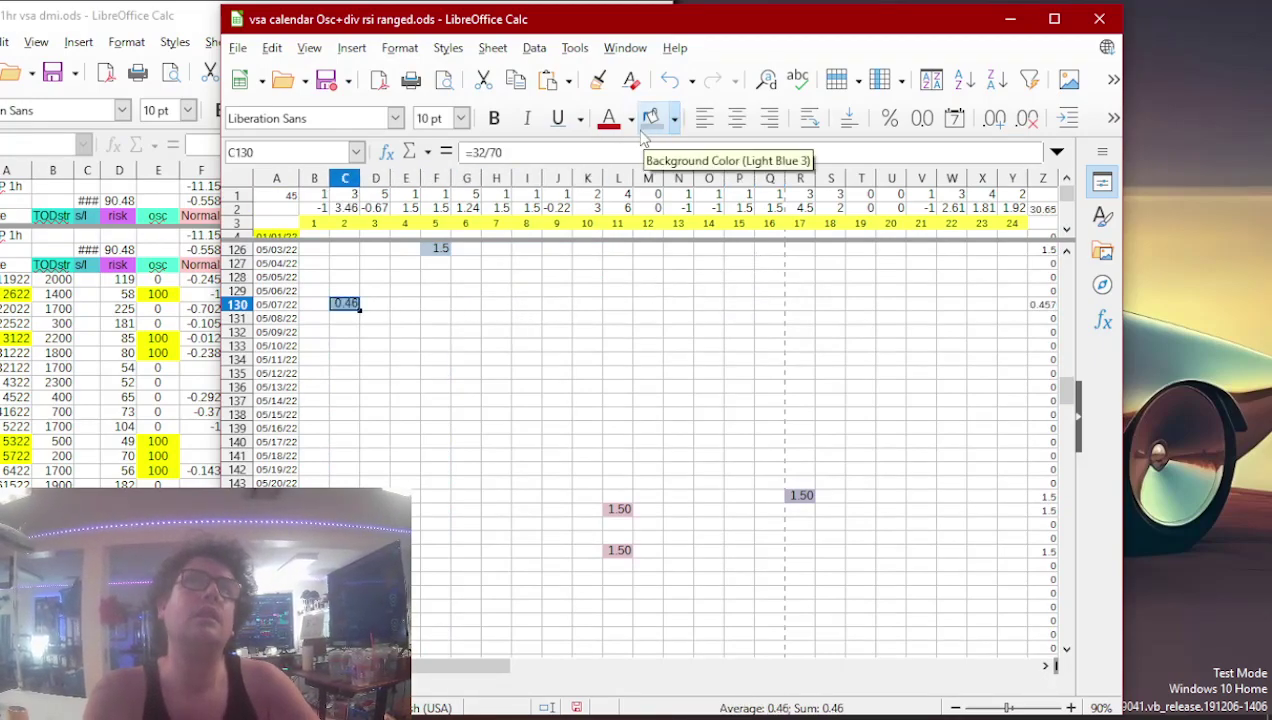
- Copy the 7/29/22 1000 trade's 1.50 result into the calendar row 07/29/22 under hour 10 and fill it with Light Blue 3
left_click(208, 447)
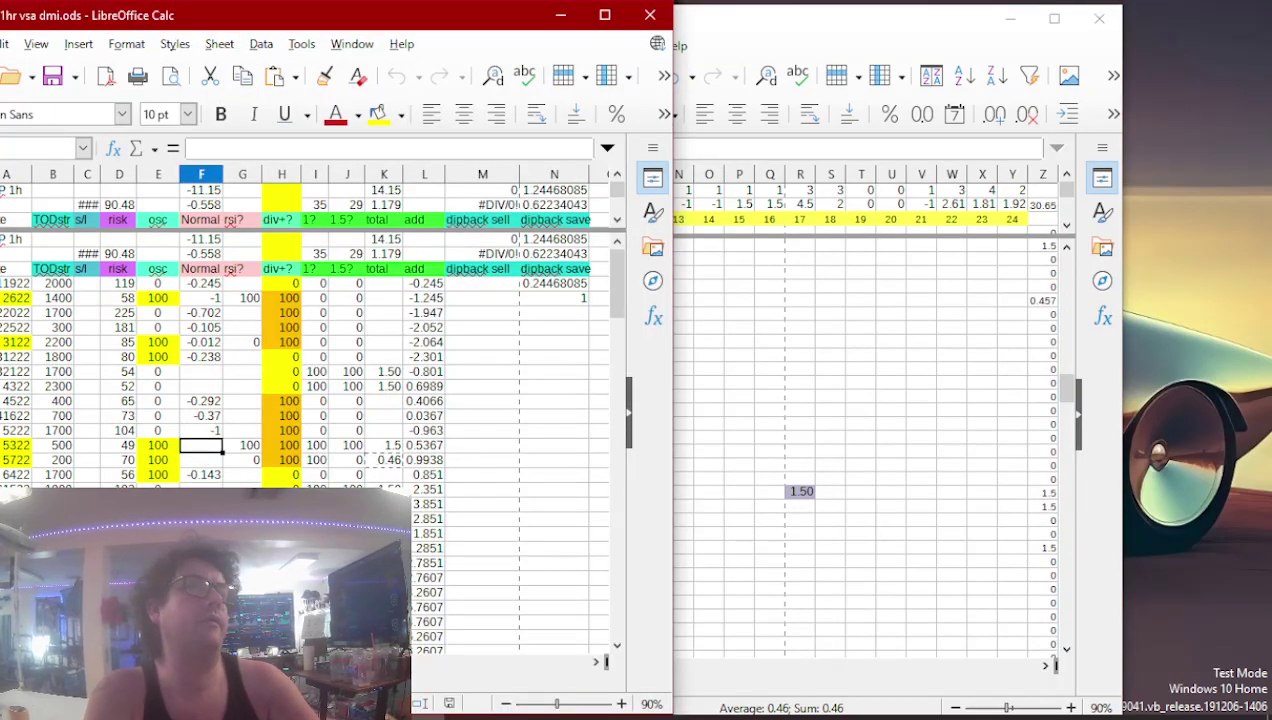
left_click(242, 504)
scroll(300, 400, "down", 2)
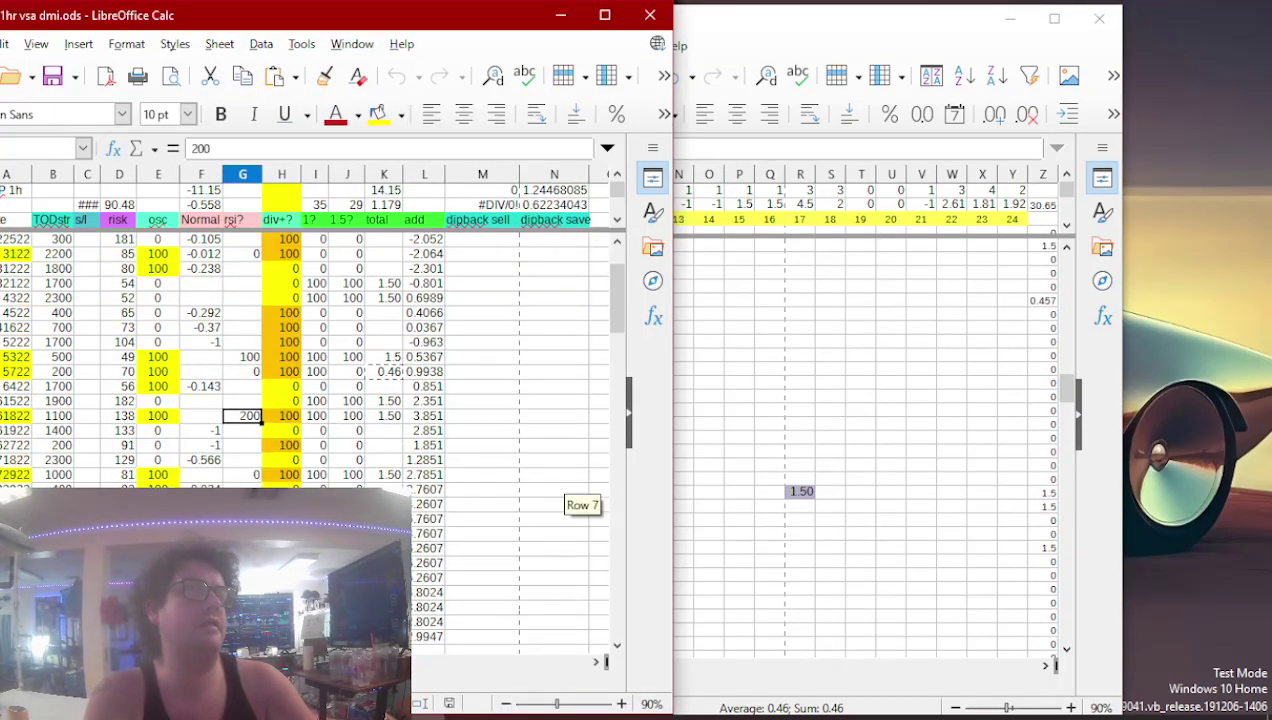
left_click(255, 476)
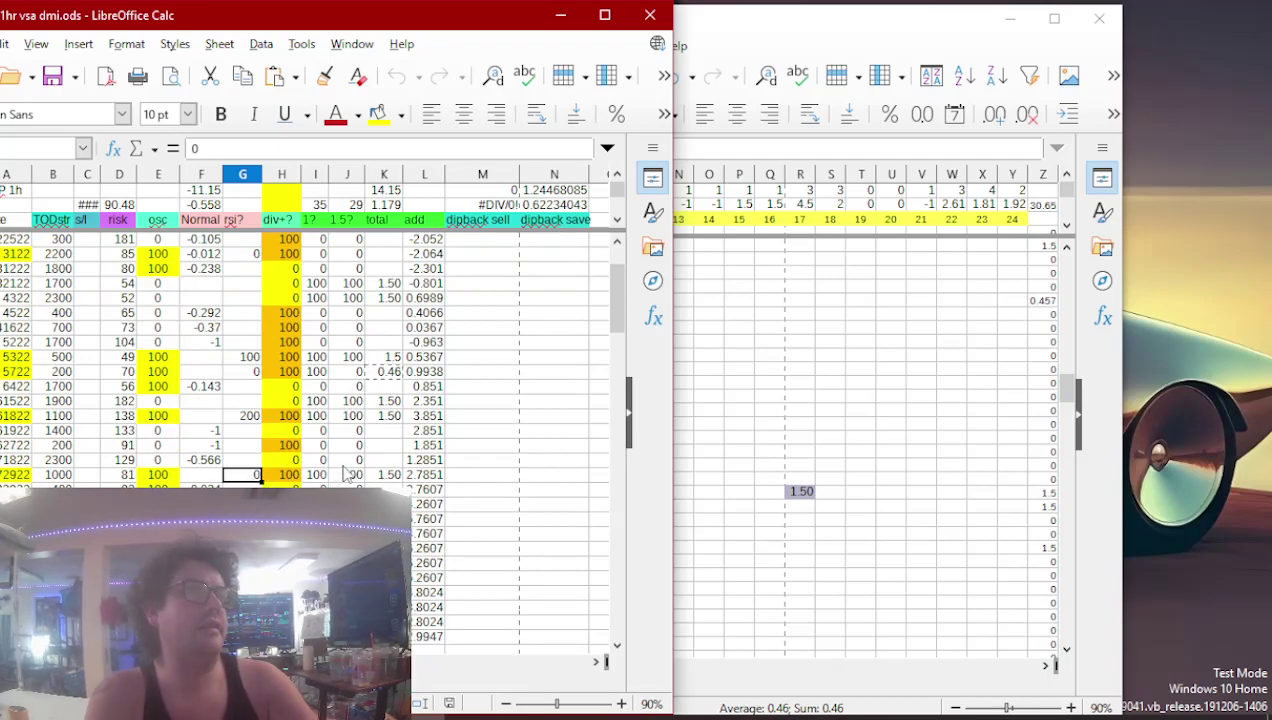
left_click(386, 474)
left_click(712, 368)
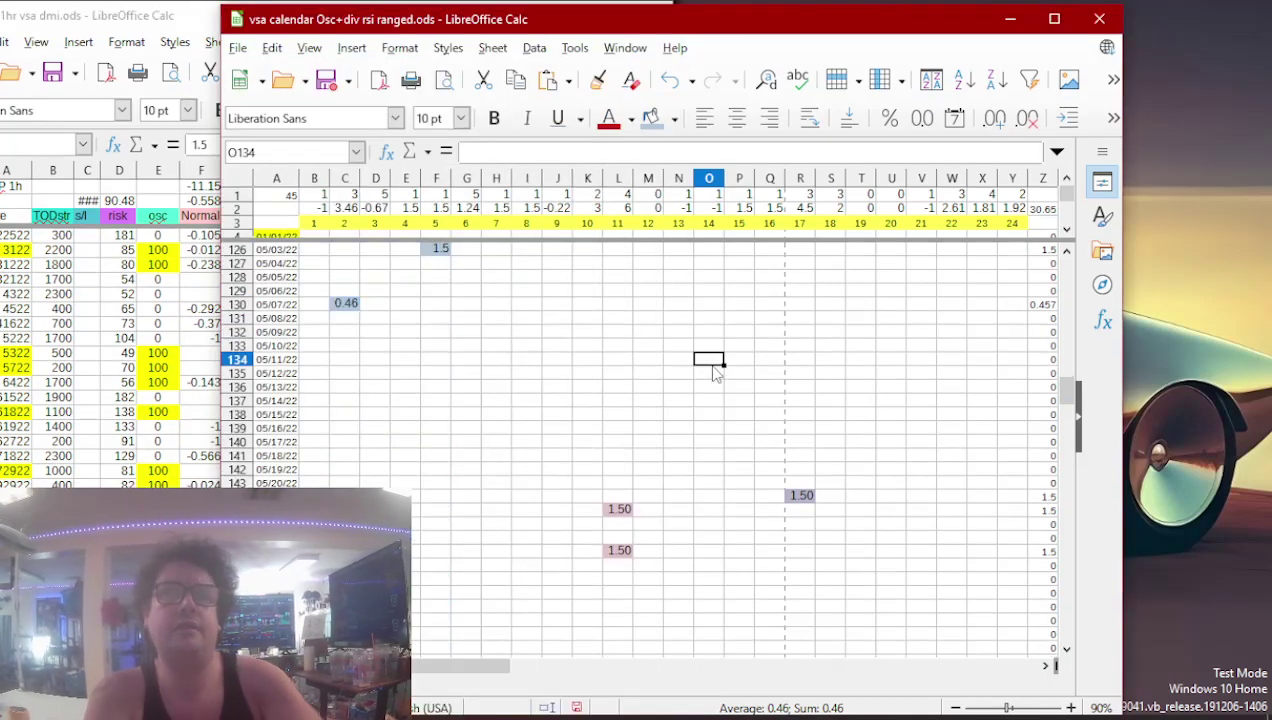
key("Page_Down")
key("Page_Down")
key("Down")
key("Down")
key("Down")
key("Down")
key("Down")
key("Down")
key("Down")
key("Down")
key("Down")
key("Down")
key("Down")
key("Down")
key("Down")
key("Down")
key("Down")
key("Down")
key("Down")
key("Down")
key("Down")
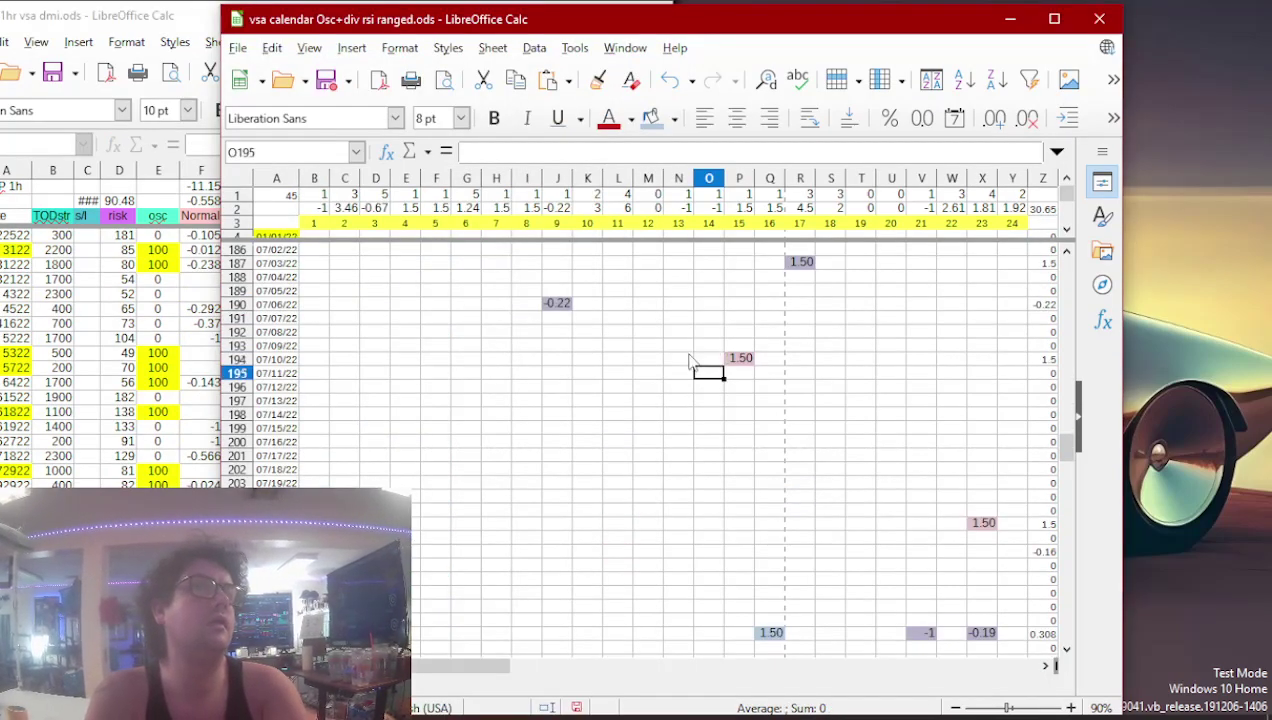
key("Left")
key("Left")
key("Left")
key("Left")
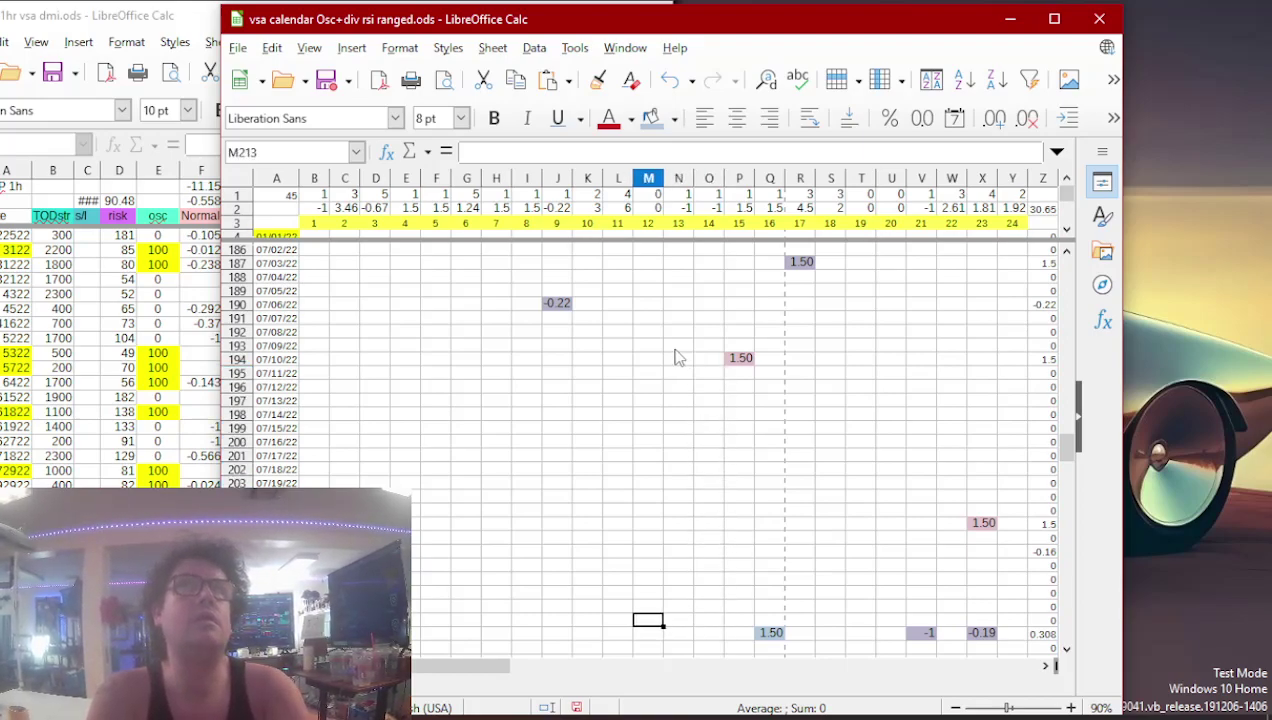
type("1.50")
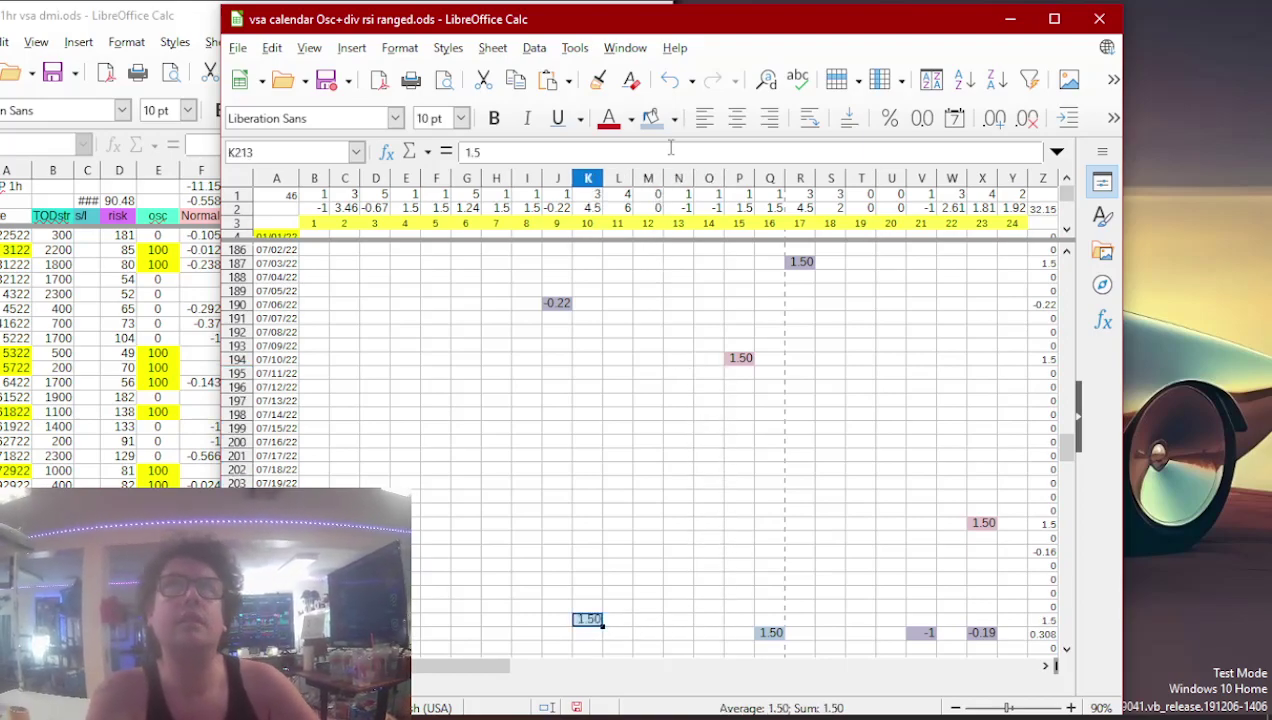
- Check the remaining trades in the current vsa dmi log sheet for further highlighted entries and their rsi values
key("alt+Tab")
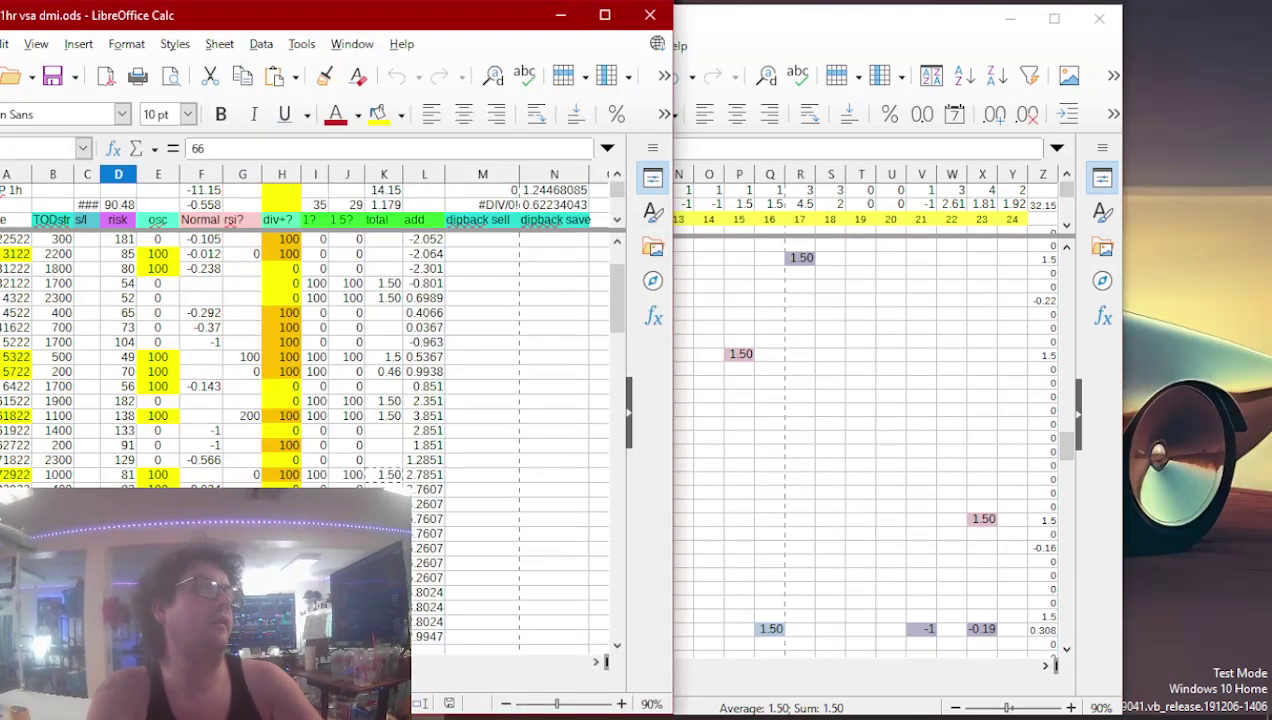
left_click(158, 562)
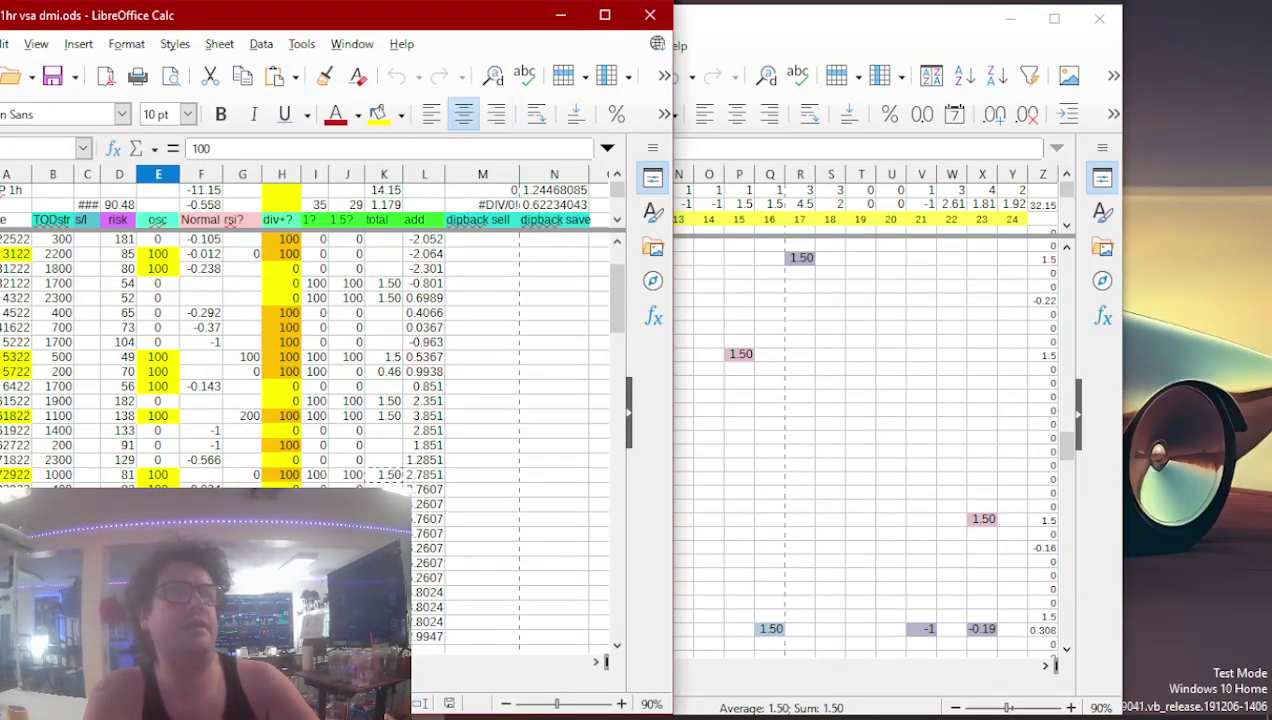
scroll(158, 562, "down", 2)
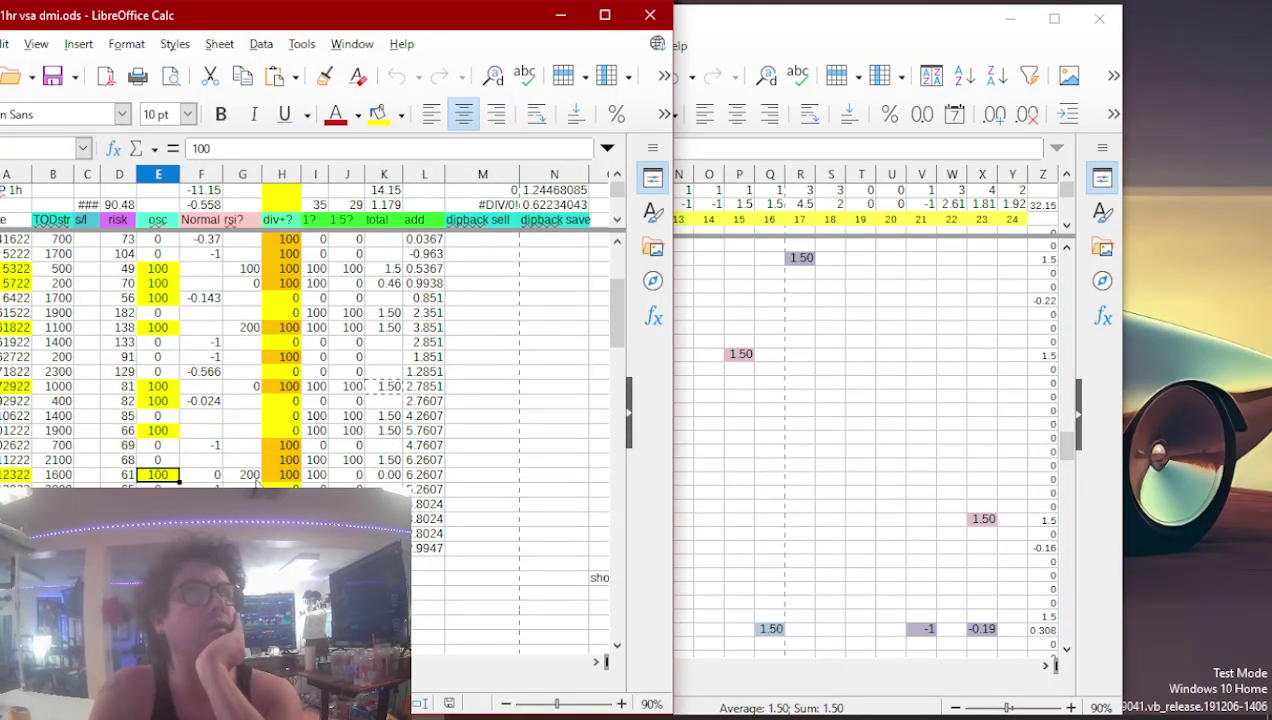
scroll(300, 360, "up", 4)
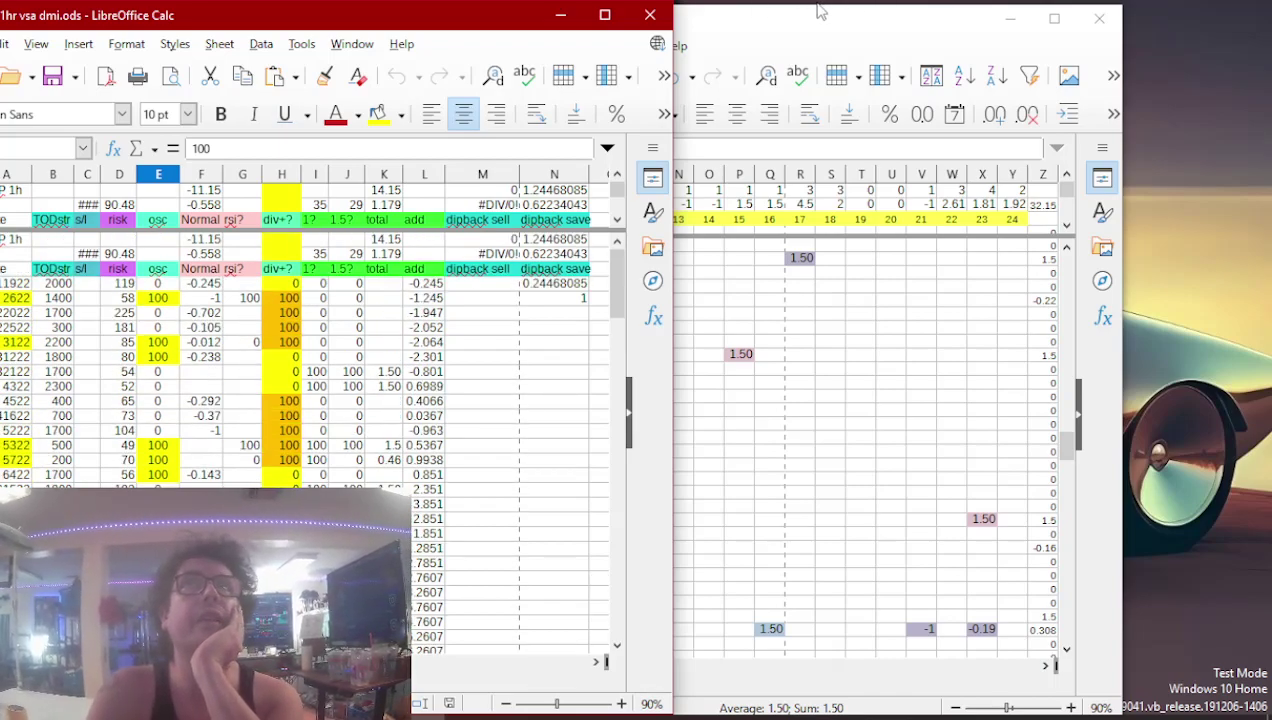
- Close the finished log, bring up the next vsa dmi log, and check the rsi values of its highlighted trades
left_click(654, 14)
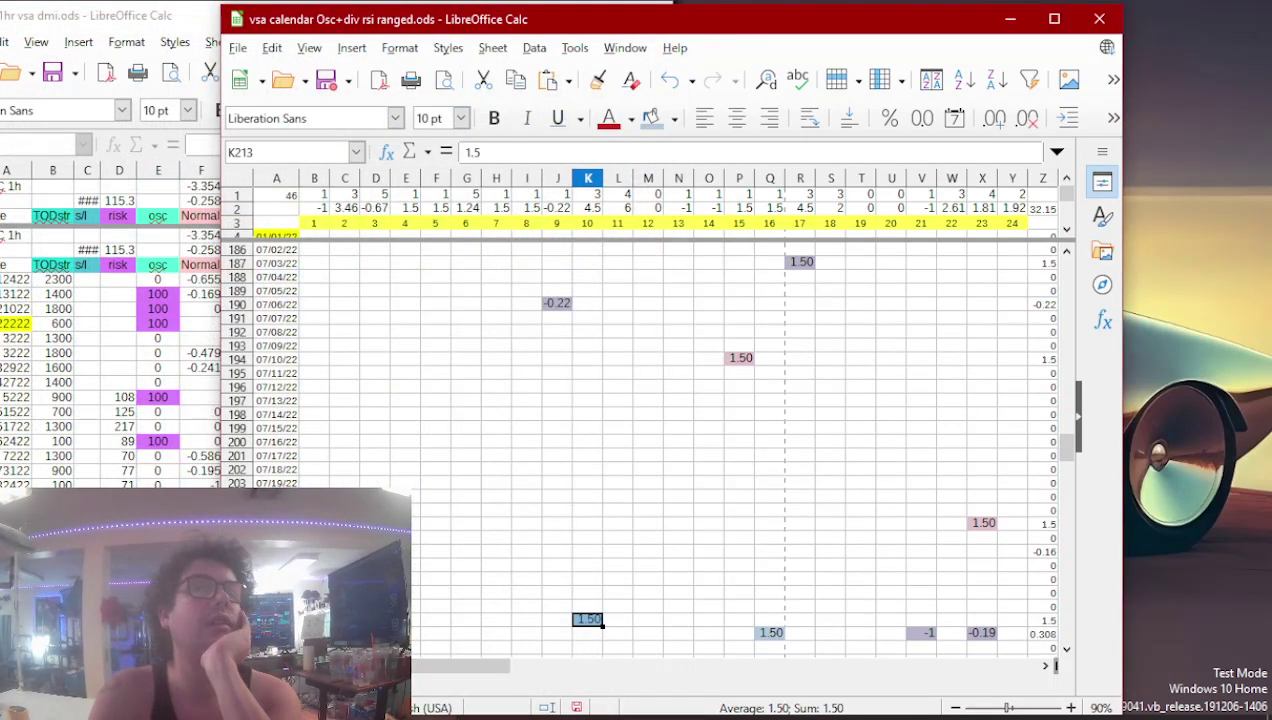
left_click(446, 683)
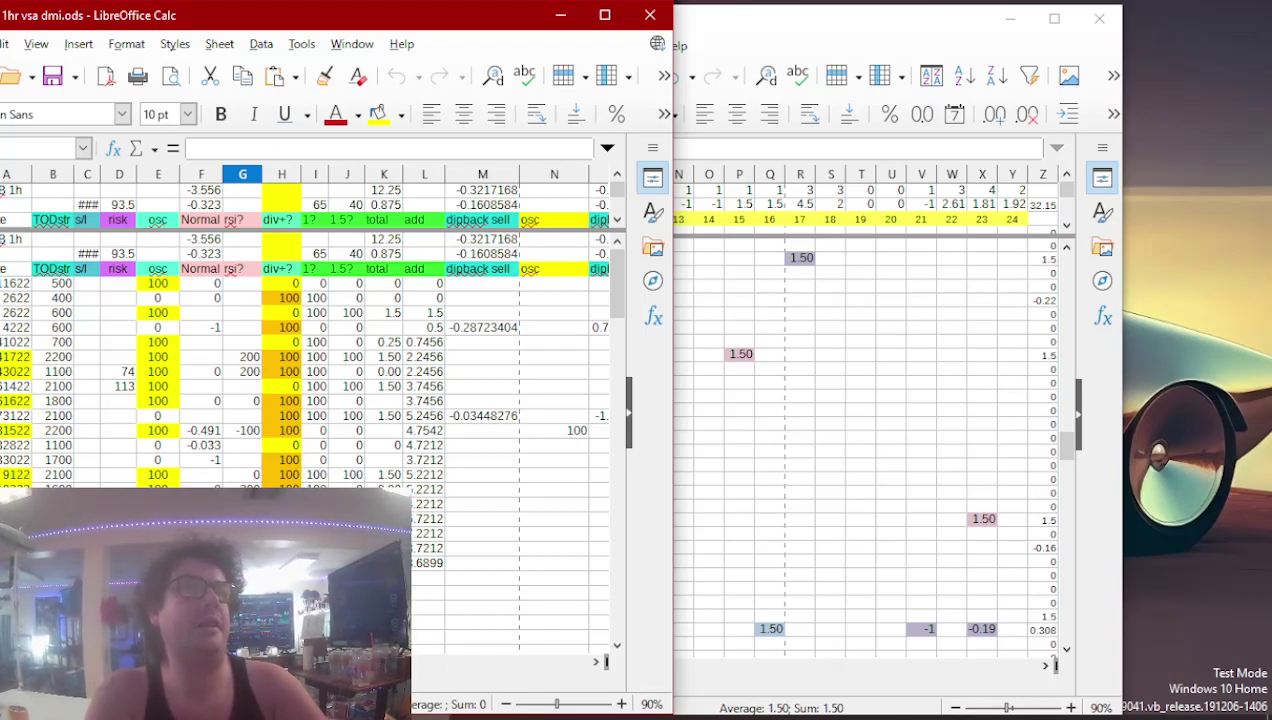
left_click(230, 357)
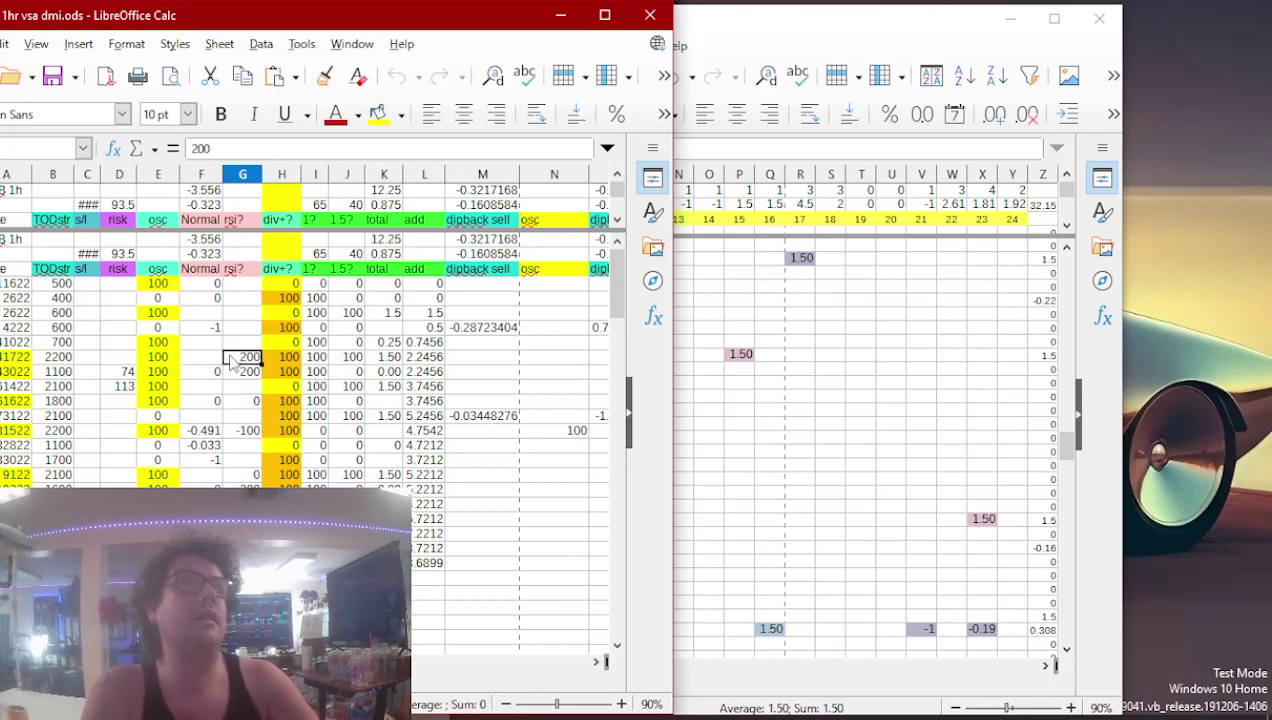
left_click(250, 372)
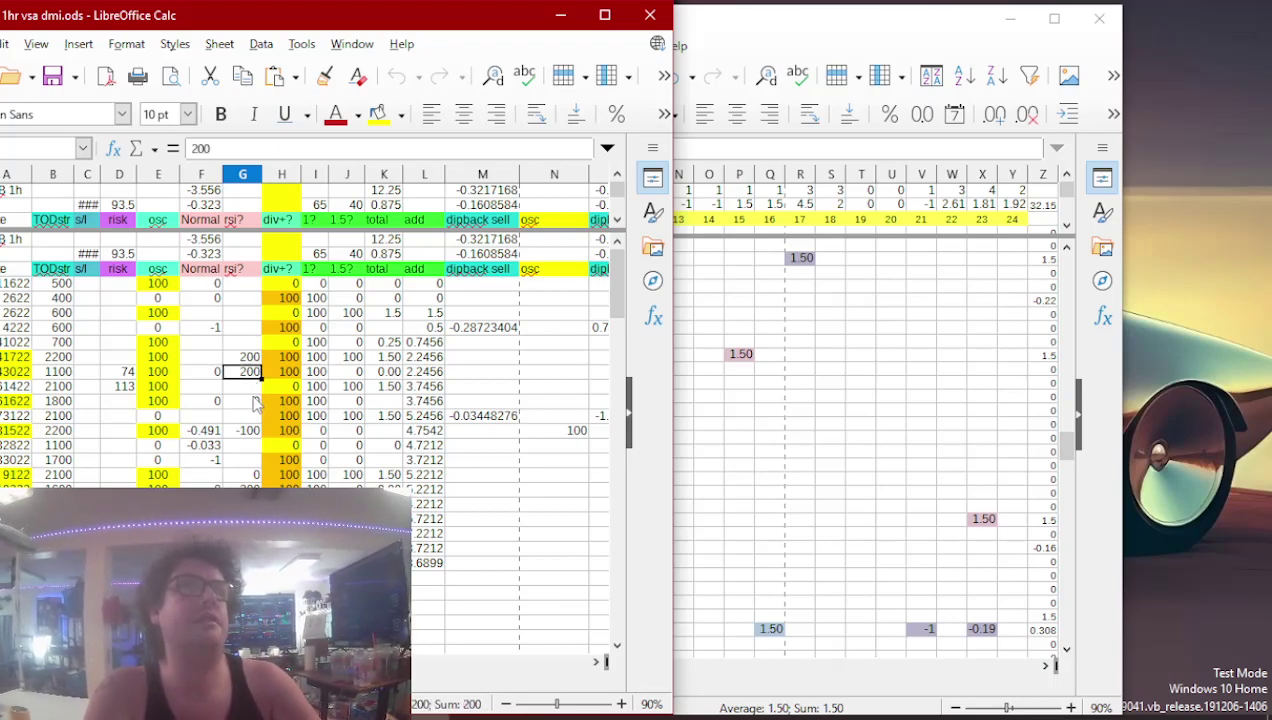
left_click(252, 400)
type("0")
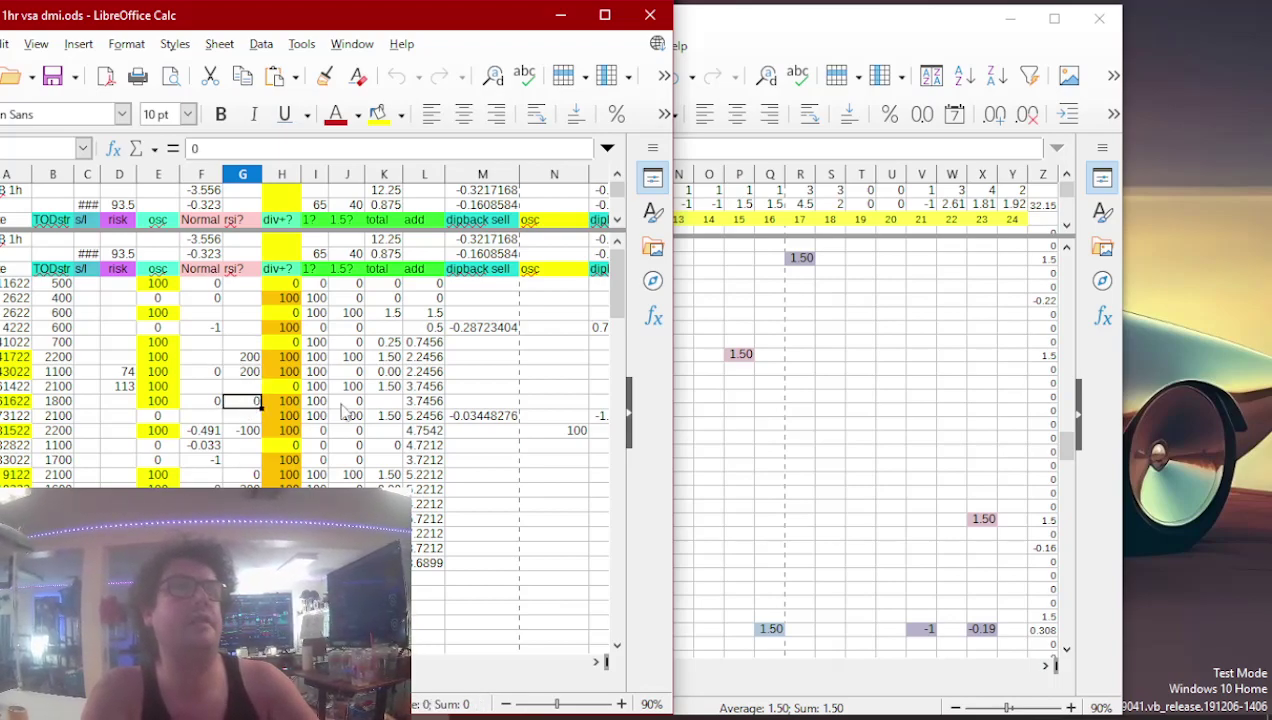
left_click(258, 430)
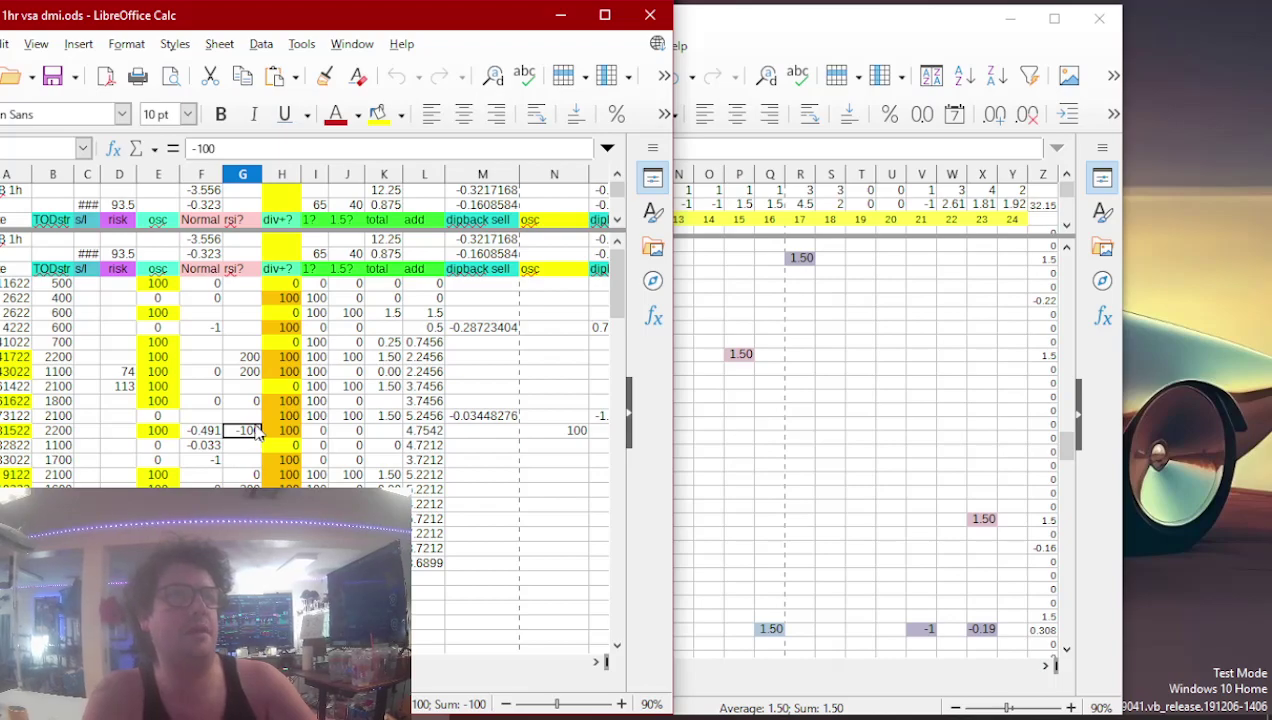
left_click(255, 475)
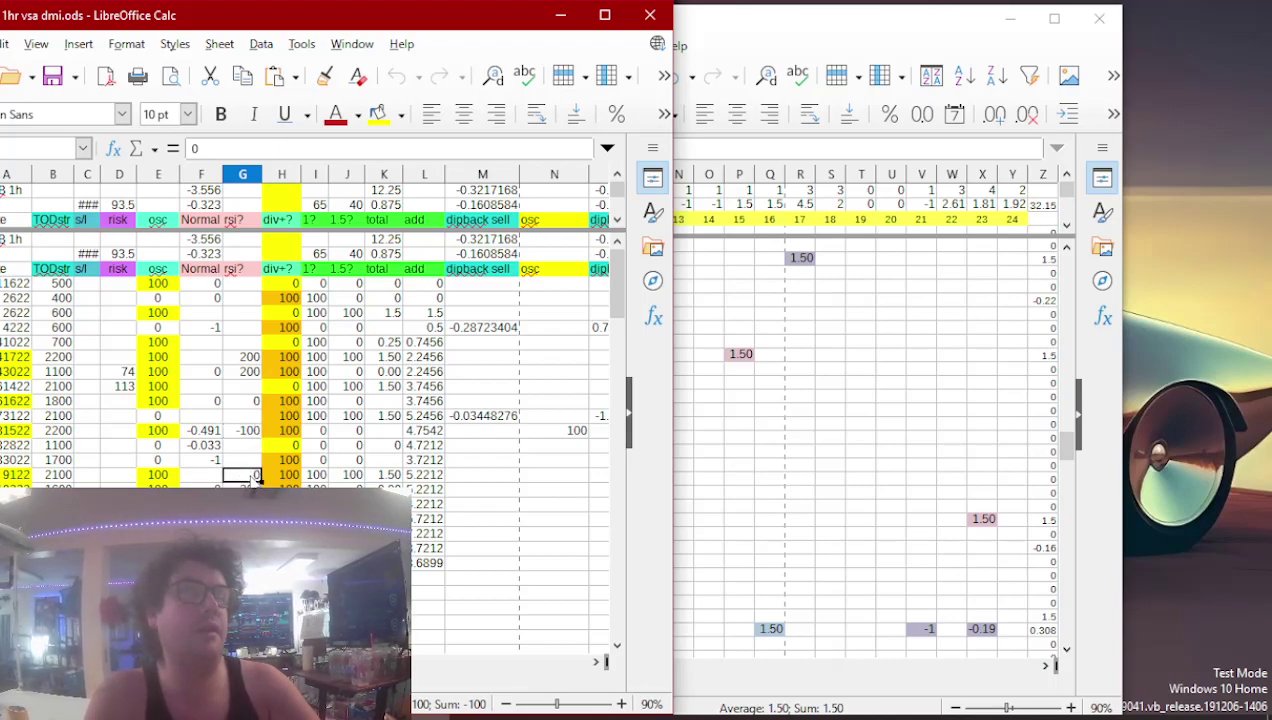
- Copy the 9/1/22 2100 trade's 1.50 result into the calendar row 09/01/22 under hour 21 and fill it with Light Blue 3
left_click(392, 476)
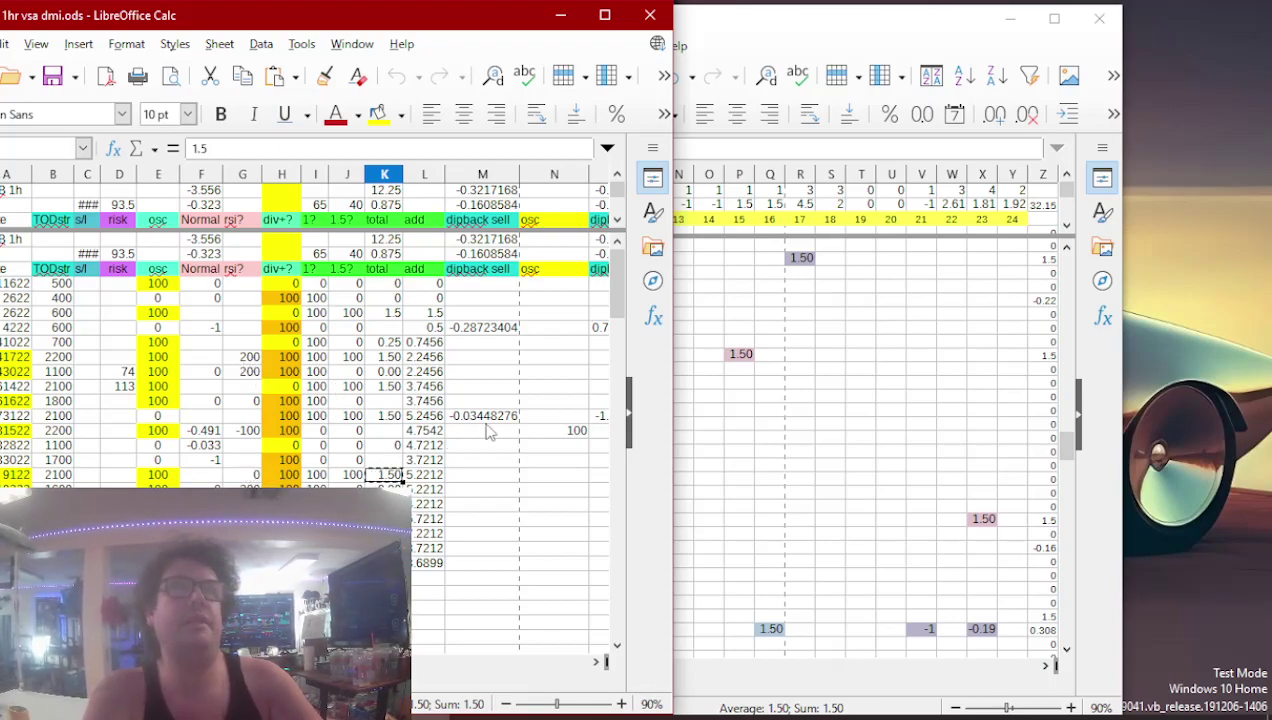
left_click(706, 400)
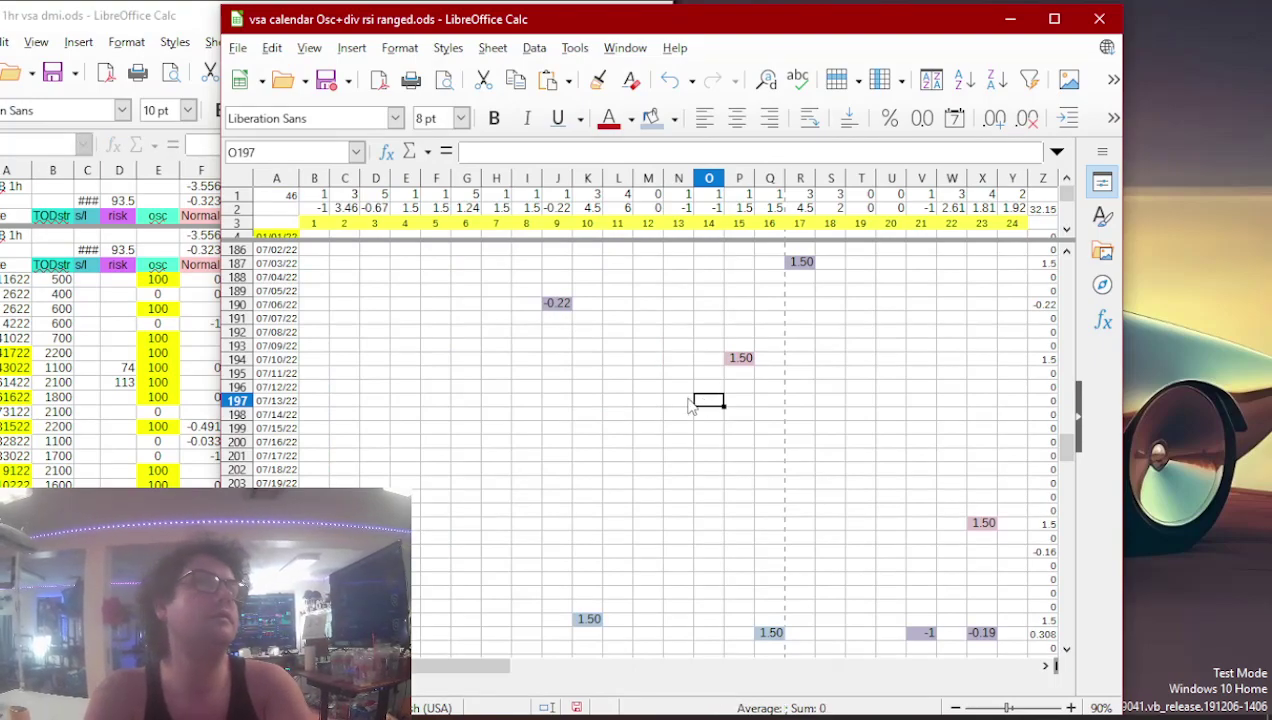
key("Page_Down")
key("Page_Down")
key("Up")
key("Up")
key("Up")
key("Up")
key("Up")
key("Up")
key("Up")
key("Up")
key("Up")
key("Up")
key("Up")
key("Down")
key("Right")
key("Right")
key("Right")
key("Right")
key("Right")
key("Right")
key("Right")
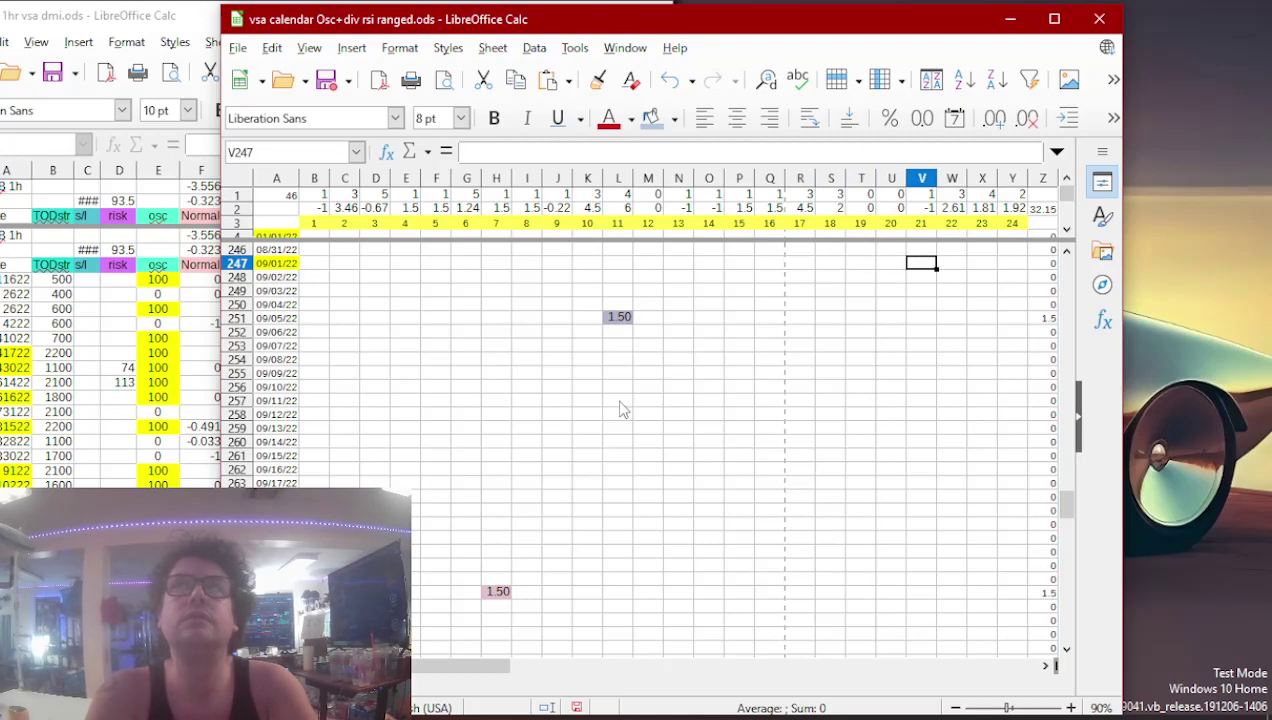
type("1.50")
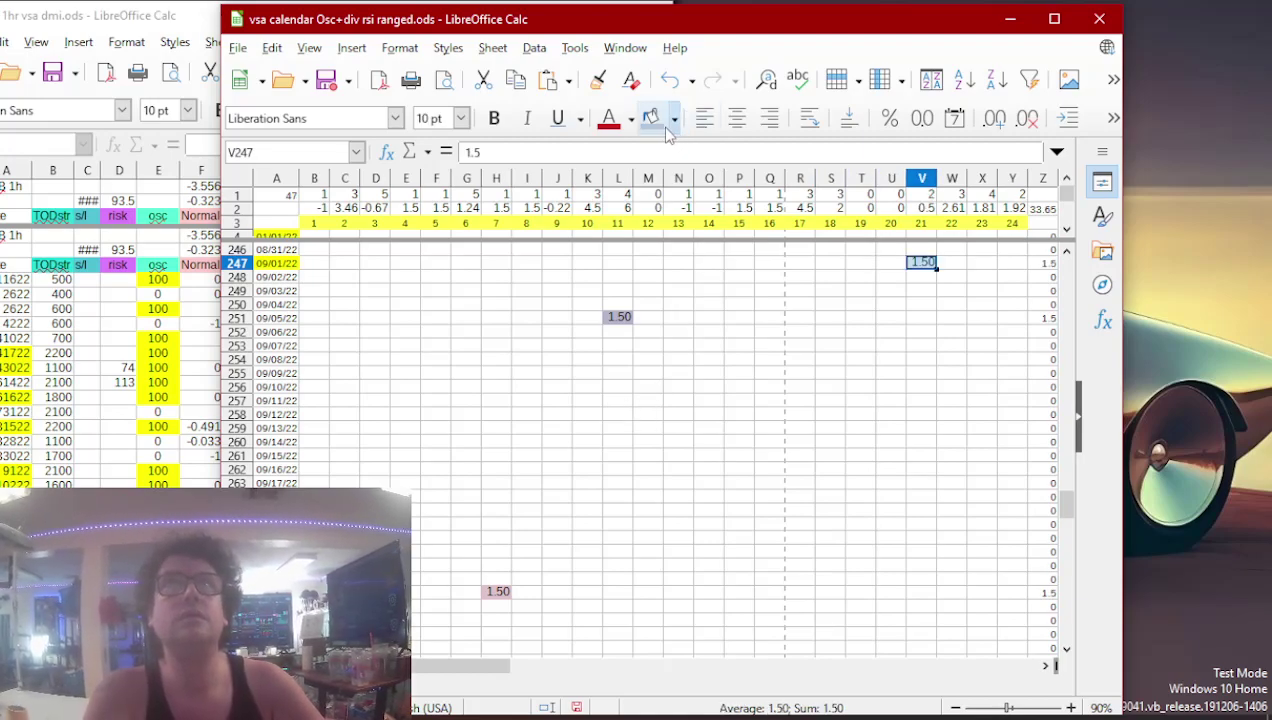
- Close the current trade log and switch to the NA 1hr vsa dmi log
left_click(116, 445)
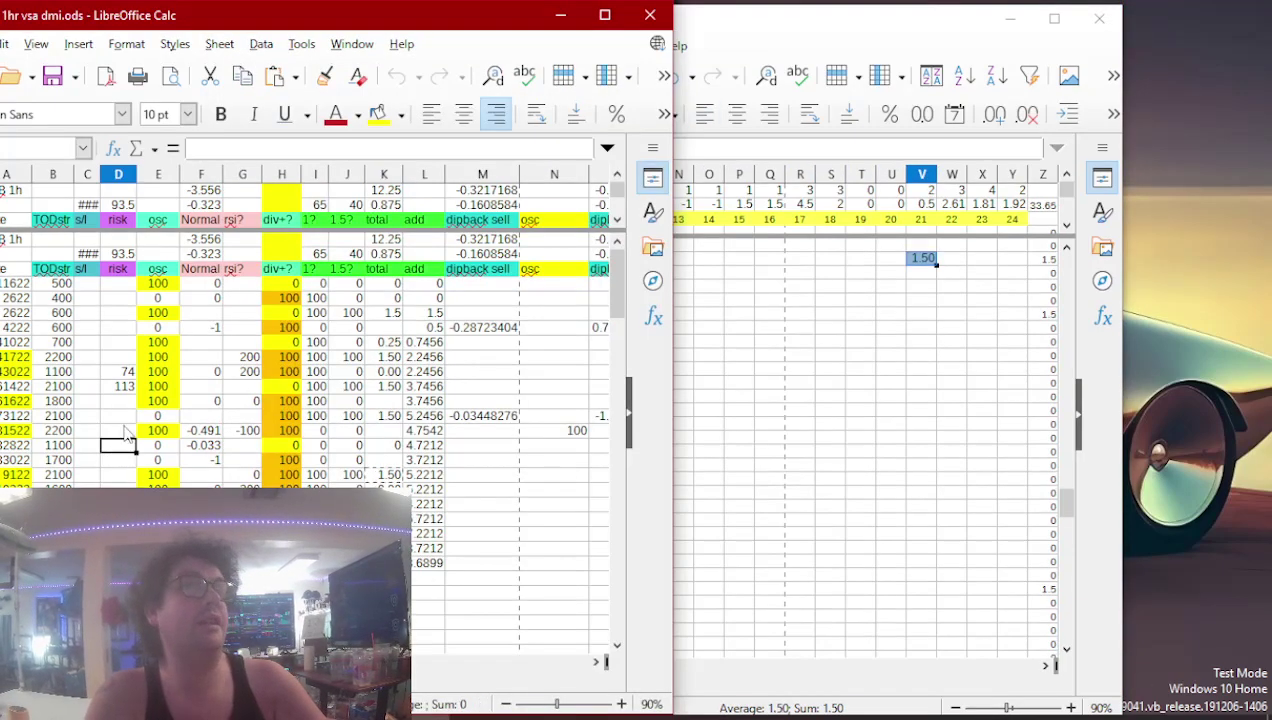
left_click_drag(240, 470, 241, 460)
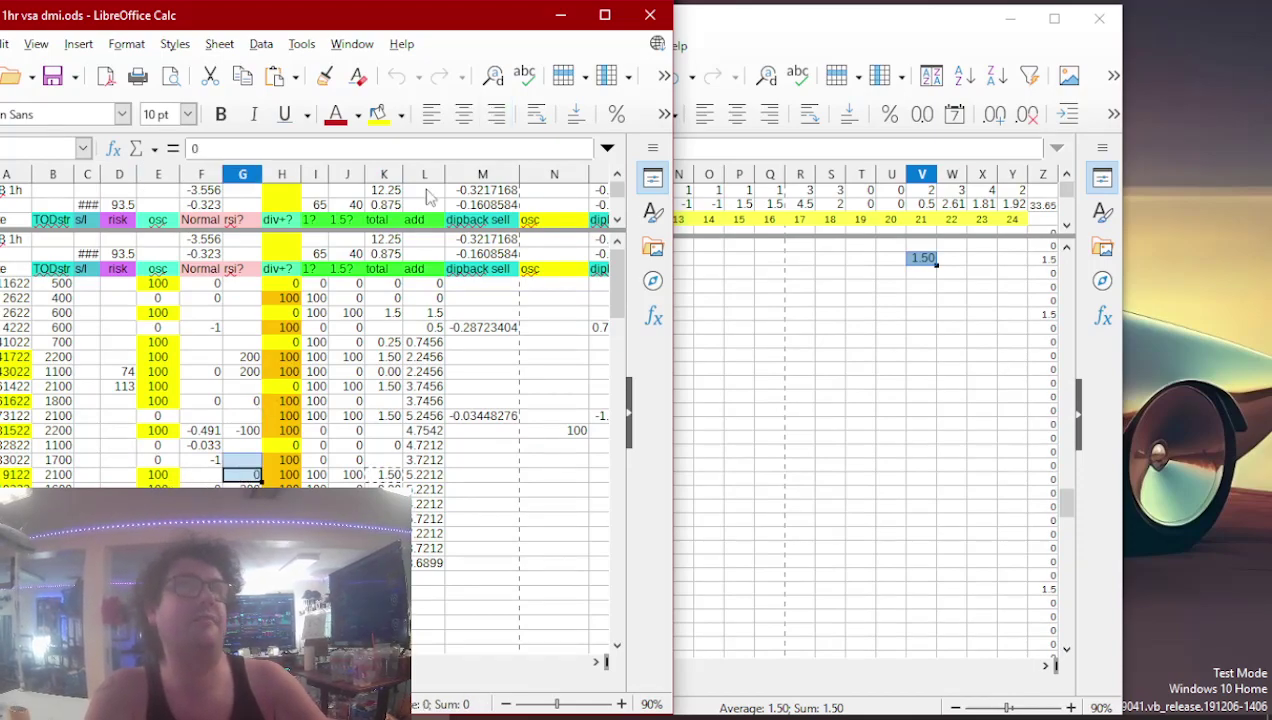
left_click(649, 15)
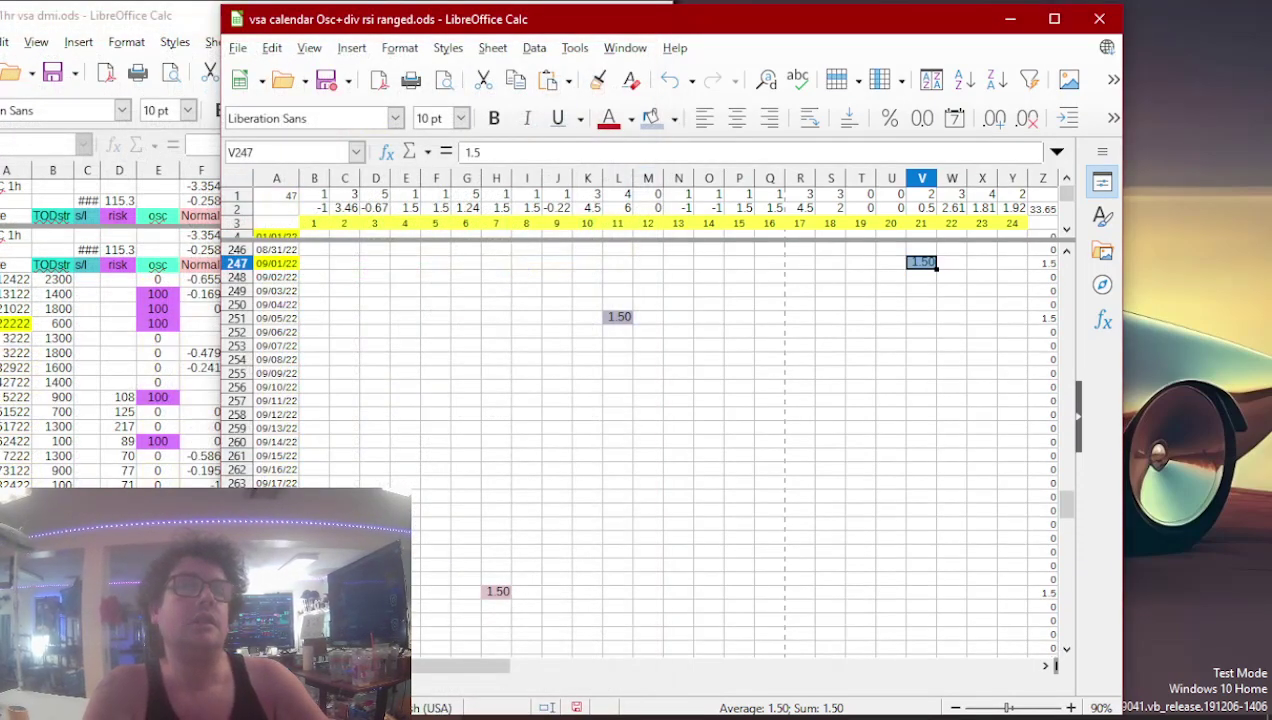
key("alt+Tab")
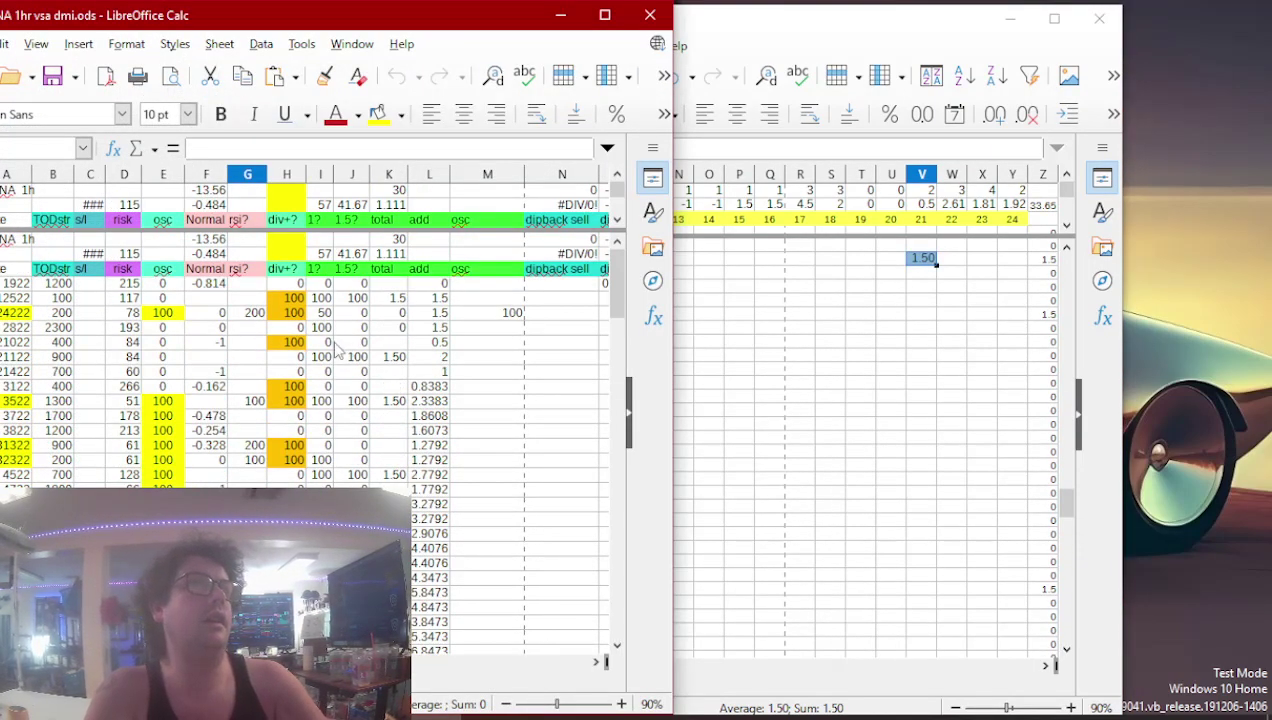
- Copy the 3/5/22 1300 trade's 1.50 result into the calendar row 03/05/22 under hour 13 and fill it with Light Blue 3
left_click(240, 314)
left_click(258, 401)
left_click(390, 401)
key("ctrl+c")
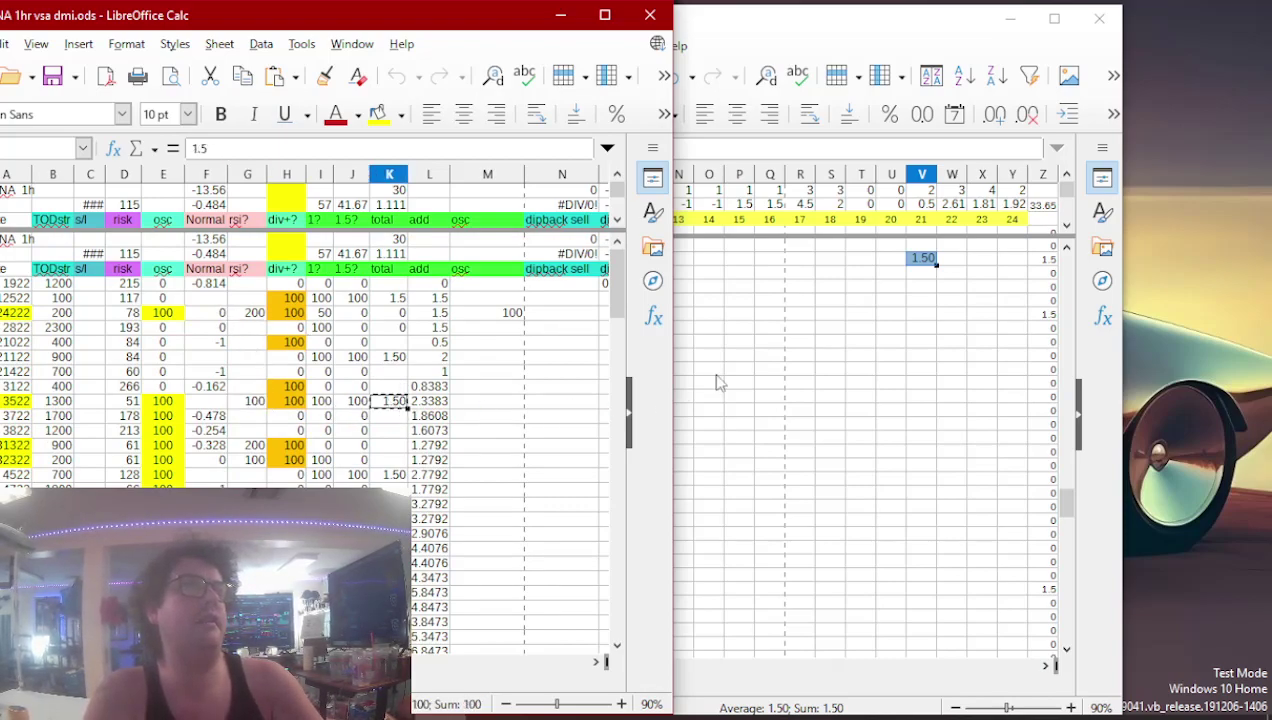
left_click(767, 363)
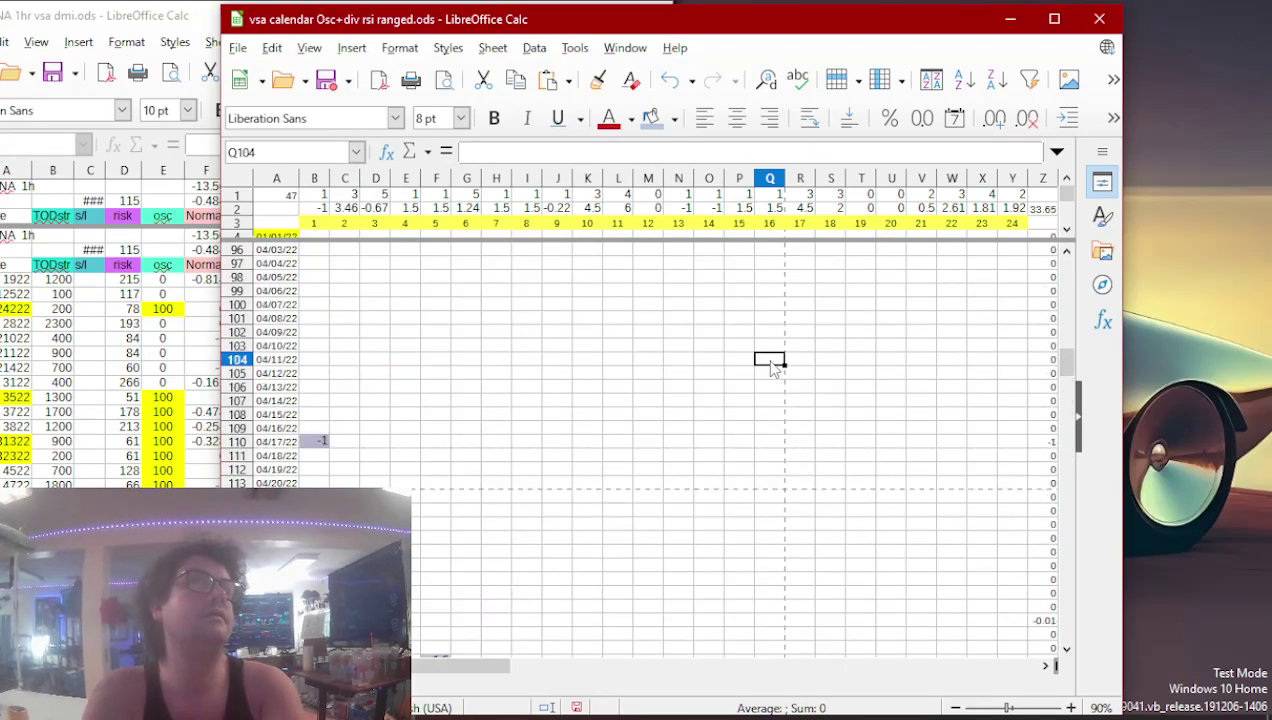
key("Page_Up")
key("Up")
key("Up")
key("Up")
key("Up")
key("Up")
key("Up")
key("Up")
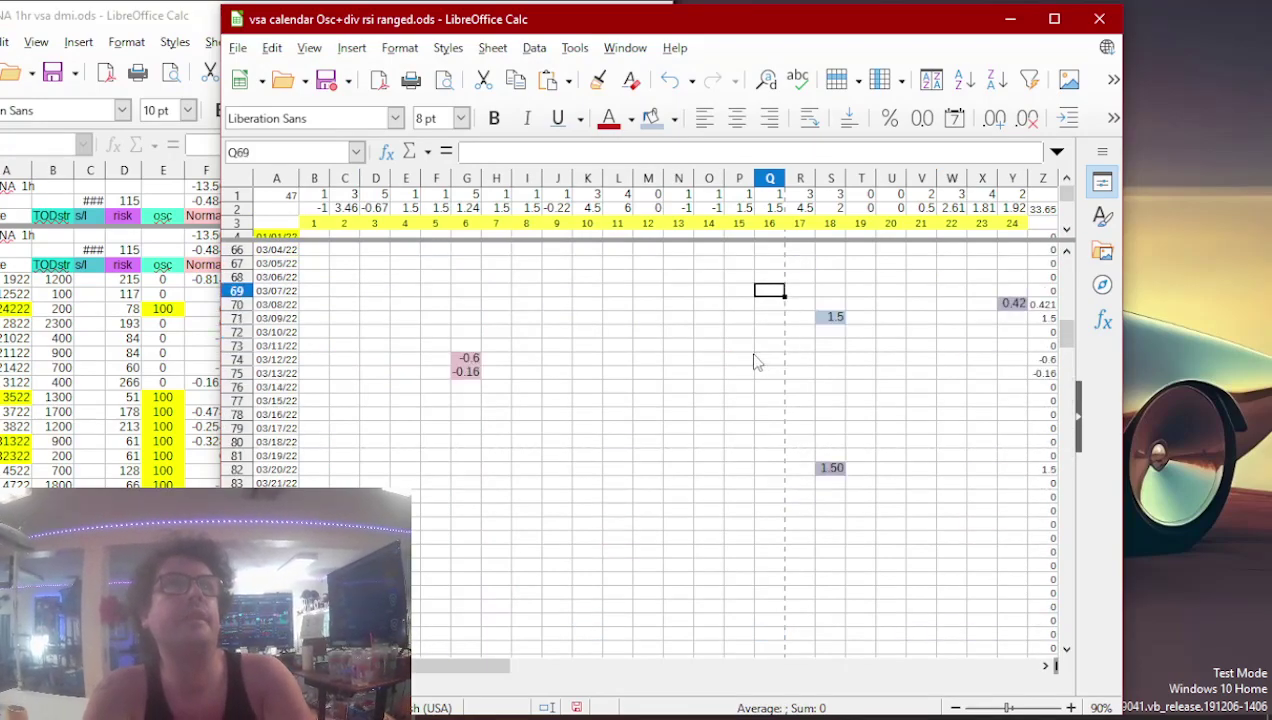
key("Left")
key("Left")
key("Left")
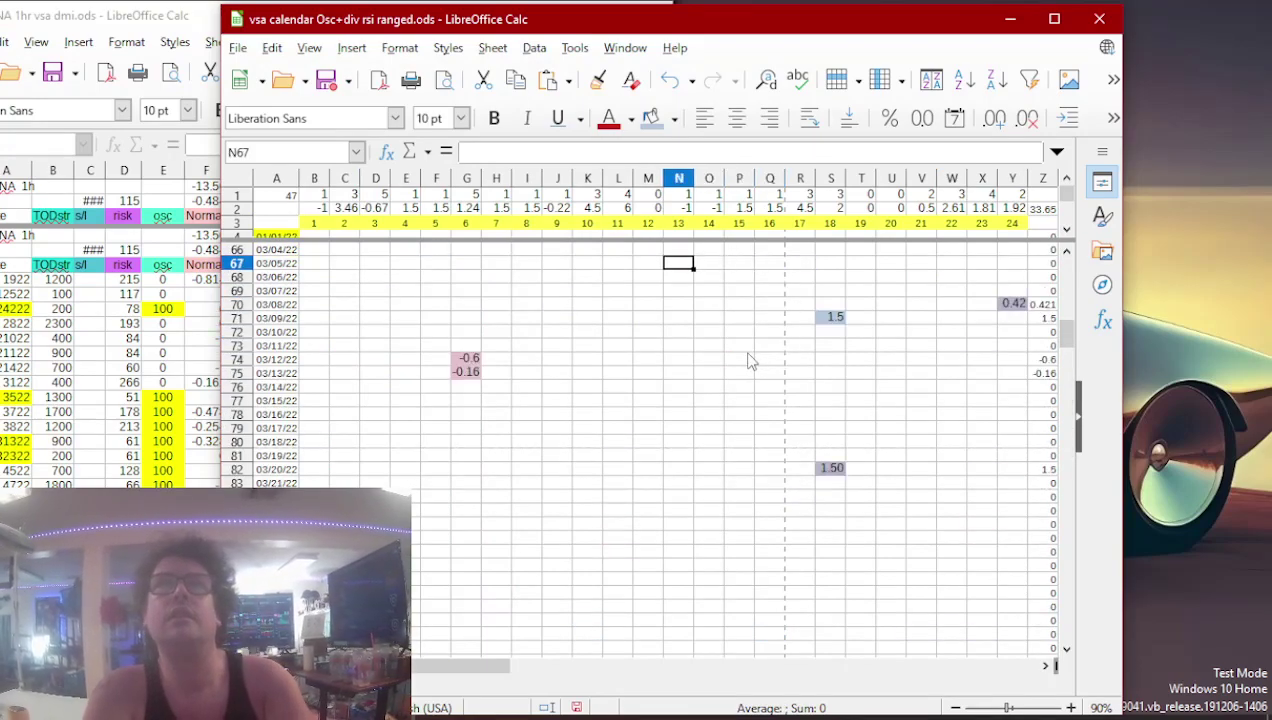
key("ctrl+v")
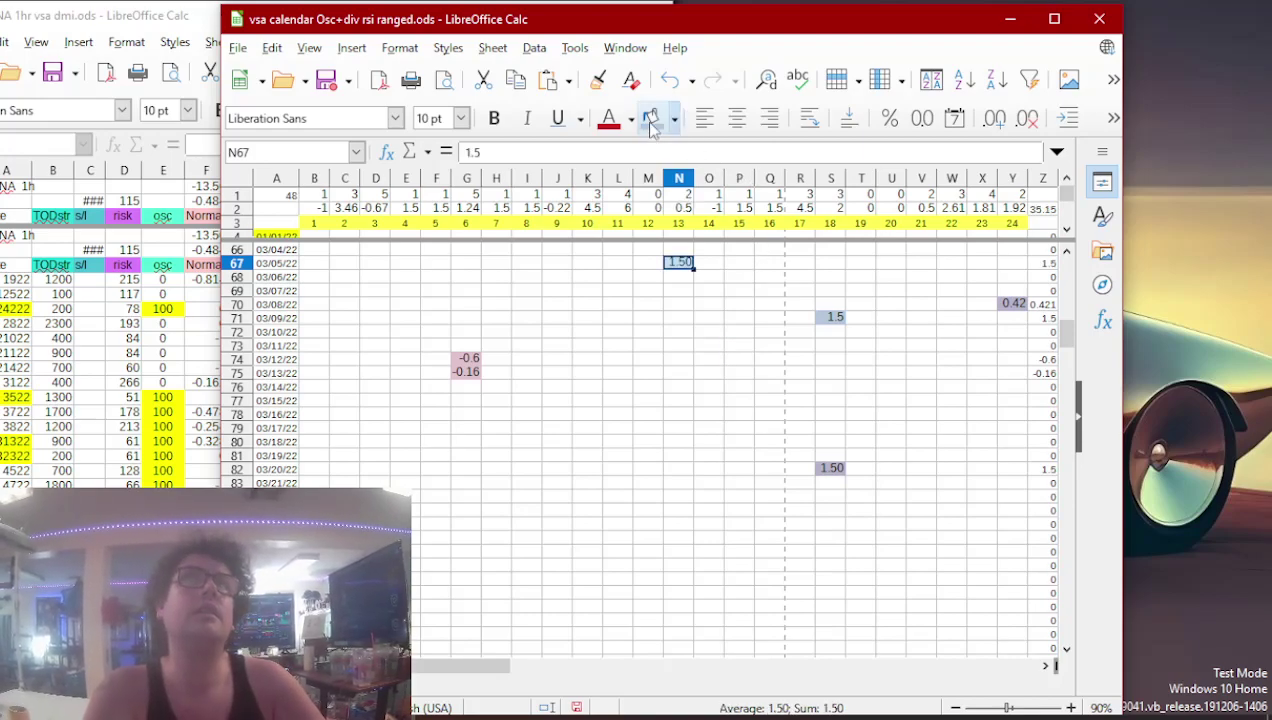
- Copy the 5/10/22 1000 trade's =-136/366 result into the calendar row 05/10/22 under hour 10 and fill it with Light Blue 3
left_click(161, 365)
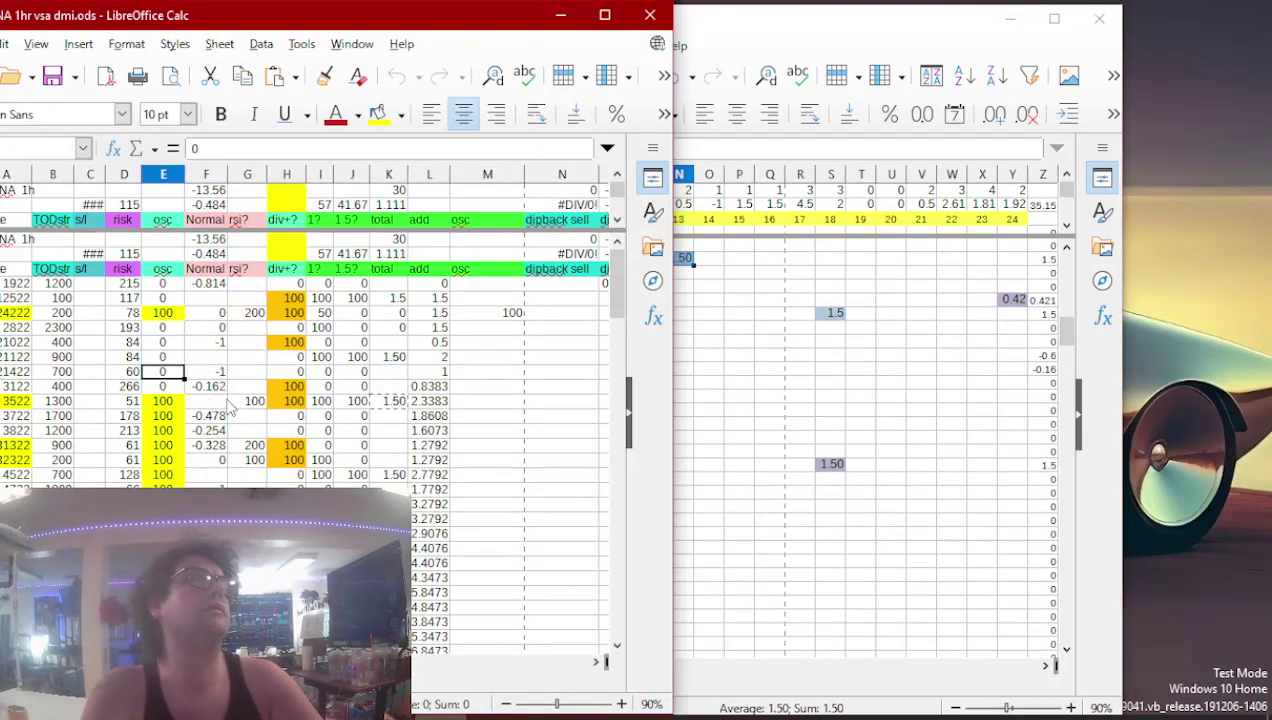
left_click(236, 405)
left_click(250, 446)
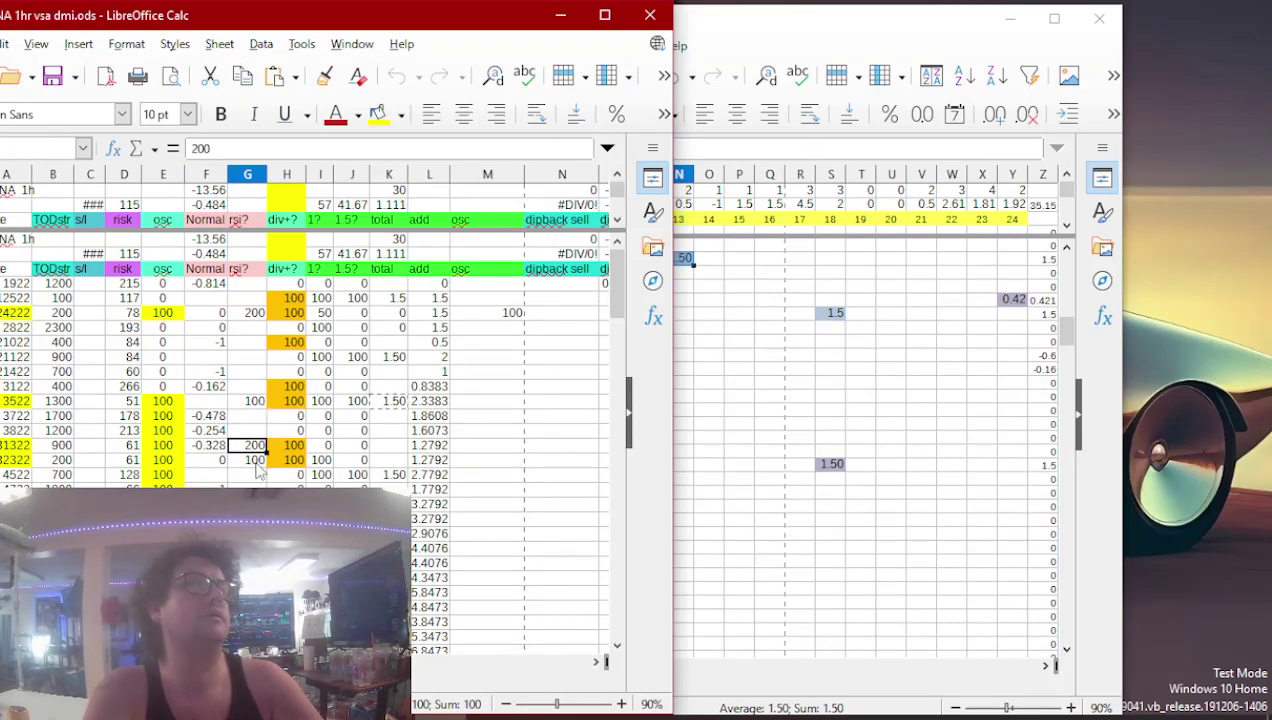
left_click(256, 461)
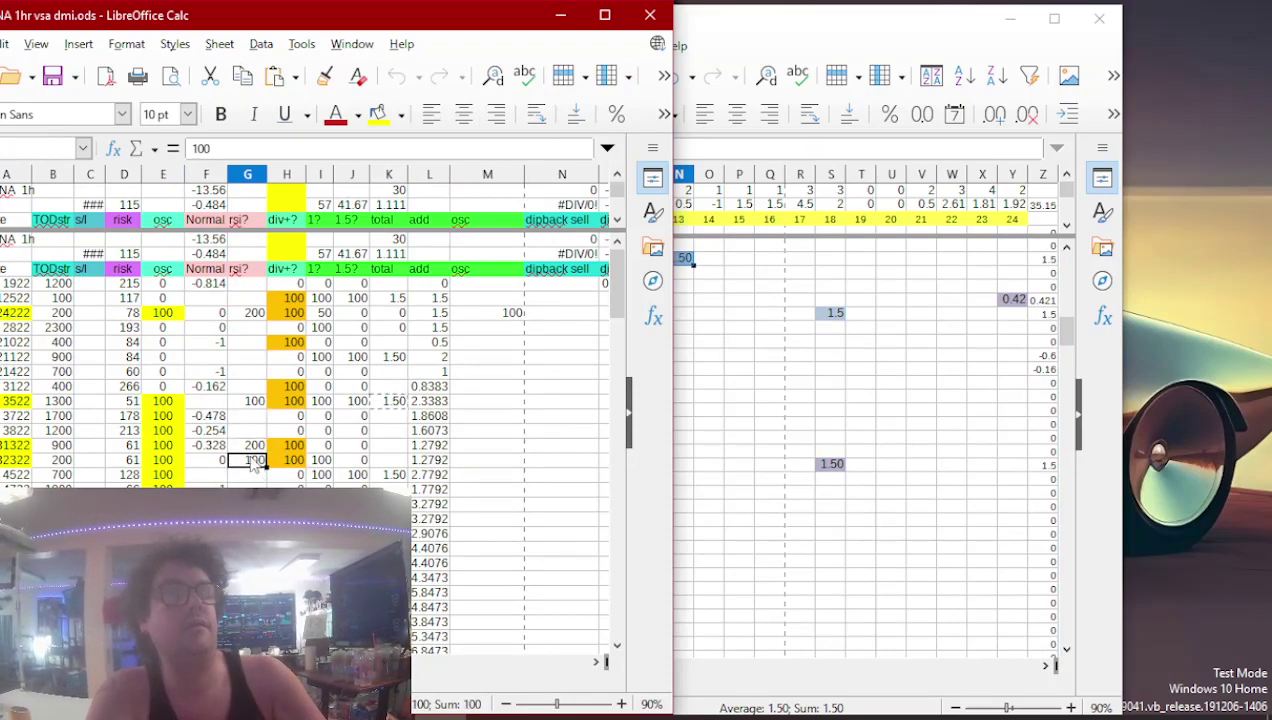
type("0")
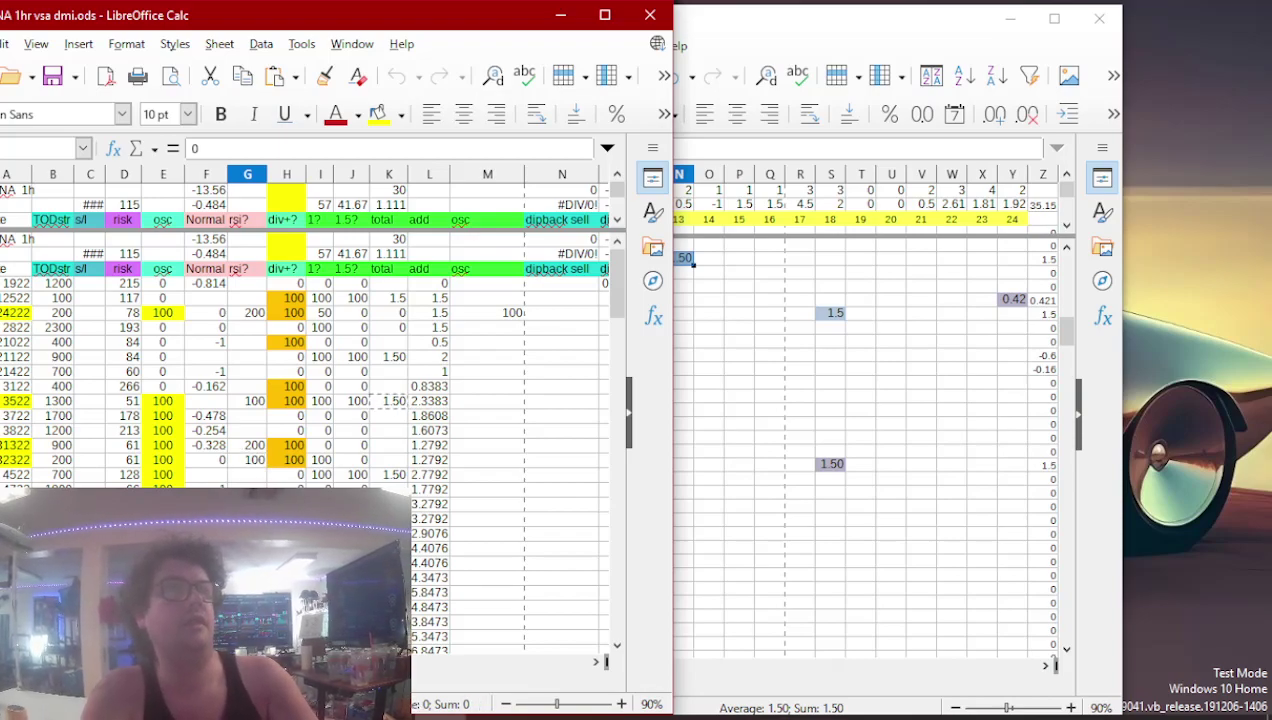
key("Left")
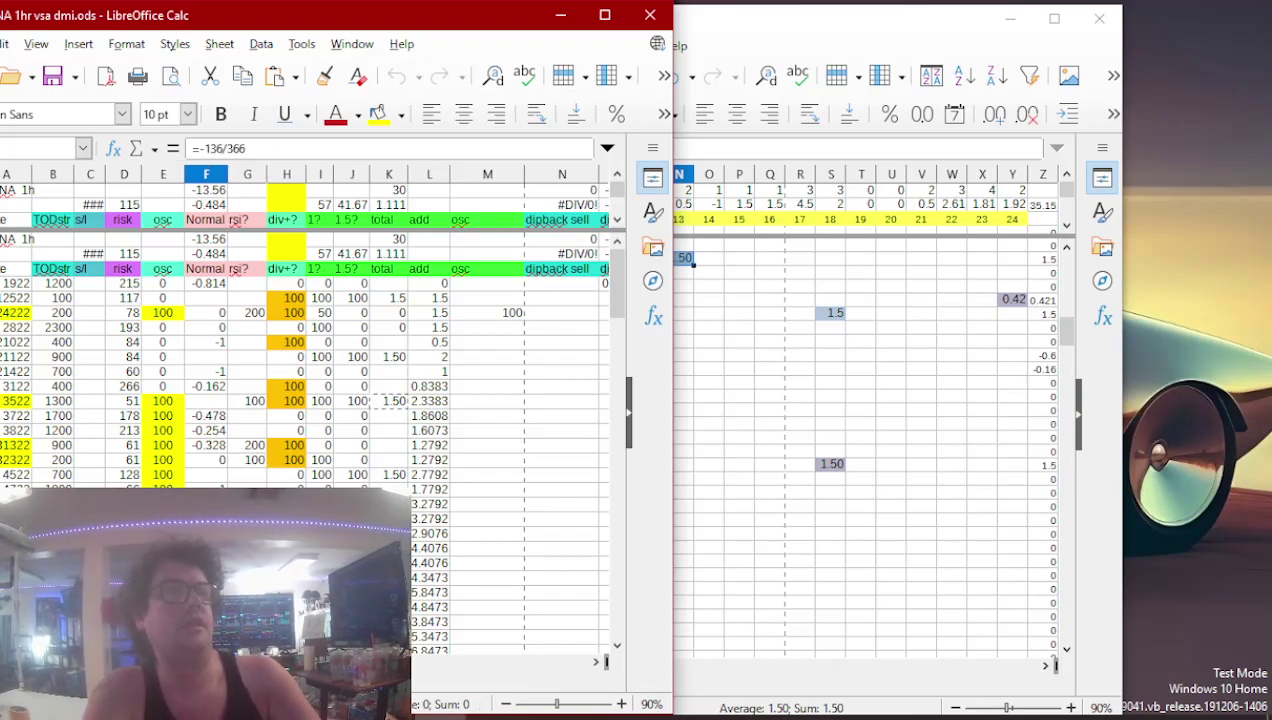
left_click(682, 388)
key("Page_Down")
key("Page_Down")
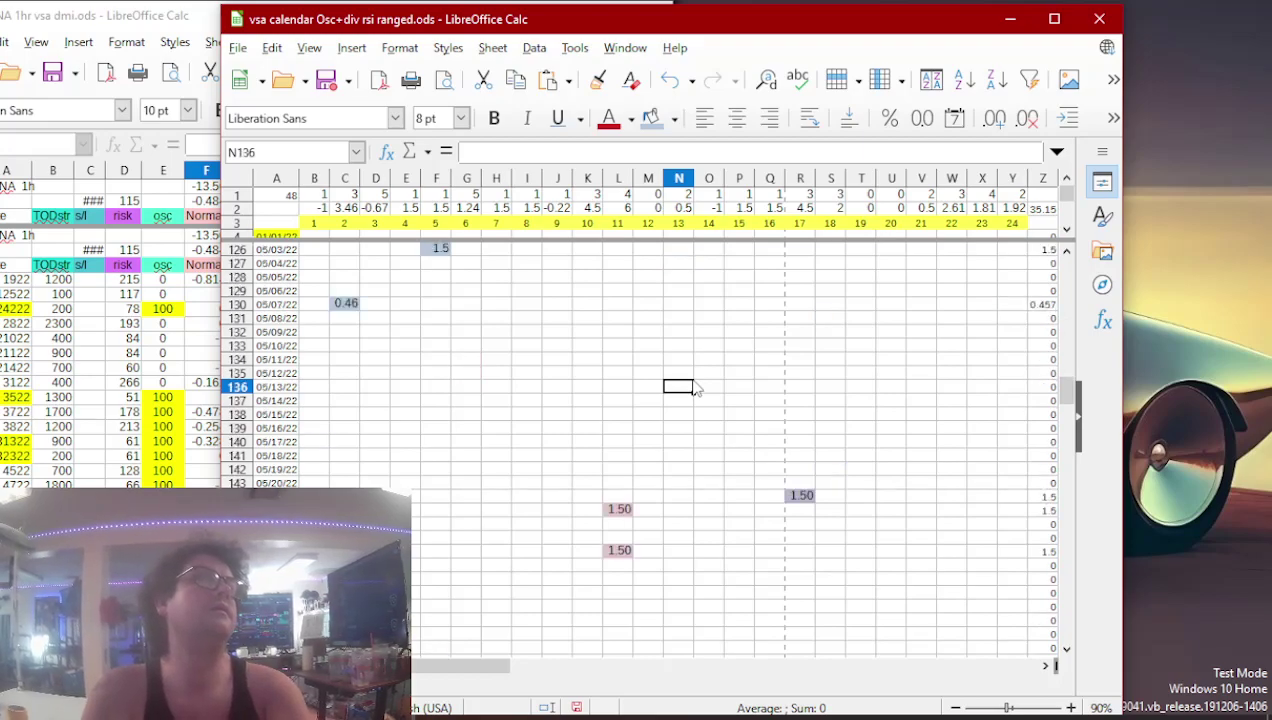
key("Up")
key("Up")
key("Up")
key("Left")
key("Left")
key("Left")
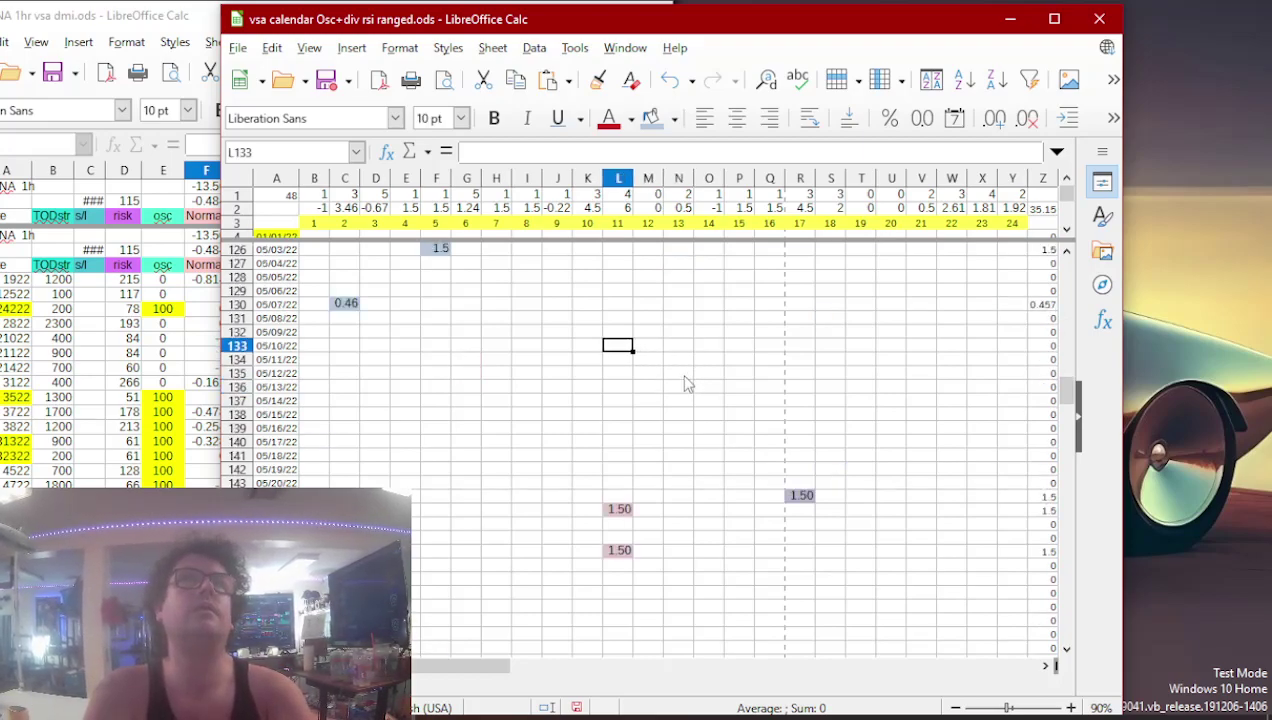
key("ctrl+v")
left_click(650, 118)
- Copy the 5/17/22 800 trade's 1.50 result into the calendar row 05/17/22 under hour 8 and fill it with Light Blue 3
left_click(145, 470)
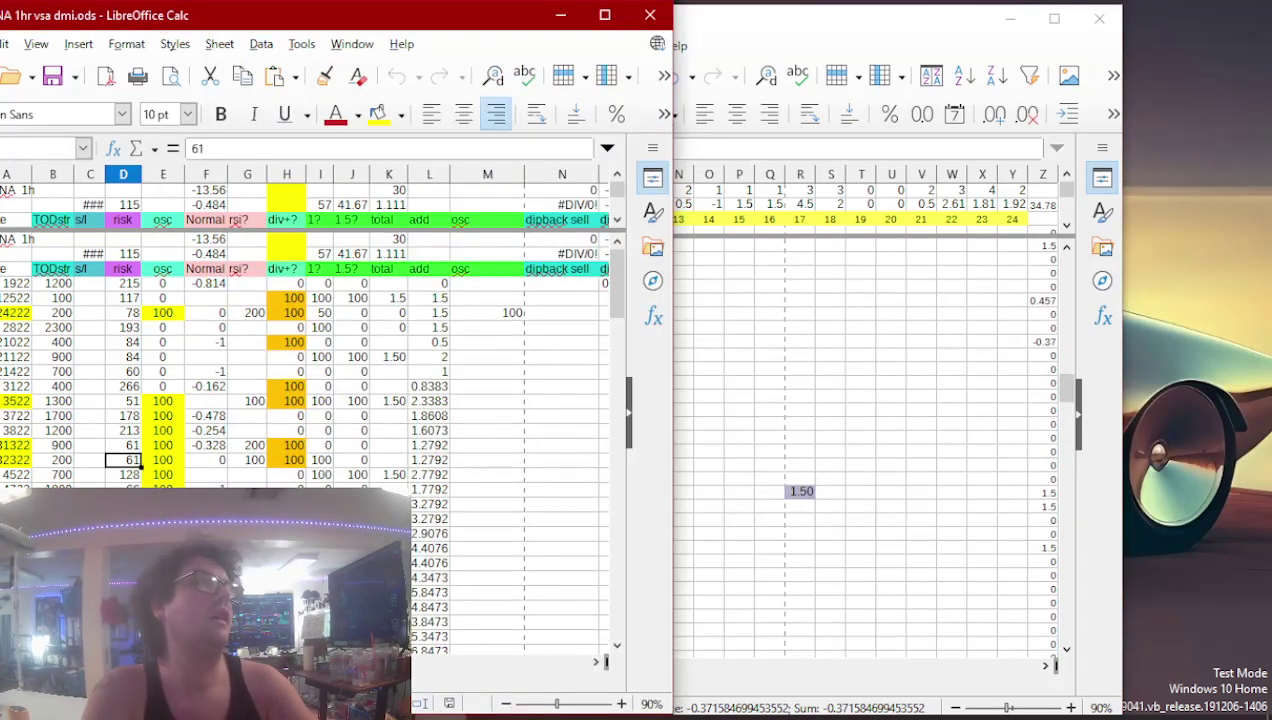
left_click(388, 548)
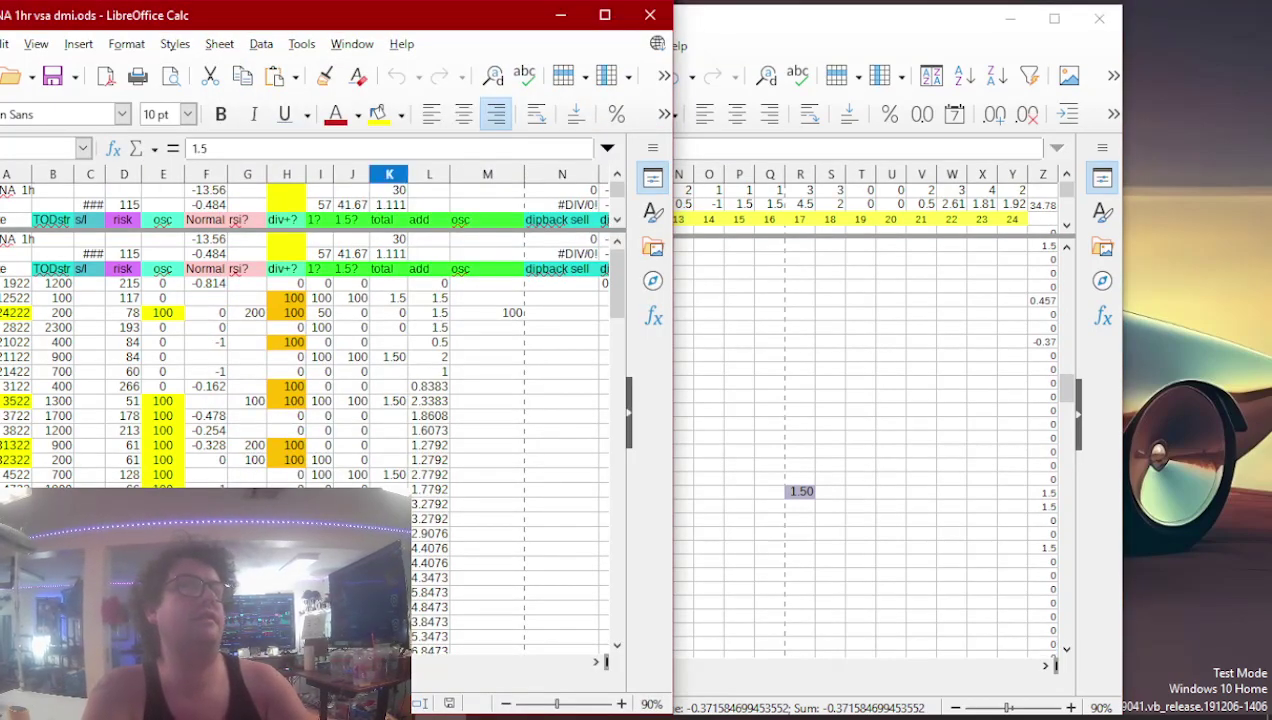
left_click(712, 375)
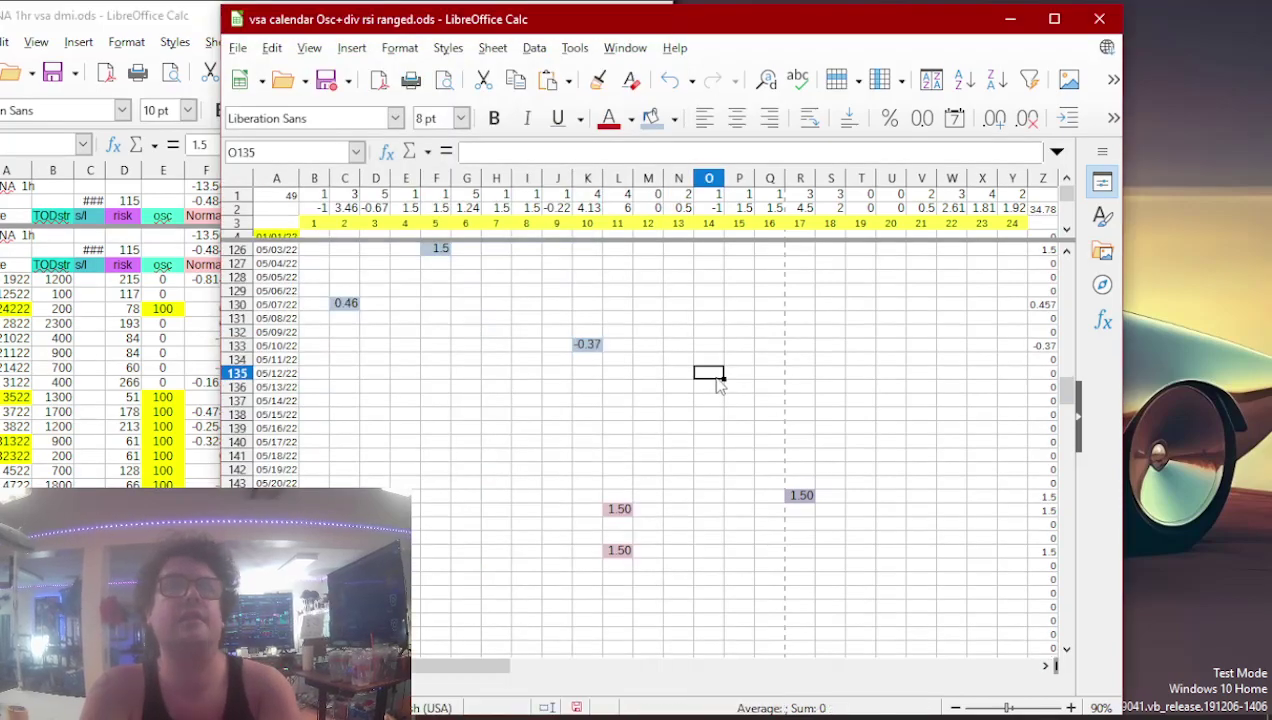
key("Down")
key("Down")
key("Down")
key("Down")
key("Down")
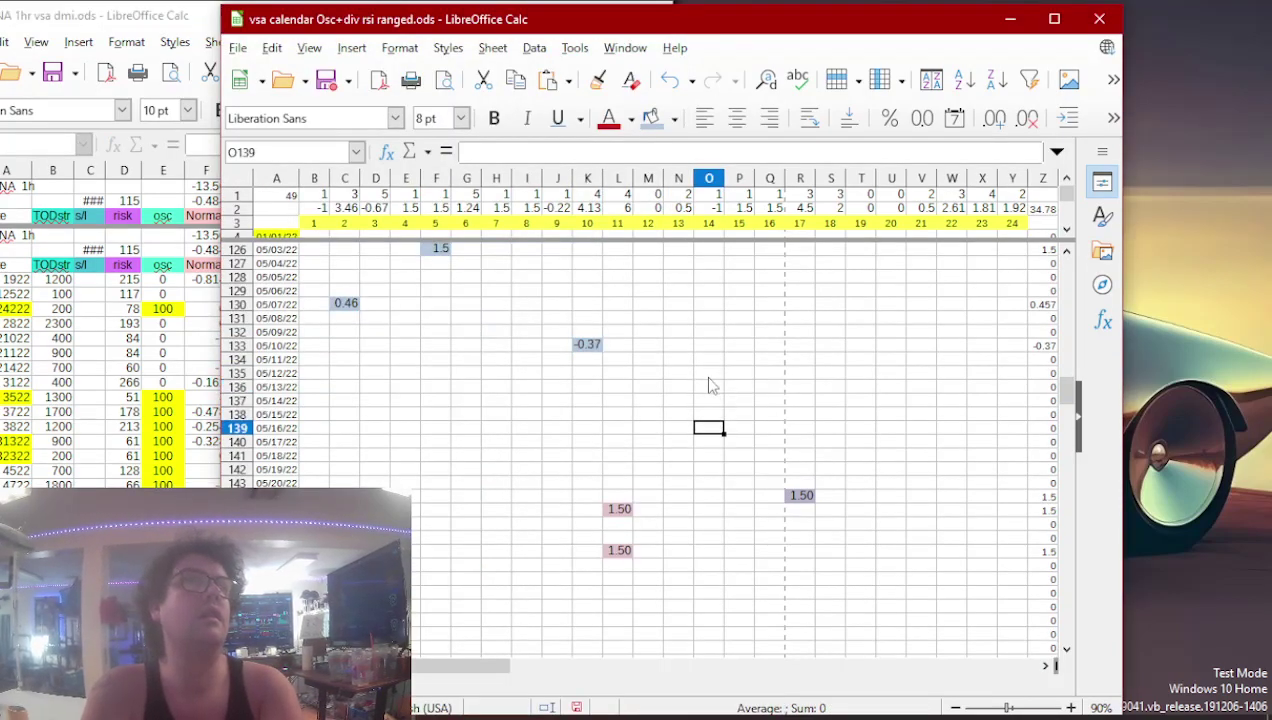
key("Left")
key("Left")
key("Left")
key("Left")
key("Left")
key("Left")
type("1.50")
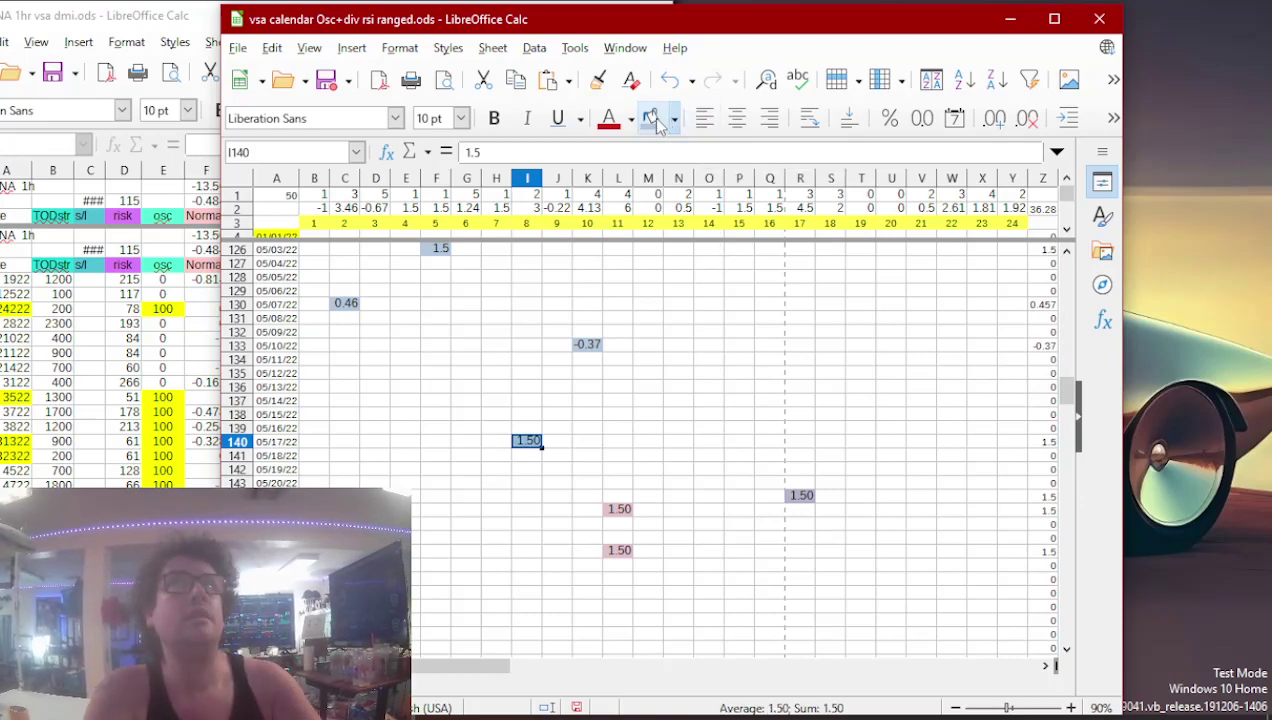
- Copy the 7/31/22 200 trade's 1.50 result into the calendar row 07/31/22 under hour 2 and fill it with Light Blue 3
left_click(132, 444)
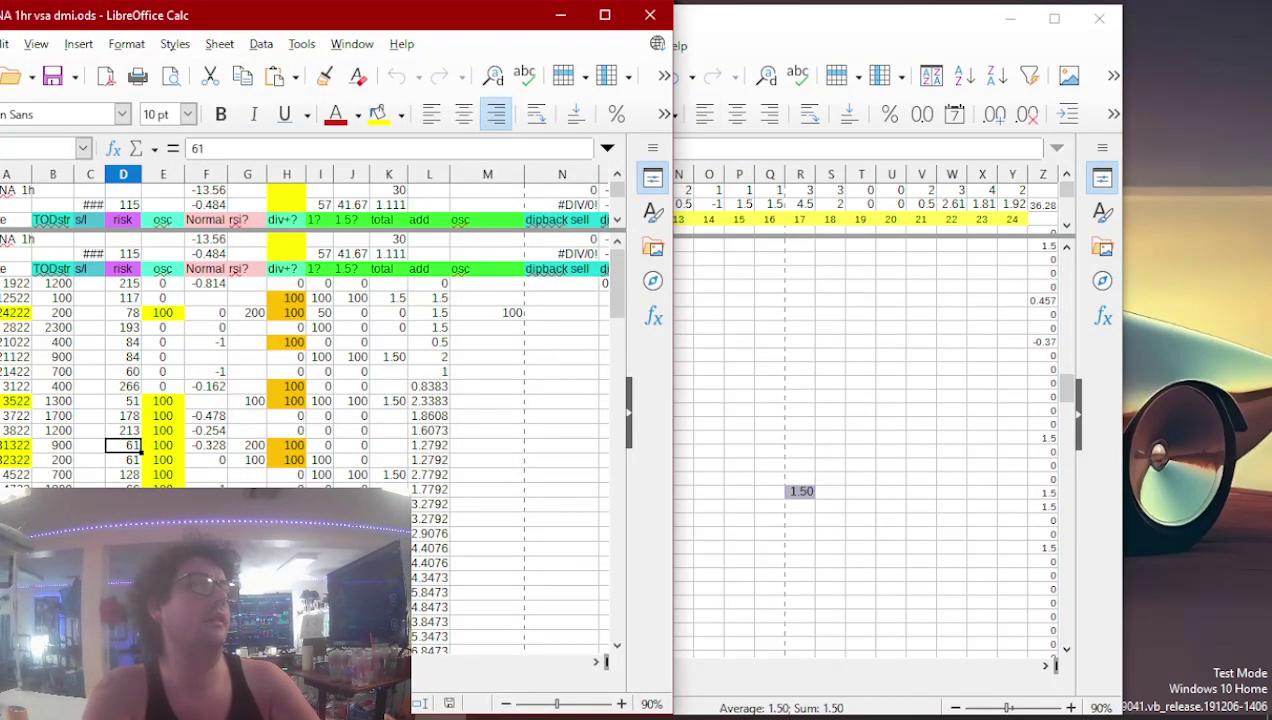
left_click(247, 560)
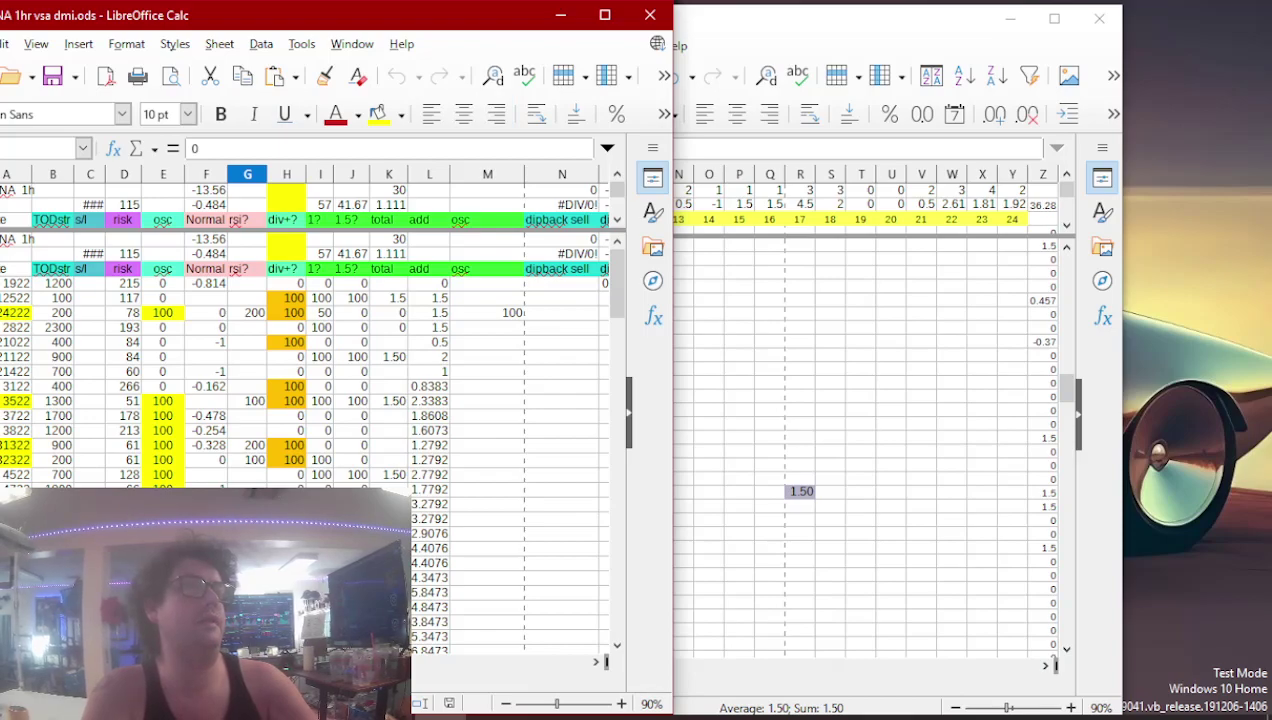
scroll(300, 400, "down", 3)
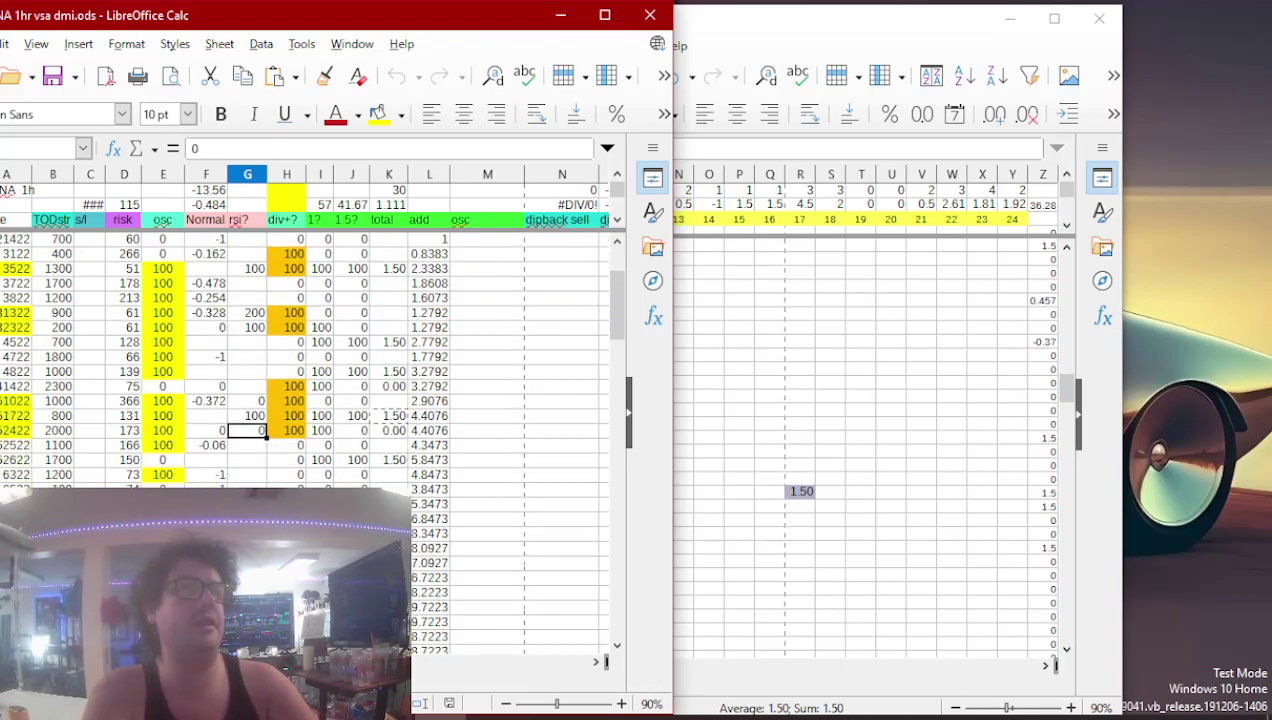
scroll(300, 360, "down", 2)
left_click(247, 560)
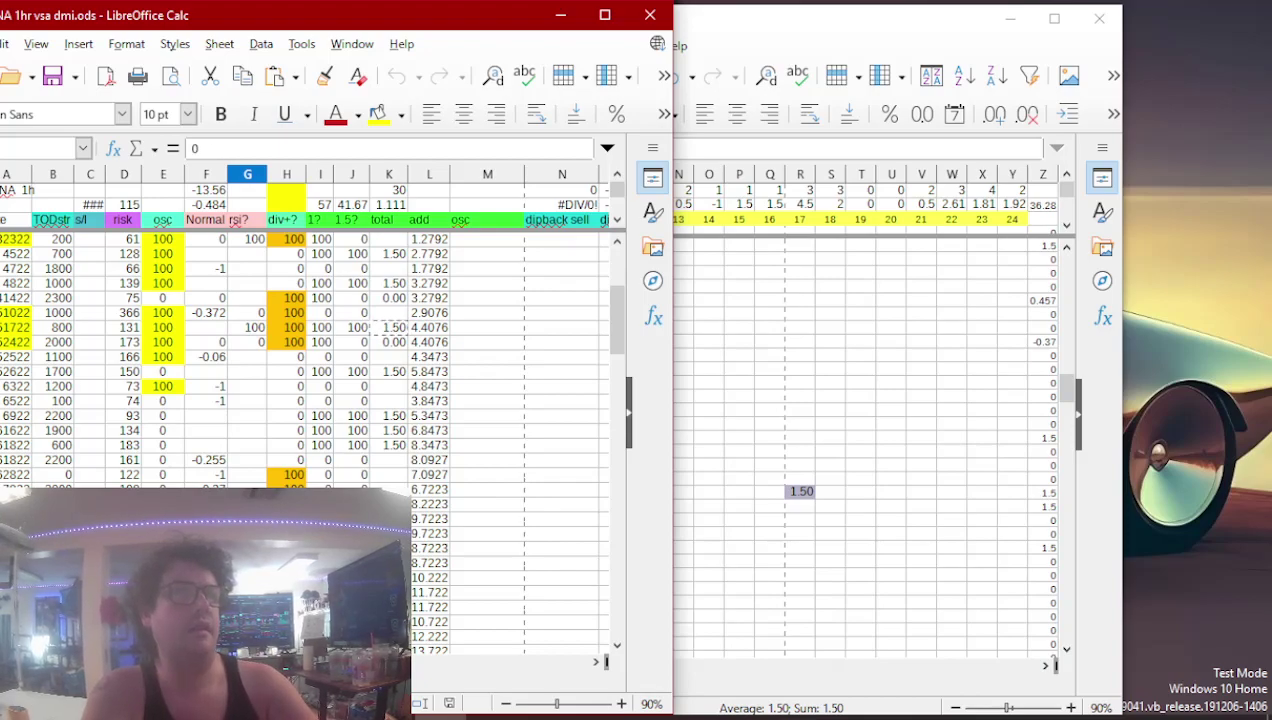
left_click(388, 577)
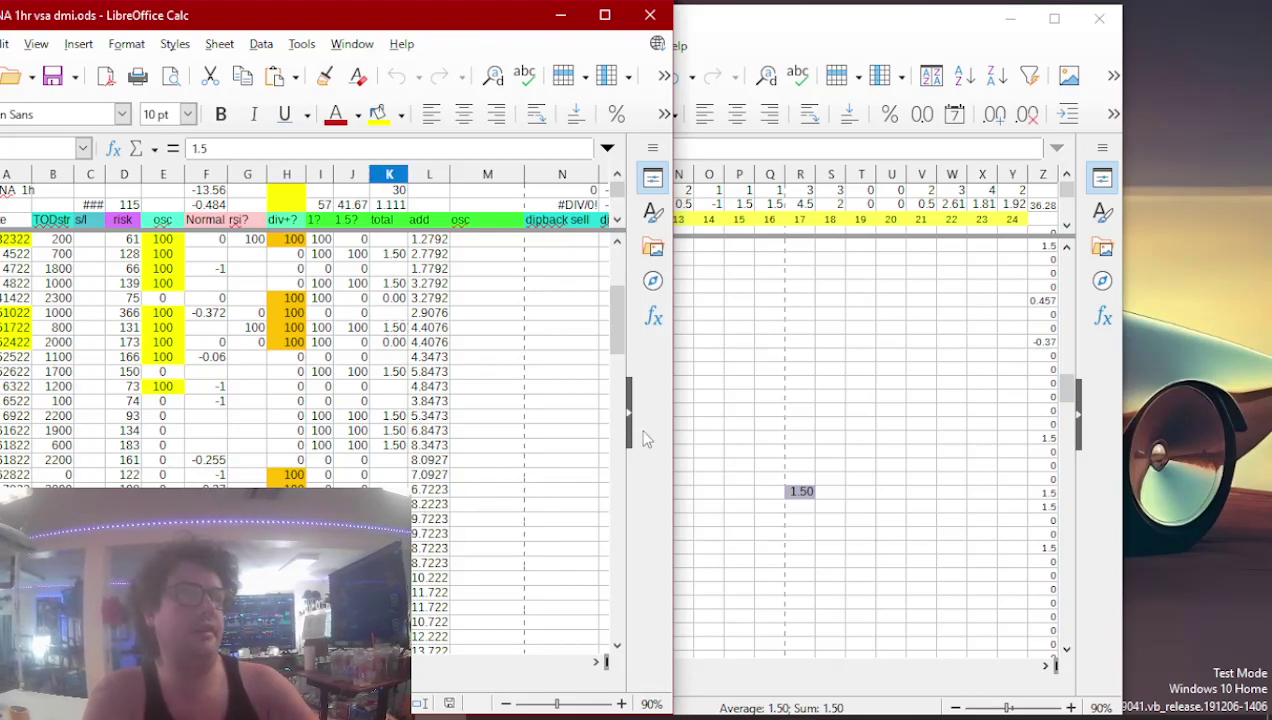
left_click(713, 404)
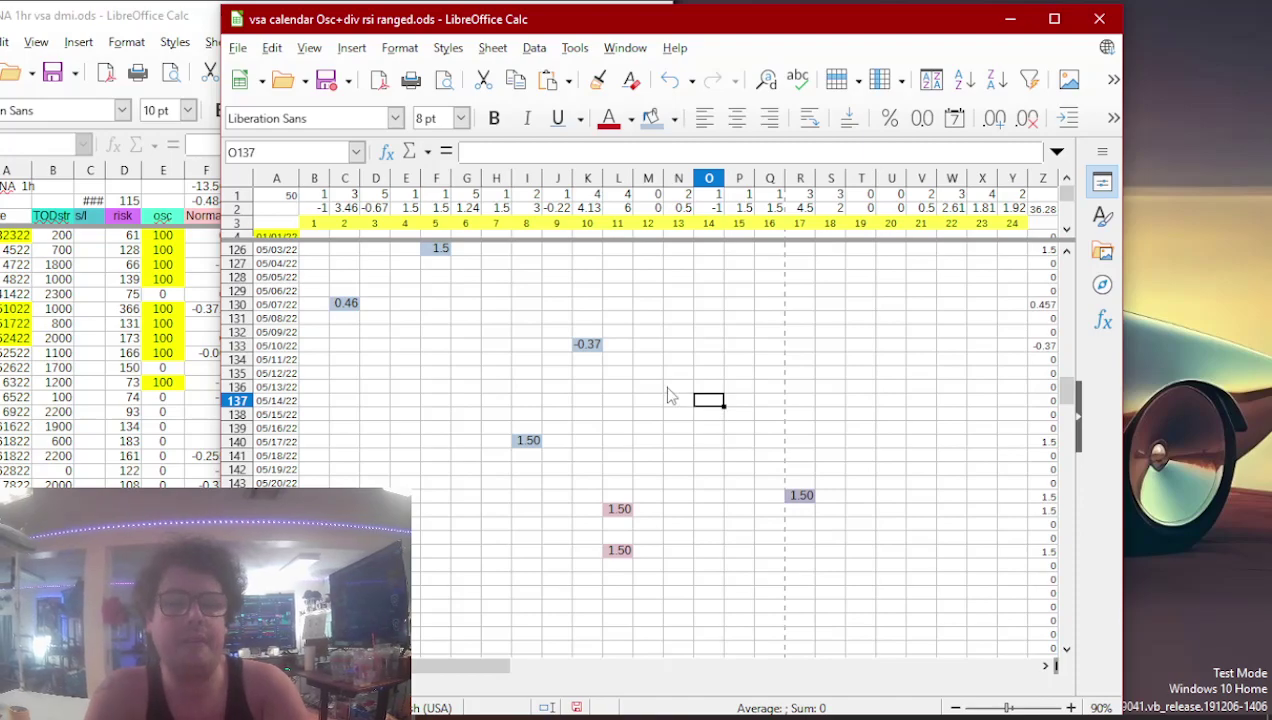
key("Page_Down")
key("Page_Down")
key("Down")
key("Down")
key("Down")
key("Down")
key("Down")
key("Down")
key("Down")
key("Down")
key("Down")
key("Down")
key("Down")
key("Down")
key("Down")
key("Down")
key("Down")
key("Down")
key("Down")
key("Down")
key("Down")
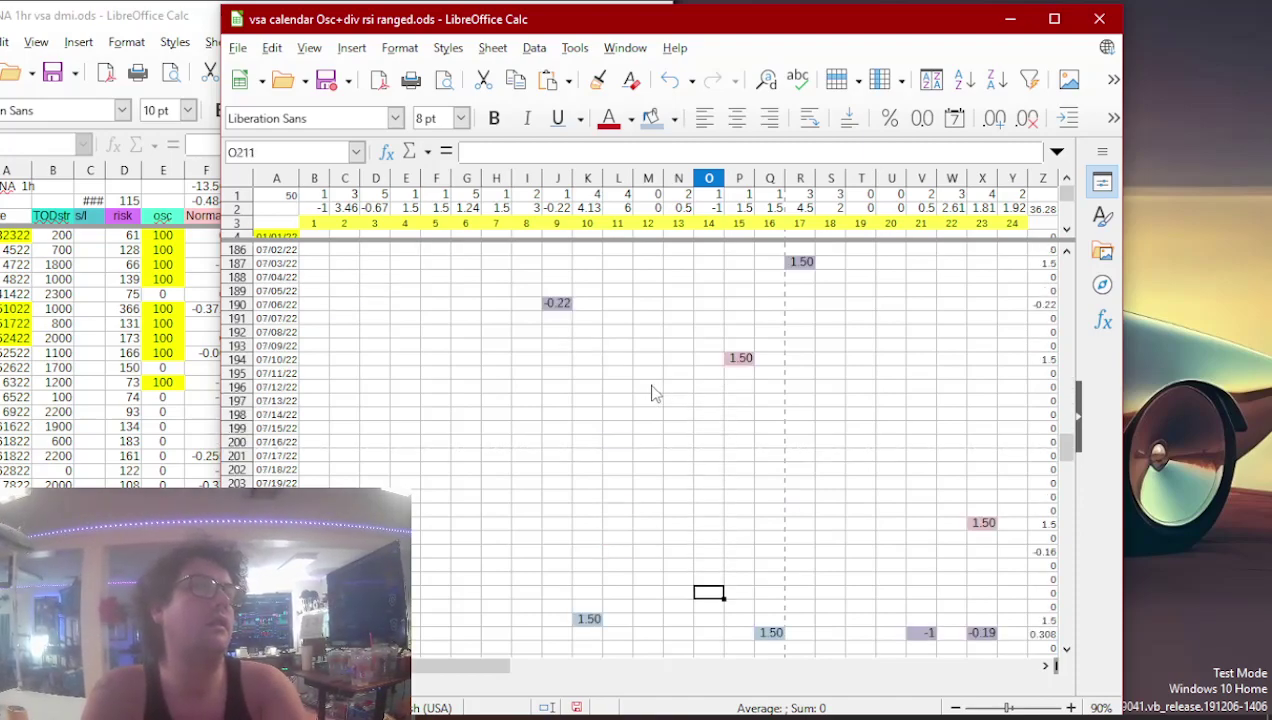
key("Up")
key("Left")
key("Left")
key("Left")
key("Left")
key("Left")
key("Left")
key("Left")
key("Left")
key("Left")
key("Left")
key("Left")
key("Left")
key("Left")
key("Left")
key("Right")
key("Right")
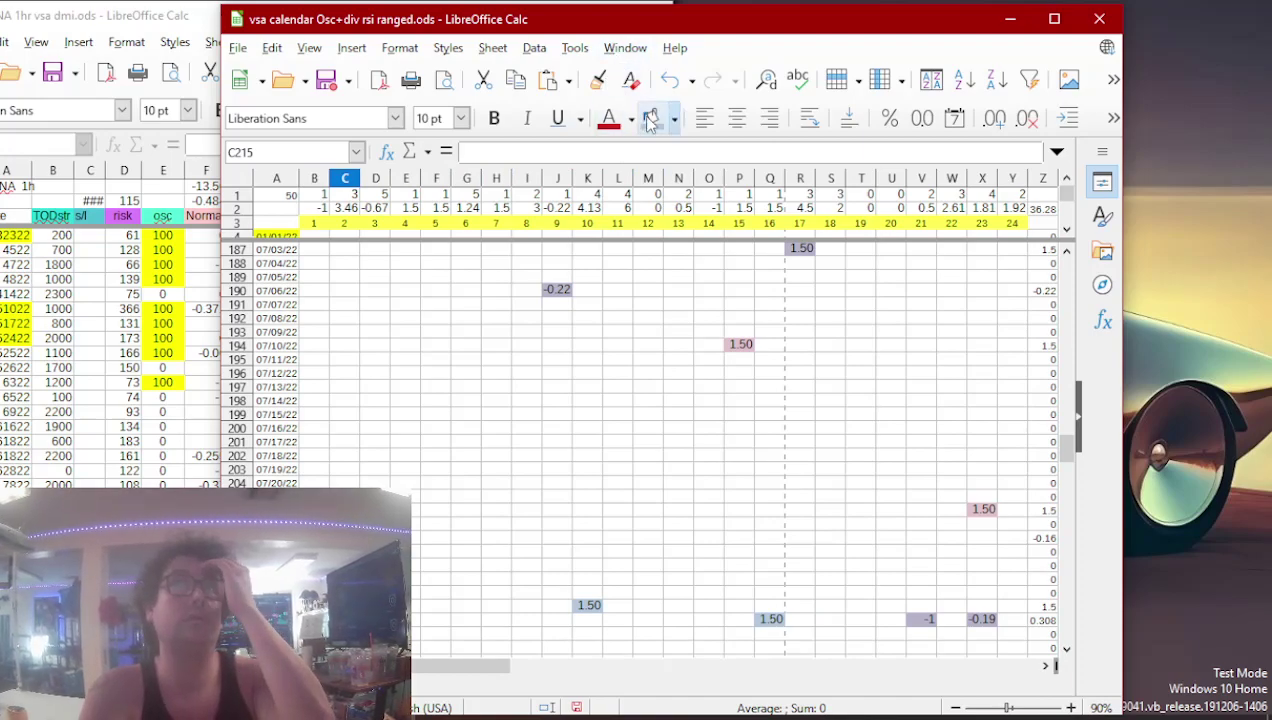
type("1.5")
left_click(651, 120)
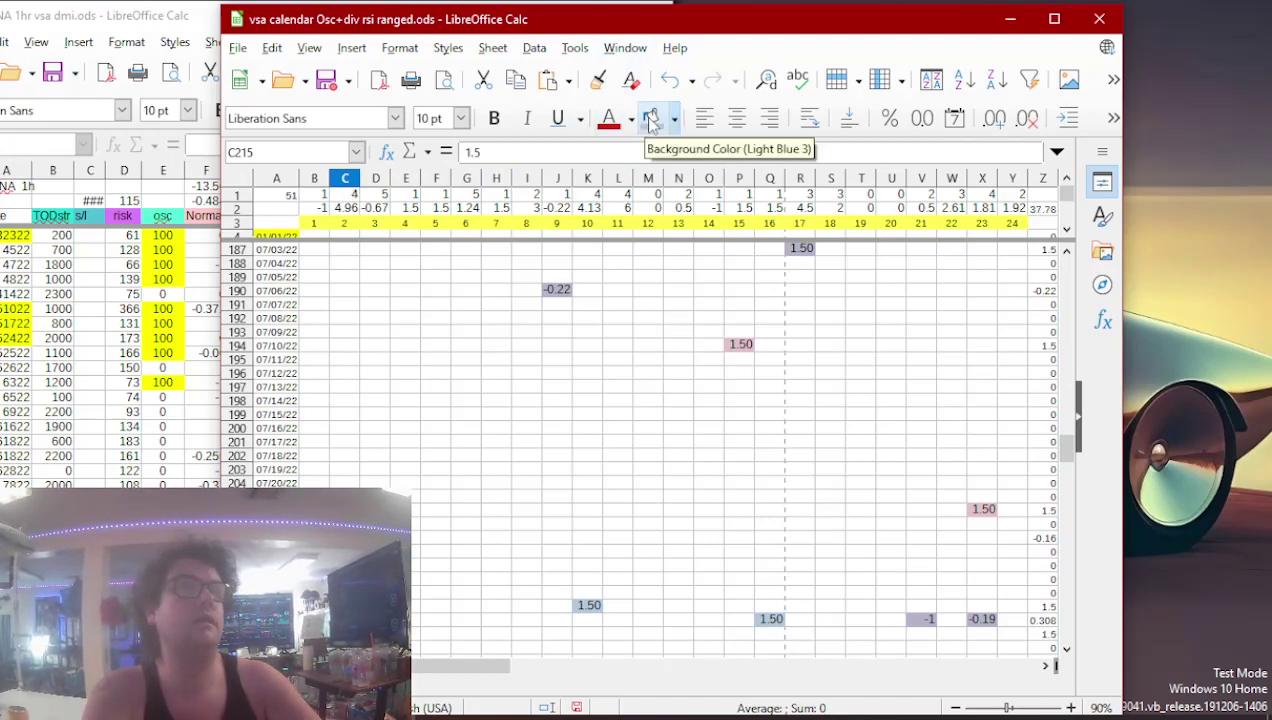
- Copy the 9/10/22 2000 trade's 1.50 result into the calendar row 09/10/22 under hour 20 and fill it with Light Blue 3
left_click(152, 494)
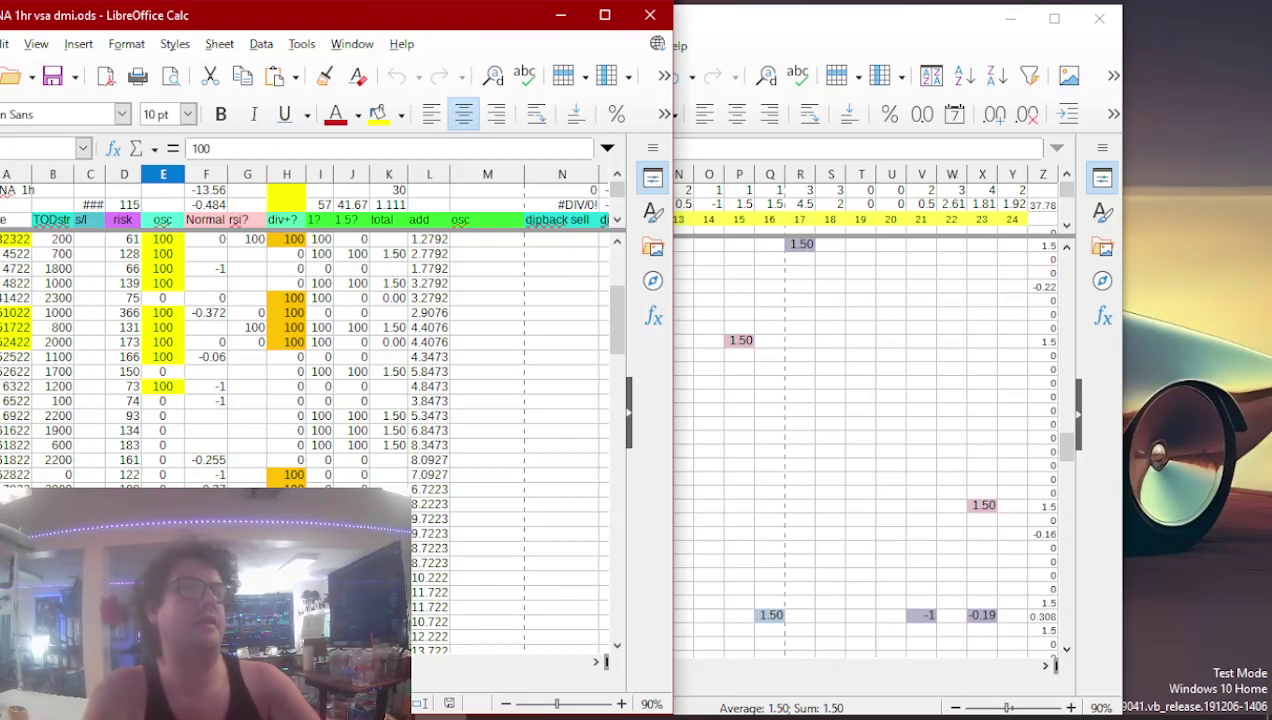
left_click(247, 494)
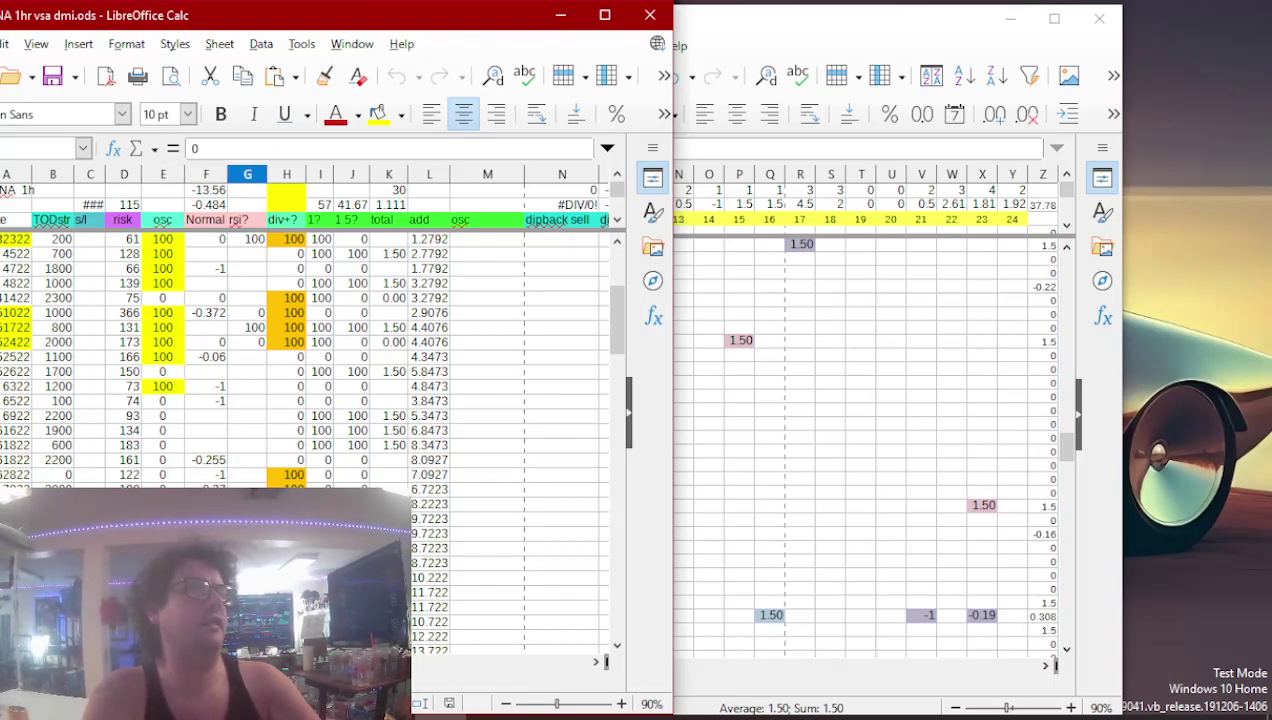
key("Right")
key("Right")
key("Right")
key("Right")
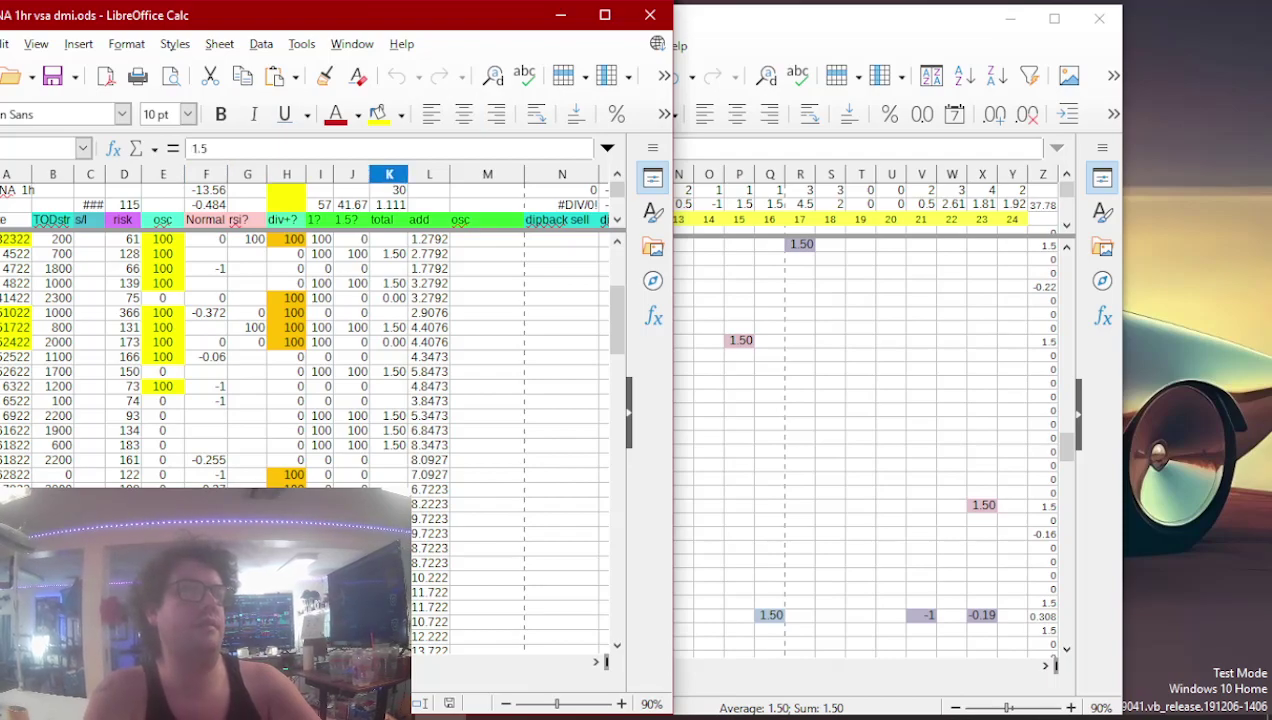
left_click(757, 450)
key("Up")
key("Up")
key("Up")
key("Up")
key("Up")
key("Right")
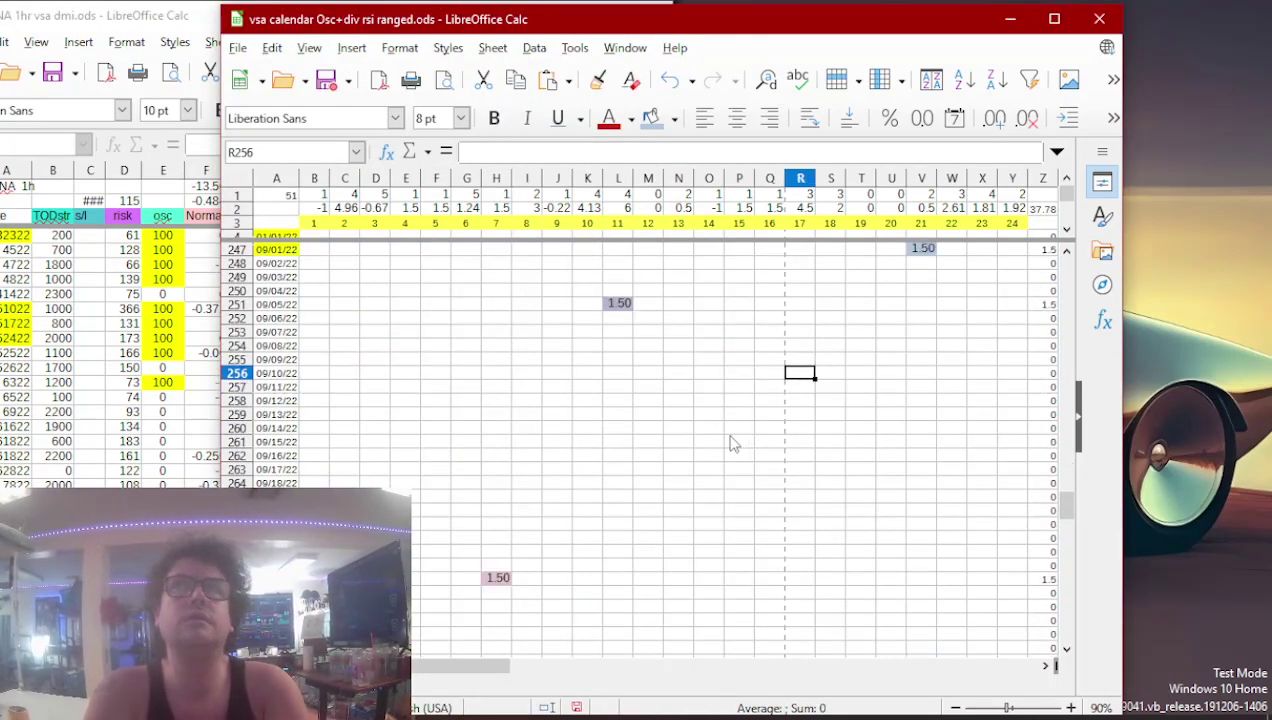
key("Right")
key("Right")
key("Right")
type("1.50")
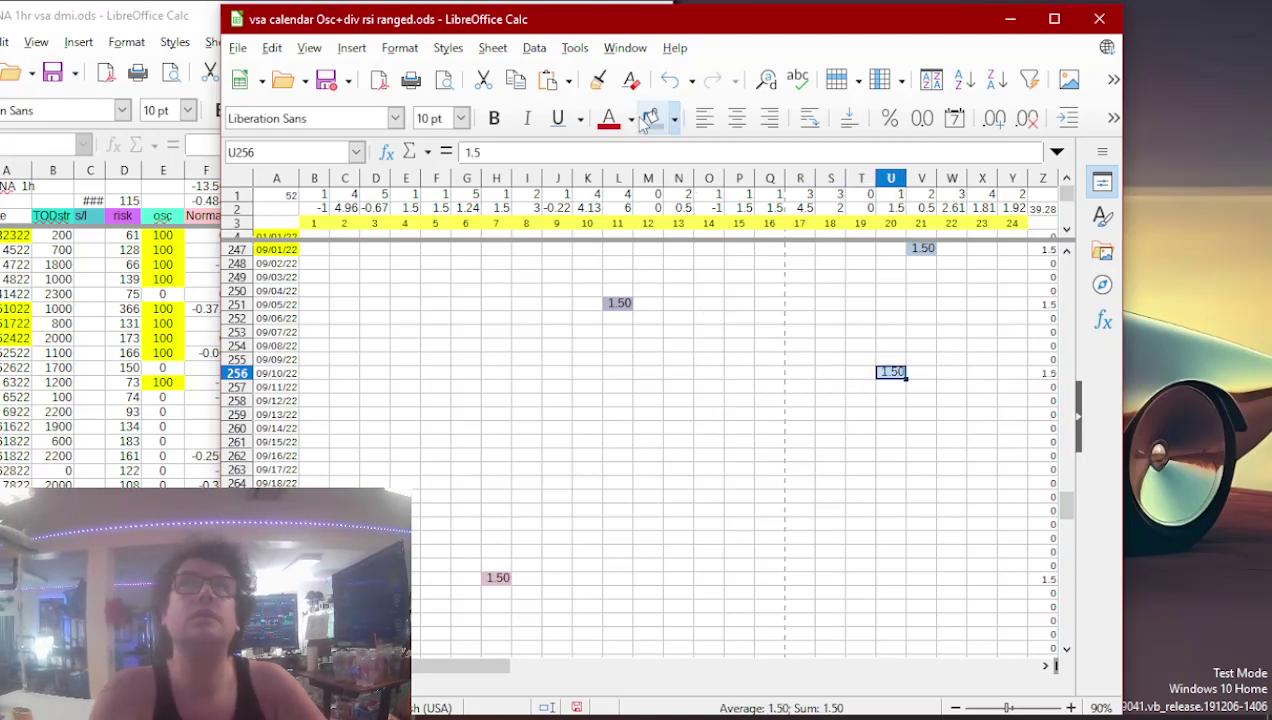
- Check the remaining highlighted trades in the NA 1hr log, close it, and switch to the vsa dmi log whose header ends in L 1h
left_click(163, 544)
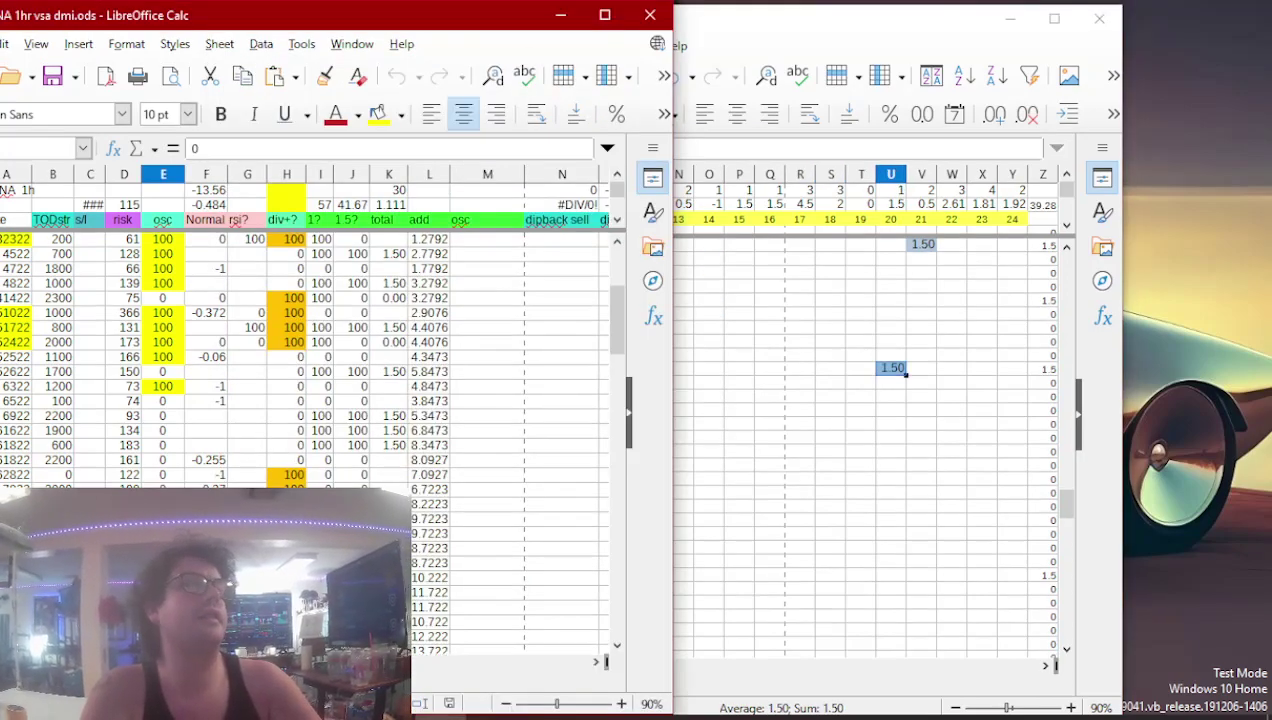
scroll(163, 531, "down", 3)
left_click(247, 532)
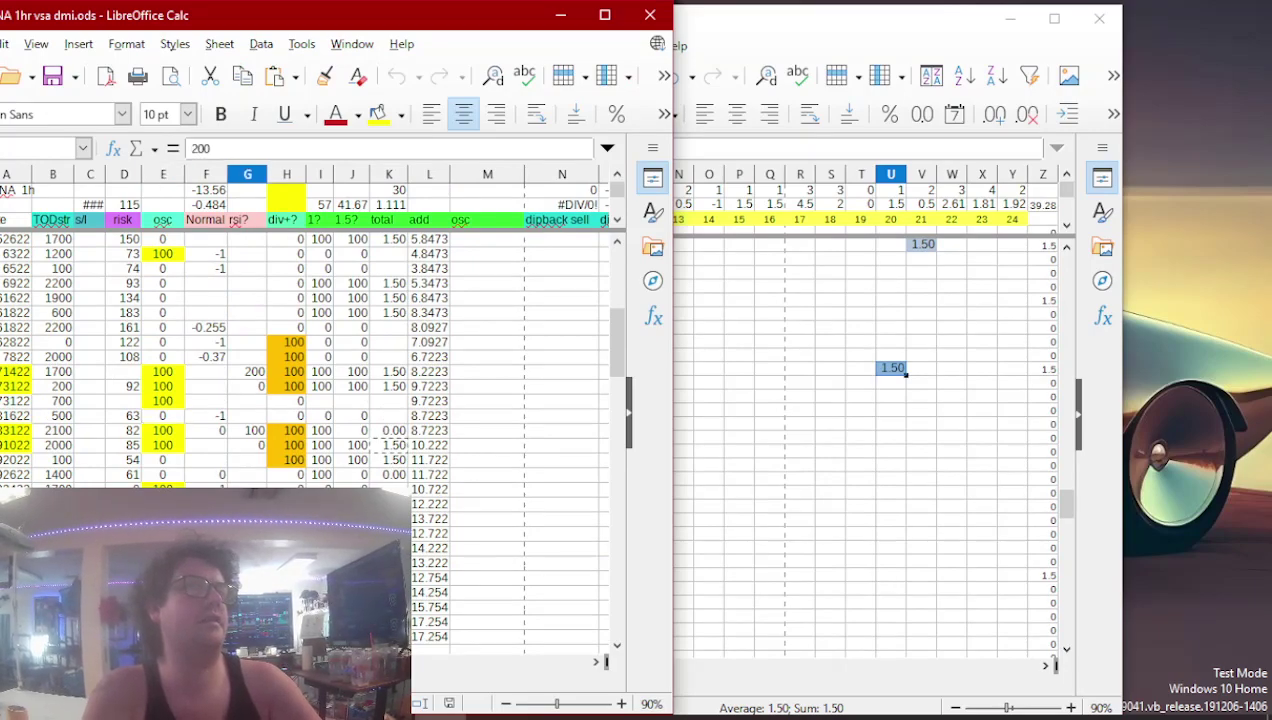
scroll(300, 440, "down", 2)
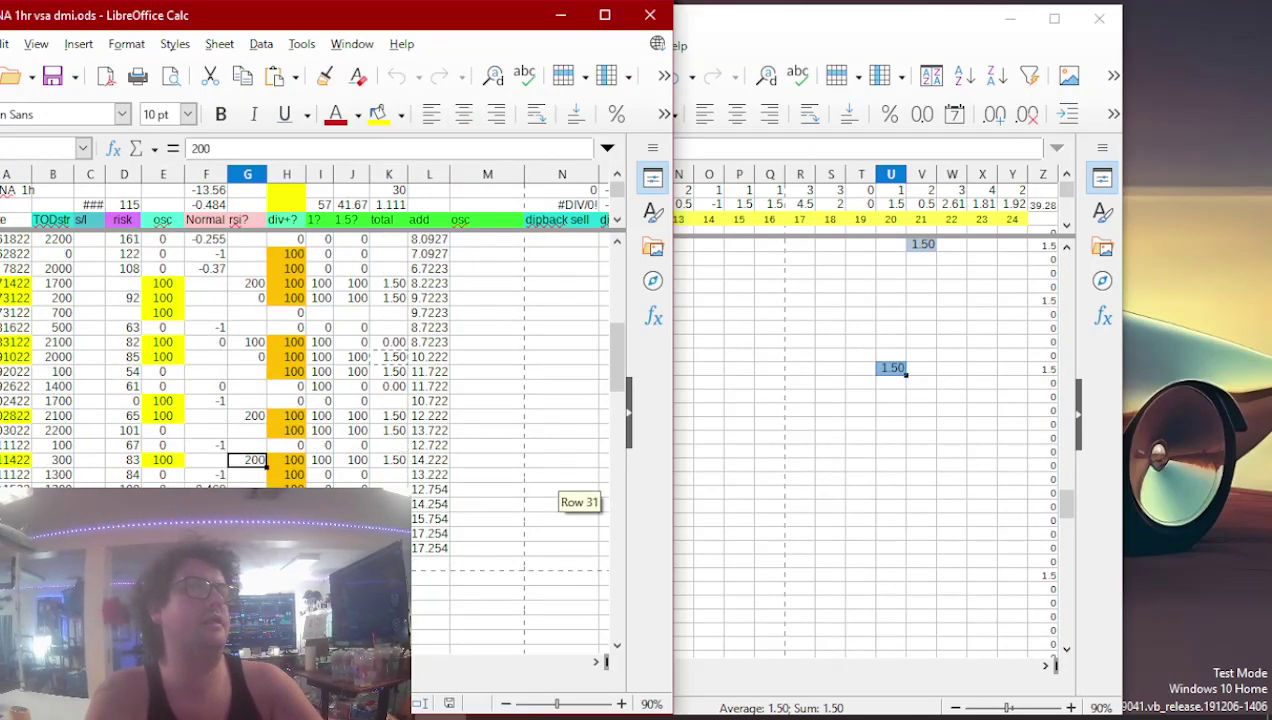
left_click(247, 519)
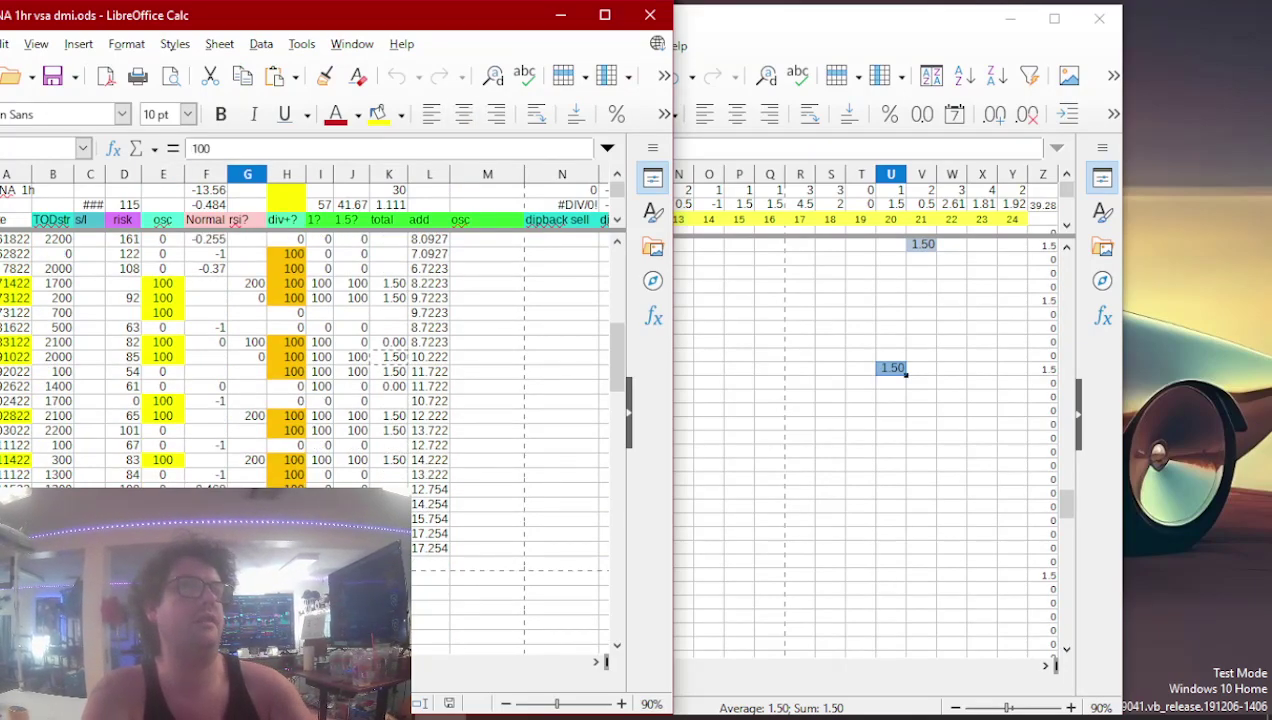
left_click(650, 15)
left_click(452, 716)
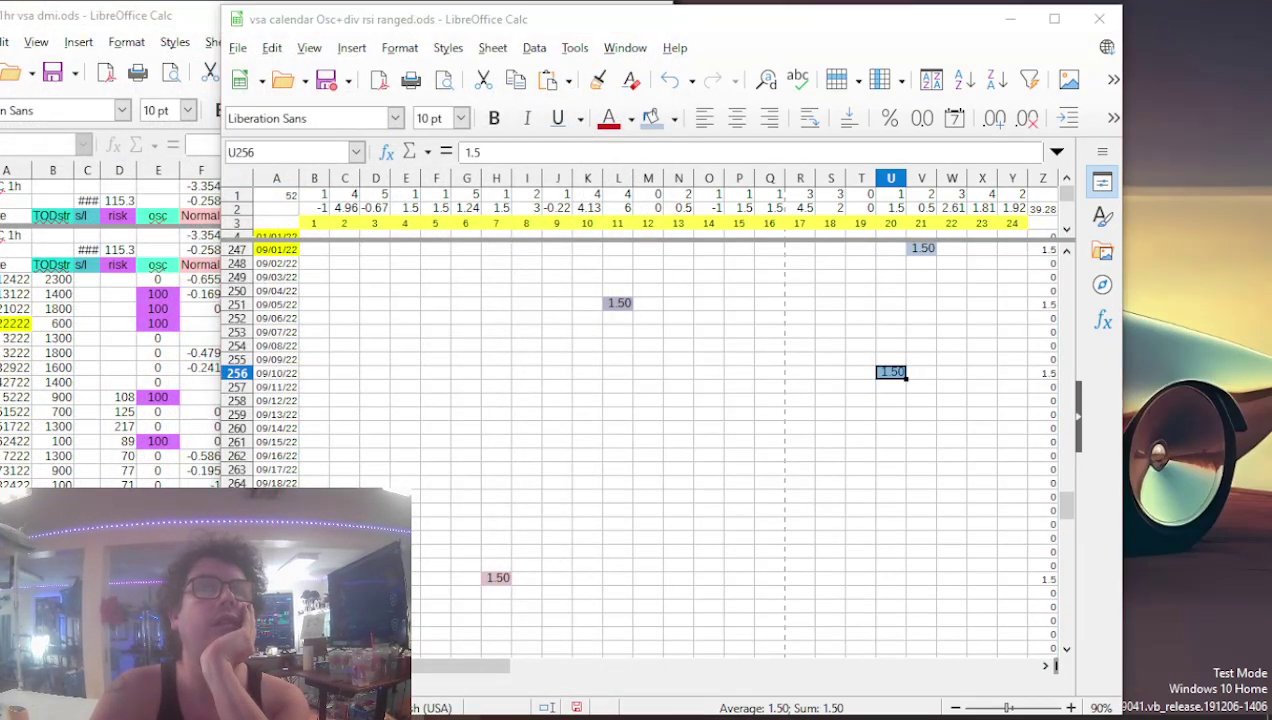
scroll(330, 476, "up", 10)
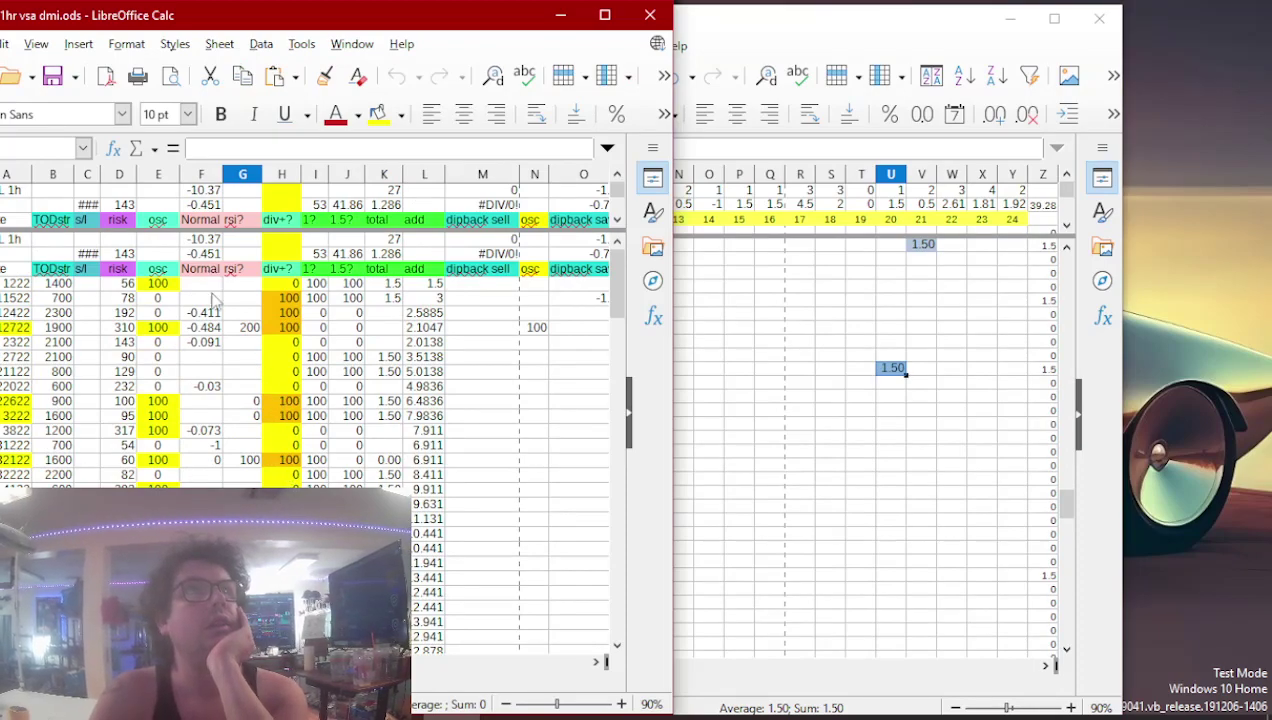
- Copy the 2/26/22 900 trade's 1.50 result into the calendar row 02/26/22 under hour 9 and fill it with Light Blue 3
left_click(247, 327)
left_click(240, 403)
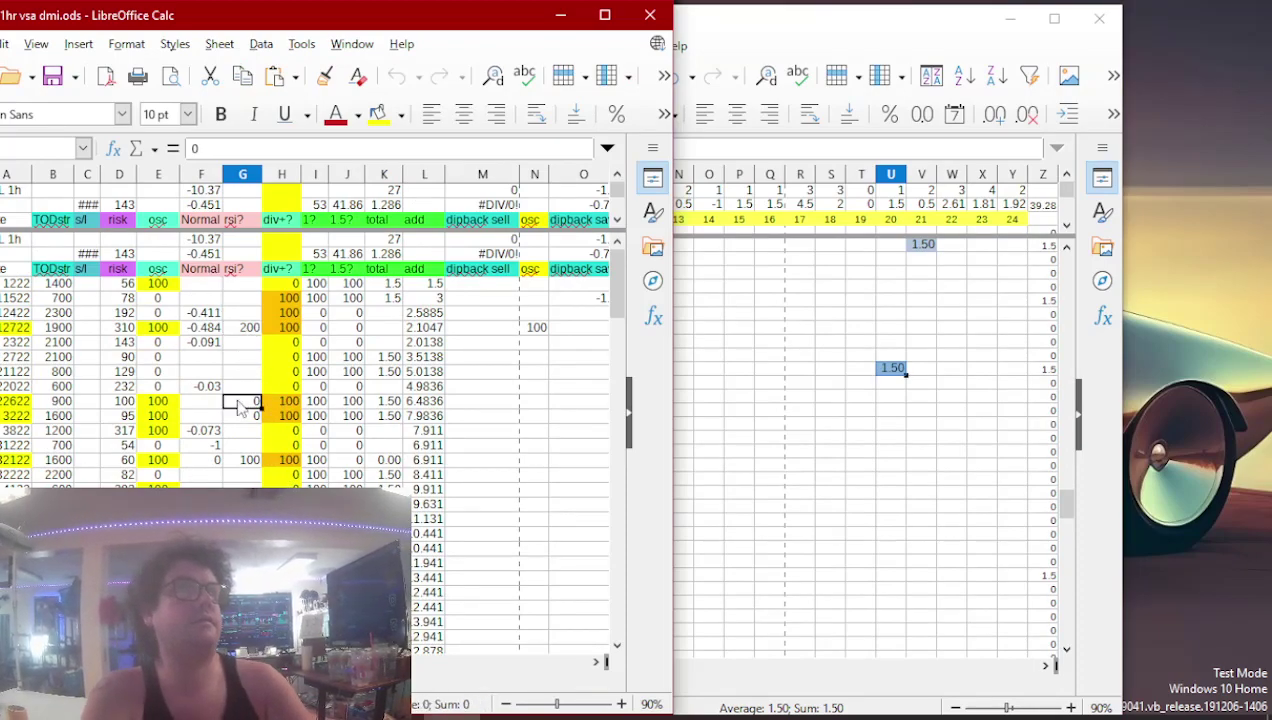
left_click(385, 402)
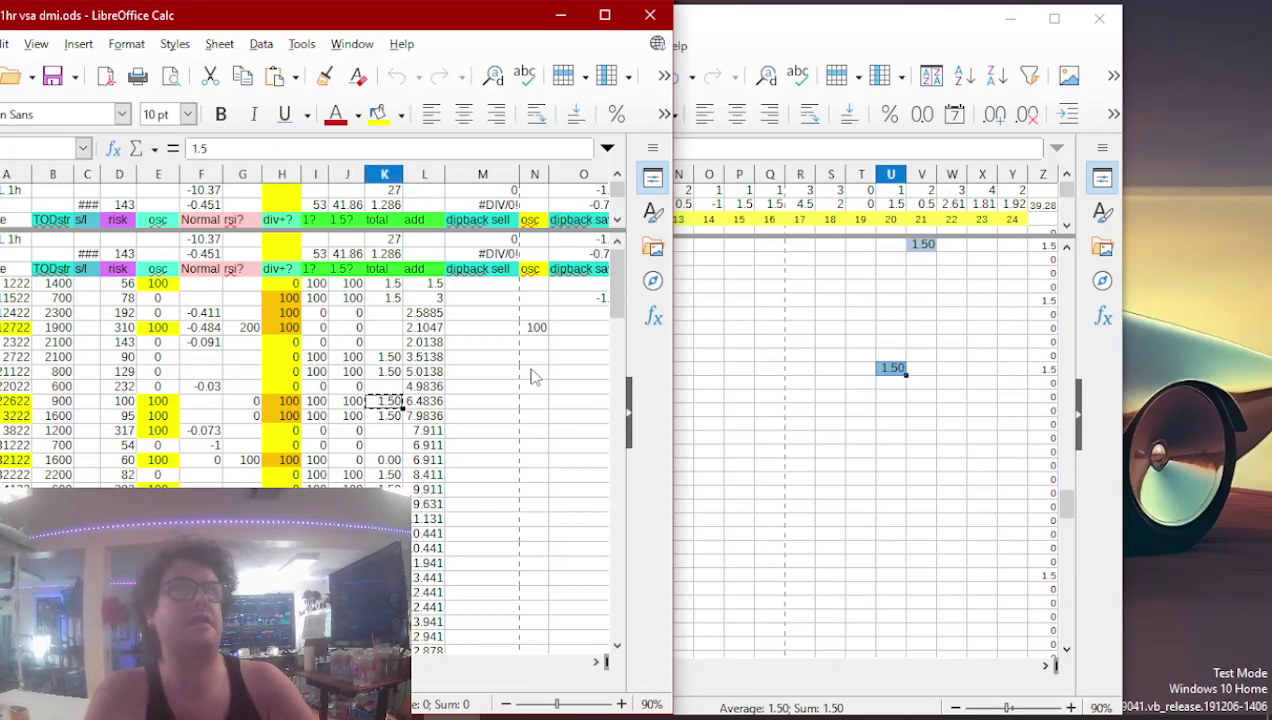
left_click(771, 371)
key("Page_Up")
key("Page_Up")
key("Page_Up")
key("Page_Up")
key("Page_Up")
key("Page_Up")
key("Page_Up")
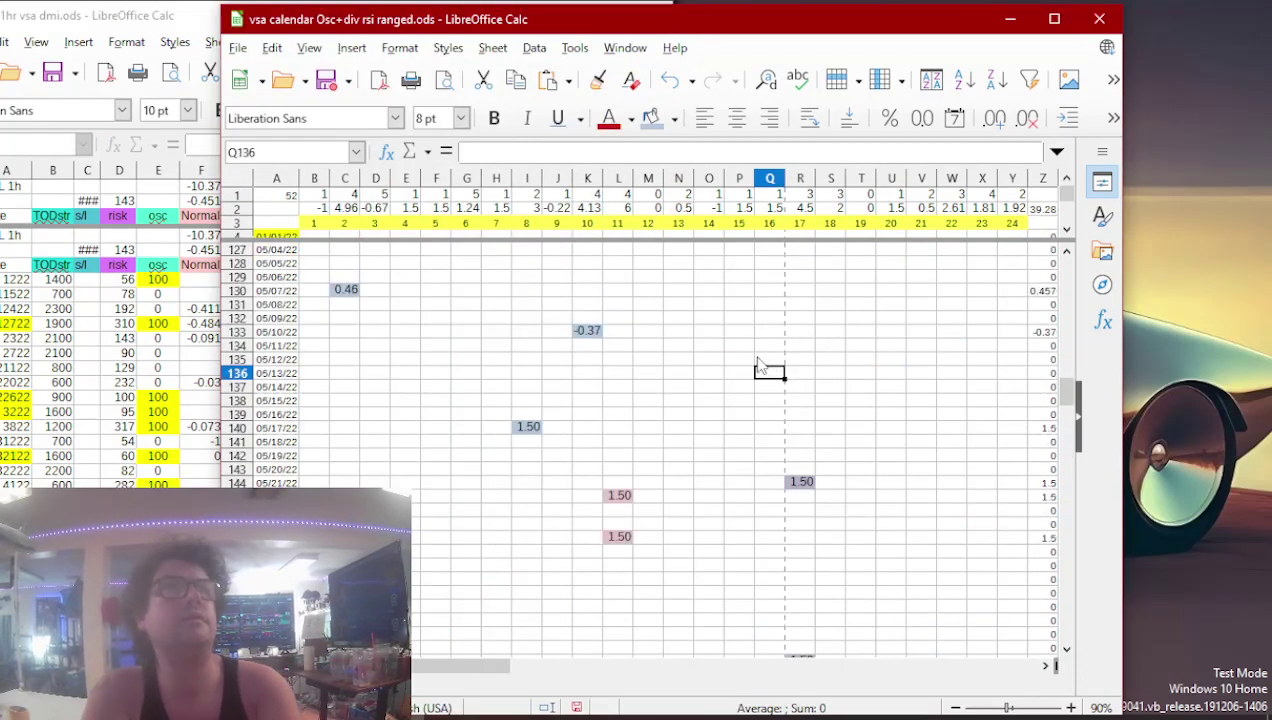
key("Down")
key("Down")
key("Down")
key("Down")
key("Down")
key("Down")
key("Down")
key("Down")
key("Down")
key("Down")
key("Down")
key("Down")
key("Down")
key("Down")
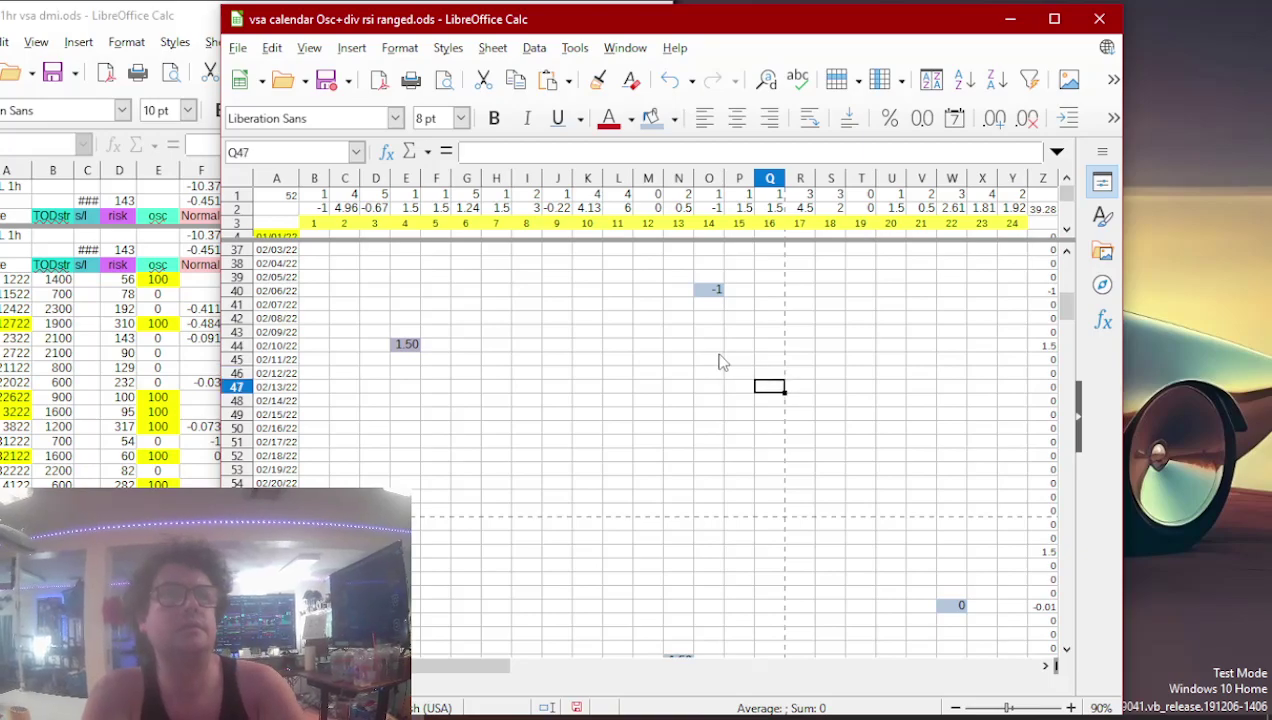
key("Left")
key("Left")
key("Left")
key("Left")
key("Left")
key("Left")
key("Left")
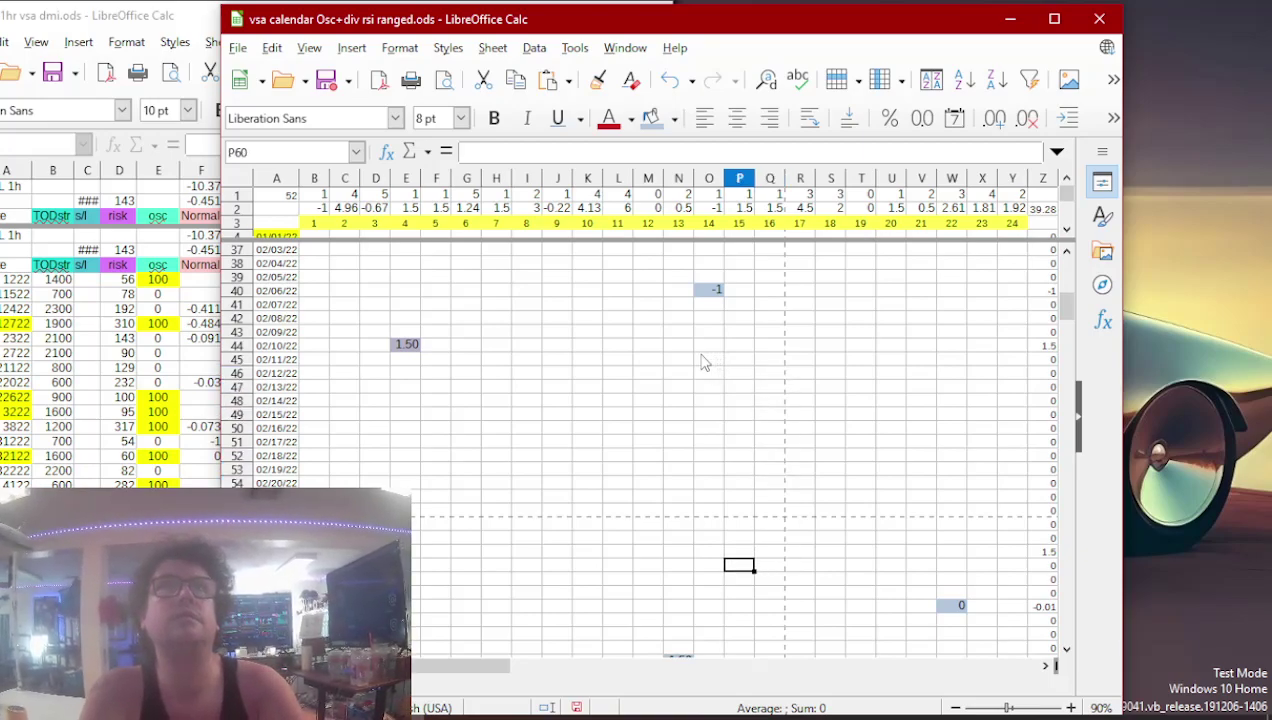
type("1.50")
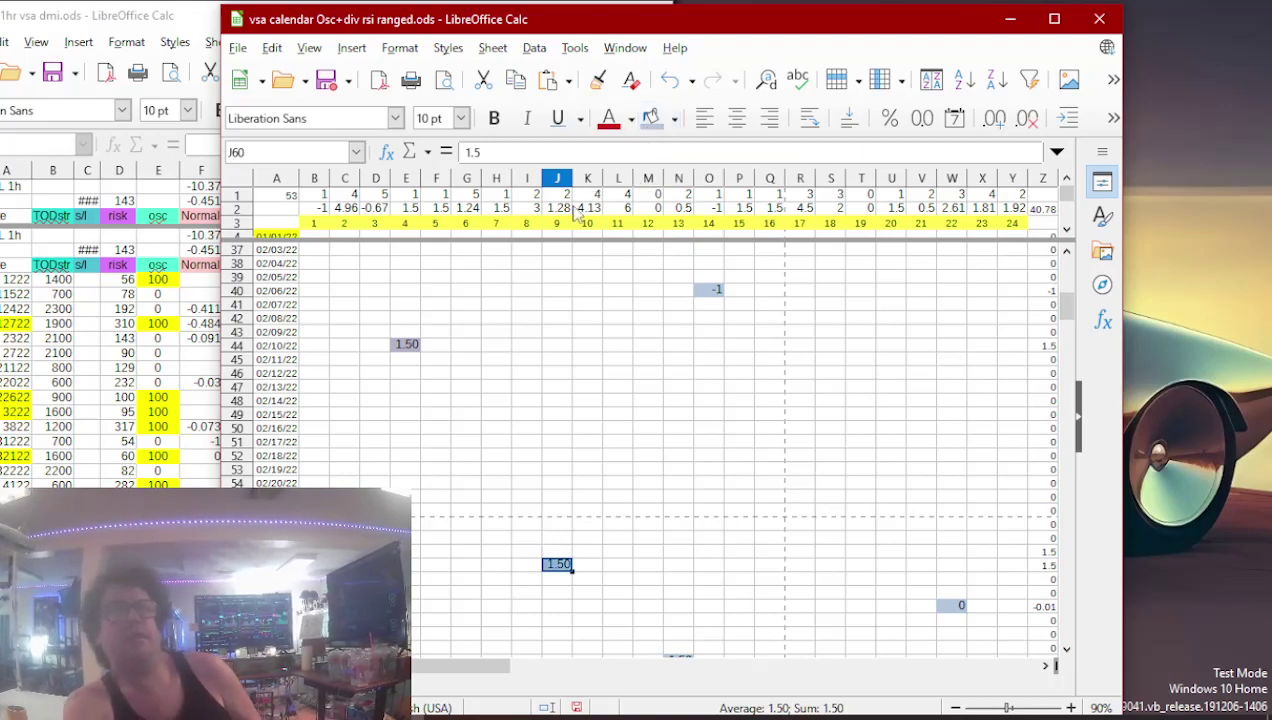
- Copy the 3/2/22 1600 trade's 1.50 result into the calendar row 03/02/22 under hour 16 and fill it with Light Blue 3
left_click(158, 411)
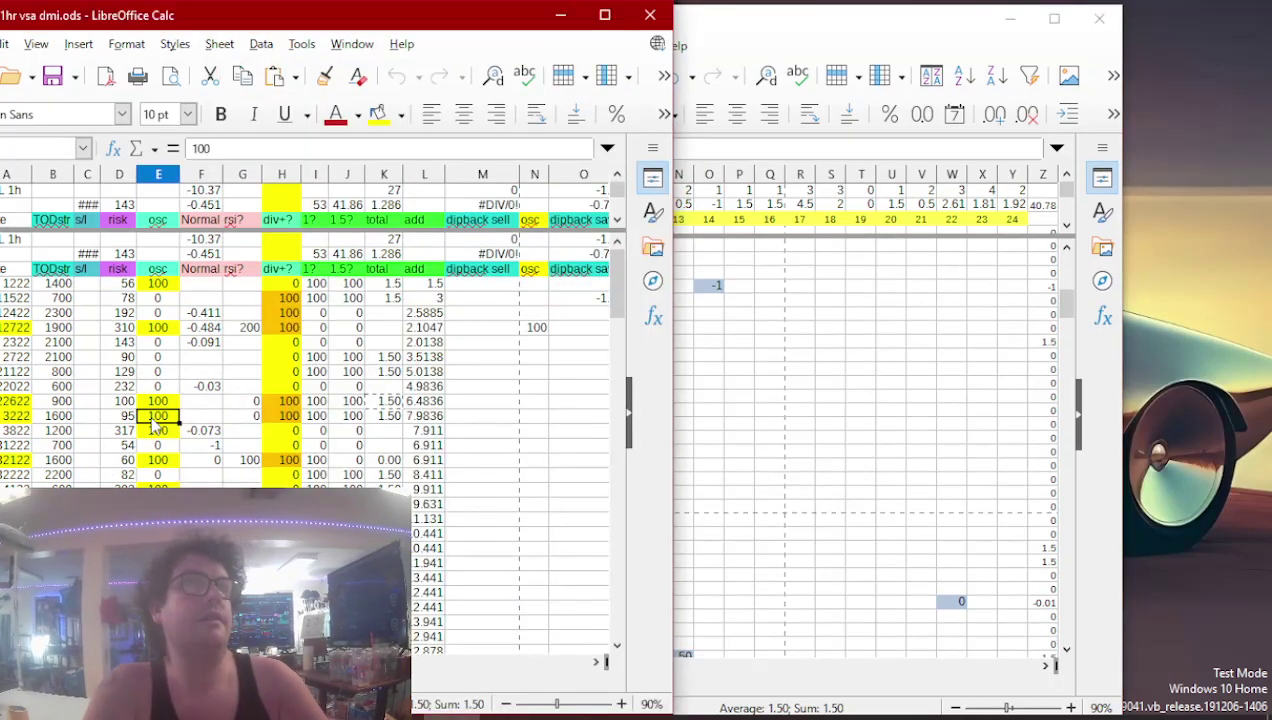
left_click(381, 414)
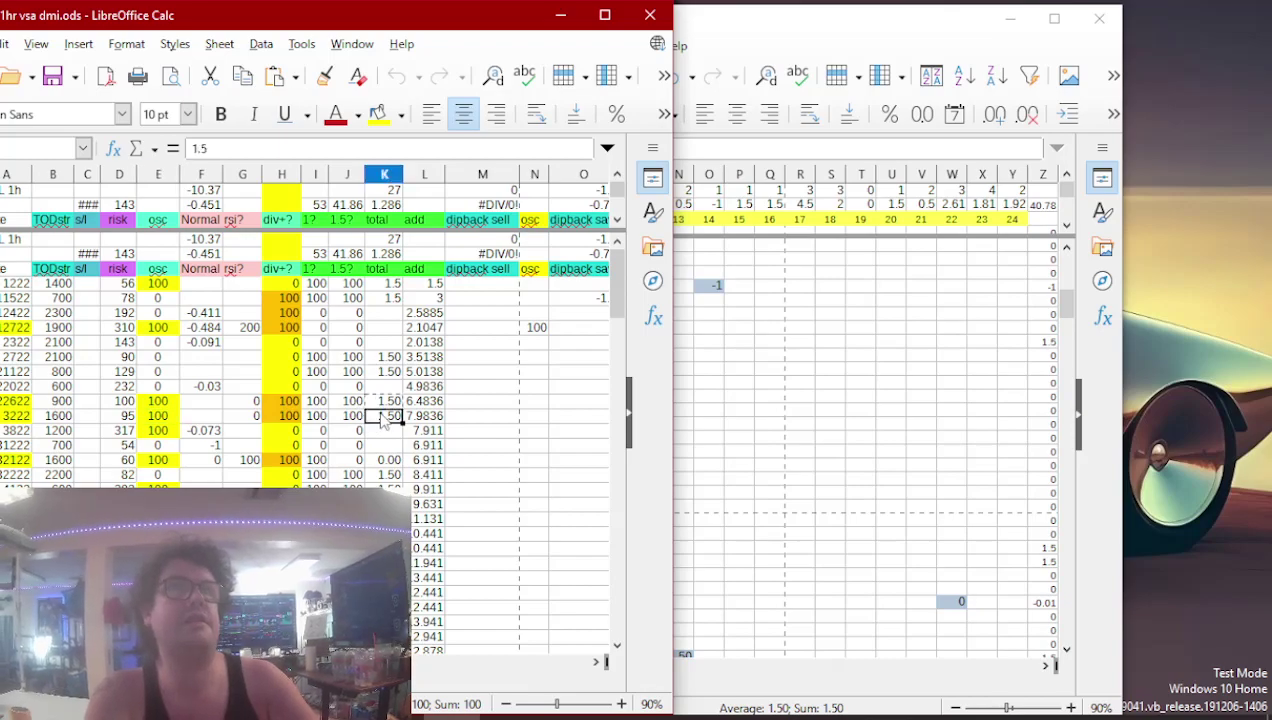
left_click(735, 417)
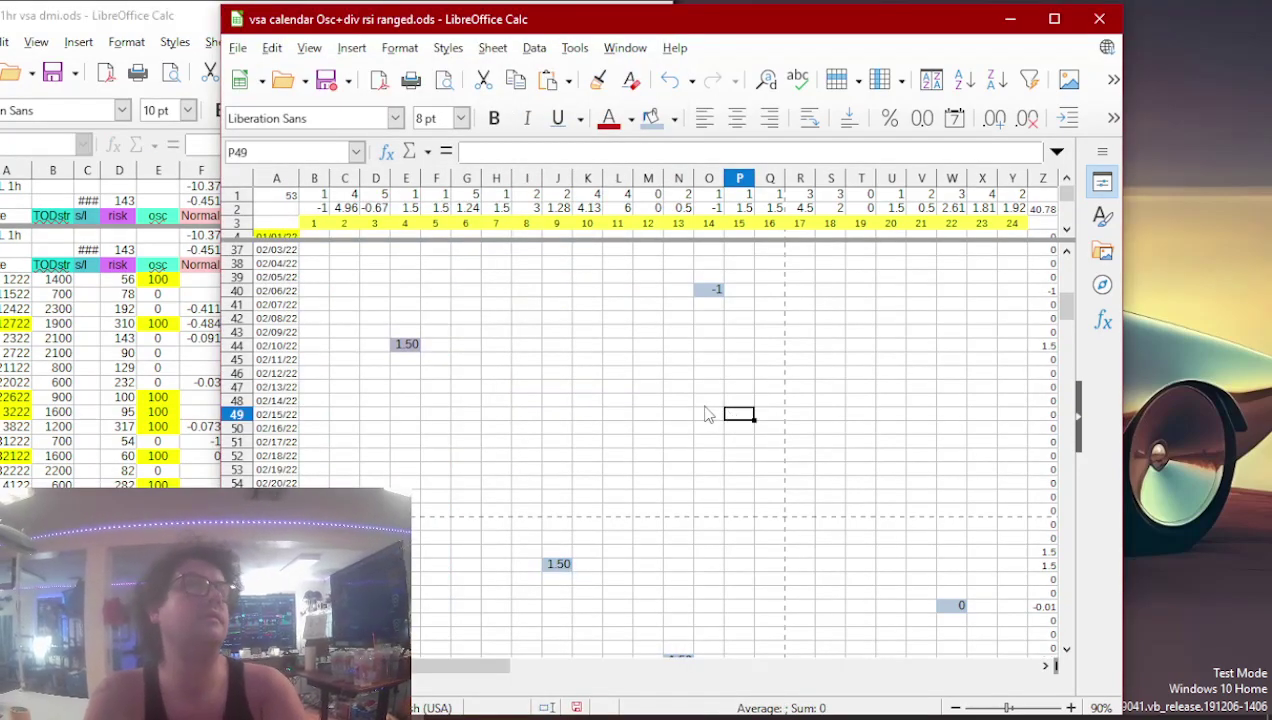
key("Page_Down")
key("Up")
key("Up")
key("Up")
key("Up")
key("Up")
key("Up")
key("Up")
key("Up")
key("Up")
key("Up")
key("Up")
key("Up")
key("Up")
key("Up")
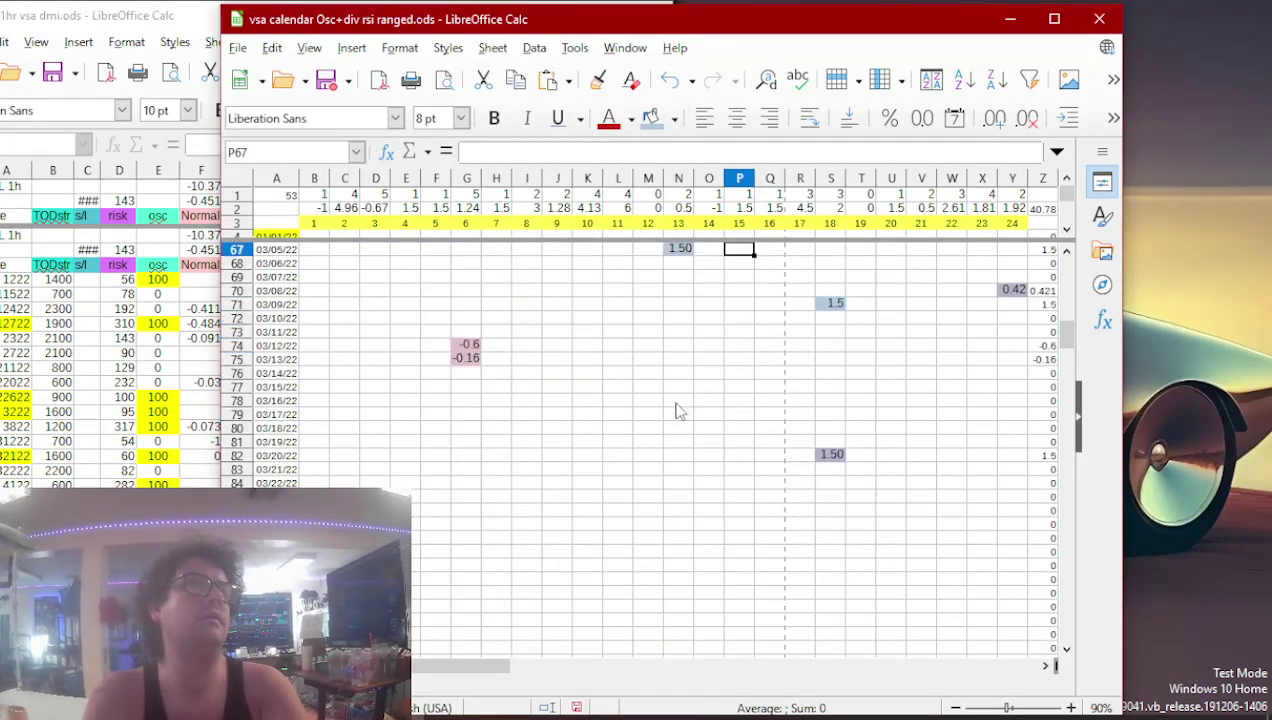
key("Up")
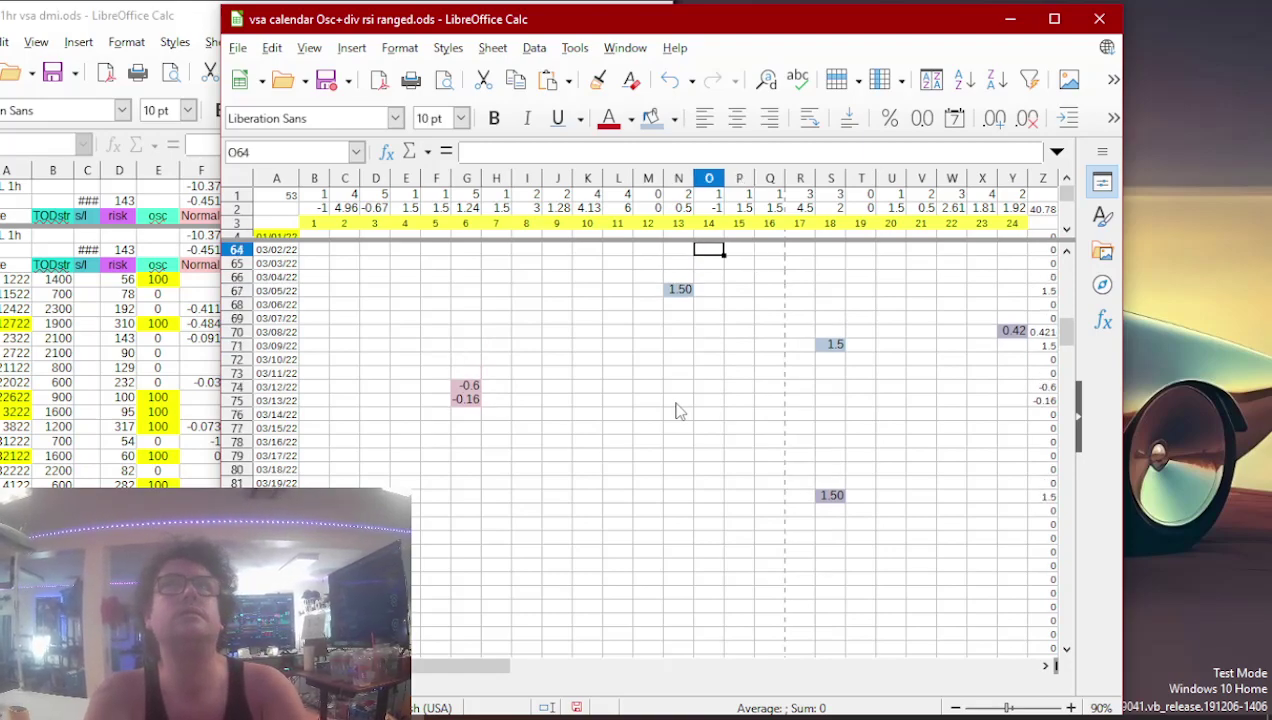
key("Right")
type("1.5")
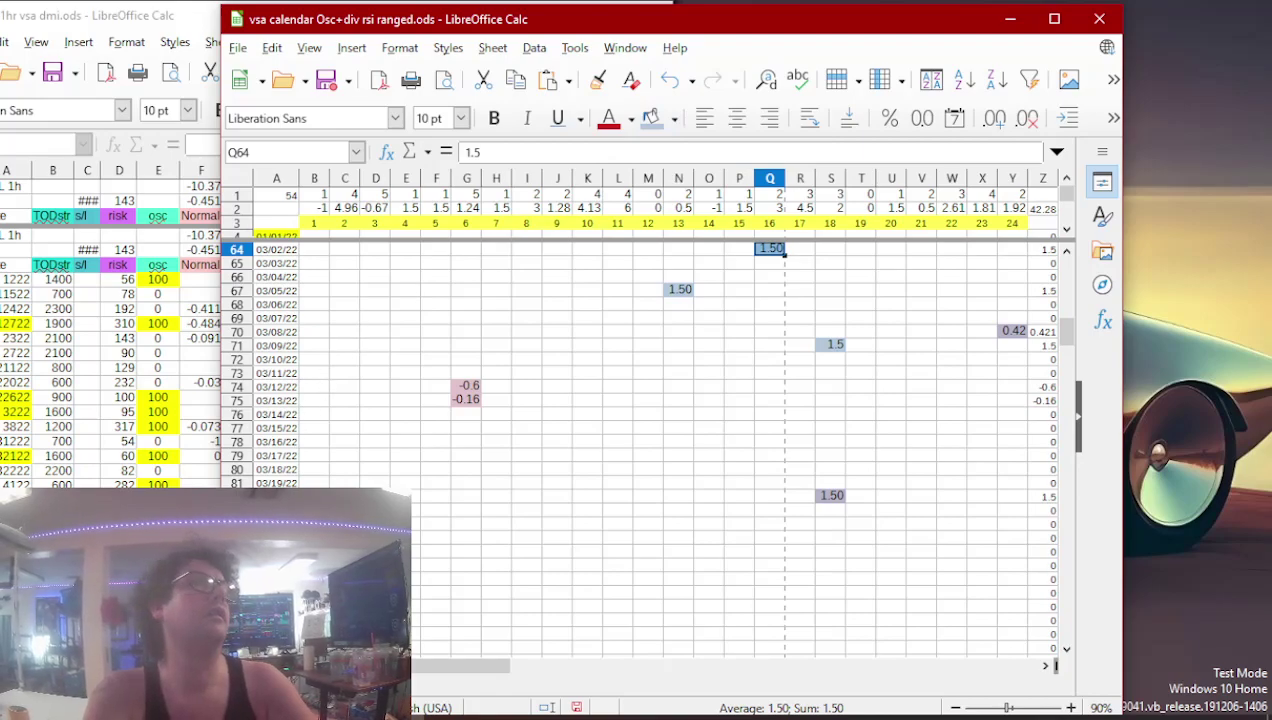
- Copy the 7/31/22 0 trade's =-126/153 result into the calendar row 07/31/22 under hour 24 and fill it with Light Blue 3
left_click(157, 462)
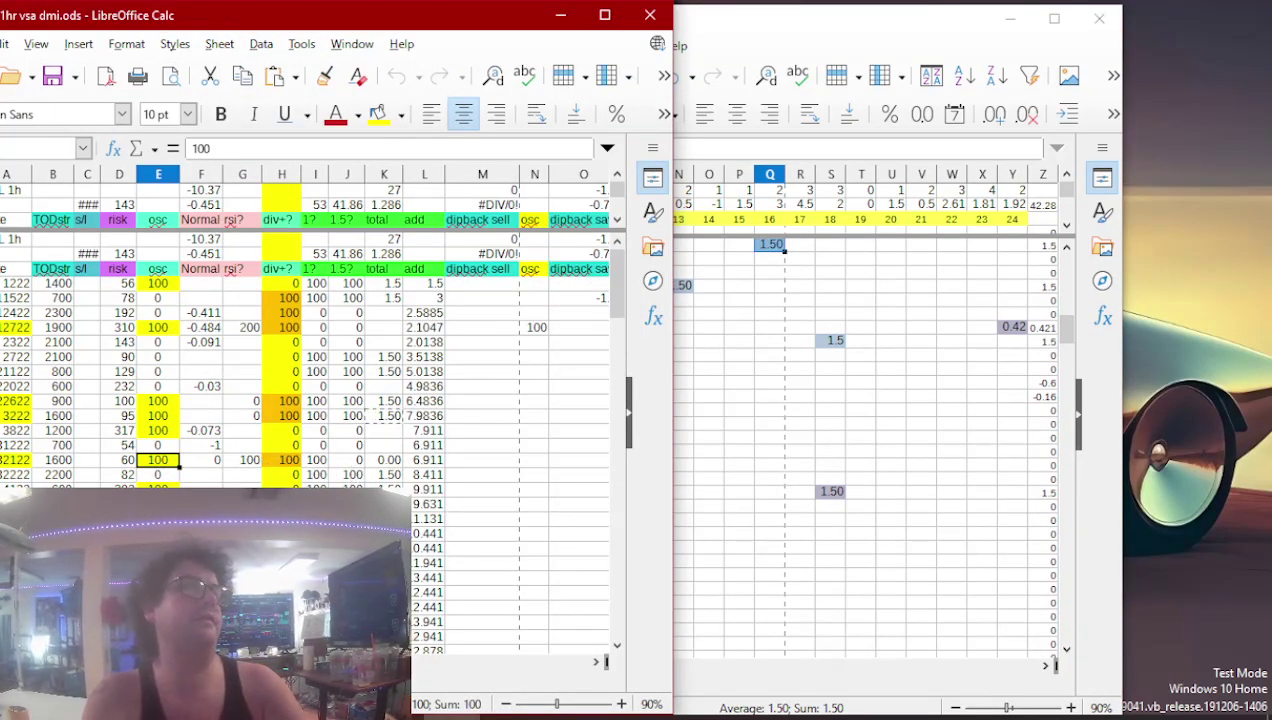
scroll(310, 440, "down", 4)
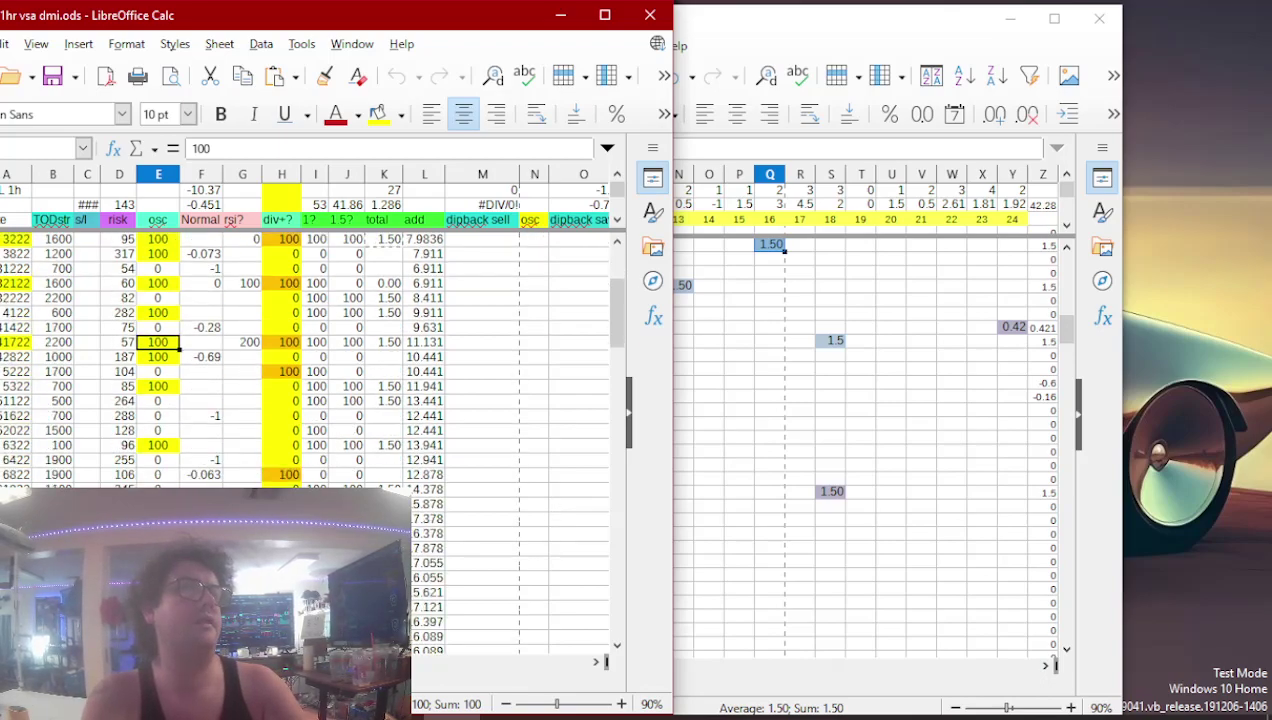
left_click(201, 518)
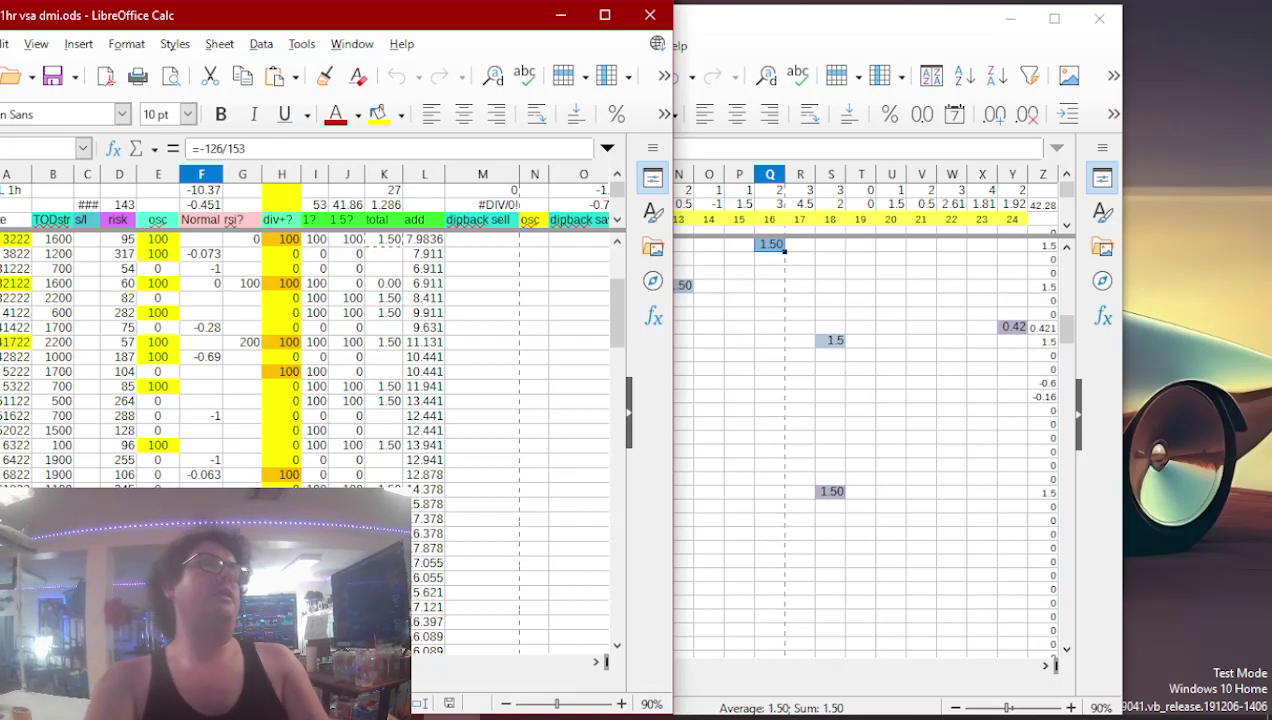
left_click(757, 388)
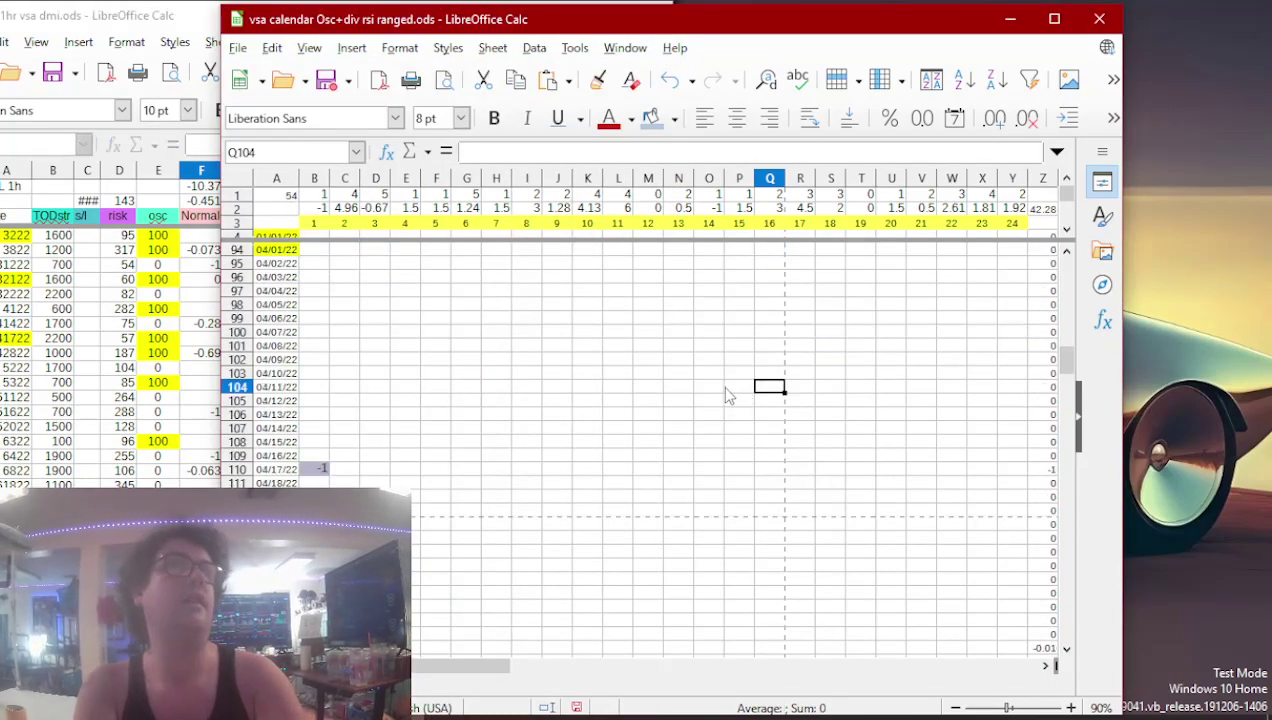
key("Page_Down")
key("Down")
key("Down")
key("Down")
key("Down")
key("Down")
key("Down")
key("Down")
key("Down")
key("Down")
key("Down")
key("Down")
key("Down")
key("Down")
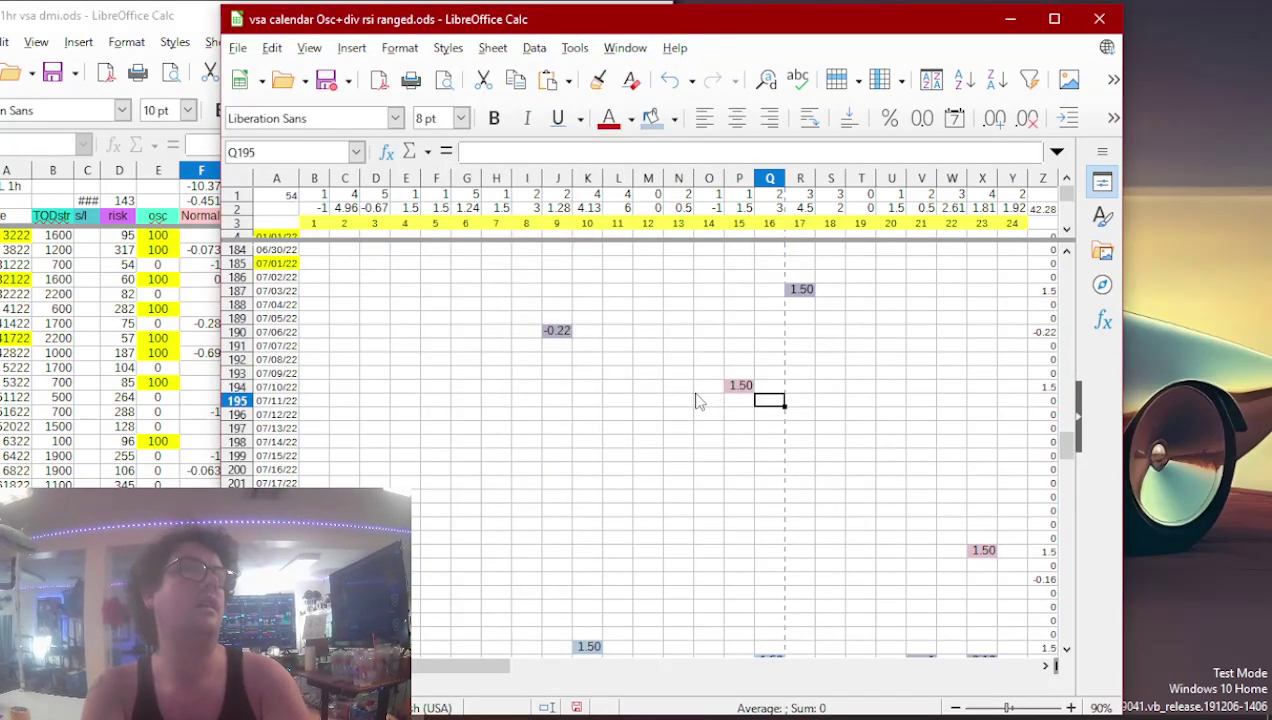
key("Down")
key("Down")
key("Down")
key("Down")
key("Down")
key("Down")
key("Down")
key("Down")
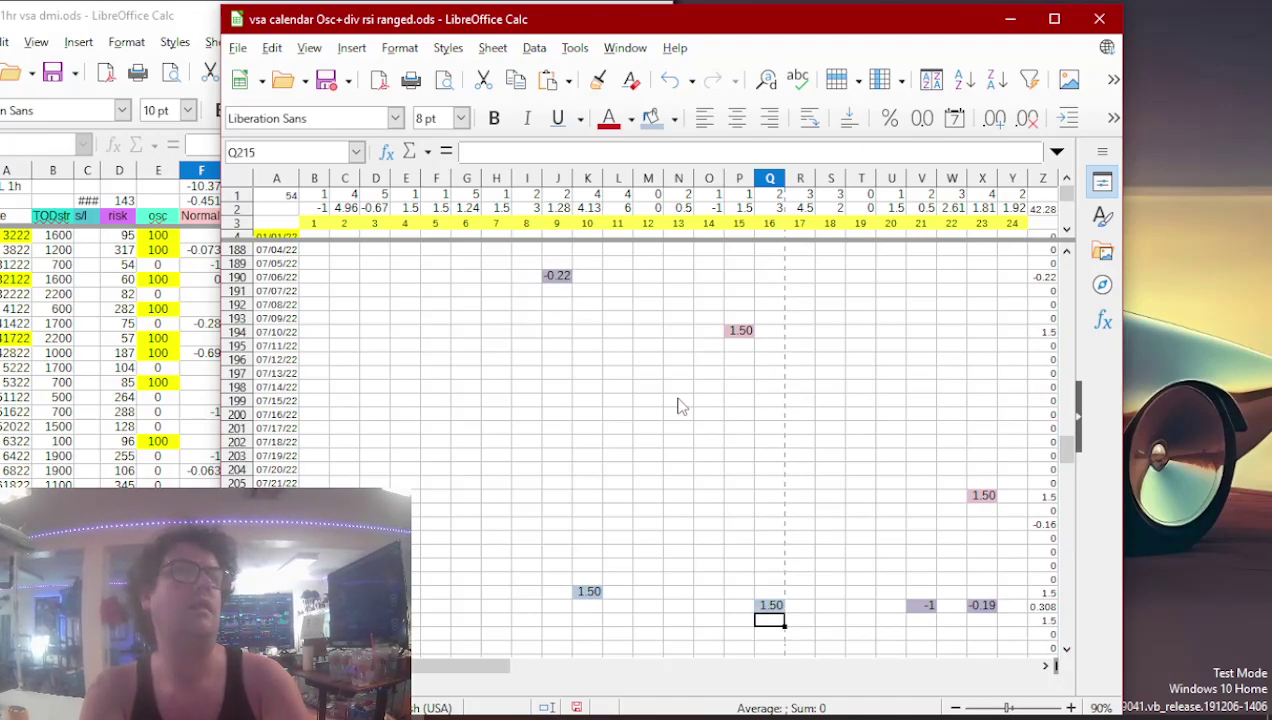
key("Right")
key("Right")
key("Right")
key("Right")
key("Right")
key("Right")
key("Right")
key("Right")
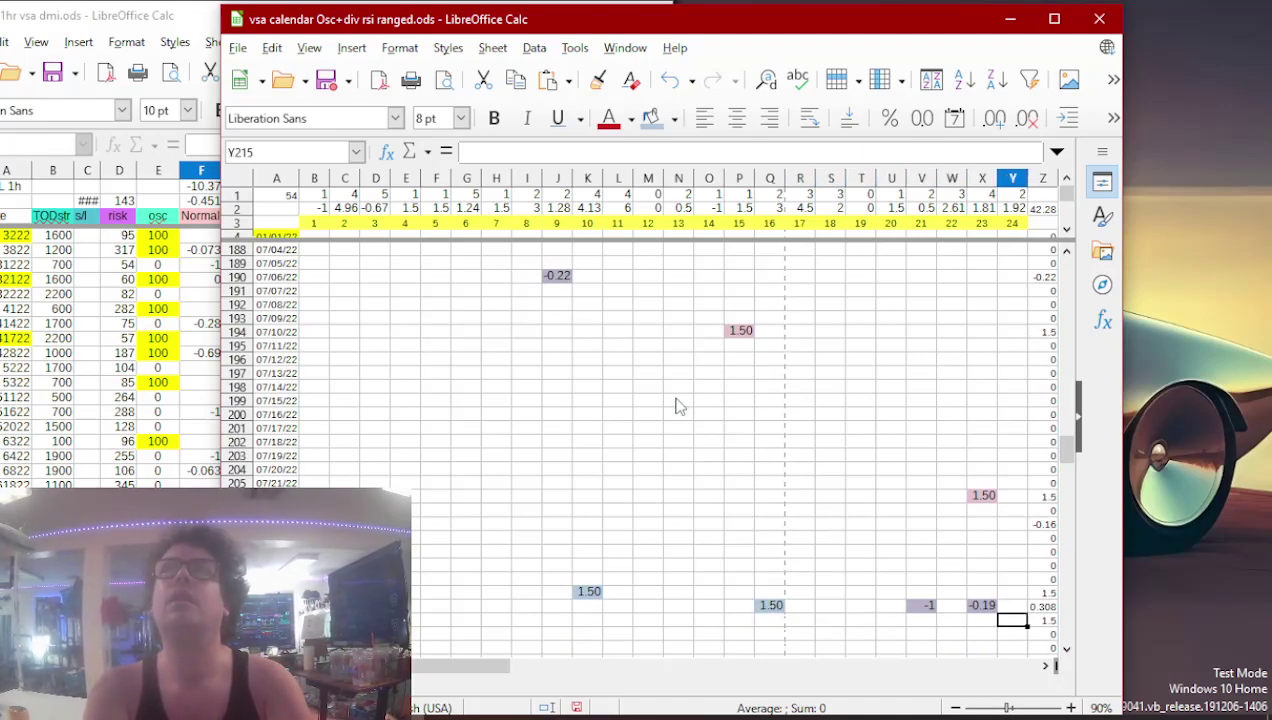
type("=-126/153")
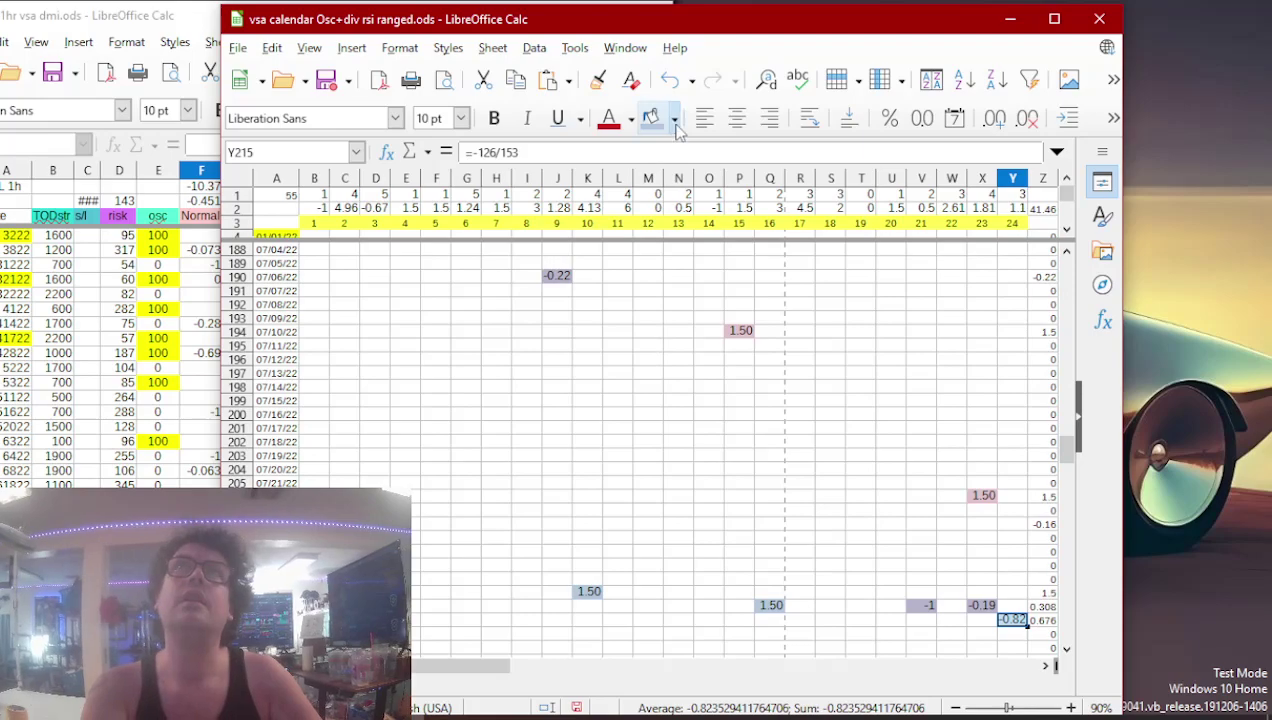
- Copy the 9/1/22 0 trade's 1.50 result into the calendar row 09/01/22 under hour 24 and fill it with Light Blue 3
left_click(157, 500)
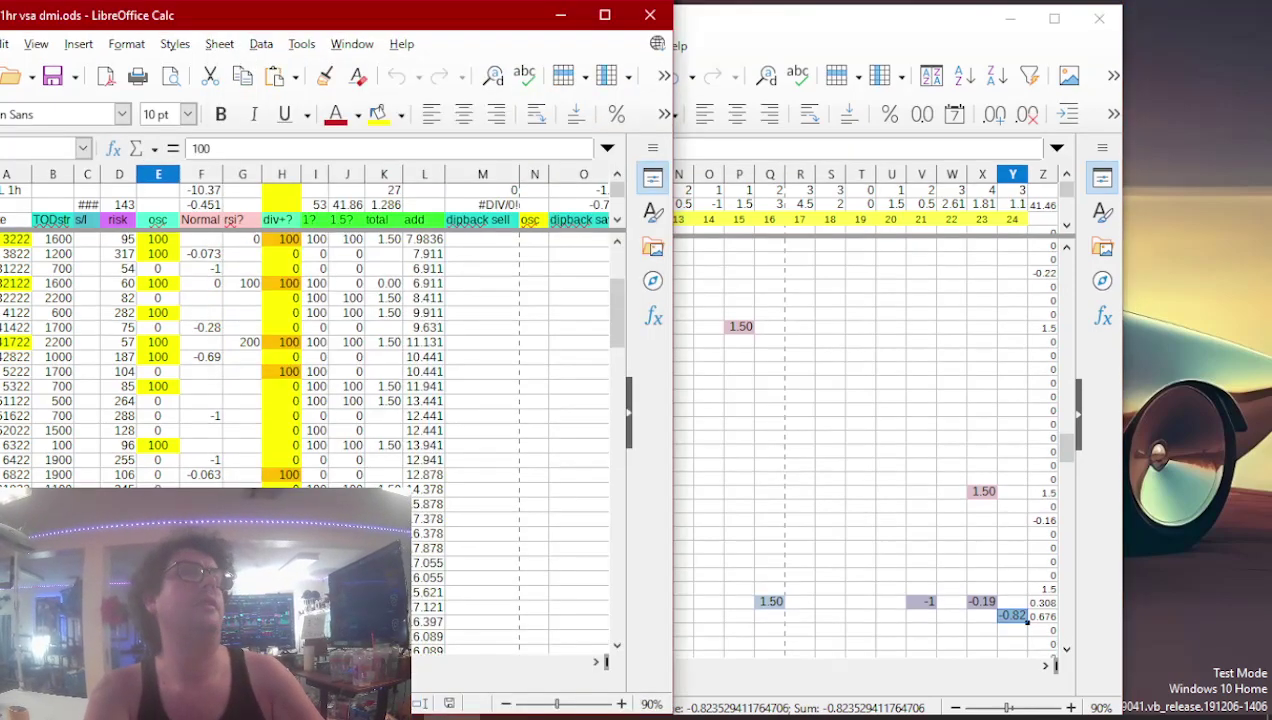
left_click(242, 500)
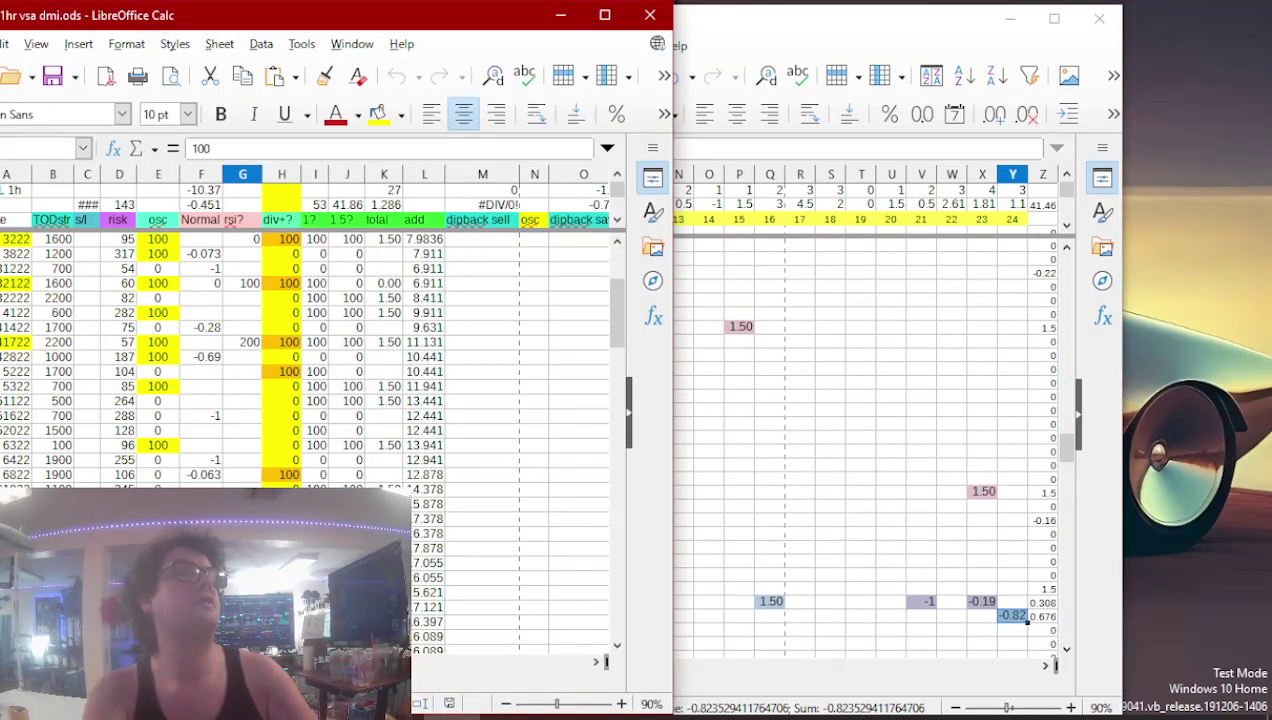
left_click(383, 500)
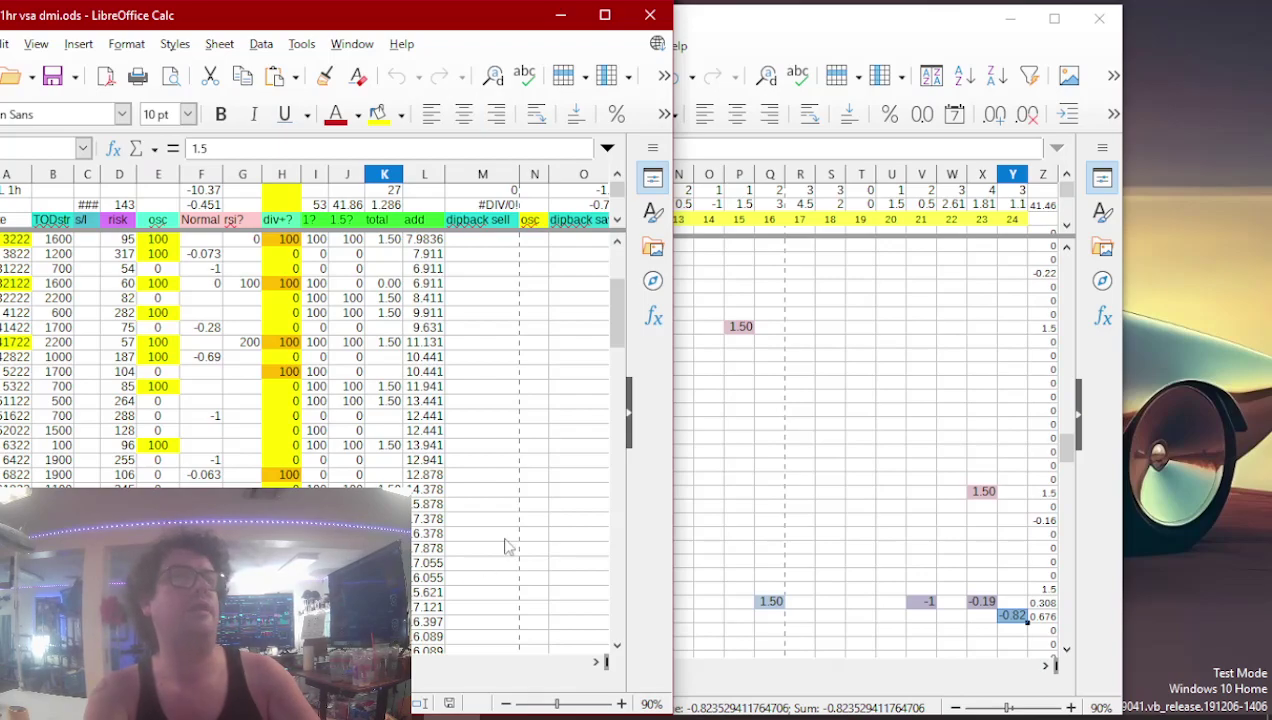
left_click_drag(900, 528, 912, 538)
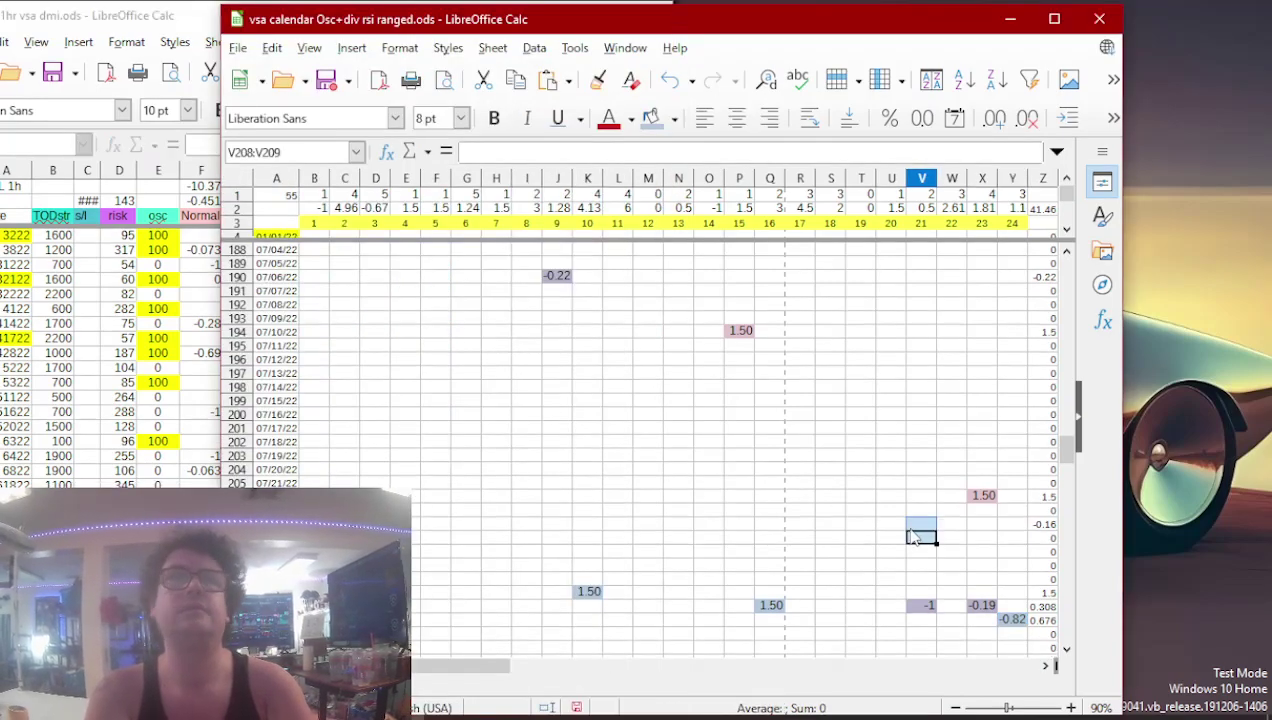
key("Page_Down")
key("Page_Down")
key("Up")
key("Up")
key("Up")
key("Up")
key("Up")
key("Up")
key("Up")
key("Up")
key("Up")
key("Up")
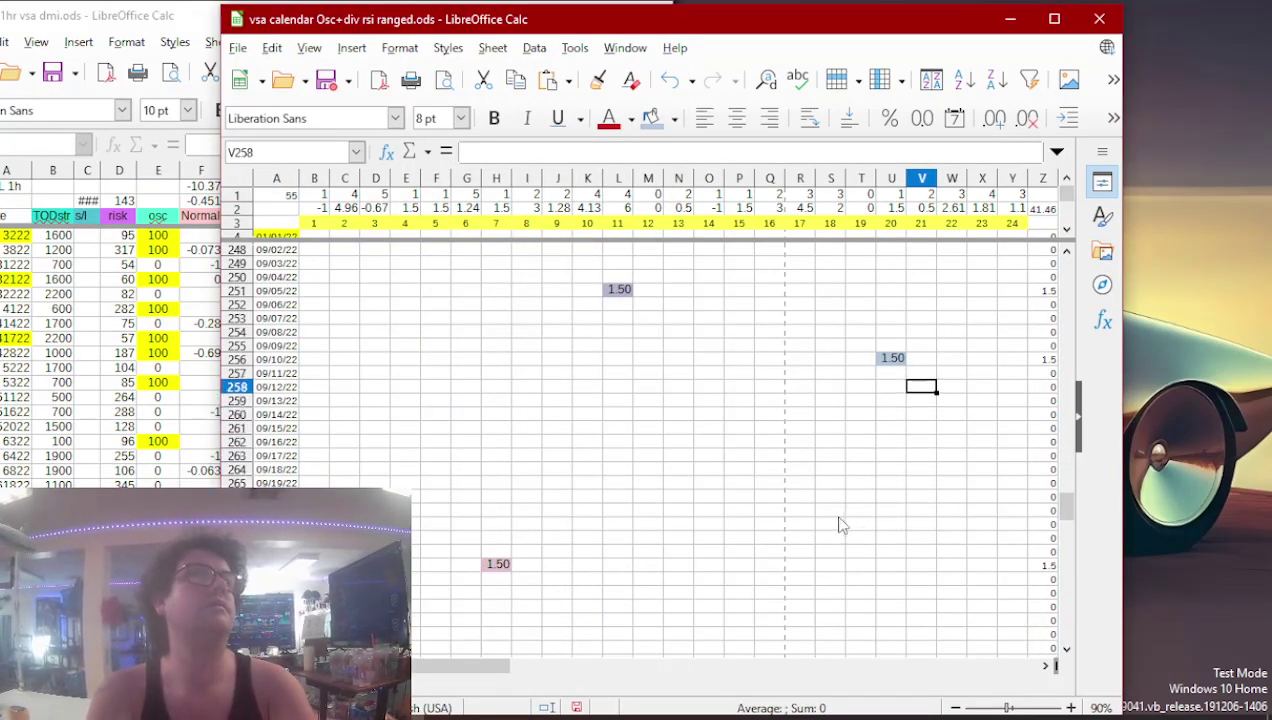
key("Up")
key("Up")
key("Up")
key("Up")
key("Up")
key("Up")
key("Up")
key("Up")
key("Up")
key("Up")
key("Up")
key("Up")
key("Right")
key("Right")
key("Right")
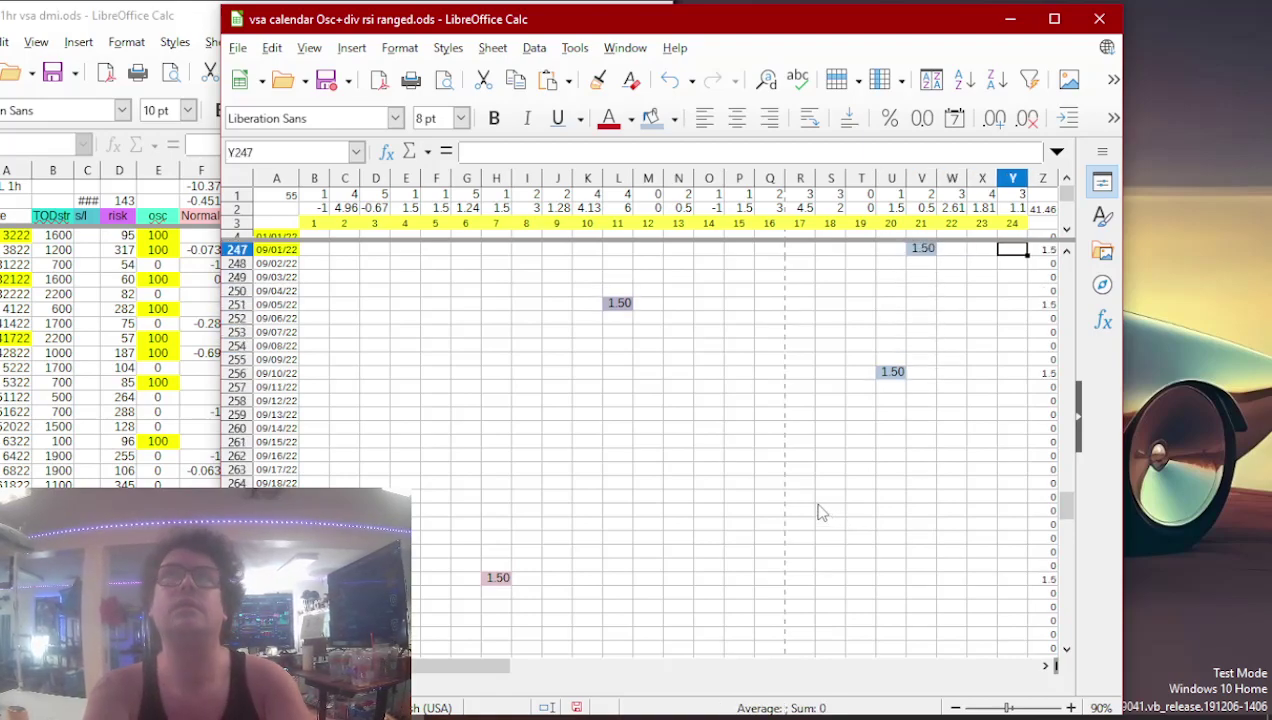
type("1.50")
left_click(654, 120)
- Check the remaining highlighted trades in the L 1h log, close it, and switch to the vsa dmi log whose header ends in AR 1h
left_click(158, 544)
scroll(158, 544, "down", 3)
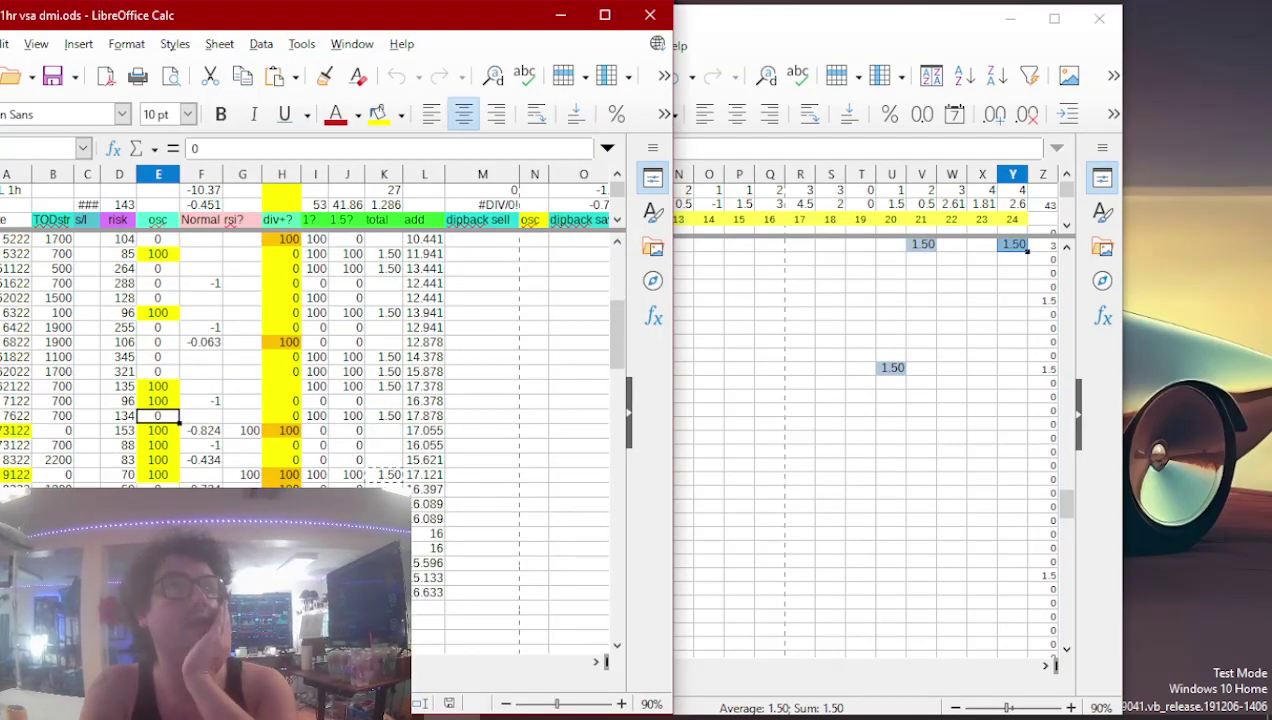
scroll(215, 365, "up", 5)
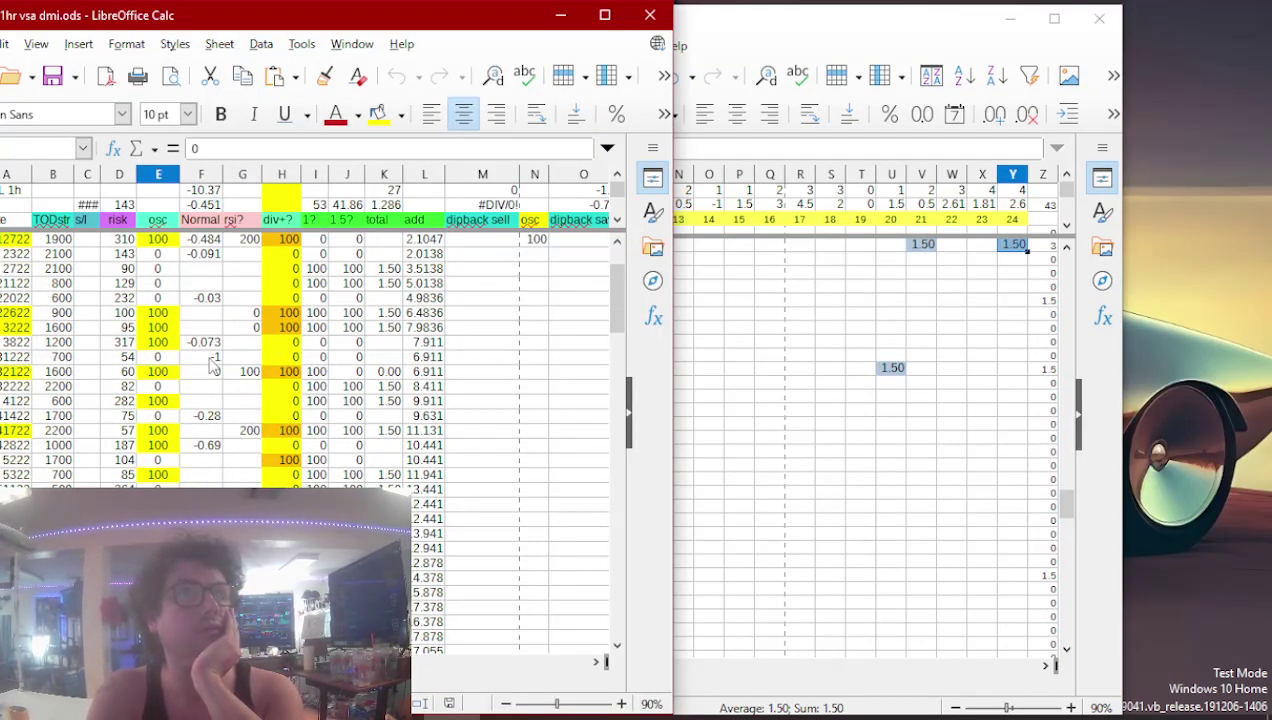
scroll(205, 483, "up", 2)
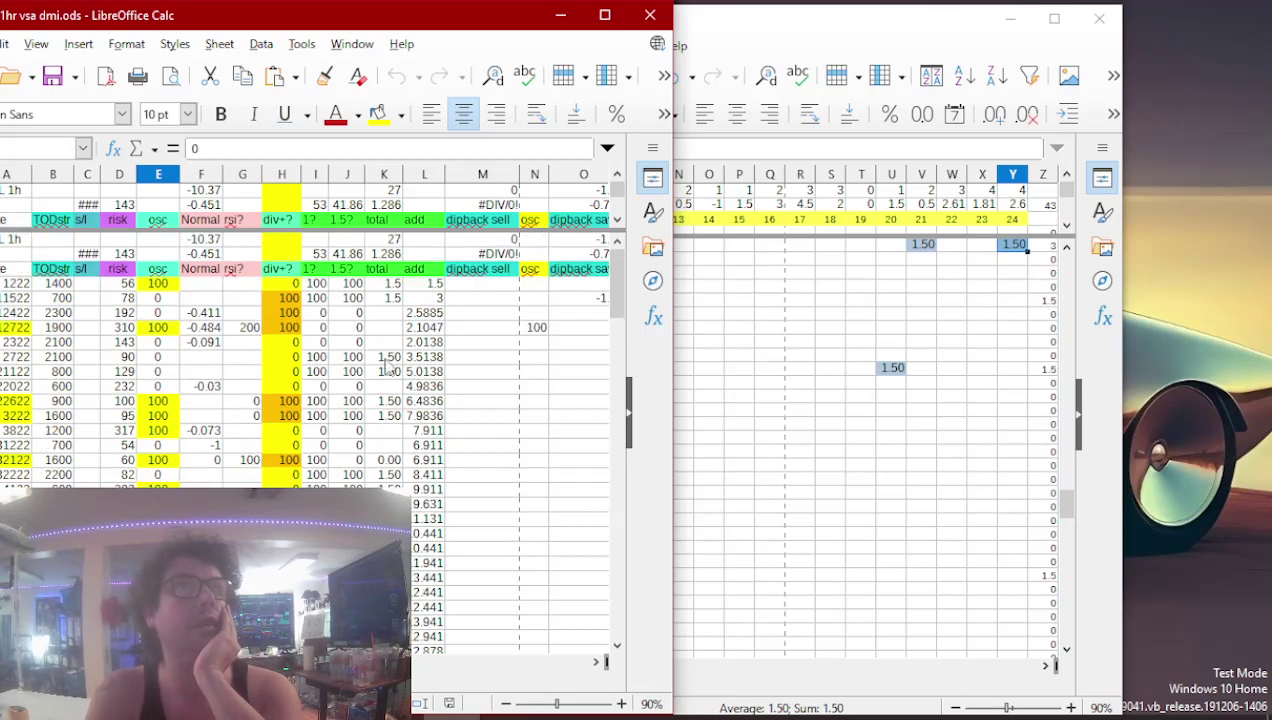
left_click(650, 15)
left_click(470, 717)
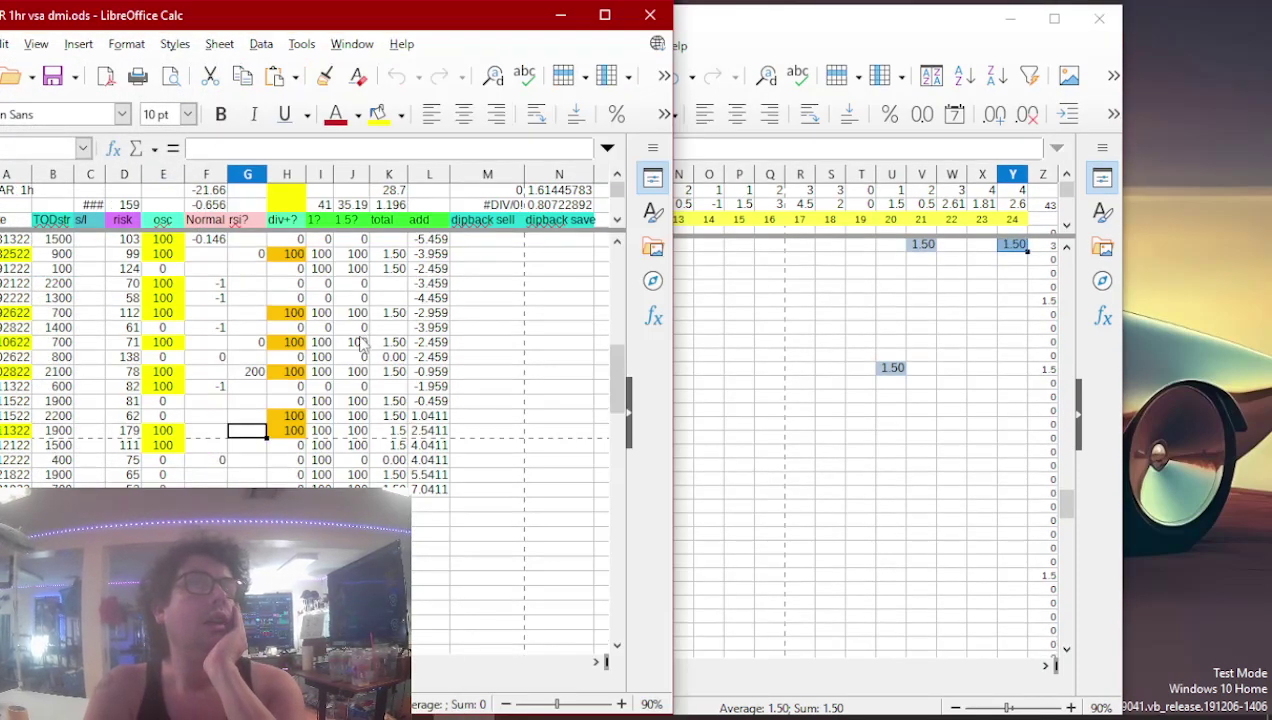
- Copy the 3/5/22 400 trade's =-68/195 result into the calendar row 03/05/22 under hour 4 and fill it with Light Blue 3
scroll(352, 345, "up", 3)
left_click(245, 313)
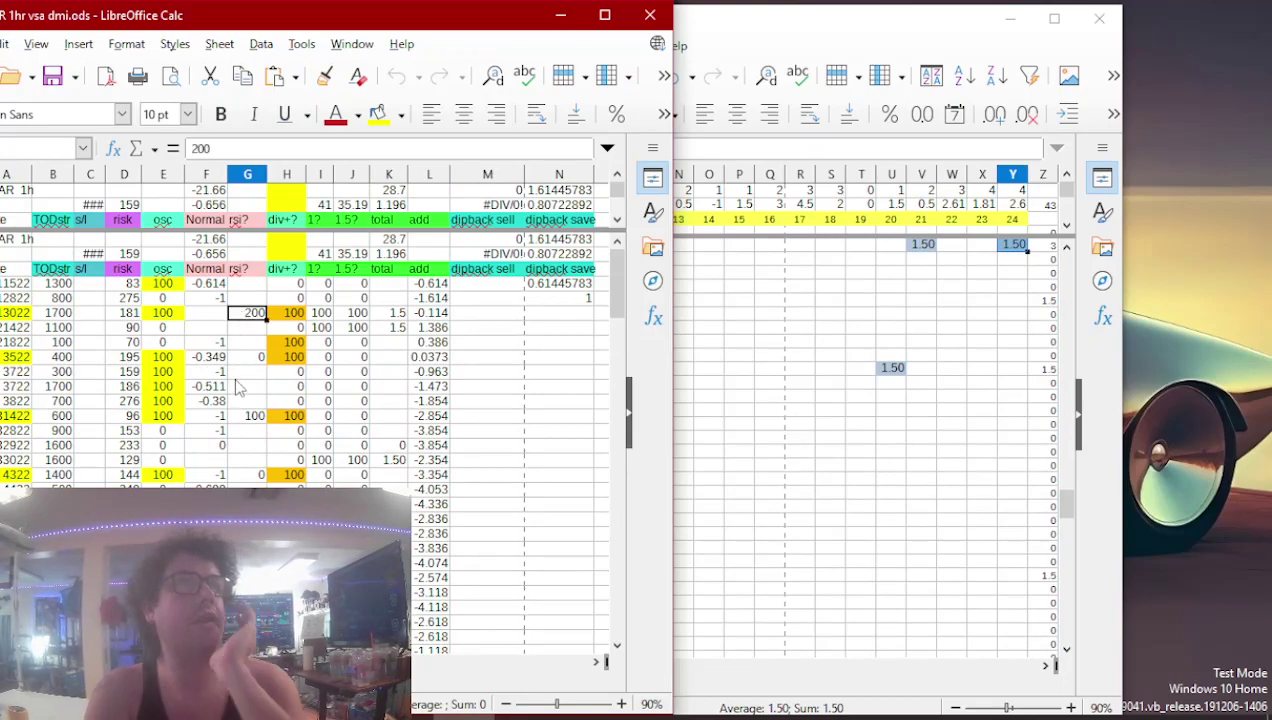
left_click(262, 358)
left_click(215, 360)
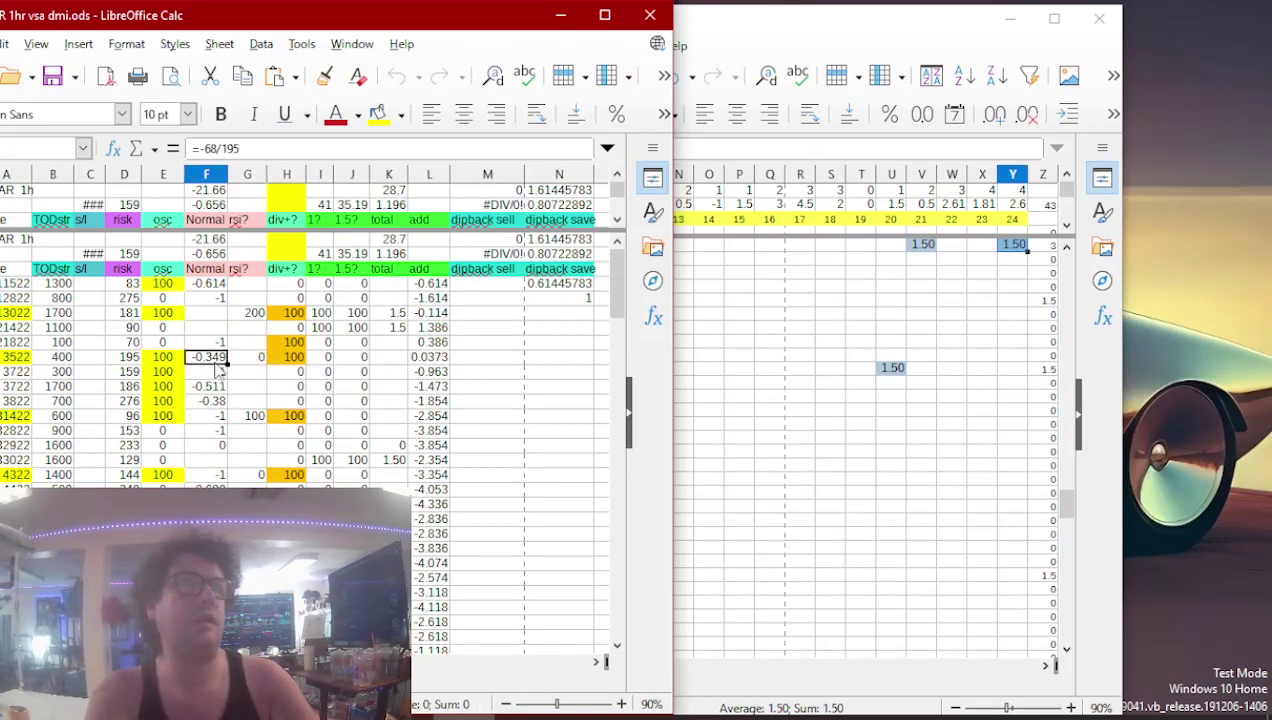
key("ctrl+c")
left_click(770, 455)
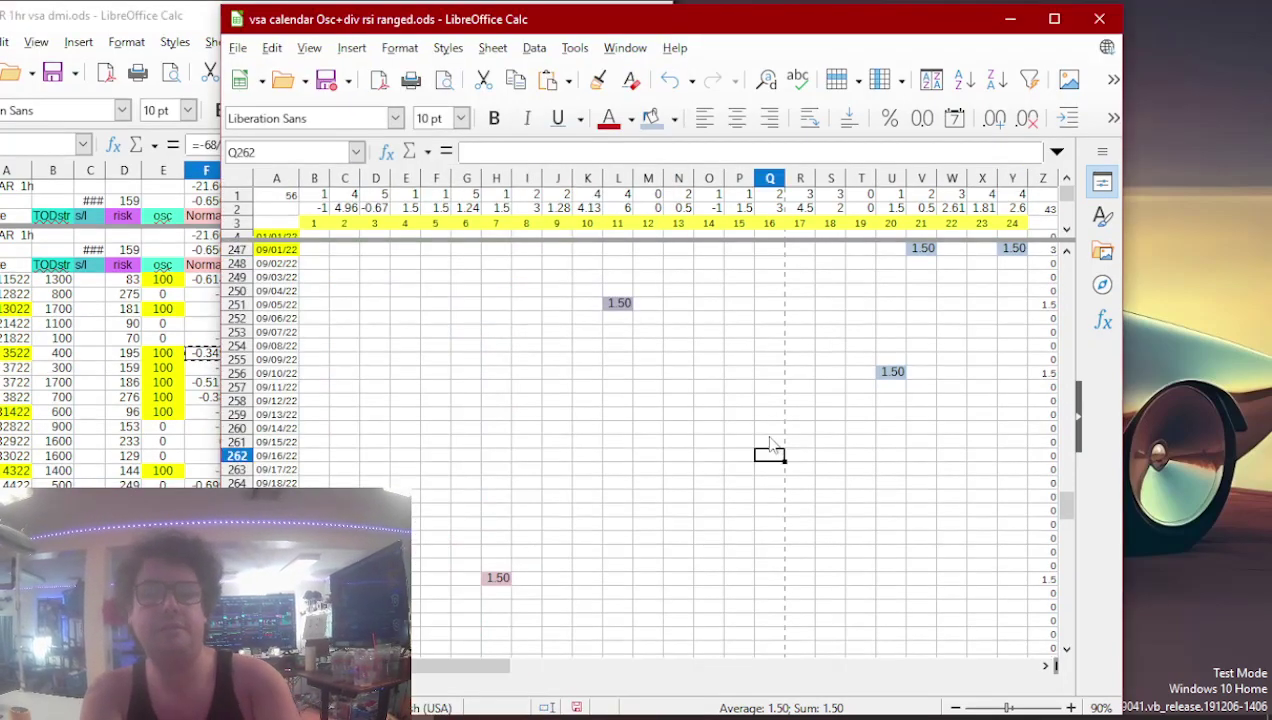
key("Page_Up")
key("Page_Up")
key("Page_Up")
key("Page_Up")
key("Page_Up")
key("Page_Up")
key("Page_Up")
key("Page_Up")
key("Page_Down")
key("Page_Down")
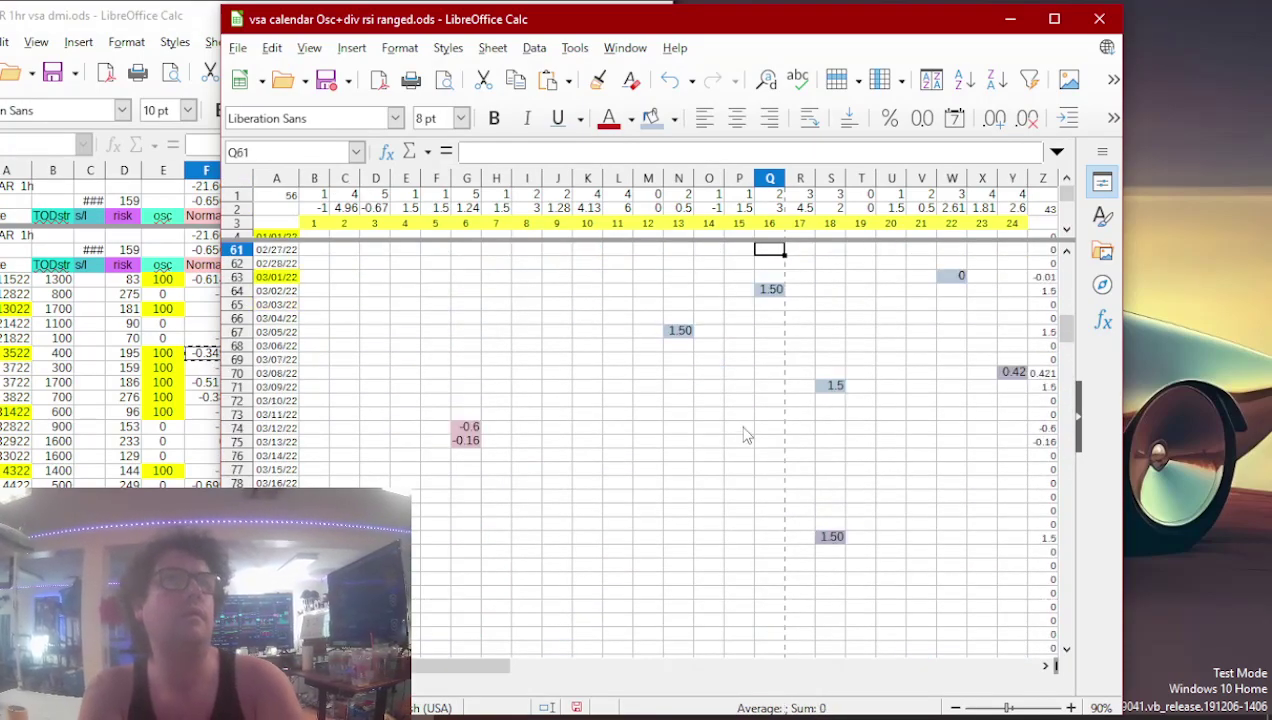
key("Down")
key("Down")
key("Down")
key("Down")
key("Down")
key("Down")
key("Left")
key("Left")
key("Left")
key("Left")
key("Left")
key("Left")
key("Left")
key("Left")
key("Left")
key("Left")
key("Left")
key("Left")
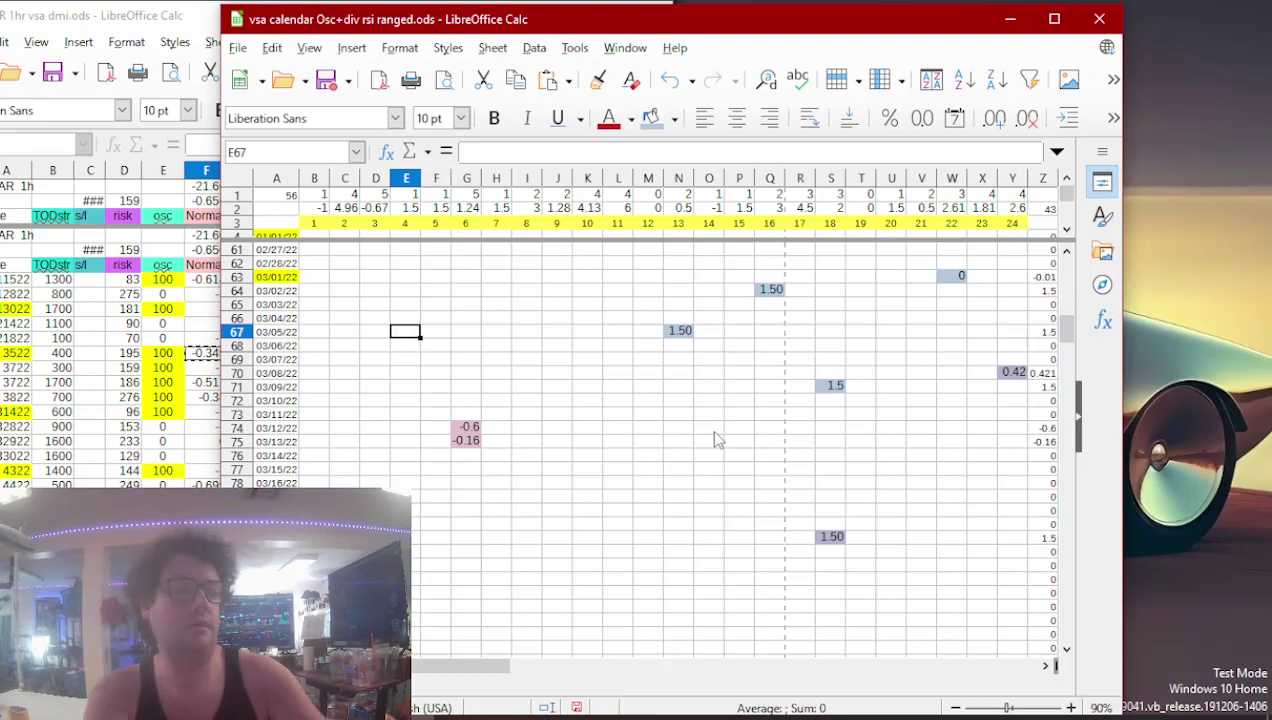
key("ctrl+v")
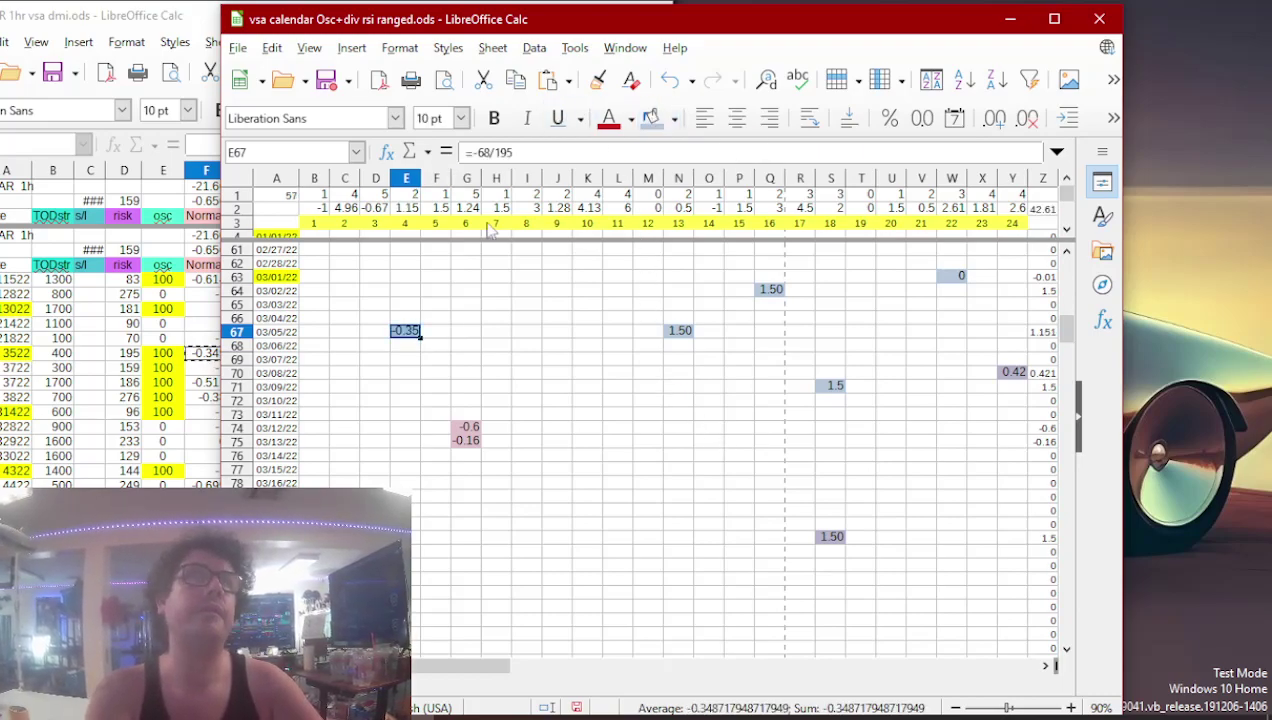
- Copy the 3/14/22 600 trade's -1 result into the calendar row 03/14/22 under hour 6 and fill it with Light Blue 3
left_click(92, 401)
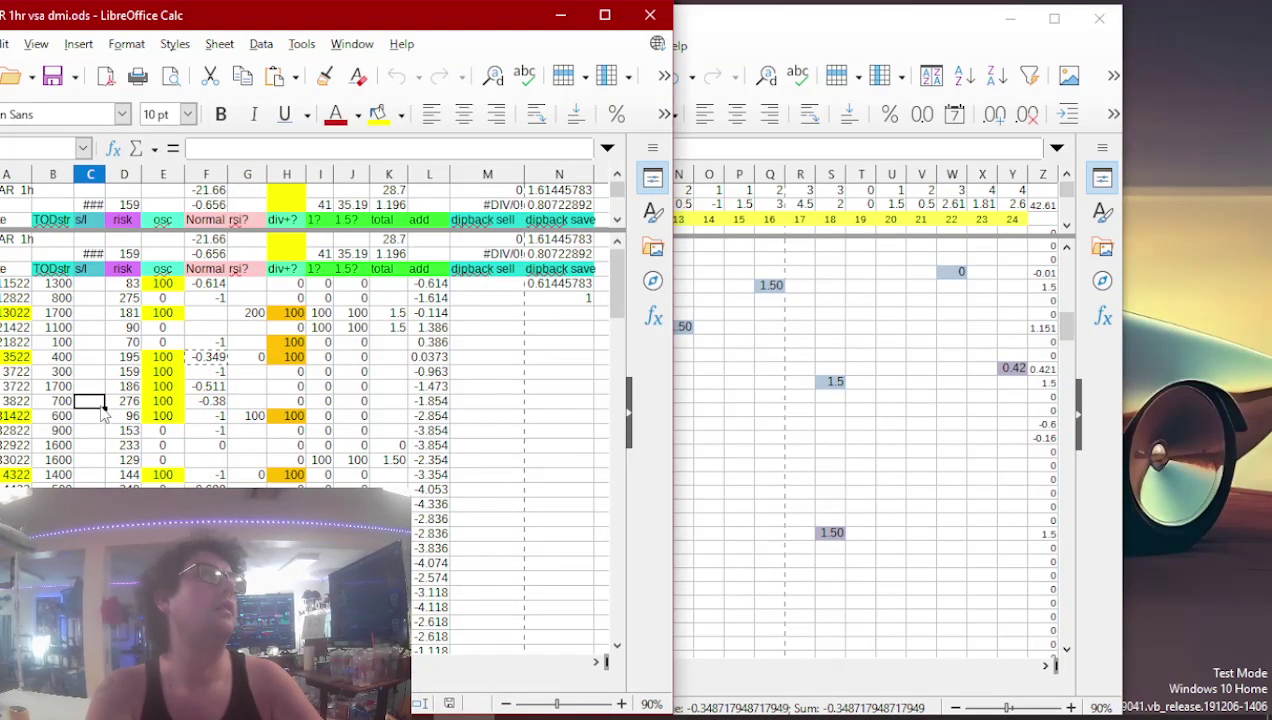
left_click(216, 414)
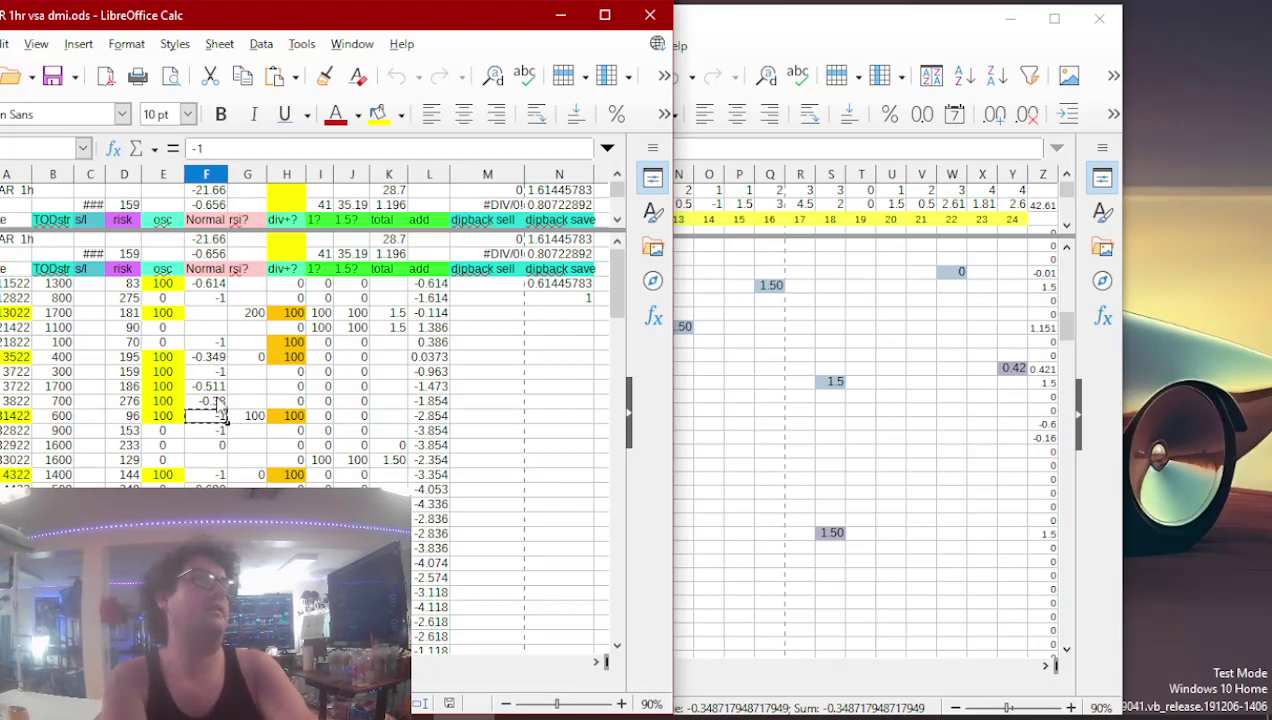
left_click(778, 548)
key("Up")
key("Up")
key("Up")
key("Up")
key("Up")
key("Up")
key("Up")
key("Left")
key("Left")
key("Left")
key("Left")
key("Left")
key("Left")
key("Left")
key("Left")
key("Left")
key("Left")
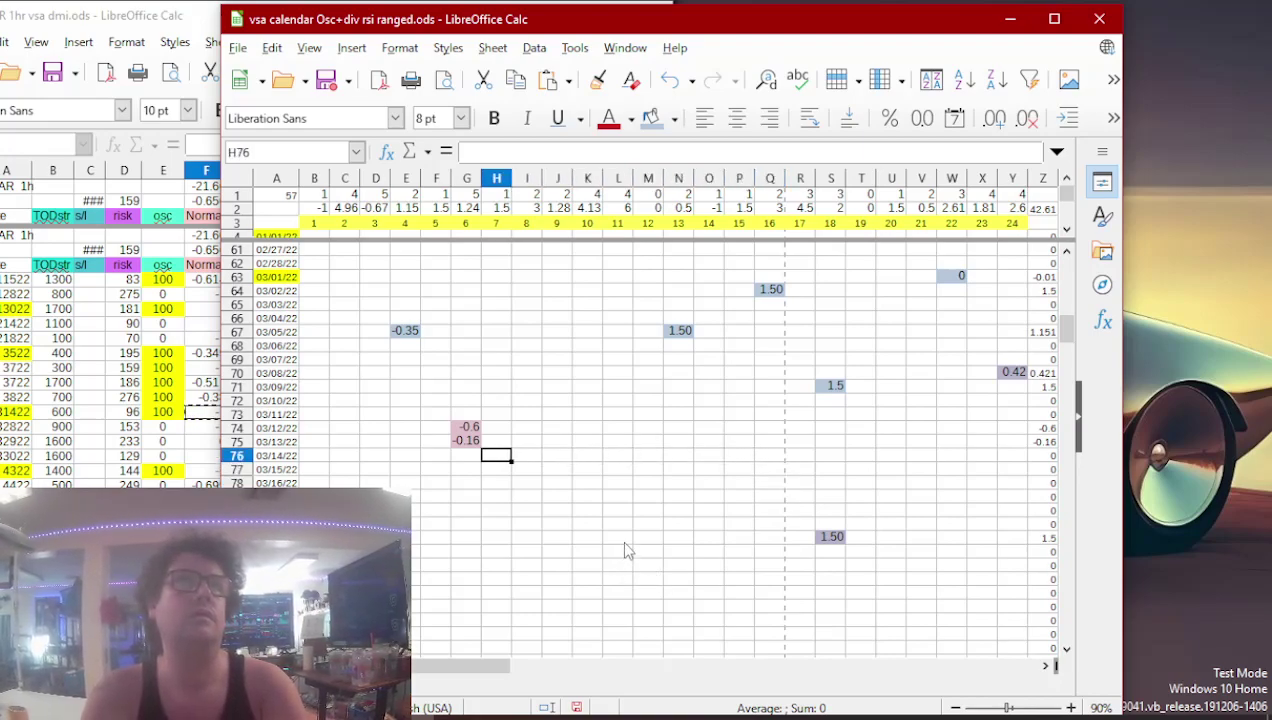
key("ctrl+v")
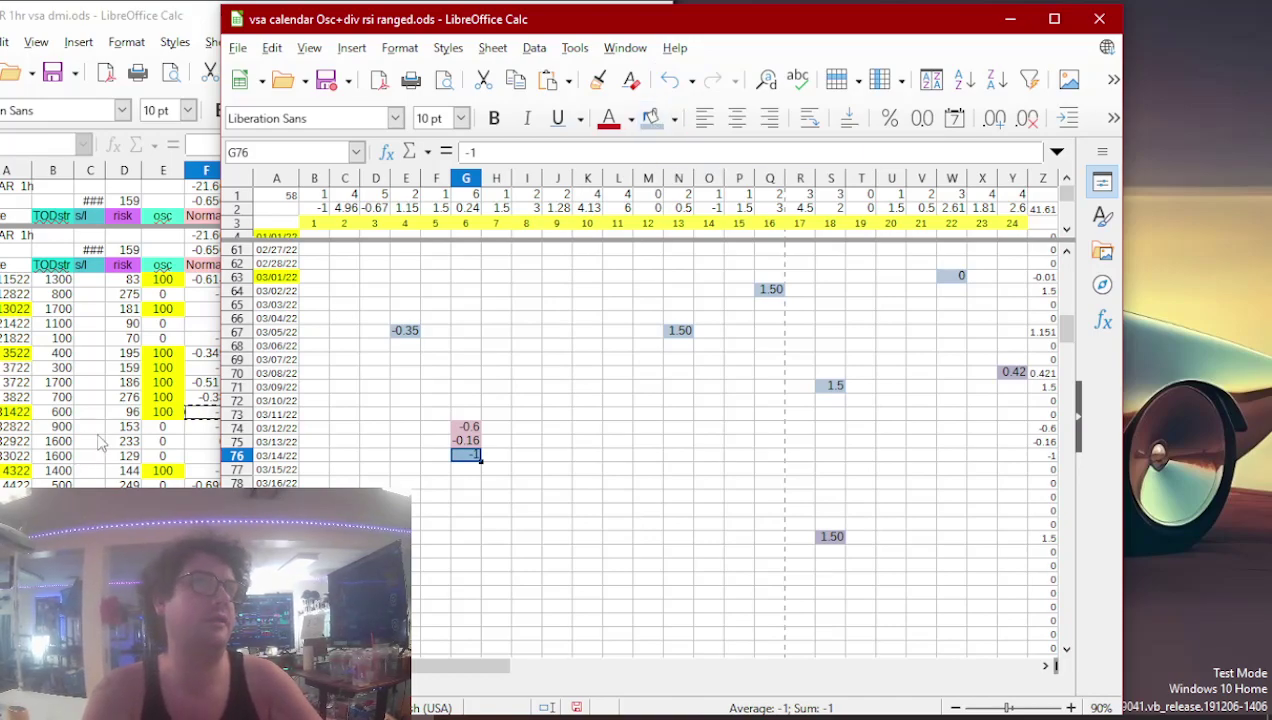
- Copy the 4/3/22 1400 trade's -1 result into the calendar row 04/03/22 under hour 14 and fill it with Light Blue 3
left_click(180, 475)
left_click(218, 478)
key("ctrl+v")
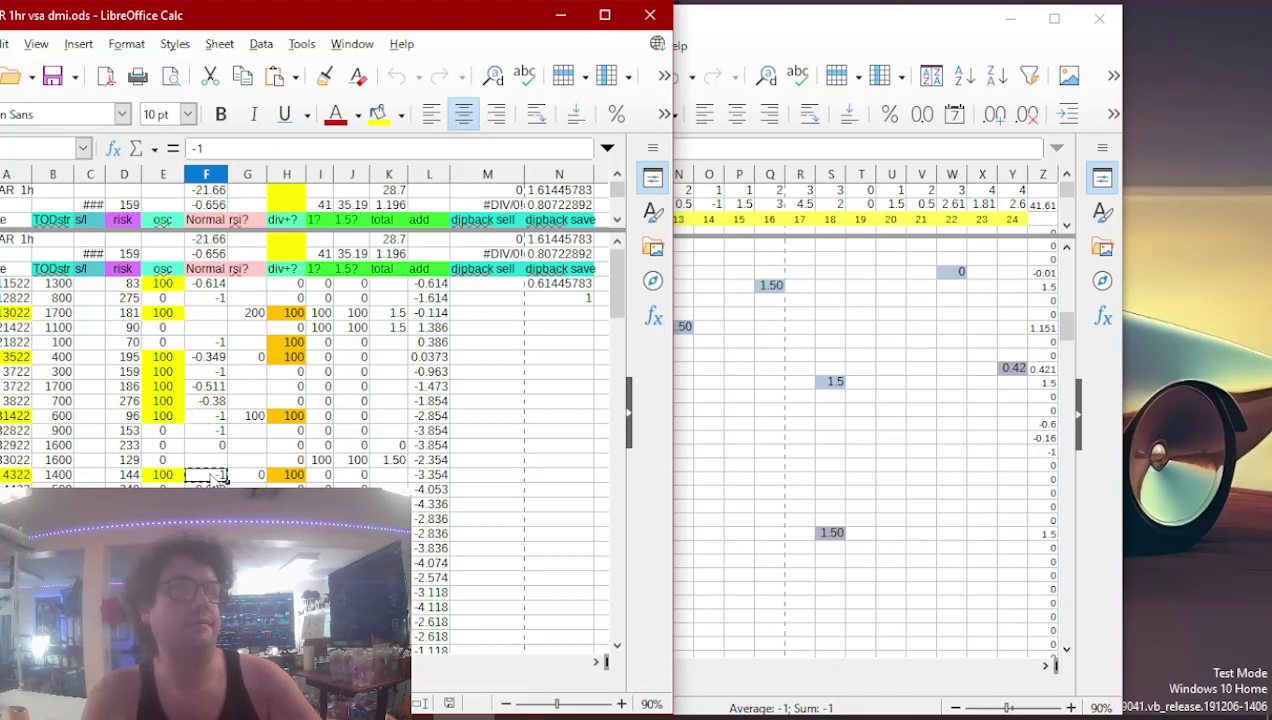
left_click(760, 440)
key("Down")
key("Down")
key("Down")
key("Down")
key("Down")
key("Down")
key("Down")
key("Down")
key("Down")
key("Down")
key("Down")
key("Down")
key("Down")
key("Down")
key("Down")
key("Down")
key("Down")
key("Down")
key("Down")
key("Down")
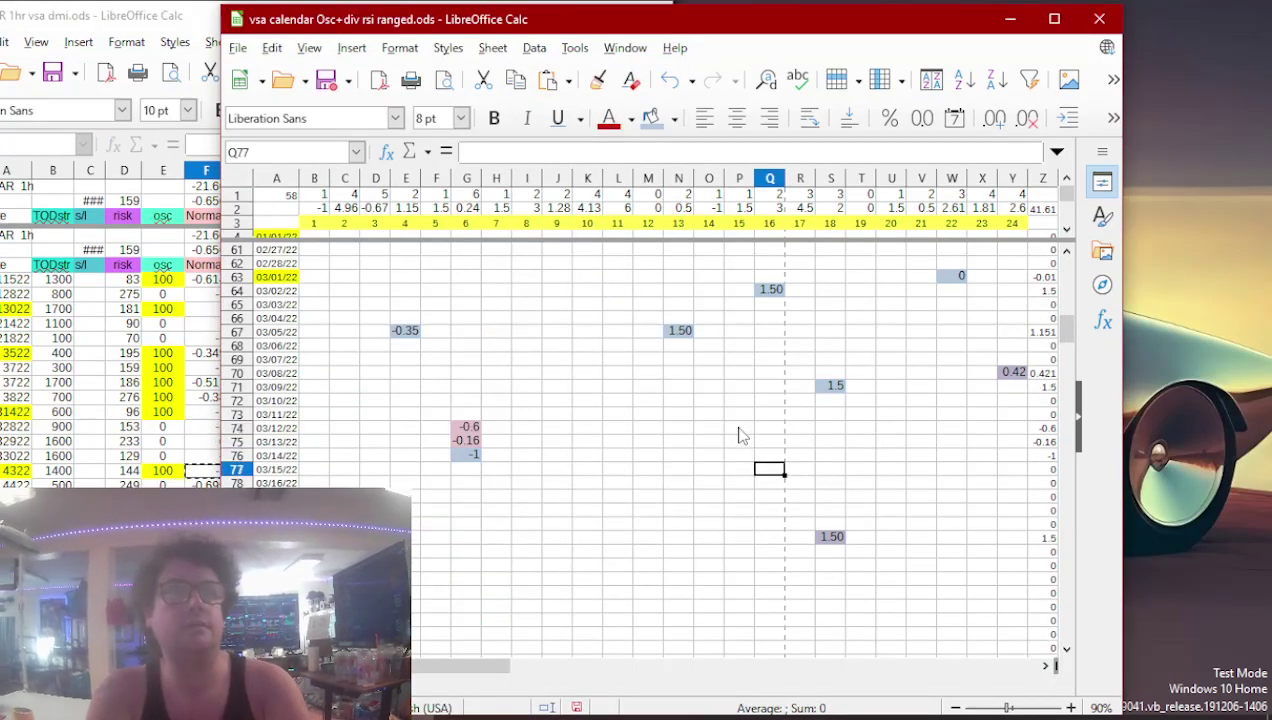
key("Left")
key("Left")
key("Left")
key("Left")
key("Left")
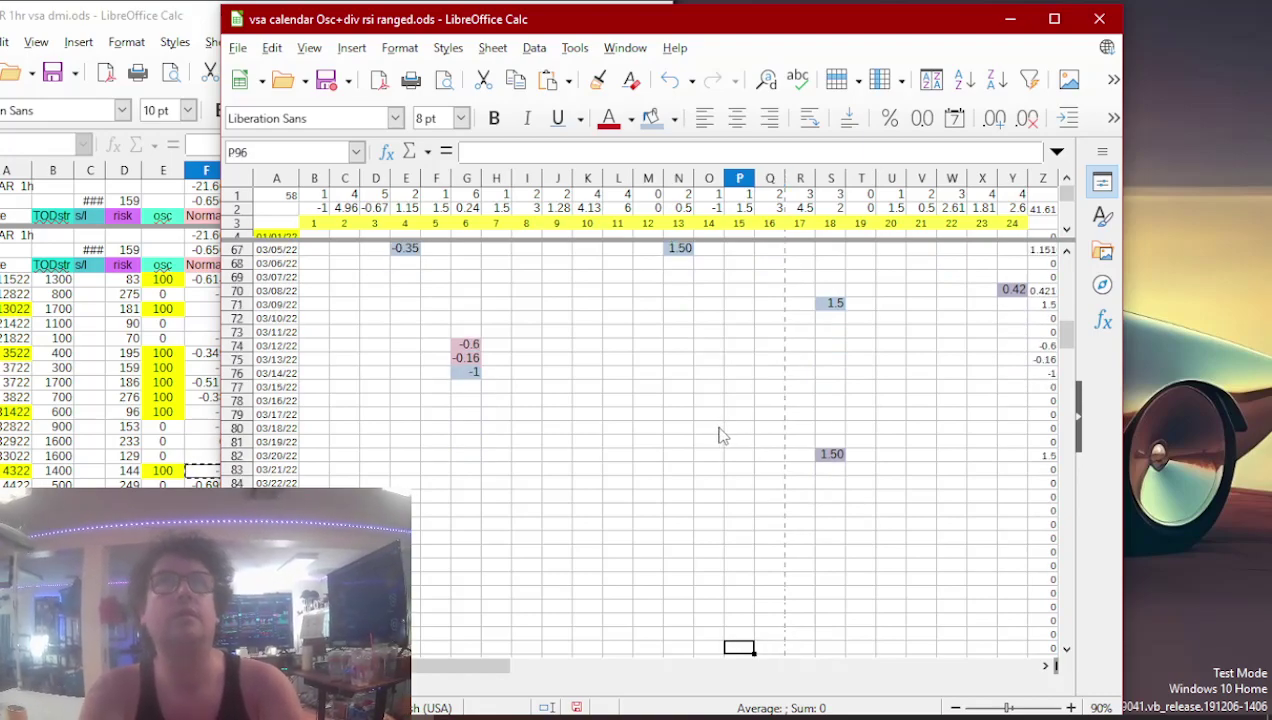
key("Right")
key("Right")
key("Right")
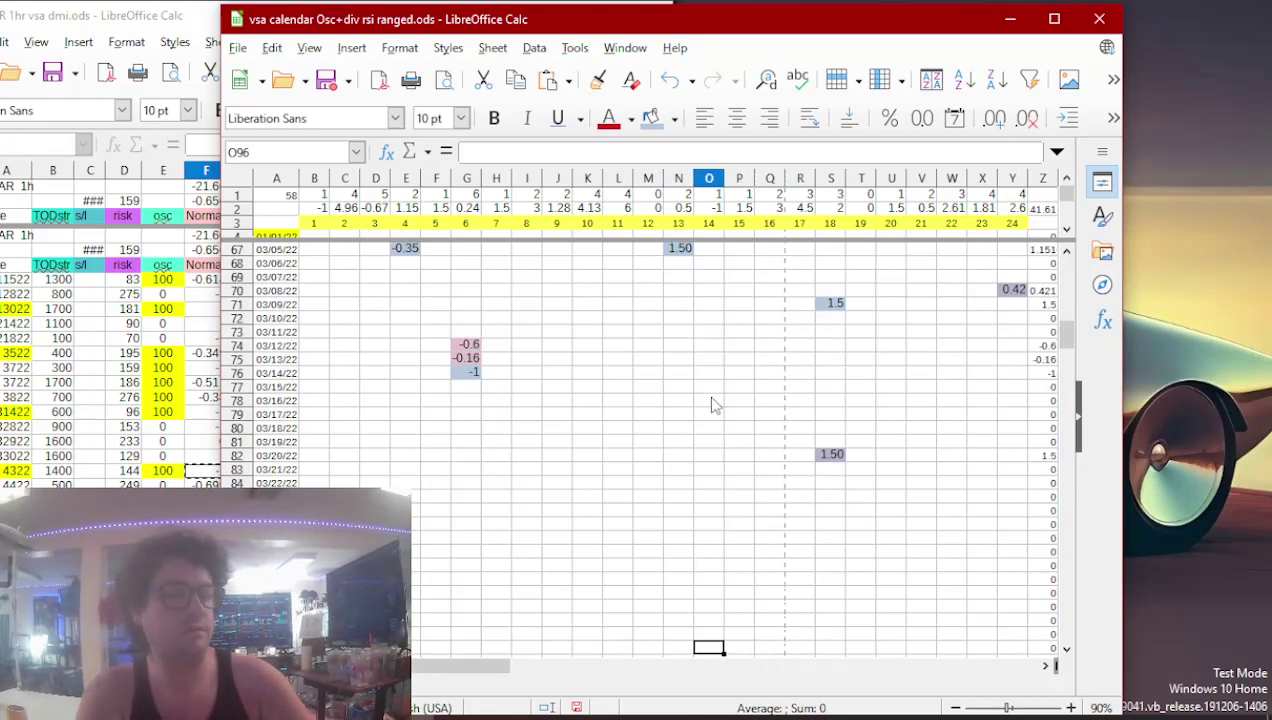
type("-1")
key("Return")
left_click(651, 127)
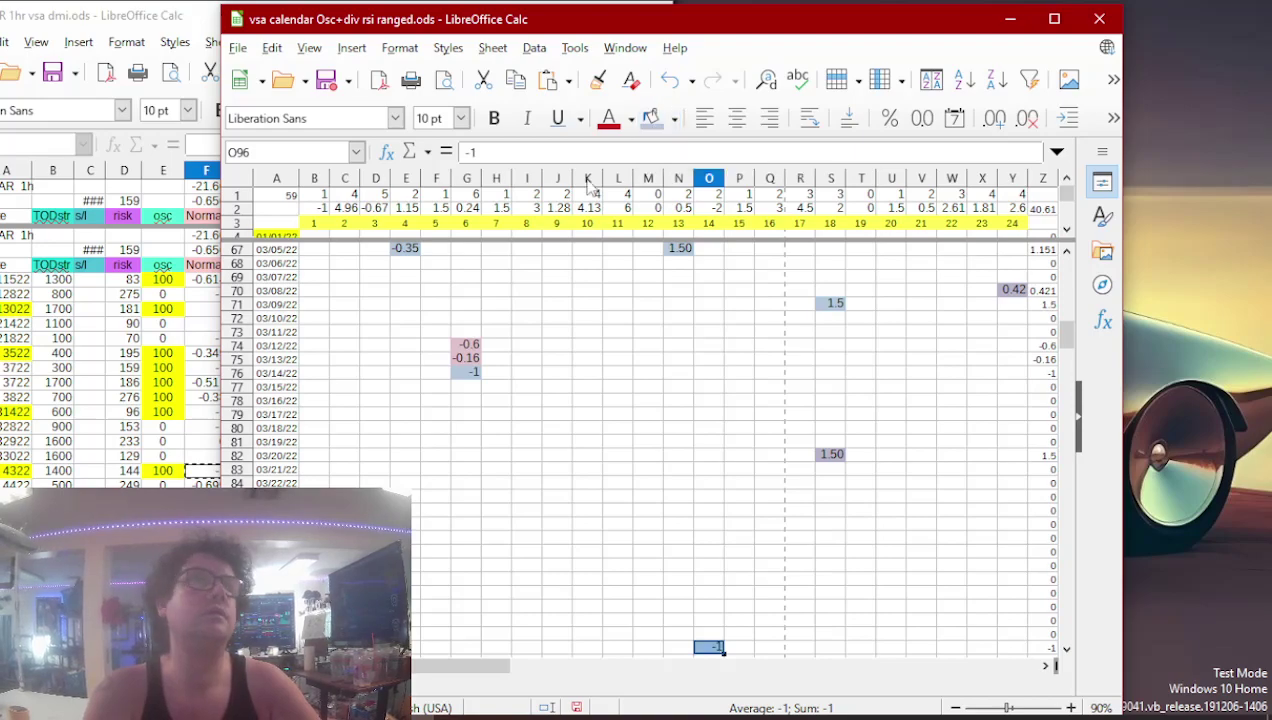
- Copy the 4/14/22 1900 trade's 1.50 result into the calendar row 04/14/22 under hour 19 and fill it with Light Blue 3
left_click(90, 485)
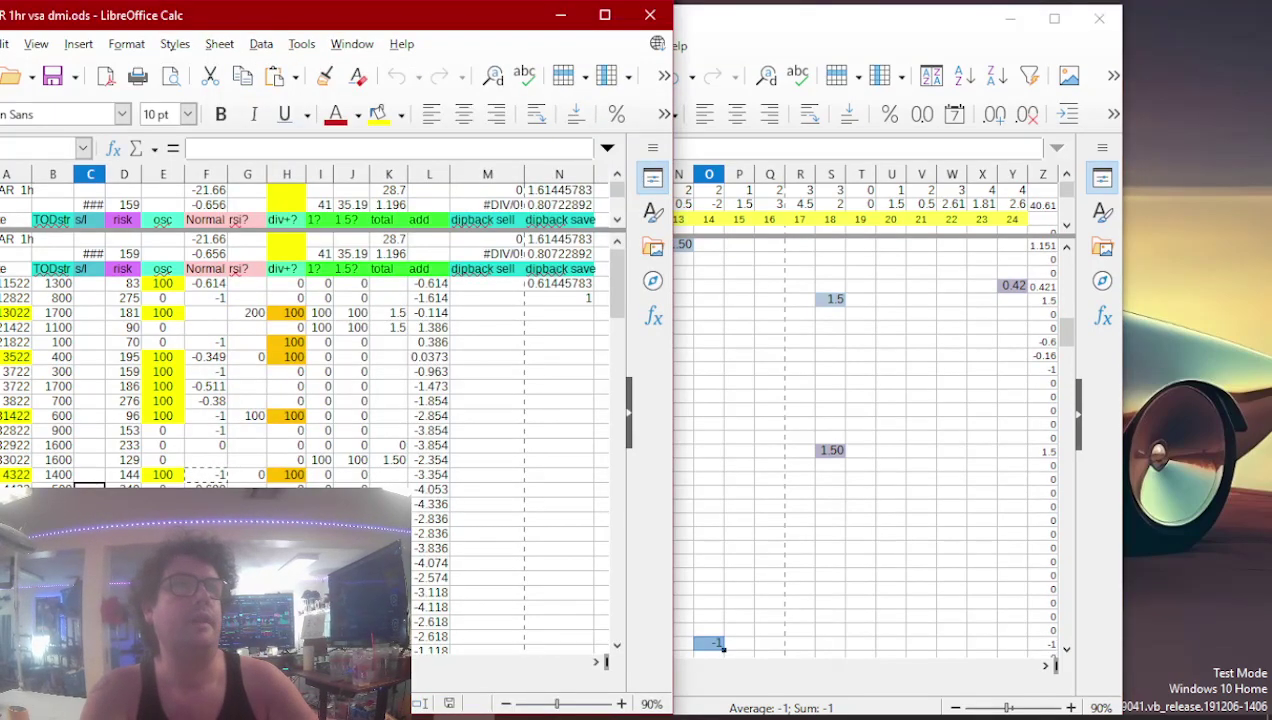
left_click(389, 519)
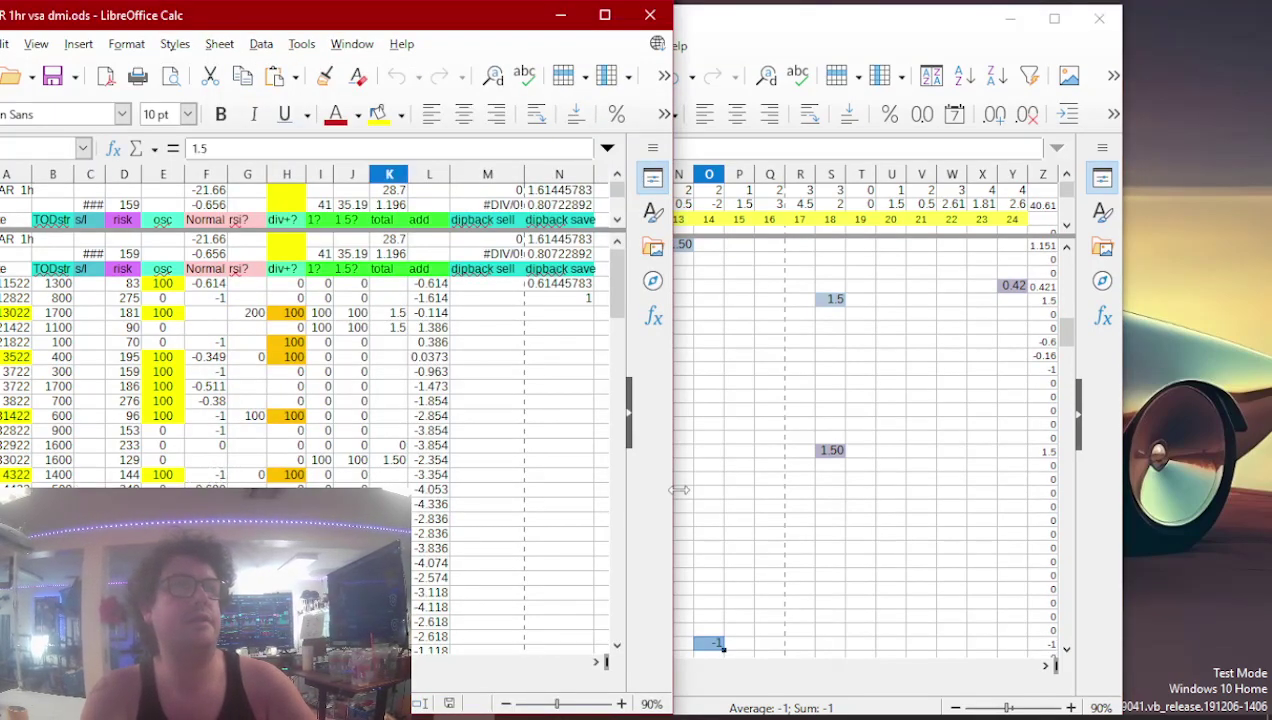
left_click(696, 483)
key("Down")
key("Down")
key("Down")
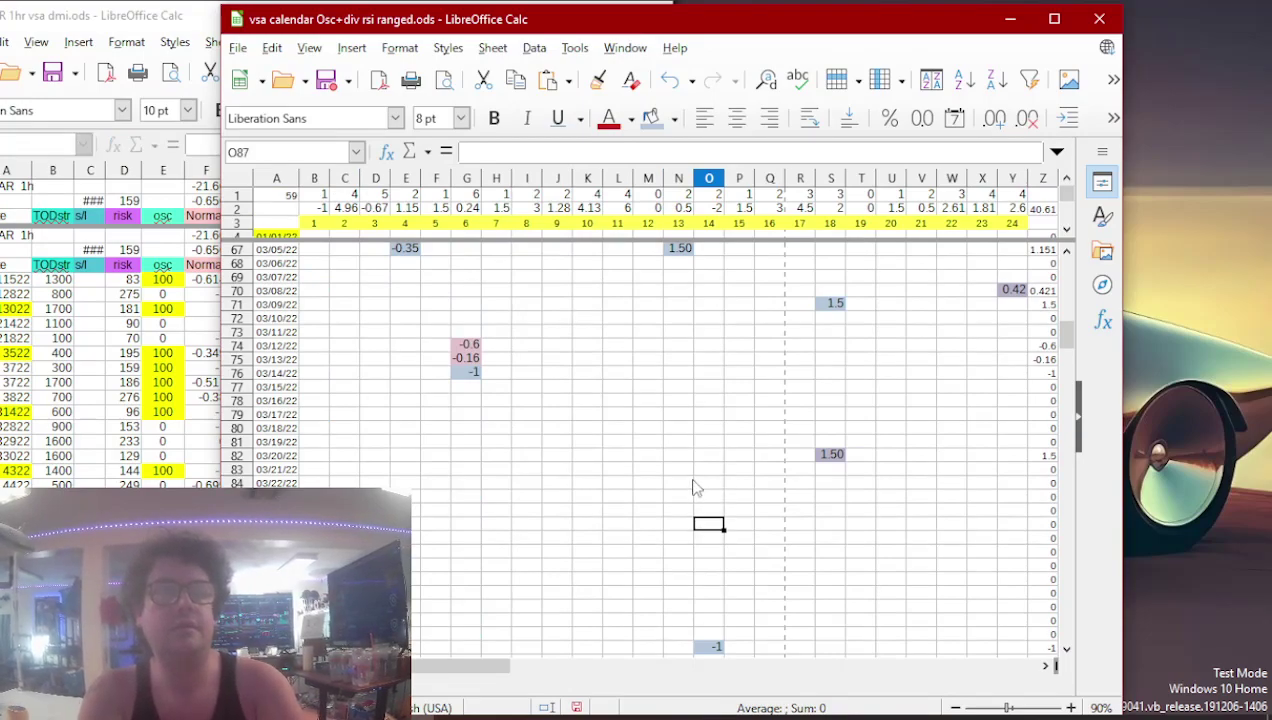
key("Down")
key("Down")
key("Down")
key("Down")
key("Down")
key("Down")
key("Down")
key("Down")
key("Down")
key("Down")
key("Down")
key("Down")
key("Down")
key("Down")
key("Down")
key("Down")
key("Down")
key("Down")
key("Down")
key("Down")
key("Right")
key("Right")
key("Right")
key("Right")
key("Right")
type("1.50")
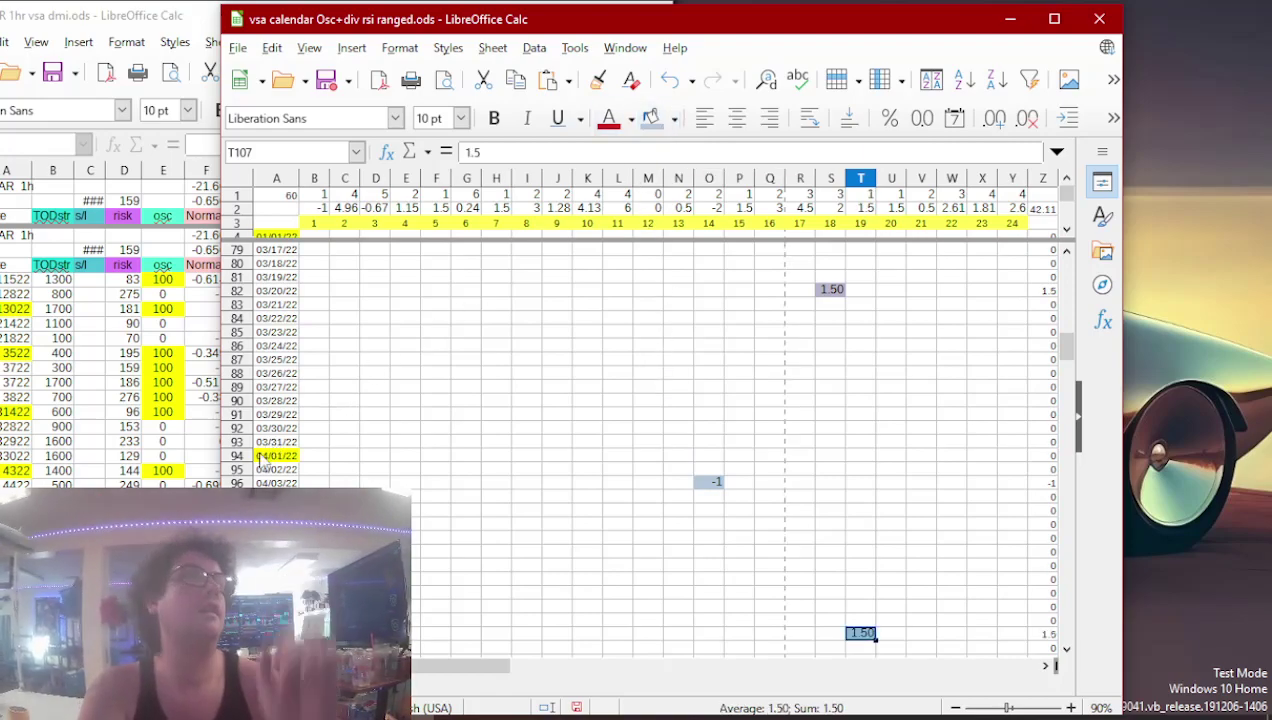
- Copy the 4/17/22 1600 trade's =-20/84 result into the calendar row 04/17/22 under hour 16 and fill it with Light Blue 3
left_click(205, 492)
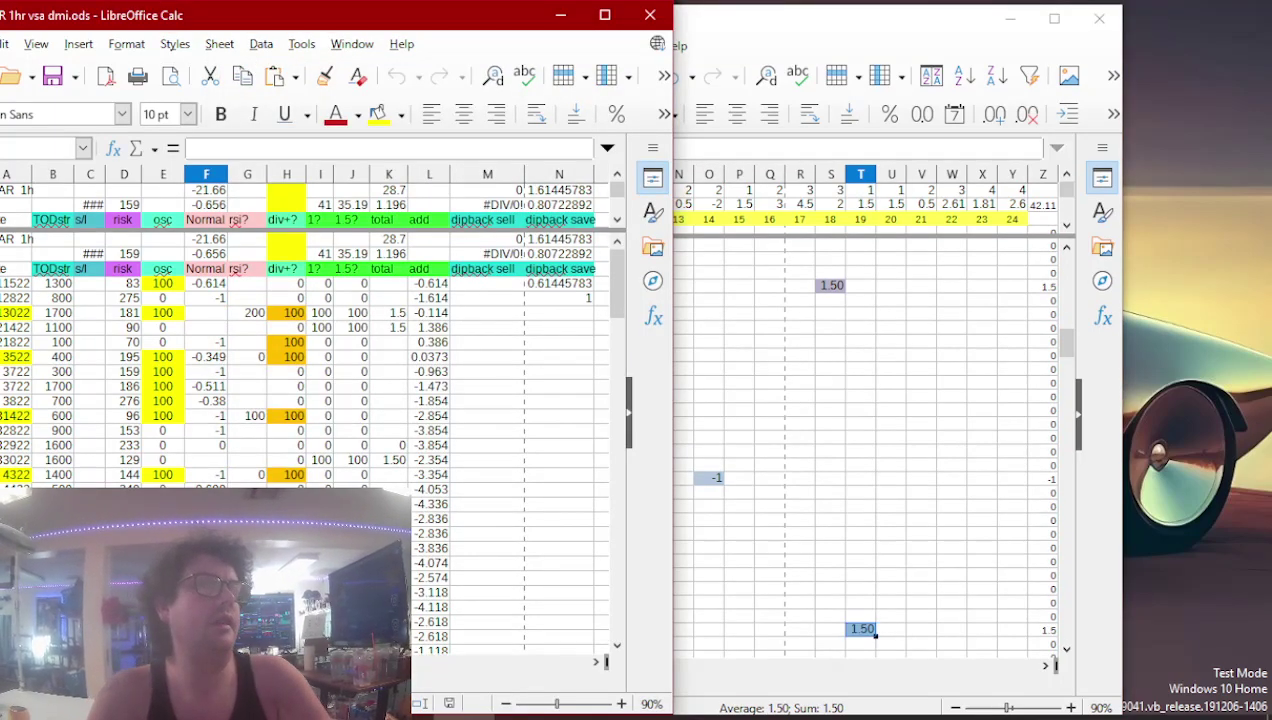
left_click(205, 504)
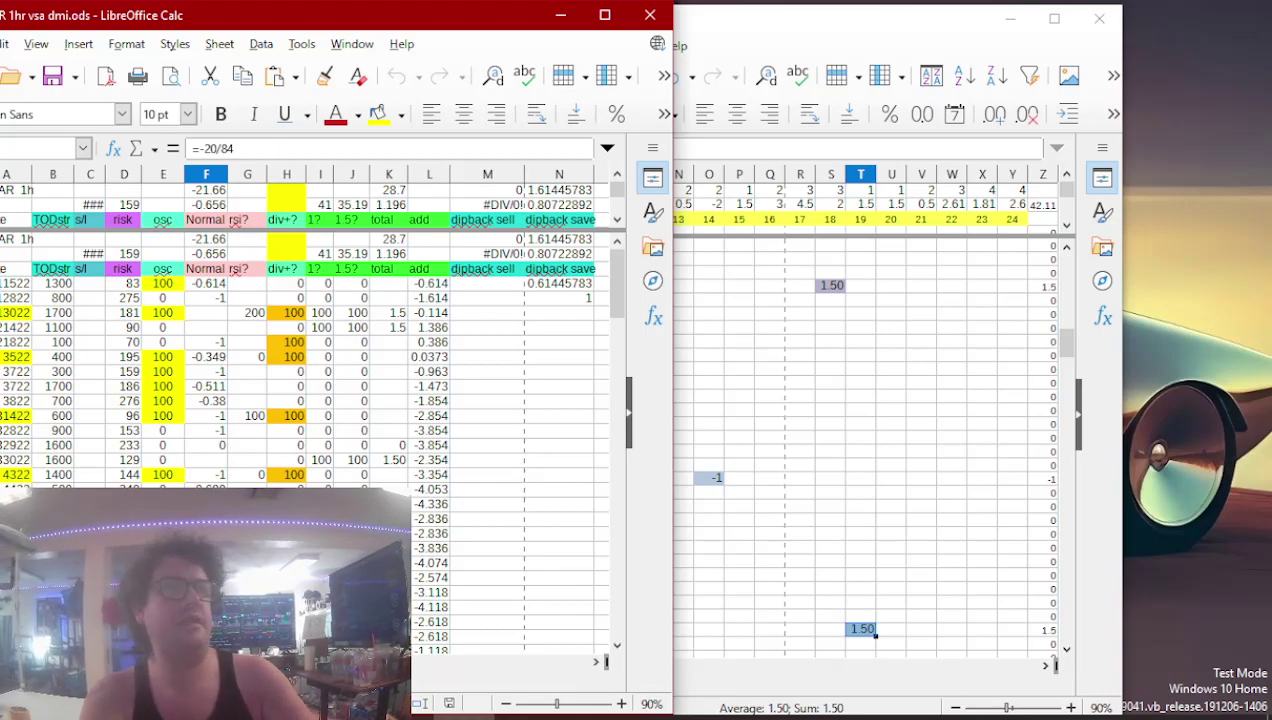
left_click(710, 414)
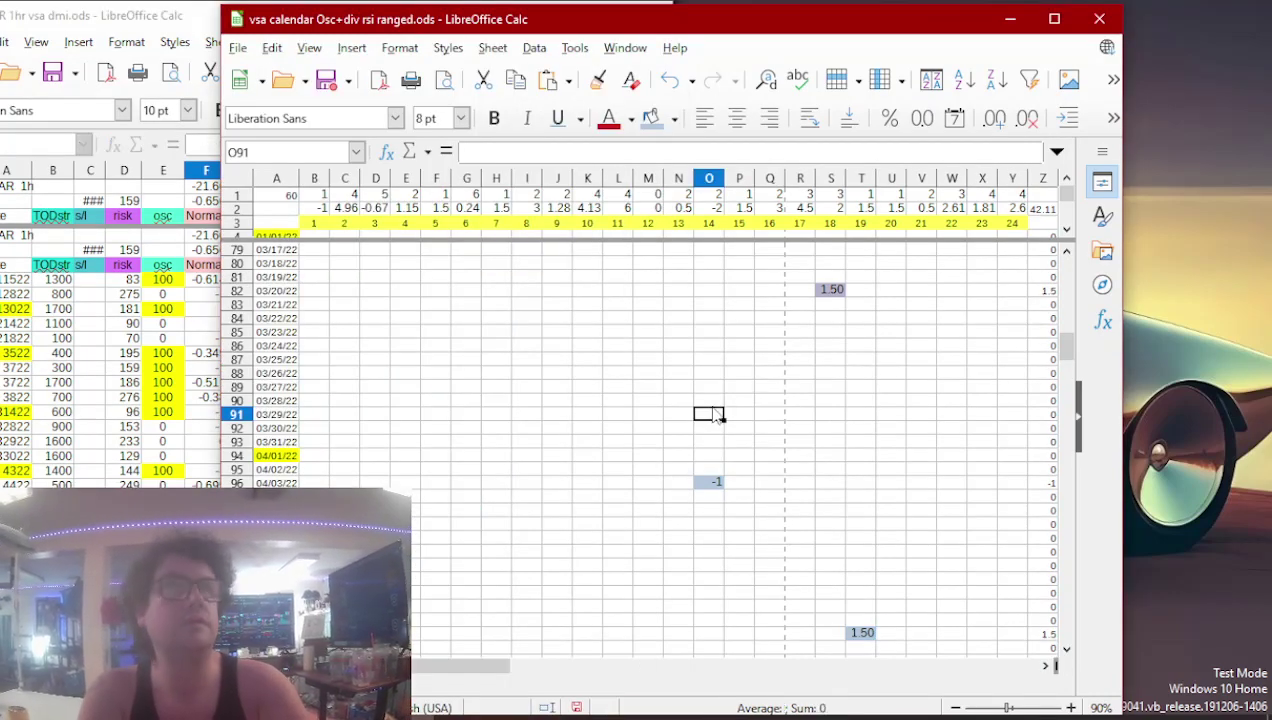
key("Down")
key("Down")
key("Down")
key("Down")
key("Down")
key("Down")
key("Down")
key("Down")
key("Down")
key("Down")
key("Down")
key("Down")
key("Down")
key("Down")
key("Down")
key("Down")
key("Down")
key("Down")
key("Down")
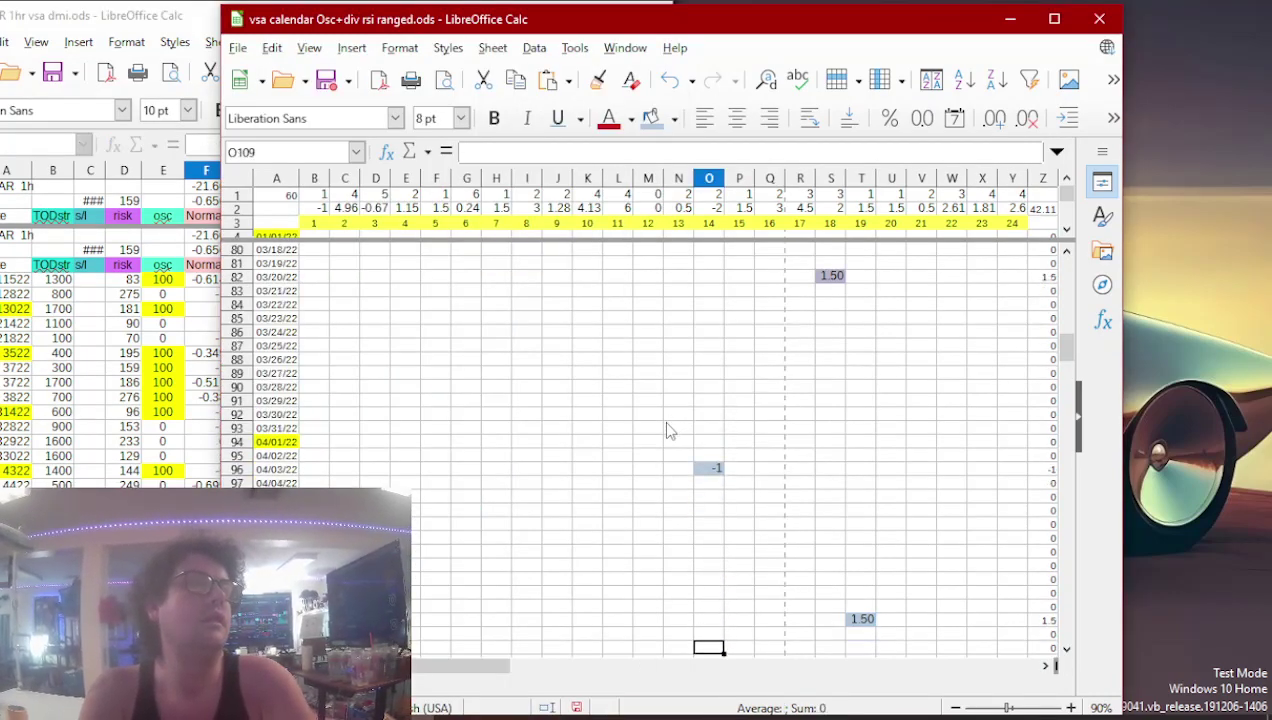
key("Right")
key("Right")
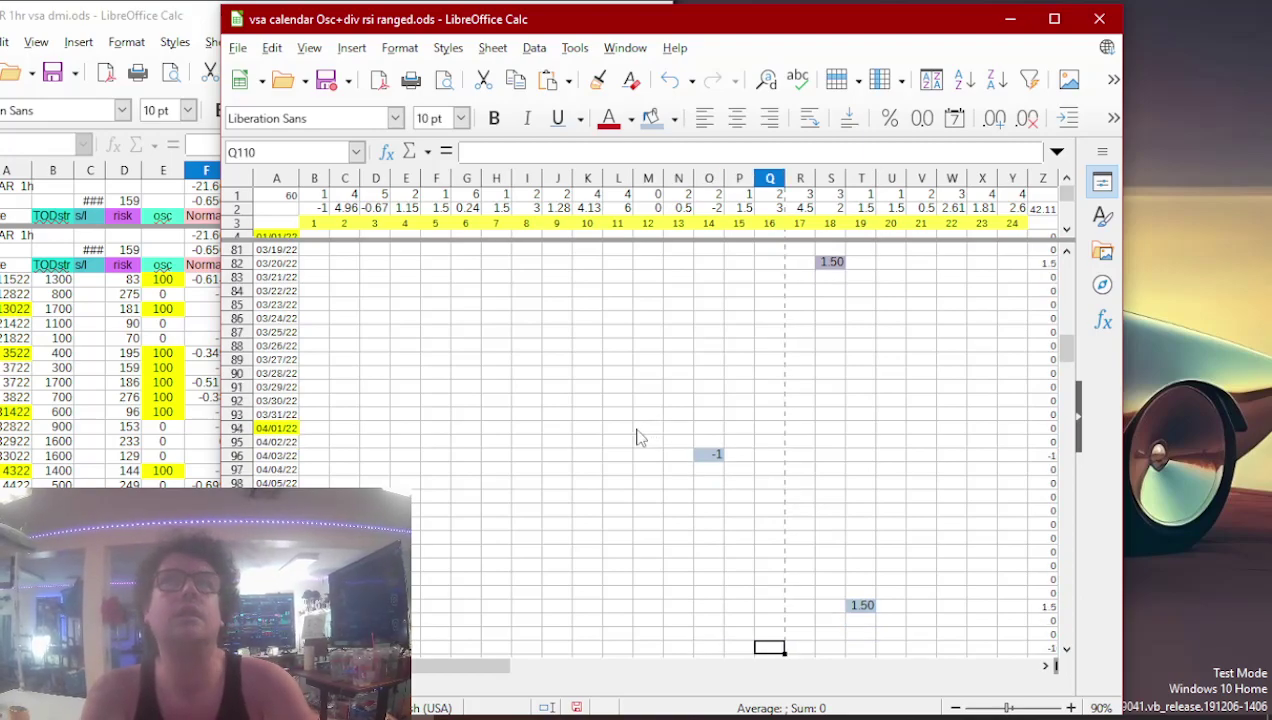
type("=-20/84")
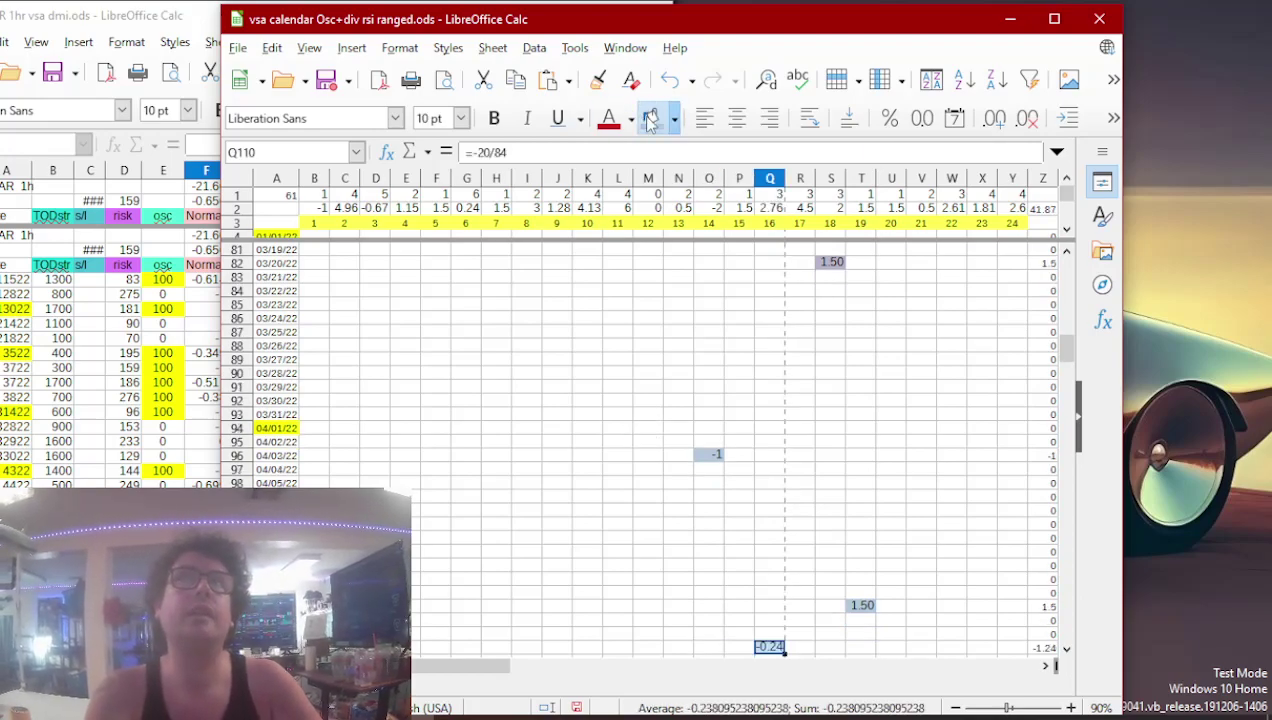
- Copy the next highlighted trade's 1.50 result into the calendar row 08/25/22 under hour 9 and fill it with Light Blue 3
left_click(188, 472)
scroll(200, 470, "down", 5)
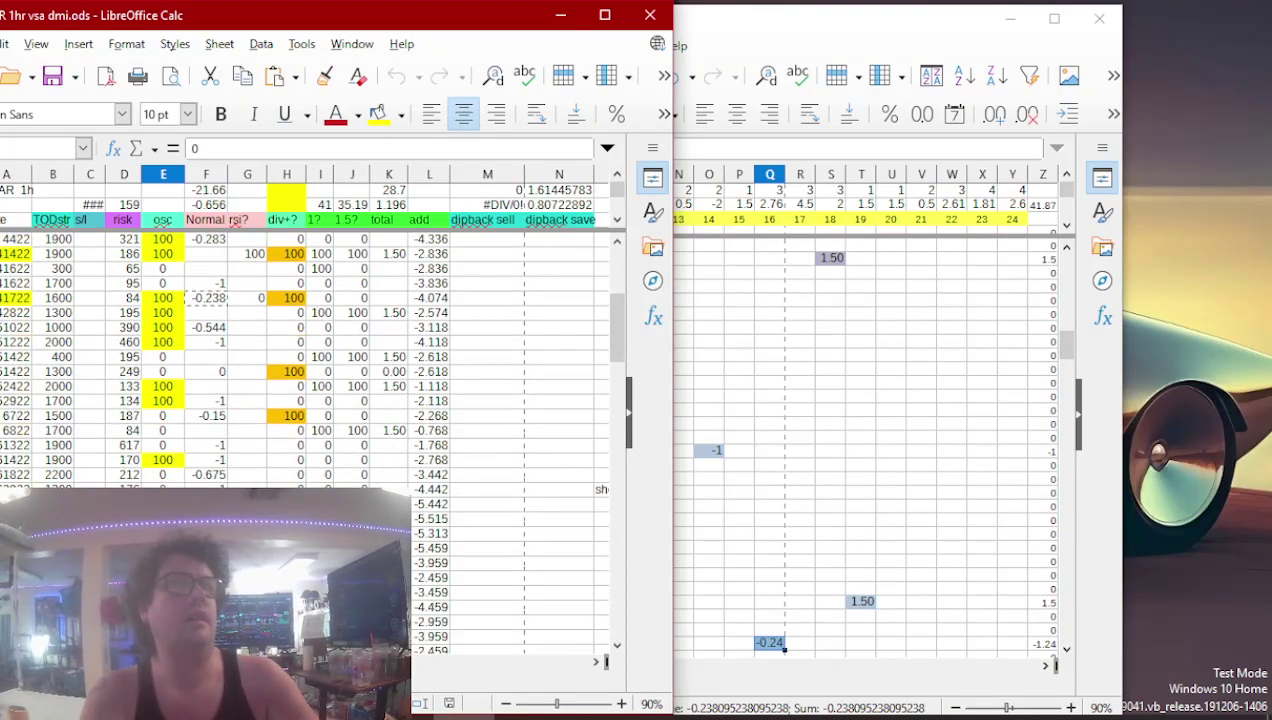
left_click(388, 563)
scroll(388, 440, "up", 6)
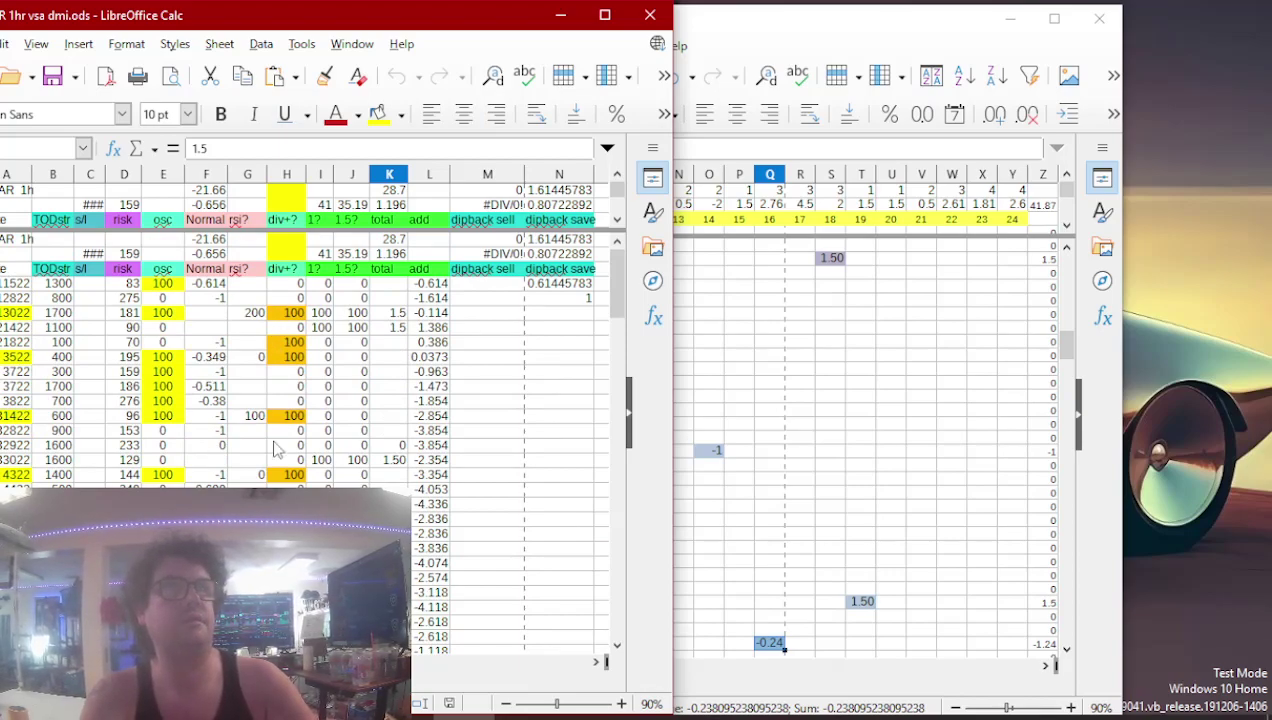
scroll(310, 450, "down", 7)
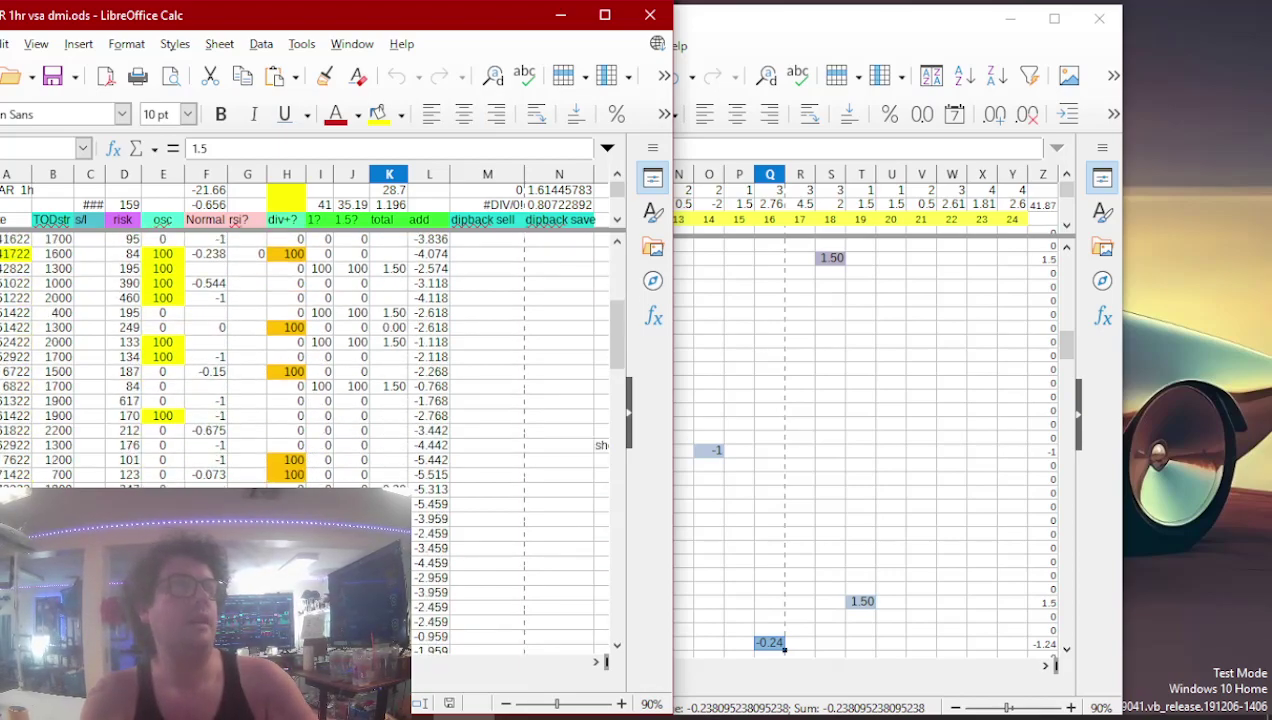
left_click(707, 488)
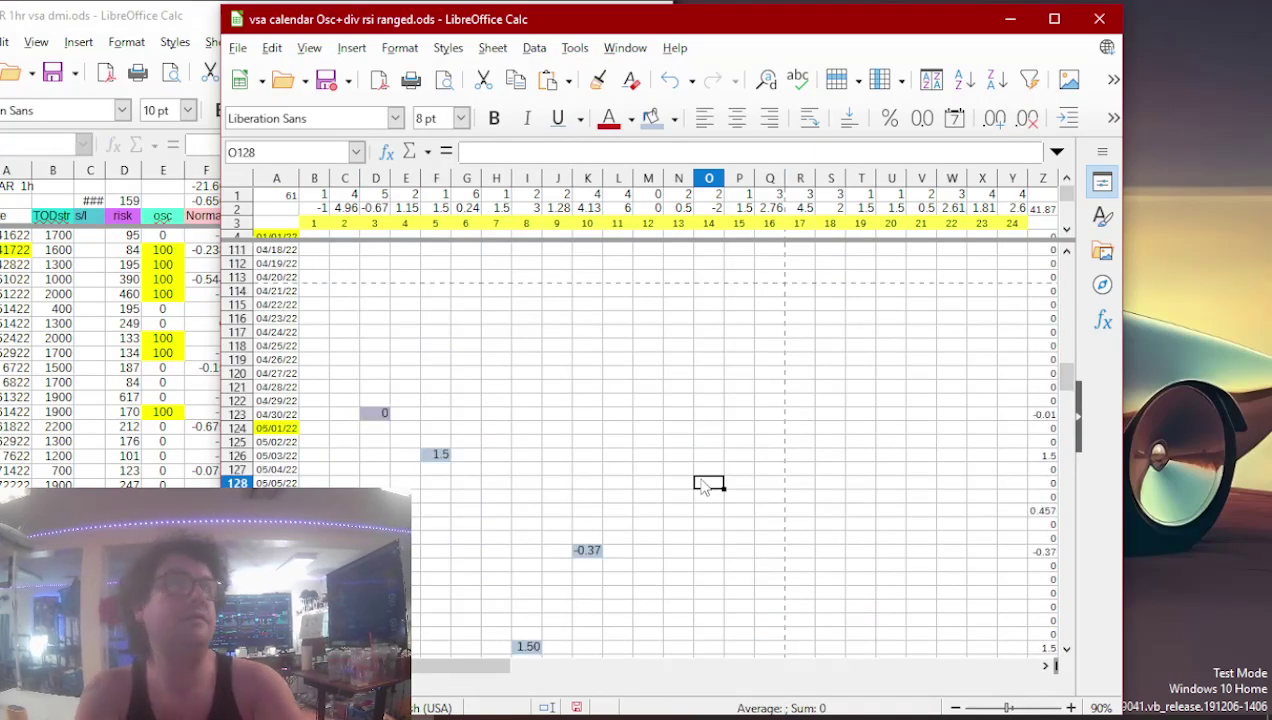
scroll(707, 488, "down", 10)
left_click(703, 490)
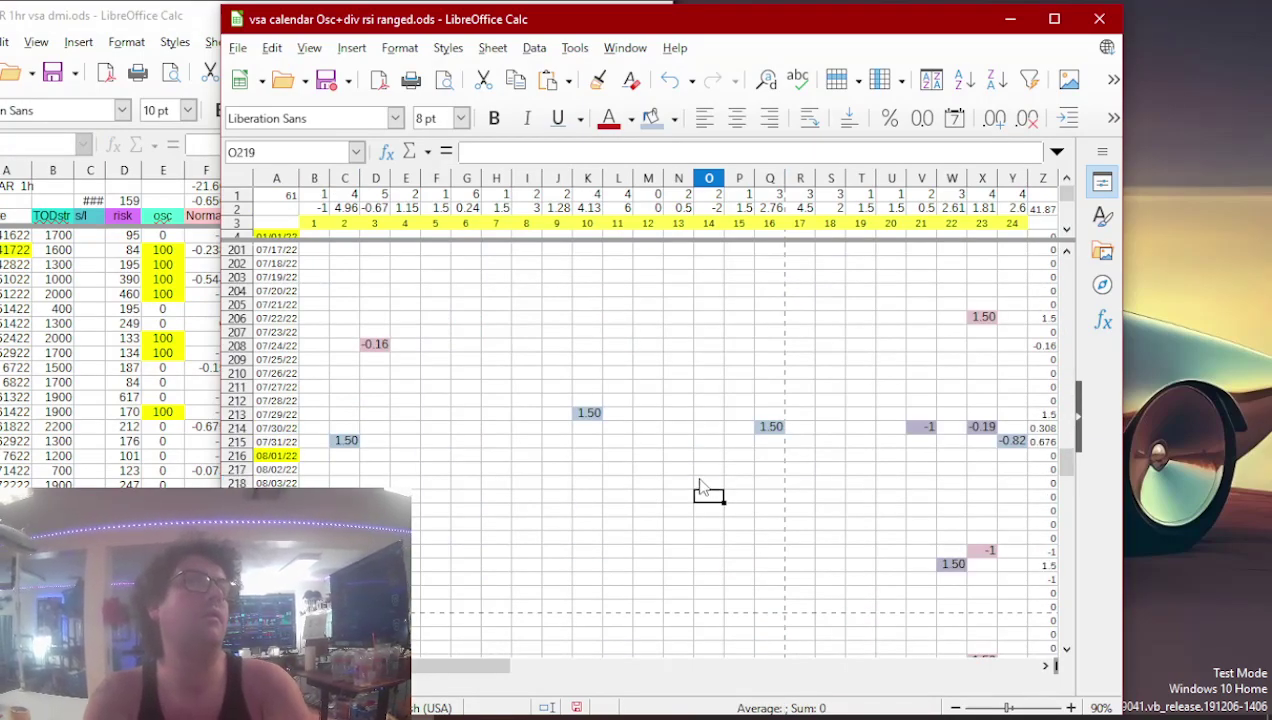
key("Down")
key("Down")
key("Down")
key("Down")
key("Down")
key("Down")
key("Down")
key("Down")
key("Down")
key("Down")
key("Down")
key("Down")
key("Down")
key("Down")
key("Down")
key("Down")
key("Down")
key("Down")
key("Down")
key("Down")
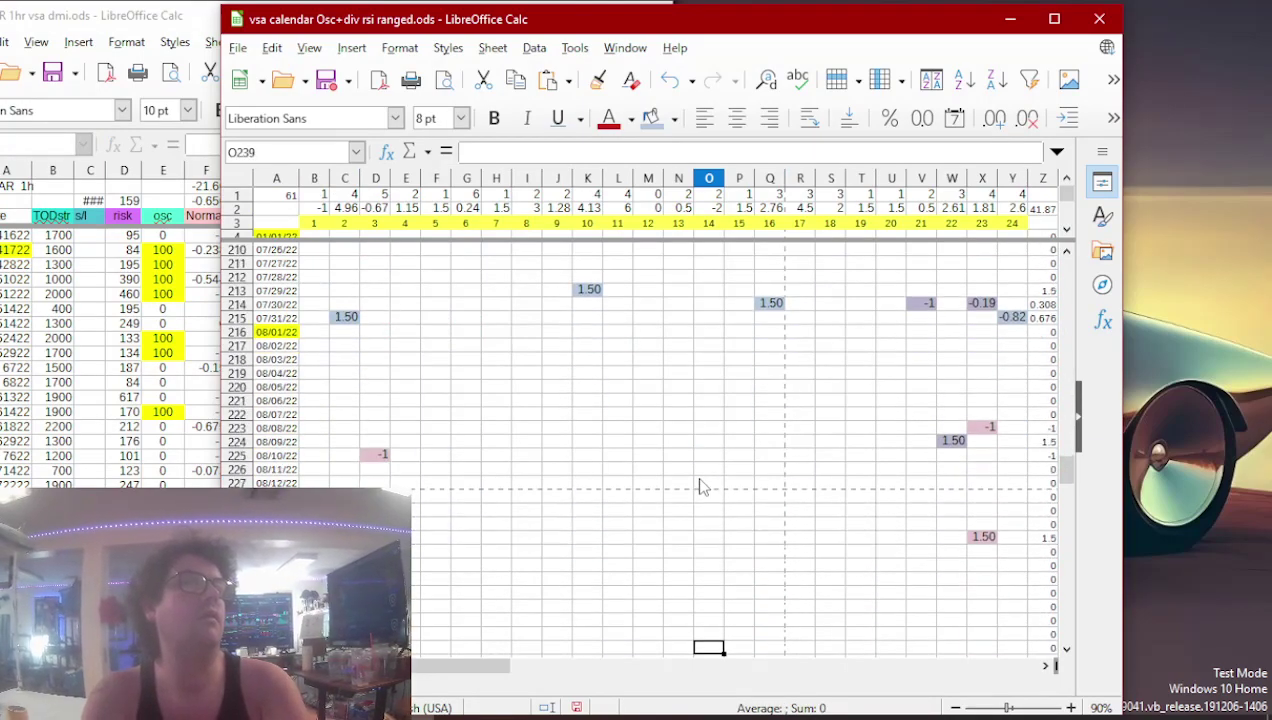
key("Left")
key("Left")
key("Left")
key("Left")
key("Left")
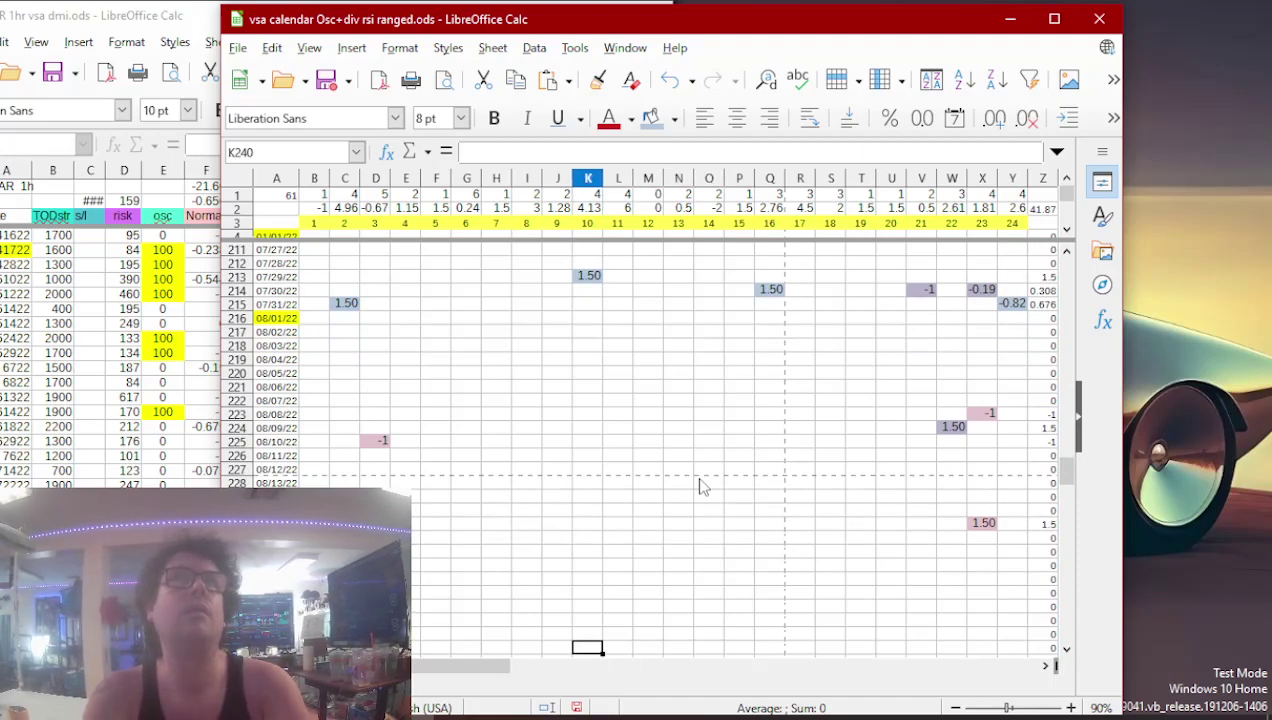
type("1.50")
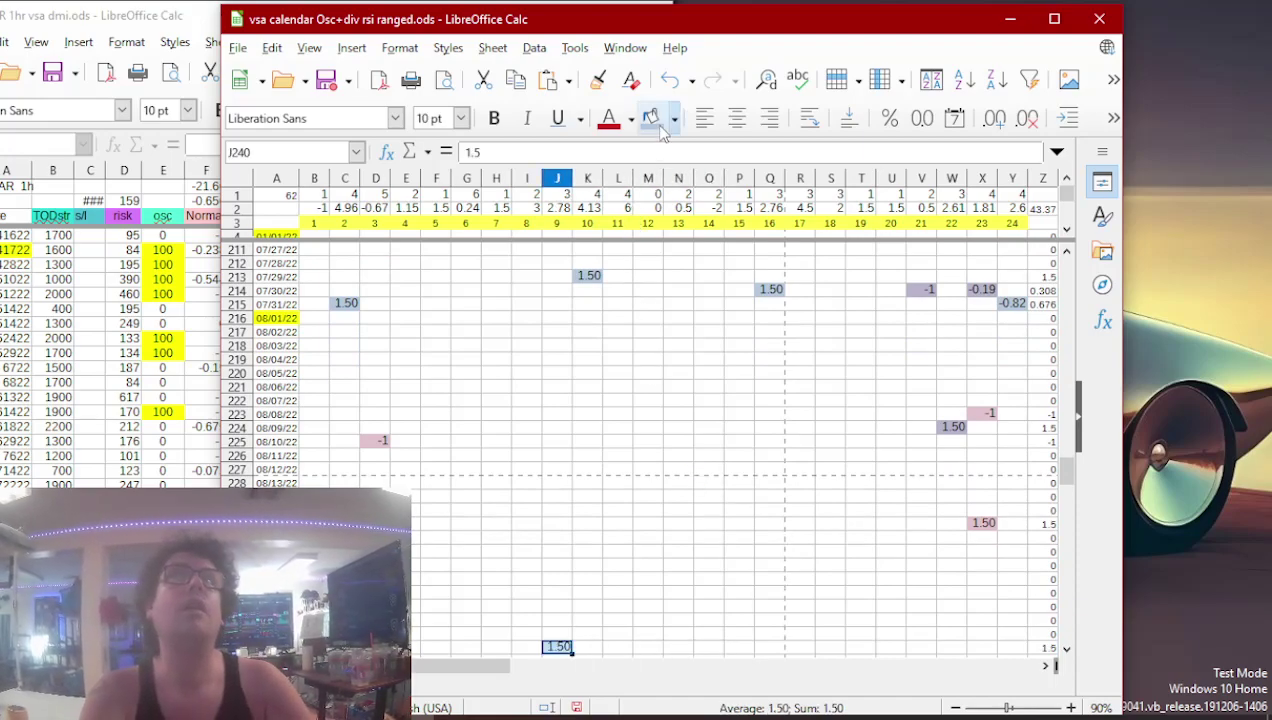
- Copy the following highlighted trade's 1.50 result into the calendar row 09/26/22 under hour 7 and fill it with Light Blue 3
left_click(127, 458)
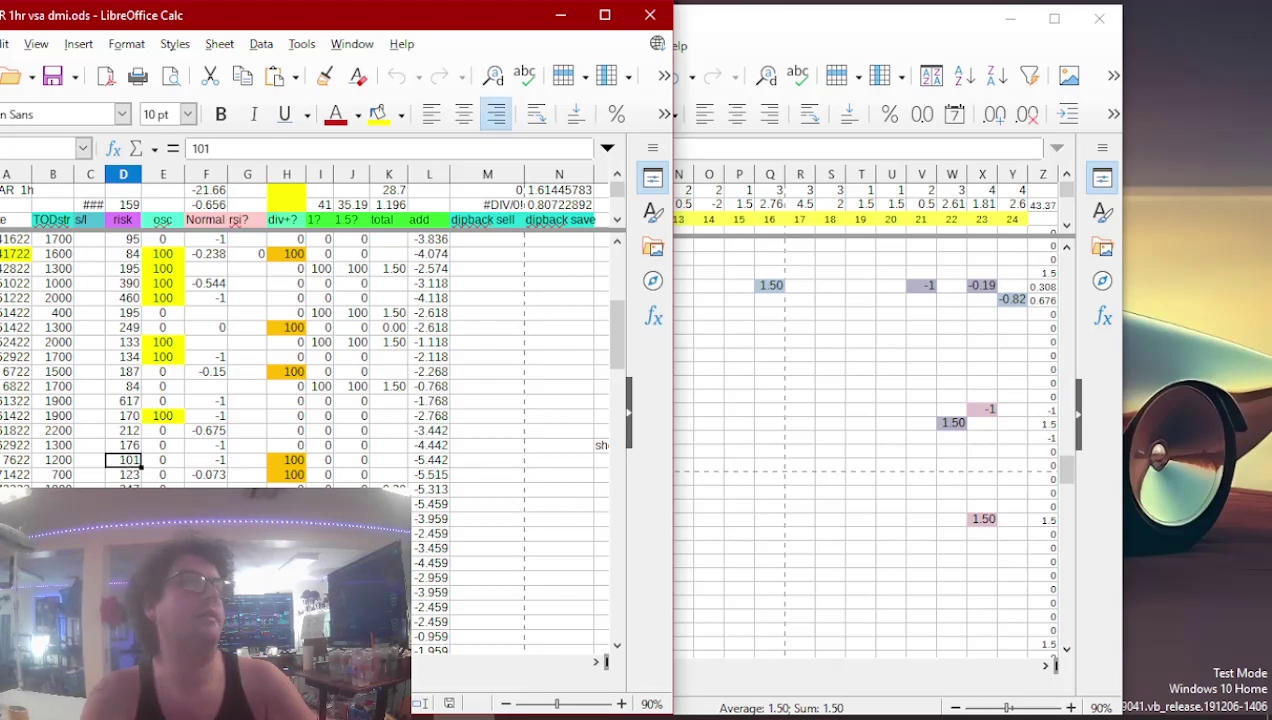
left_click(286, 504)
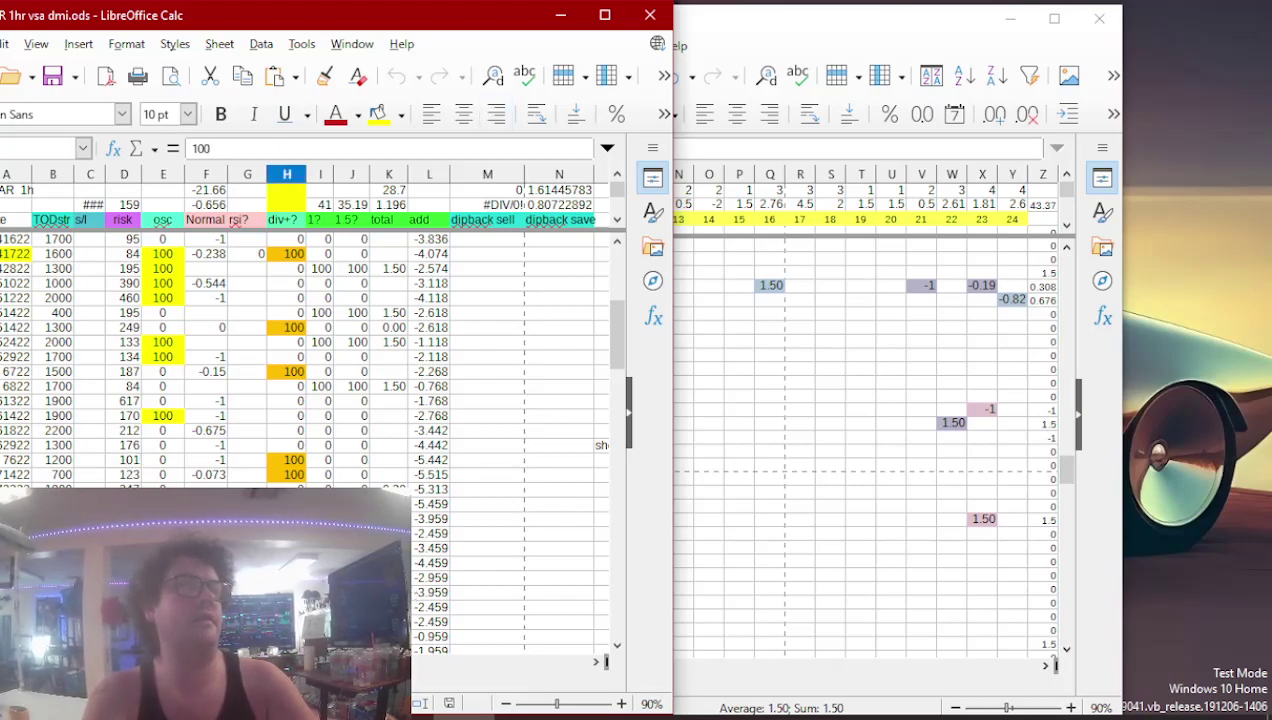
left_click(388, 504)
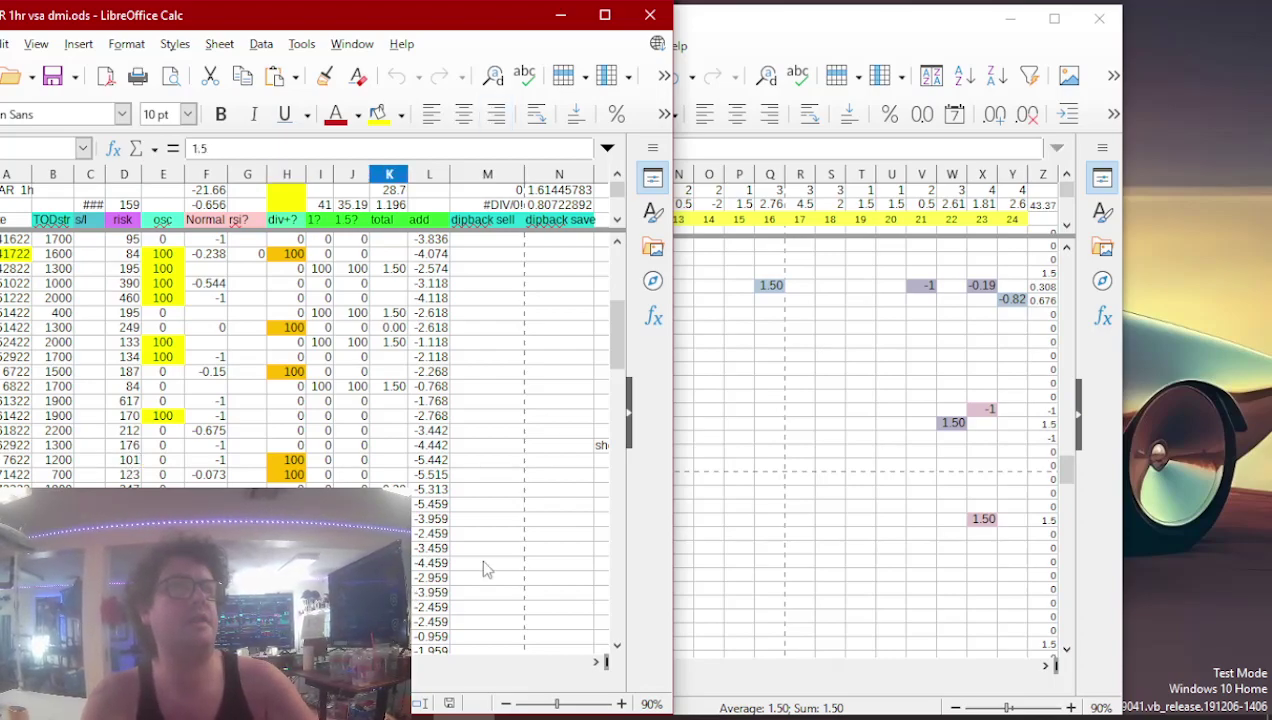
left_click(720, 497)
key("Page_Down")
key("Down")
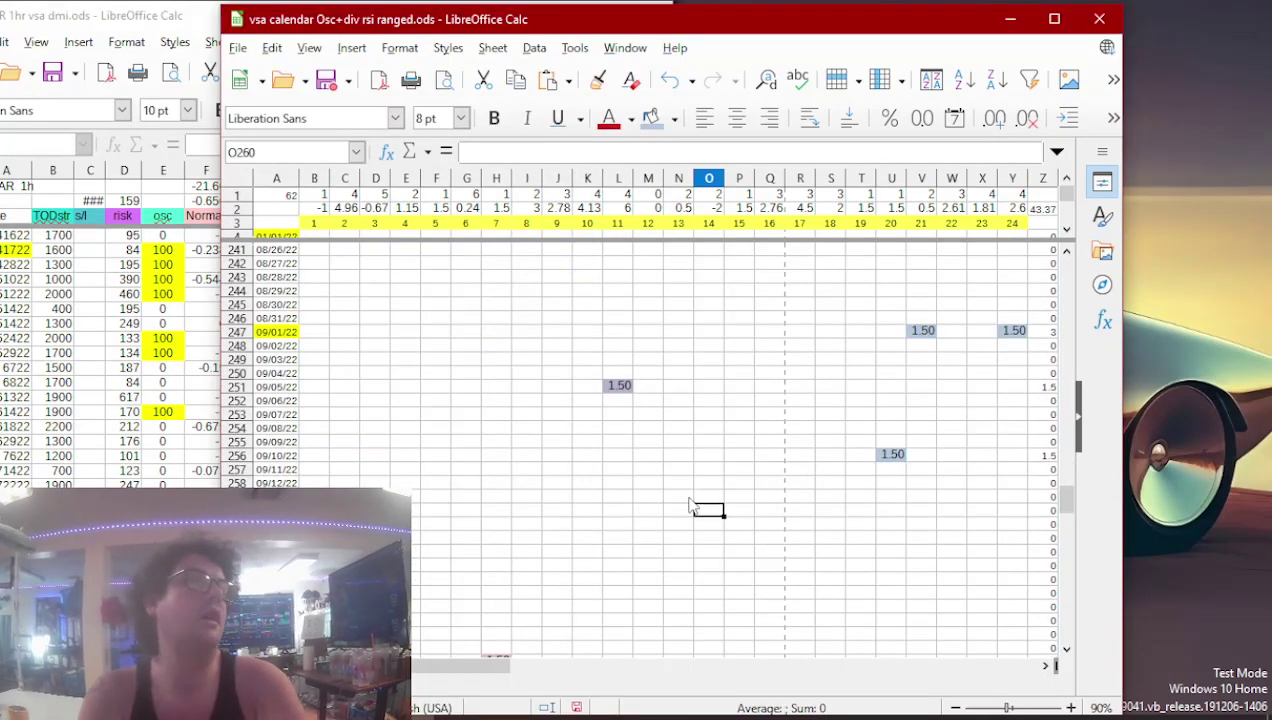
key("Down")
key("Down")
key("Down")
key("Down")
key("Down")
key("Down")
key("Down")
key("Down")
key("Down")
key("Down")
key("Down")
key("Down")
key("Left")
key("Left")
key("Left")
key("Left")
key("Left")
key("Left")
key("Left")
key("Up")
key("ctrl+c")
key("Down")
key("ctrl+v")
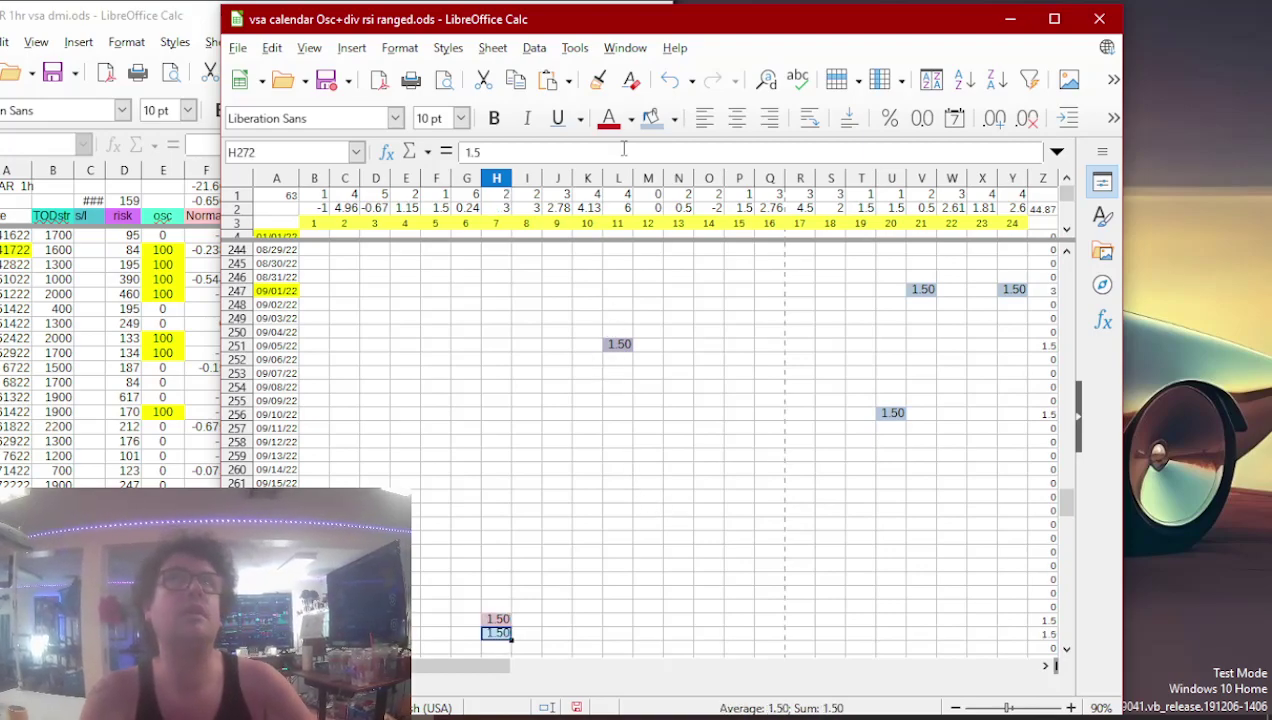
- Copy the 10/6/22 700 trade's 1.50 result into the calendar row 10/06/22 under hour 7 and fill it with Light Blue 3
key("alt+Tab")
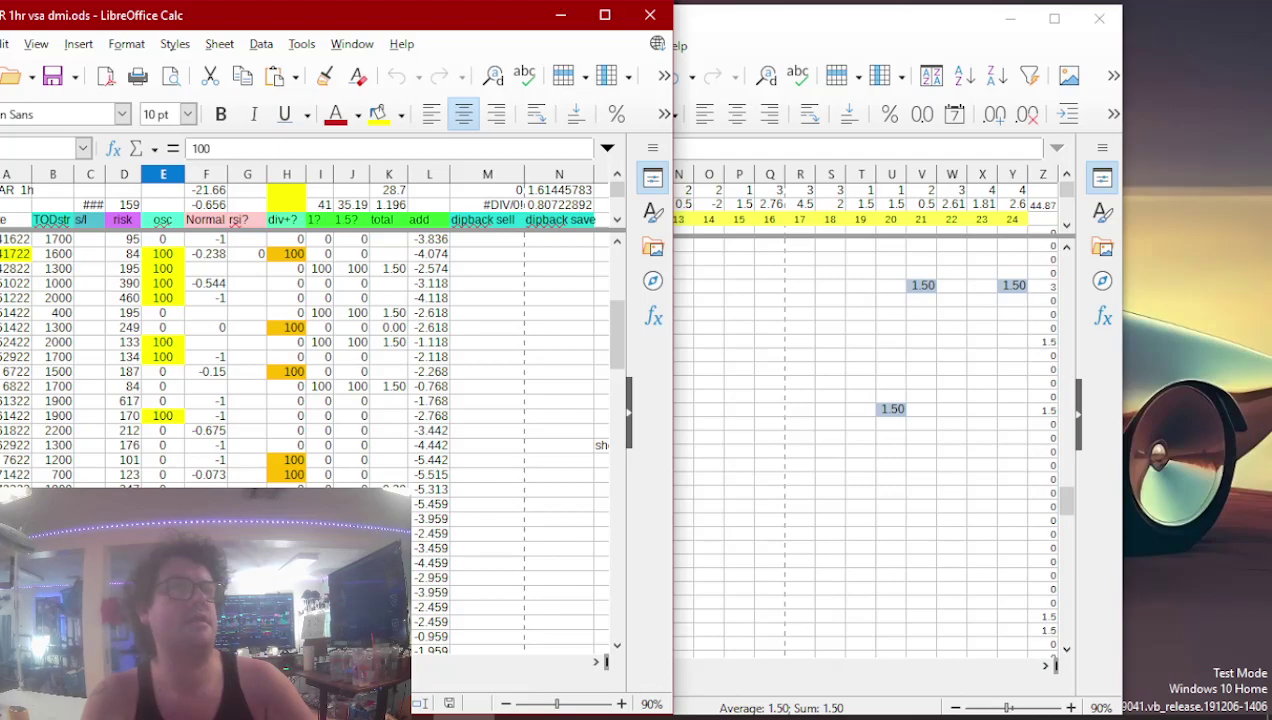
left_click(388, 518)
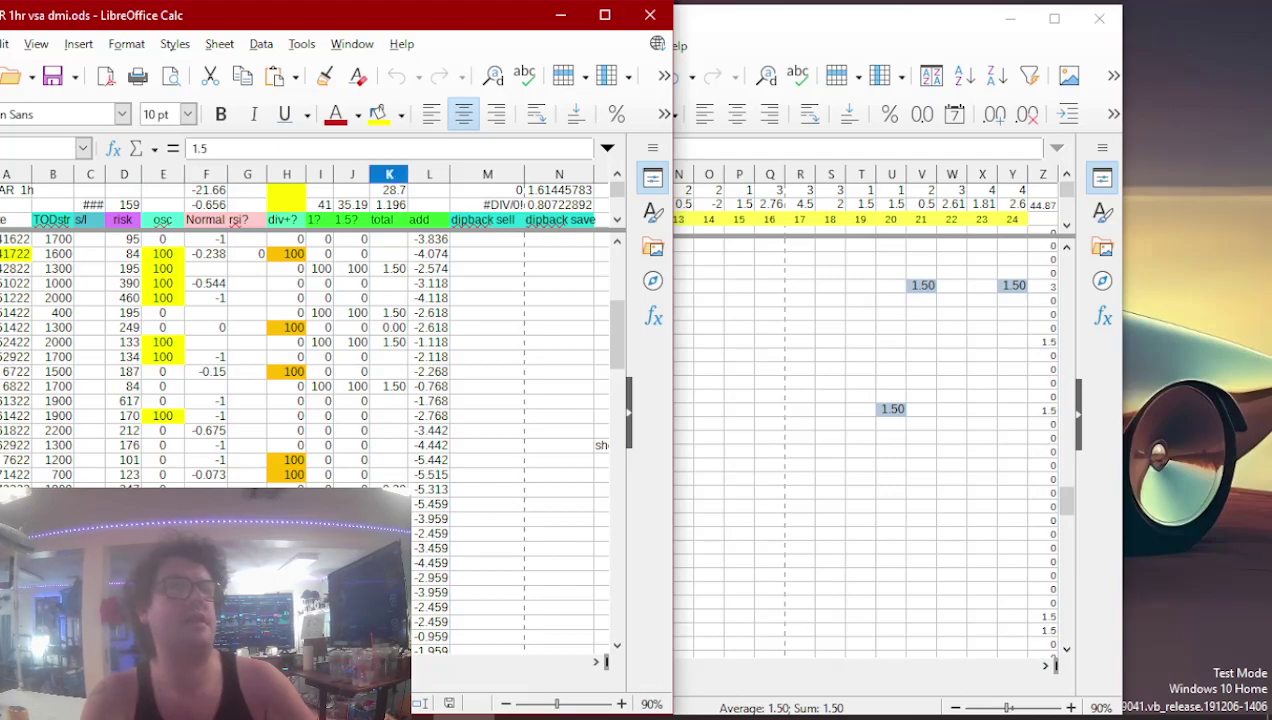
left_click(797, 518)
key("Up")
key("Up")
key("Up")
key("Up")
key("Up")
key("Up")
key("Up")
key("Up")
key("Up")
key("Up")
key("Up")
key("Up")
key("Down")
key("Left")
key("Left")
key("Left")
key("Left")
key("Left")
key("Left")
key("Left")
key("Left")
key("Left")
key("Left")
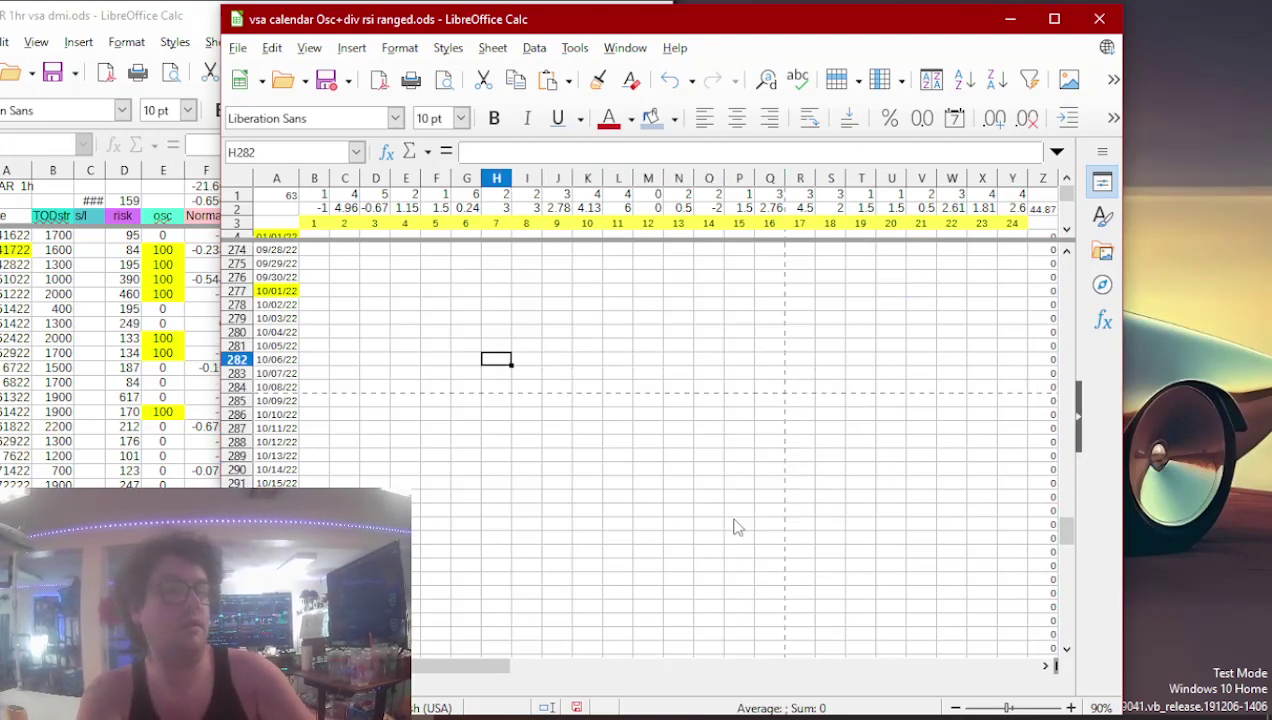
key("ctrl+v")
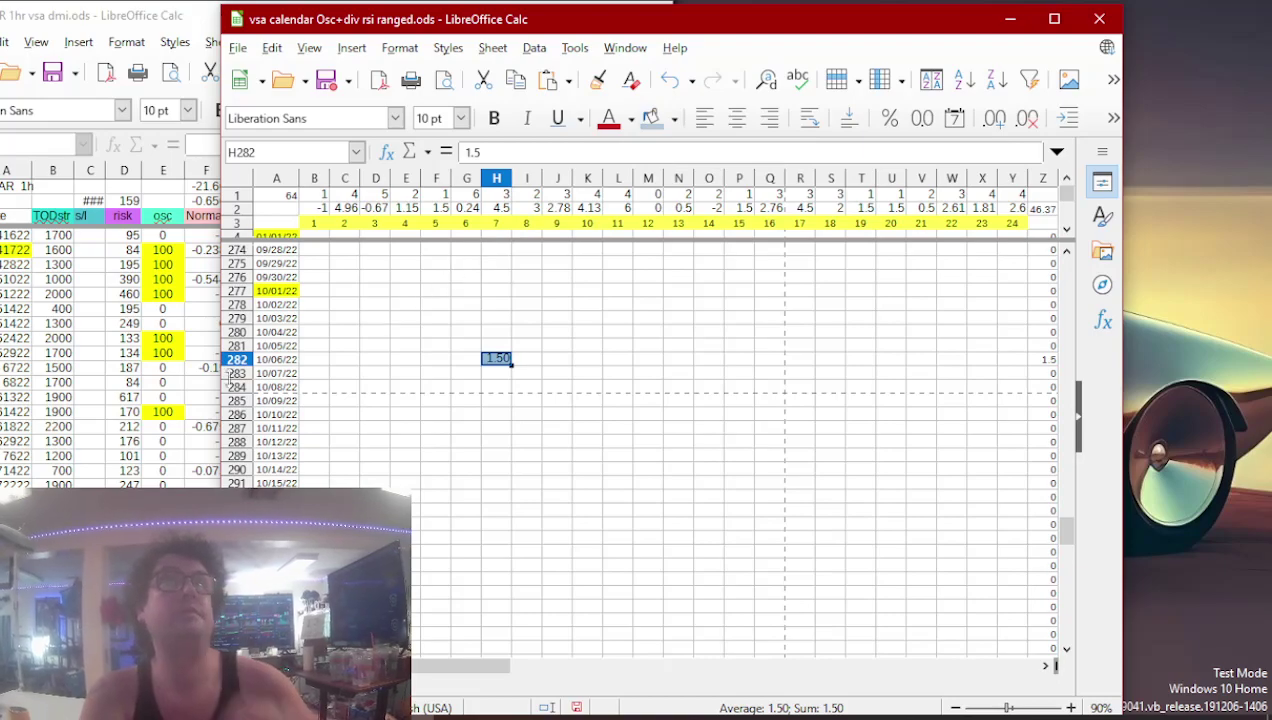
- Check the current log's remaining highlighted trades, then leave it and bring up the next 1hr vsa dmi log at its first rows
left_click(178, 477)
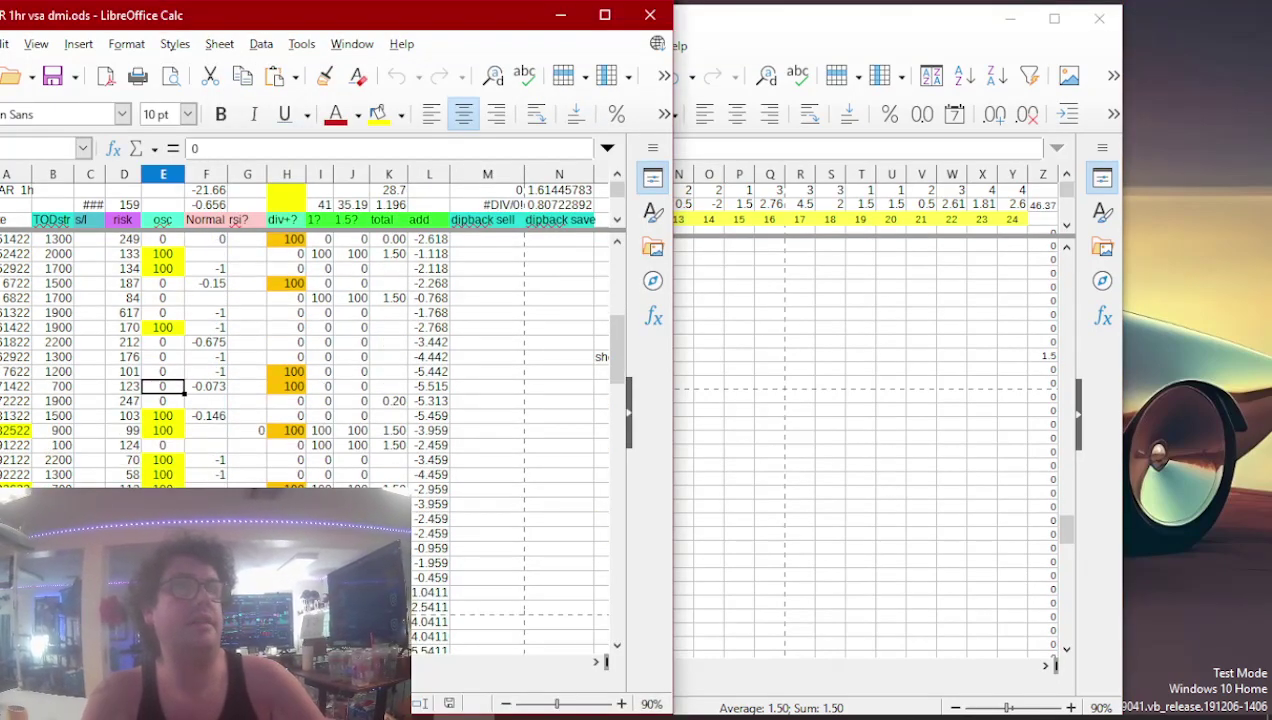
left_click(247, 504)
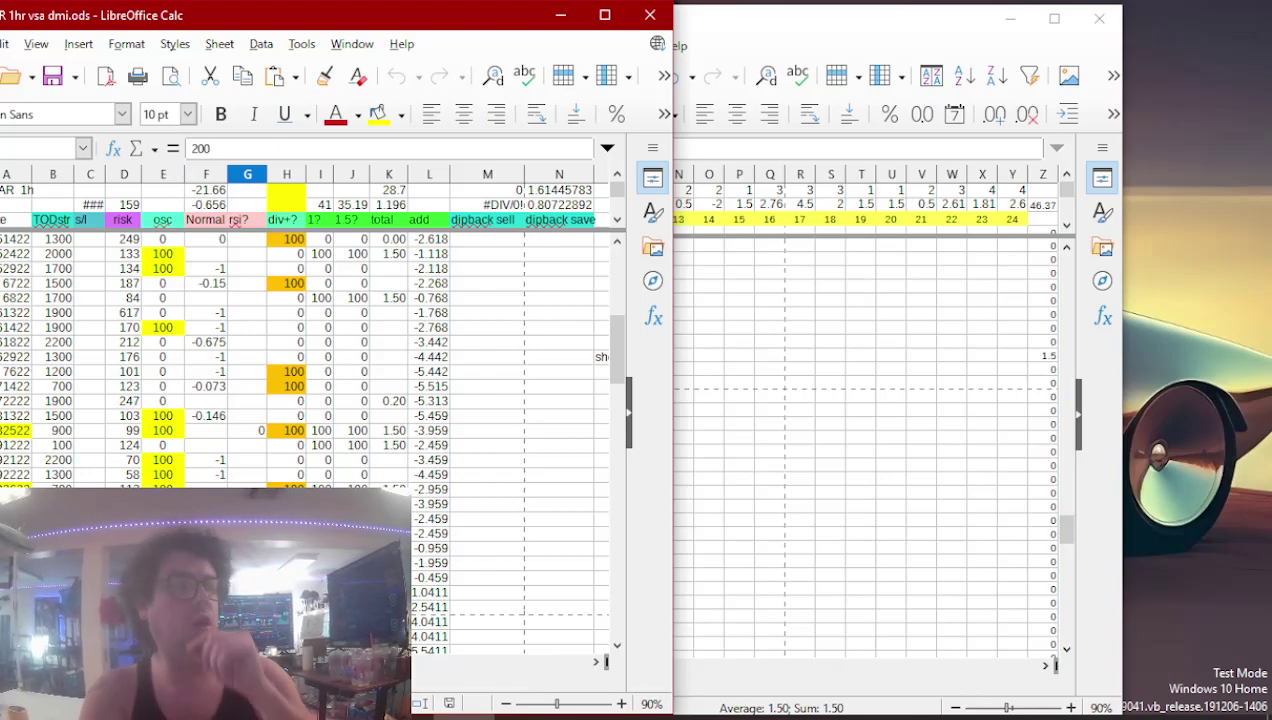
scroll(300, 350, "down", 3)
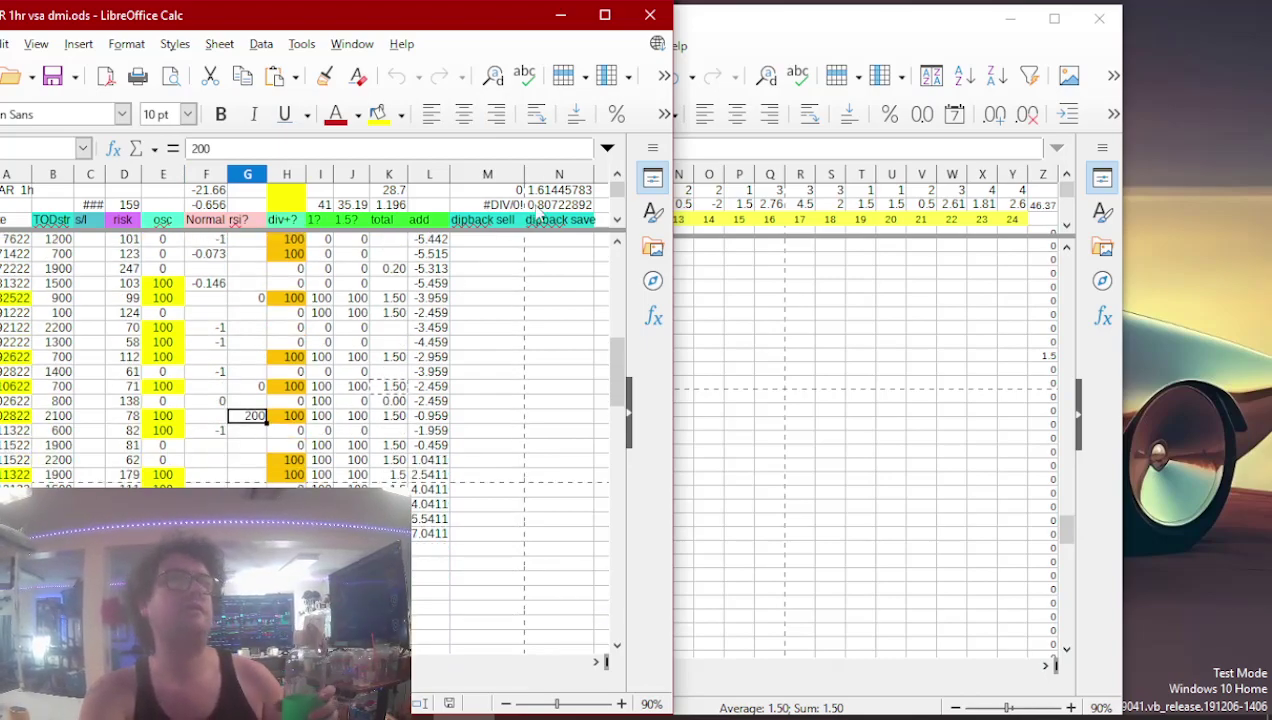
left_click(676, 12)
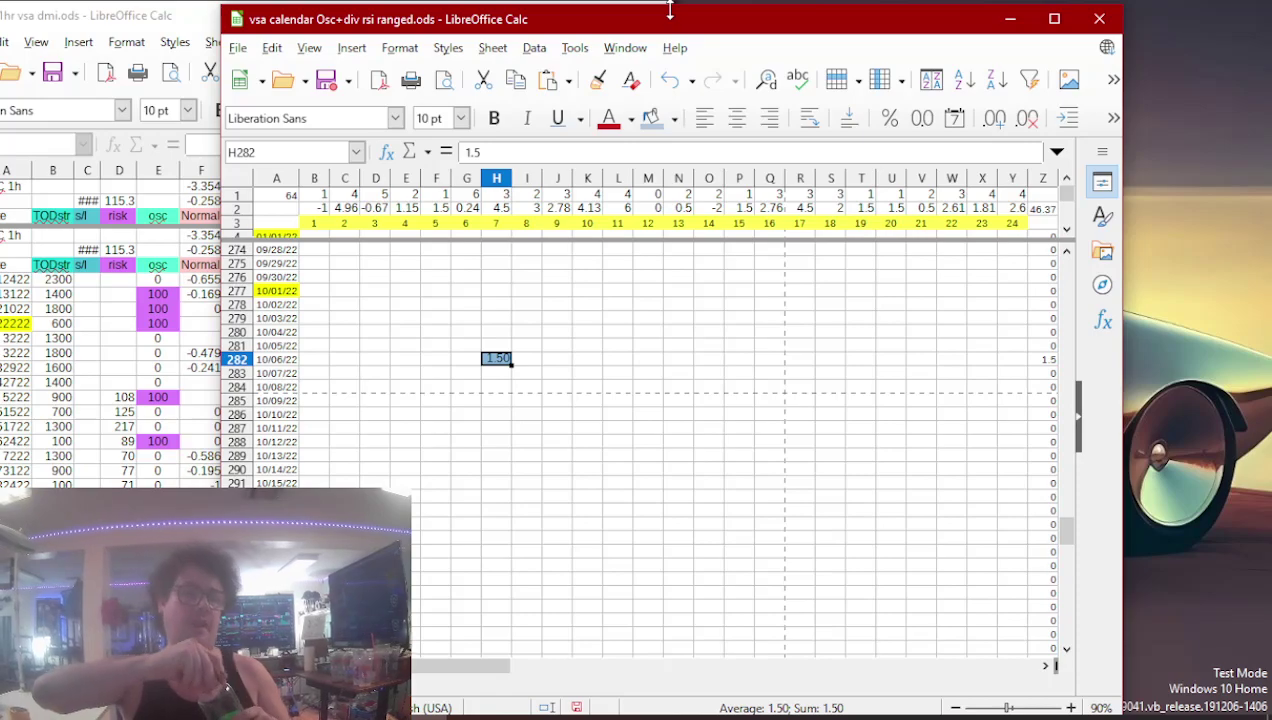
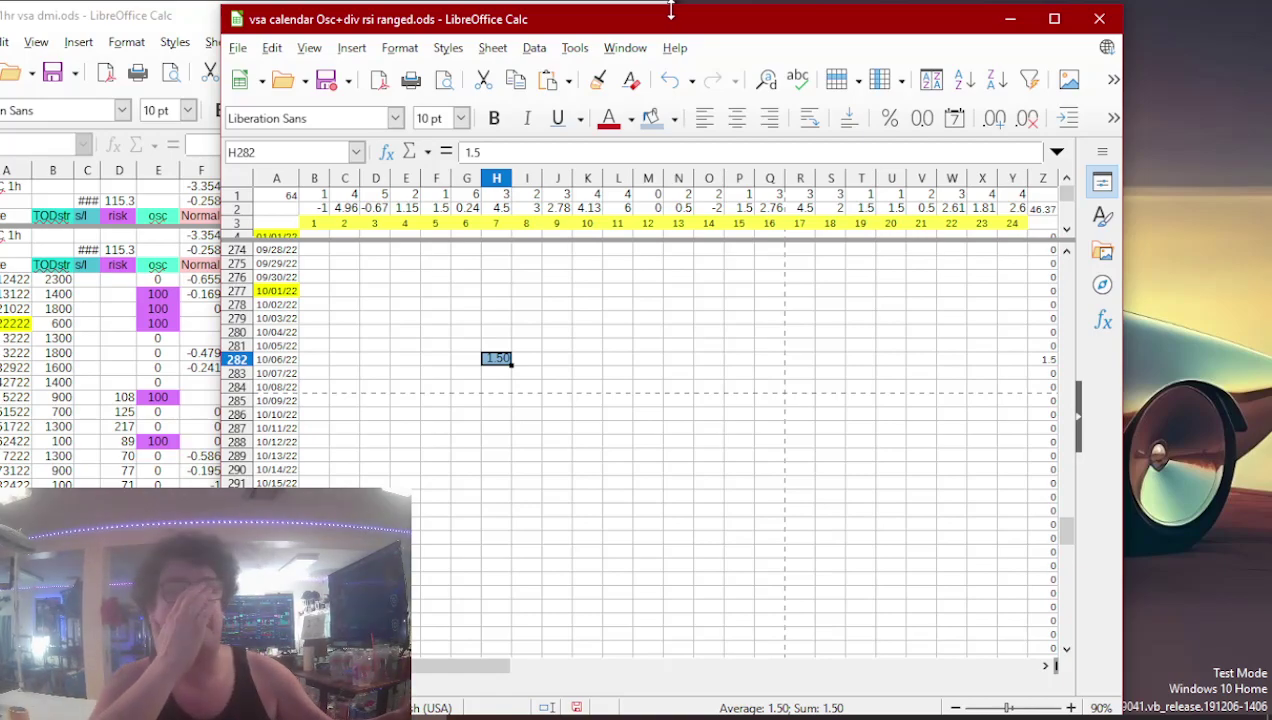
left_click(527, 710)
scroll(500, 468, "up", 5)
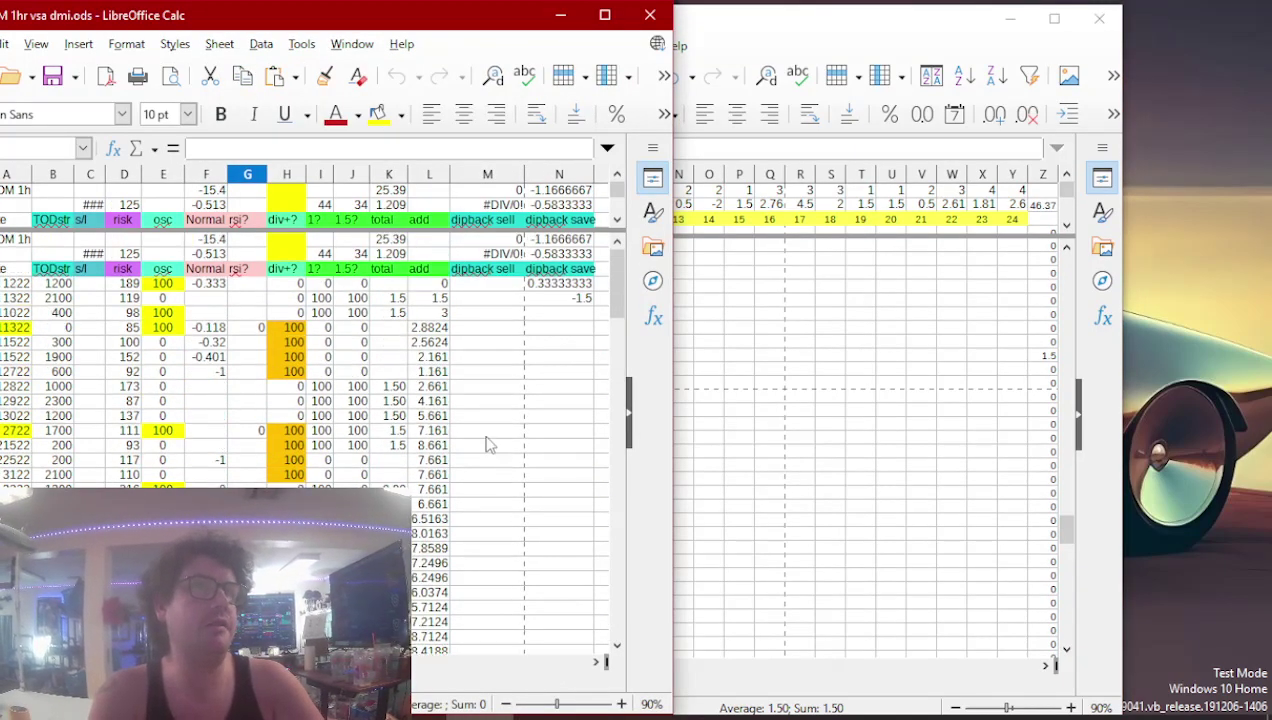
- Copy the highlighted 1/13/22 hour 0 trade's =-10/85 result into the calendar row 01/13/22 under hour 24 and fill it with Light Blue 3
left_click(214, 331)
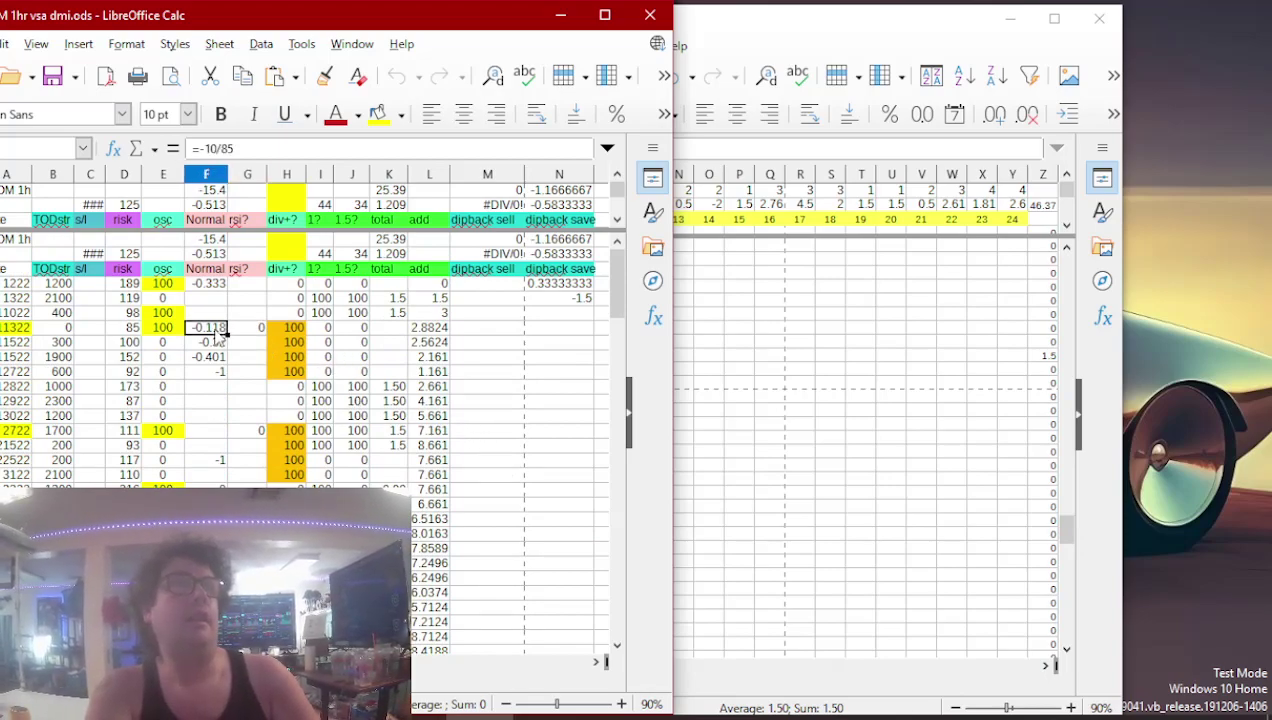
left_click(692, 446)
key("Page_Up")
key("Page_Up")
key("Page_Up")
key("Page_Up")
key("Page_Up")
key("Page_Up")
key("Page_Up")
key("Page_Up")
key("Page_Up")
key("Page_Up")
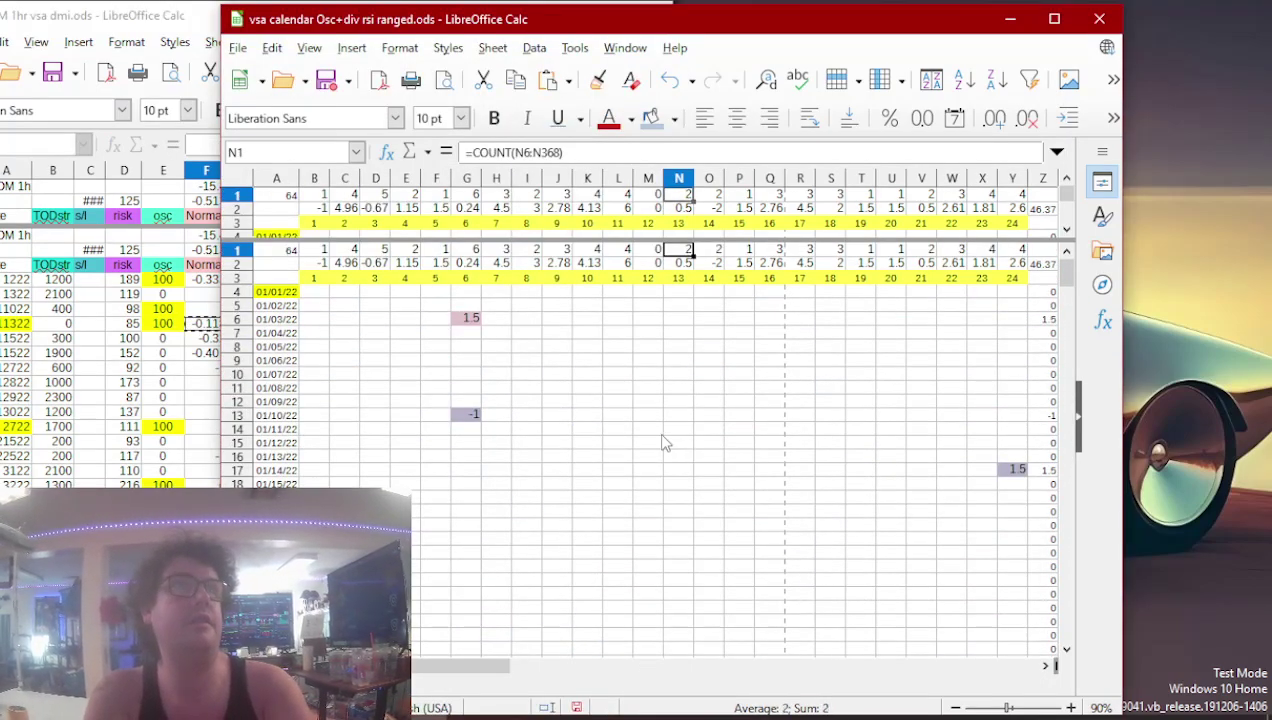
left_click(719, 503)
key("Up")
key("Up")
key("Up")
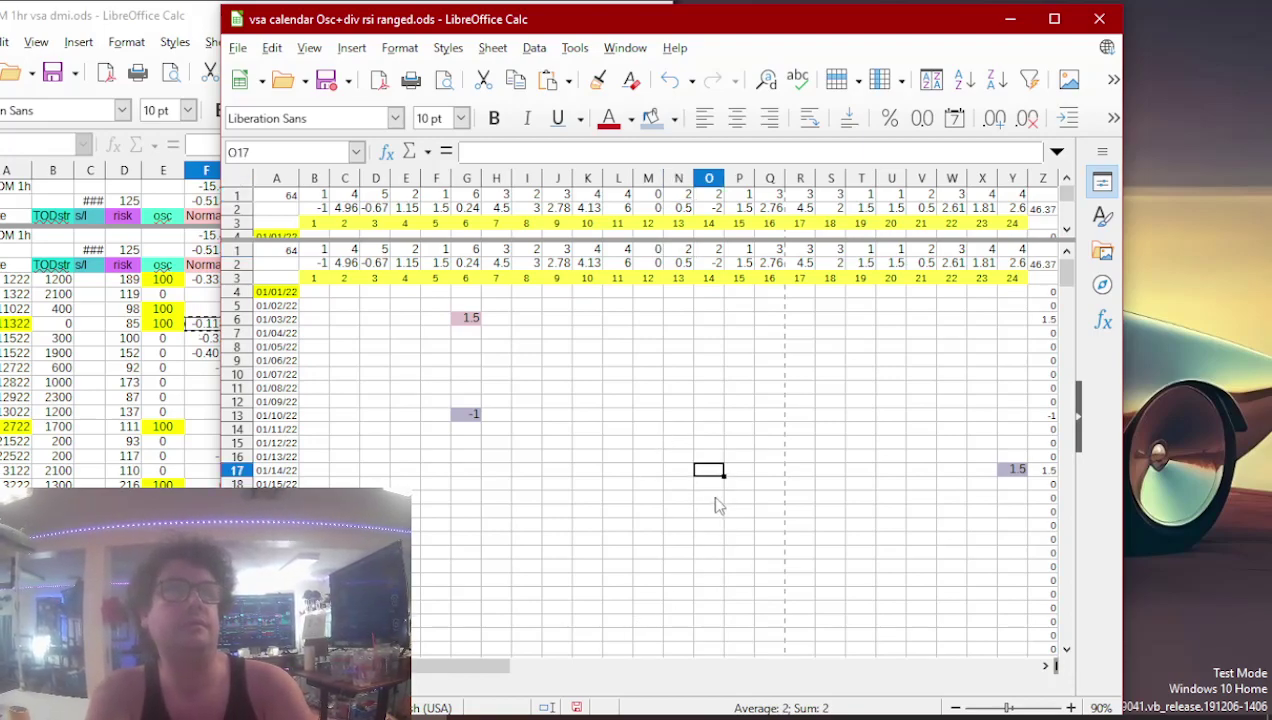
key("Left")
key("Right")
key("Right")
key("Right")
key("Right")
key("Right")
key("Right")
key("Right")
key("Right")
key("Right")
key("Right")
key("Right")
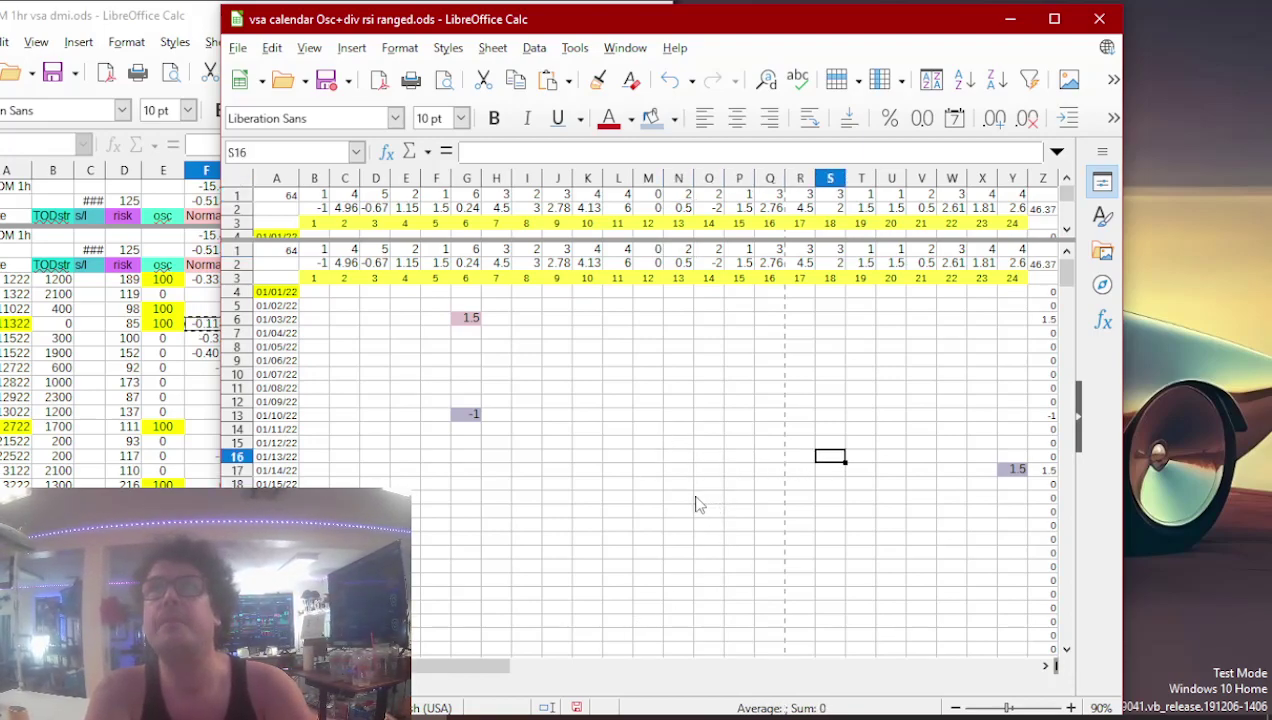
type("=-10/85")
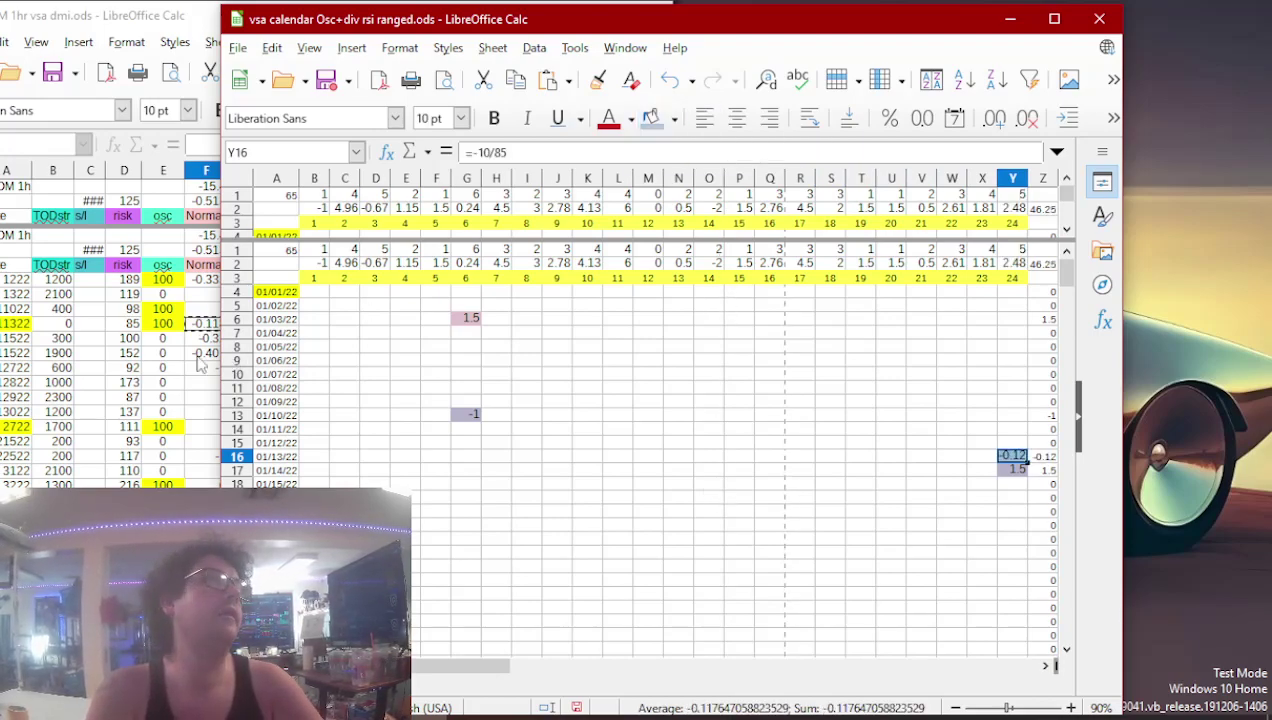
- Copy the highlighted 2/7/22 1700 trade's 1.5 result into the calendar row 02/07/22 under hour 17 and fill it with Light Blue 3
left_click(181, 343)
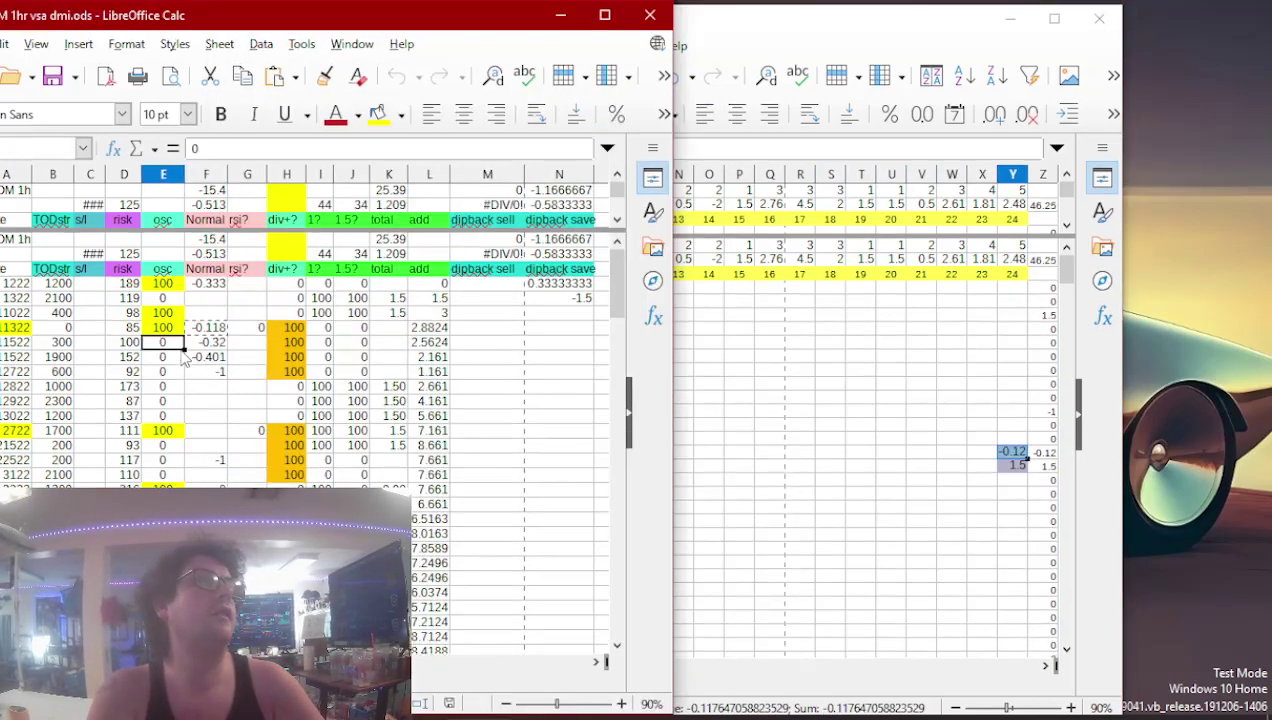
left_click(392, 431)
key("ctrl+c")
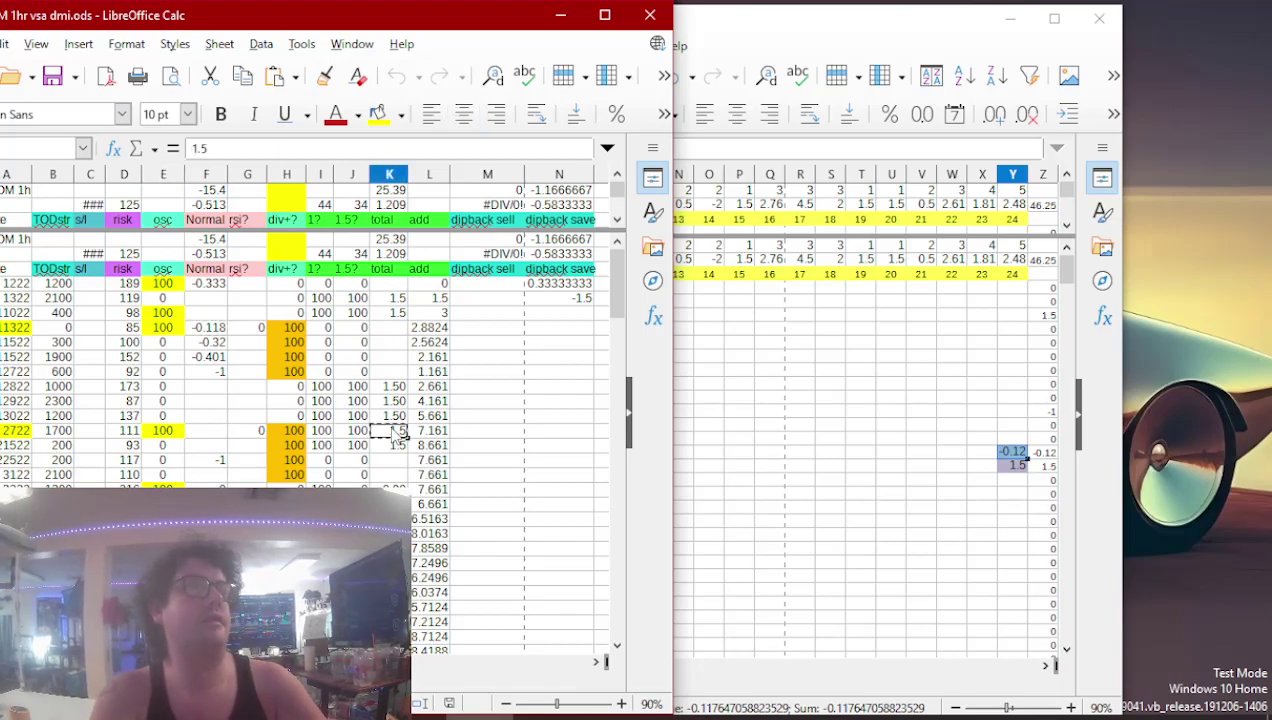
left_click(678, 455)
key("Up")
key("Up")
key("Up")
key("Up")
key("Up")
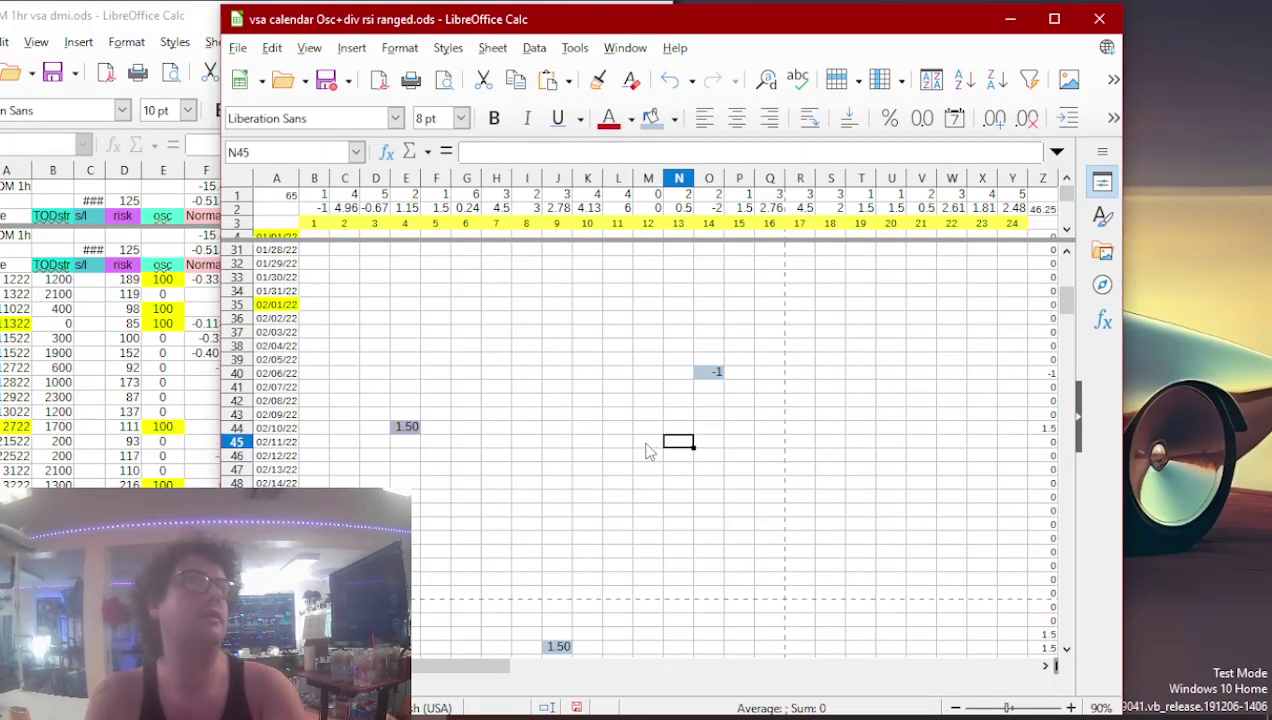
key("Right")
key("Right")
key("Right")
key("Right")
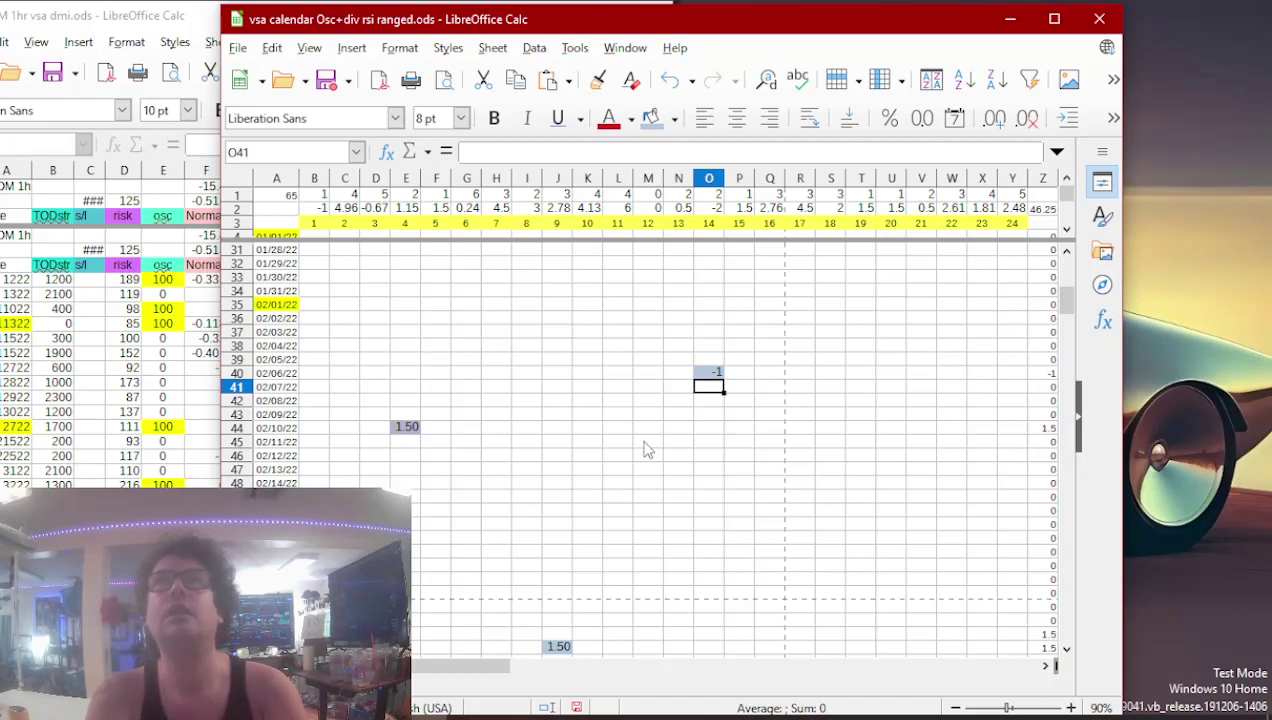
key("ctrl+v")
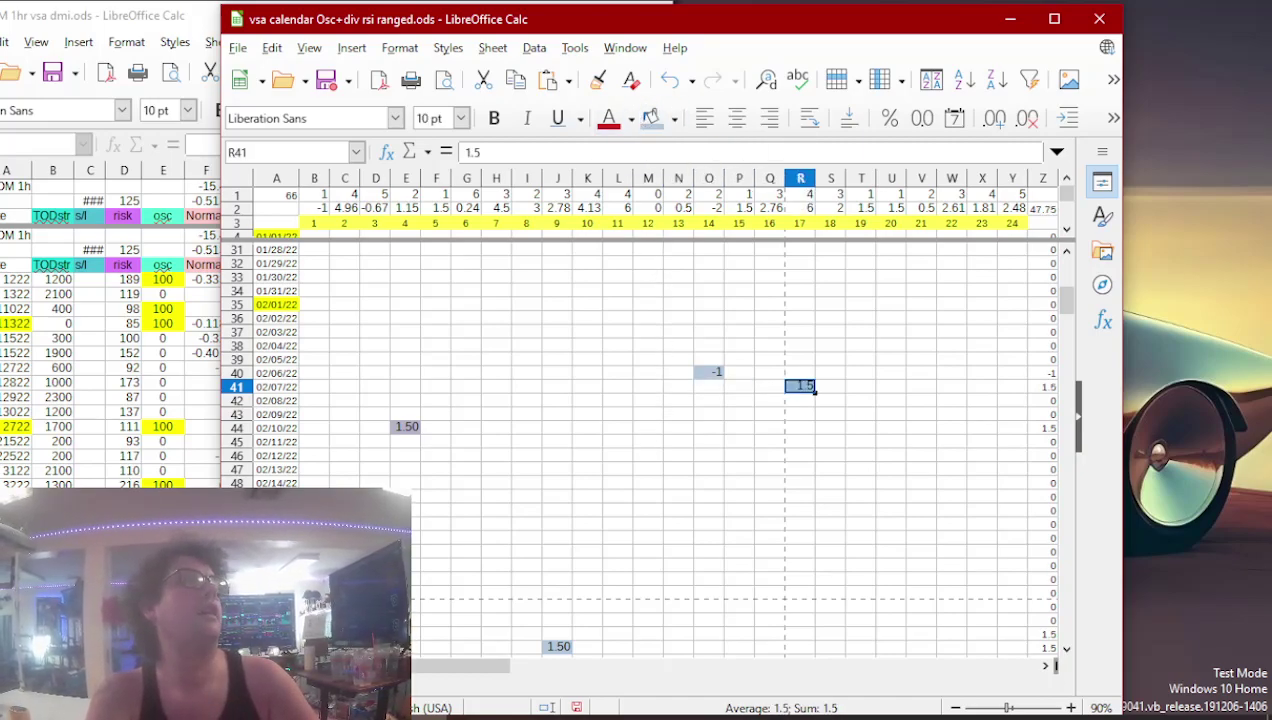
- Copy the next highlighted trade's -1 result into calendar cell F65 under hour 5 and fill it with Light Blue 3
left_click(163, 484)
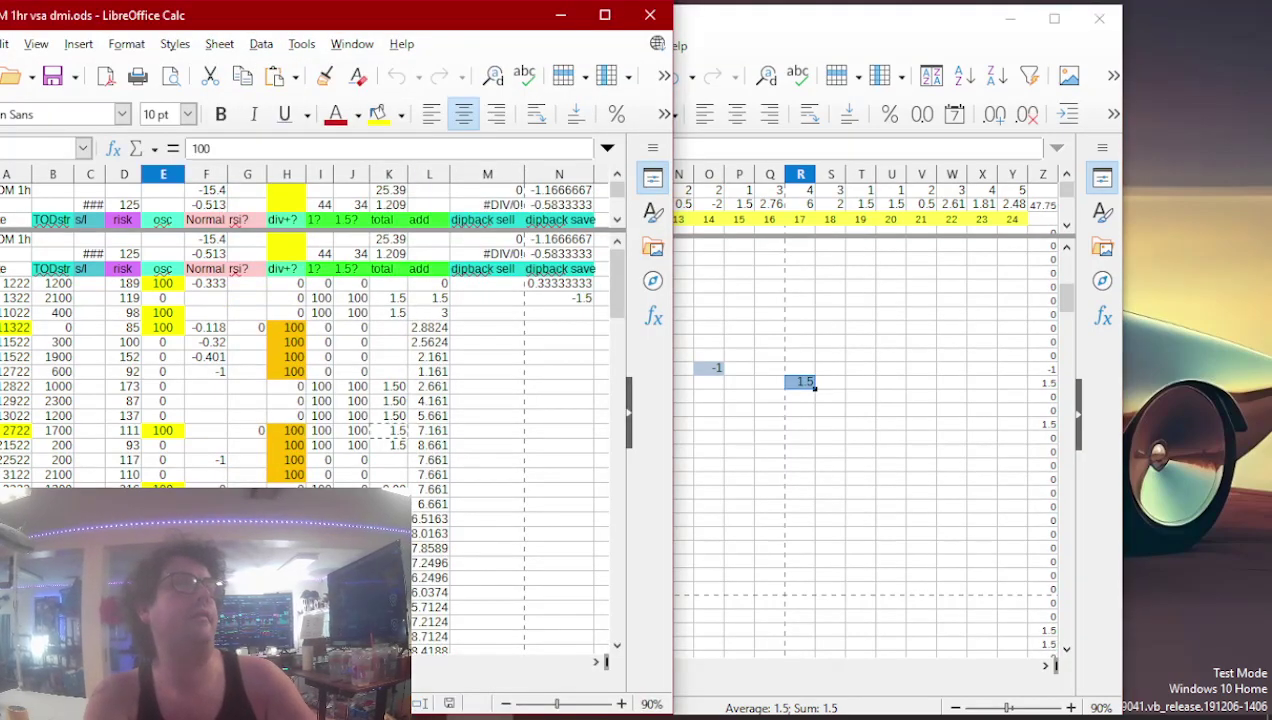
key("Right")
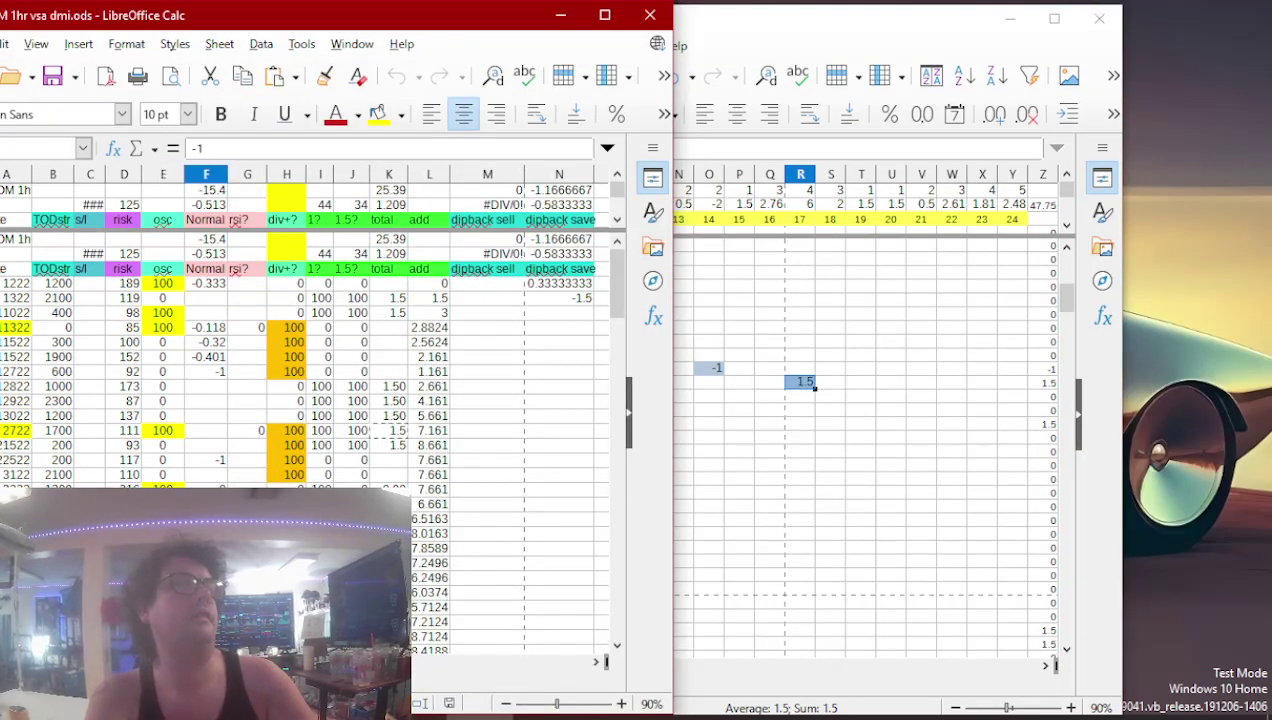
left_click(697, 453)
key("Down")
key("Down")
key("Down")
key("Down")
key("Down")
key("Down")
key("Down")
key("Down")
key("Down")
key("Down")
key("Down")
key("Down")
key("Down")
key("Down")
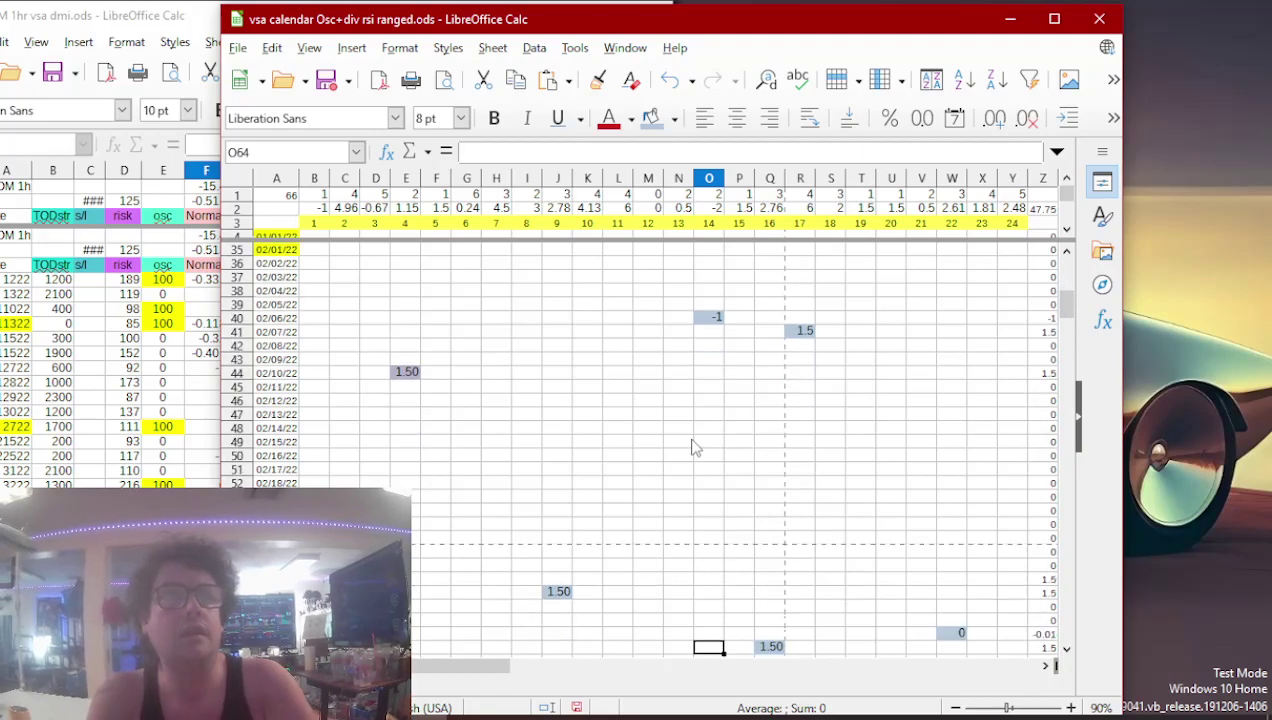
key("Down")
key("Left")
key("Left")
key("Left")
key("Left")
key("Left")
key("Left")
key("Left")
key("Left")
key("Left")
key("Left")
key("Right")
type("-1")
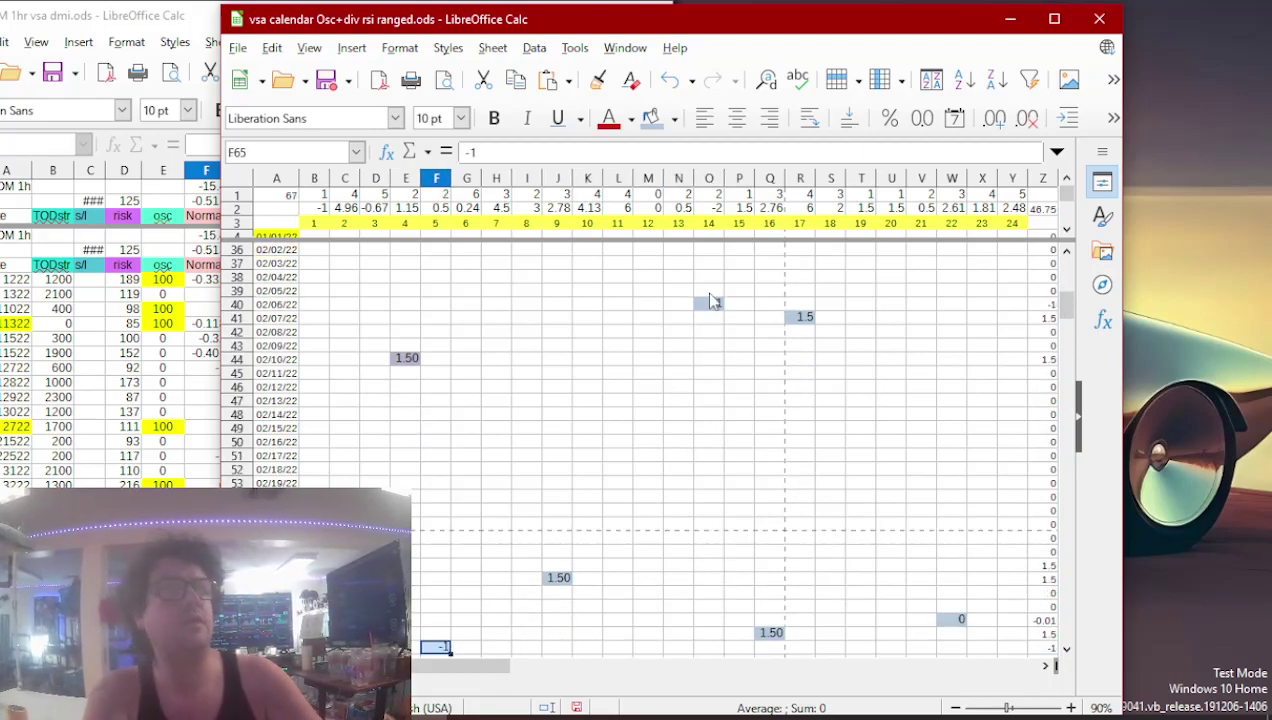
key("Return")
left_click(650, 120)
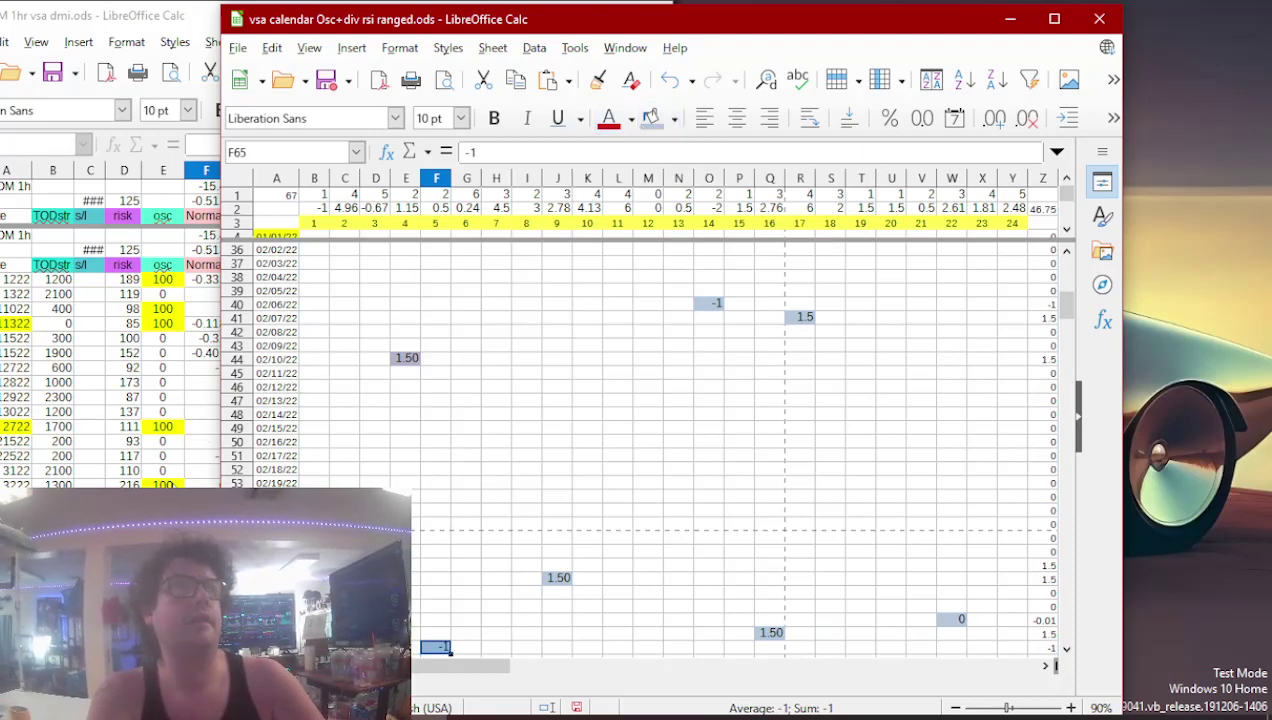
- Copy the next highlighted trade's 1.50 result into the calendar row 07/09/22 under hour 13 and fill it with Light Blue 3
left_click(170, 484)
scroll(262, 458, "down", 7)
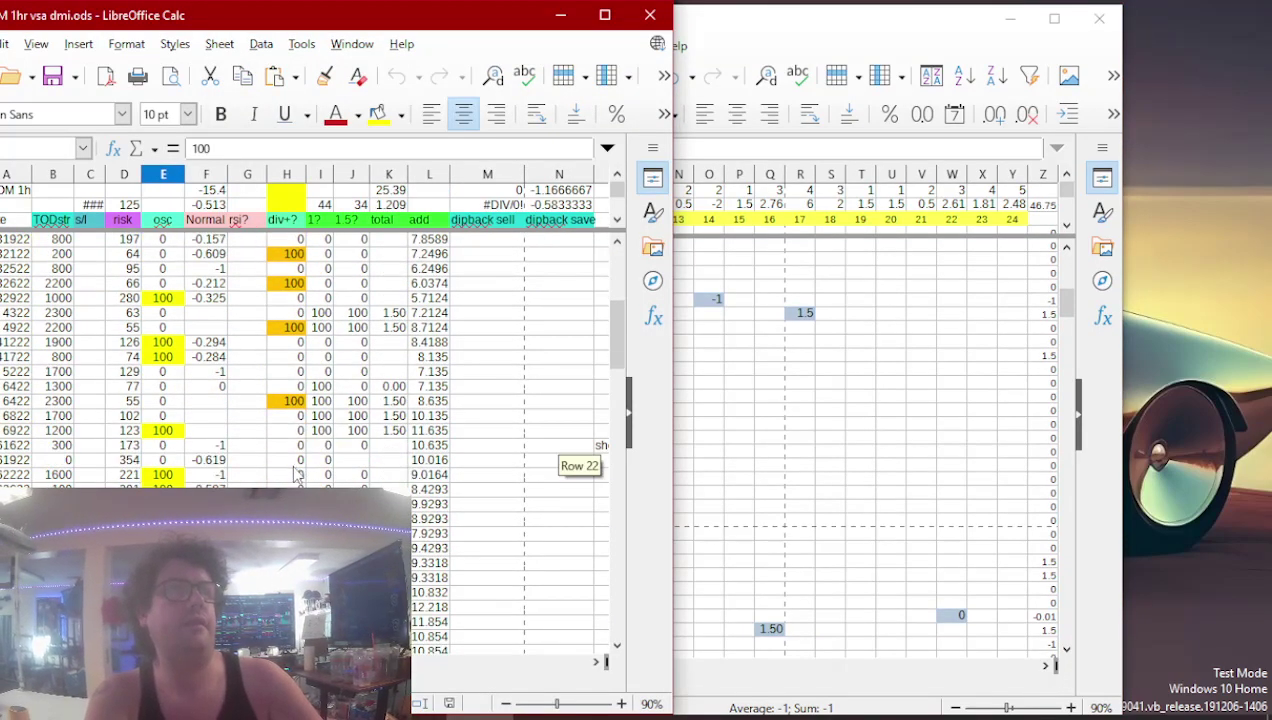
left_click(388, 504)
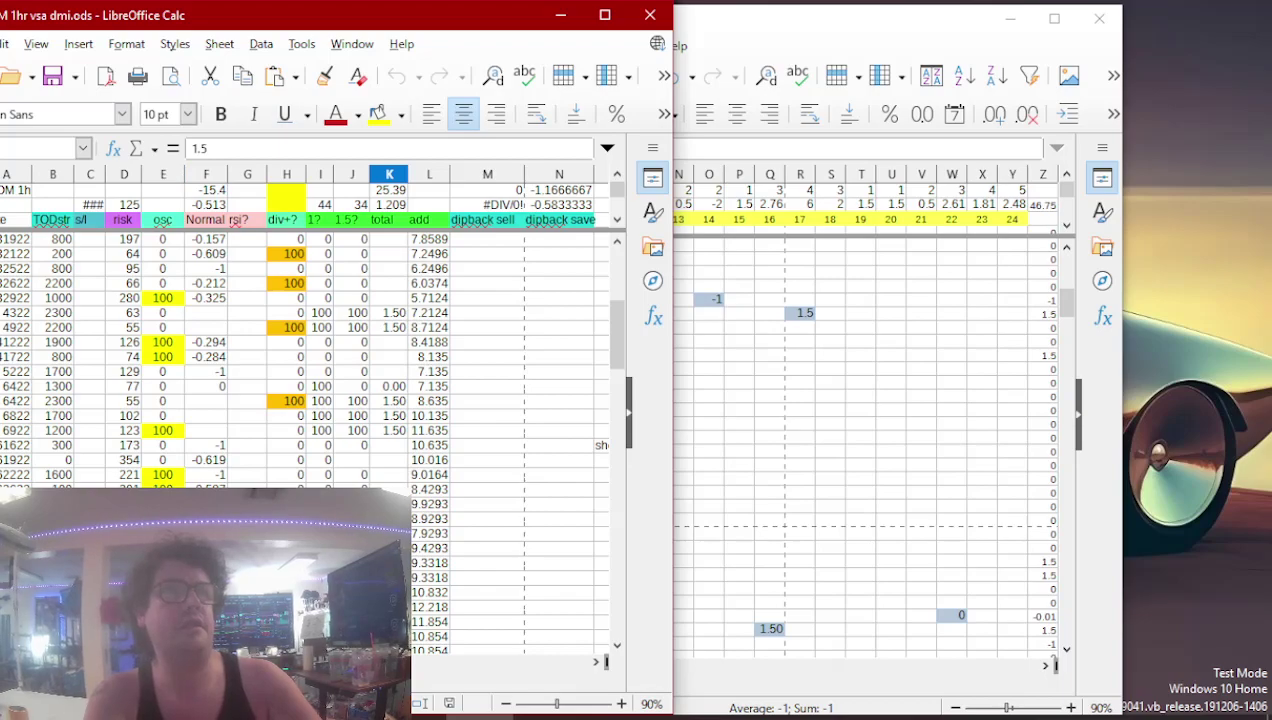
scroll(388, 487, "up", 5)
scroll(338, 407, "up", 2)
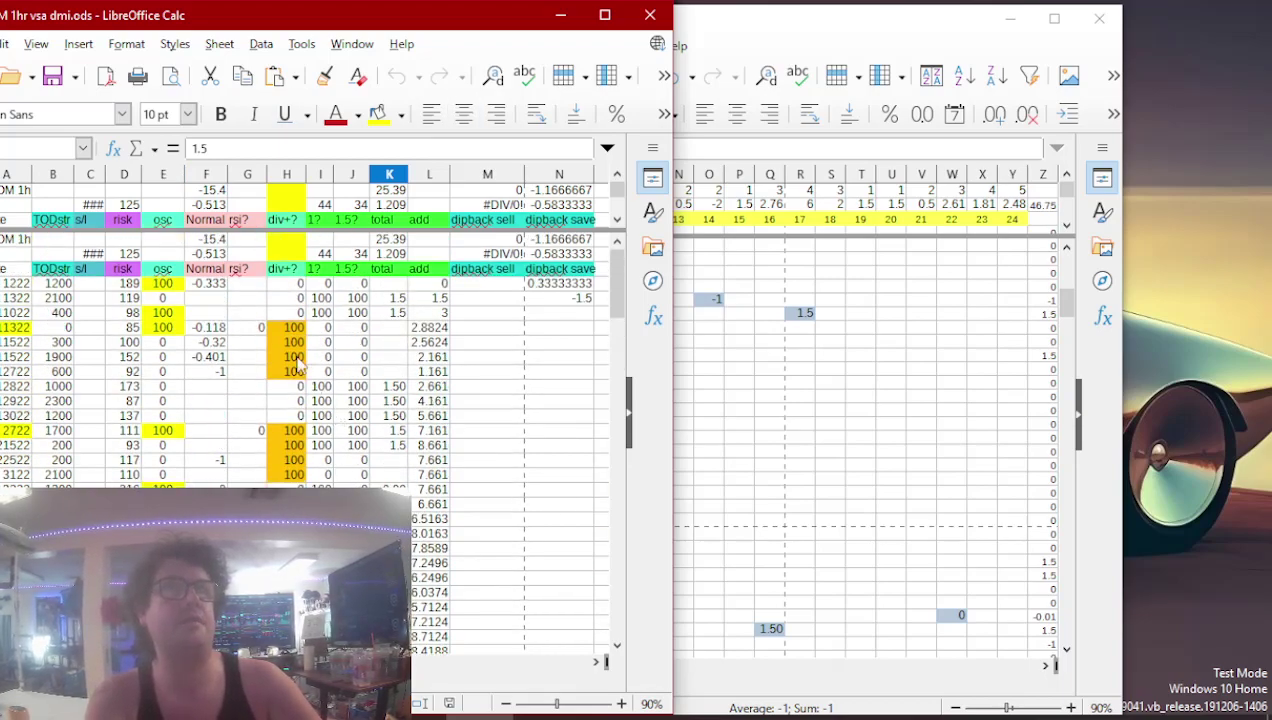
scroll(338, 407, "down", 7)
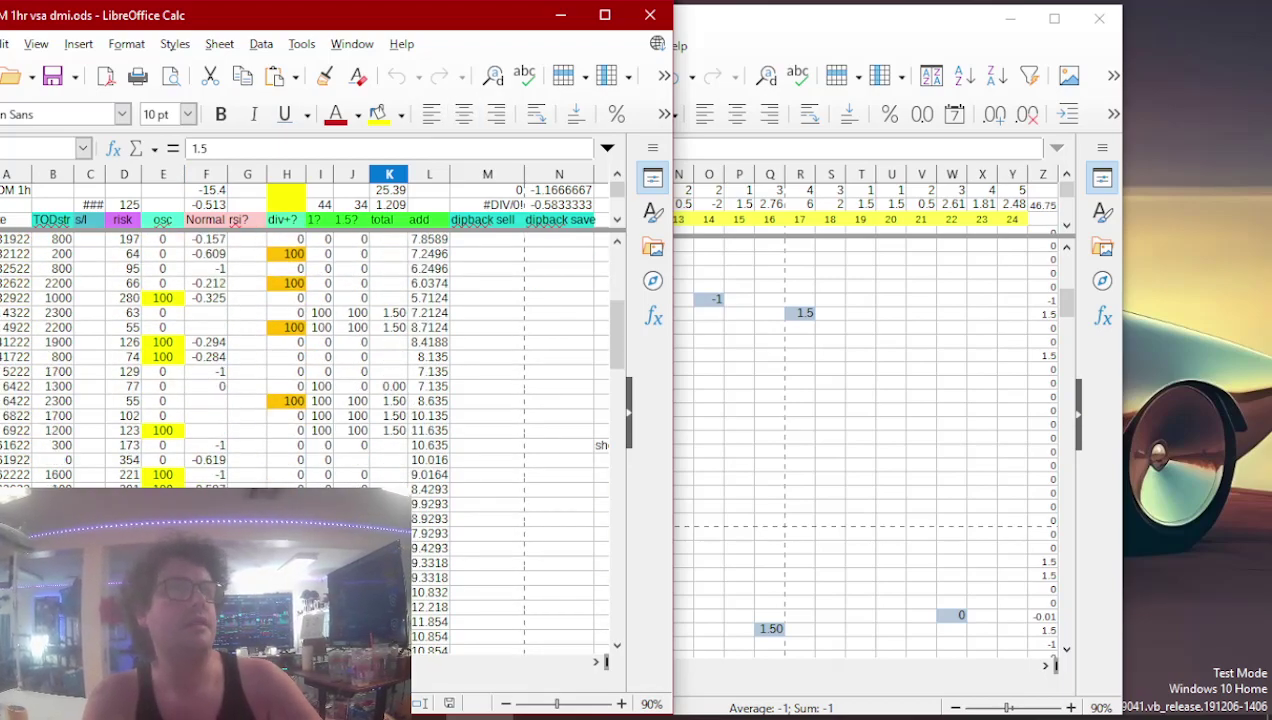
left_click(728, 497)
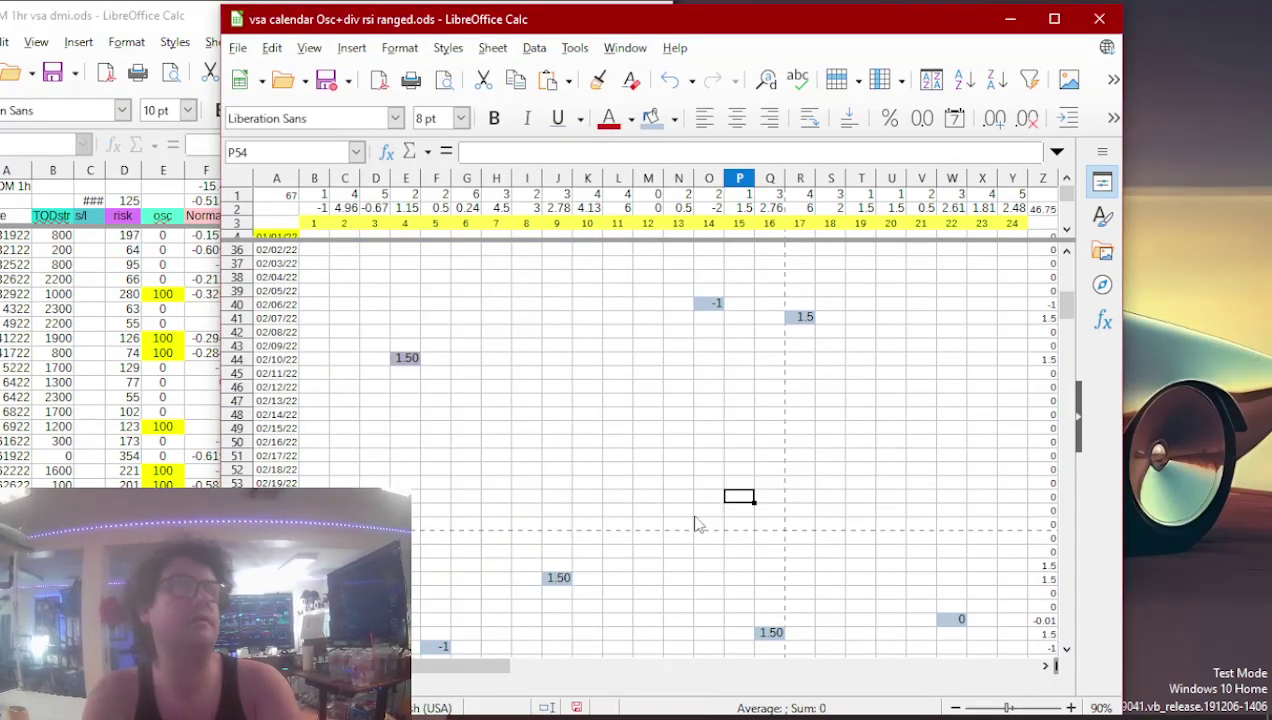
scroll(703, 517, "down", 1)
key("Page_Down")
key("Page_Down")
key("Page_Down")
key("Up")
key("Up")
key("Up")
key("Up")
key("Up")
key("Up")
key("Up")
key("Up")
key("Up")
key("Up")
key("Up")
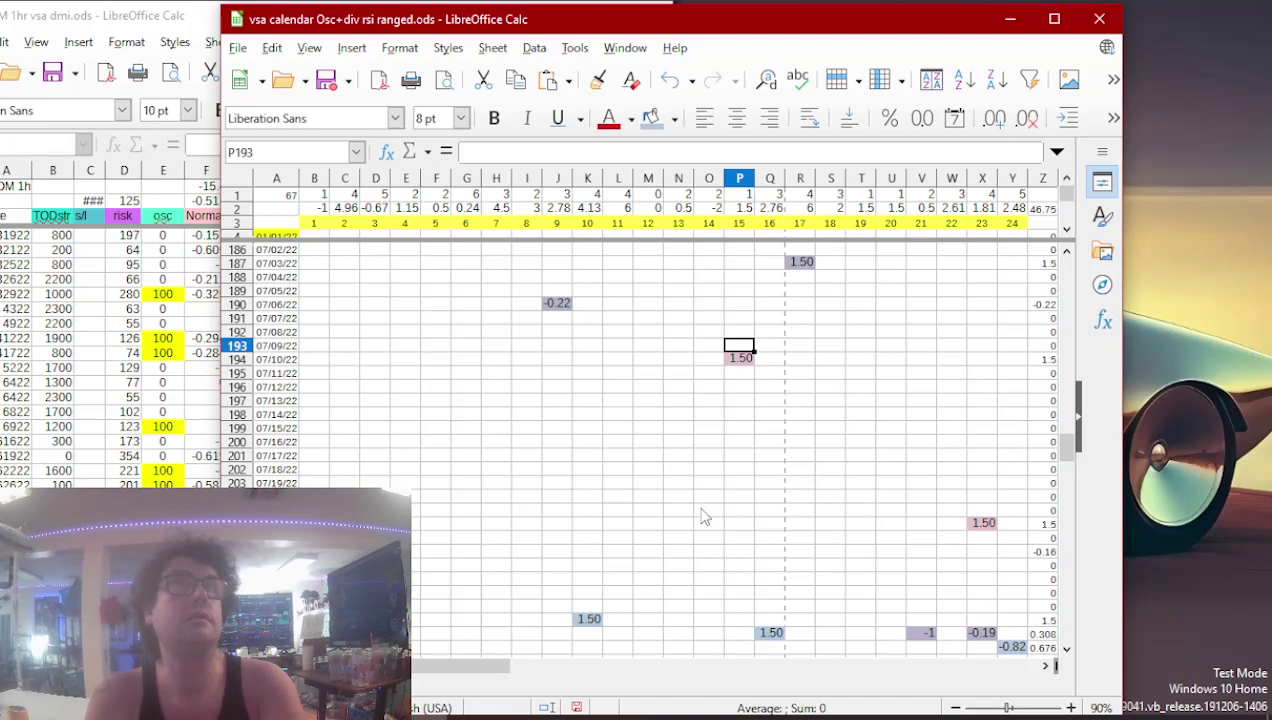
key("Left")
key("Left")
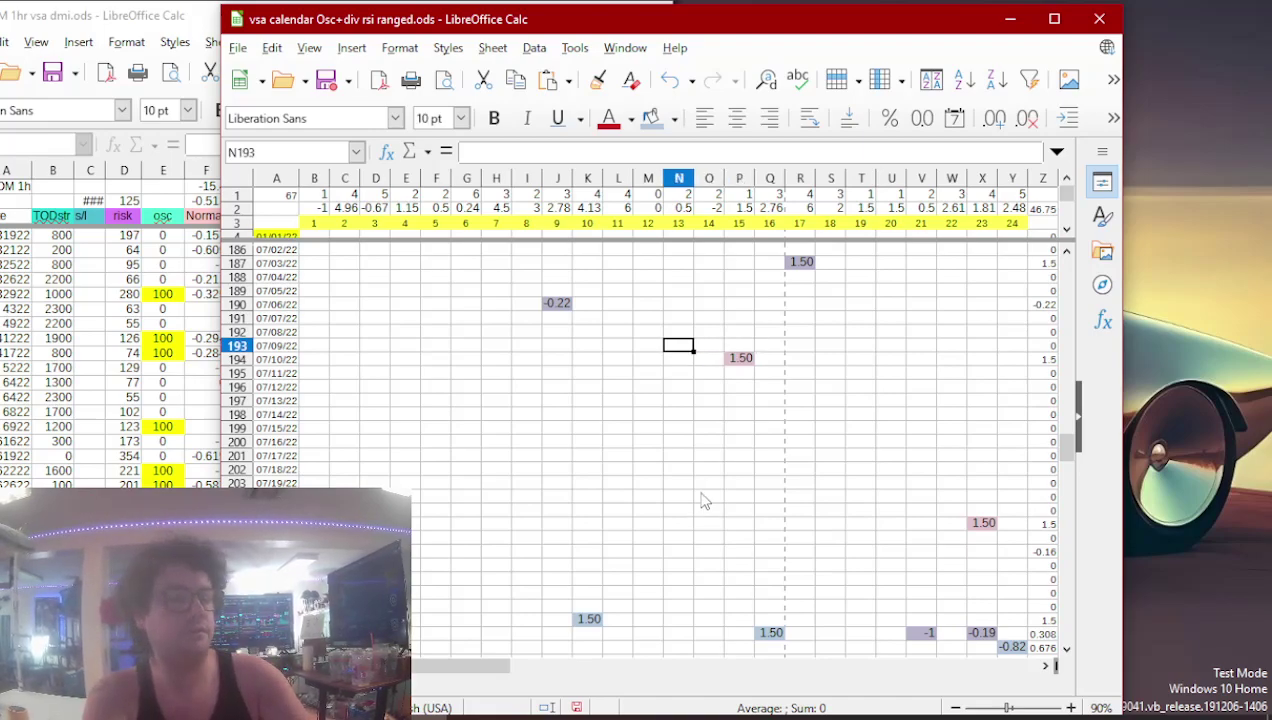
type("1.50")
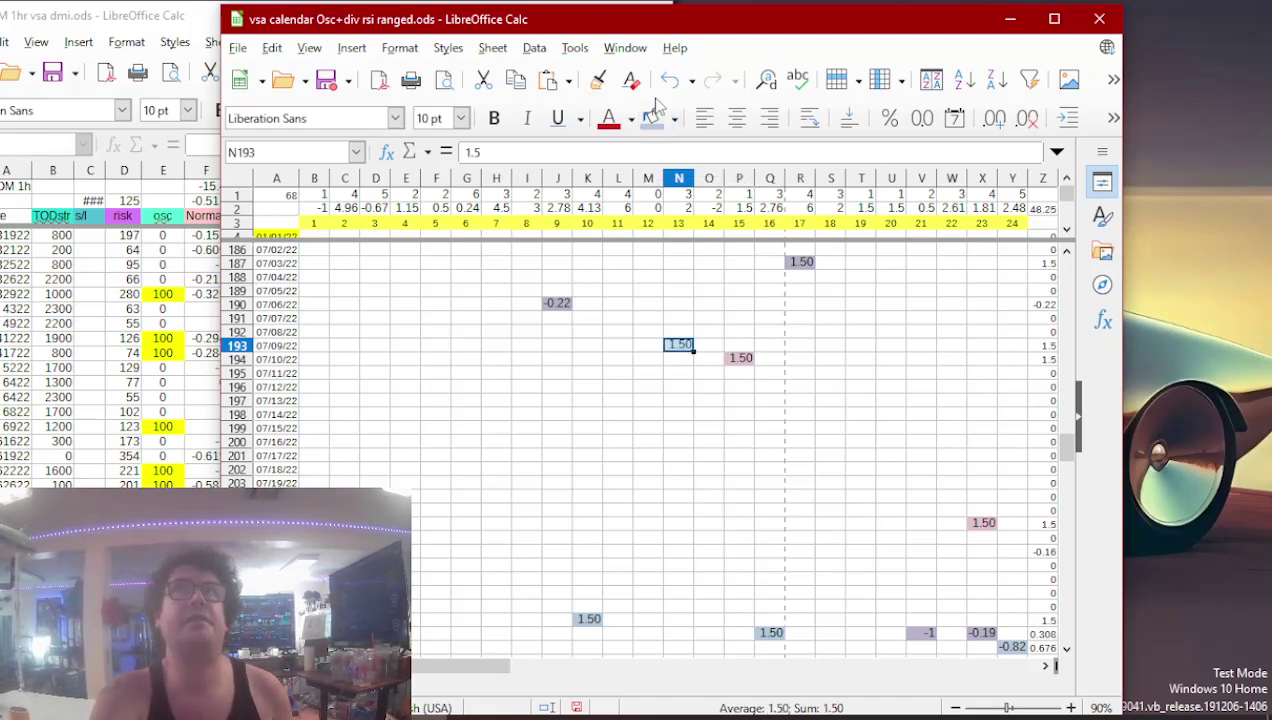
left_click(648, 124)
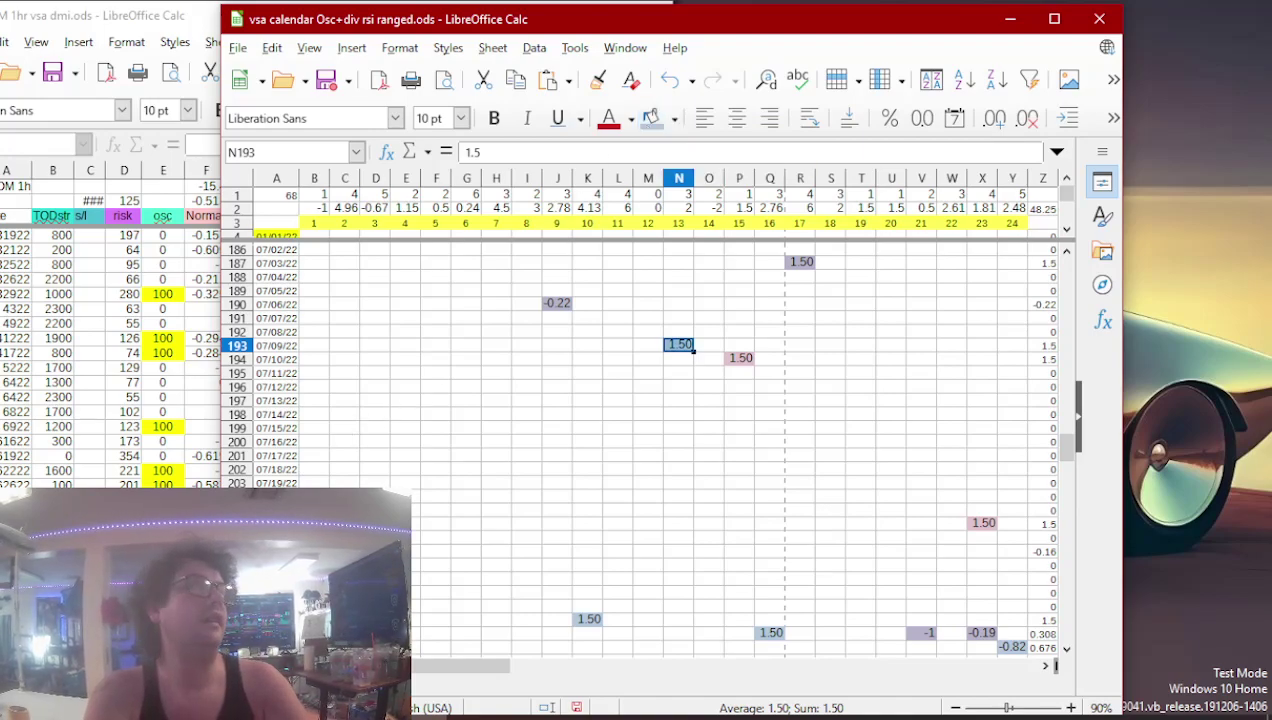
- Check the remaining rows of the current log for highlighted trades, and bring up the next vsa dmi log
key("alt+Tab")
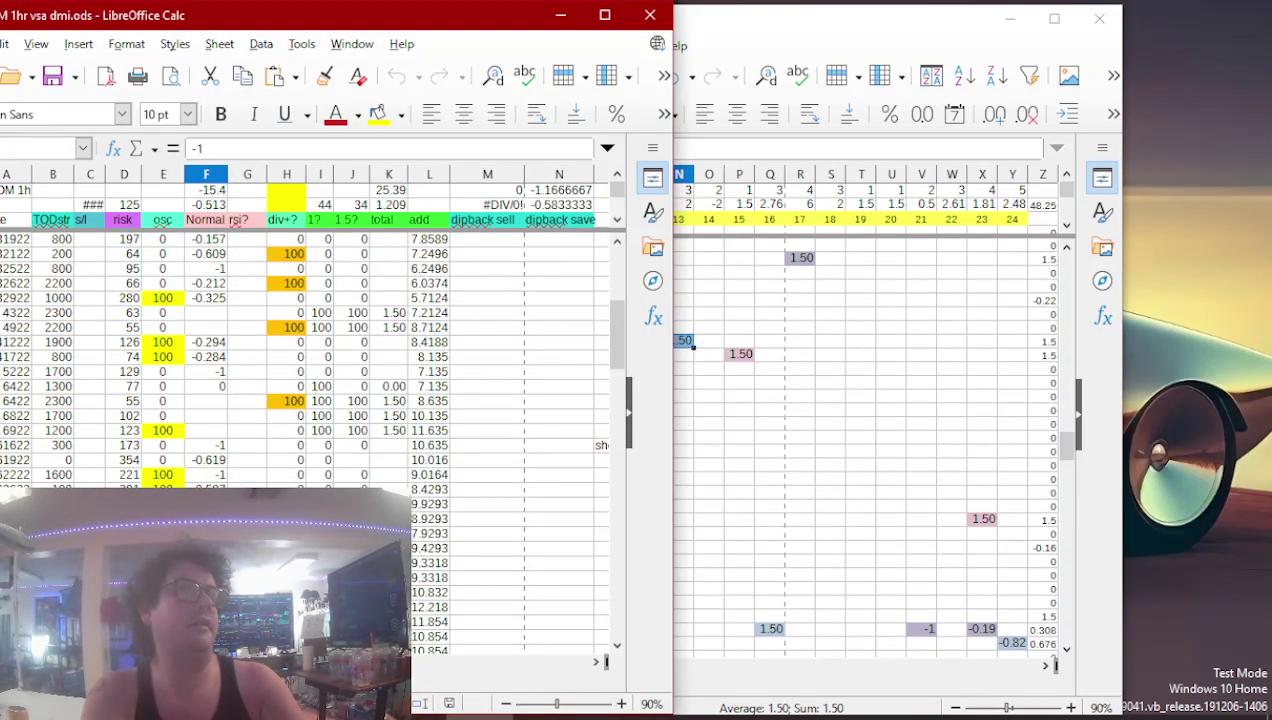
left_click(247, 548)
scroll(316, 454, "down", 3)
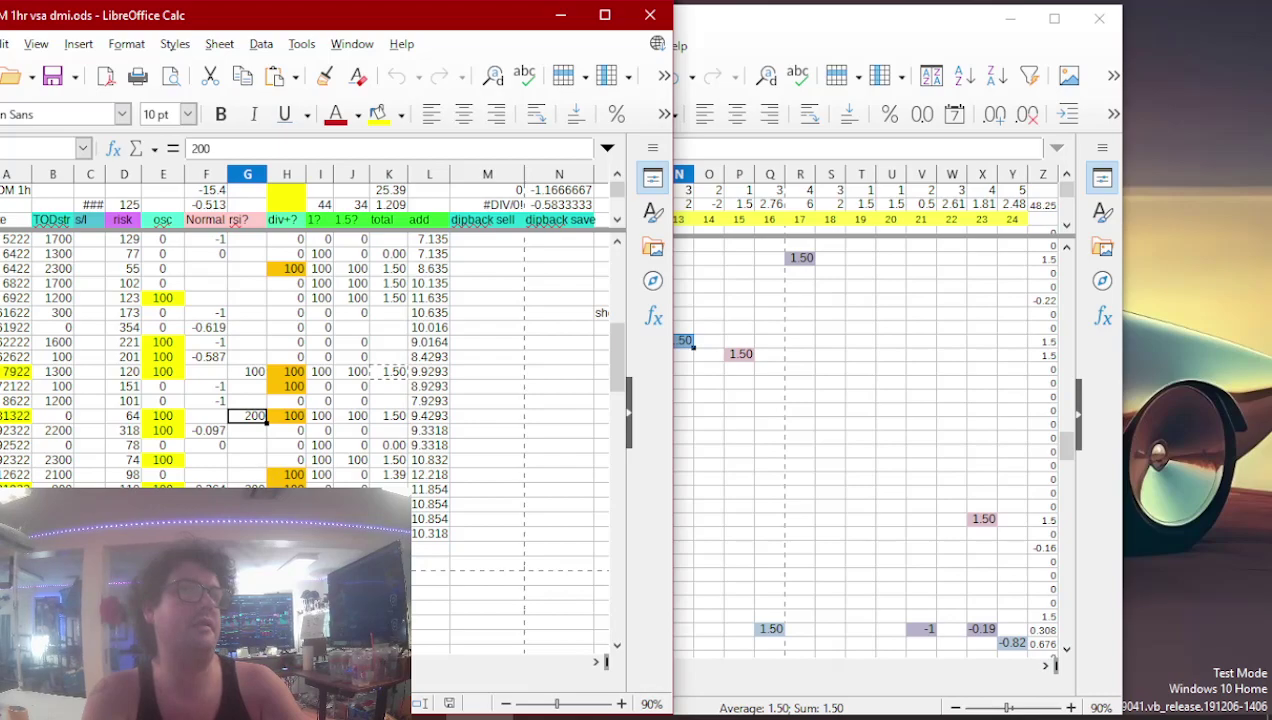
key("alt+Tab")
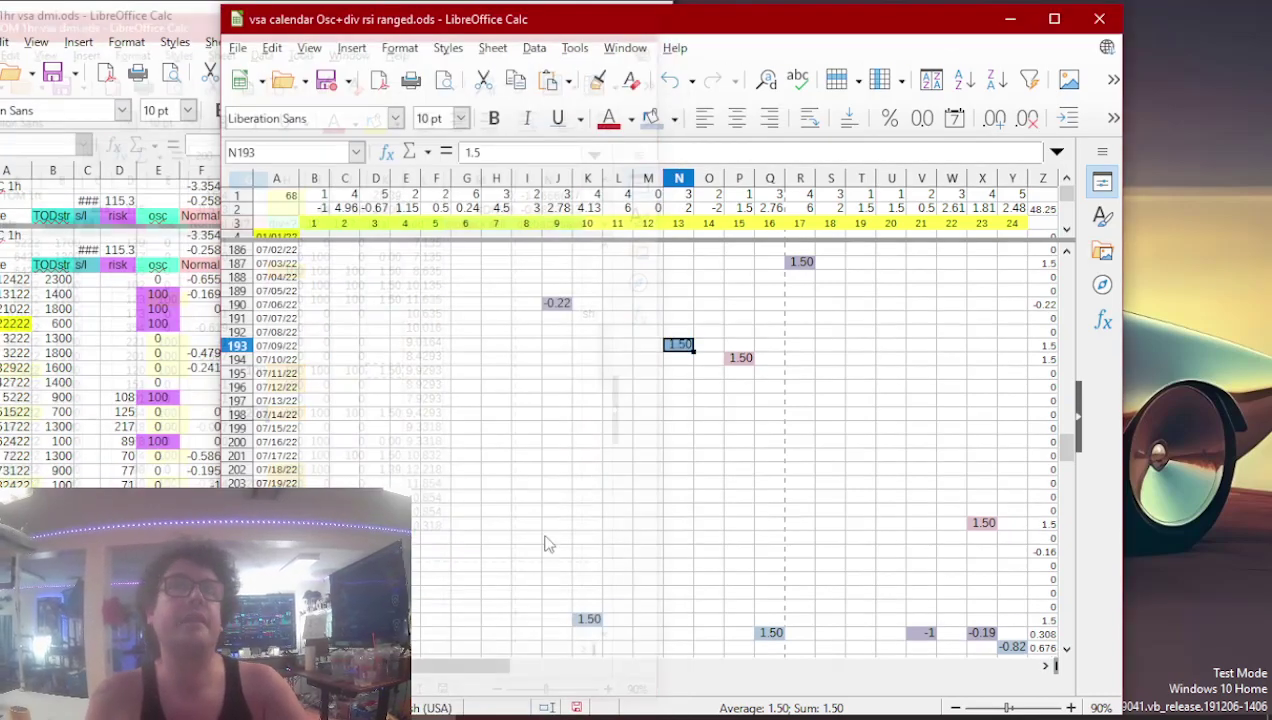
key("alt+Tab")
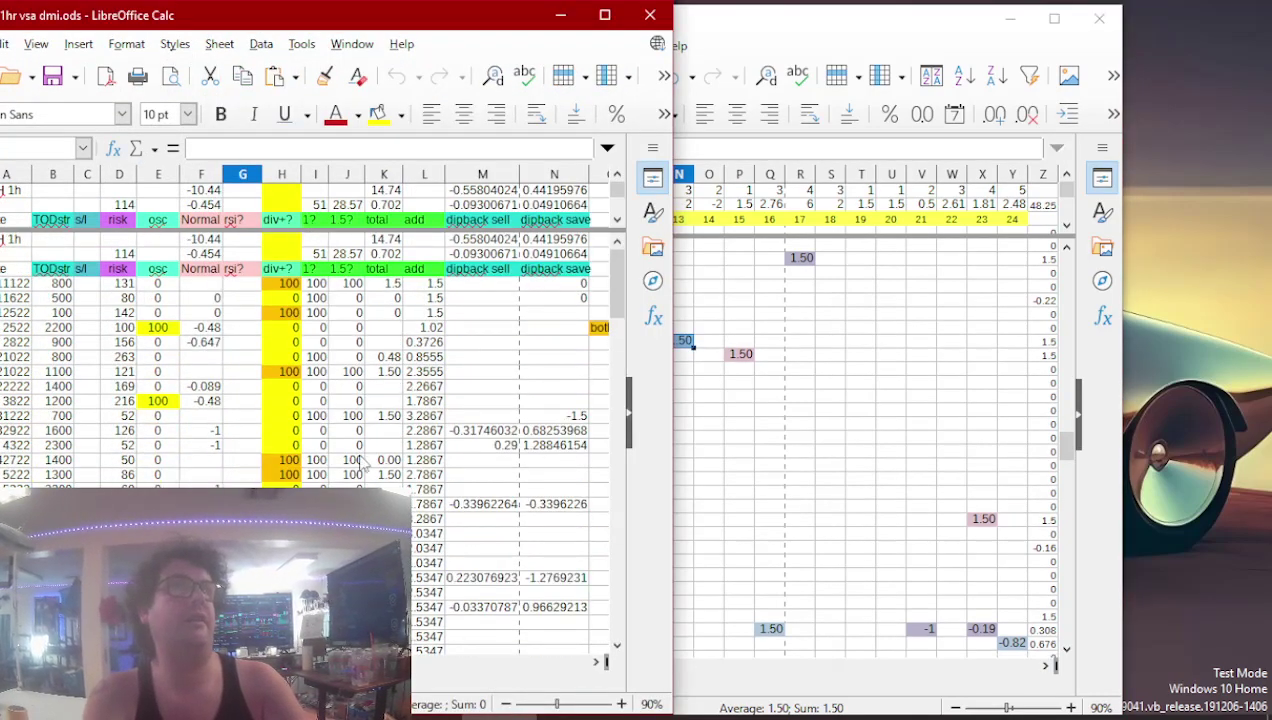
- Copy the highlighted 6/15/22 1200 trade's -1 result into the calendar row 06/15/22 under hour 12 and fill it with Light Blue 3
scroll(213, 450, "down", 3)
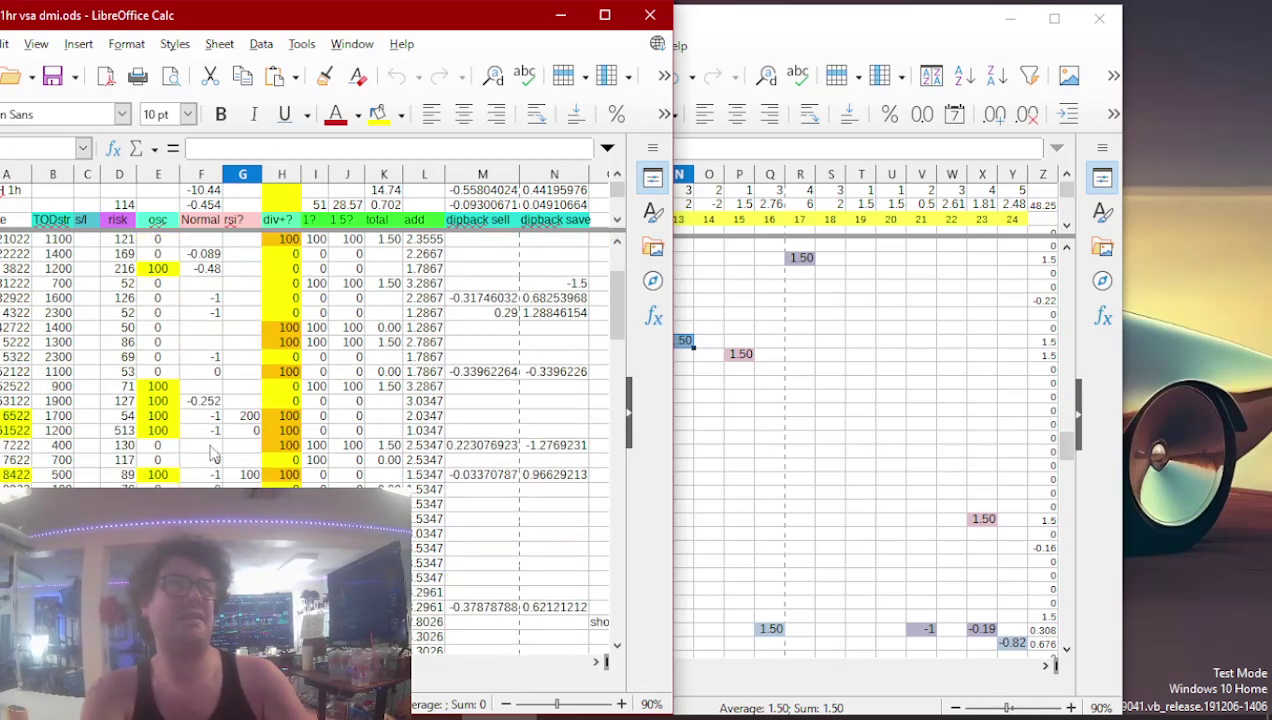
left_click(252, 418)
left_click(250, 434)
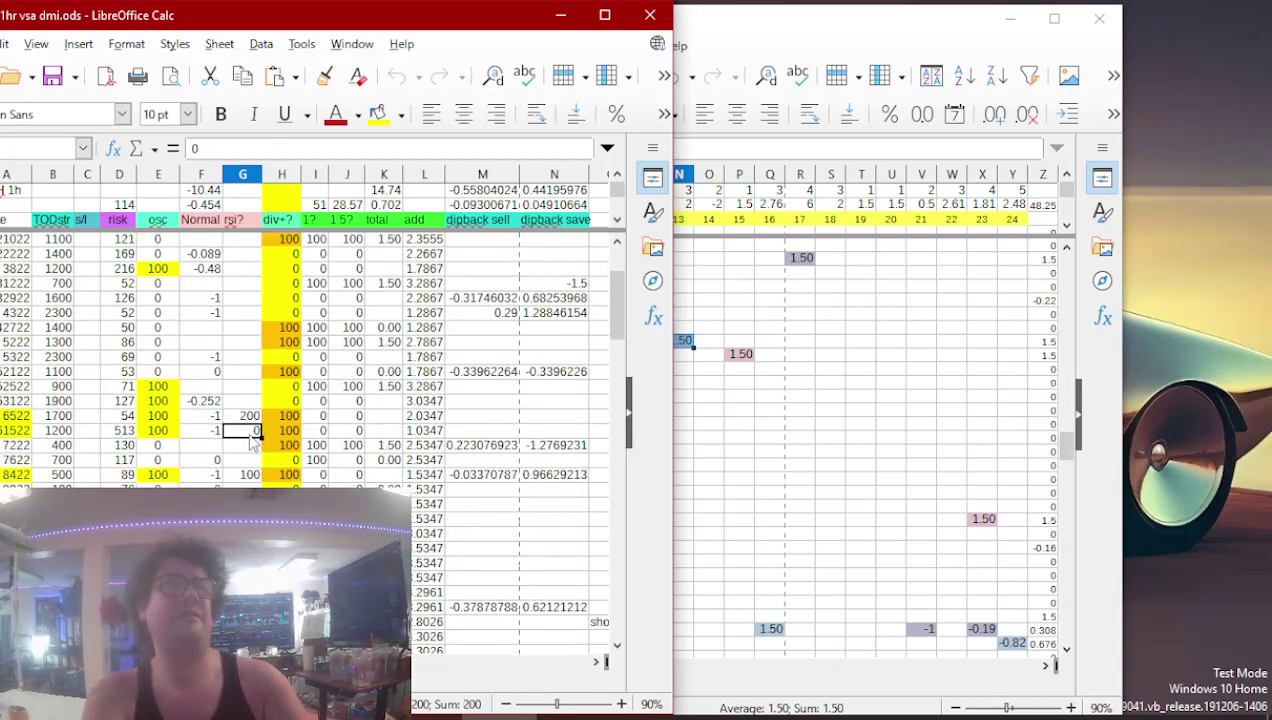
left_click(214, 431)
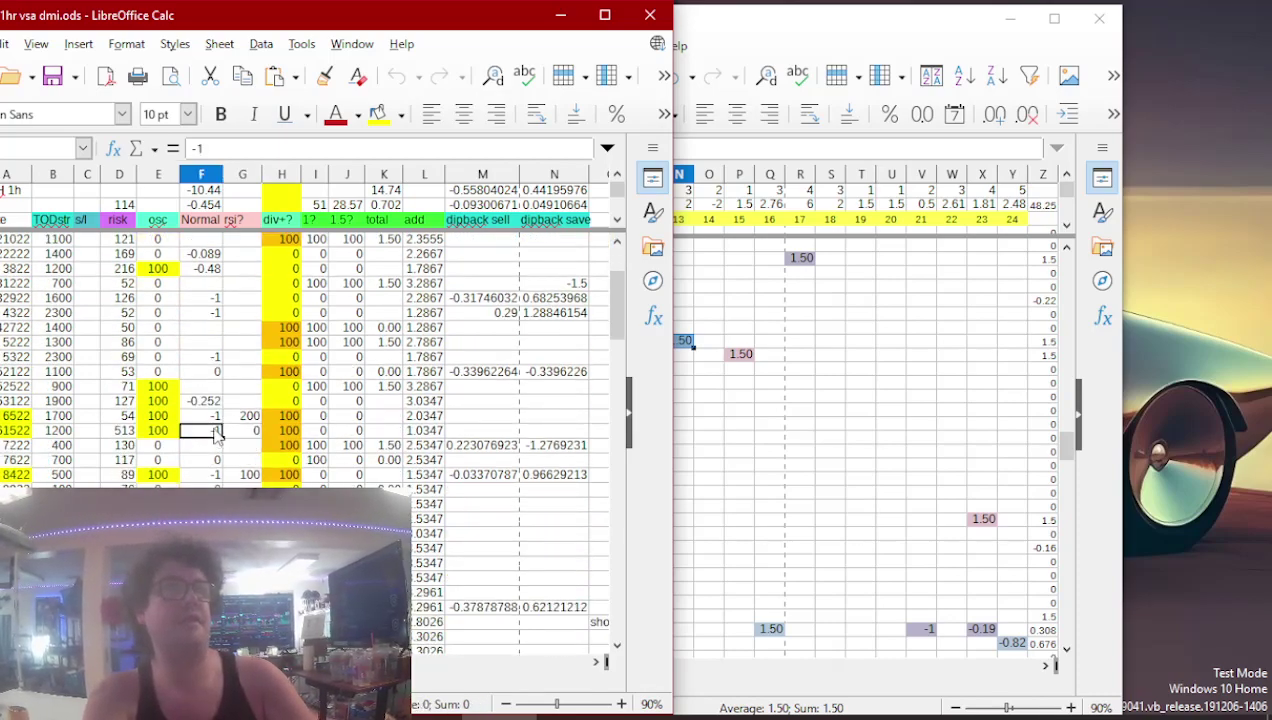
left_click(736, 442)
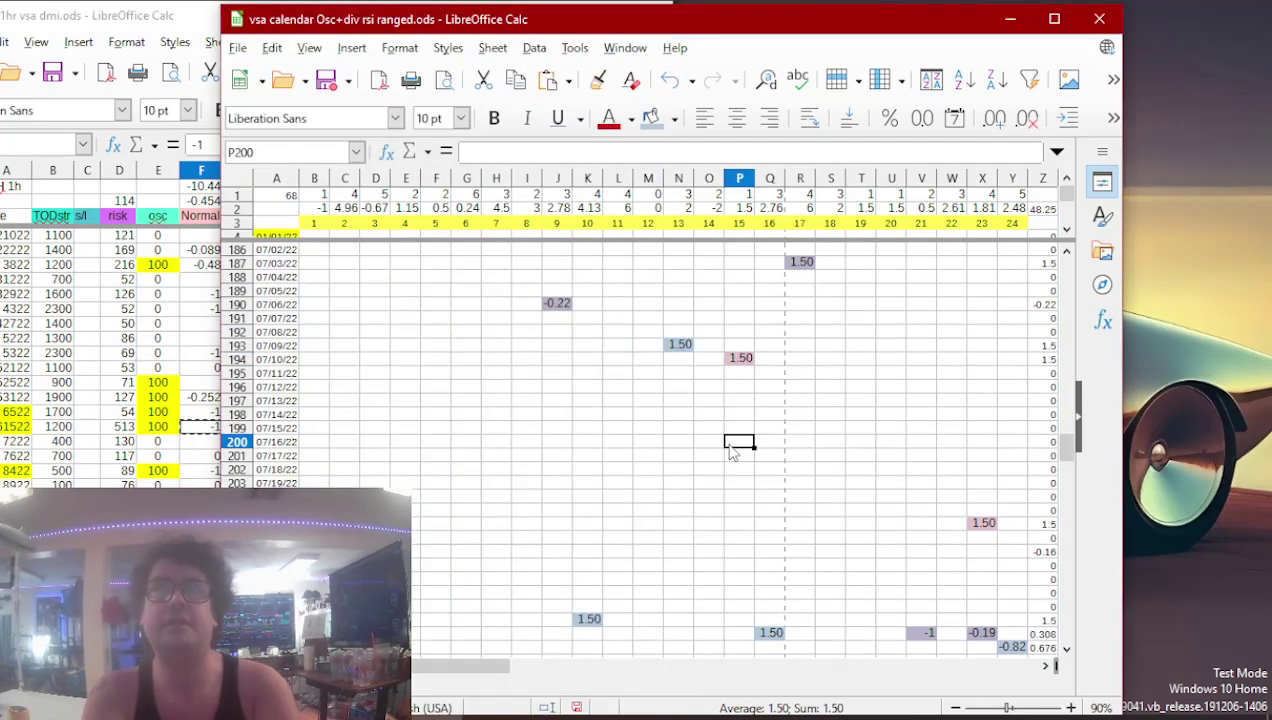
key("Page_Up")
key("Up")
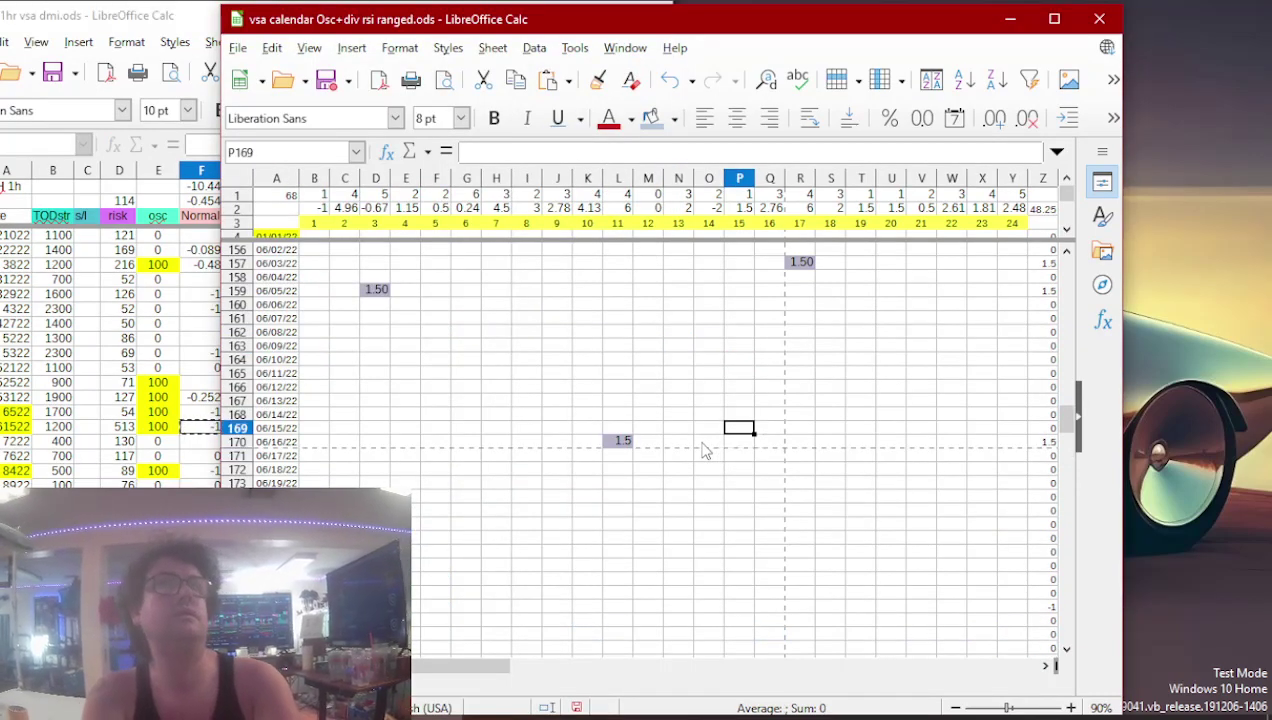
key("Left")
key("Left")
key("Left")
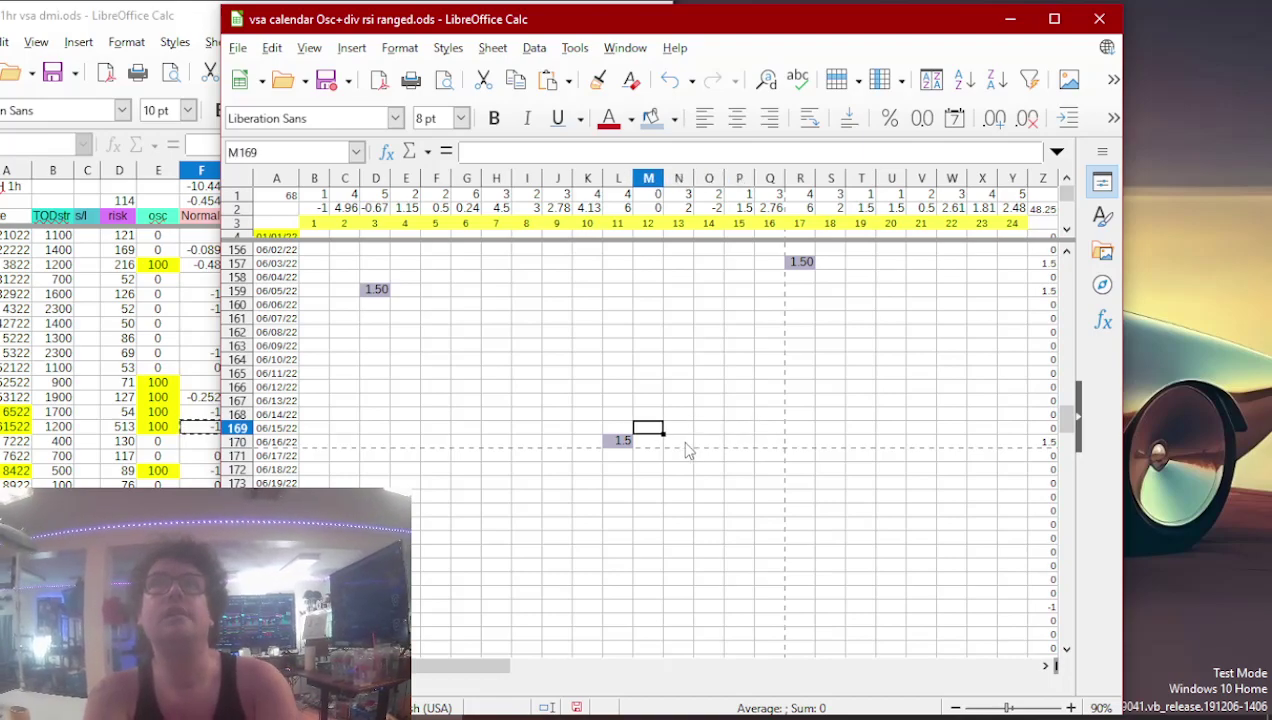
type("-1")
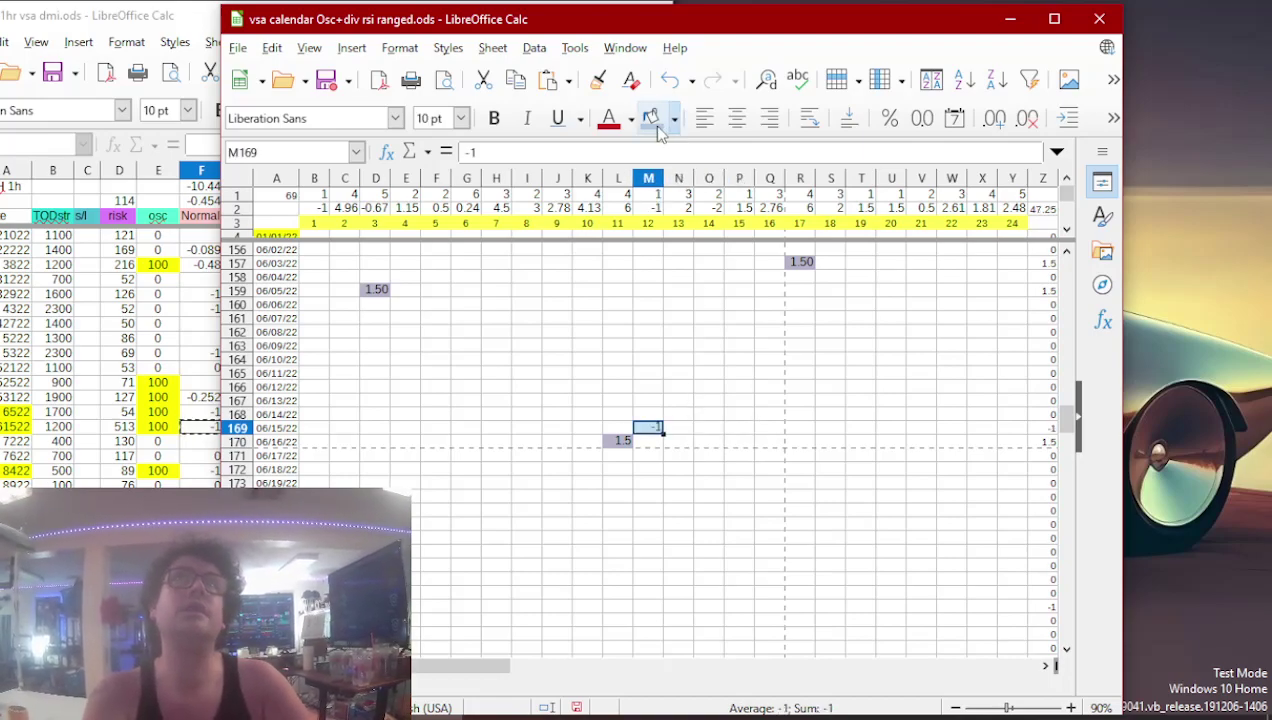
- Copy the highlighted 8/4/22 500 trade's -1 result into the calendar row 08/04/22 under hour 5 and fill it with Light Blue 3
left_click(145, 443)
left_click(158, 473)
left_click(214, 474)
type("-1")
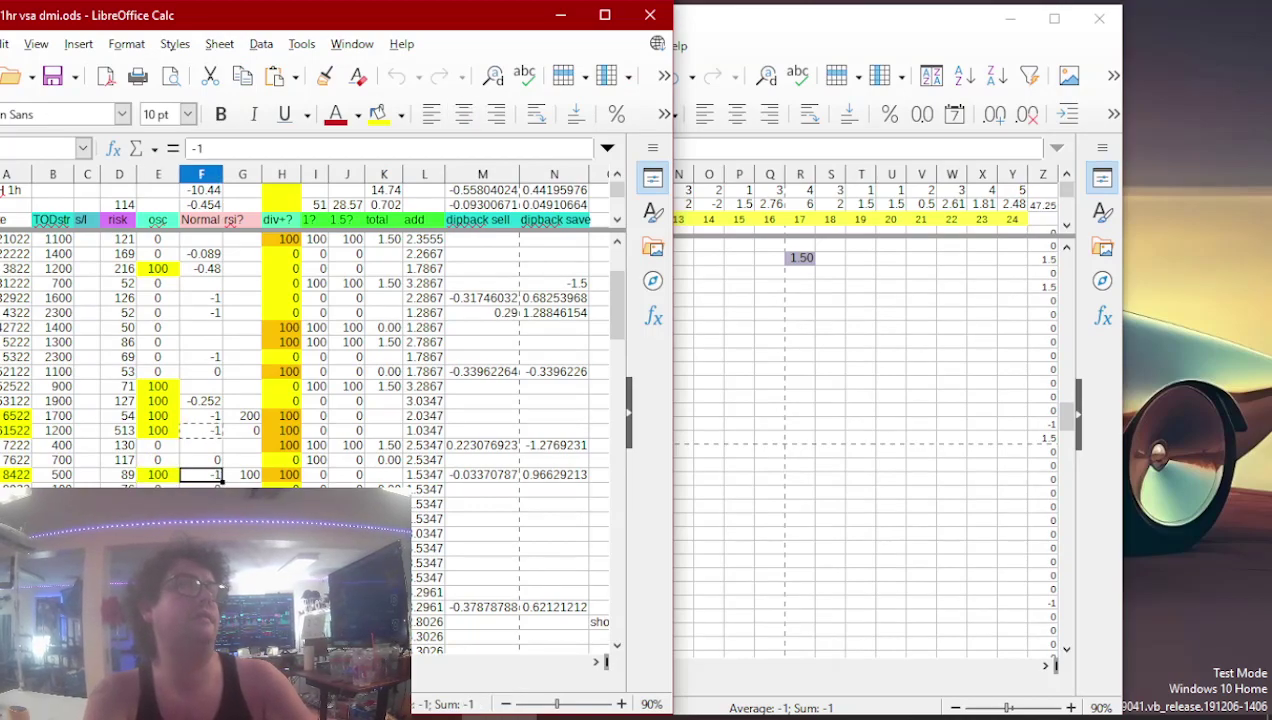
left_click(710, 374)
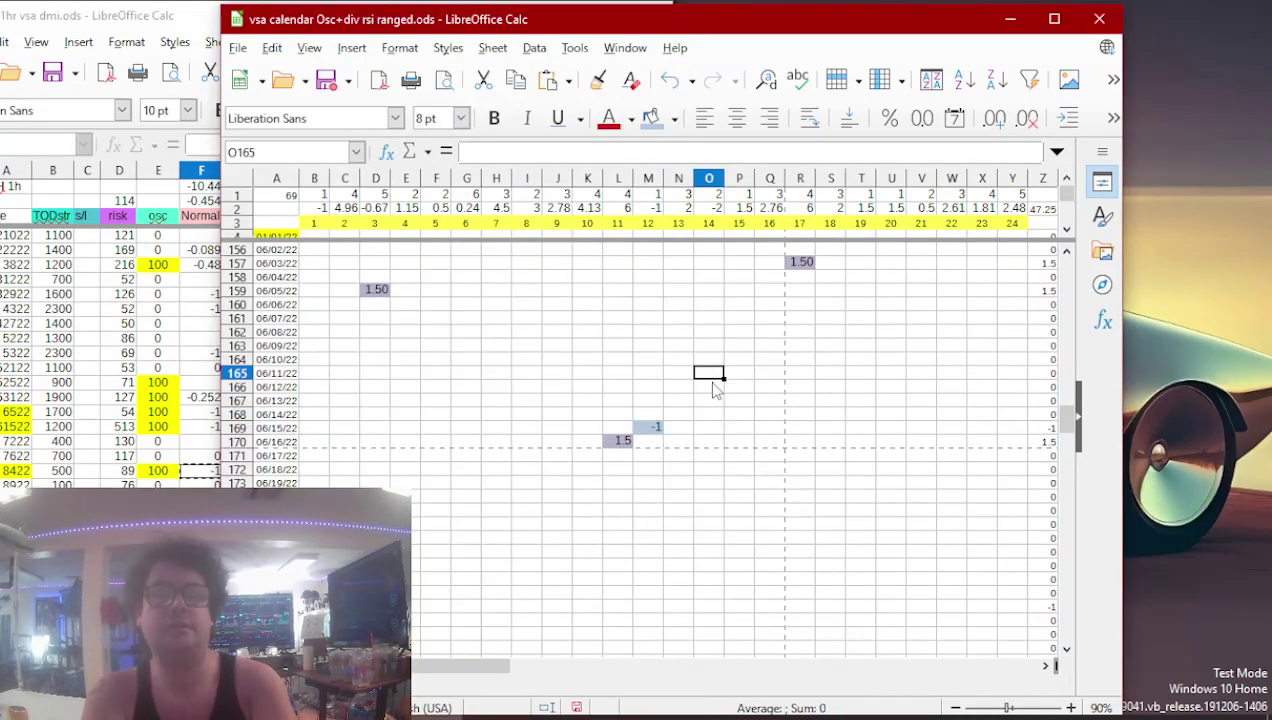
key("Up")
key("Up")
key("Up")
key("Up")
key("Up")
key("Up")
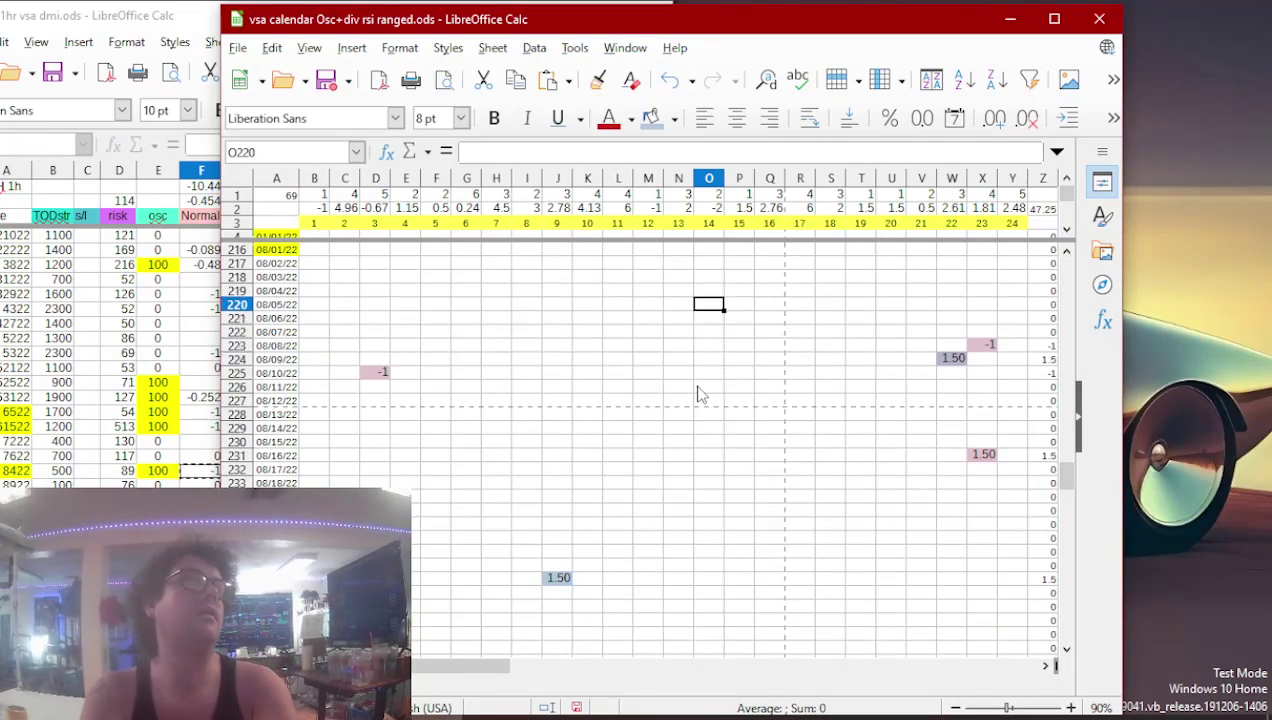
key("Left")
key("Left")
key("Left")
key("Left")
key("Left")
key("Left")
key("Left")
key("Left")
key("Left")
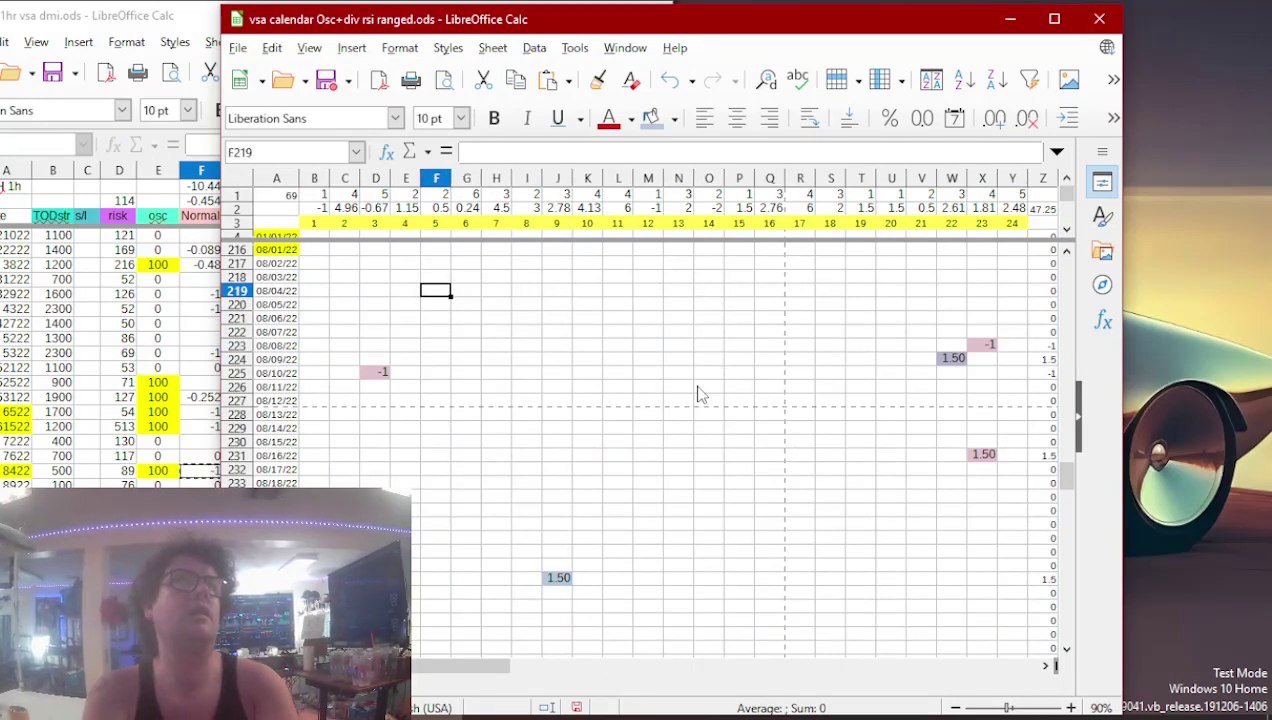
type("-1")
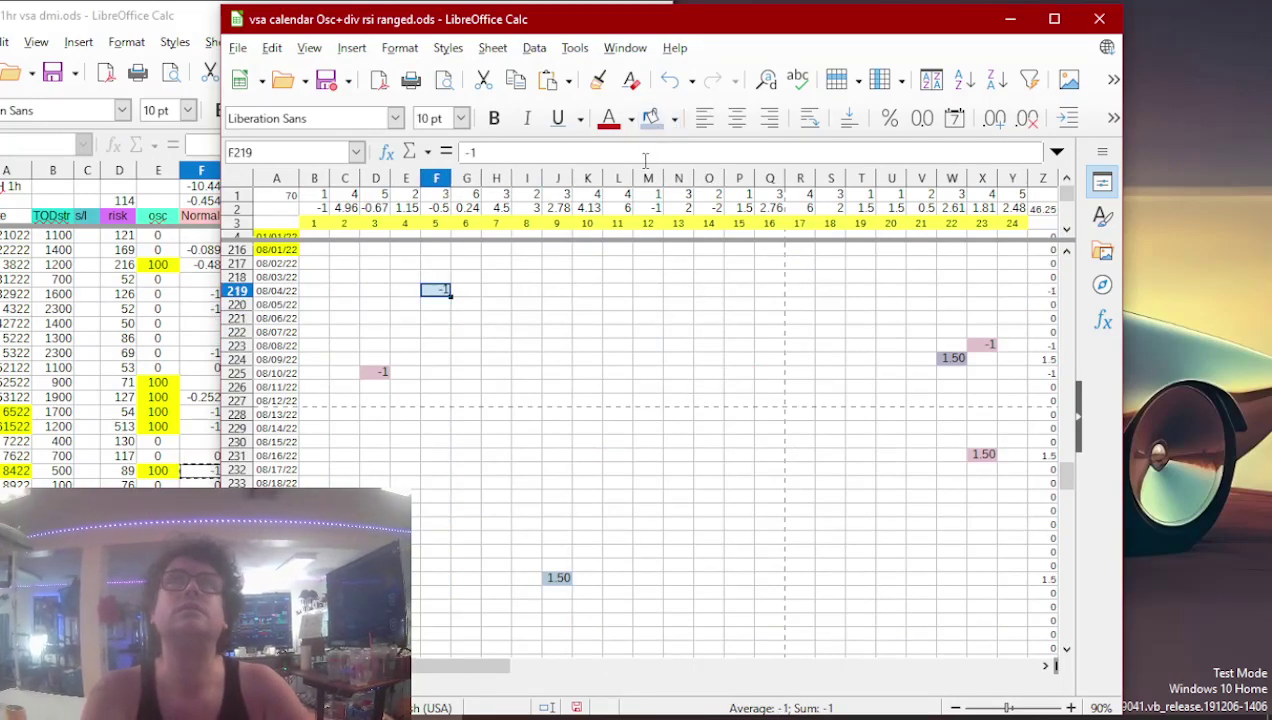
- Copy the highlighted 9/20/22 2300 trade's -1 result into the calendar row 09/20/22 under hour 23 and fill it with Light Blue 3
left_click(200, 459)
left_click(201, 474)
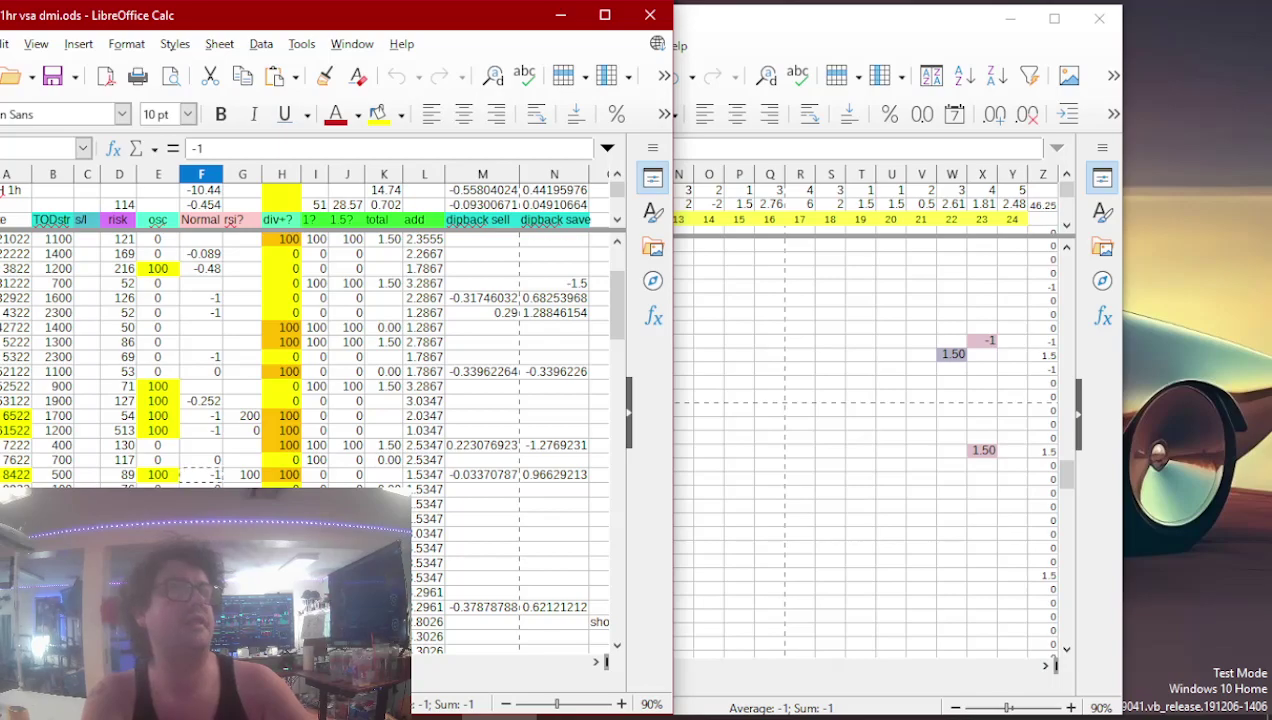
left_click(735, 430)
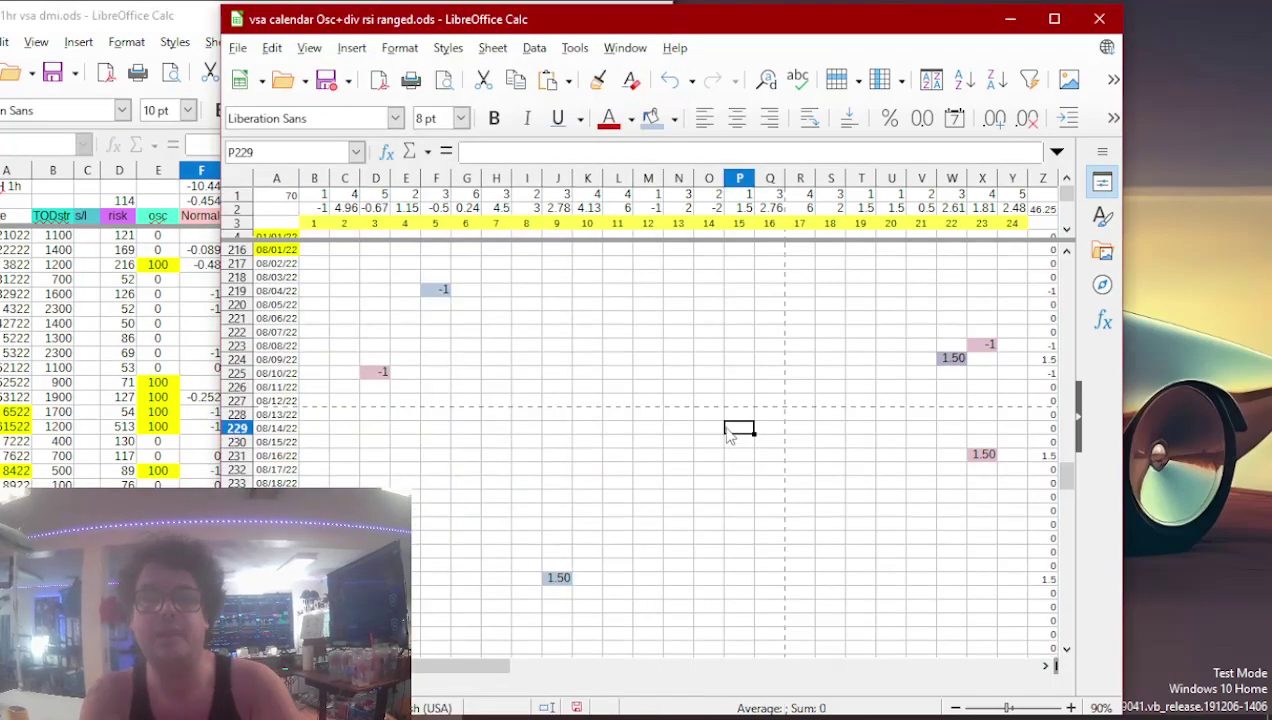
key("Down")
key("Down")
key("Down")
key("Down")
key("Down")
key("Down")
key("Down")
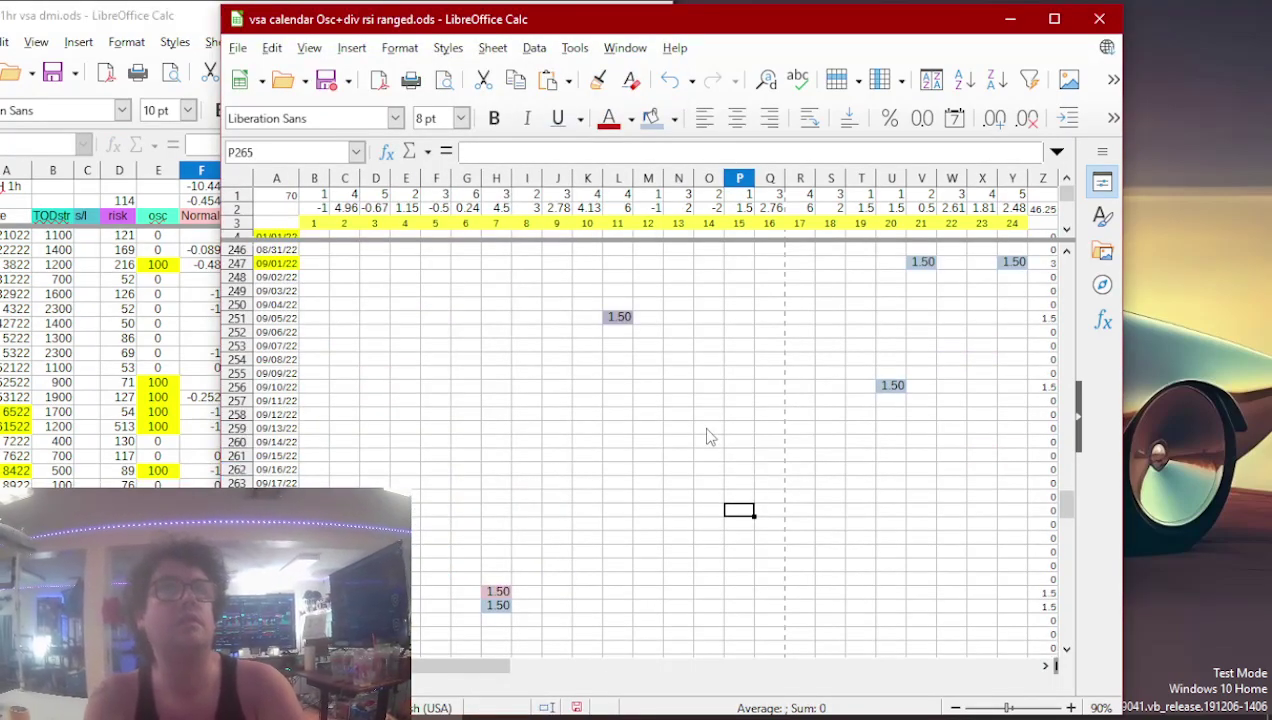
key("Right")
key("Right")
key("Right")
key("Right")
key("Right")
key("Right")
key("Right")
key("Right")
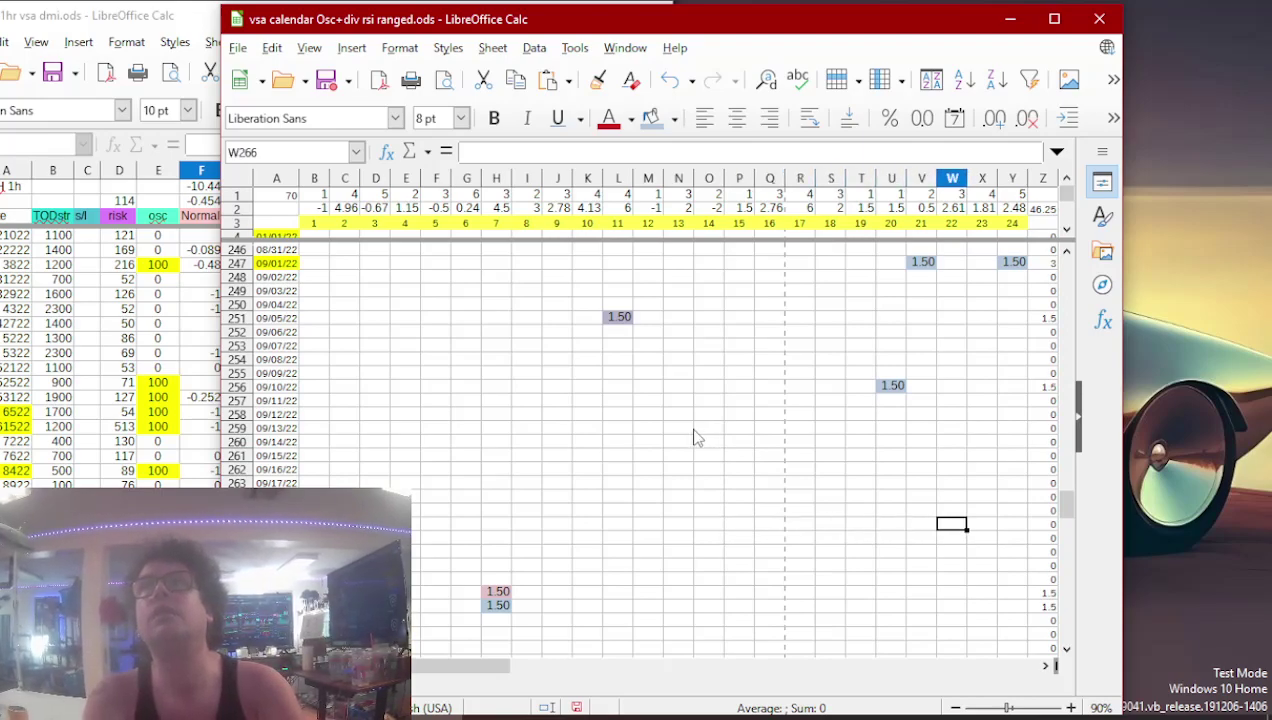
type("-1")
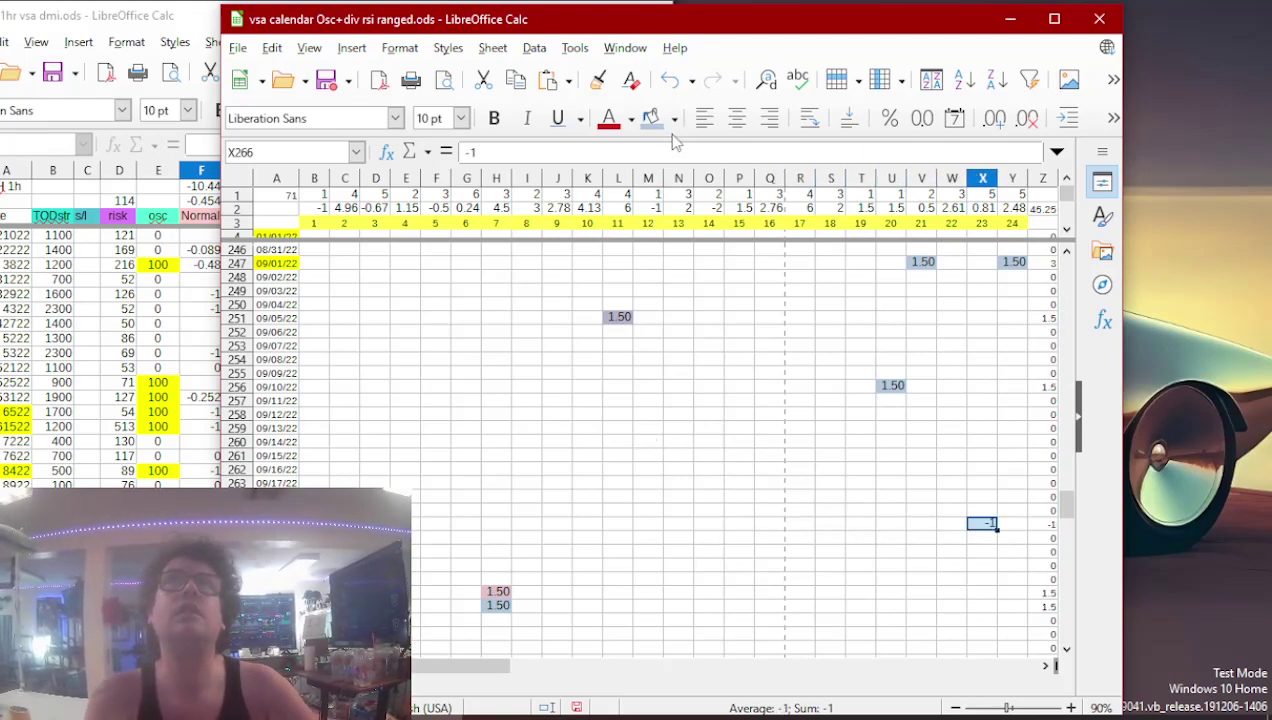
left_click(652, 119)
- Examine the last highlighted trades of this log, and switch to the vsa dmi log whose first highlighted trade is 1/1/22
left_click(118, 500)
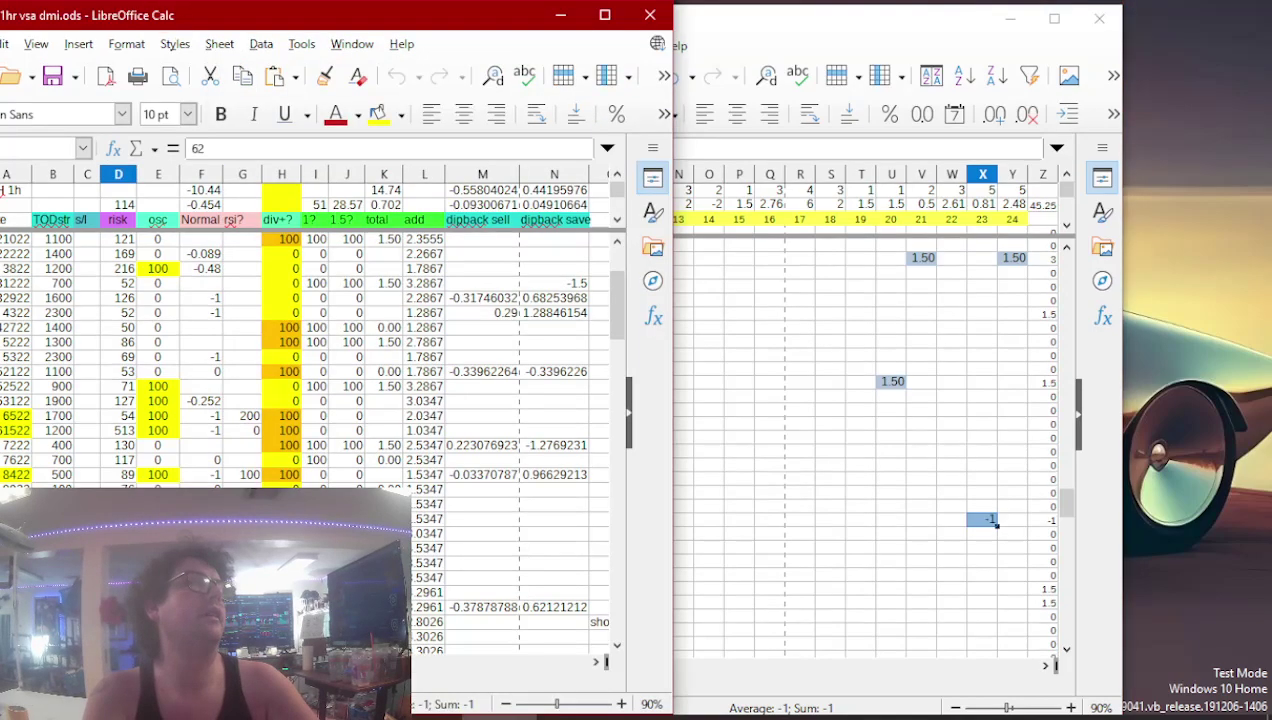
left_click(201, 606)
scroll(201, 606, "down", 3)
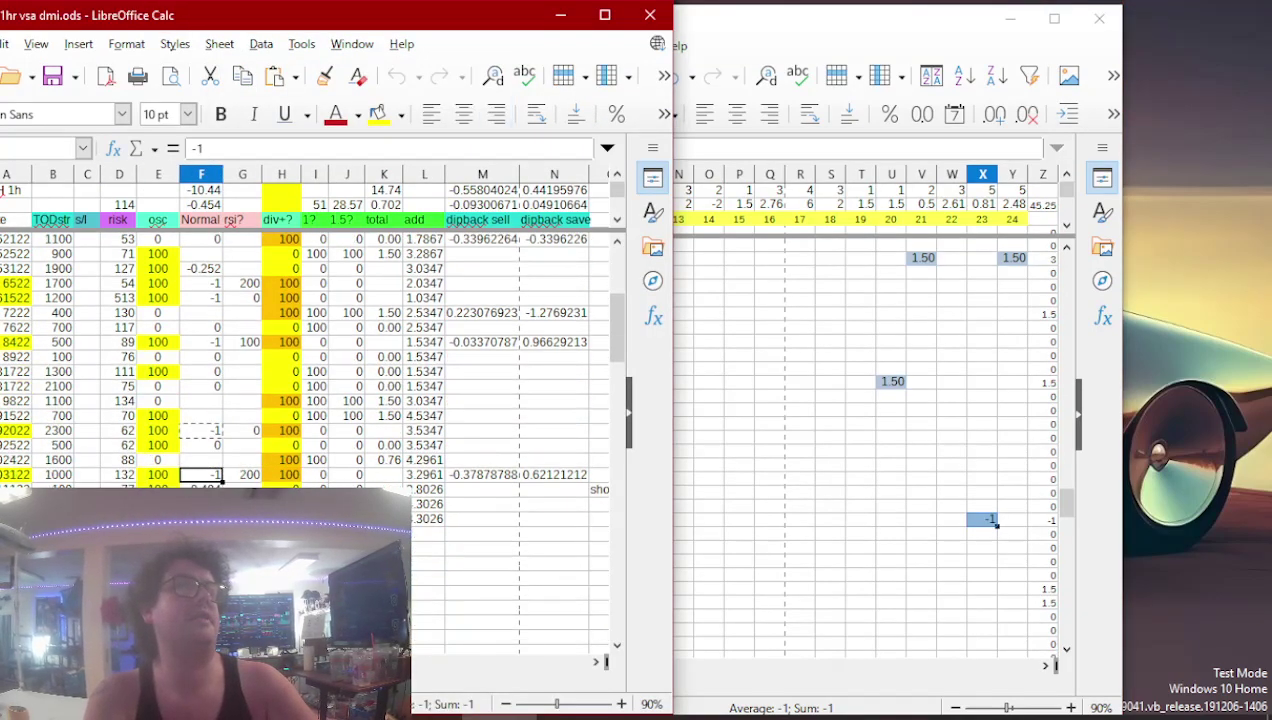
scroll(300, 360, "up", 3)
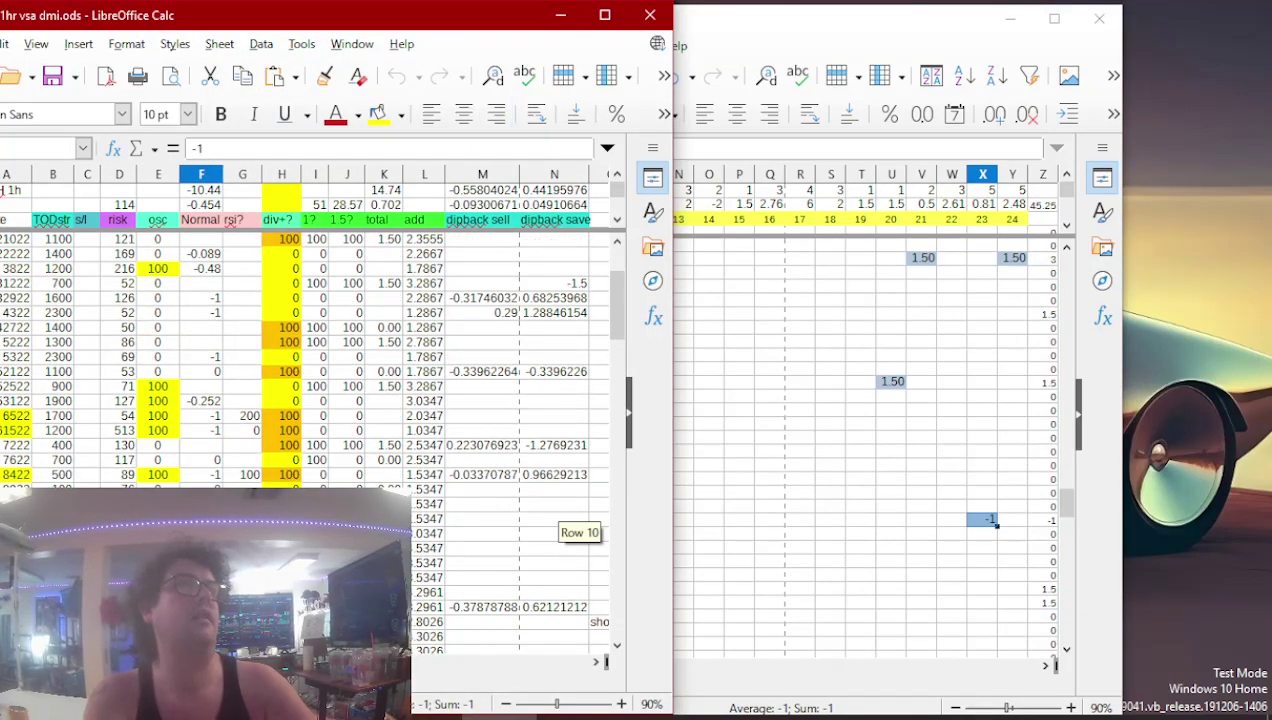
left_click(685, 16)
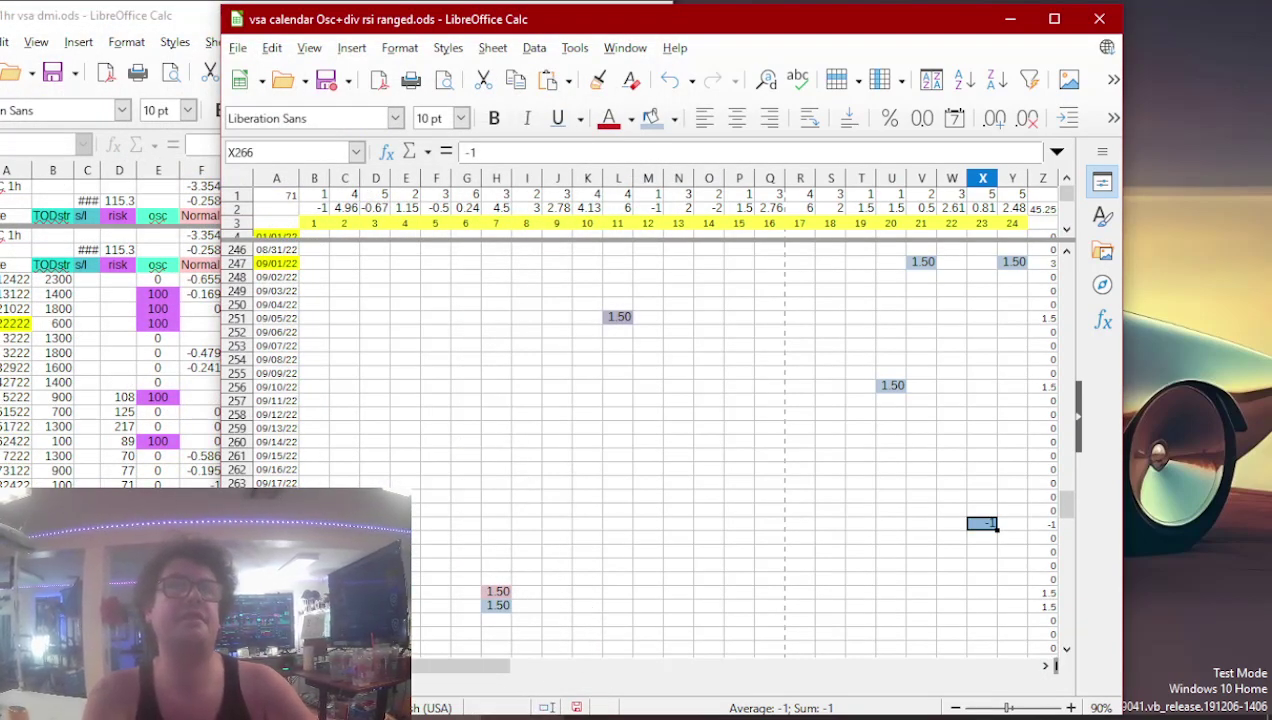
left_click(150, 683)
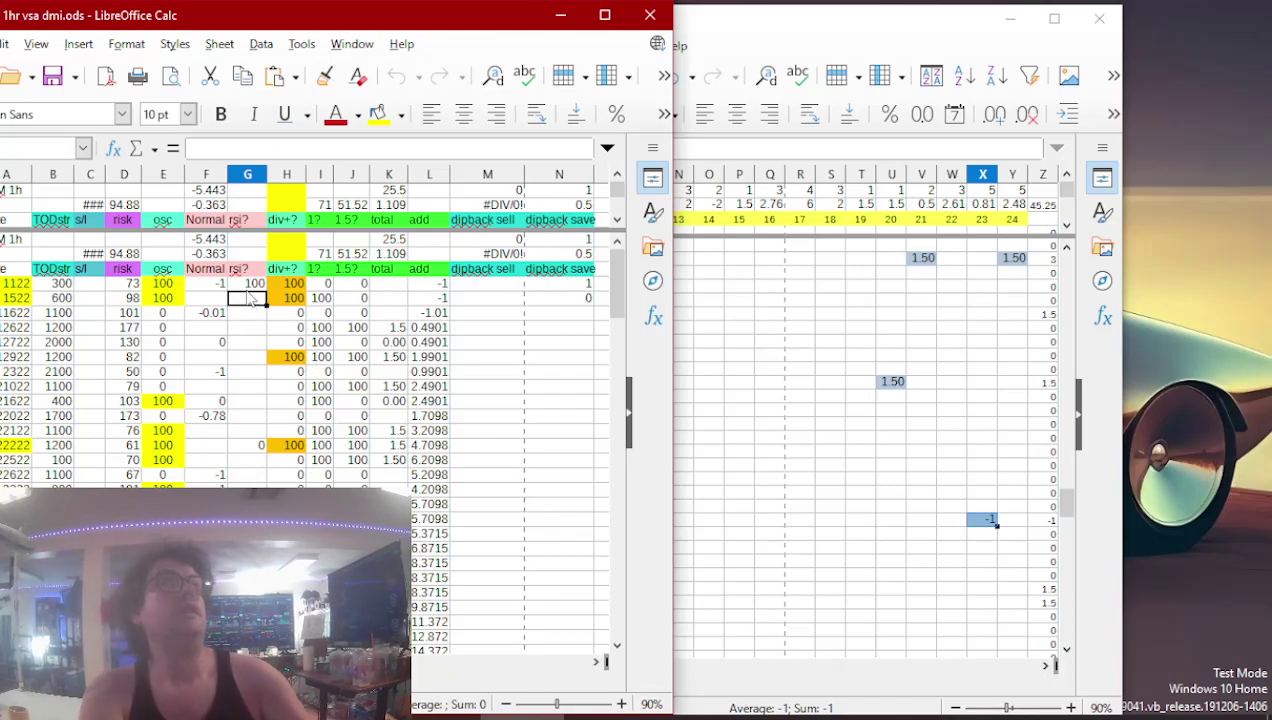
- Copy the highlighted 1/1/22 300 trade's -1 result into the calendar row 01/01/22 under hour 3 and fill it with Light Blue 3
left_click(221, 286)
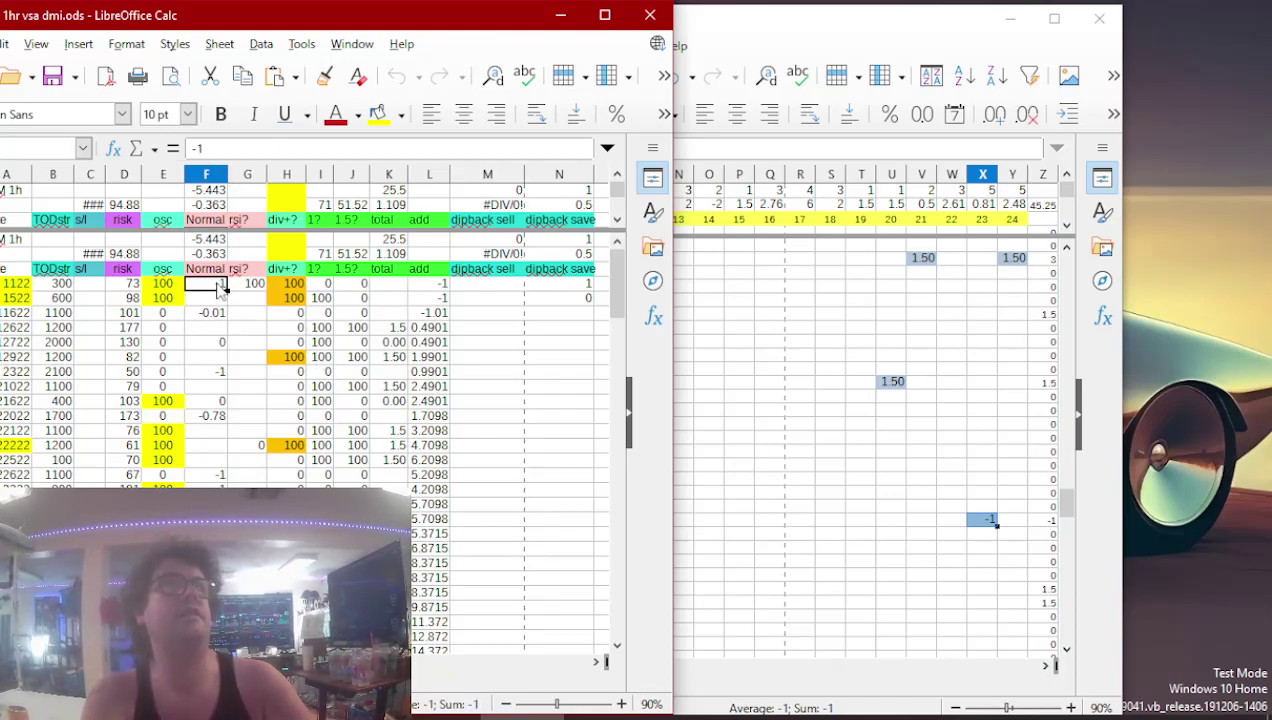
key("ctrl+c")
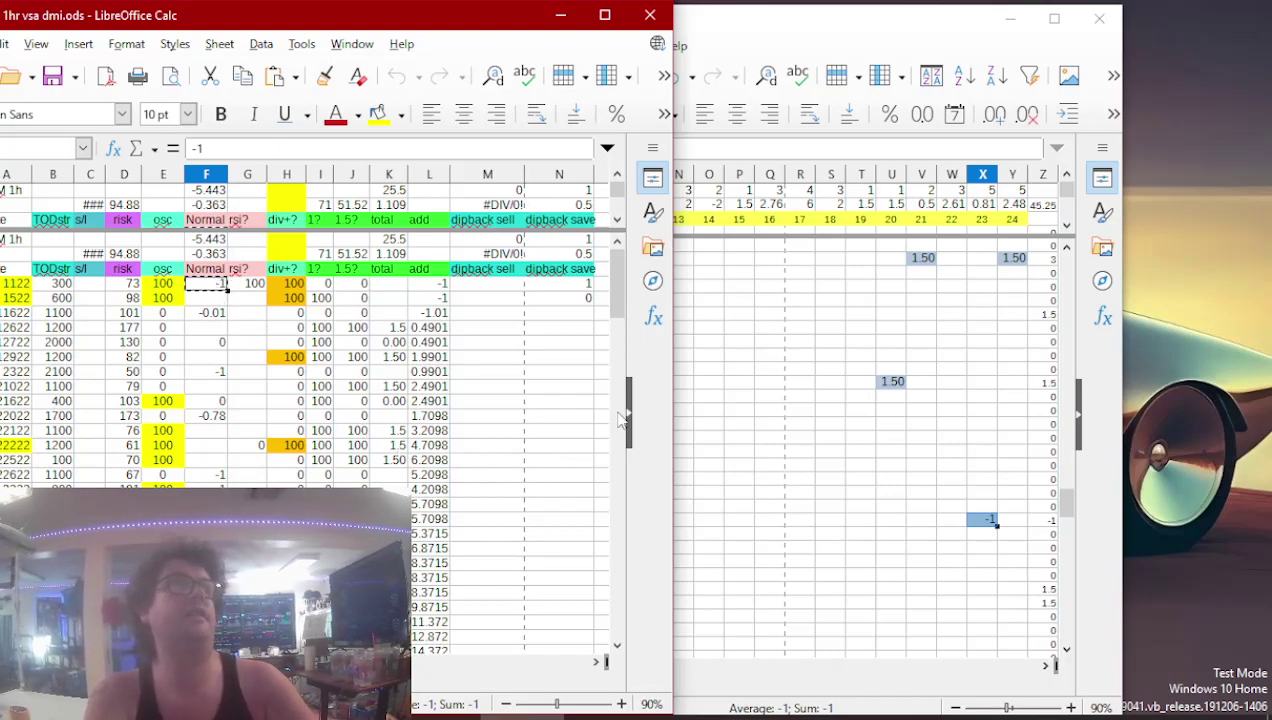
left_click(719, 421)
key("Page_Up")
key("Page_Up")
key("Page_Up")
key("Page_Up")
key("Page_Up")
key("Page_Up")
key("Page_Up")
key("Page_Up")
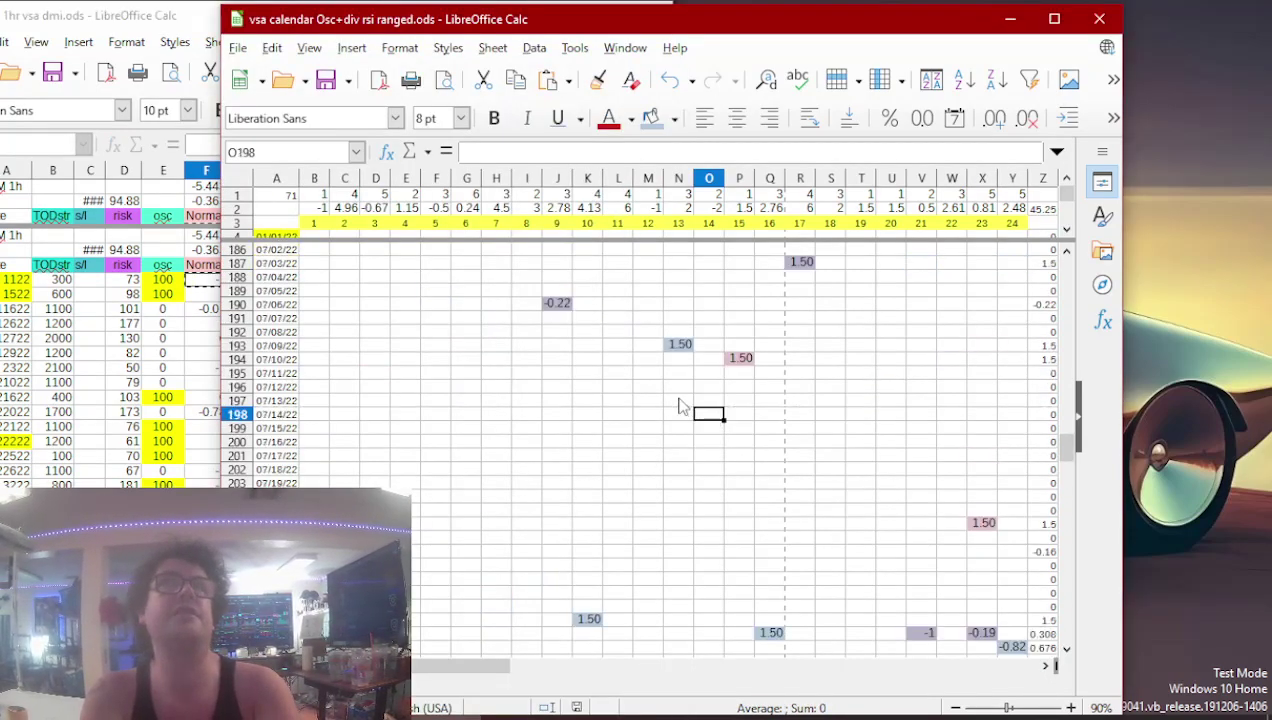
key("Down")
key("Down")
key("Down")
key("Left")
key("Left")
key("Left")
key("Left")
key("Left")
key("Left")
key("Left")
key("Left")
key("Left")
key("Left")
key("Left")
key("ctrl+v")
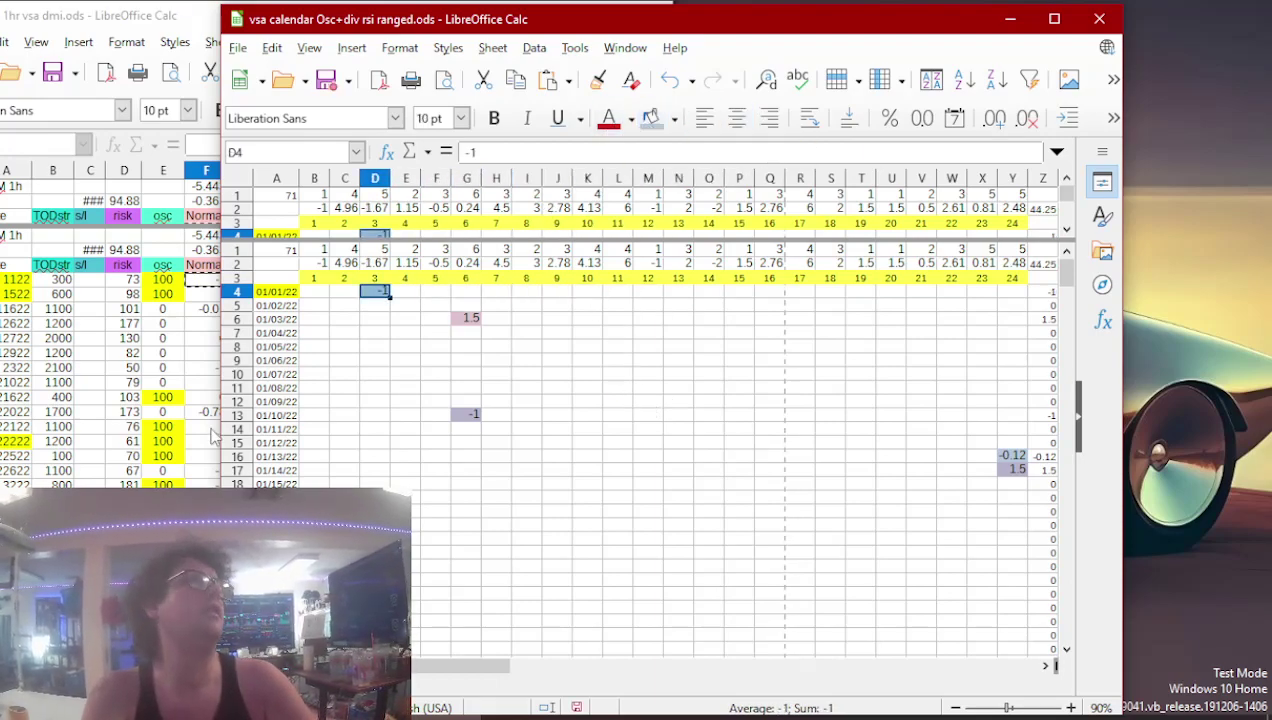
- Copy the highlighted 2/22/22 1200 trade's 1.5 result into the calendar row 02/22/22 under hour 12 and fill it with Light Blue 3
left_click(203, 450)
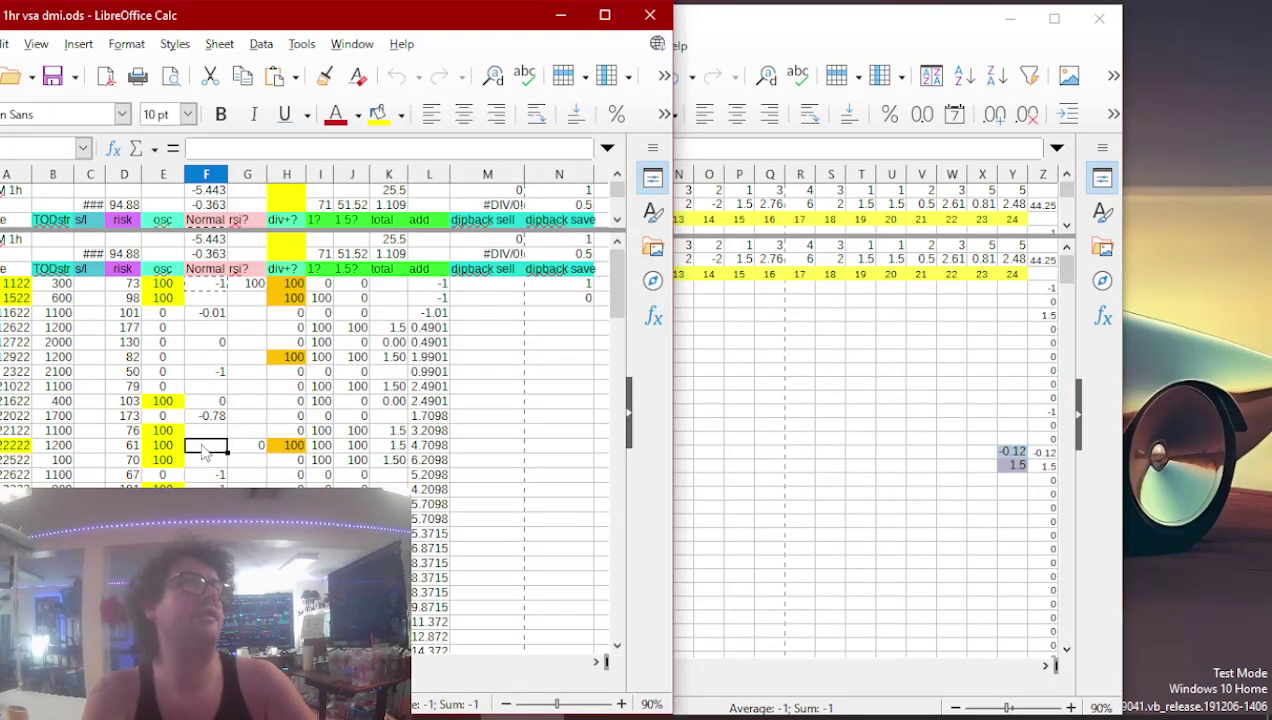
left_click(392, 445)
key("ctrl+c")
left_click(782, 347)
key("Page_Down")
key("Down")
key("Down")
key("Down")
key("Down")
key("Down")
key("Down")
key("Down")
key("Down")
key("Down")
key("Down")
key("Down")
key("Down")
key("Down")
key("Down")
key("Down")
key("Down")
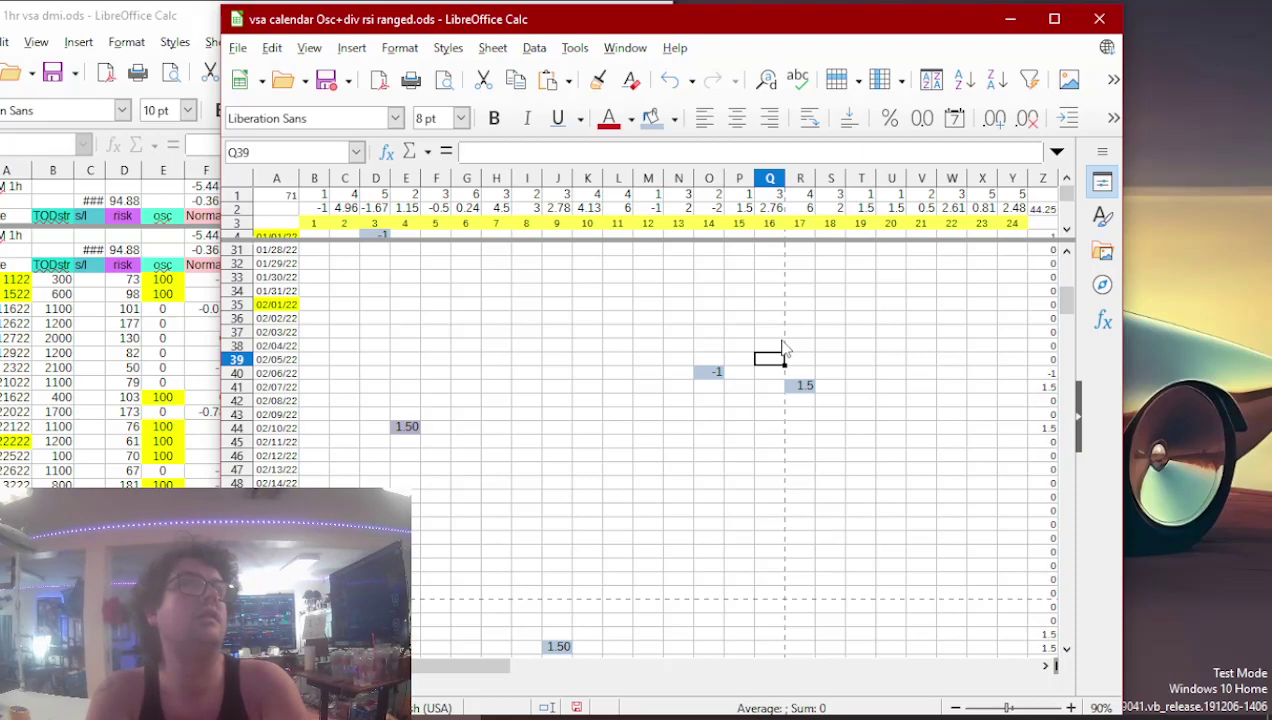
key("Down")
key("Down")
key("Left")
key("Left")
key("Left")
key("Left")
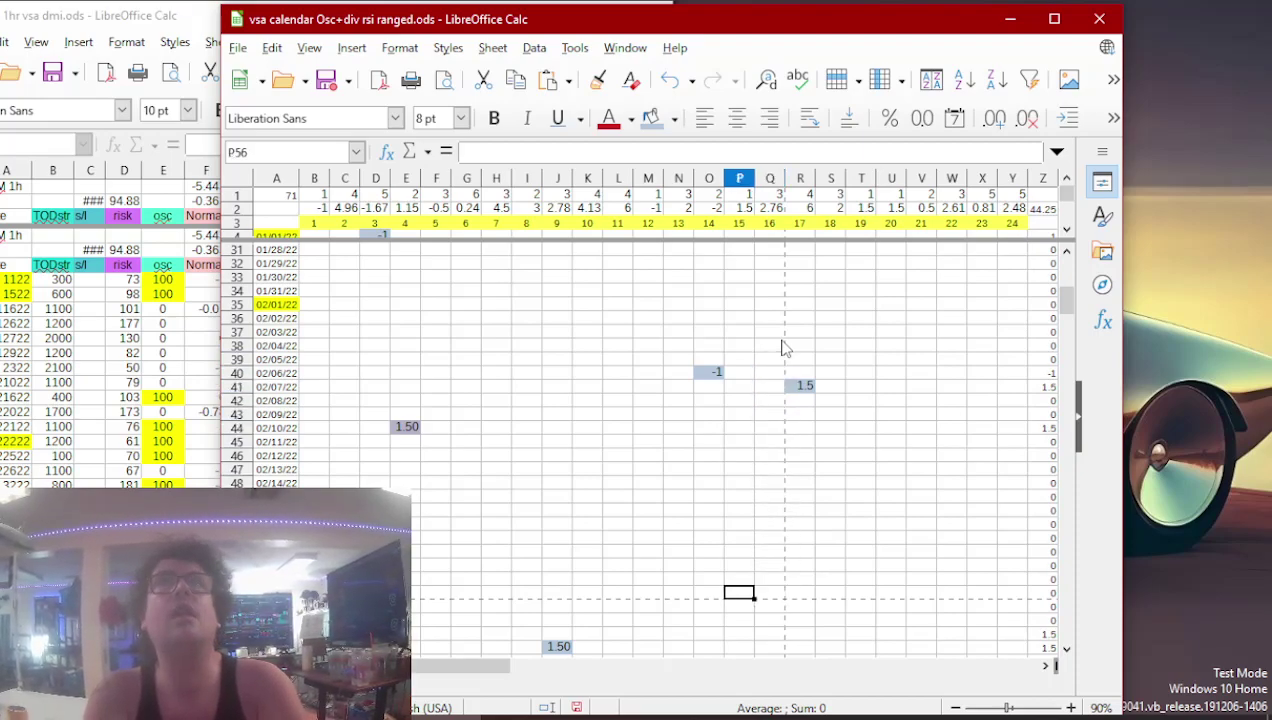
key("ctrl+v")
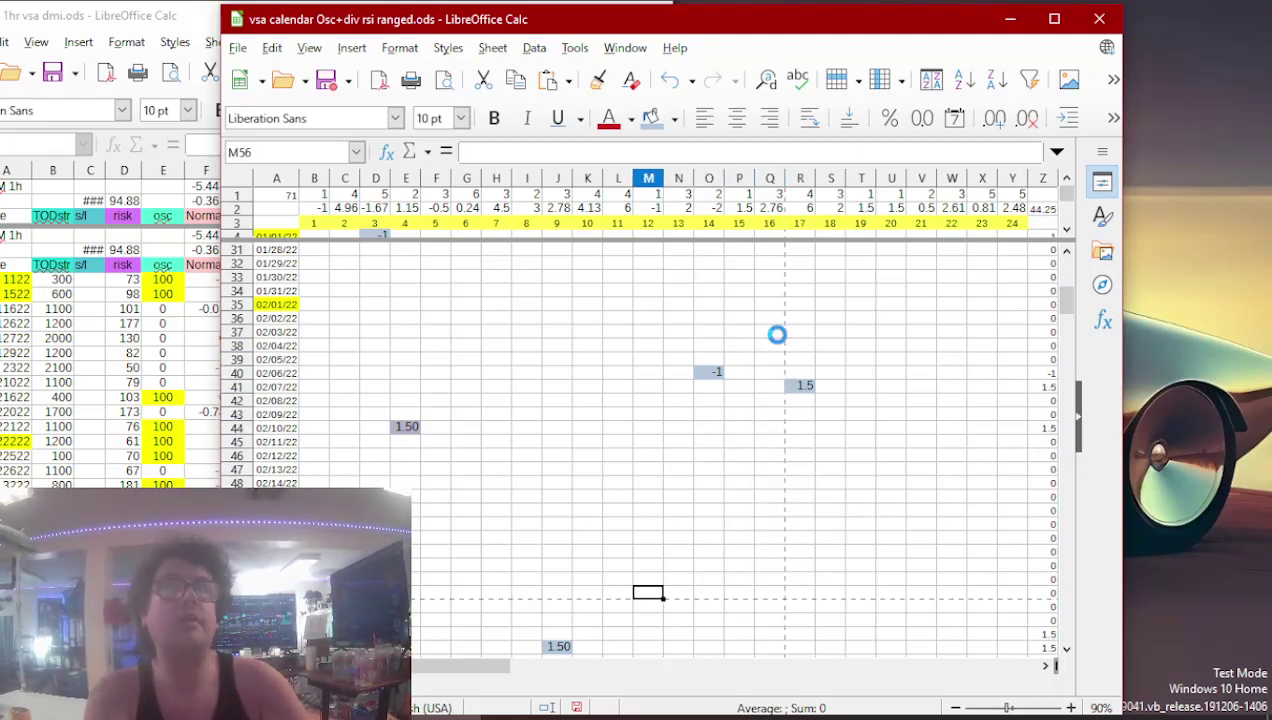
left_click(650, 118)
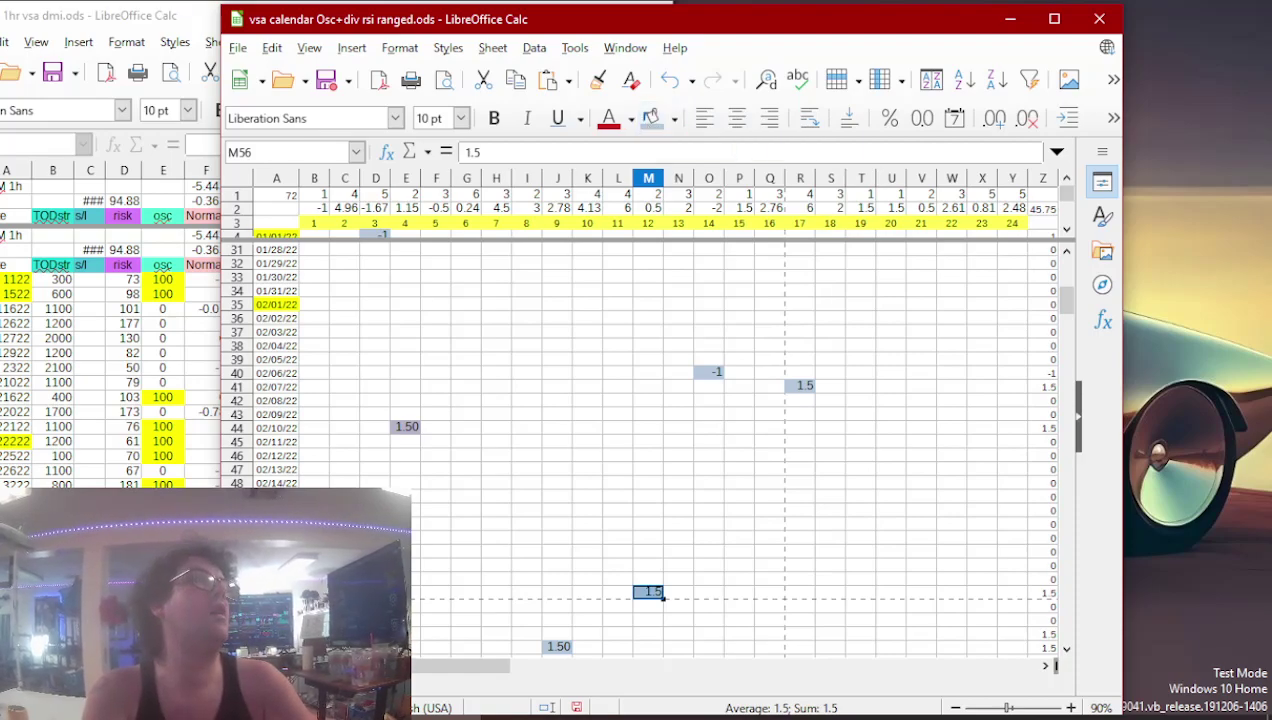
- Copy the next highlighted trade's 1.50 result into the calendar row 07/23/22 under hour 23 and fill it with Light Blue 3
left_click(124, 500)
left_click(246, 500)
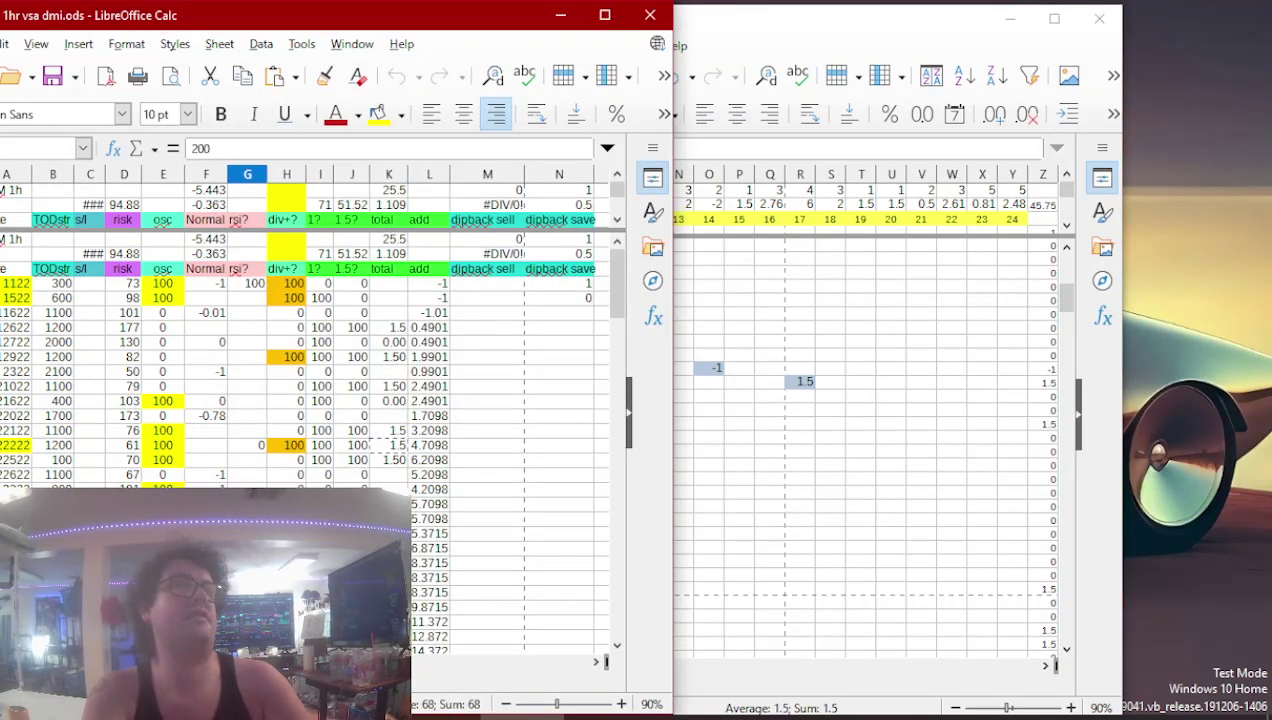
scroll(255, 478, "down", 3)
left_click(250, 461)
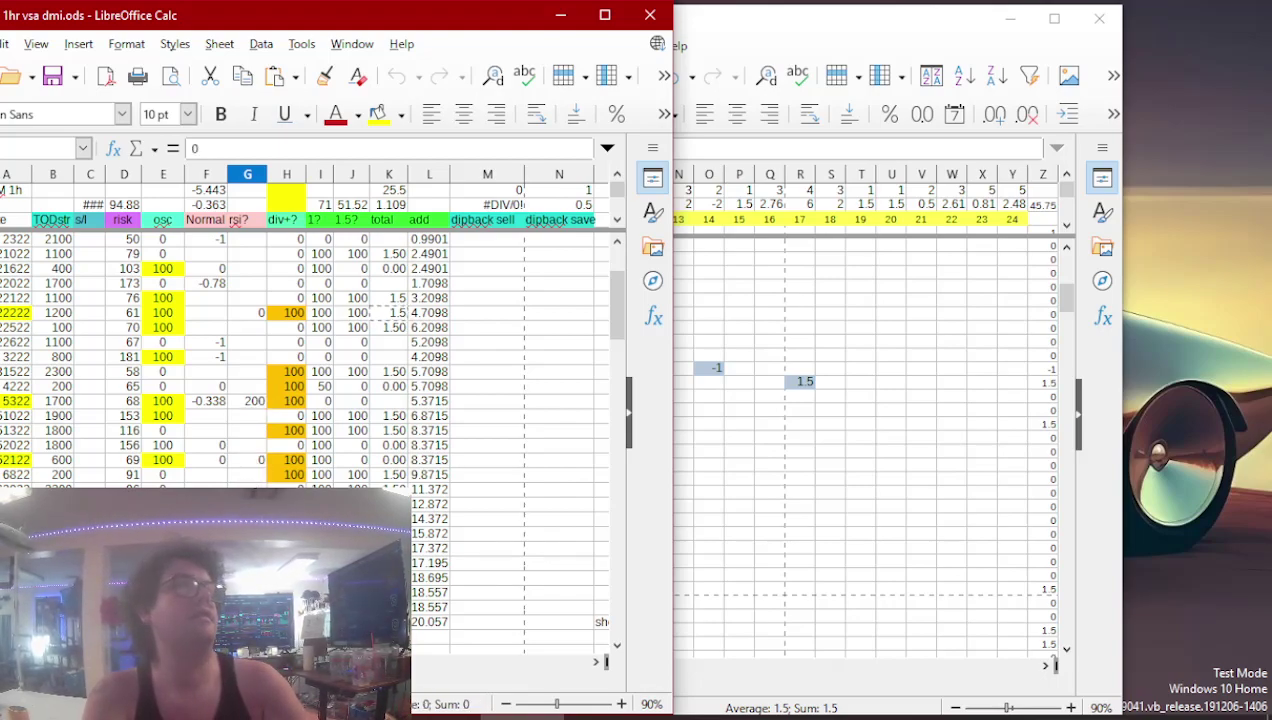
left_click(389, 490)
key("ctrl+c")
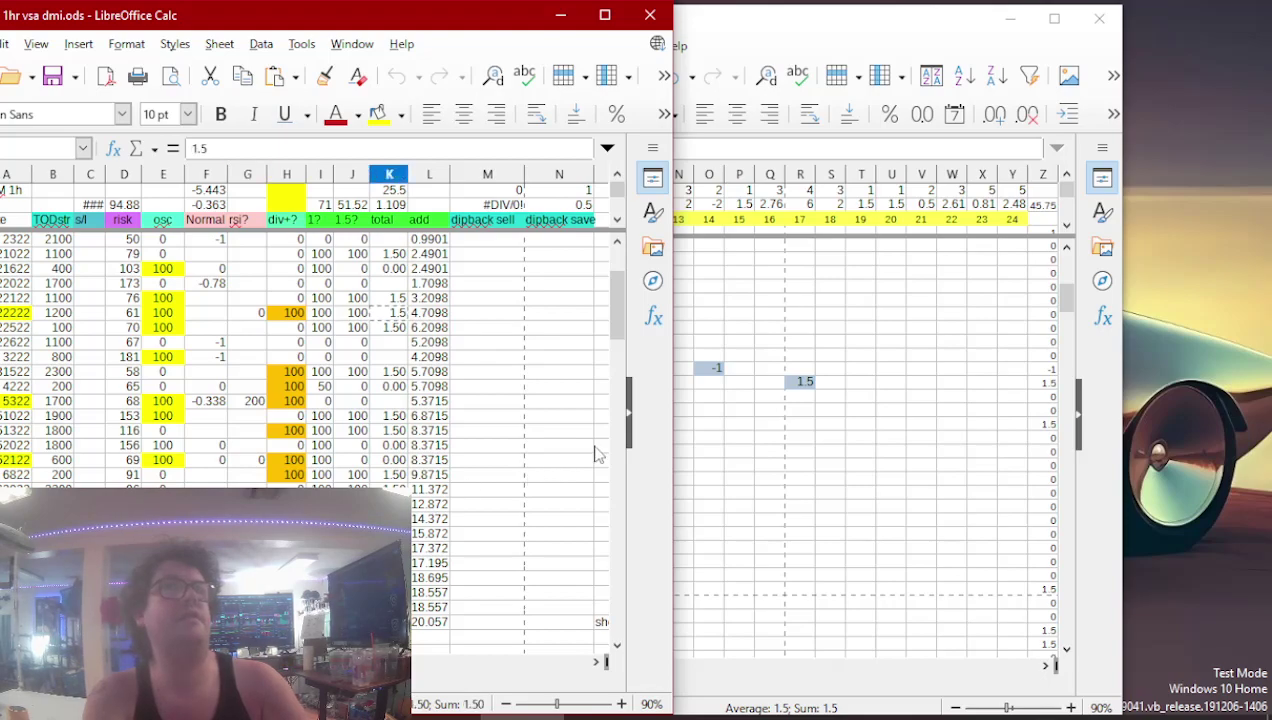
left_click(729, 410)
key("Page_Down")
key("Page_Down")
key("Page_Down")
key("Page_Down")
key("Page_Down")
key("Page_Down")
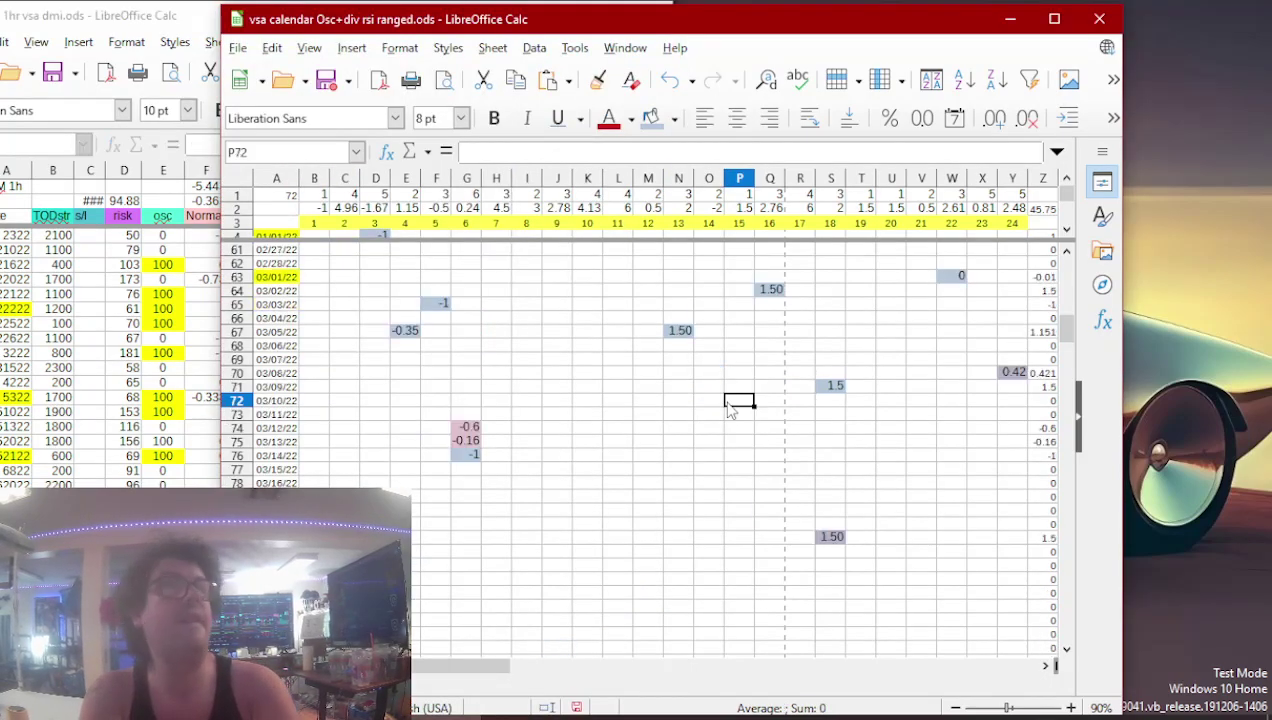
key("Page_Down")
key("Up")
key("Up")
key("Up")
key("Up")
key("Up")
key("Up")
key("Up")
key("Up")
key("Up")
key("Up")
key("Up")
key("Up")
key("Up")
key("Up")
key("Up")
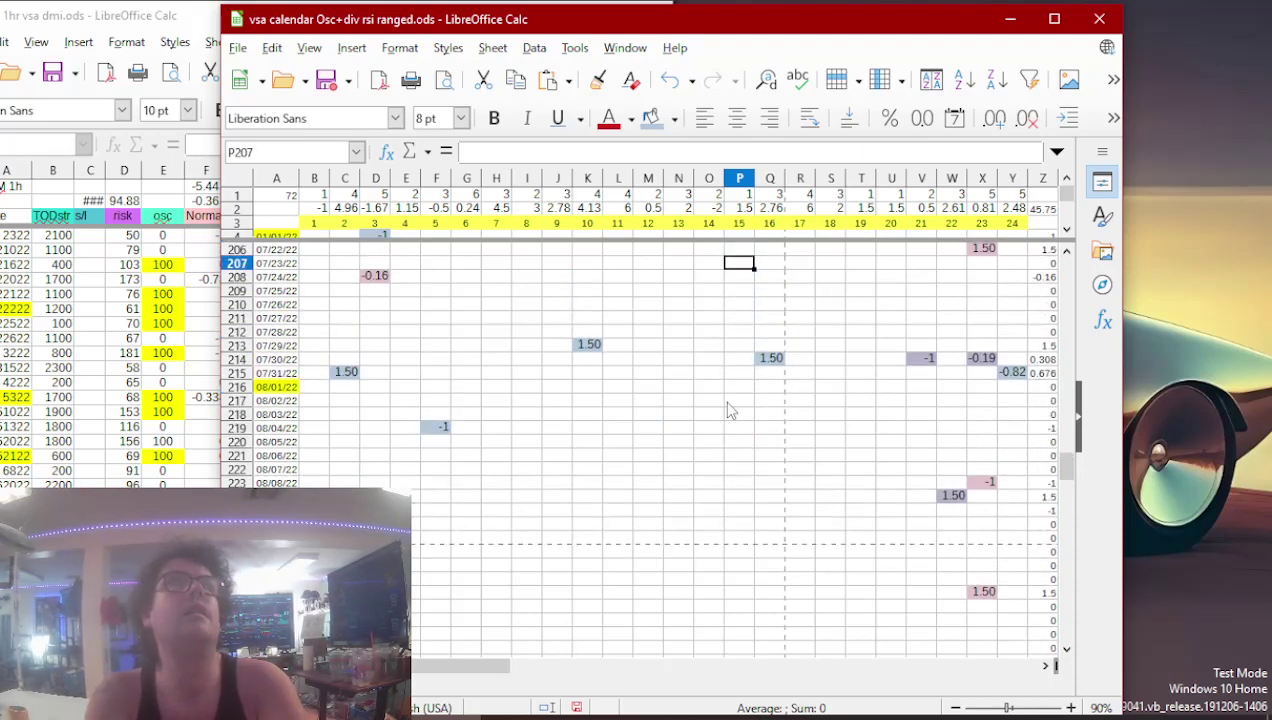
key("Right")
key("Right")
key("Right")
key("Right")
key("Right")
key("Right")
key("Right")
key("Right")
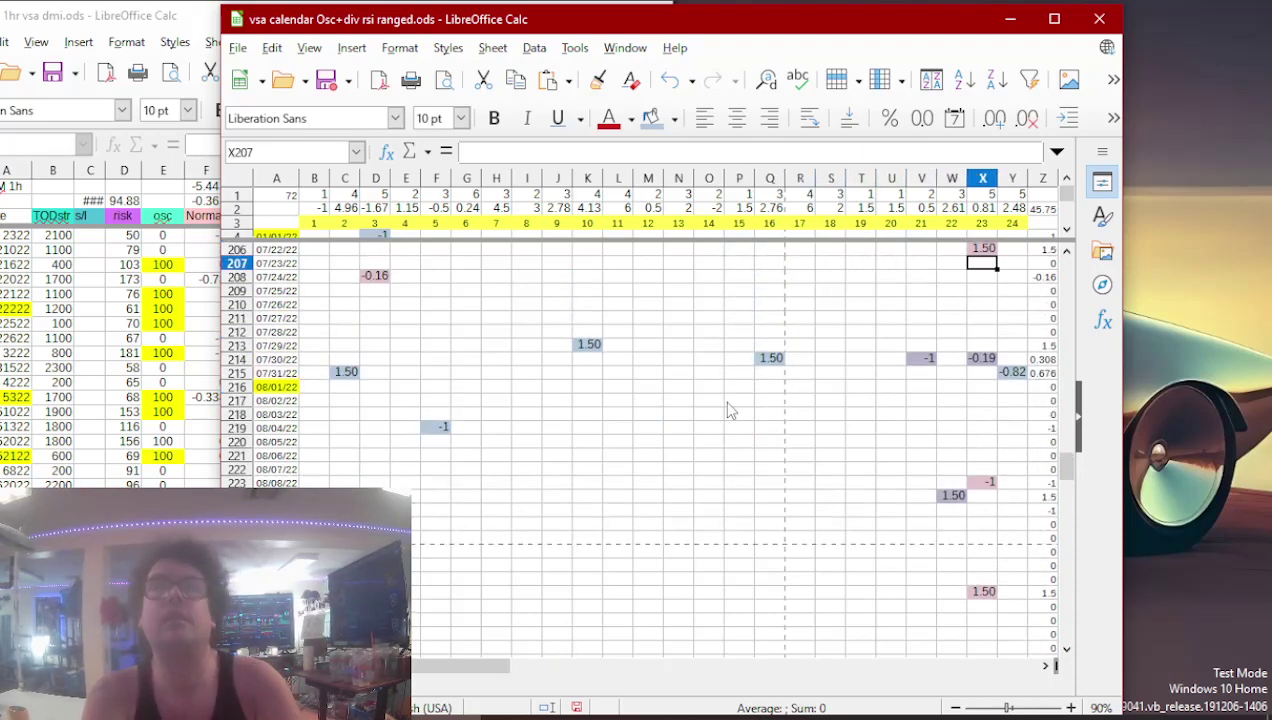
key("ctrl+v")
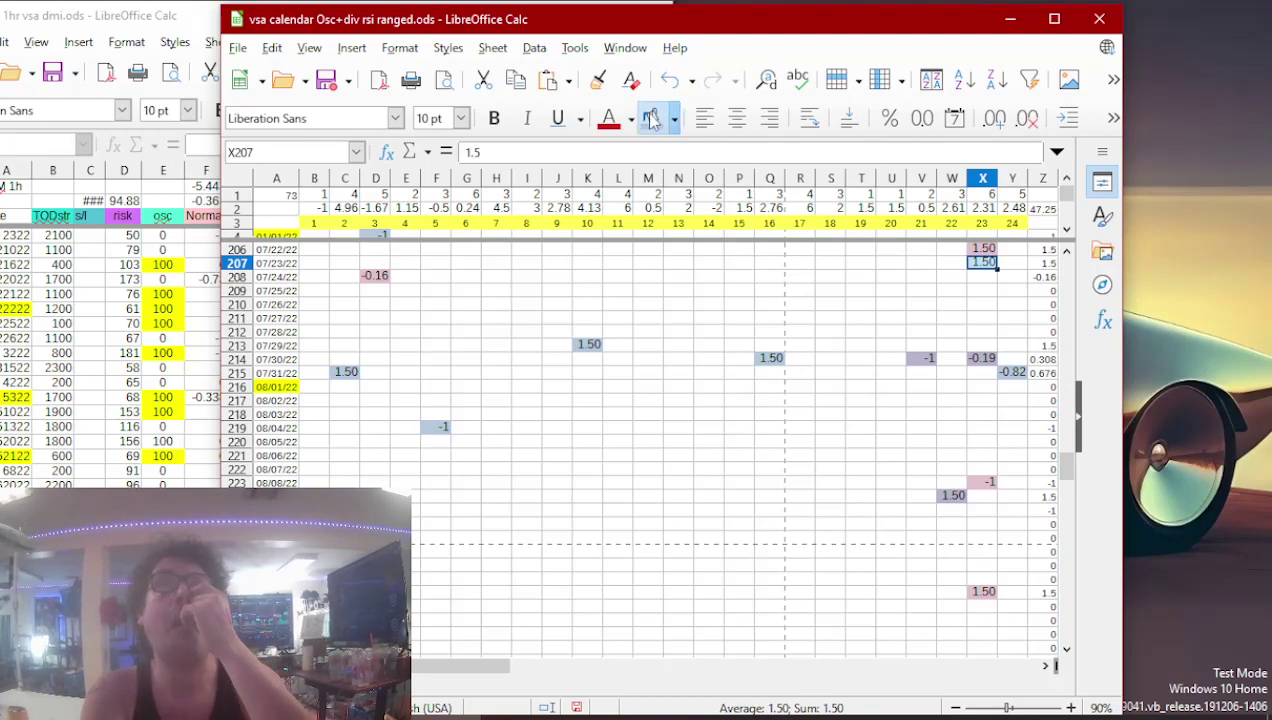
- Close the finished log, switch to the vsa dmi log whose first trade is 1/11/22 700, and look through it for highlighted trades
key("alt+Tab")
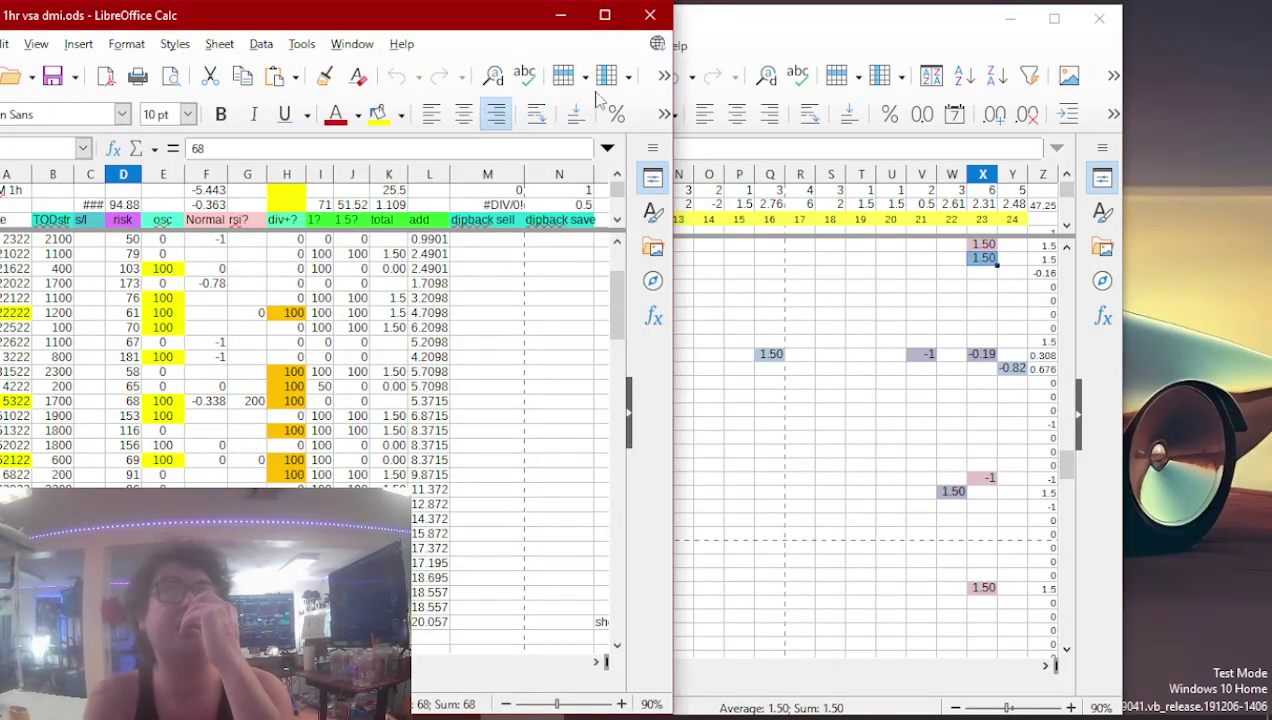
left_click(680, 15)
left_click(545, 714)
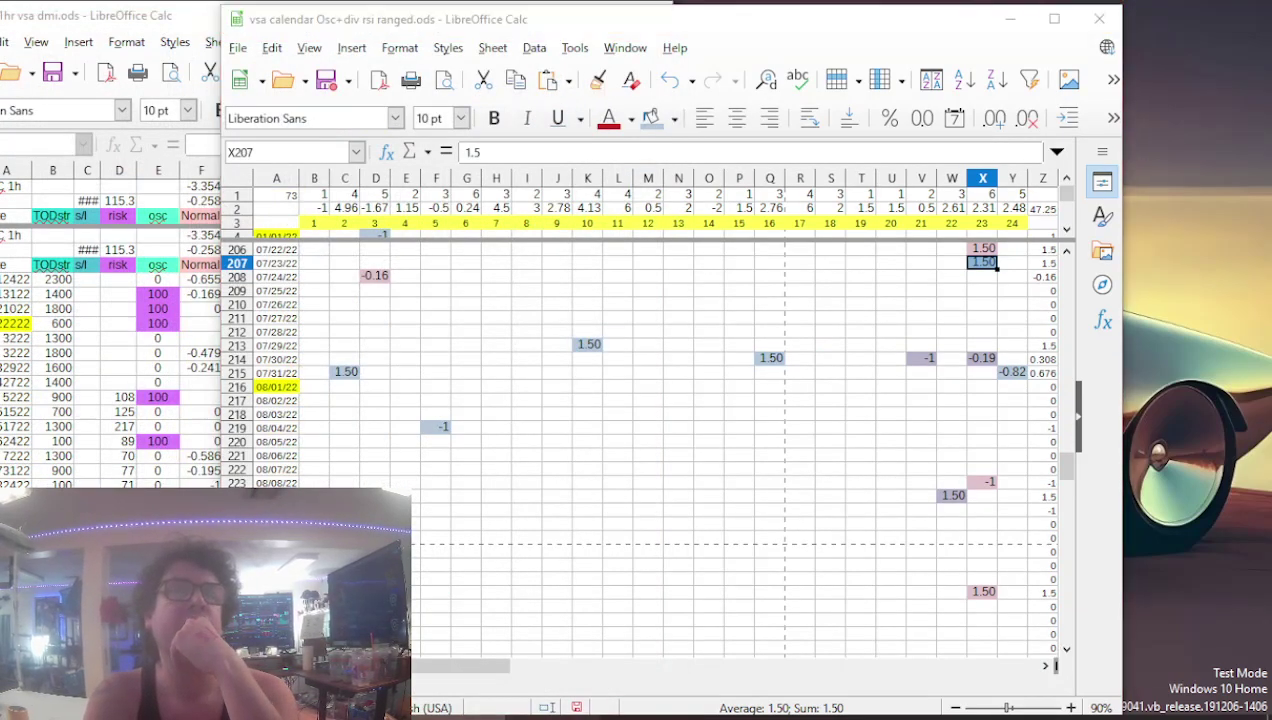
scroll(330, 400, "up", 12)
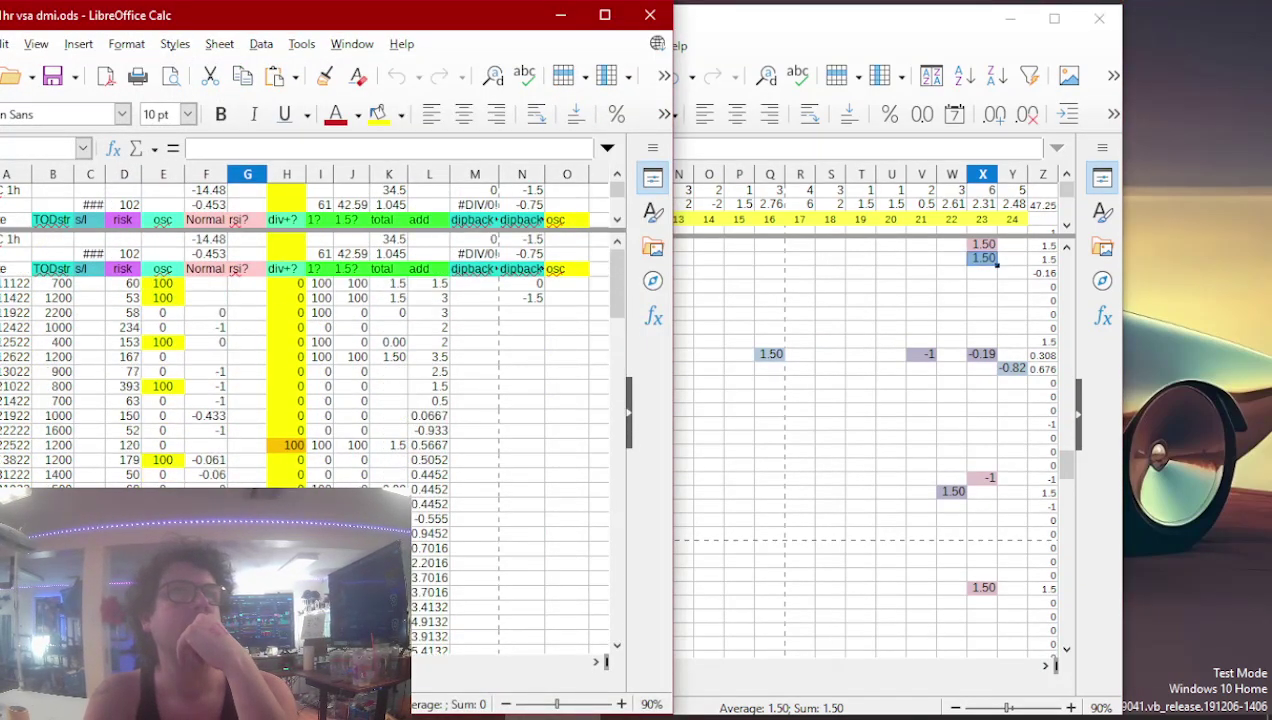
scroll(580, 520, "down", 5)
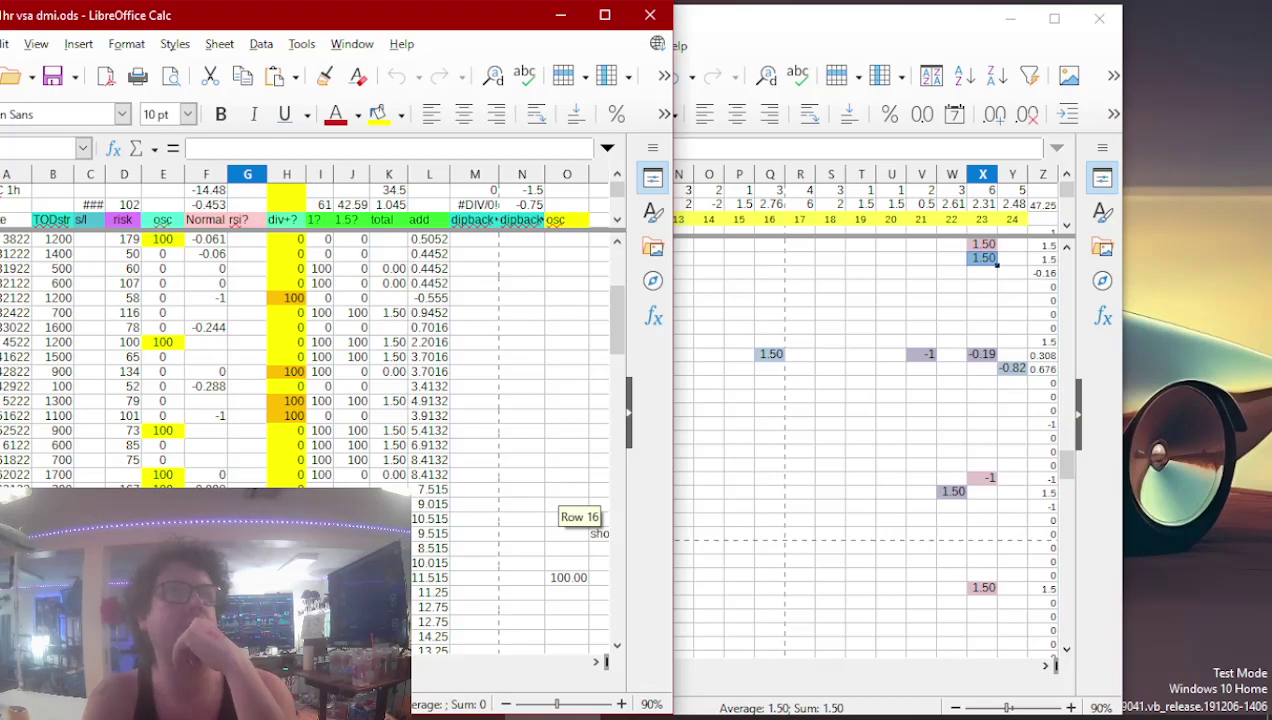
scroll(580, 520, "down", 1)
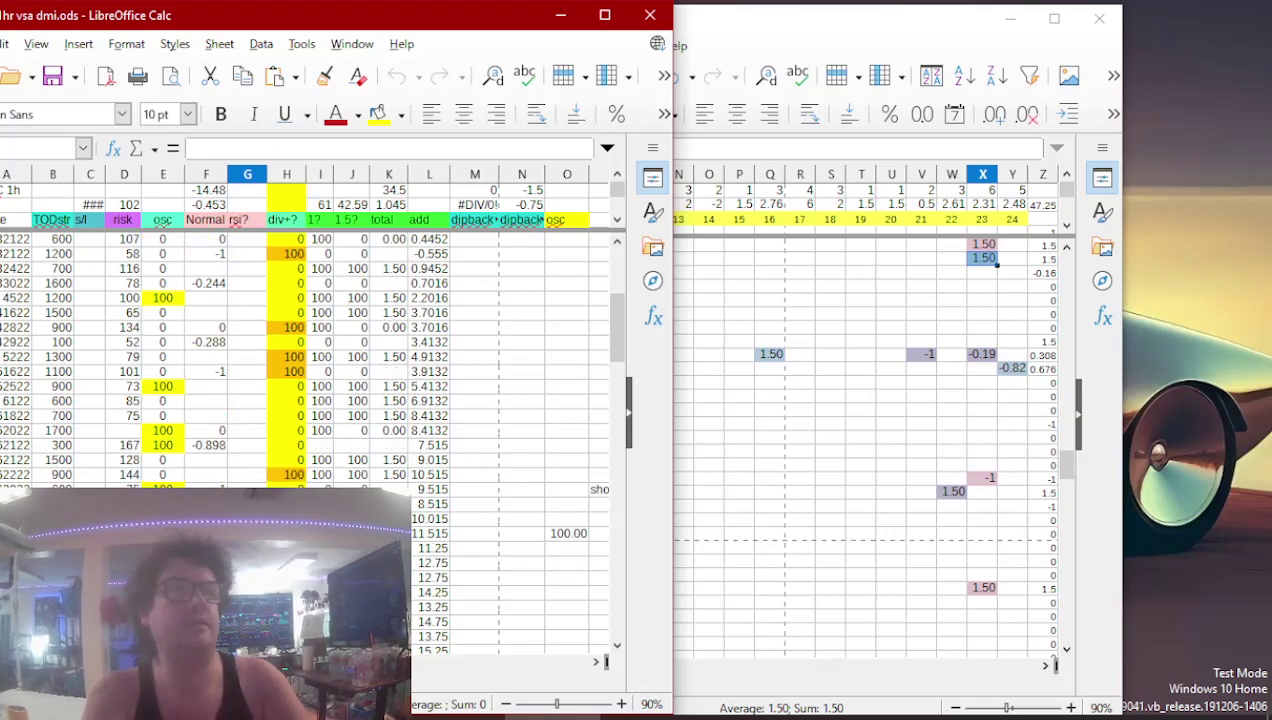
- Copy the highlighted trade's -1 result into the calendar row 06/30/22 under hour 14 and fill it with Light Blue 3
key("Left")
left_click(690, 528)
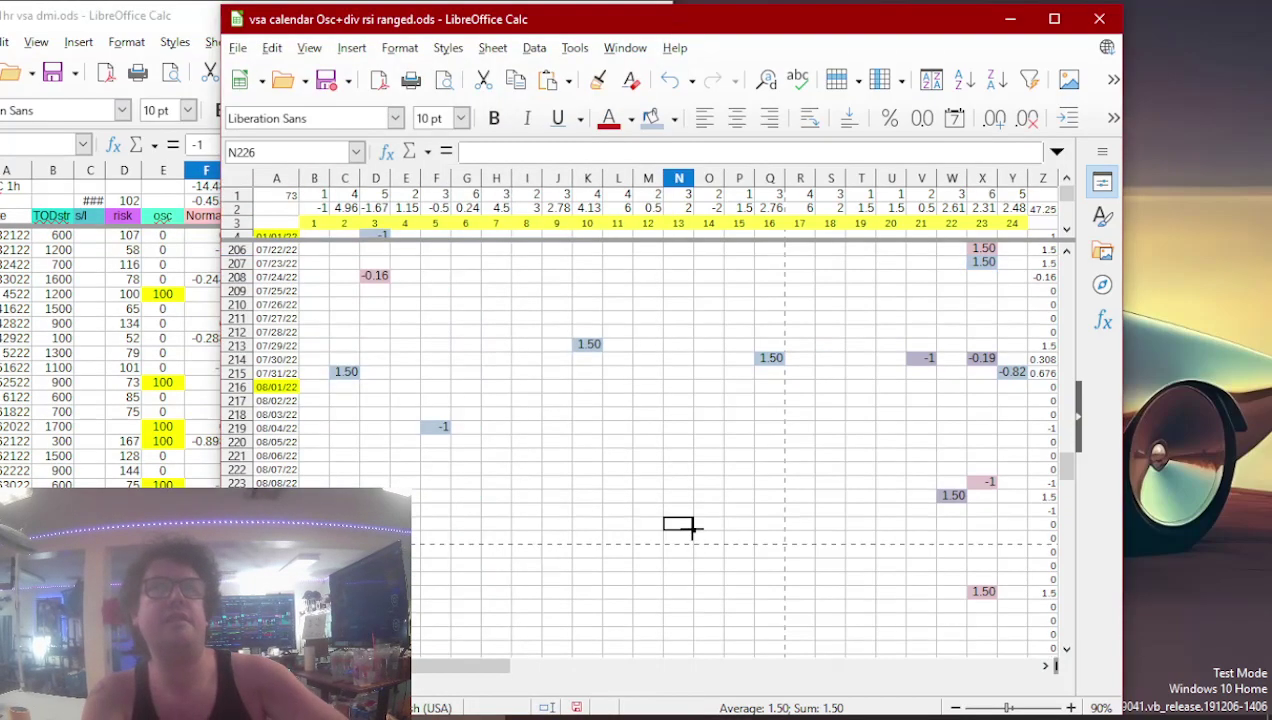
key("Page_Up")
key("Page_Up")
key("Down")
key("Down")
key("Down")
key("Down")
key("Down")
key("Down")
key("Down")
key("Down")
key("Down")
key("Down")
key("Down")
key("Down")
key("Down")
key("Down")
key("Down")
key("Down")
key("Down")
key("Down")
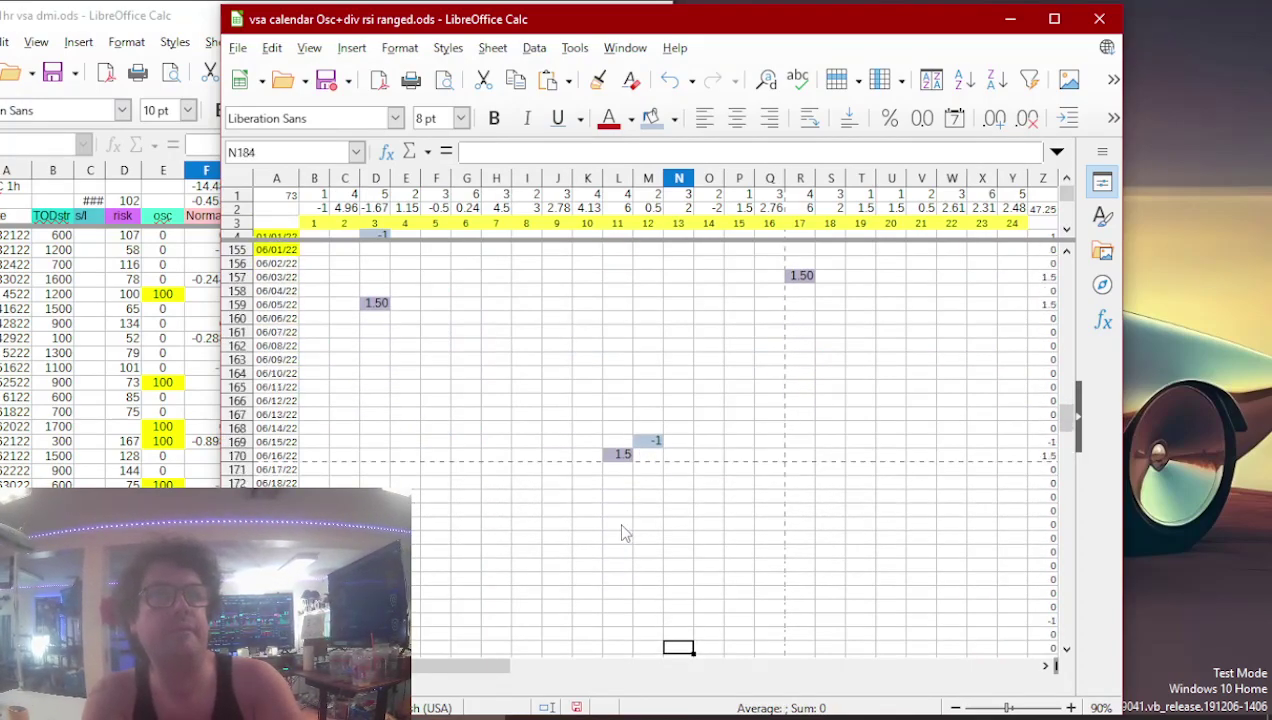
key("Left")
key("Right")
key("Right")
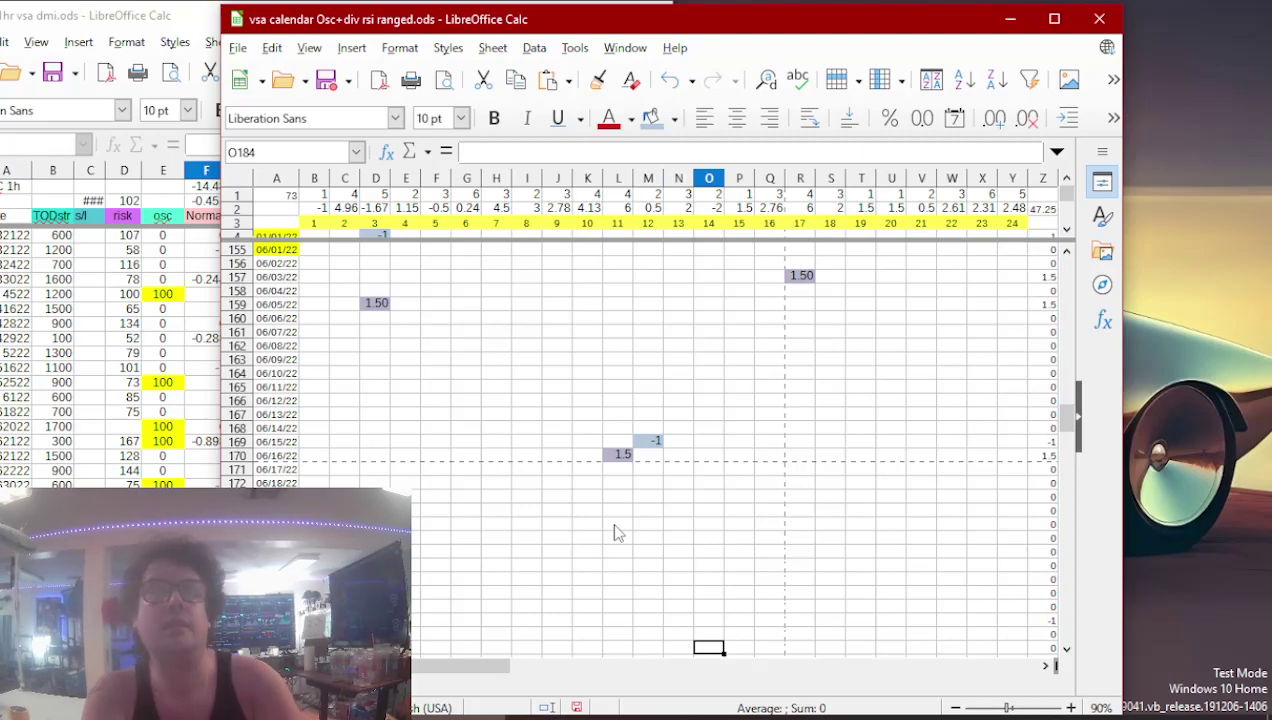
key("ctrl+v")
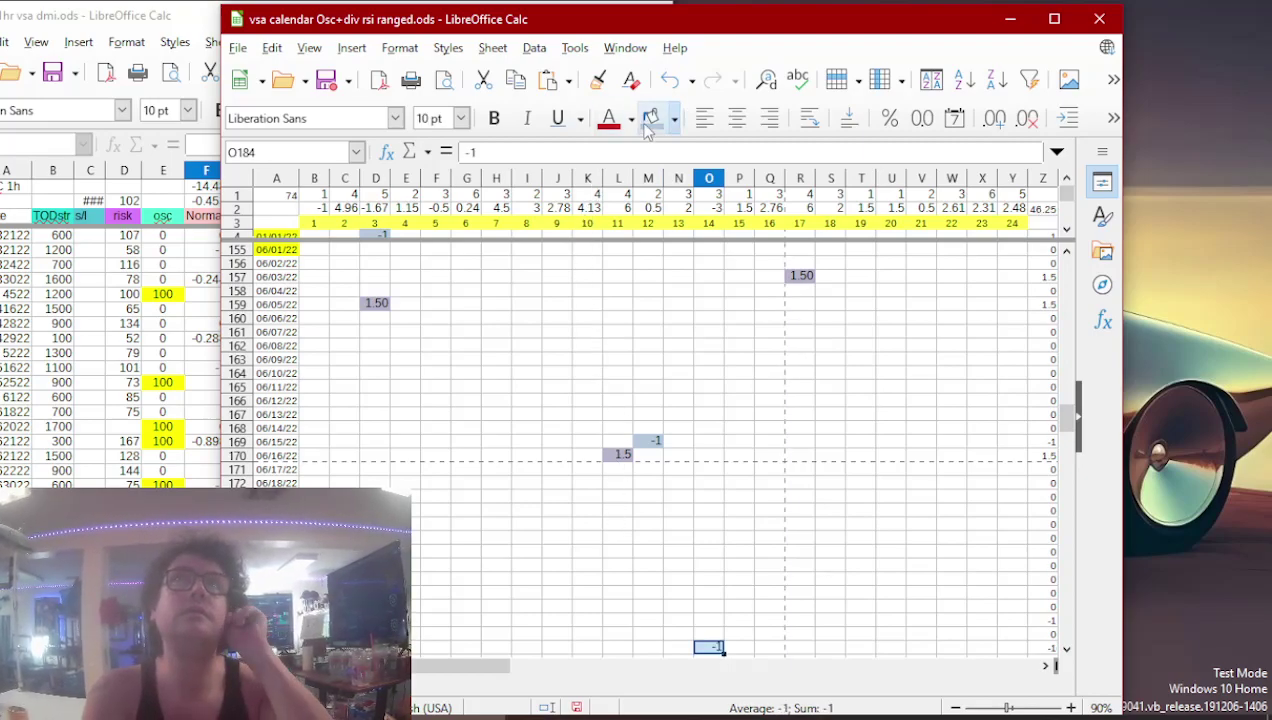
- Copy the next highlighted trade's 1.5 result into the calendar row 07/04/22 under hour 9 and fill it with Light Blue 3
key("alt+Tab")
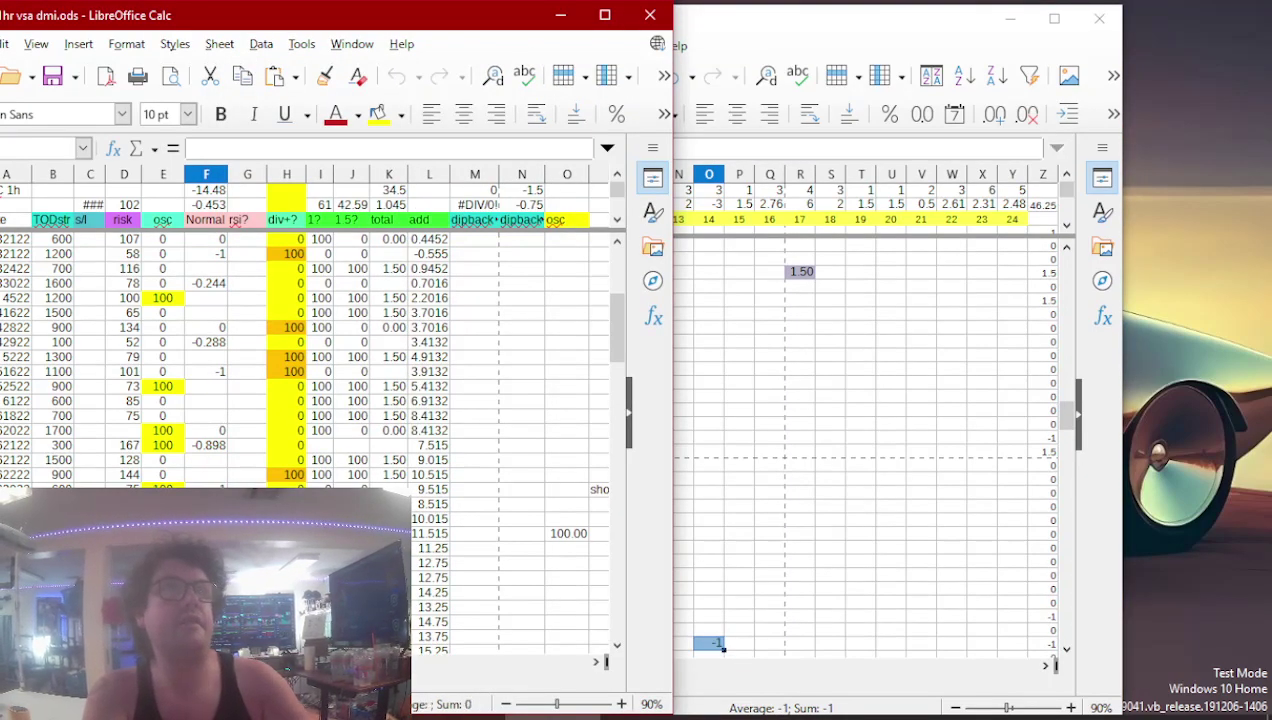
left_click(389, 519)
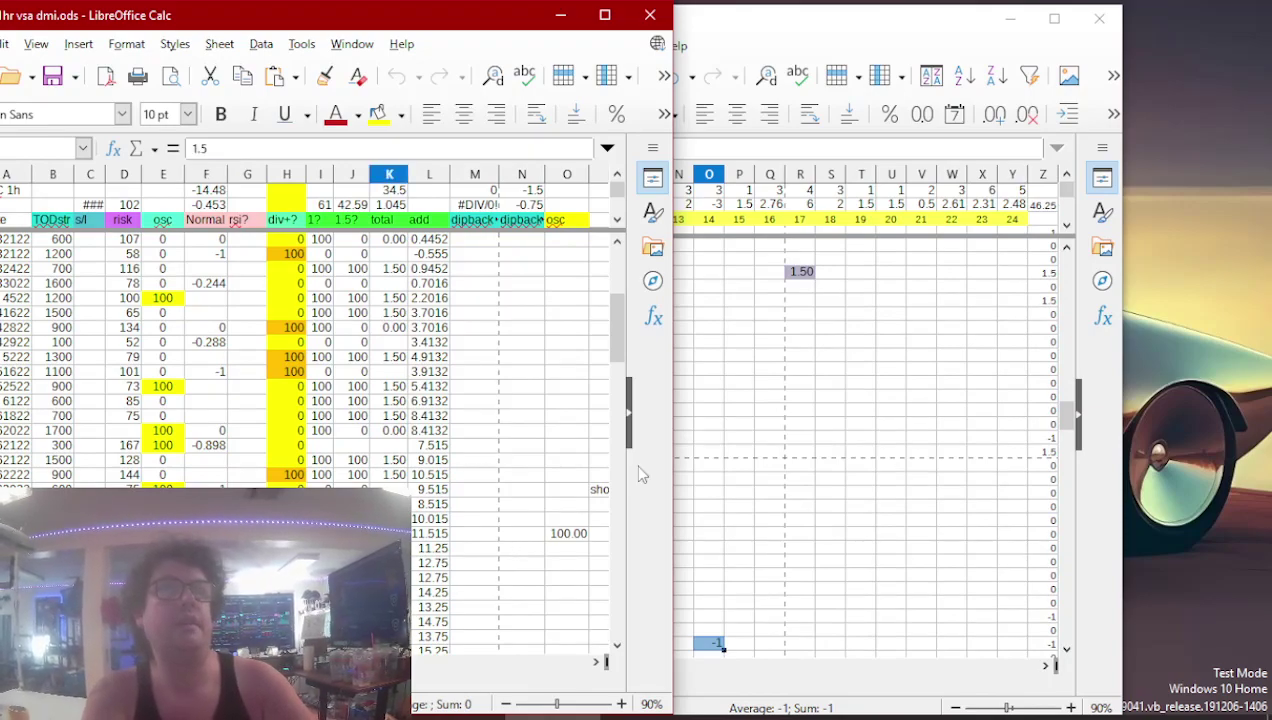
left_click(692, 430)
key("Page_Down")
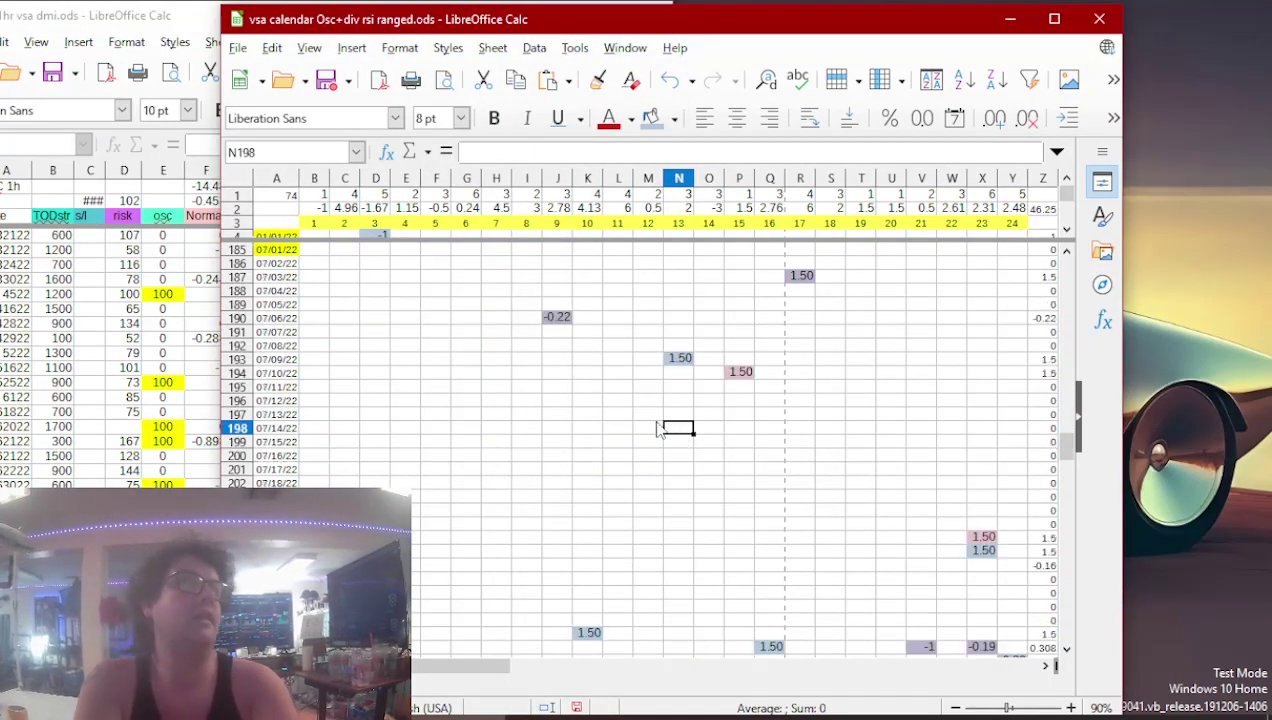
key("Up")
key("Up")
key("Up")
key("Up")
key("Up")
key("Up")
key("Up")
key("Up")
key("Up")
key("Up")
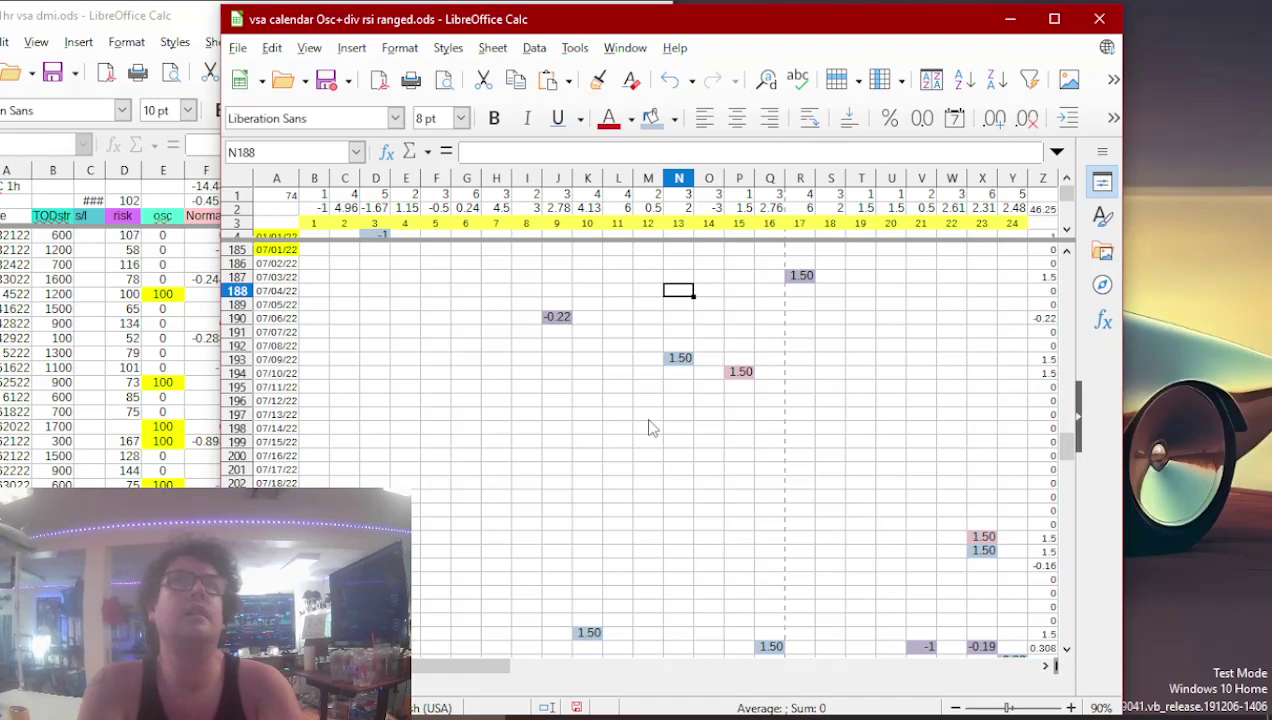
key("Left")
key("Left")
key("Left")
key("Left")
type("1.50")
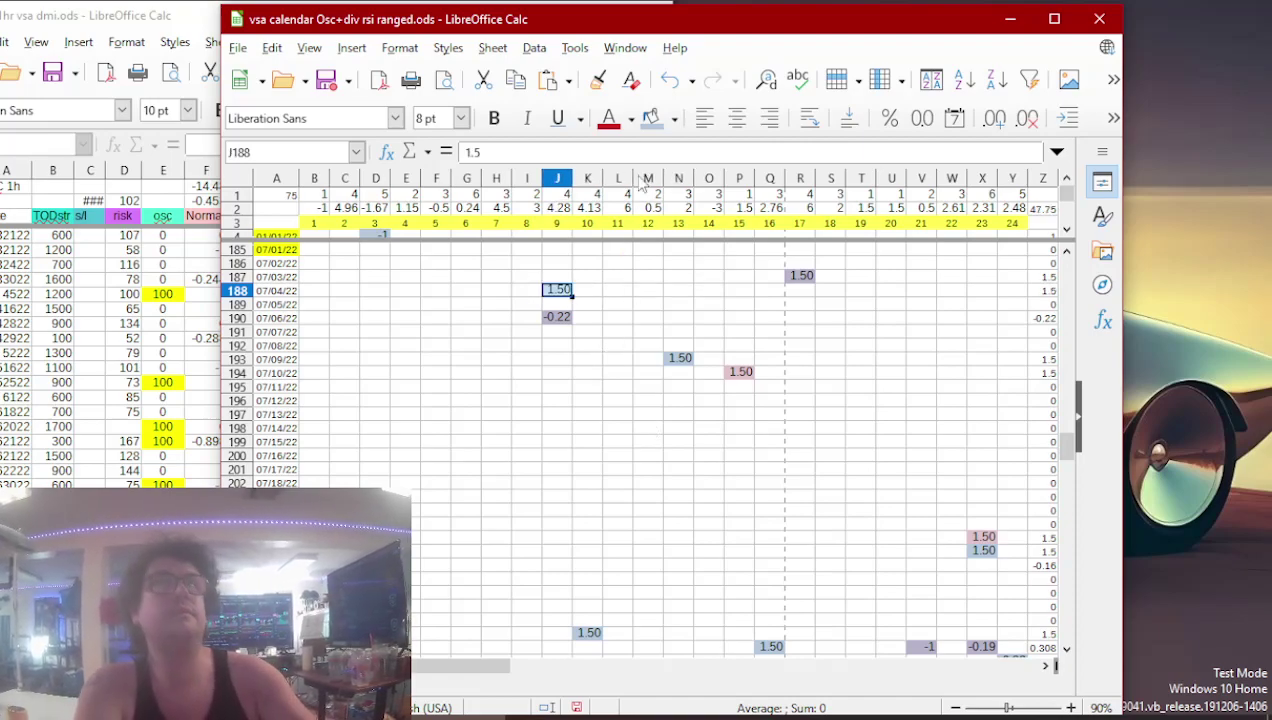
- Copy the highlighted 7/23/22 2300 trade's 1.5 result into the free calendar cell in row 07/21/22 under hour 23 and fill it with Light Blue 3
left_click(90, 430)
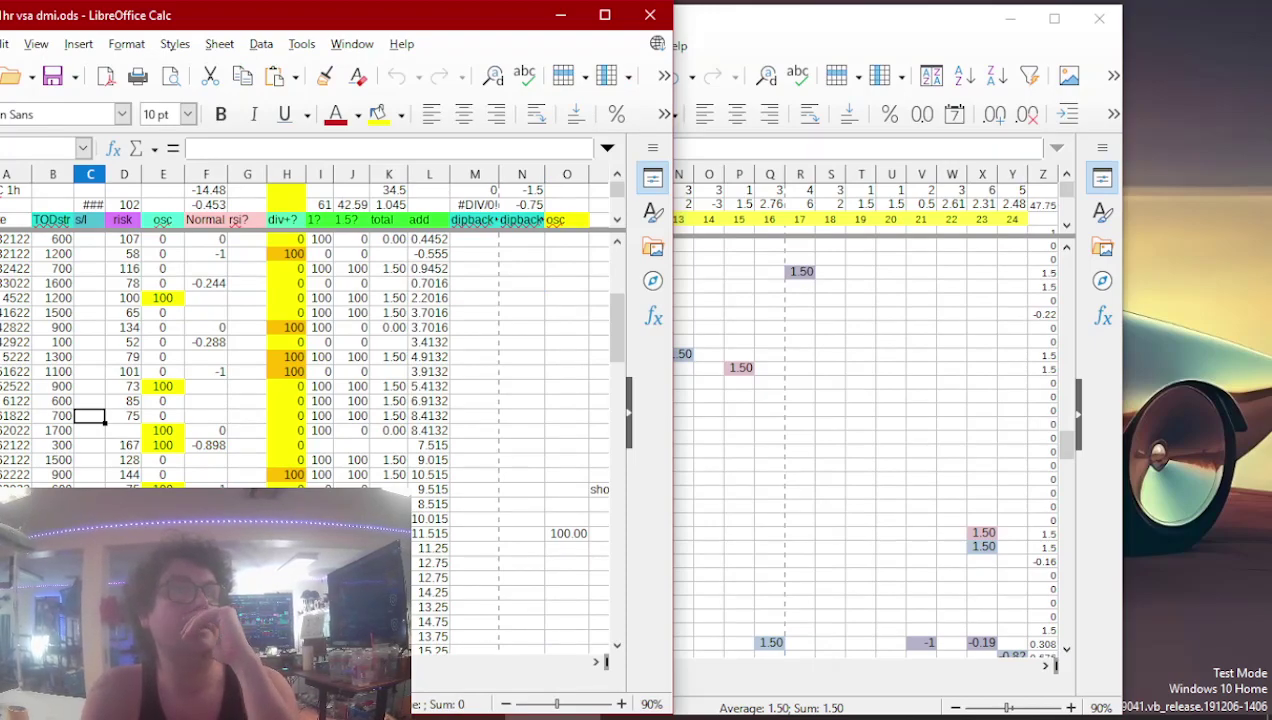
left_click(247, 533)
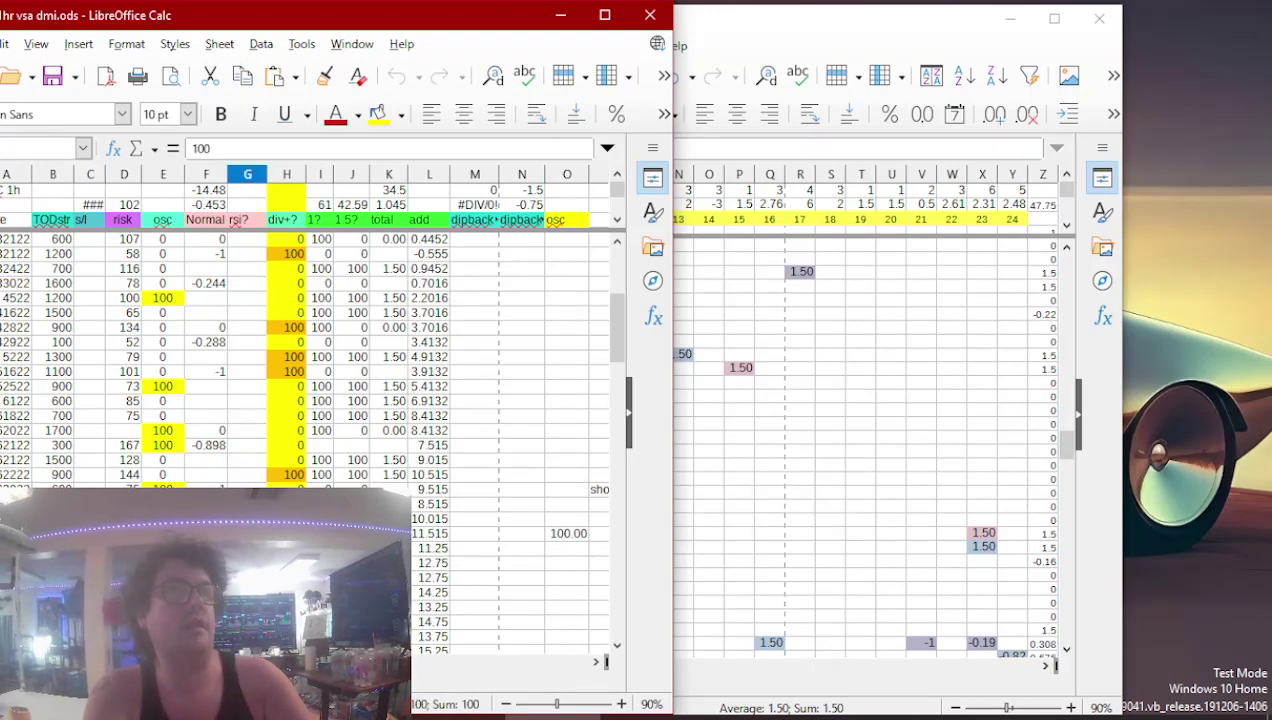
left_click(389, 533)
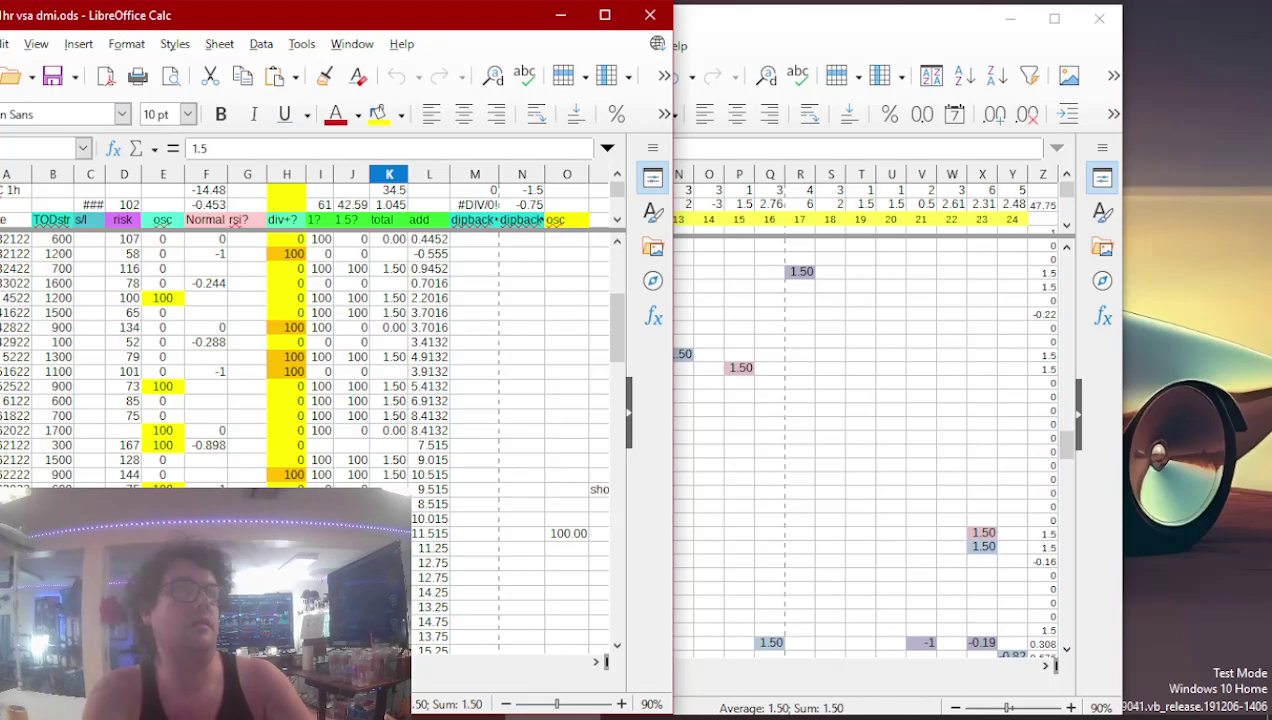
left_click(682, 449)
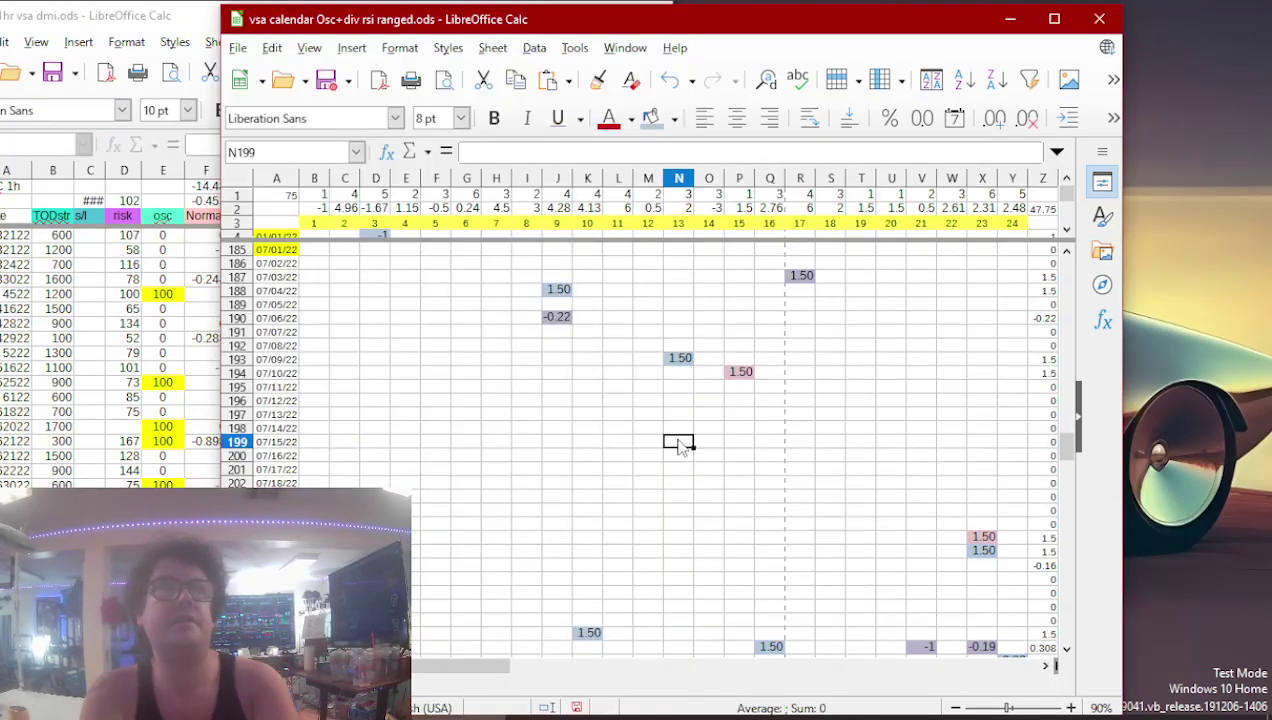
key("Down")
key("Down")
key("Down")
key("Down")
key("Down")
key("Down")
key("Down")
key("Down")
key("Down")
key("Up")
key("Up")
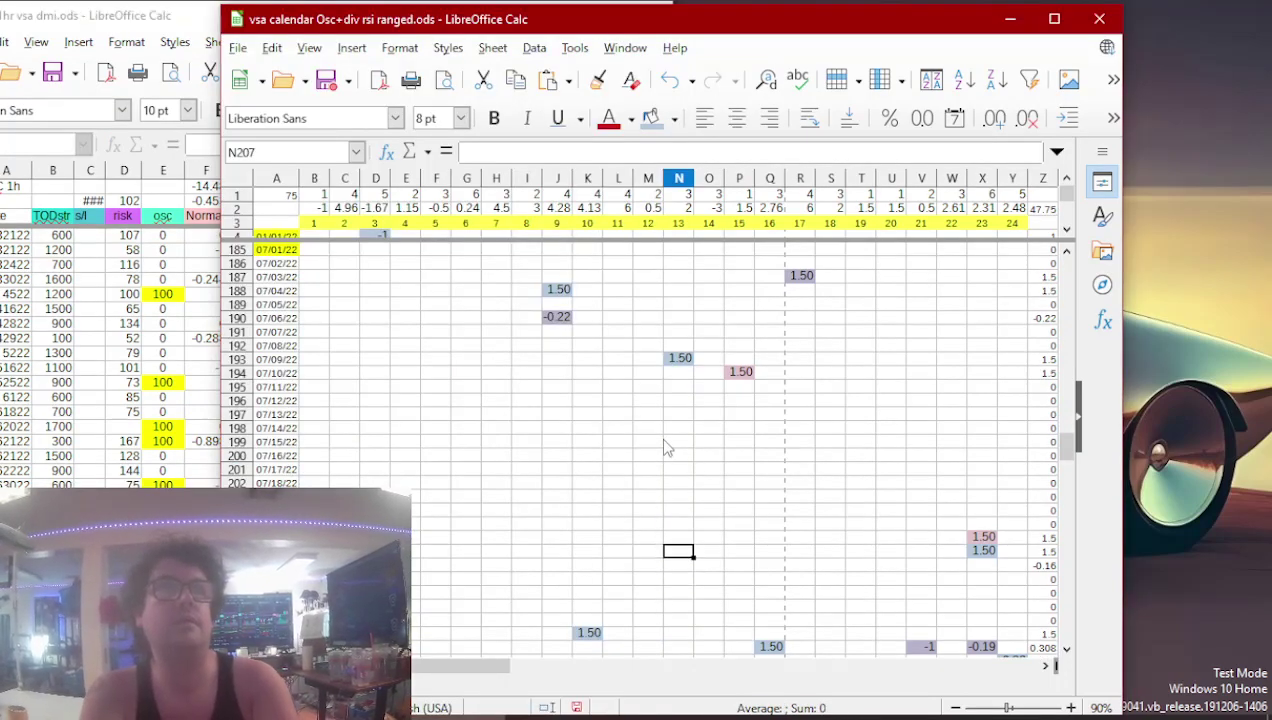
key("Right")
key("Right")
key("Right")
key("Right")
key("Right")
key("Right")
key("Right")
key("Right")
key("Right")
key("Right")
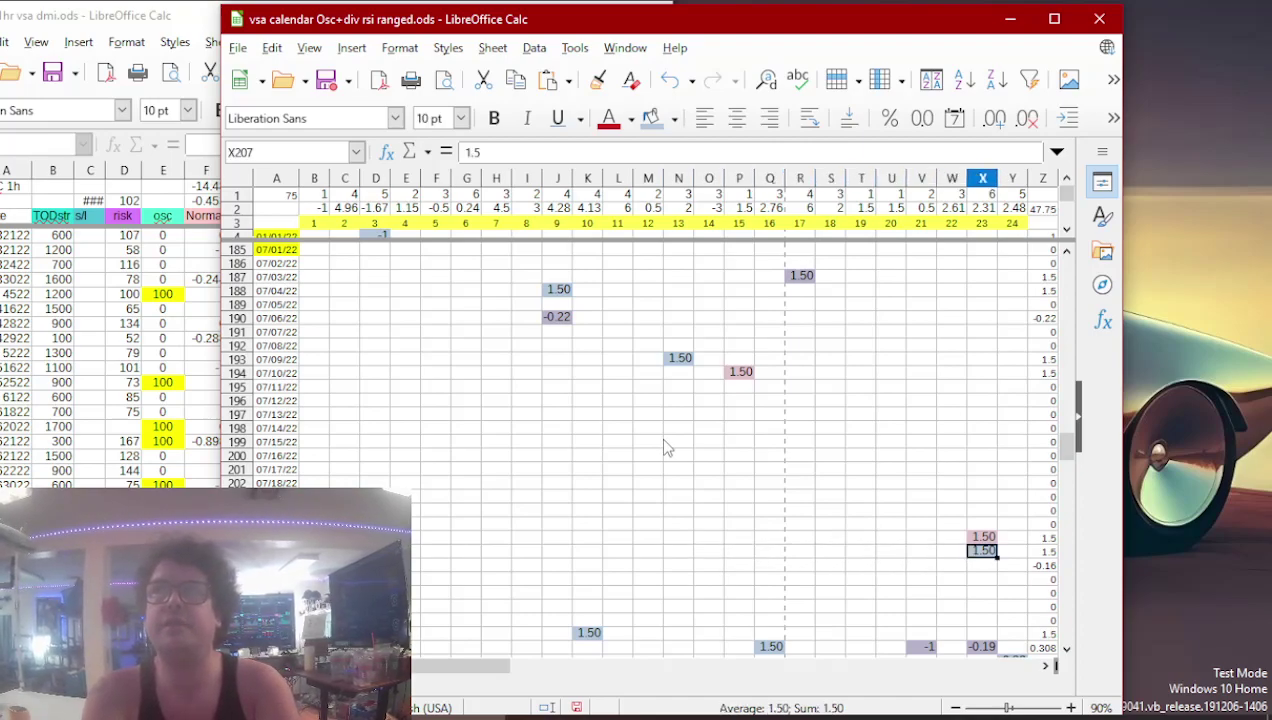
key("Up")
key("Up")
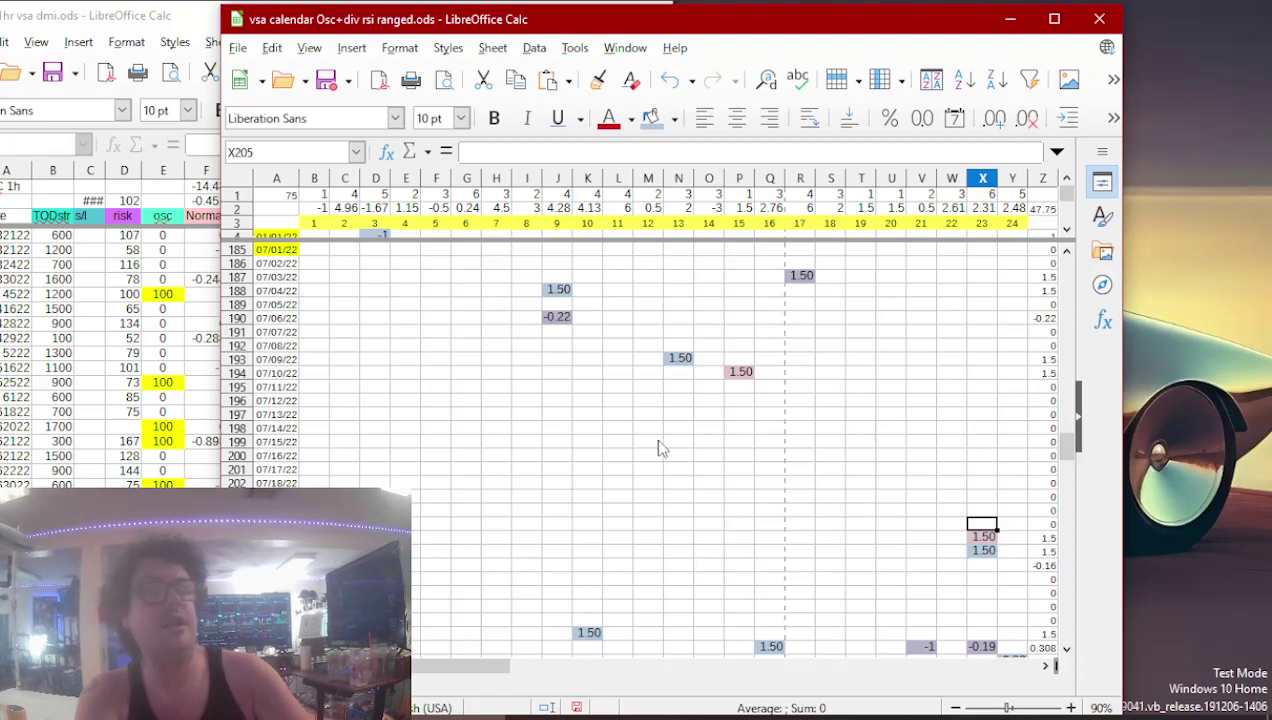
type("1.5")
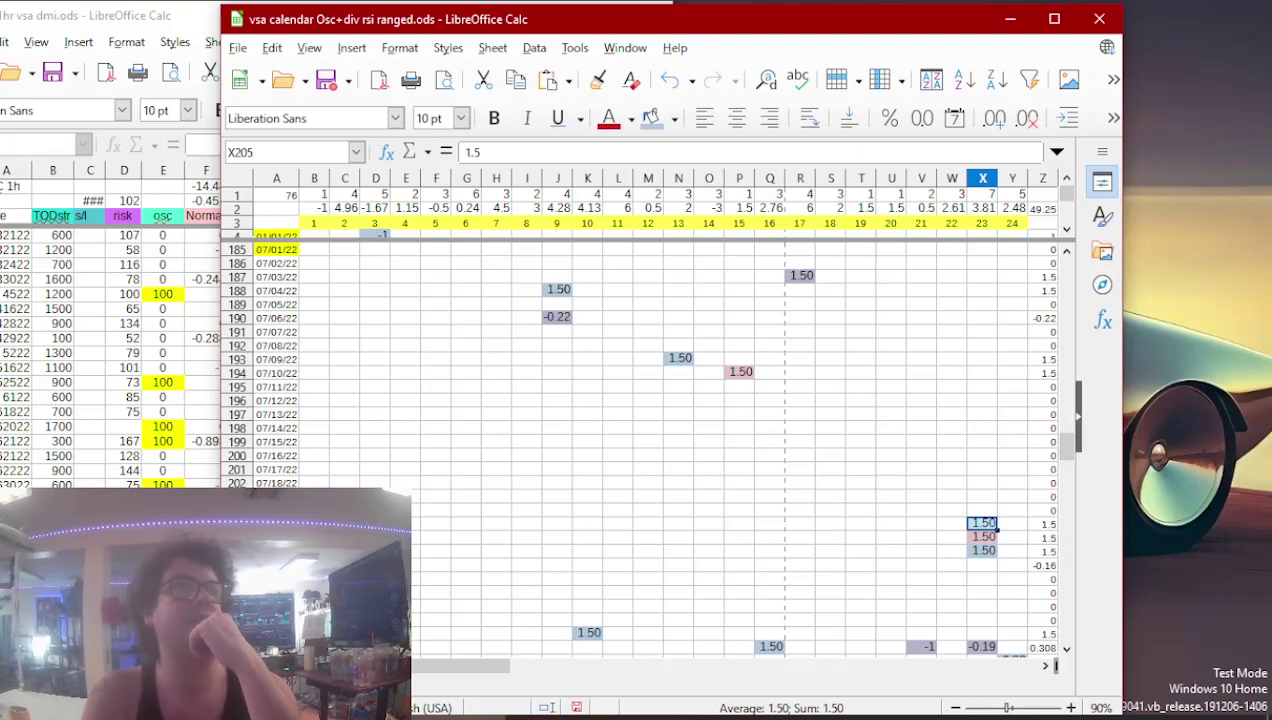
- Examine the remaining highlighted trades of this log, close it, and switch to the vsa dmi log whose first trade is 1/19/22 1800
left_click(162, 485)
left_click(247, 504)
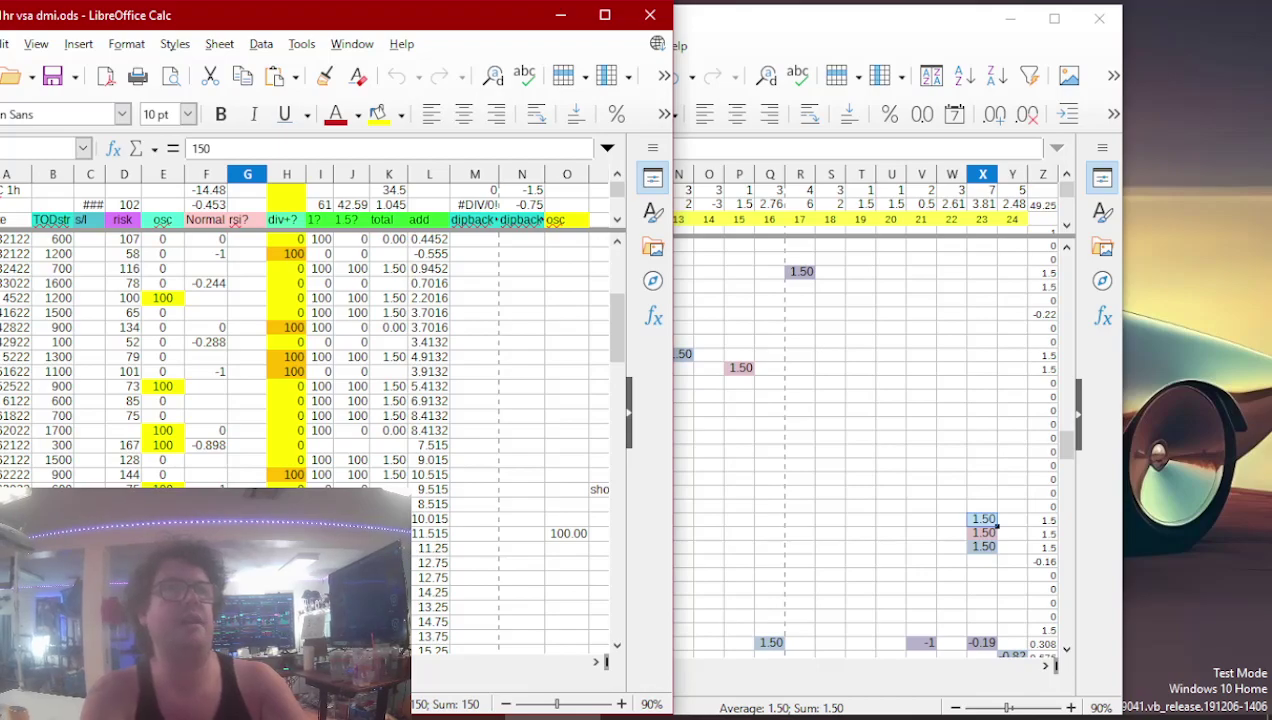
scroll(300, 360, "down", 4)
scroll(300, 360, "down", 3)
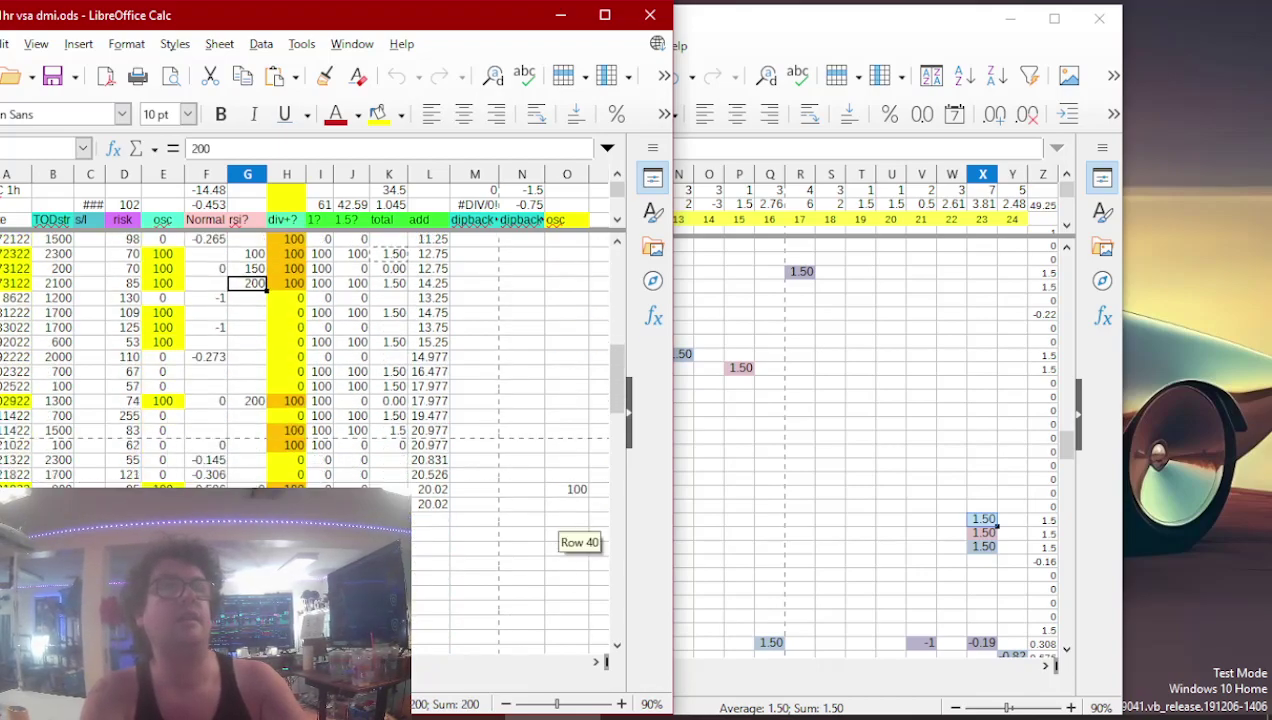
left_click(650, 15)
left_click(612, 716)
scroll(292, 391, "up", 5)
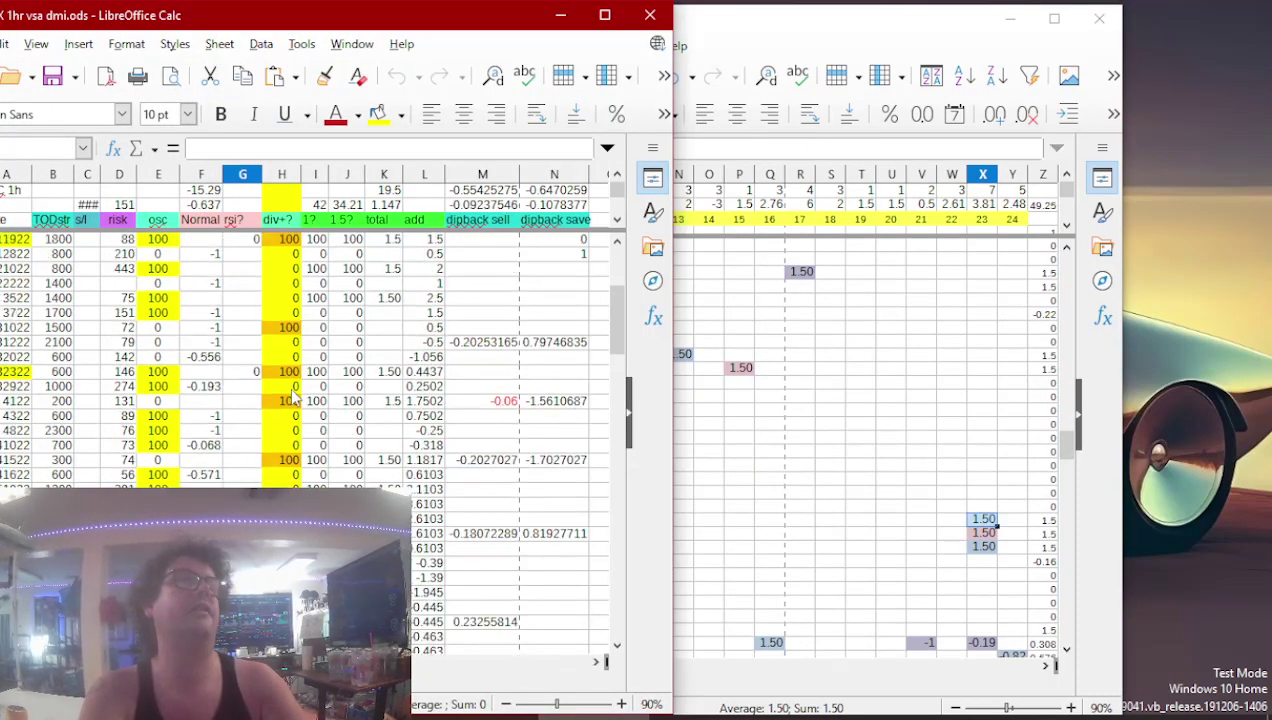
- Copy the highlighted 1/19/22 1800 trade's 1.5 result into calendar row 01/19/22 under hour 18 and fill it with Light Blue 3
left_click(248, 285)
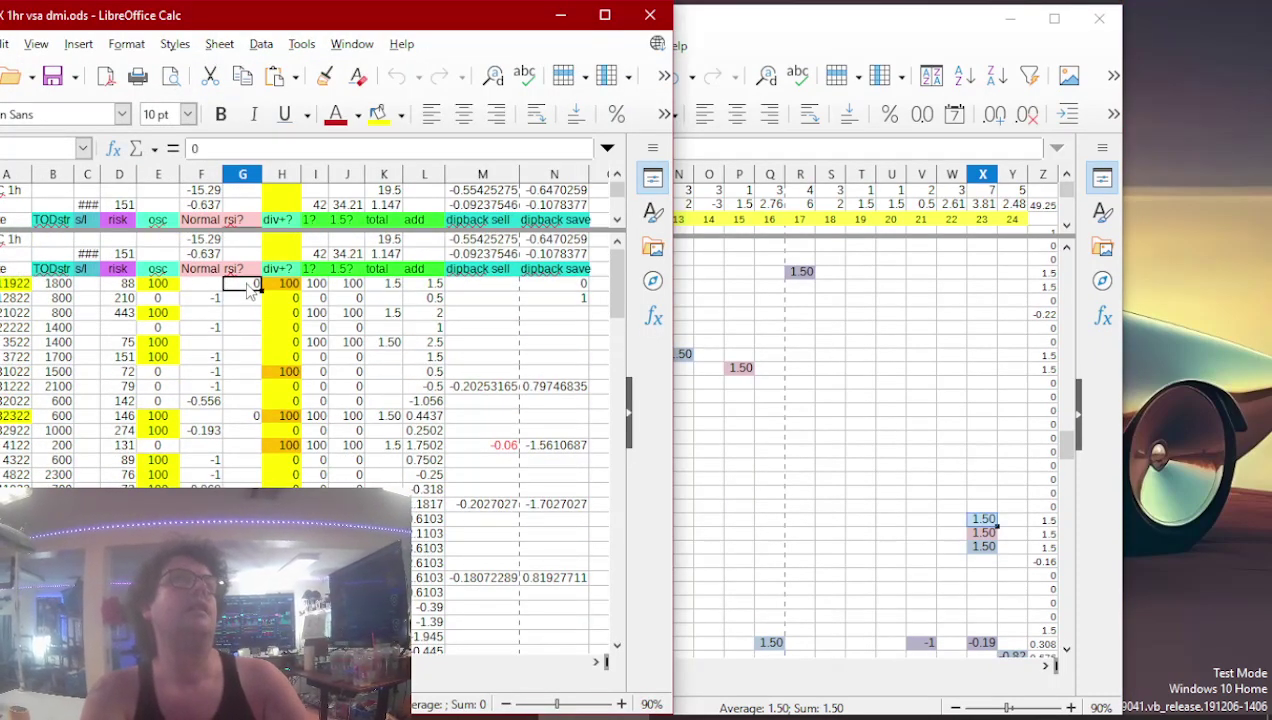
left_click(395, 284)
left_click(738, 418)
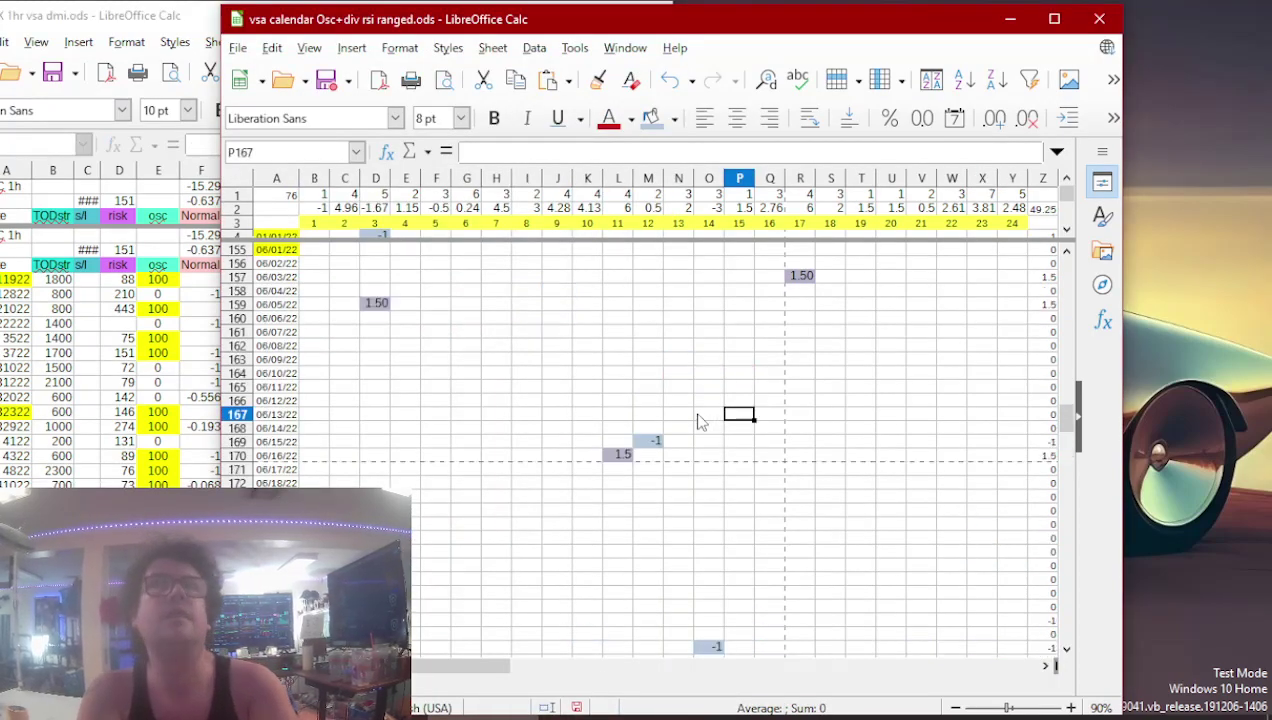
key("ctrl+Up")
key("ctrl+Up")
key("Down")
key("Down")
key("Down")
key("Down")
key("Down")
key("Down")
key("Down")
key("Down")
key("Down")
key("Down")
key("Down")
key("Down")
key("Down")
key("Down")
key("Down")
key("Down")
key("Down")
key("Down")
key("Down")
key("Down")
key("Down")
key("Up")
key("Up")
key("Up")
key("Up")
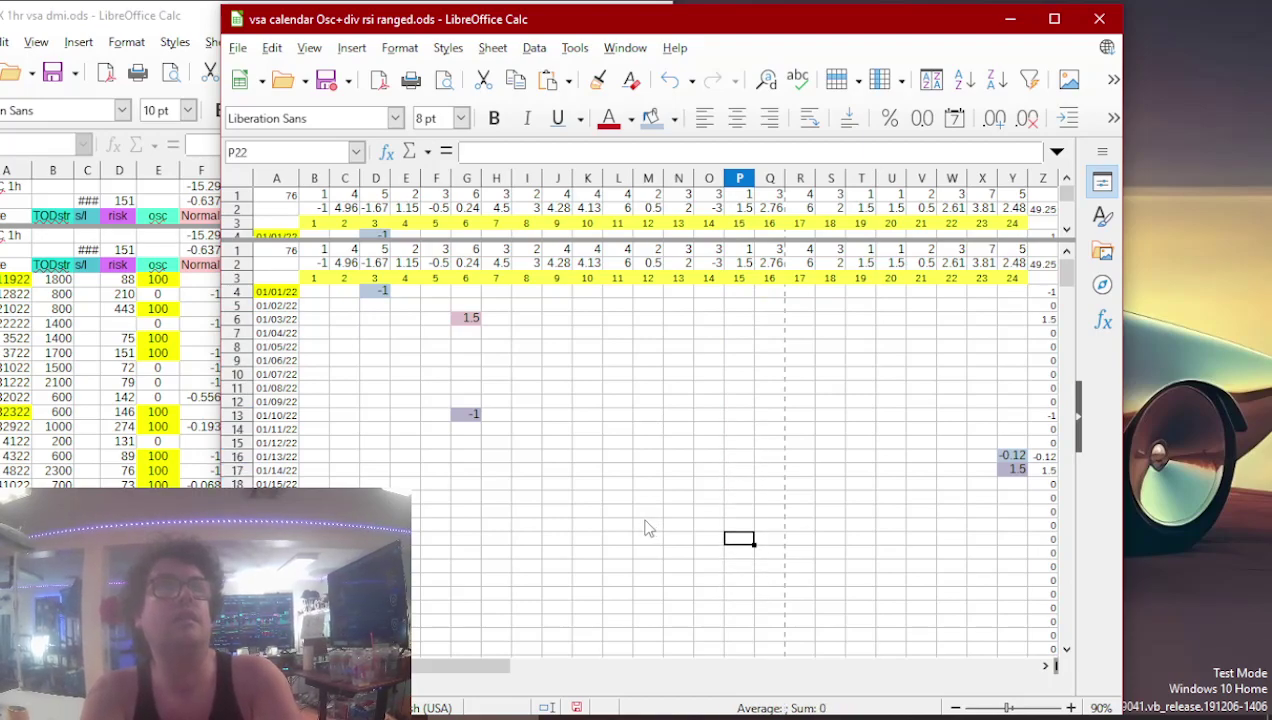
key("Right")
key("Right")
key("Right")
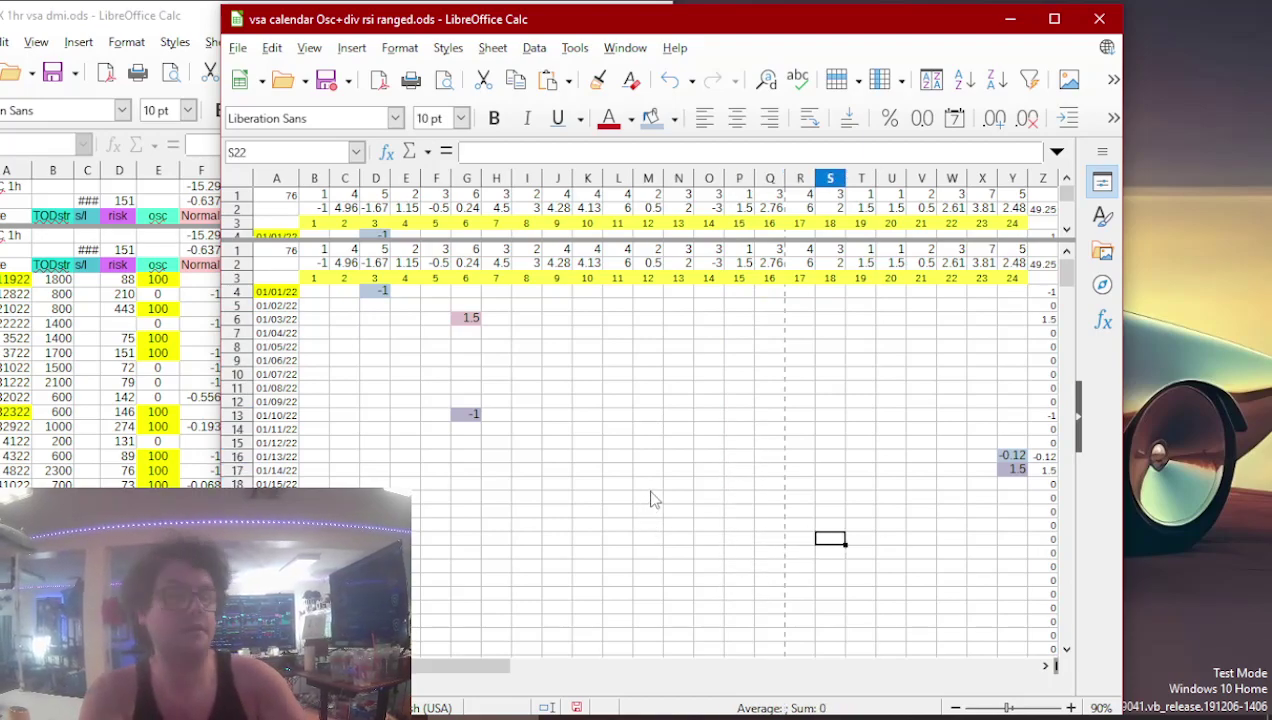
type("1.5")
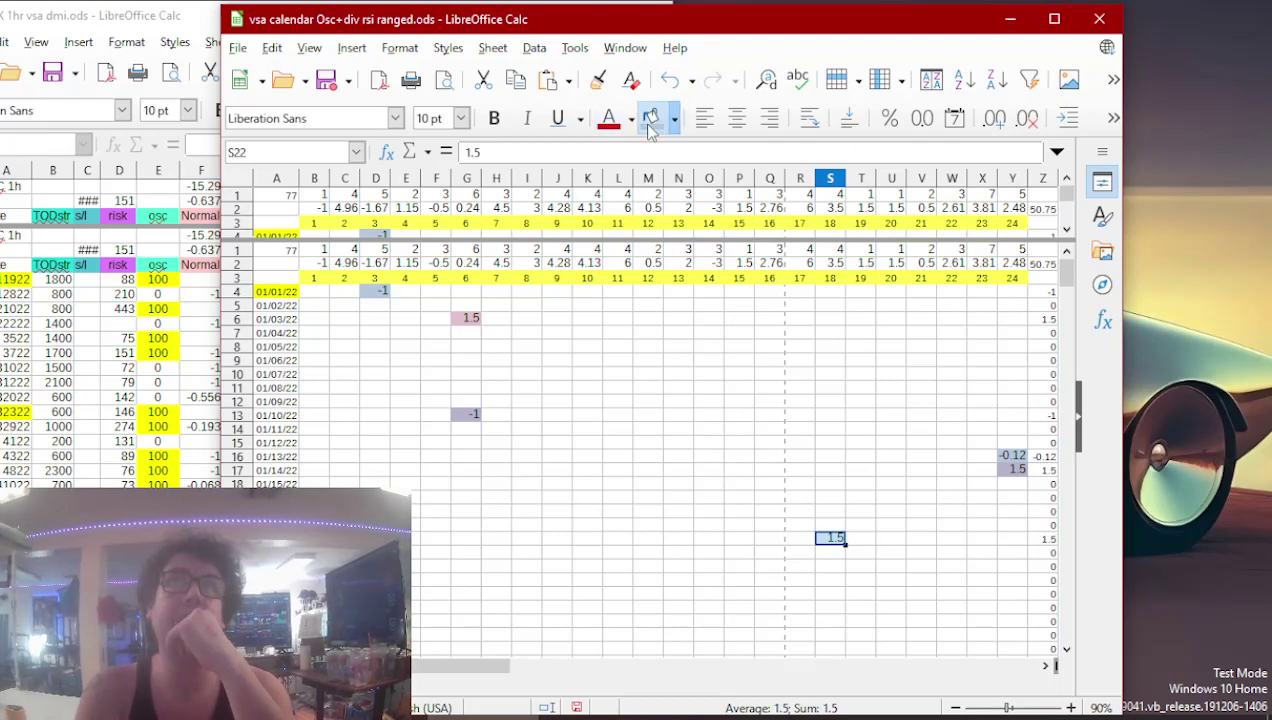
- Copy the highlighted 3/23/22 600 trade's 1.50 result into calendar row 03/23/22 under hour 6 and fill it with Light Blue 3
left_click(178, 377)
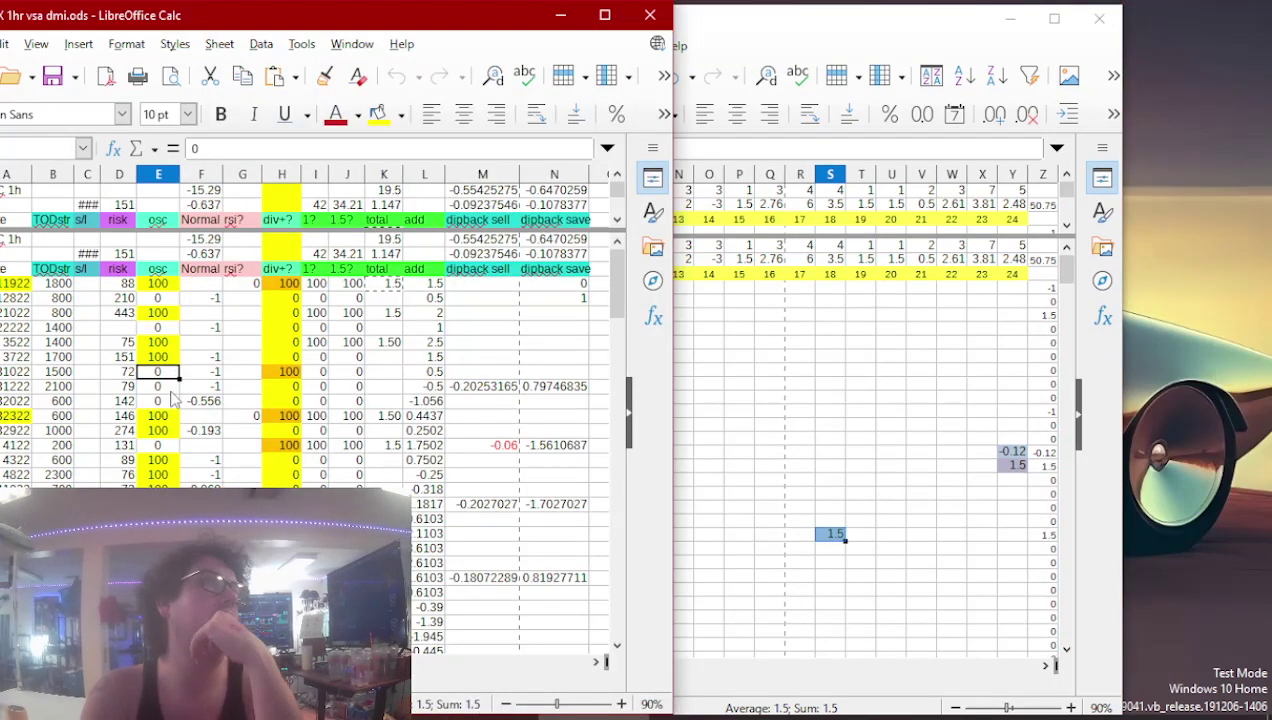
left_click(245, 418)
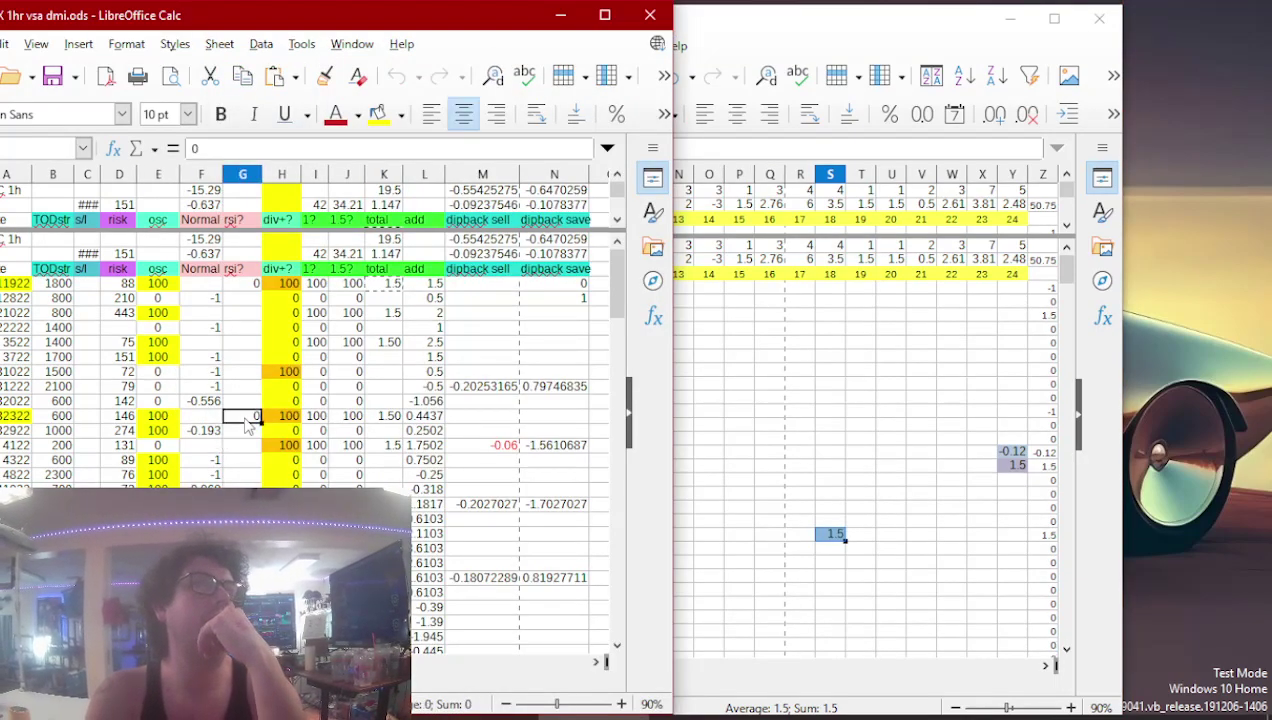
left_click(388, 420)
key("ctrl+c")
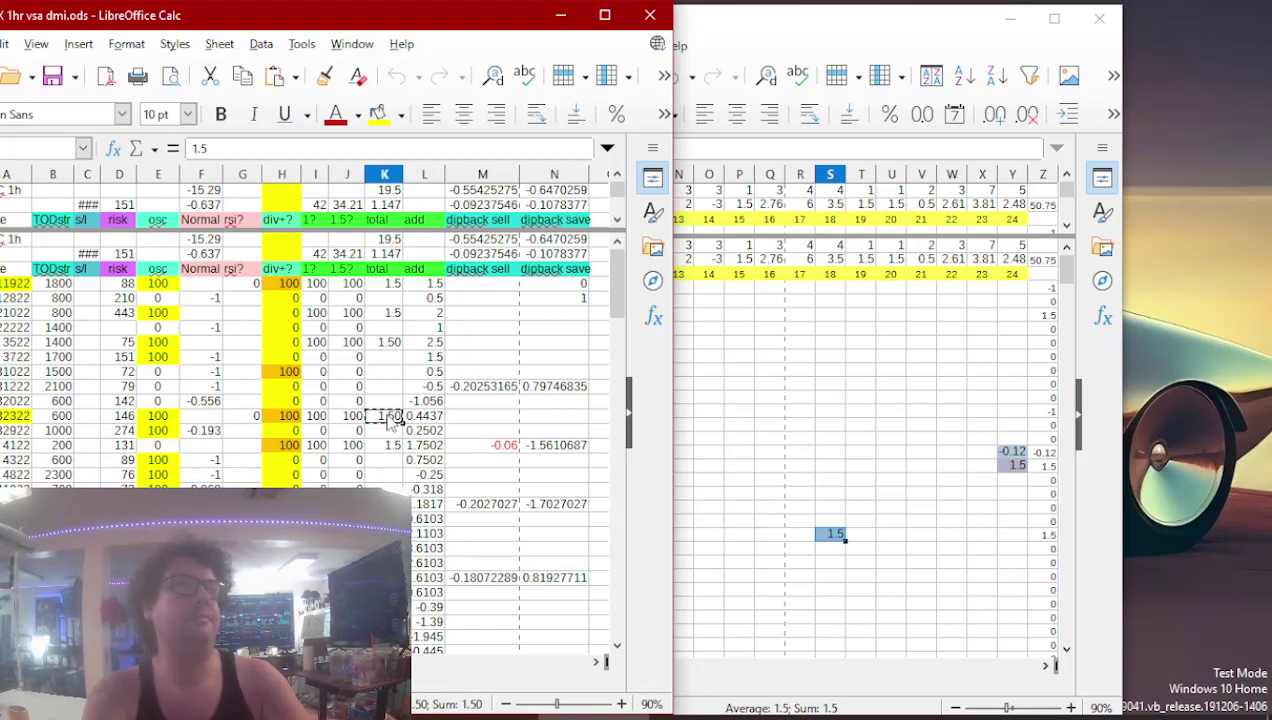
left_click(680, 391)
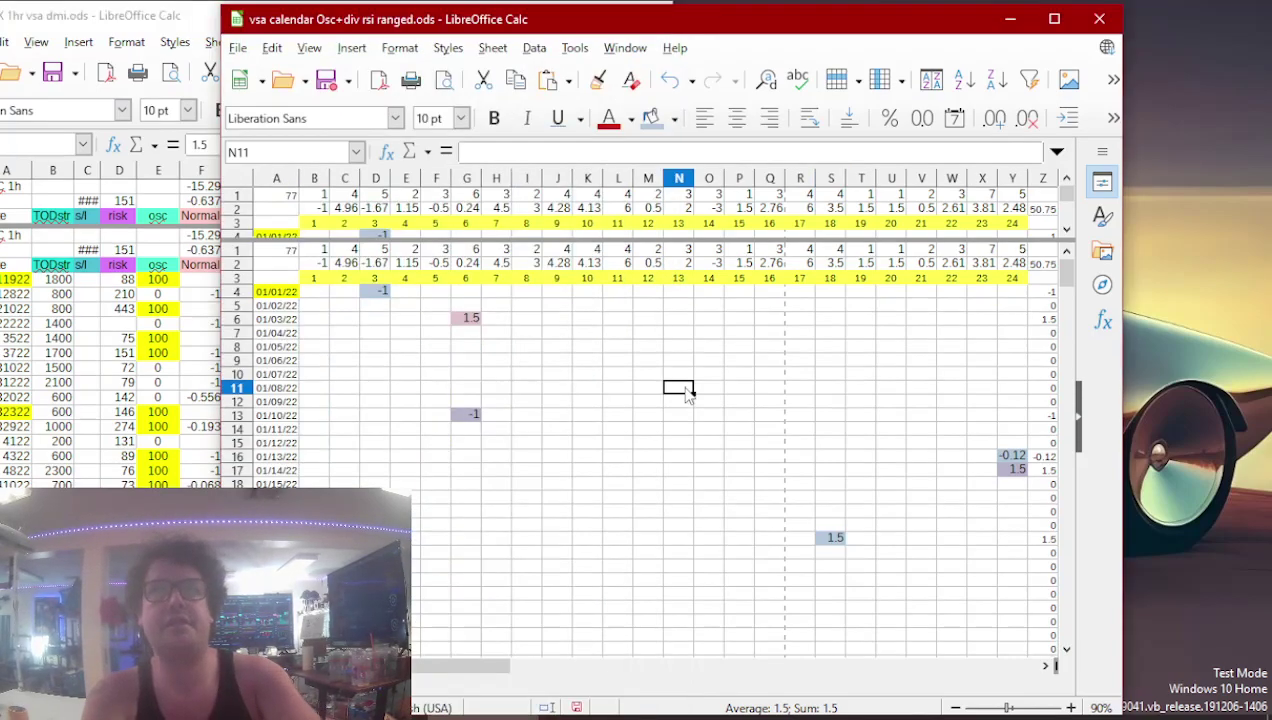
key("Page_Down")
key("Page_Down")
key("Down")
key("Down")
key("Down")
key("Down")
key("Down")
key("Down")
key("Down")
key("Down")
key("Down")
key("Down")
key("Down")
key("Down")
key("Down")
key("Down")
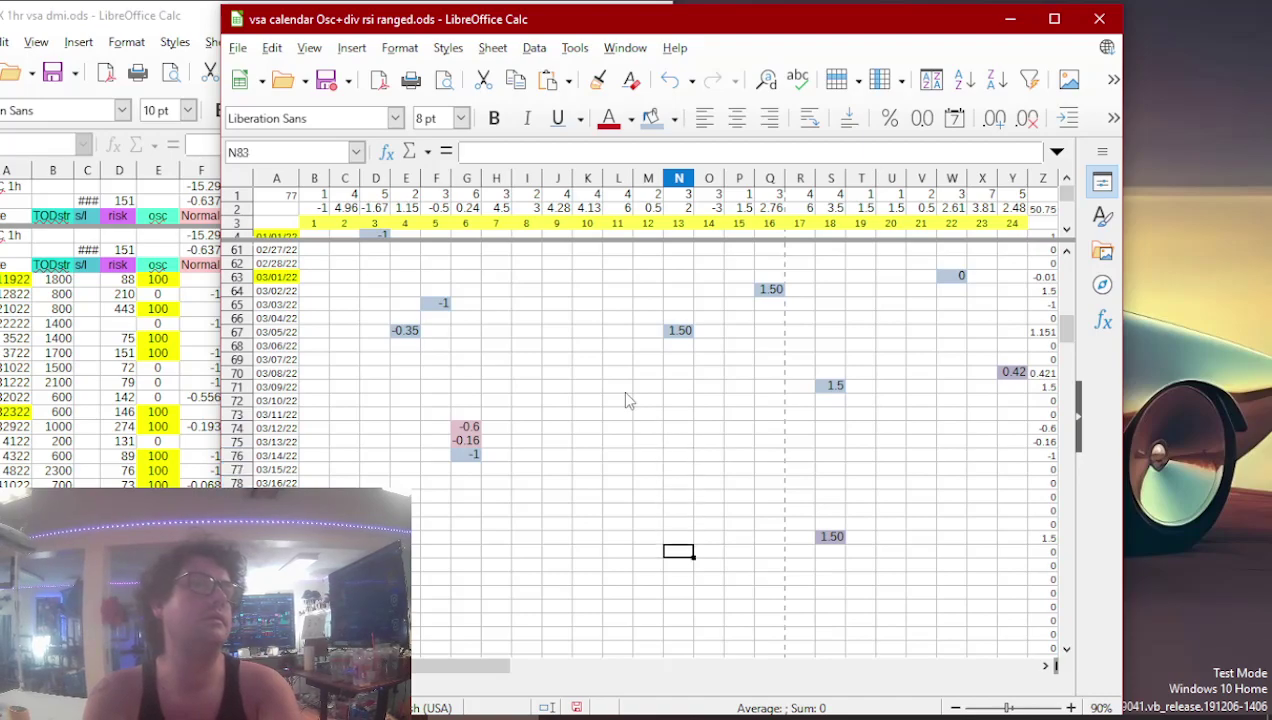
key("Left")
key("Left")
key("Left")
key("Left")
key("Left")
key("Left")
key("Left")
key("Left")
key("Right")
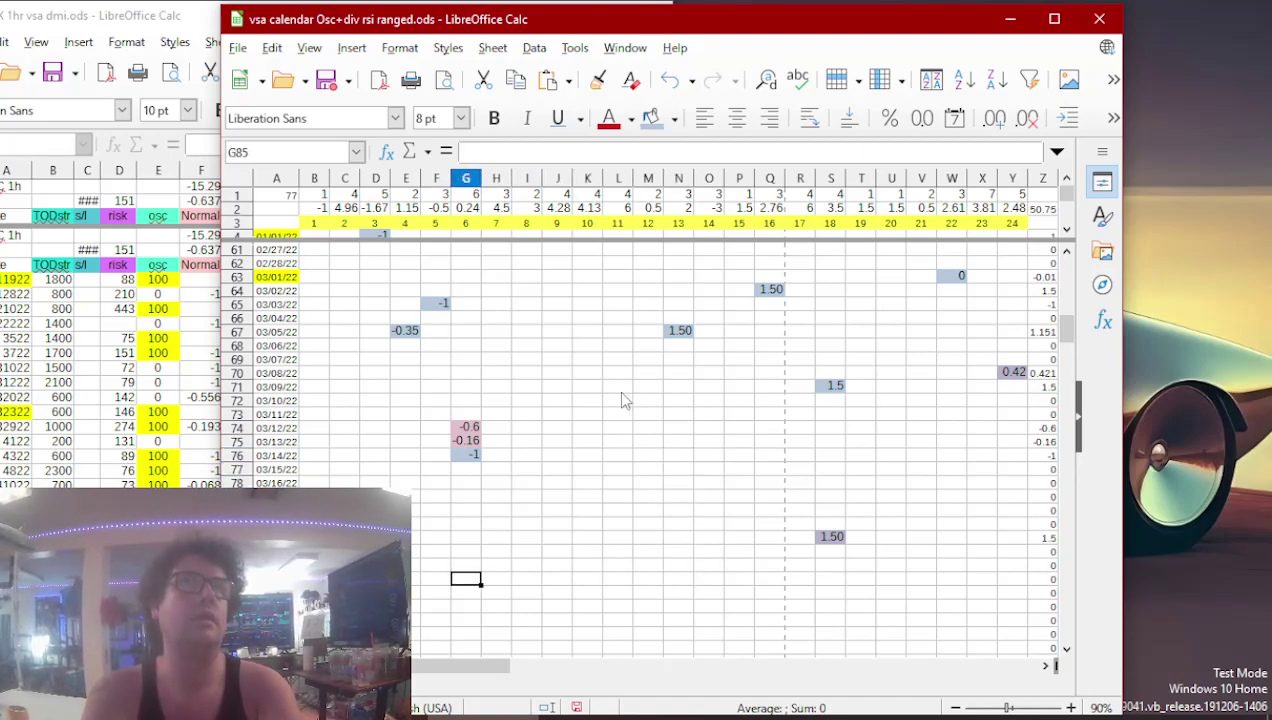
key("ctrl+v")
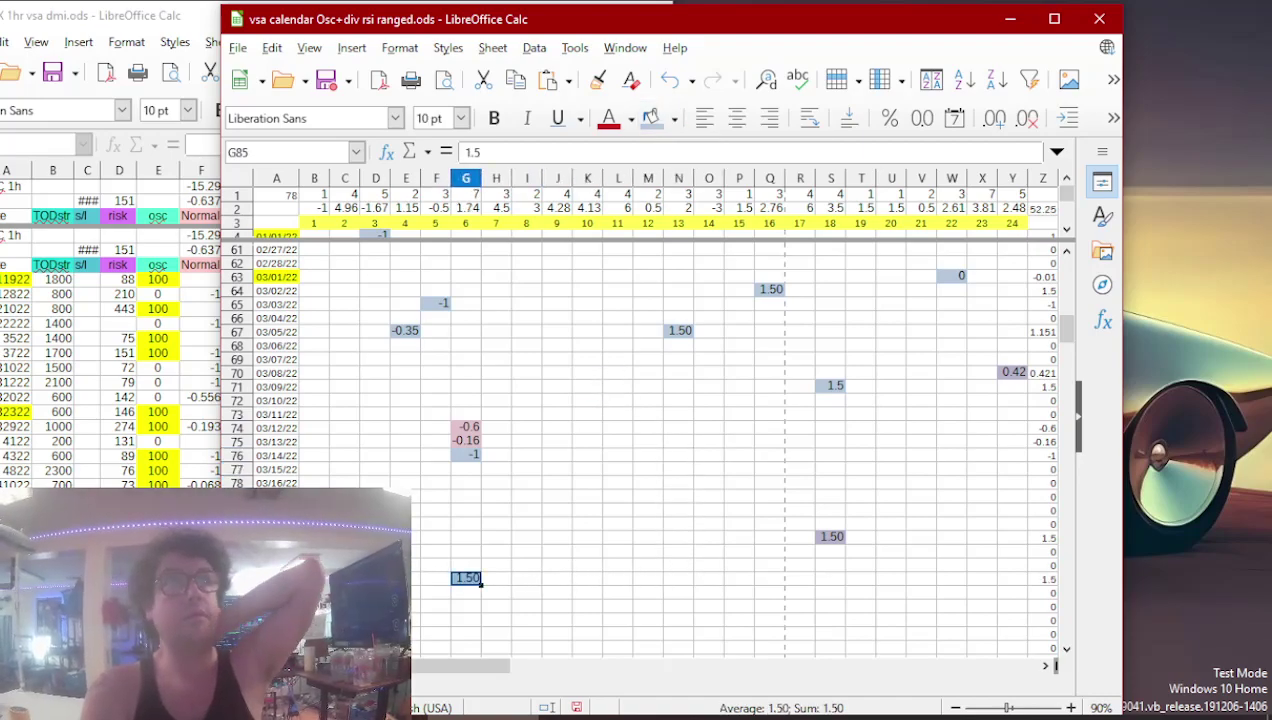
- Copy the highlighted 11/15/22 trade's 1.50 result into calendar row 11/15/22 under hour 8 and fill it with Light Blue 3
key("alt+Tab")
key("Right")
key("Right")
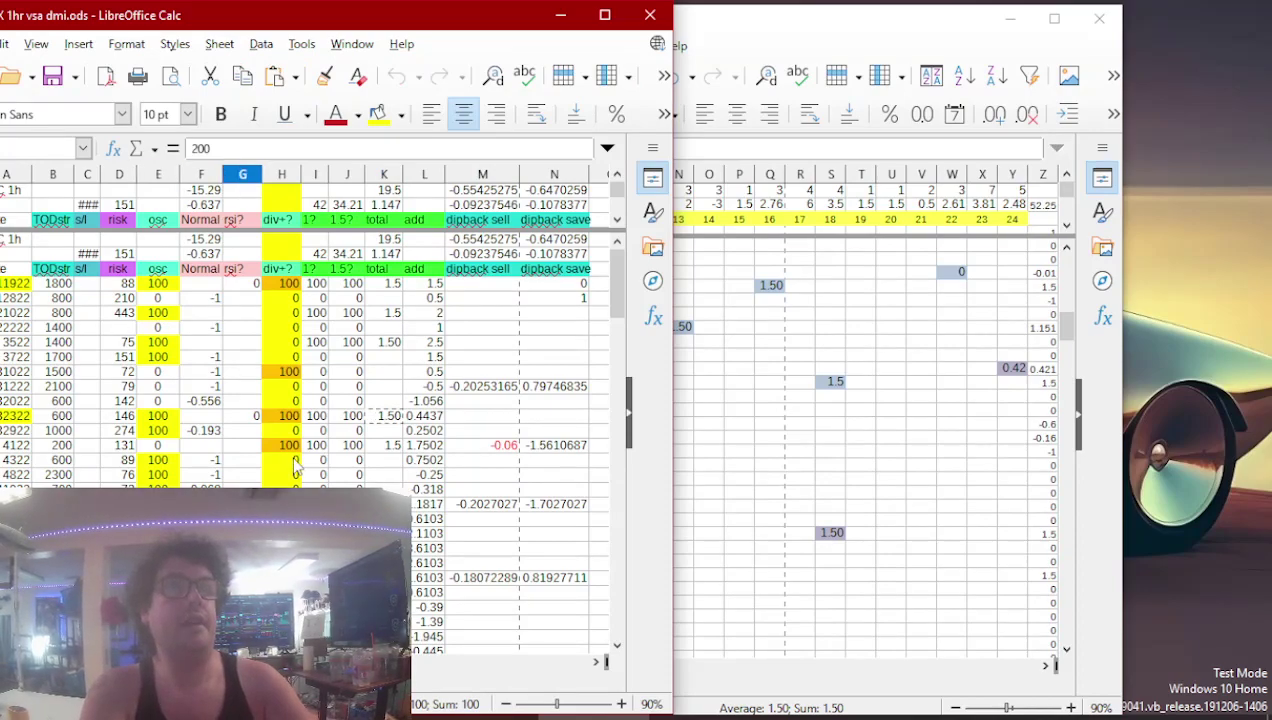
scroll(297, 460, "down", 4)
key("ctrl+Down")
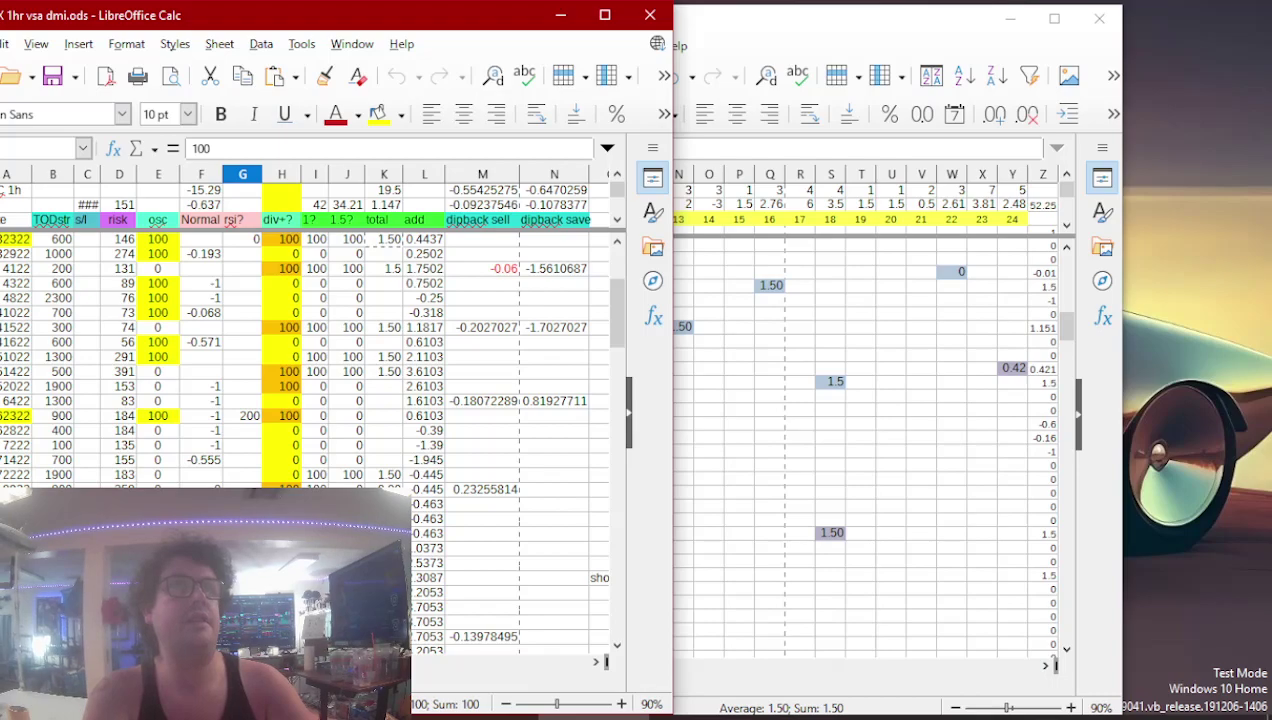
left_click(384, 548)
left_click(704, 455)
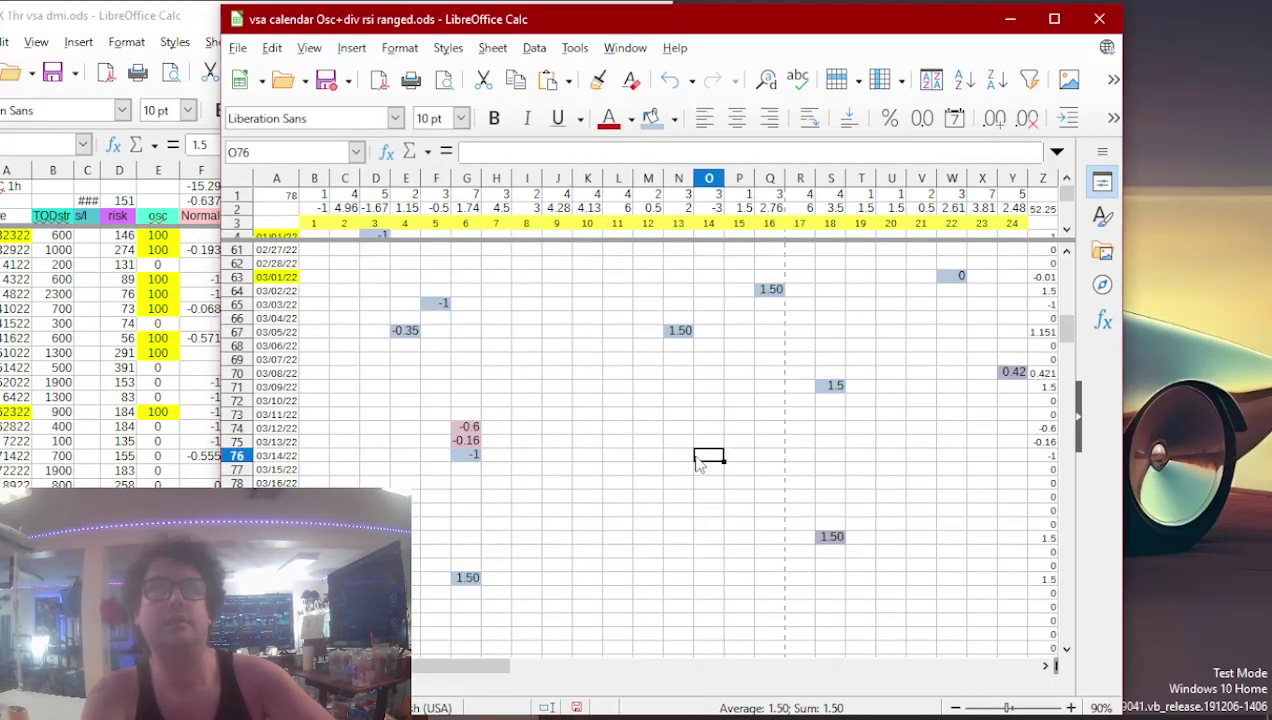
key("Page_Down")
key("Page_Down")
key("Page_Down")
key("Page_Down")
key("Page_Down")
key("Page_Down")
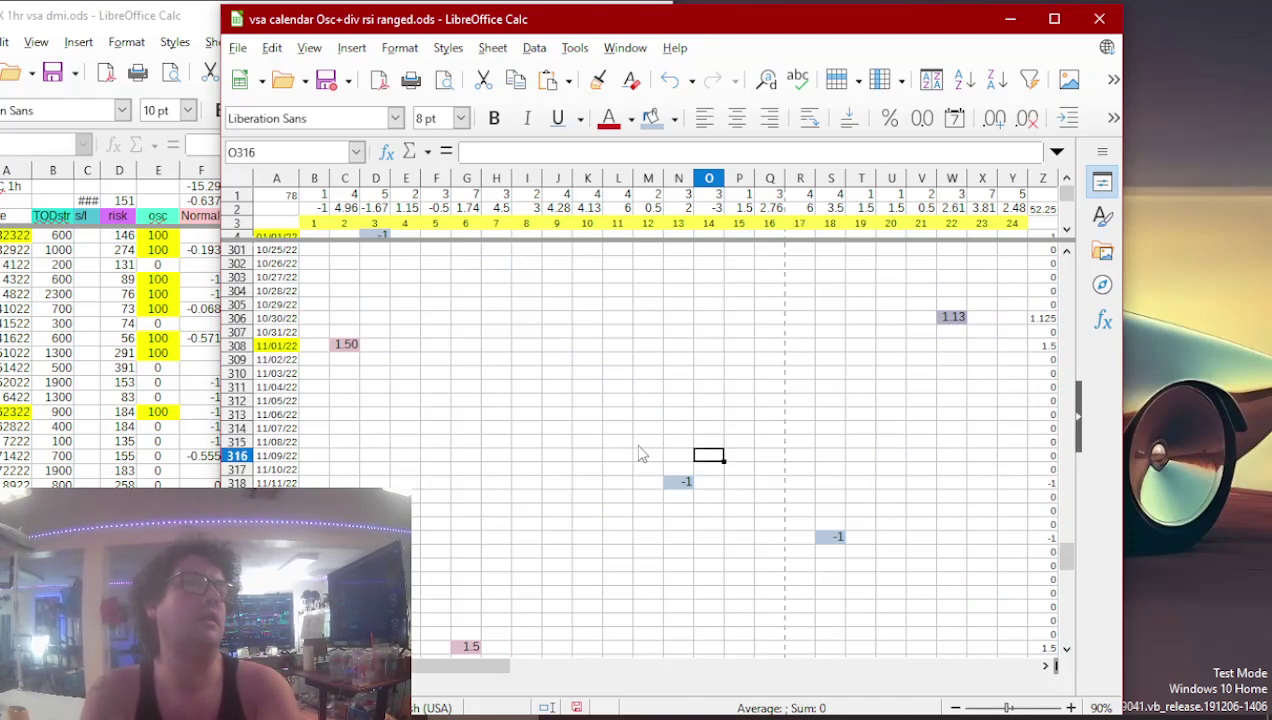
key("Down")
key("Down")
key("Down")
key("Down")
key("Down")
key("Down")
key("Left")
key("Left")
key("Left")
key("Left")
key("Left")
key("Left")
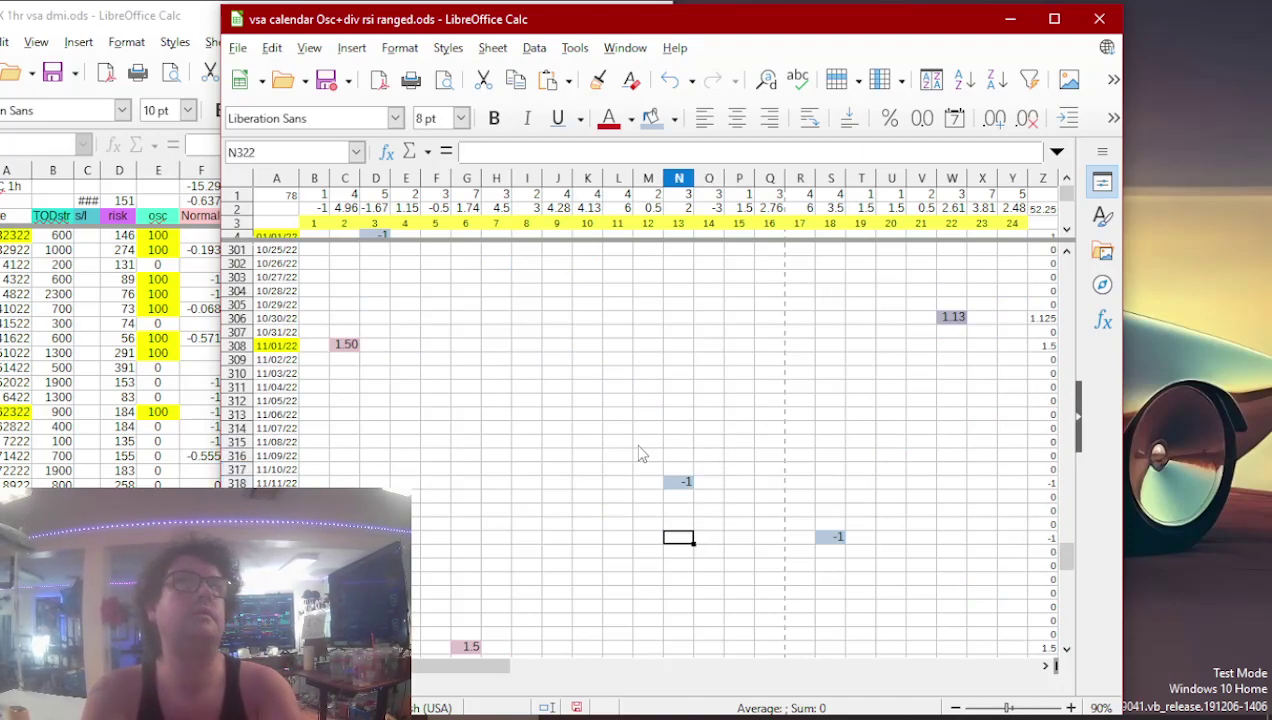
key("ctrl+v")
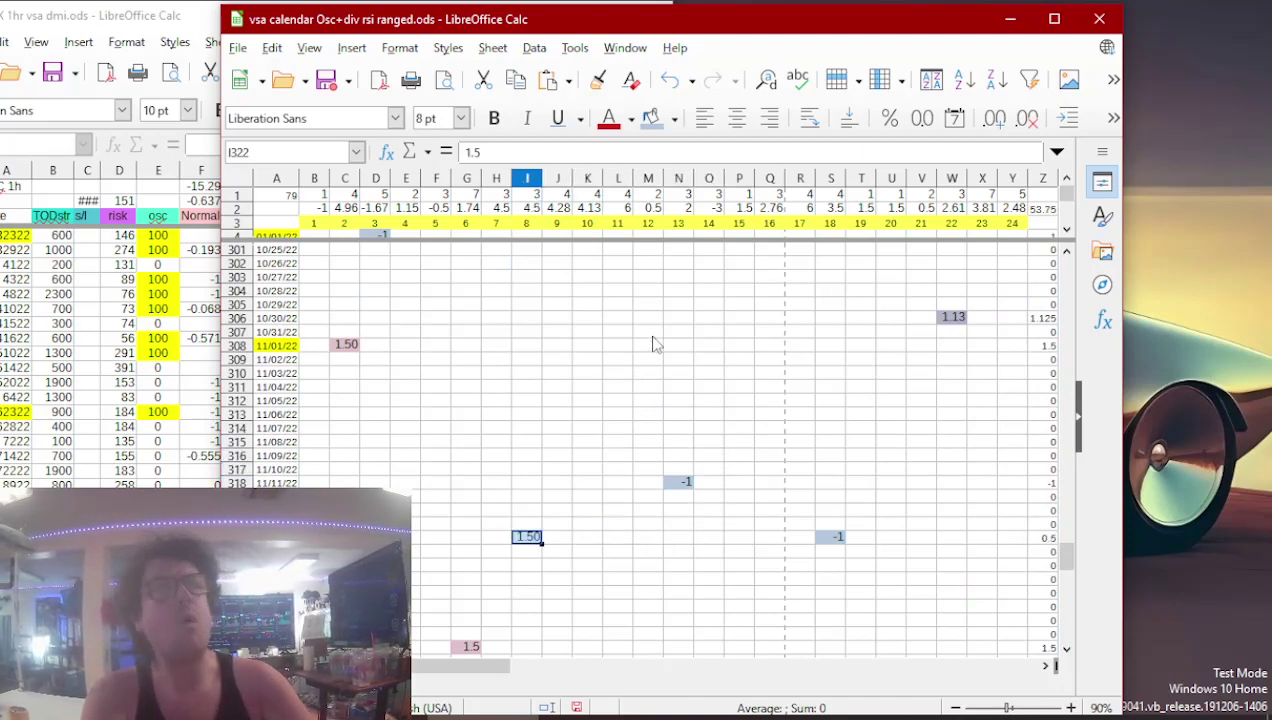
left_click(655, 122)
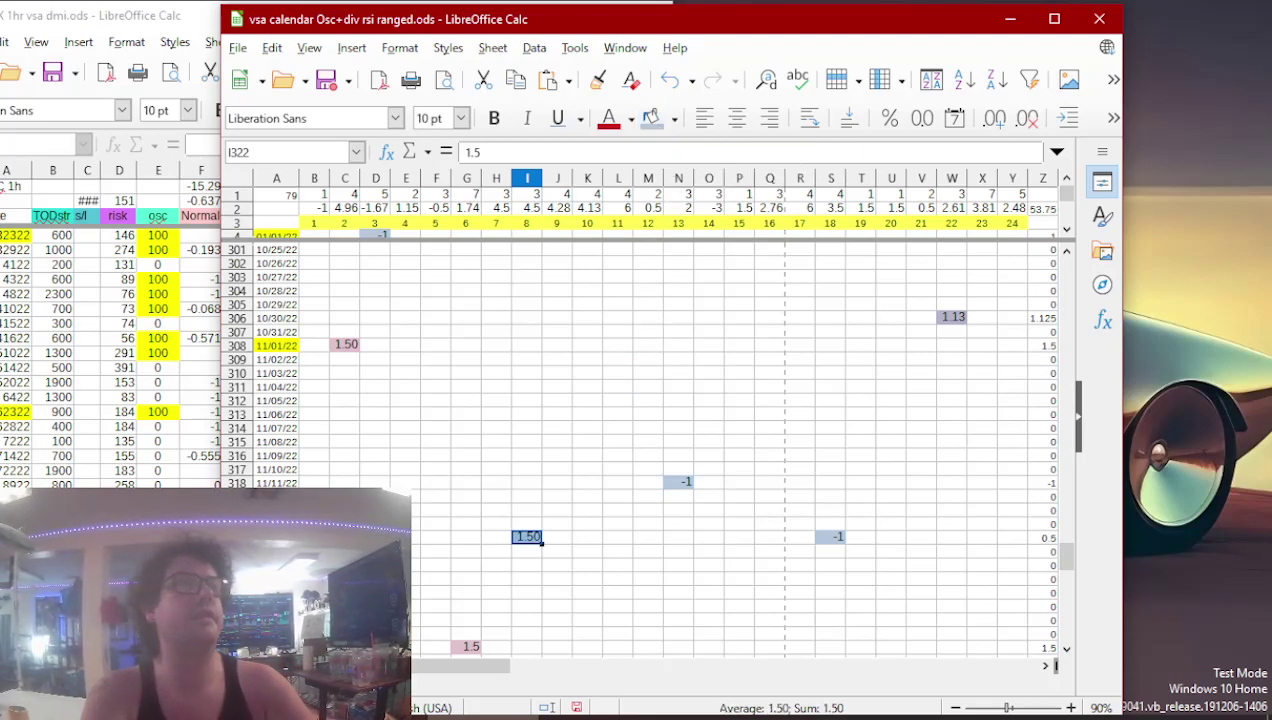
- Check this log for remaining highlighted trades, close it, and switch to the vsa dmi log whose first trade is 1/24/22 2300
left_click(157, 515)
scroll(157, 515, "down", 5)
scroll(360, 428, "up", 3)
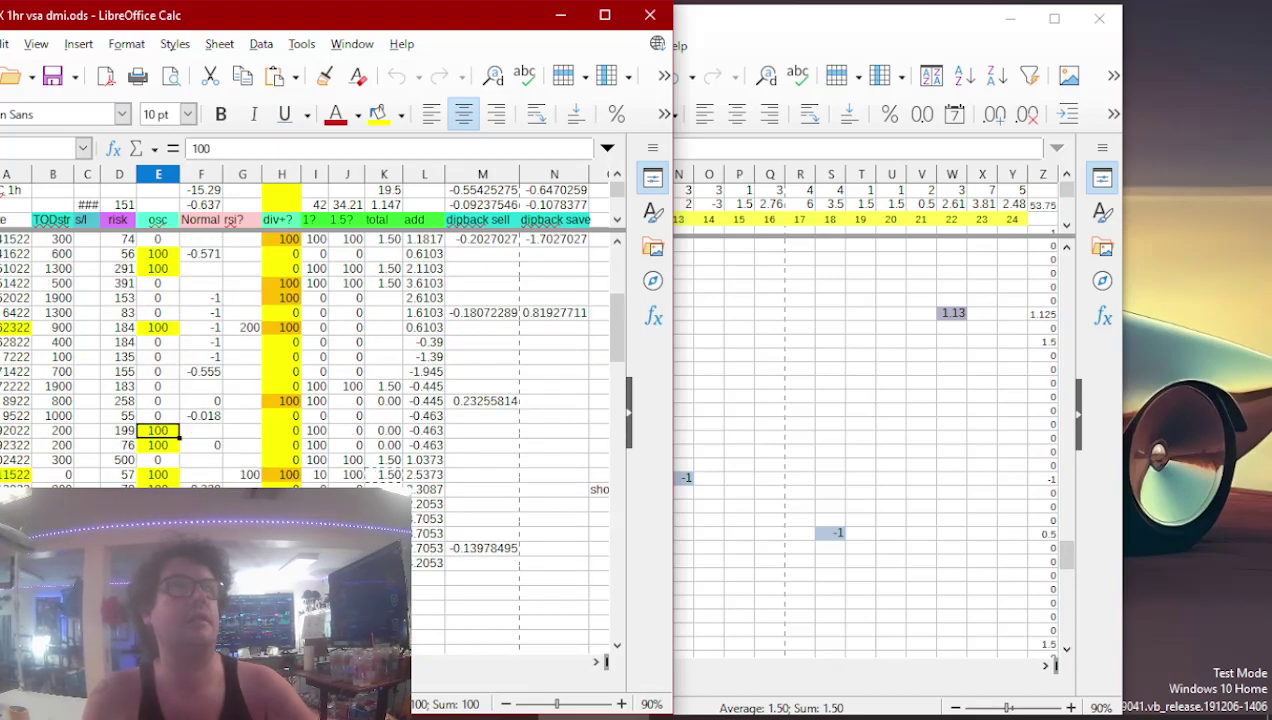
scroll(258, 458, "up", 6)
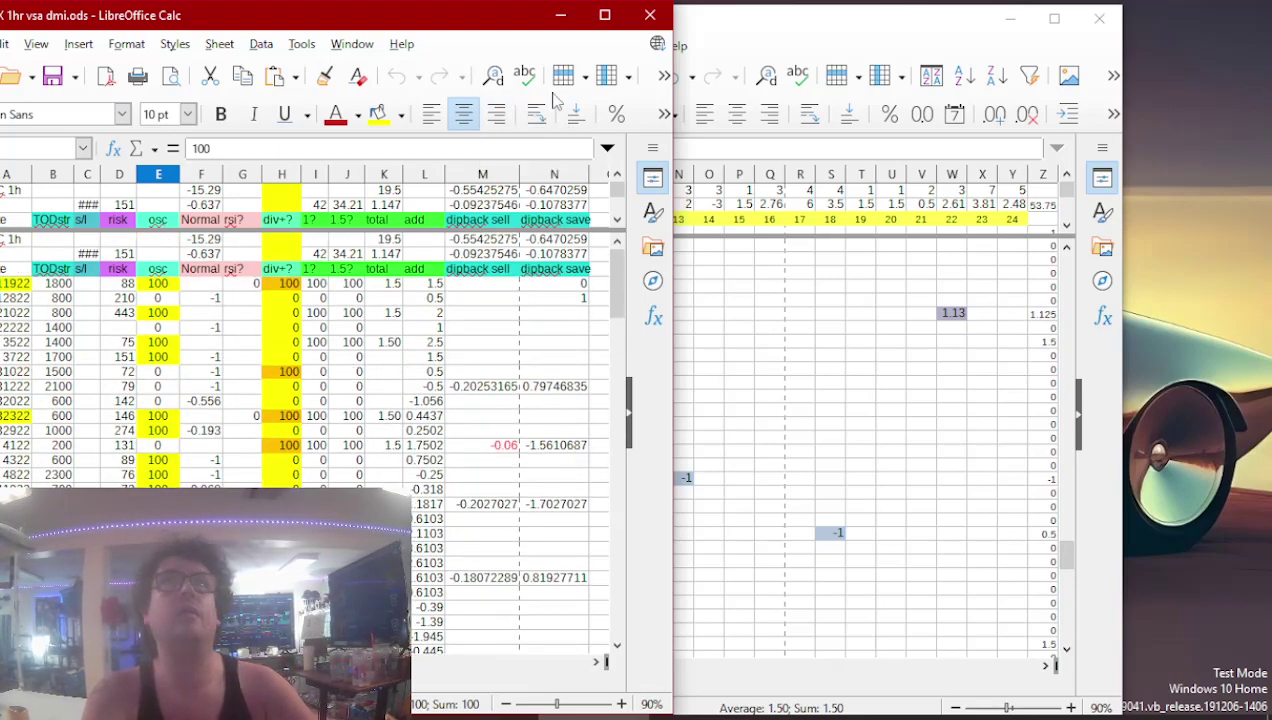
left_click(650, 15)
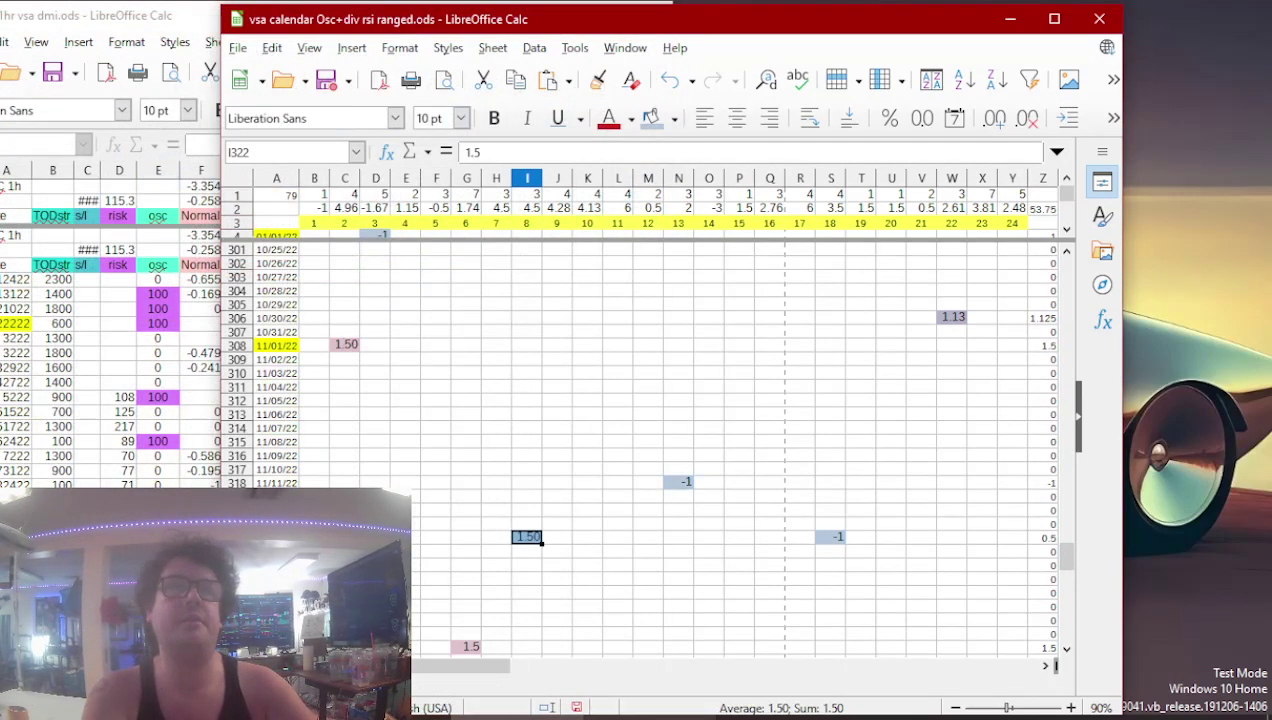
key("alt+Tab")
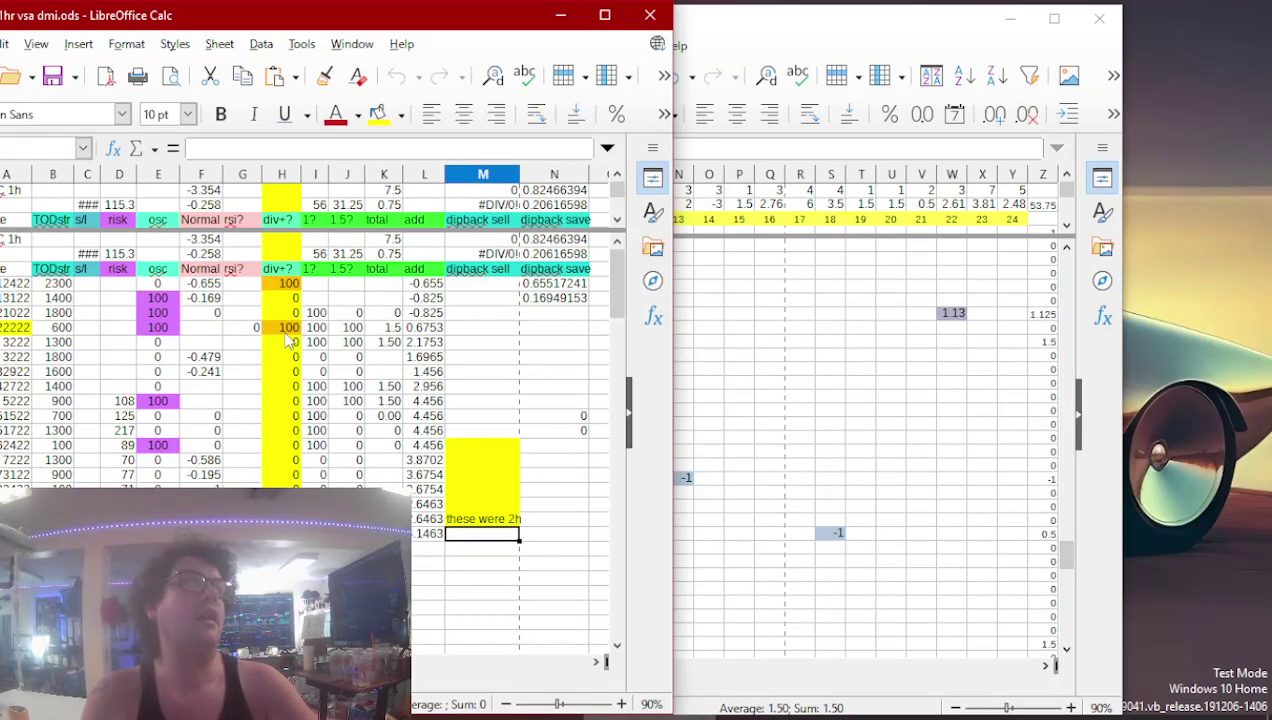
- Copy the highlighted 2/22/22 600 trade's 1.5 result into calendar row 02/22/22 under hour 6 and fill it with Light Blue 3
left_click(260, 332)
left_click(380, 328)
key("ctrl+c")
left_click(689, 413)
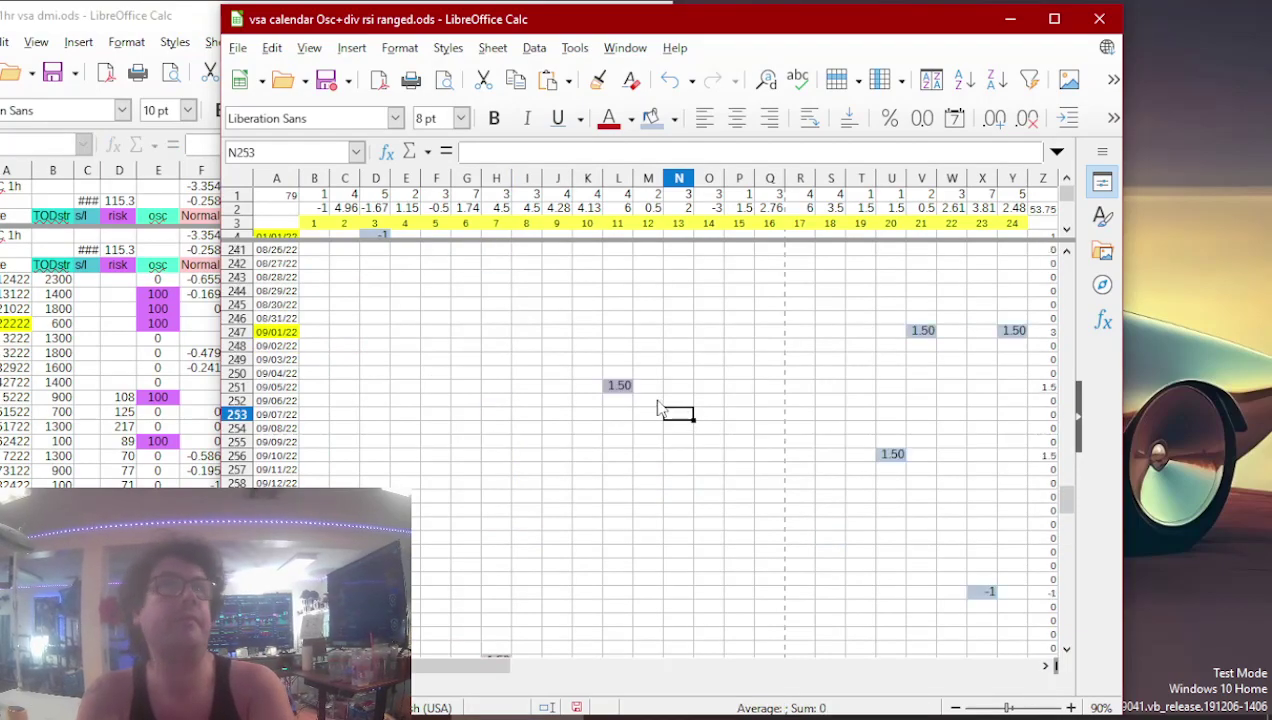
key("Page_Up")
key("Page_Up")
key("Page_Up")
key("Page_Up")
key("Page_Up")
key("Page_Up")
key("Page_Up")
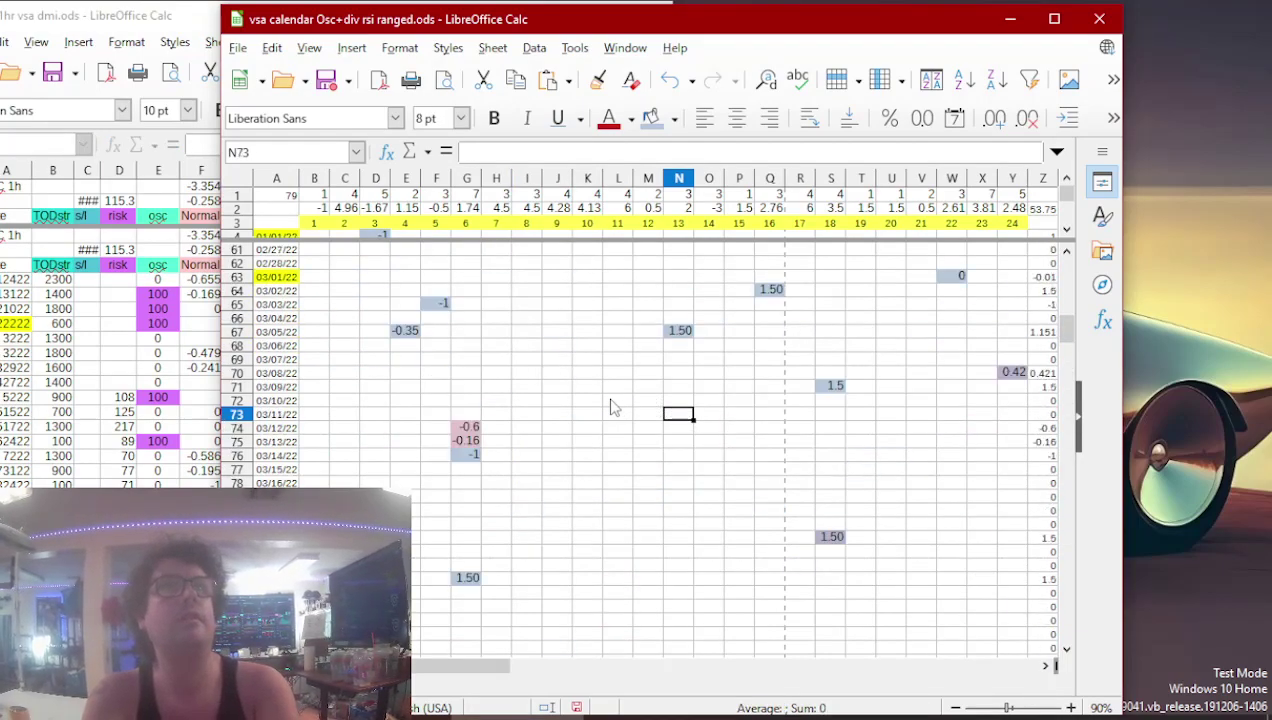
key("Down")
key("Down")
key("Down")
key("Down")
key("Down")
key("Down")
key("Down")
key("Down")
key("Down")
key("Down")
key("Down")
key("Down")
key("Down")
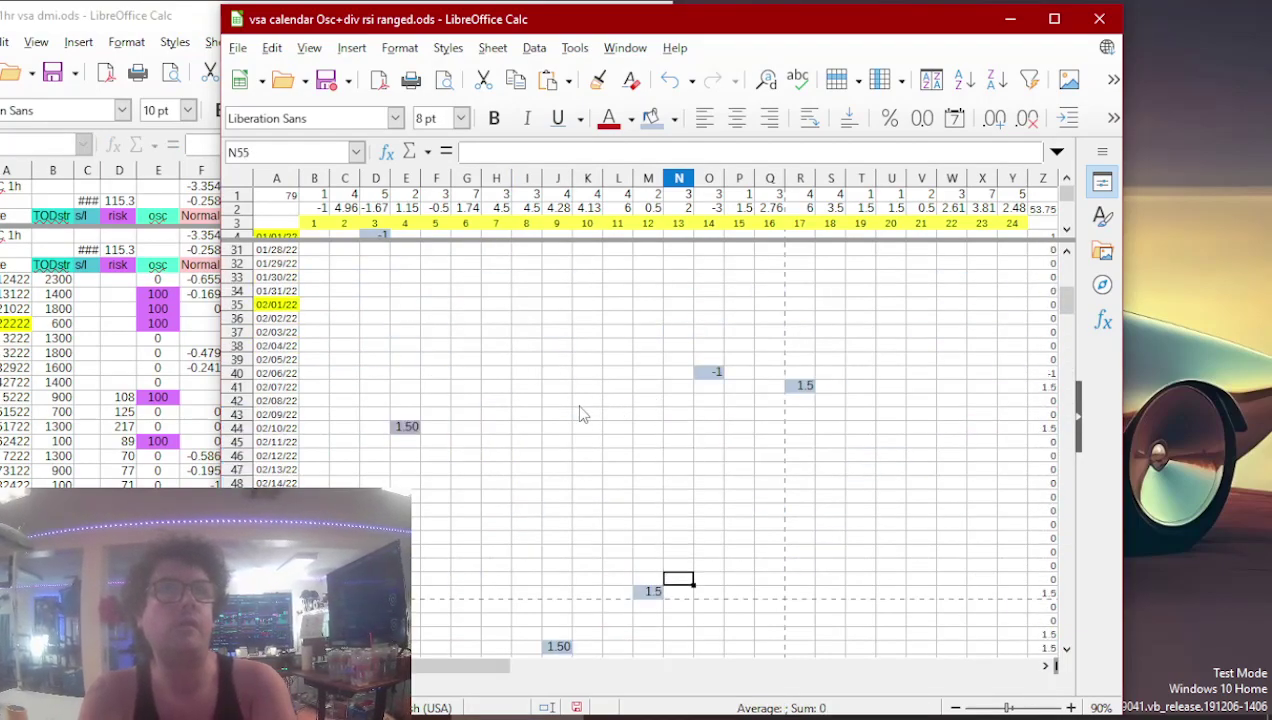
key("Left")
key("Left")
key("Left")
key("Left")
key("Left")
key("Left")
key("Left")
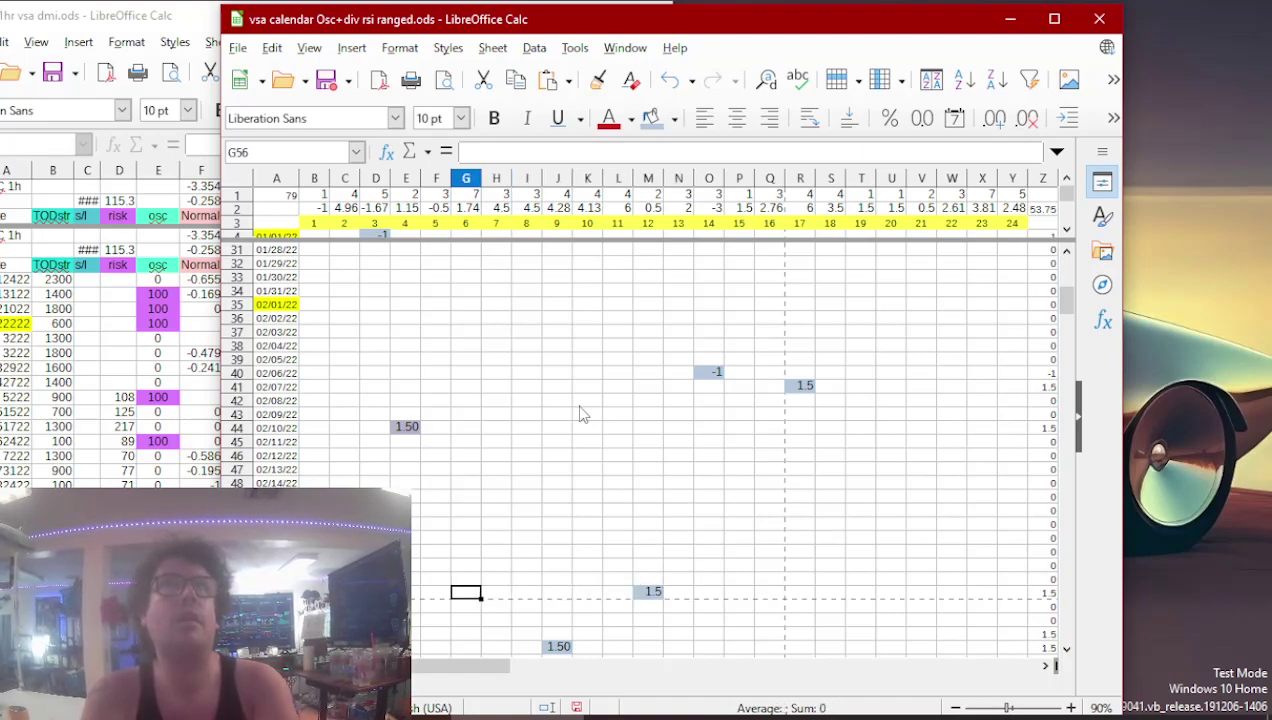
key("ctrl+v")
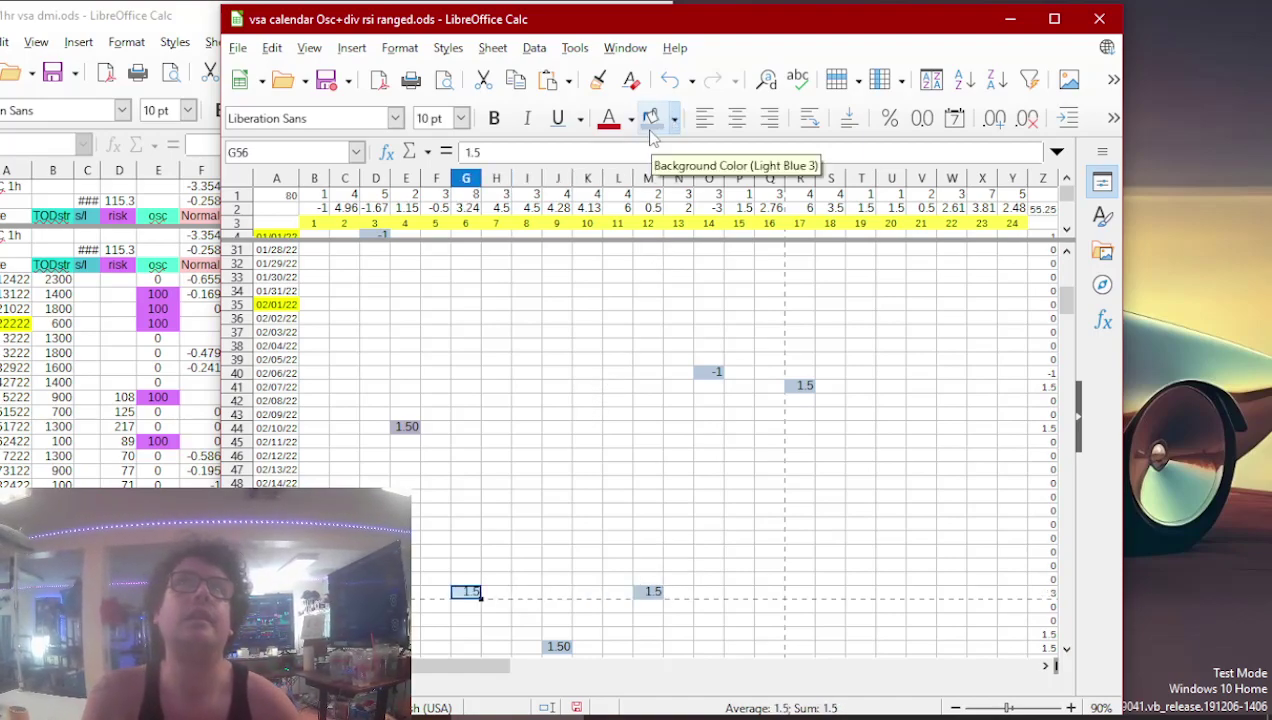
left_click(651, 122)
- Copy the next trade's =-6/206 result into calendar row 09/05/22 under hour 19 and fill it with Light Blue 3
key("alt+Tab")
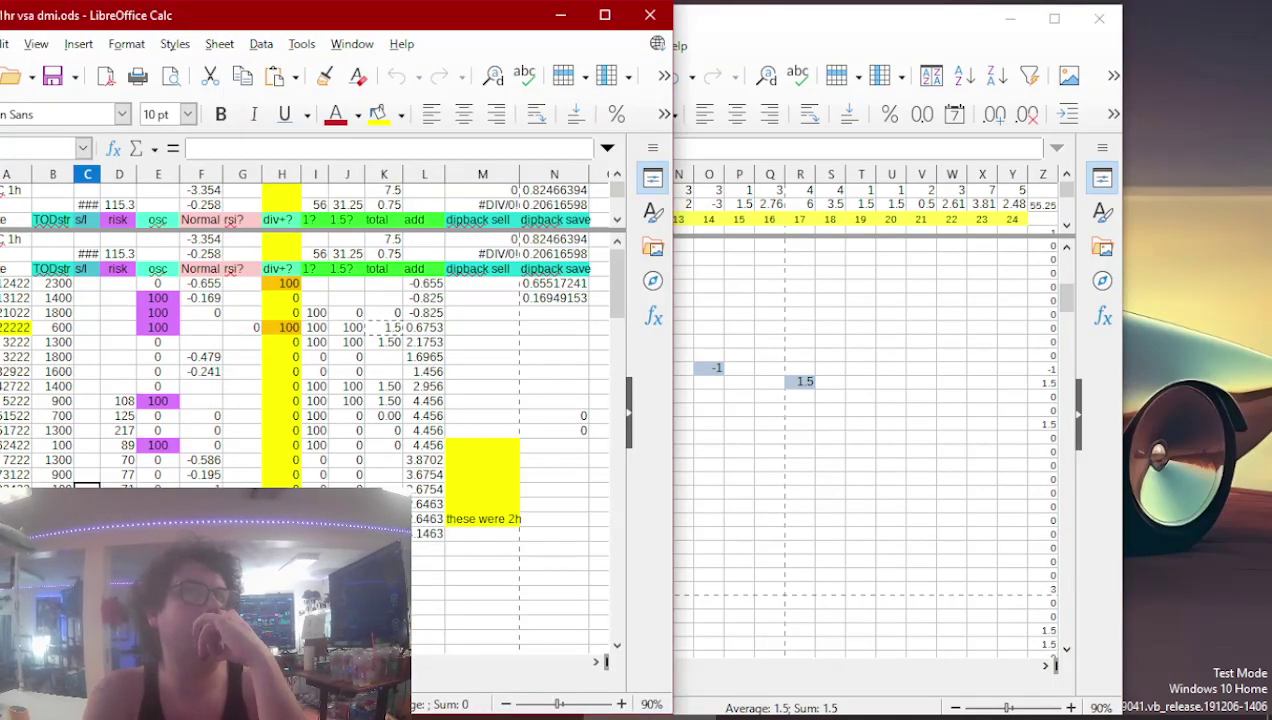
left_click(201, 504)
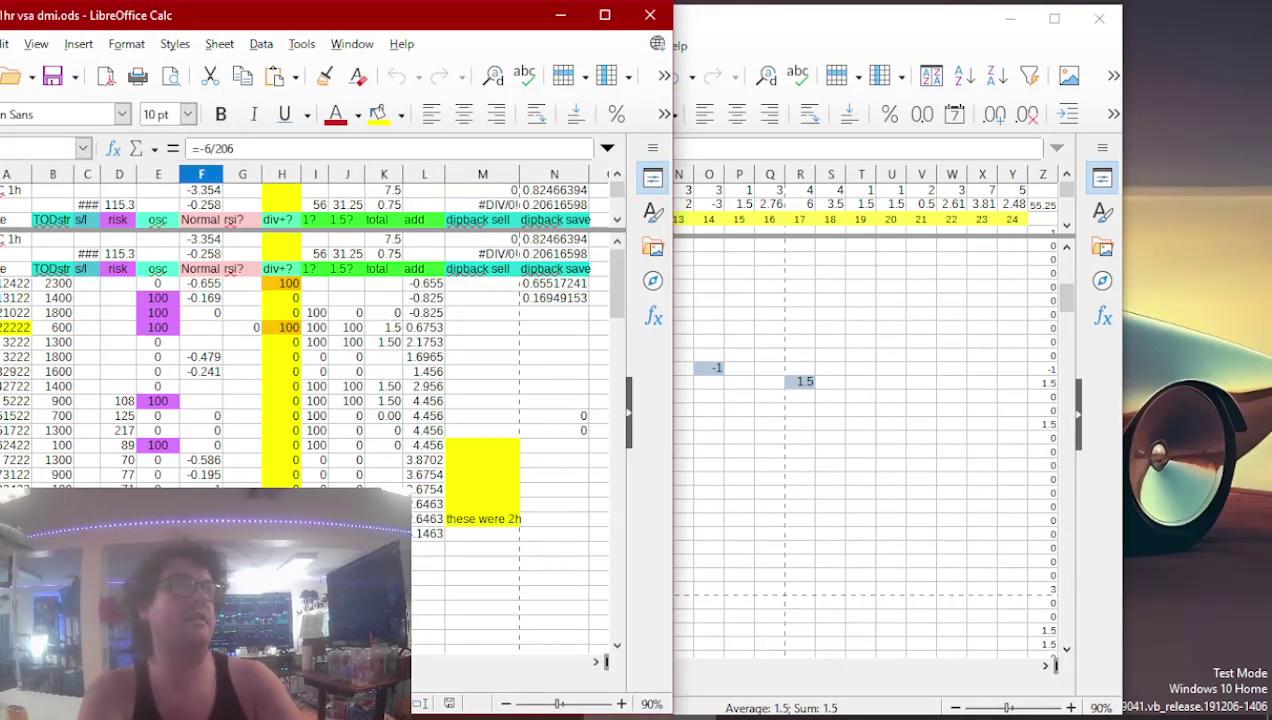
left_click(830, 347)
key("Page_Down")
key("Page_Down")
key("Page_Down")
key("Down")
key("Down")
key("Down")
key("Left")
key("Right")
key("Right")
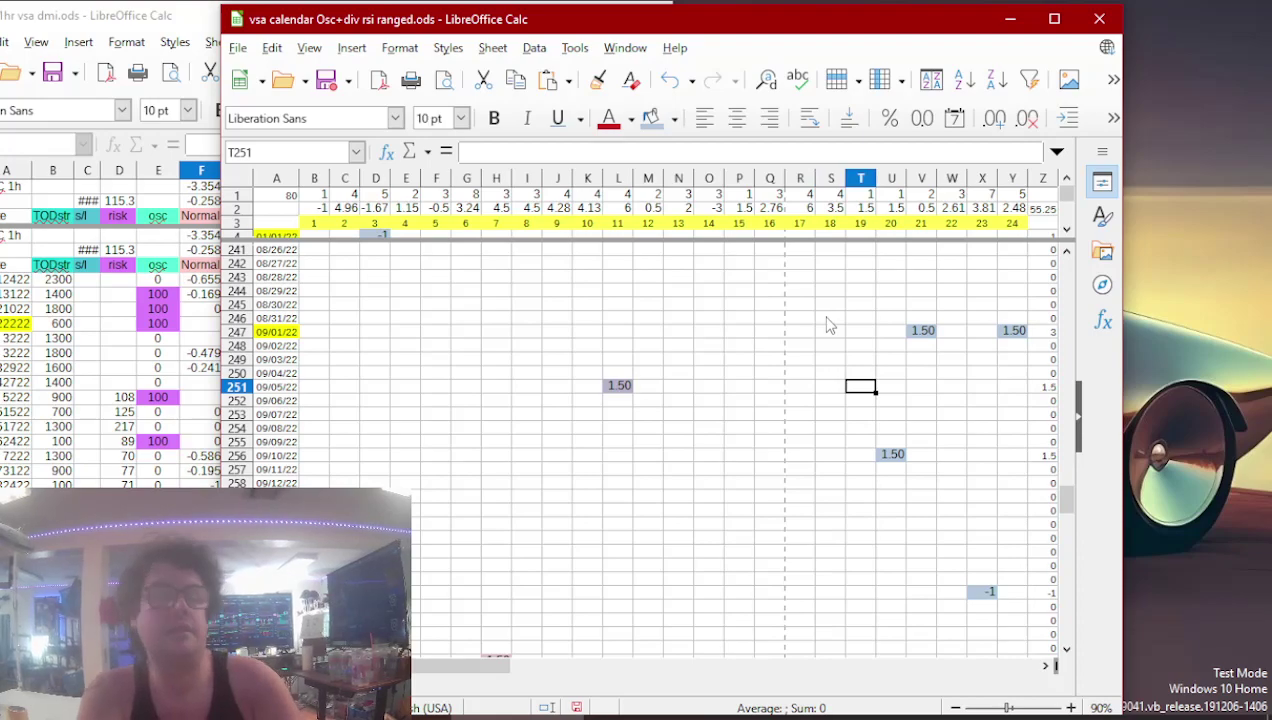
key("ctrl+v")
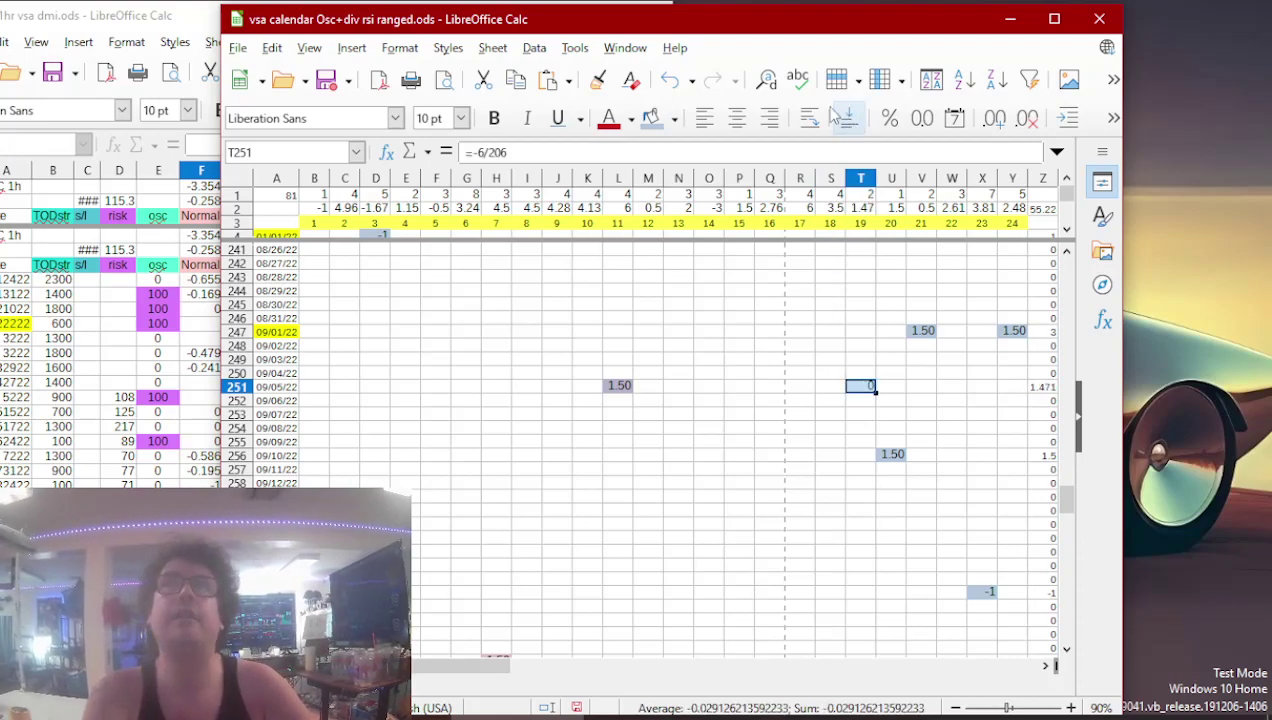
left_click(648, 120)
- Copy the log's next 1.5 trade result into calendar row 11/14/22 under hour 14
left_click(200, 520)
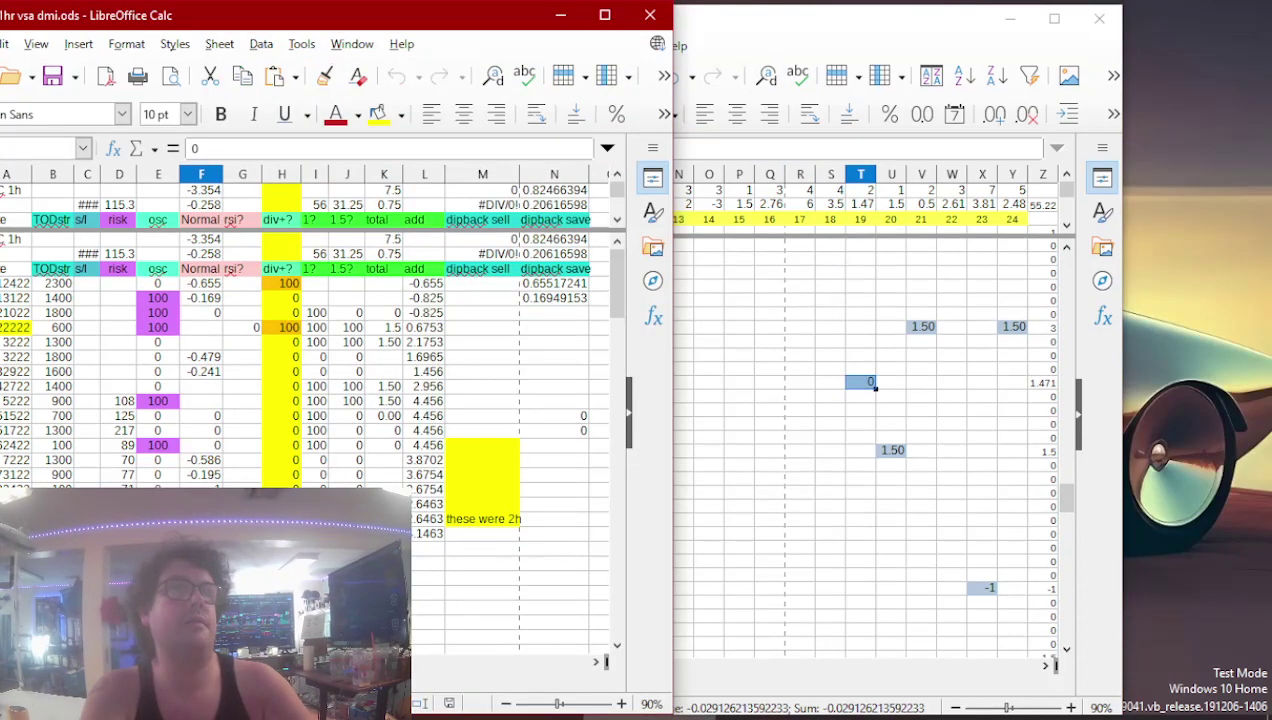
key("Right")
left_click(384, 533)
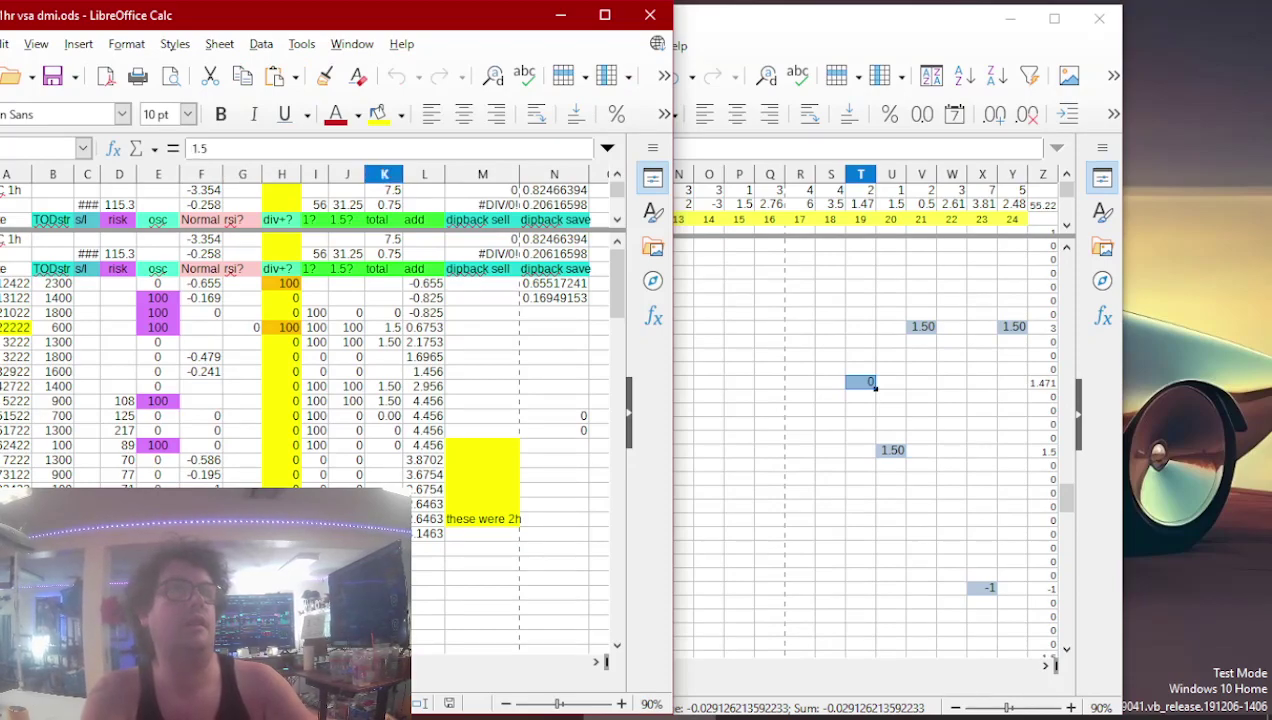
left_click(704, 472)
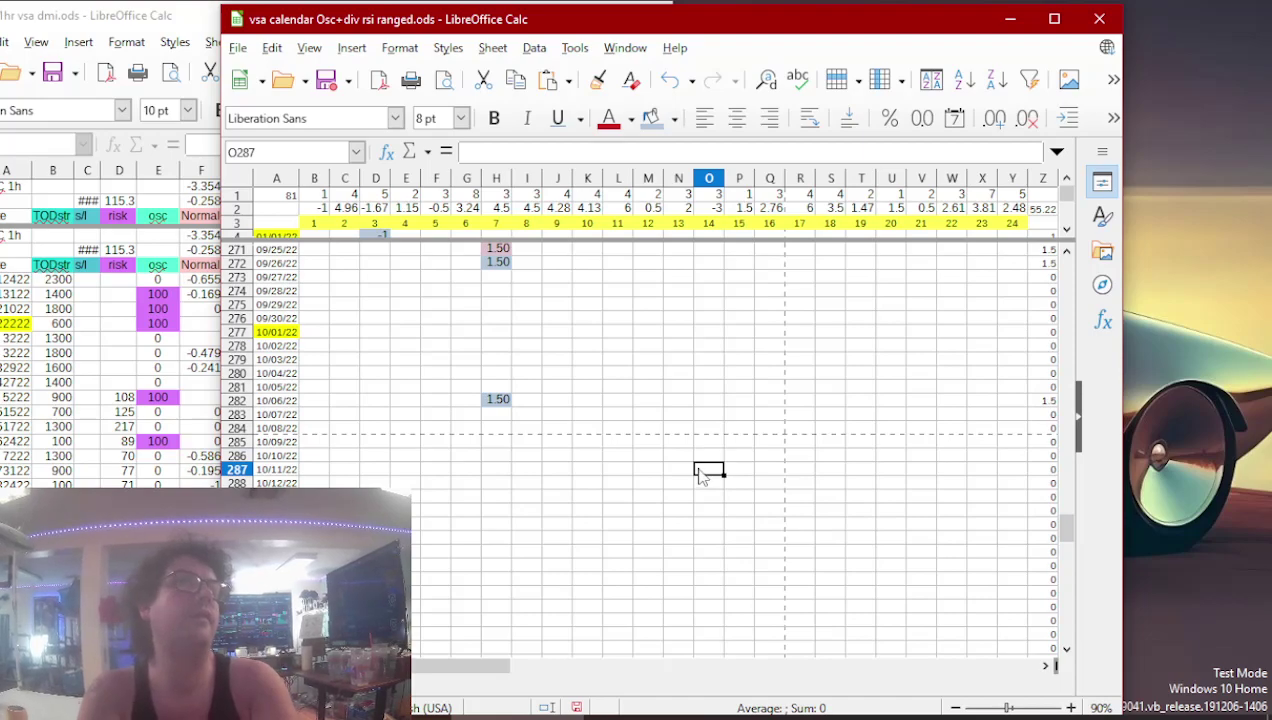
key("Page_Down")
key("Down")
key("Down")
key("Down")
key("Down")
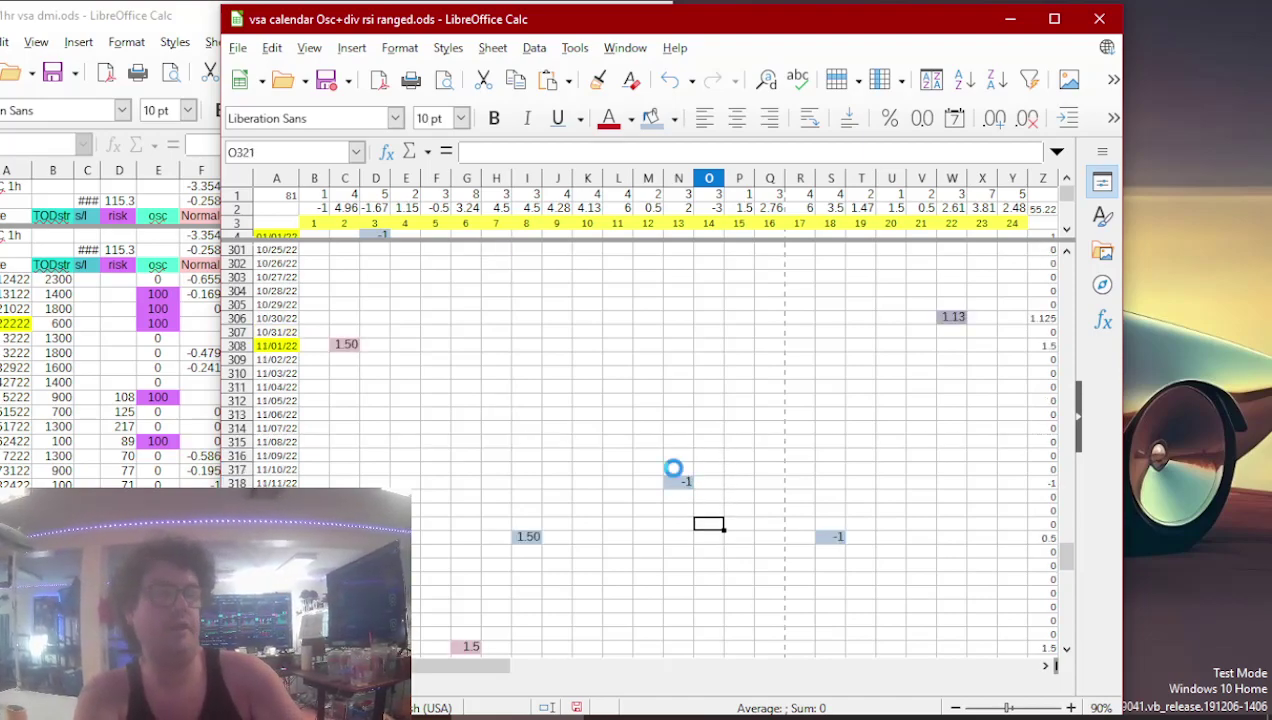
key("ctrl+v")
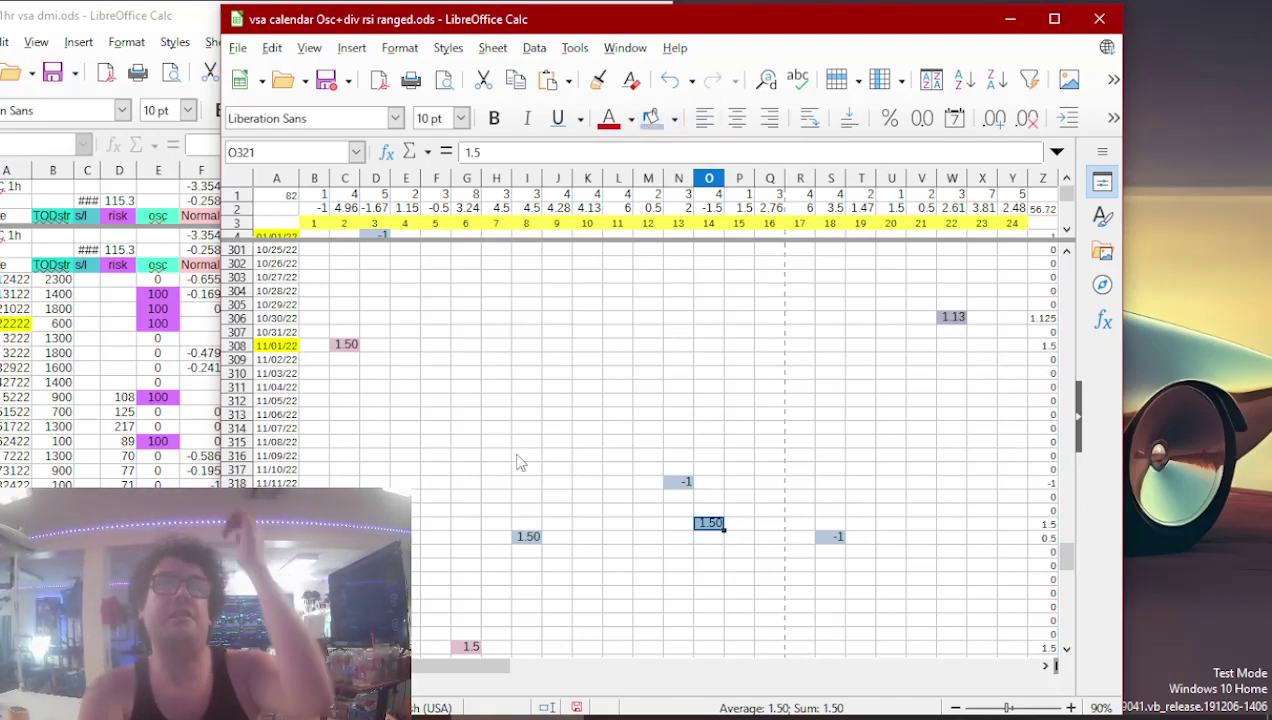
- Examine the calendar's Column AA cumulative chart and the 3x and 4x growth charts, and check the formula in AI3
scroll(540, 536, "up", 8)
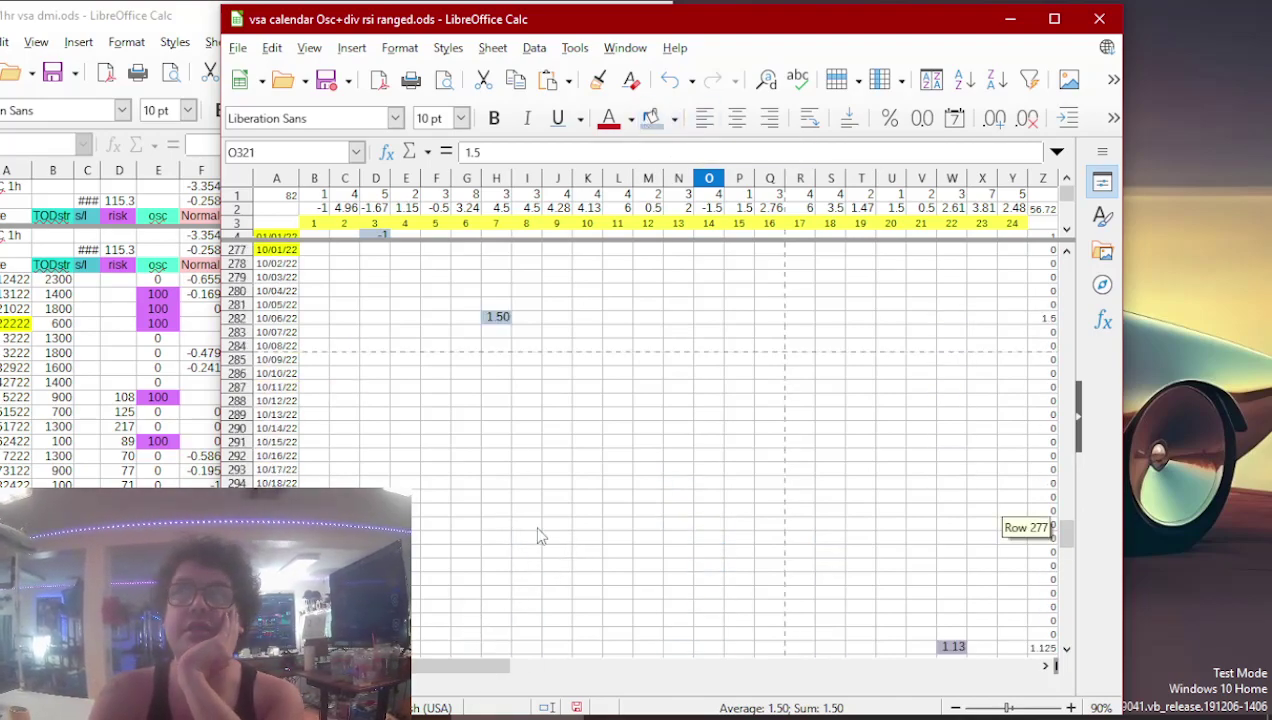
scroll(540, 536, "up", 7)
left_click_drag(962, 27, 912, 27)
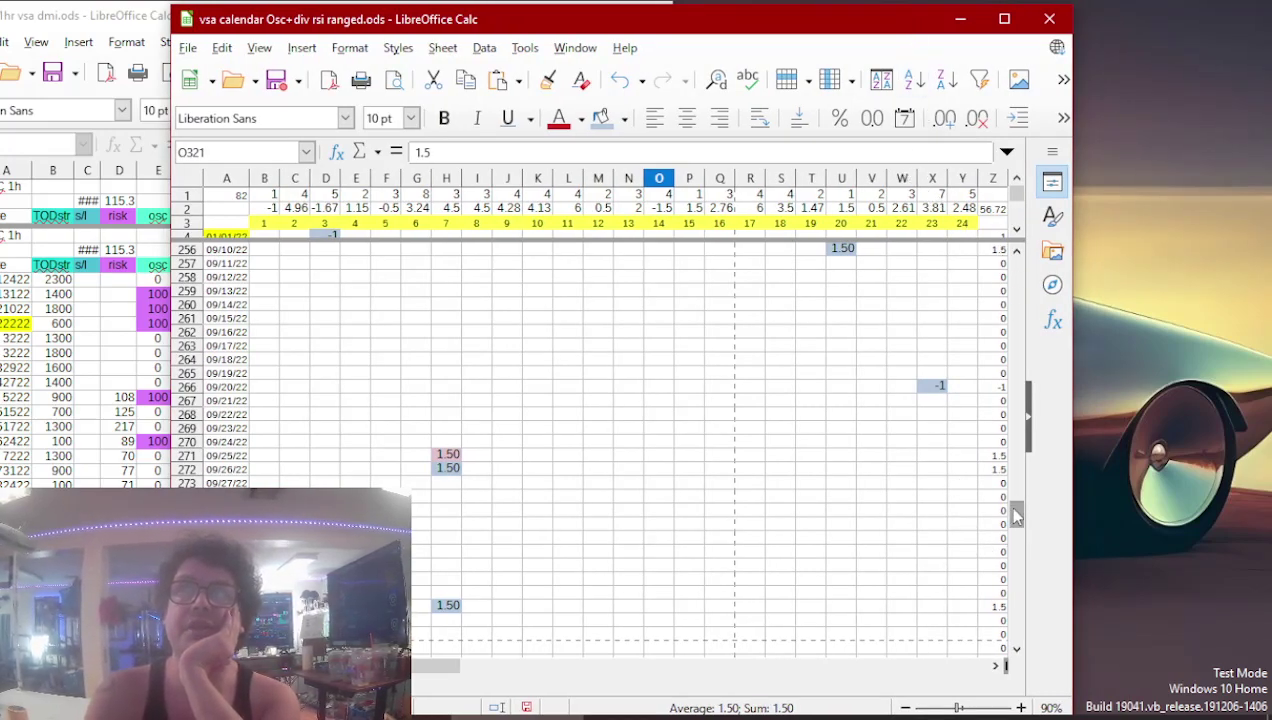
left_click_drag(1016, 515, 1016, 258)
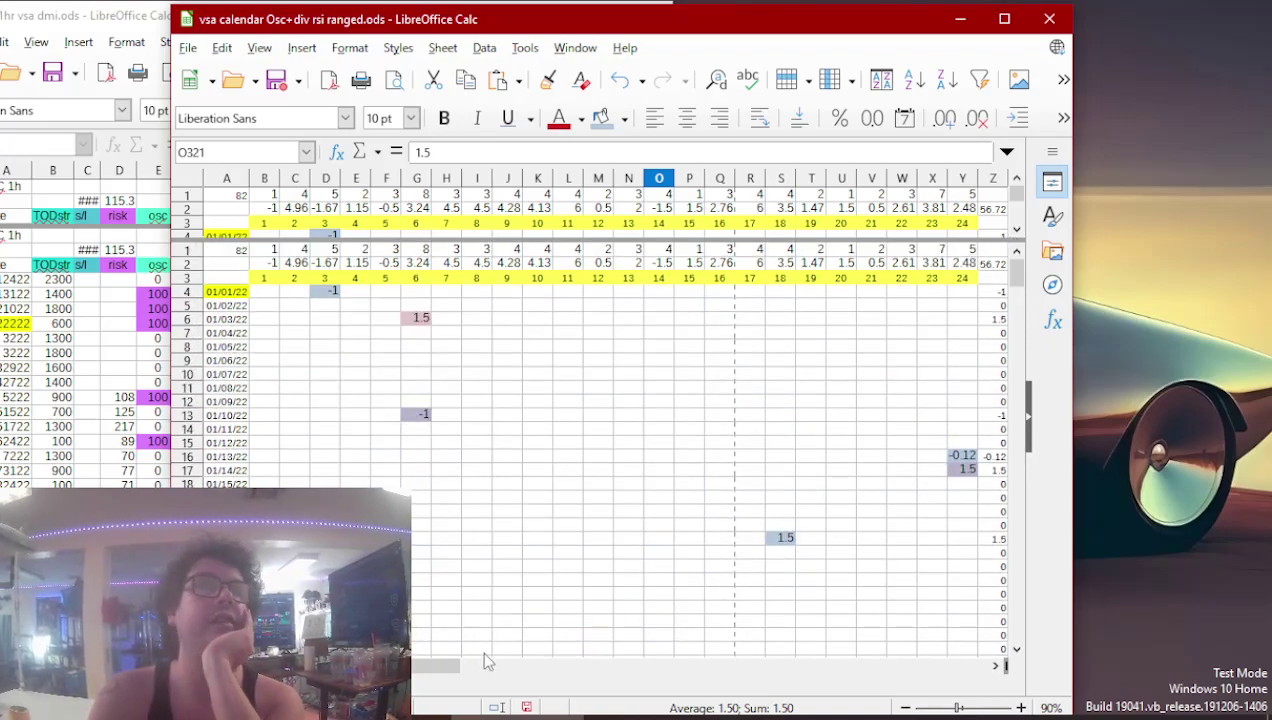
left_click_drag(450, 671, 735, 630)
scroll(775, 340, "down", 3)
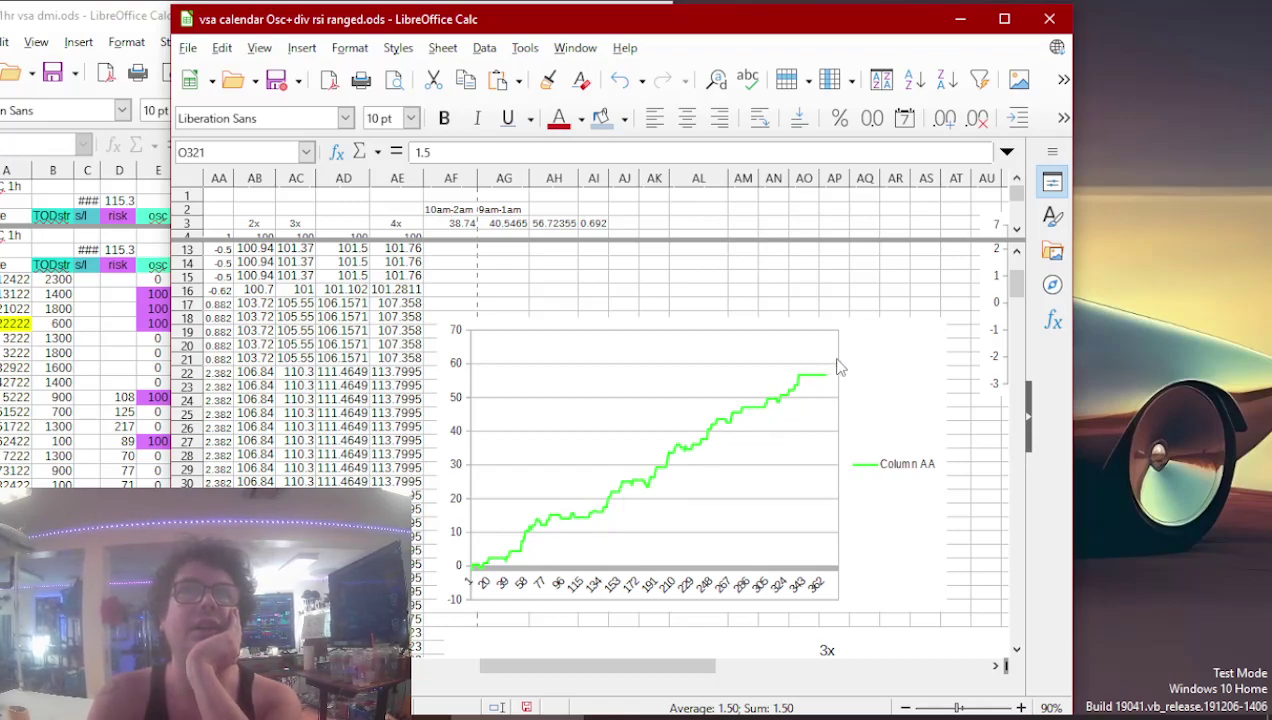
scroll(800, 386, "down", 10)
scroll(790, 388, "down", 4)
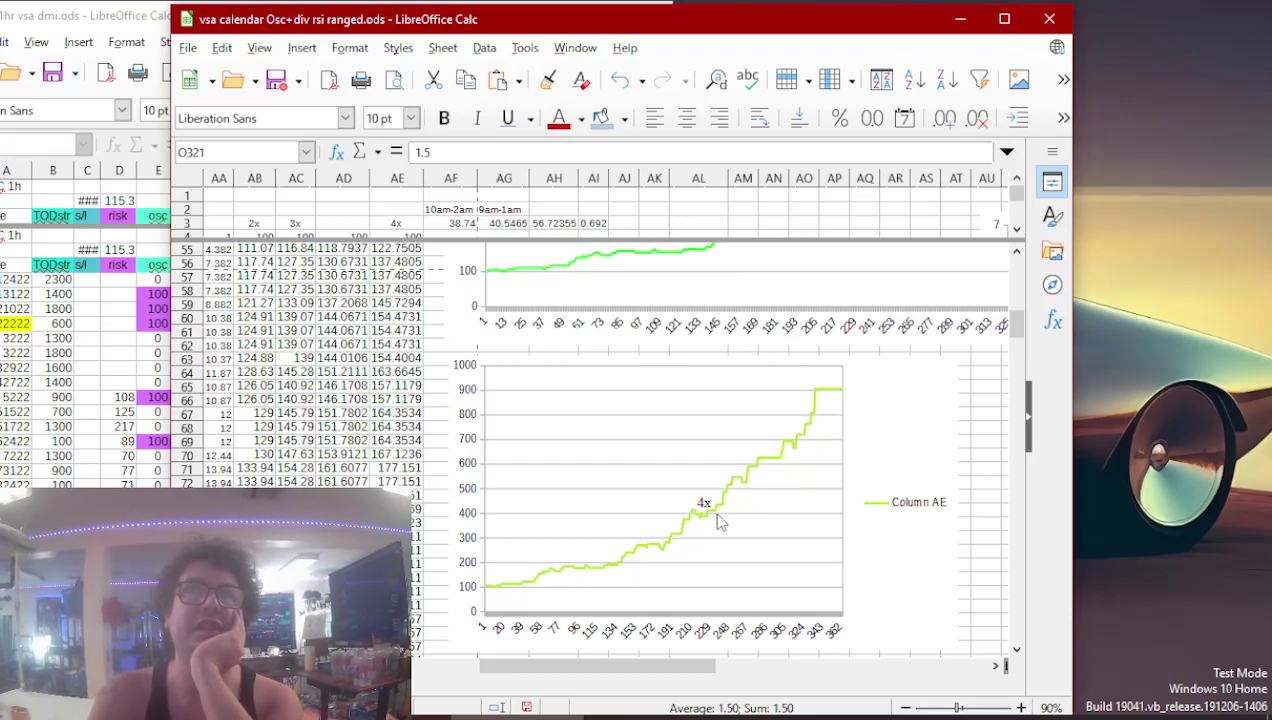
scroll(800, 420, "down", 5)
scroll(778, 453, "up", 4)
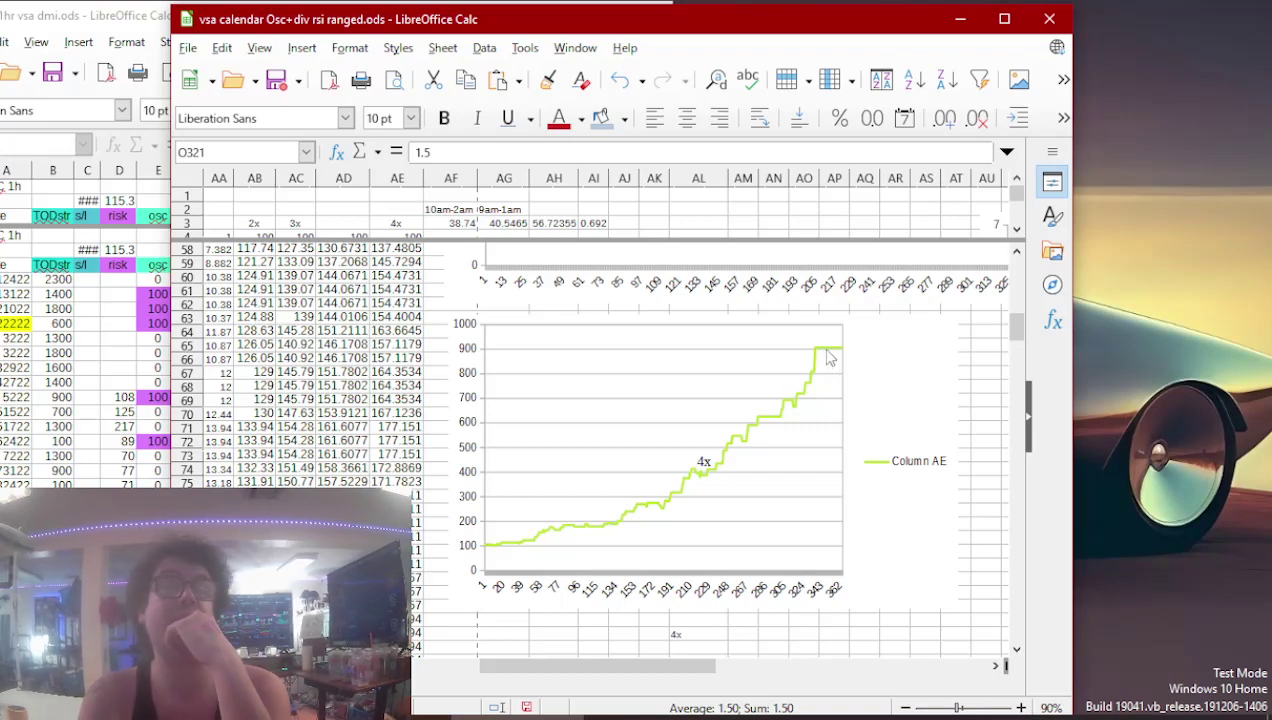
scroll(820, 357, "up", 1)
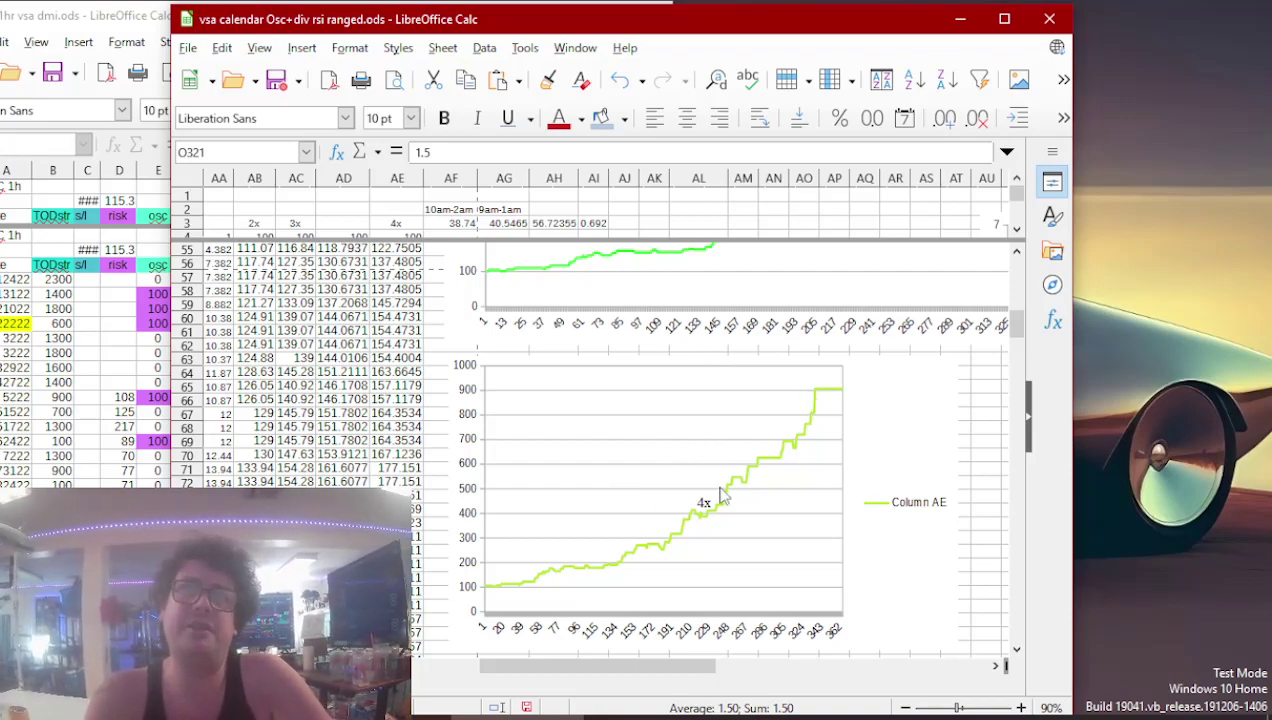
scroll(622, 455, "up", 15)
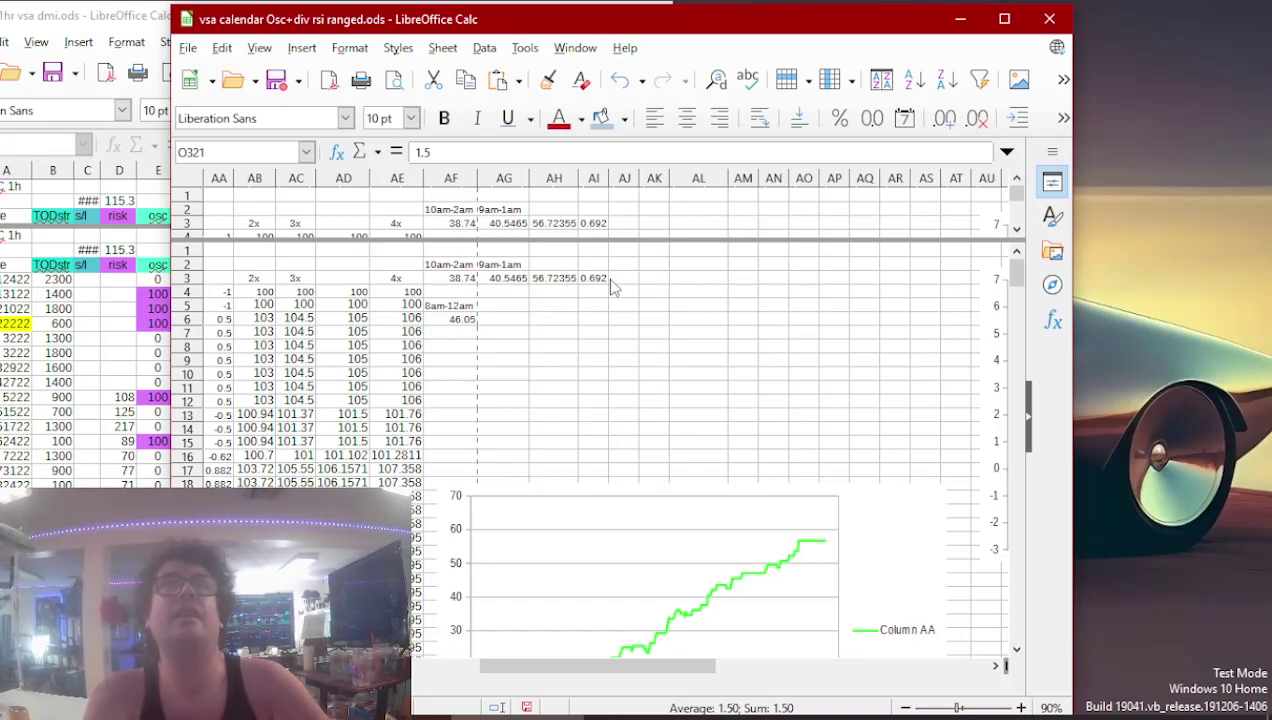
left_click(595, 280)
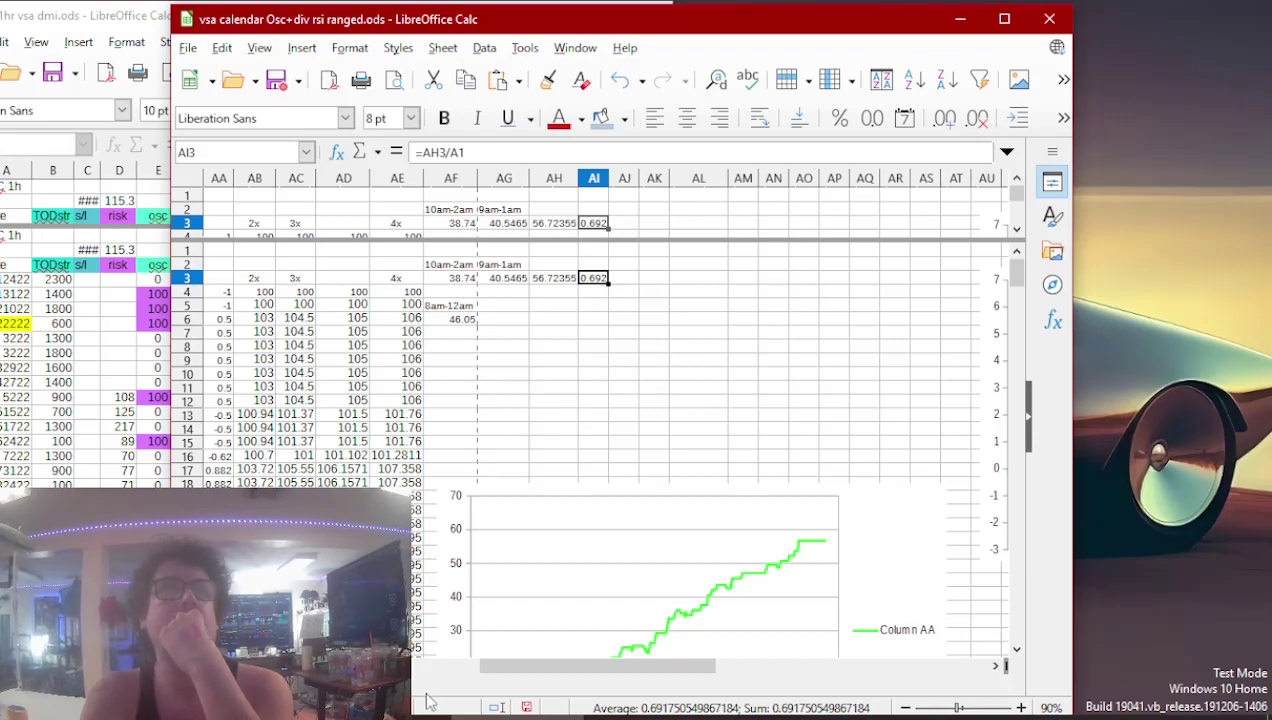
left_click_drag(541, 674, 485, 666)
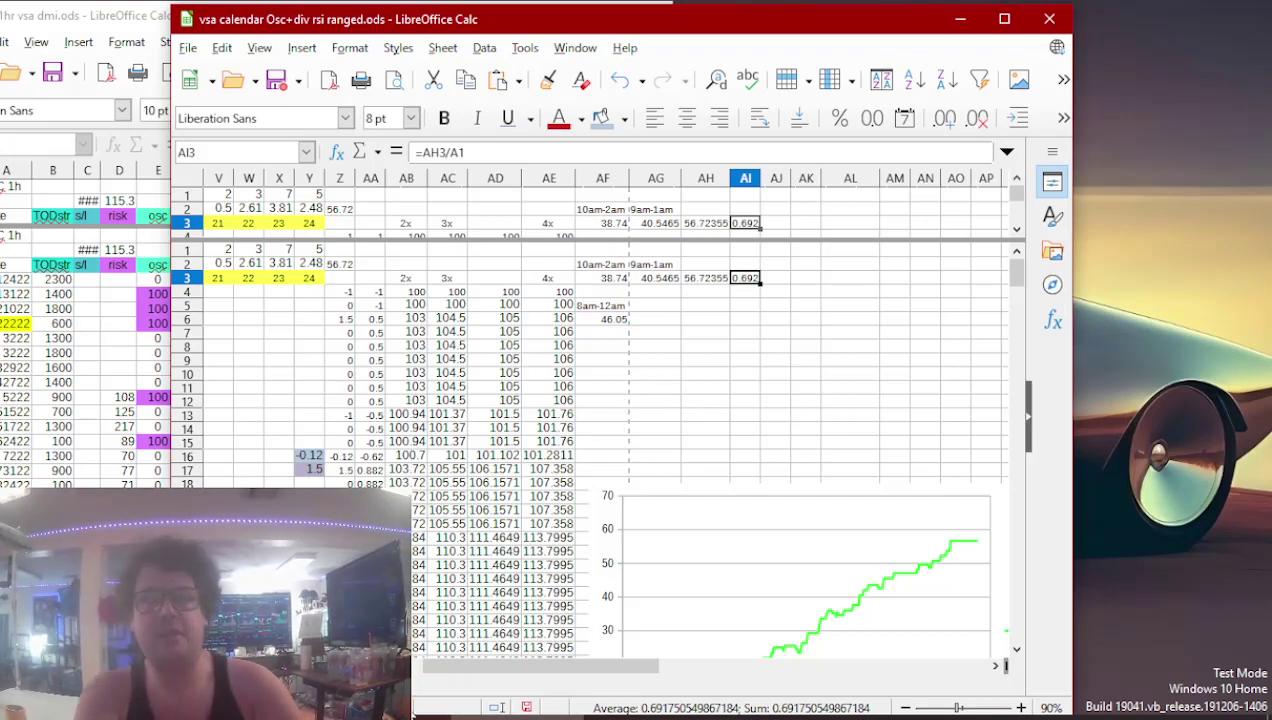
left_click(897, 716)
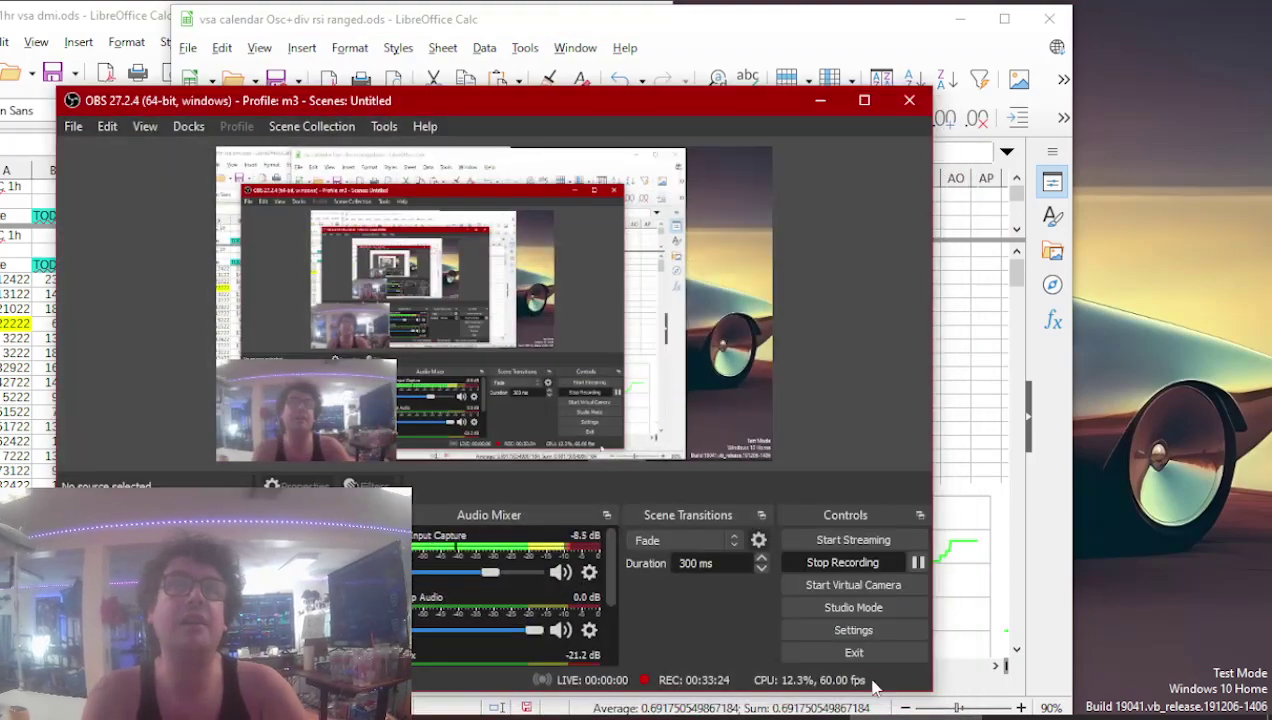